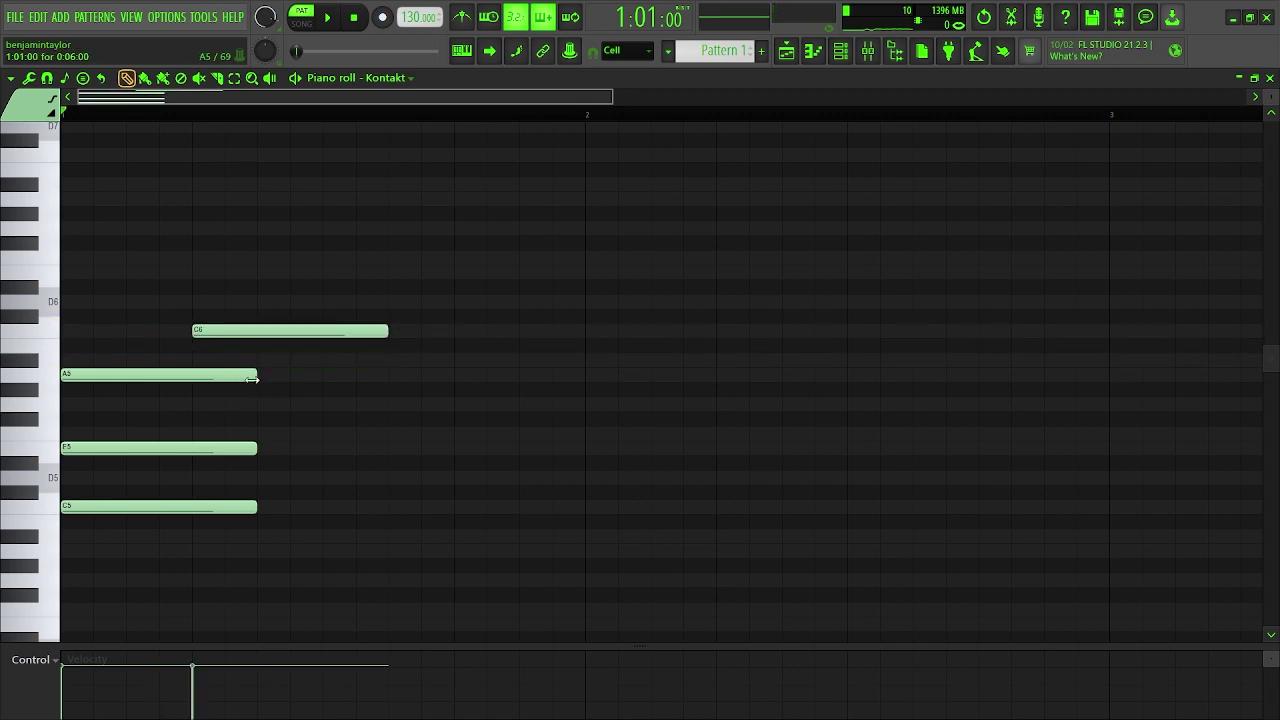
- Shorten and repeat the E5 and A5 chord notes, and strum the chord with the Strumizer, preserving note ends
{"action": "key", "text": "space"}
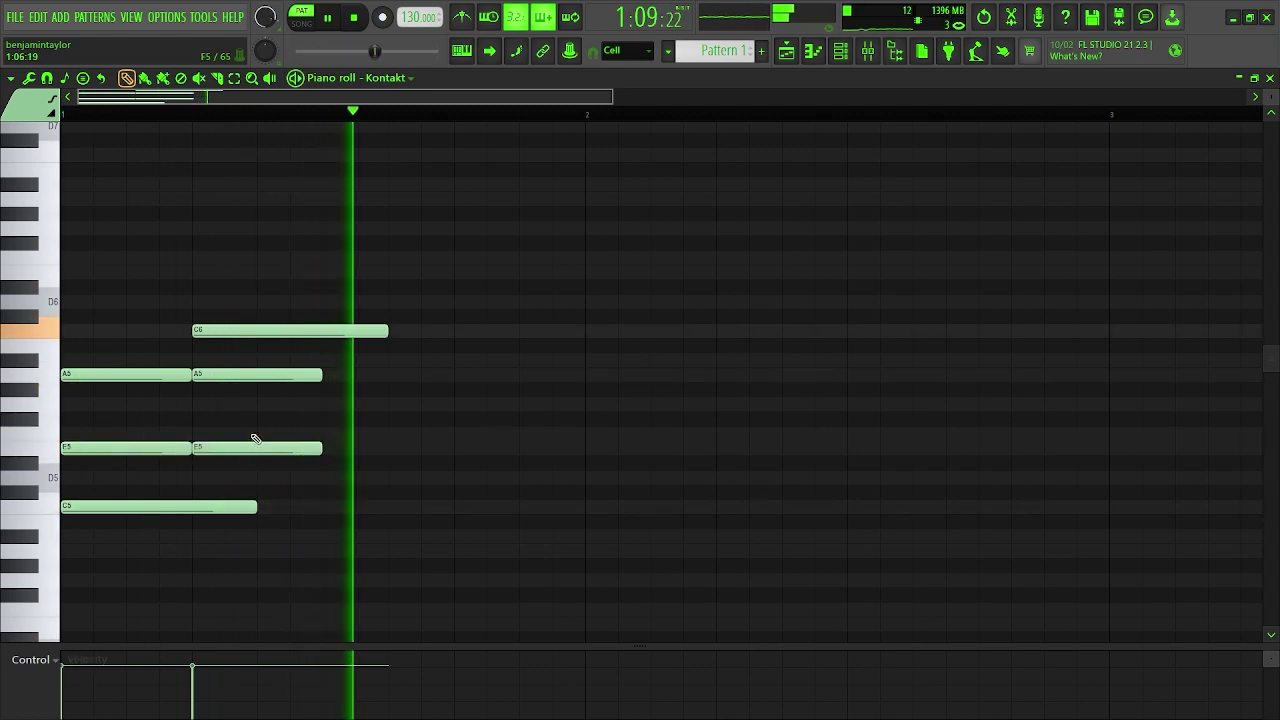
{"action": "key", "text": "alt+s"}
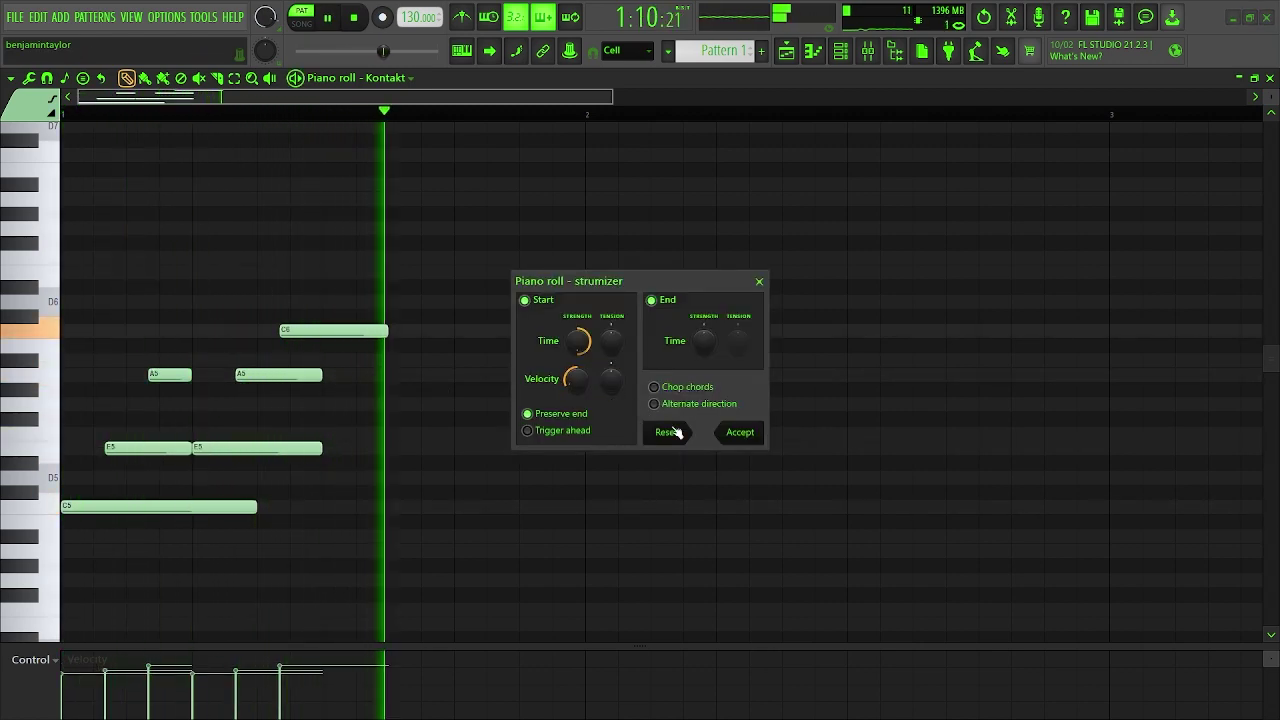
{"action": "left_click", "coordinate": [718, 430]}
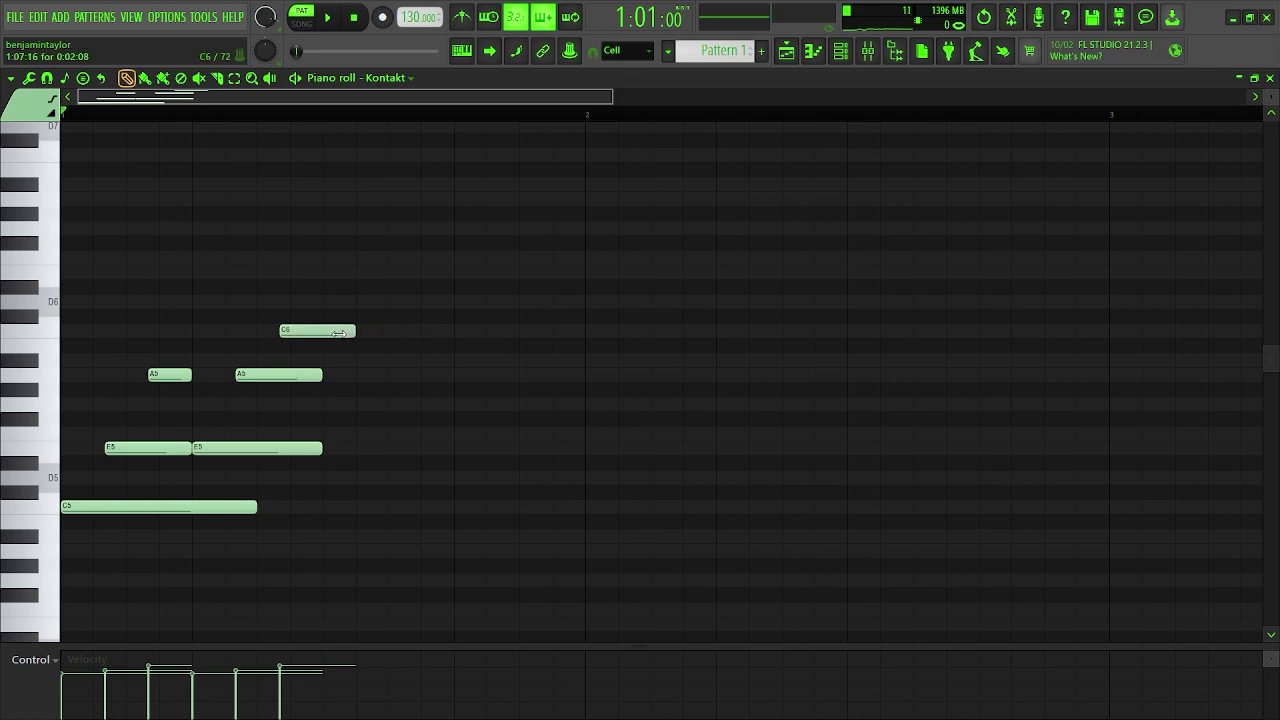
- Copy all the strummed notes one octave higher into the second half of bar 1
{"action": "left_click_drag", "start_coordinate": [88, 530], "coordinate": [326, 308]}
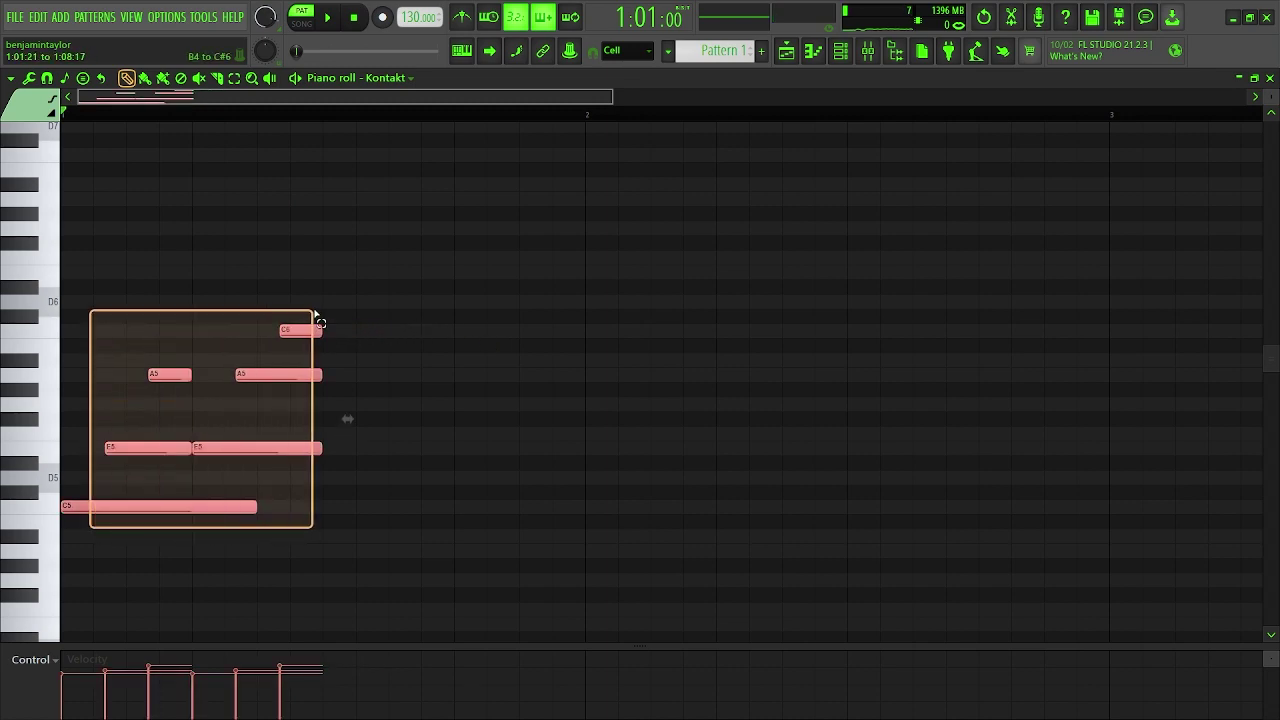
{"action": "left_click_drag", "start_coordinate": [102, 509], "coordinate": [233, 304]}
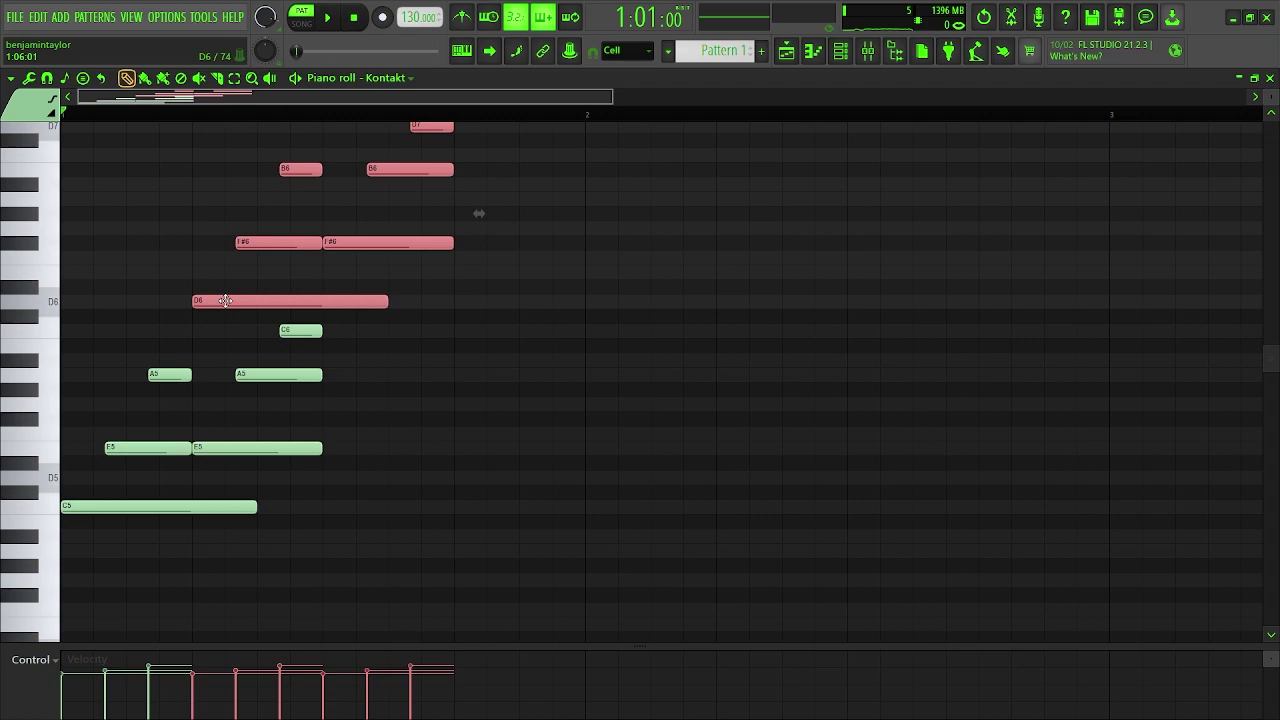
{"action": "key", "text": "space"}
{"action": "left_click_drag", "start_coordinate": [224, 299], "coordinate": [354, 343]}
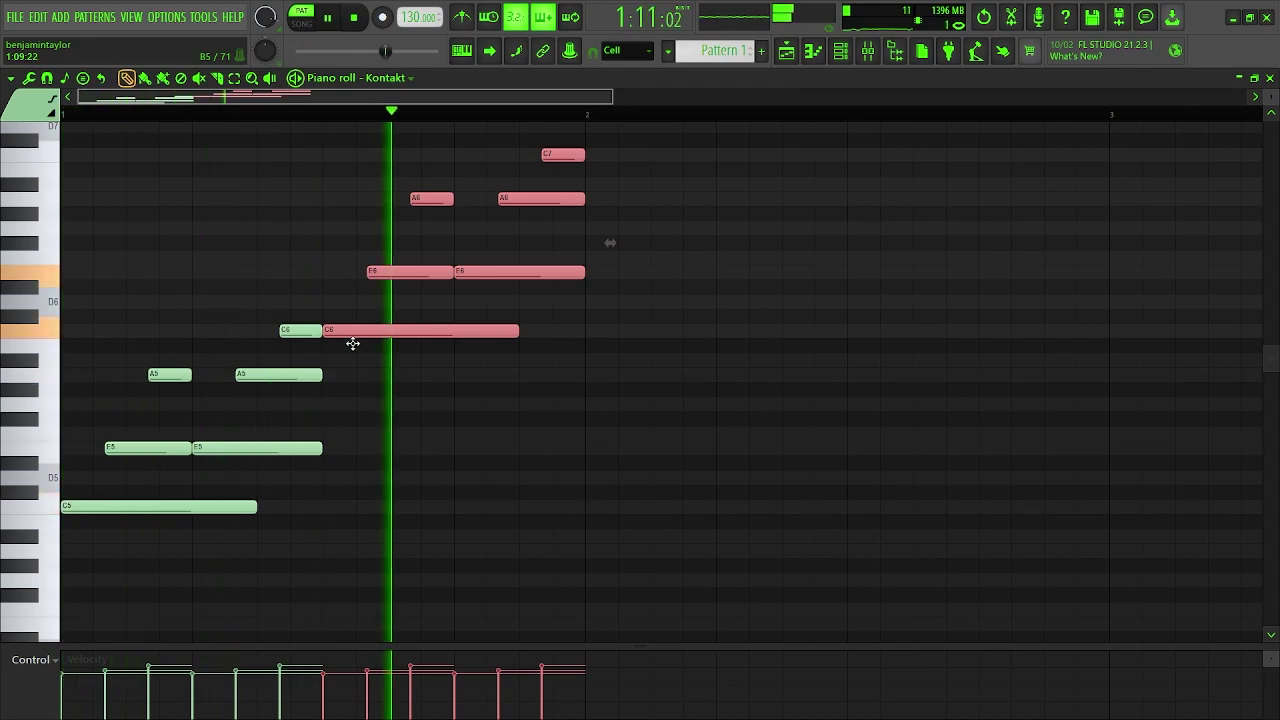
- Duplicate the one-bar arpeggio until it fills four bars
{"action": "key", "text": "ctrl+d"}
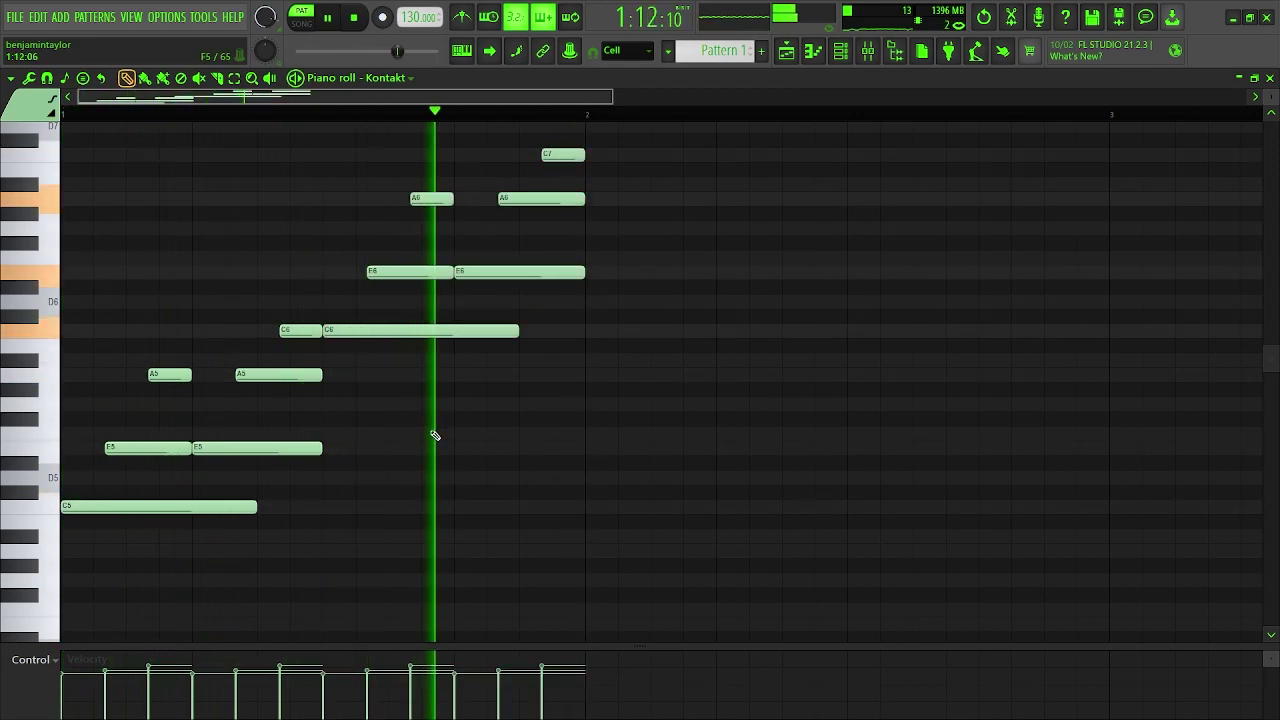
{"action": "key", "text": "ctrl+b"}
{"action": "key", "text": "ctrl+d"}
{"action": "scroll", "coordinate": [380, 470], "scroll_direction": "down", "scroll_amount": 1}
{"action": "scroll", "coordinate": [380, 470], "scroll_direction": "down", "scroll_amount": 2}
{"action": "key", "text": "space"}
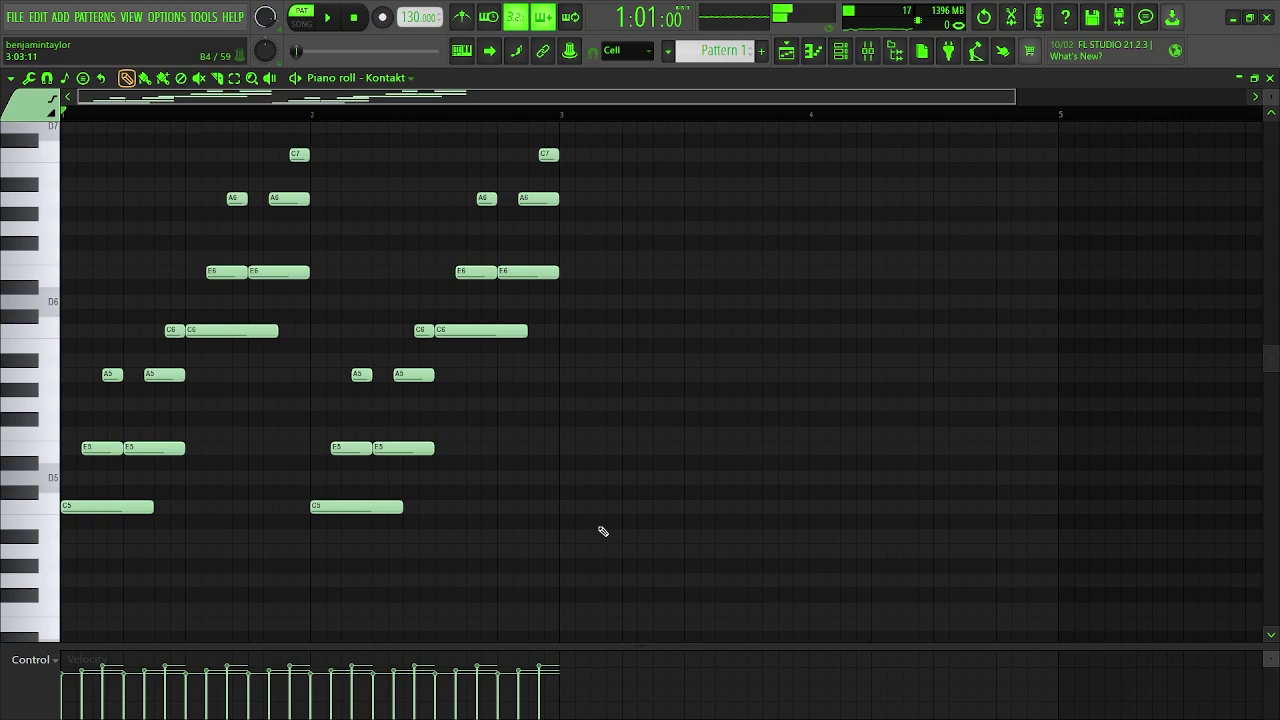
{"action": "key", "text": "ctrl+b"}
{"action": "scroll", "coordinate": [100, 548], "scroll_direction": "up", "scroll_amount": 1}
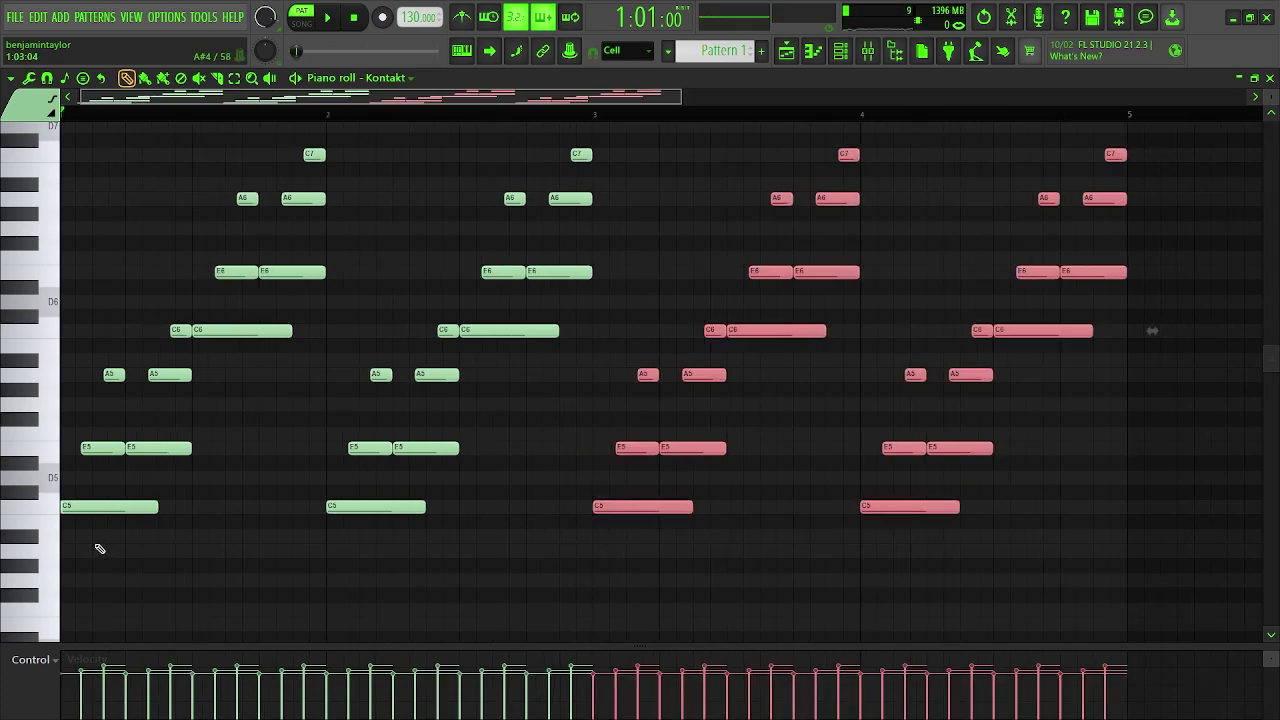
- Add melody notes to bars 1 and 2, B6 at the start and C7 in the middle of each bar
{"action": "scroll", "coordinate": [95, 544], "scroll_direction": "up", "scroll_amount": 1}
{"action": "scroll", "coordinate": [95, 544], "scroll_direction": "down", "scroll_amount": 3}
{"action": "left_click", "coordinate": [62, 227]}
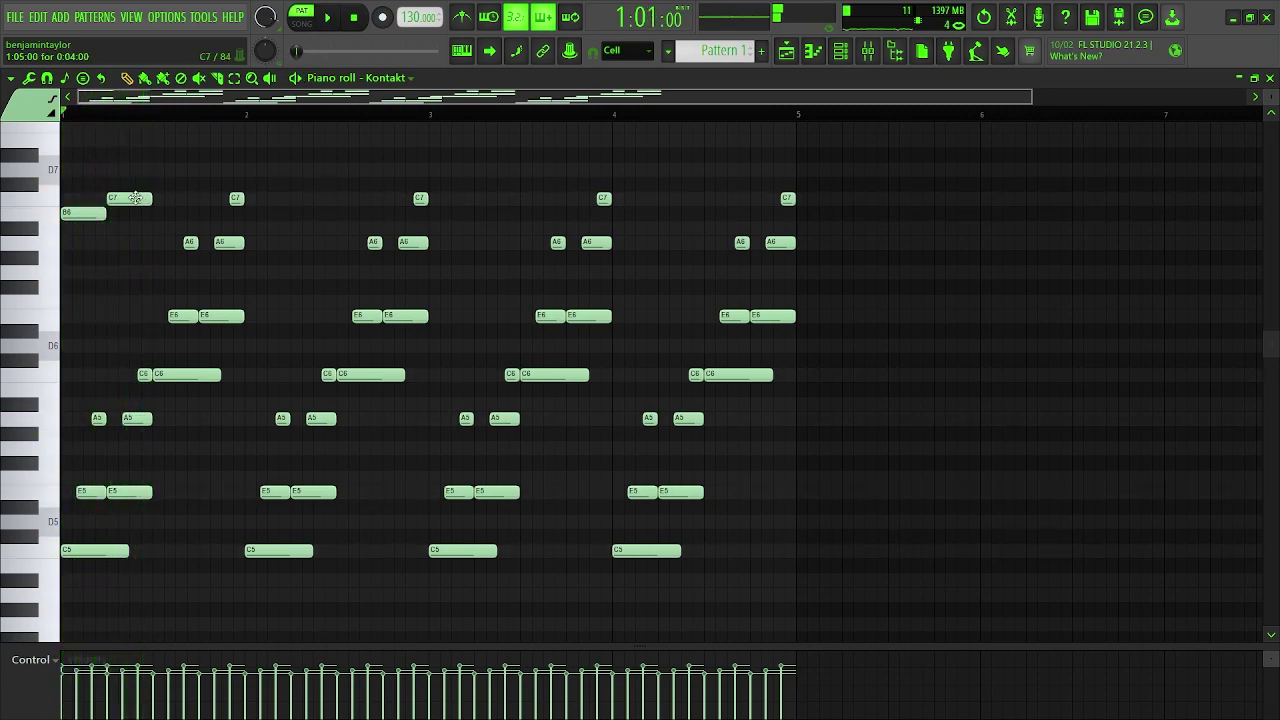
{"action": "left_click_drag", "start_coordinate": [136, 198], "coordinate": [182, 198]}
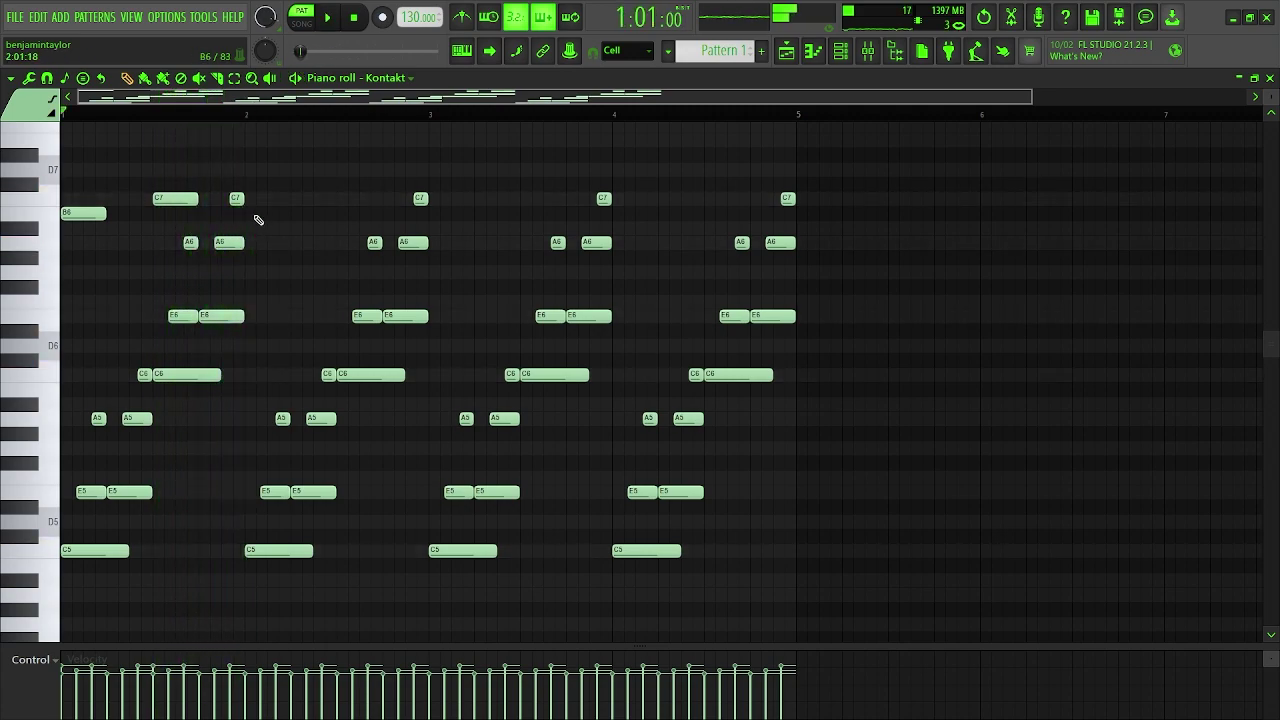
{"action": "left_click", "coordinate": [247, 214]}
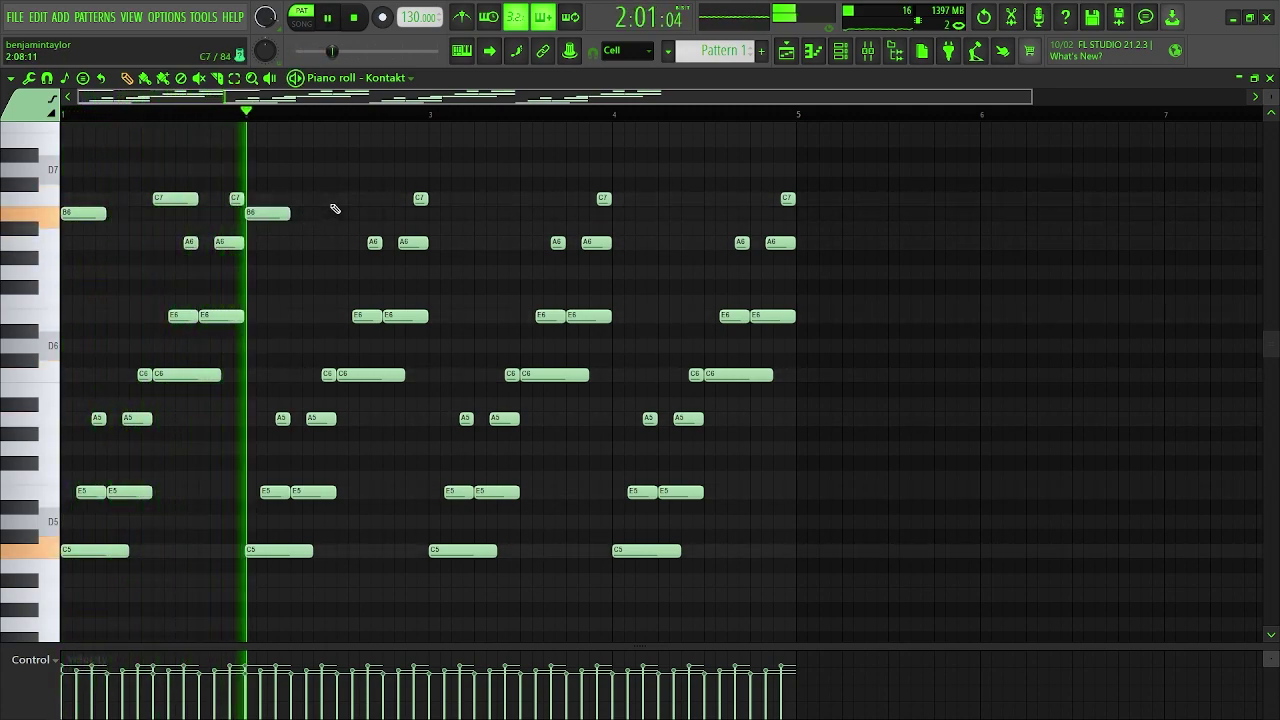
{"action": "left_click", "coordinate": [343, 199]}
{"action": "key", "text": "space"}
- Try G6, F#6 and E6 as the melody note at the start of bar 3, auditioning the pattern
{"action": "key", "text": "space"}
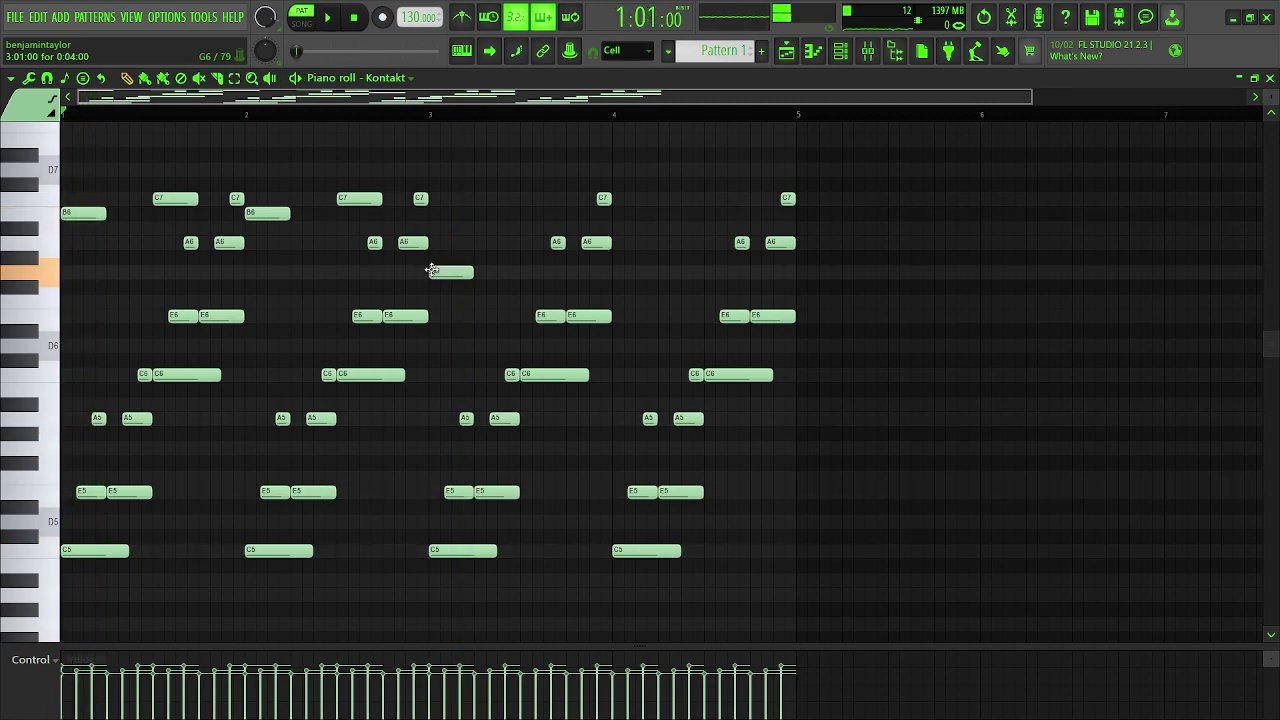
{"action": "key", "text": "space"}
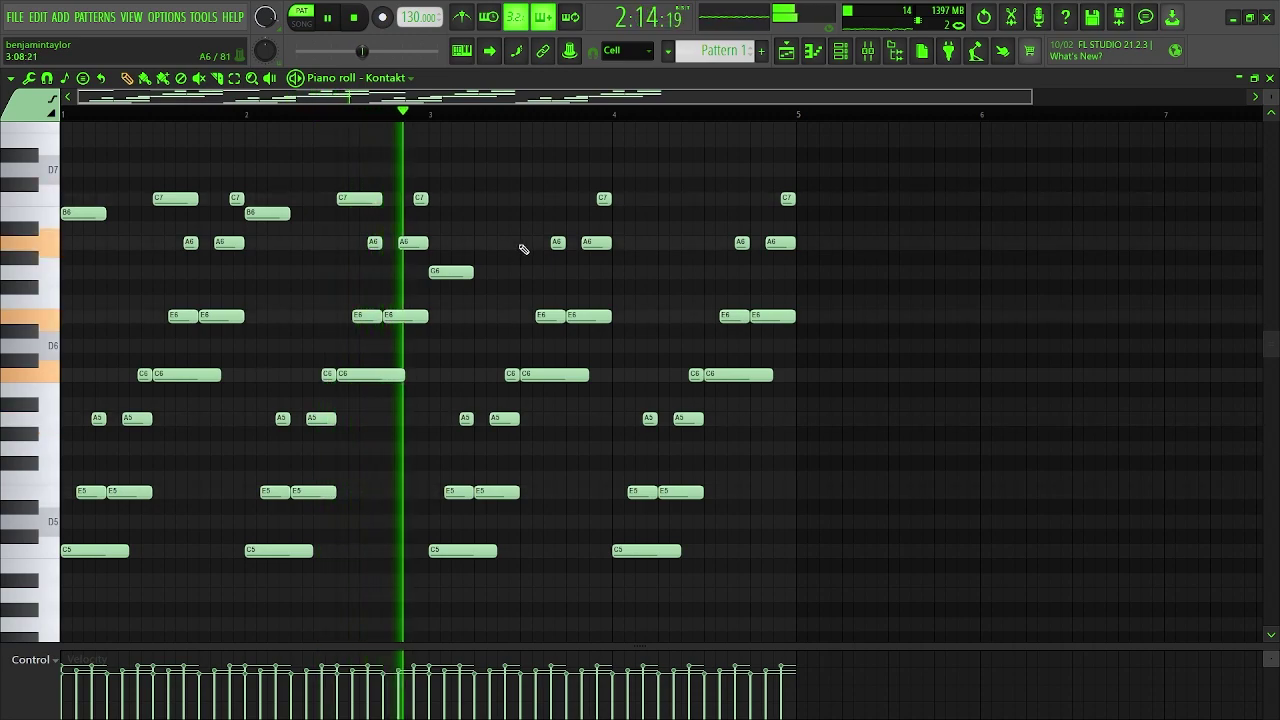
{"action": "key", "text": "space"}
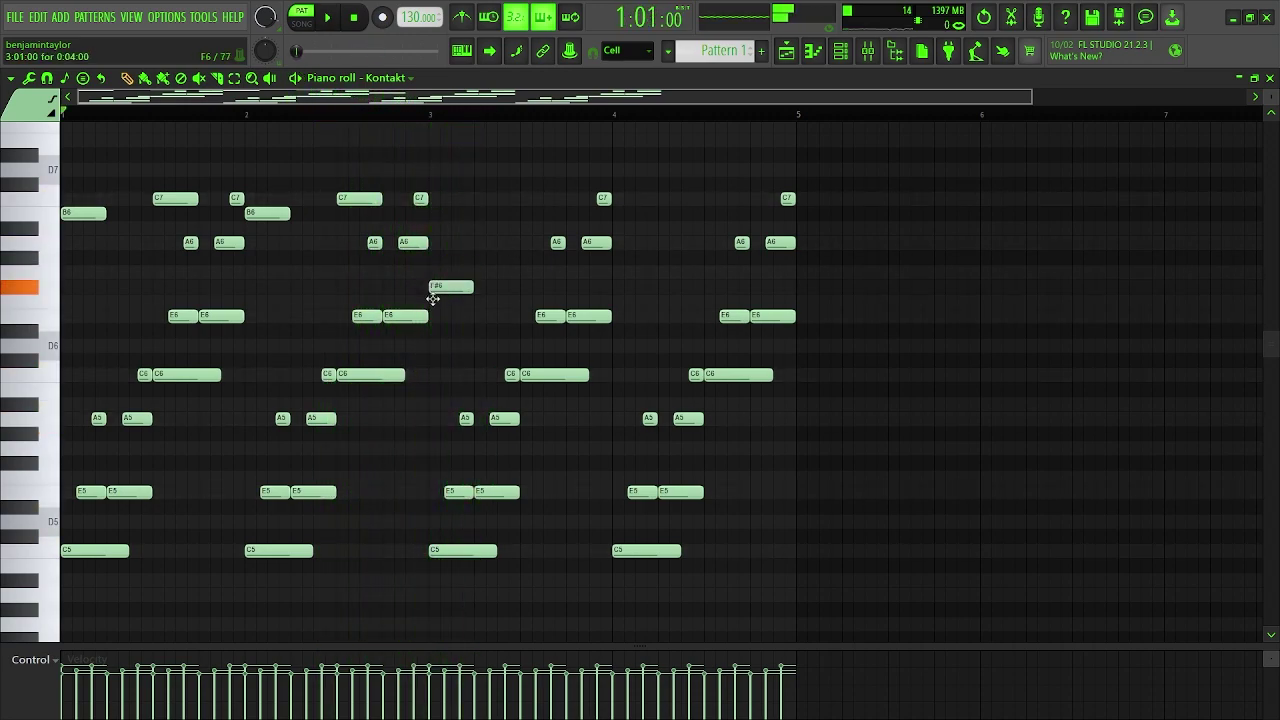
{"action": "key", "text": "space"}
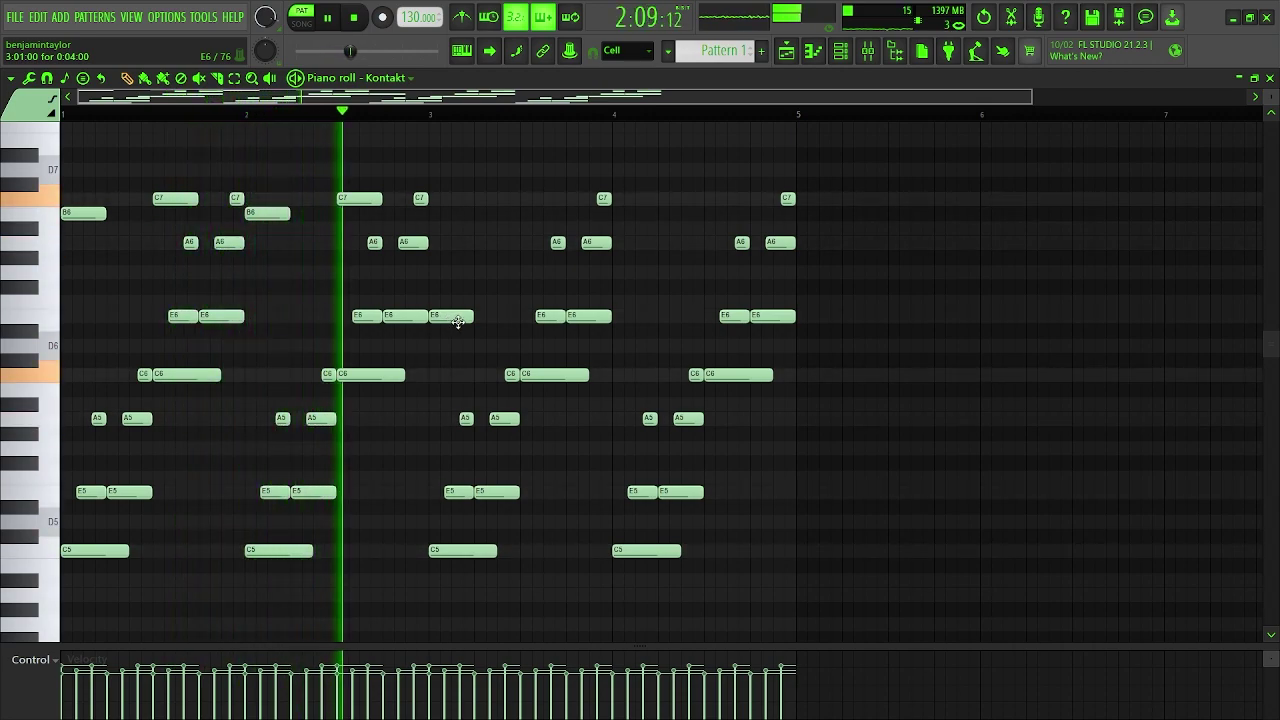
{"action": "key", "text": "space"}
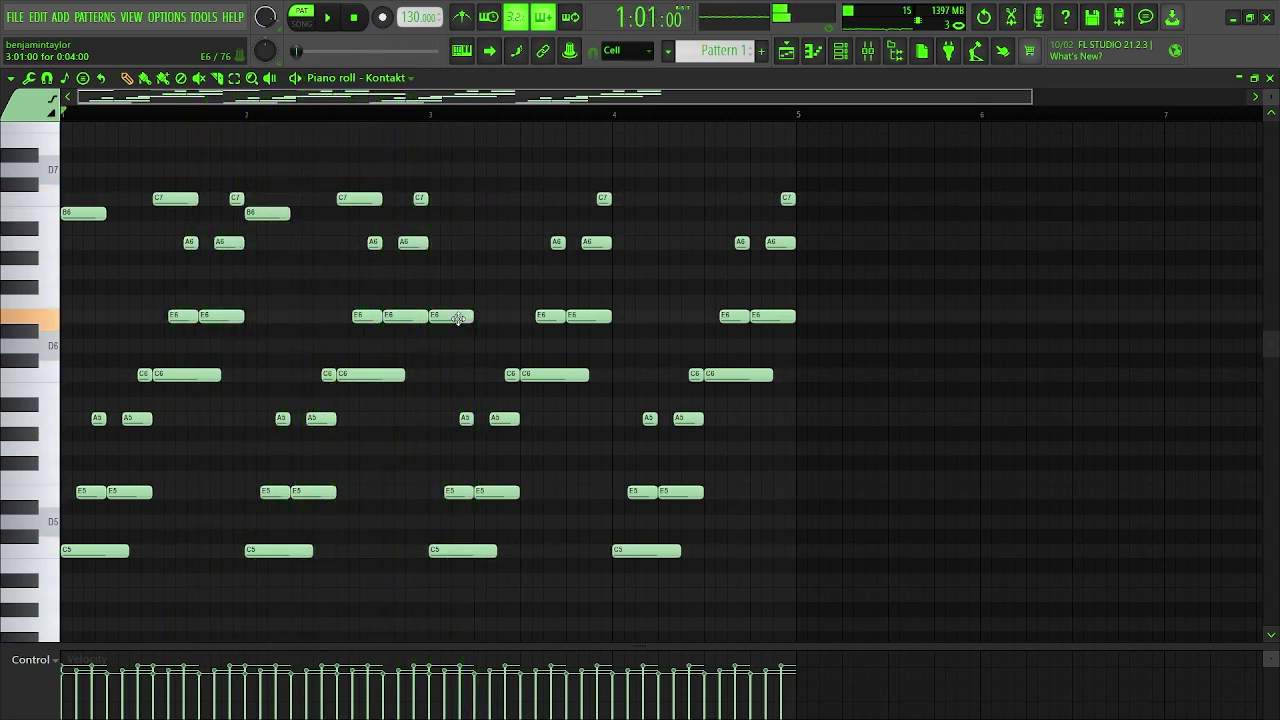
- Replace bars 3 and 4 with a copy of bars 1 and 2, including the melody notes, and play the pattern
{"action": "key", "text": "space"}
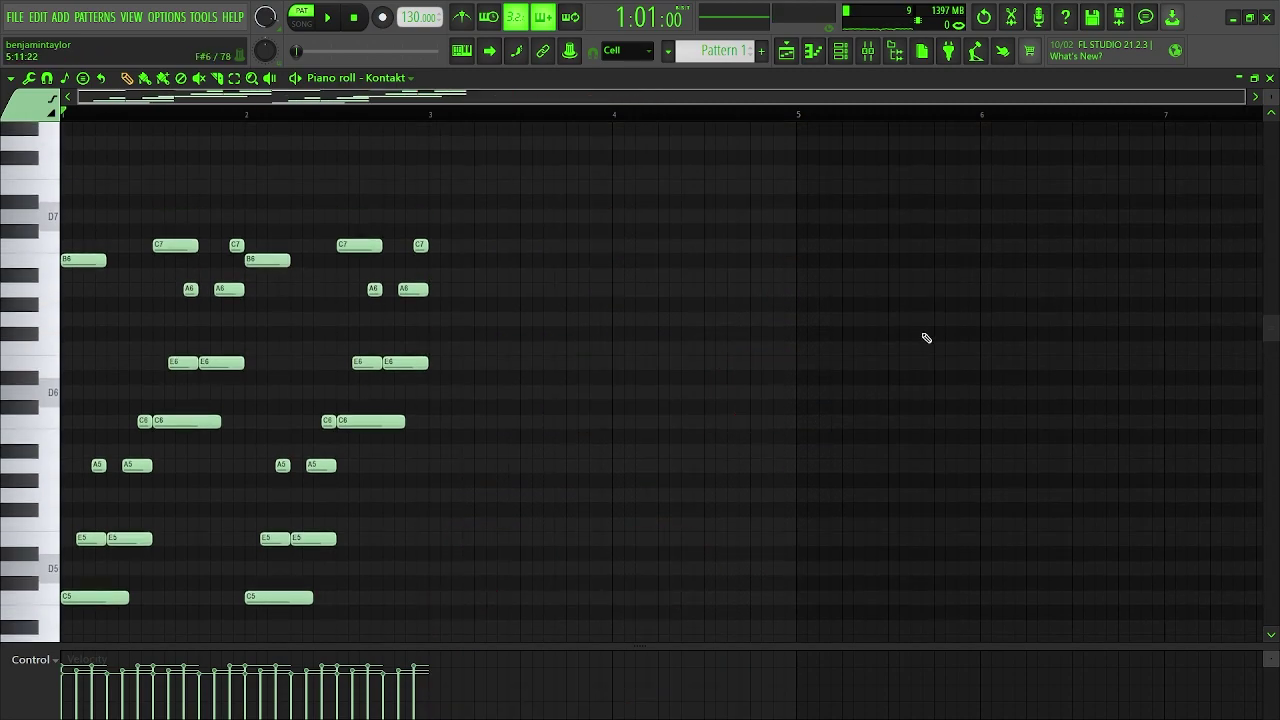
{"action": "key", "text": "space"}
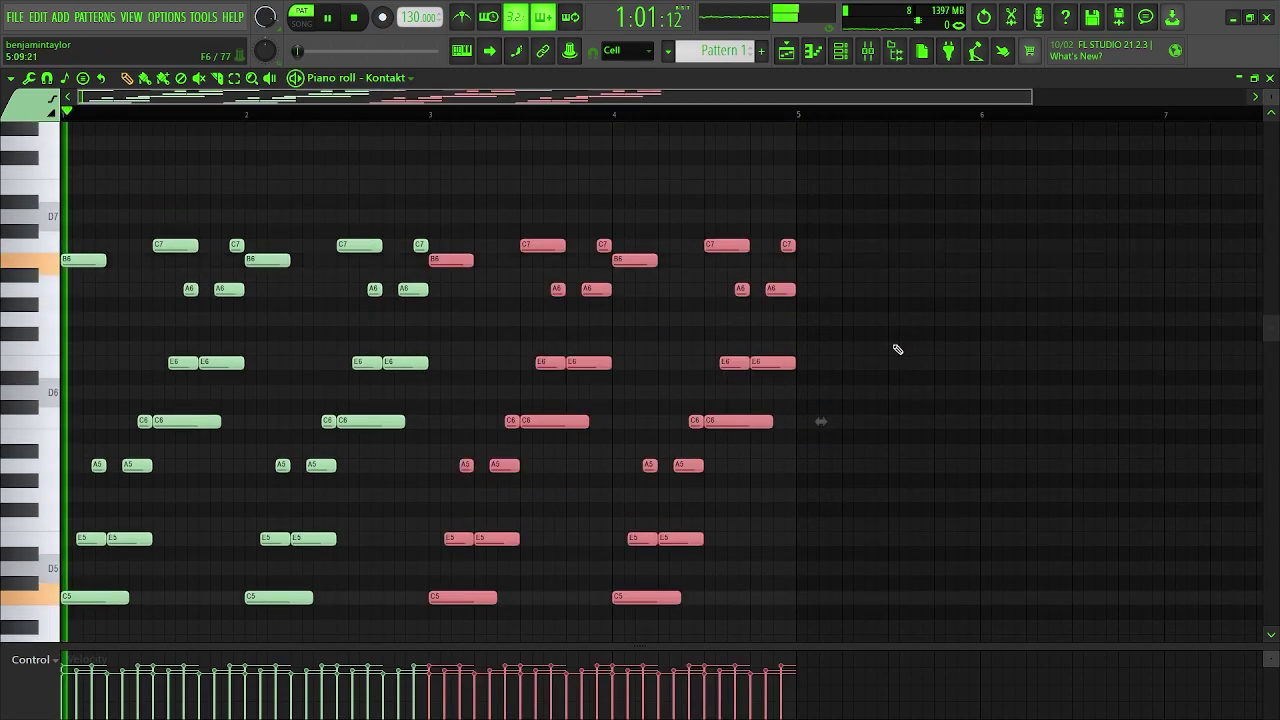
- Try bar 3's two added melody notes at F#6 and G6, G6 and G#6, and A#6 and B6 during playback
{"action": "left_click", "coordinate": [463, 264]}
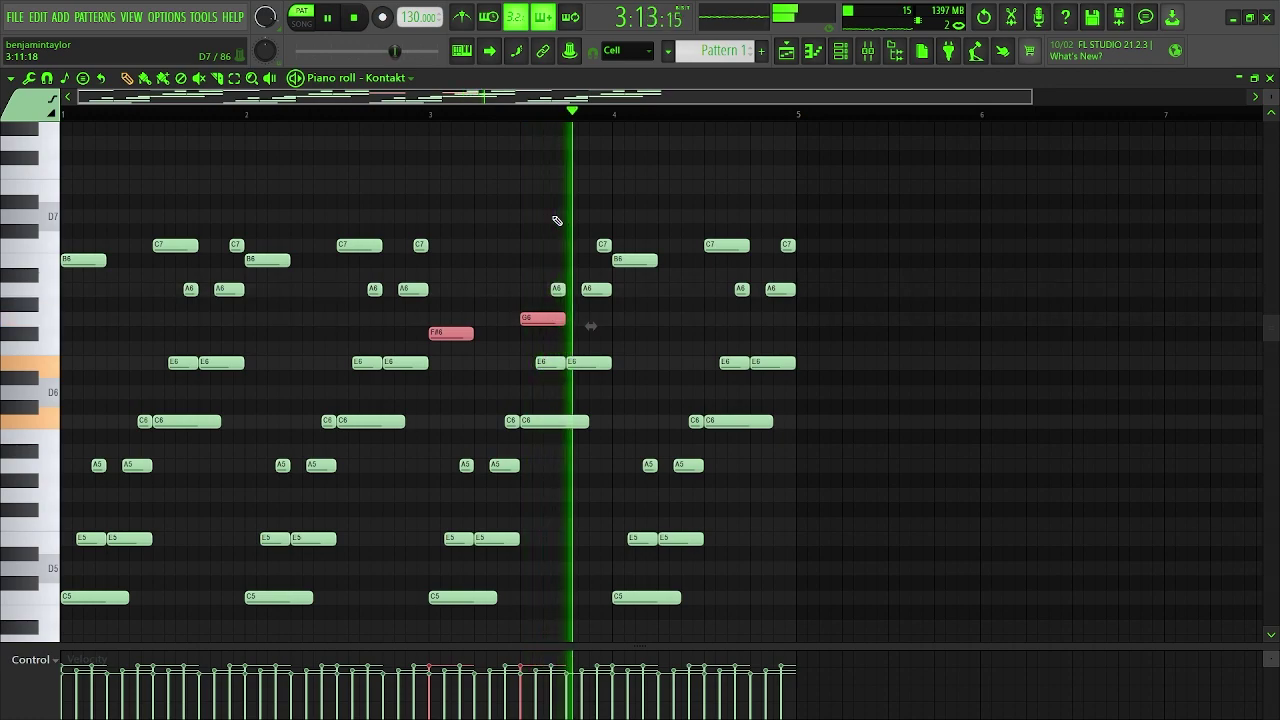
{"action": "key", "text": "shift+Up"}
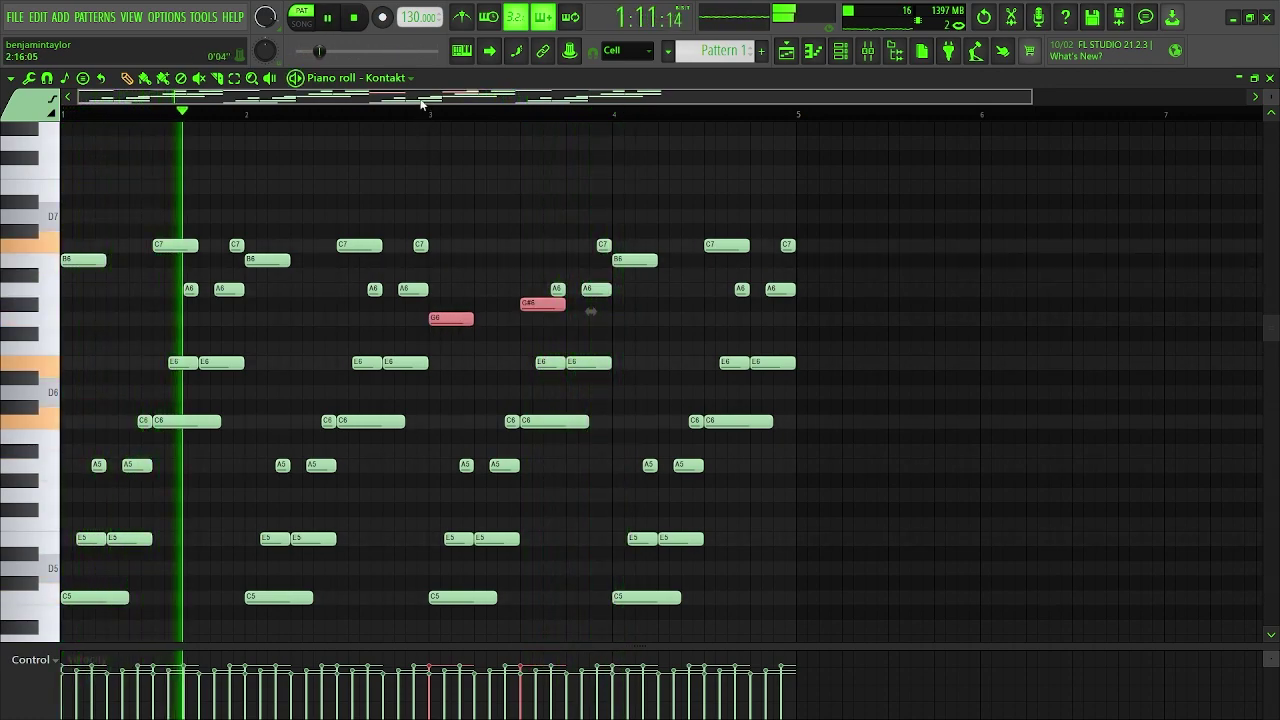
{"action": "key", "text": "ctrl+d"}
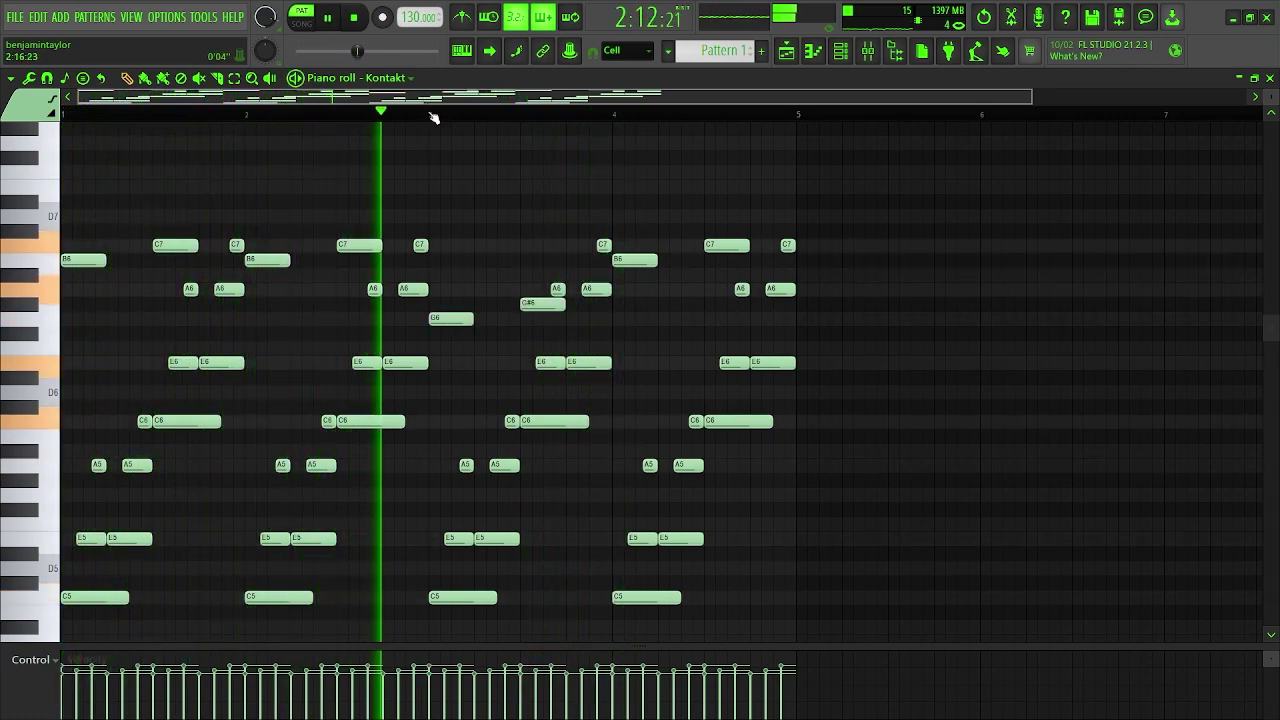
{"action": "key", "text": "shift+Up"}
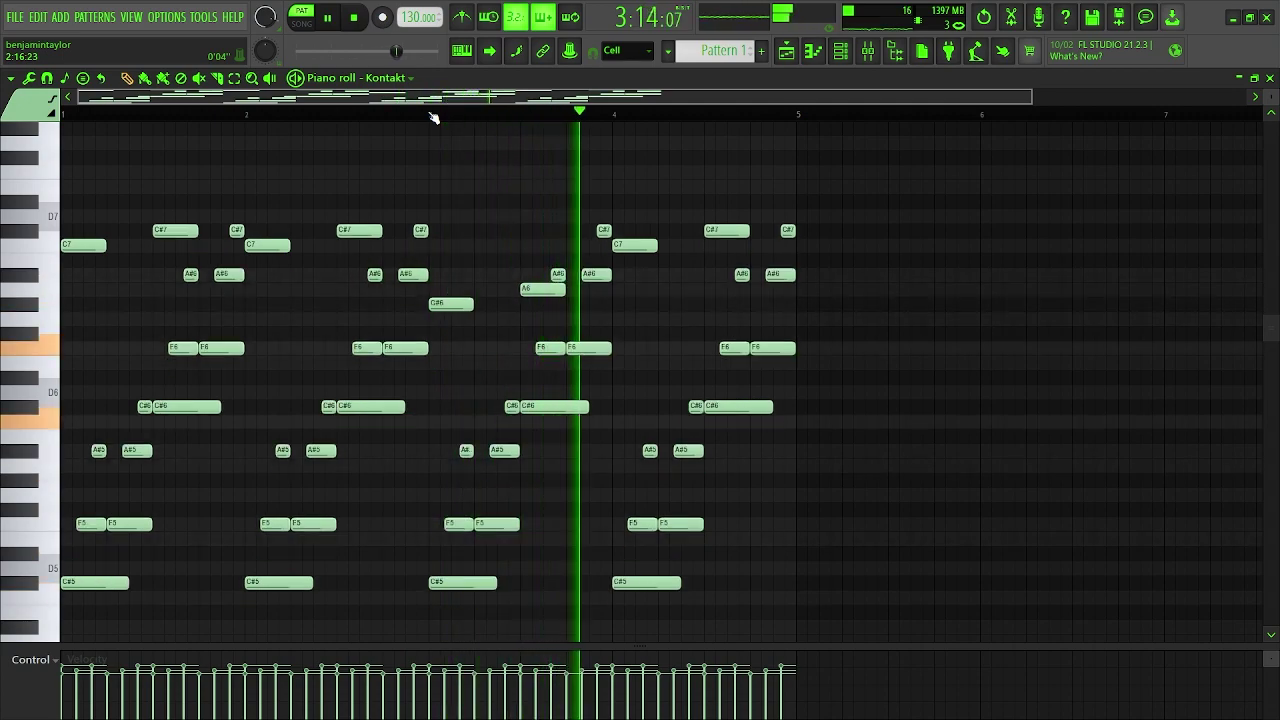
{"action": "key", "text": "ctrl+z"}
{"action": "key", "text": "space"}
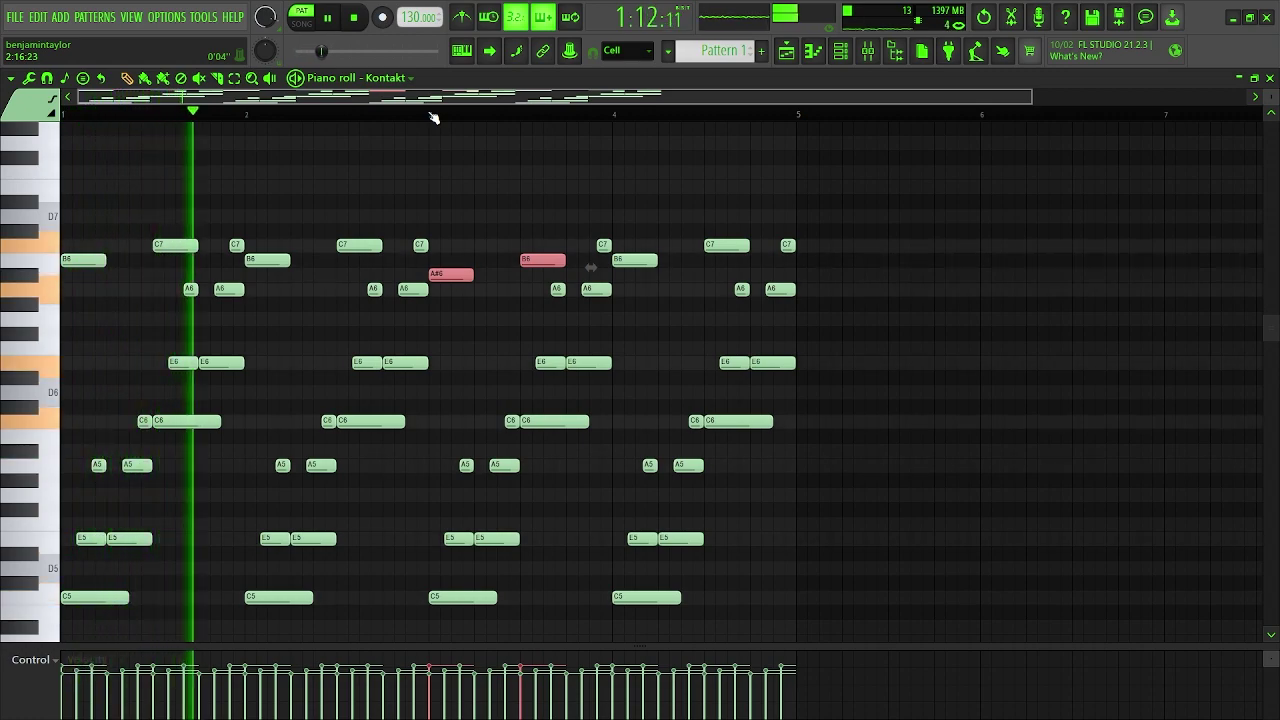
- Set the mid-bar melody notes of bars 3 and 4 to A6 and shorten them, keeping B6 at the start of bar 3
{"action": "left_click_drag", "start_coordinate": [545, 260], "coordinate": [542, 248]}
{"action": "key", "text": "space"}
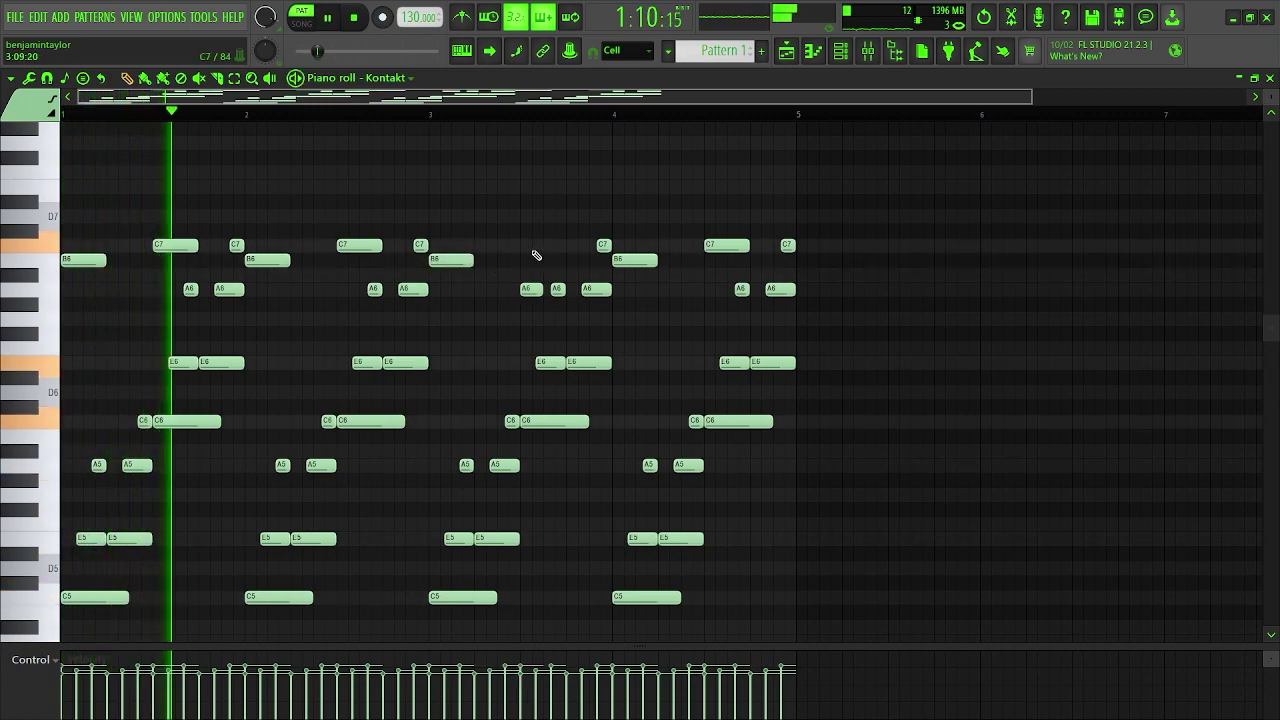
{"action": "left_click_drag", "start_coordinate": [726, 245], "coordinate": [726, 289]}
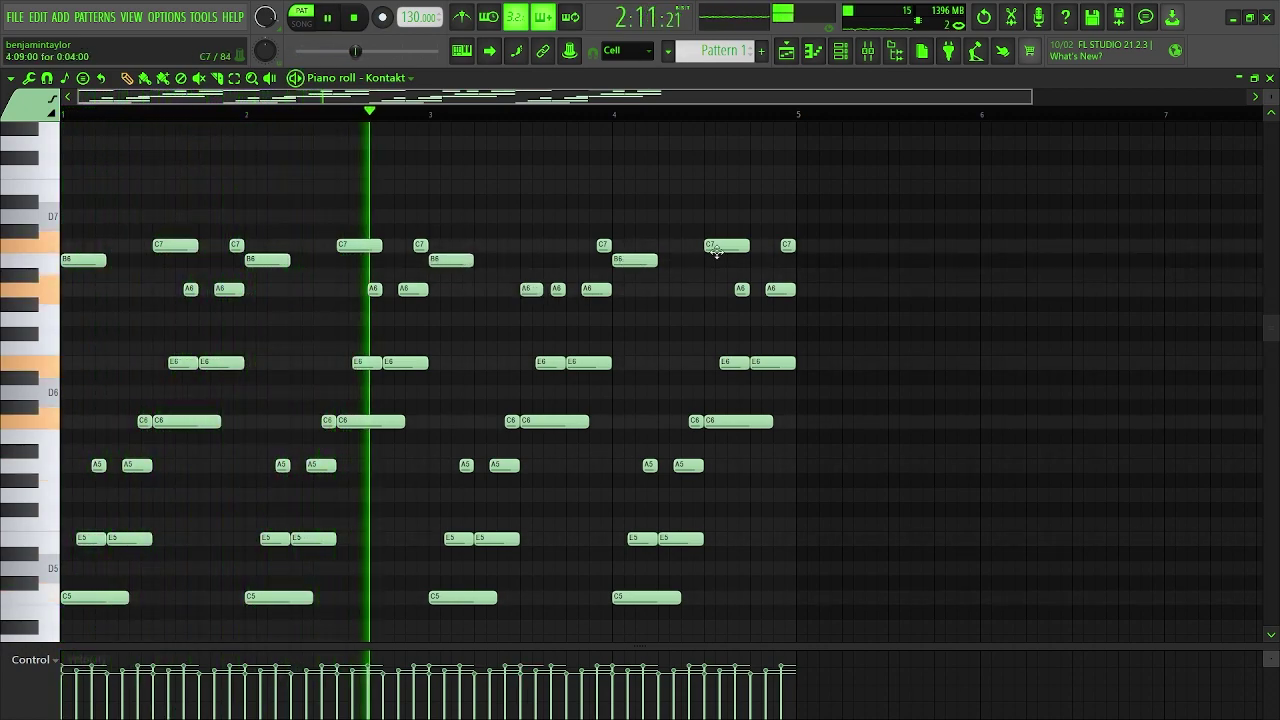
{"action": "left_click", "coordinate": [725, 294], "text": "ctrl"}
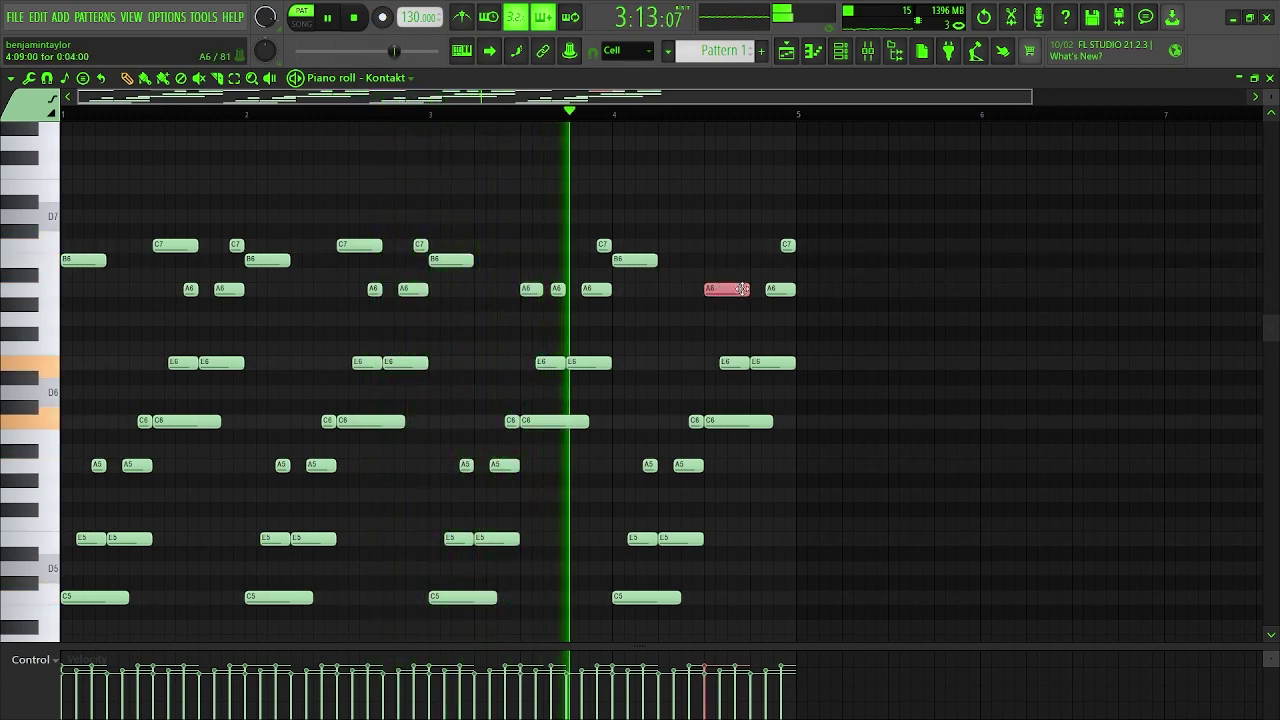
{"action": "left_click_drag", "start_coordinate": [746, 290], "coordinate": [723, 290]}
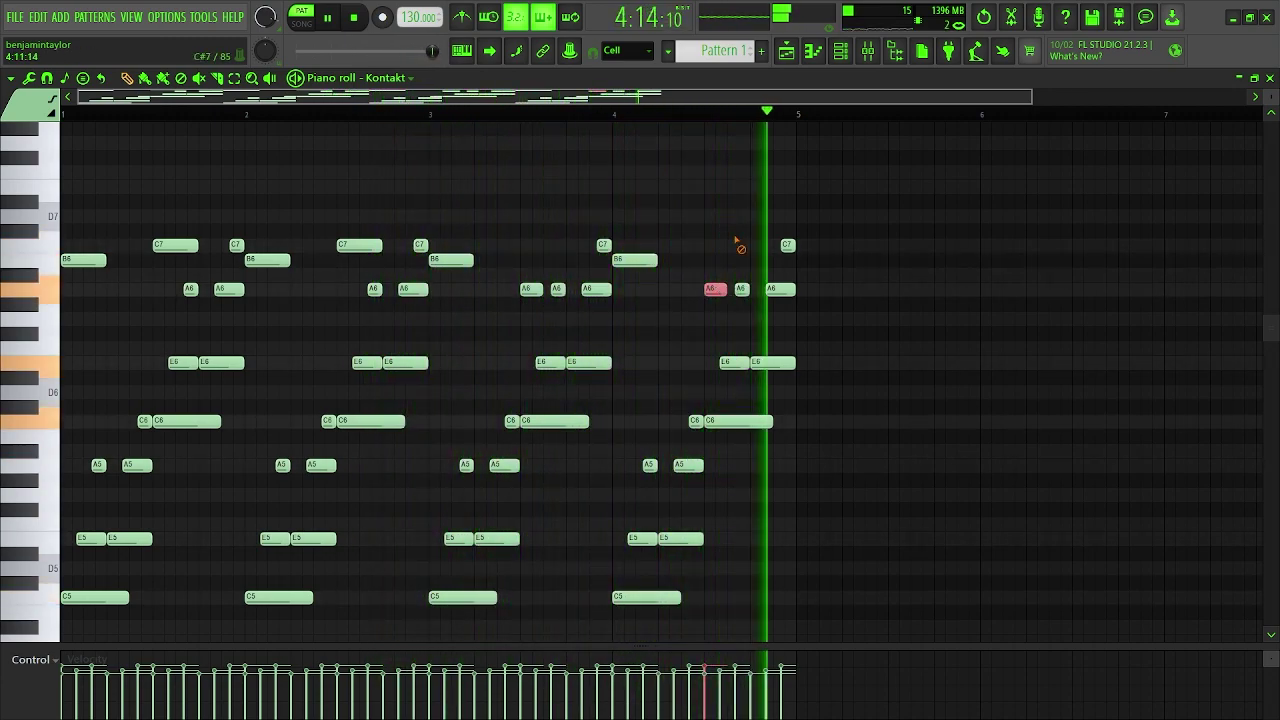
{"action": "left_click", "coordinate": [720, 239], "text": "ctrl"}
{"action": "key", "text": "space"}
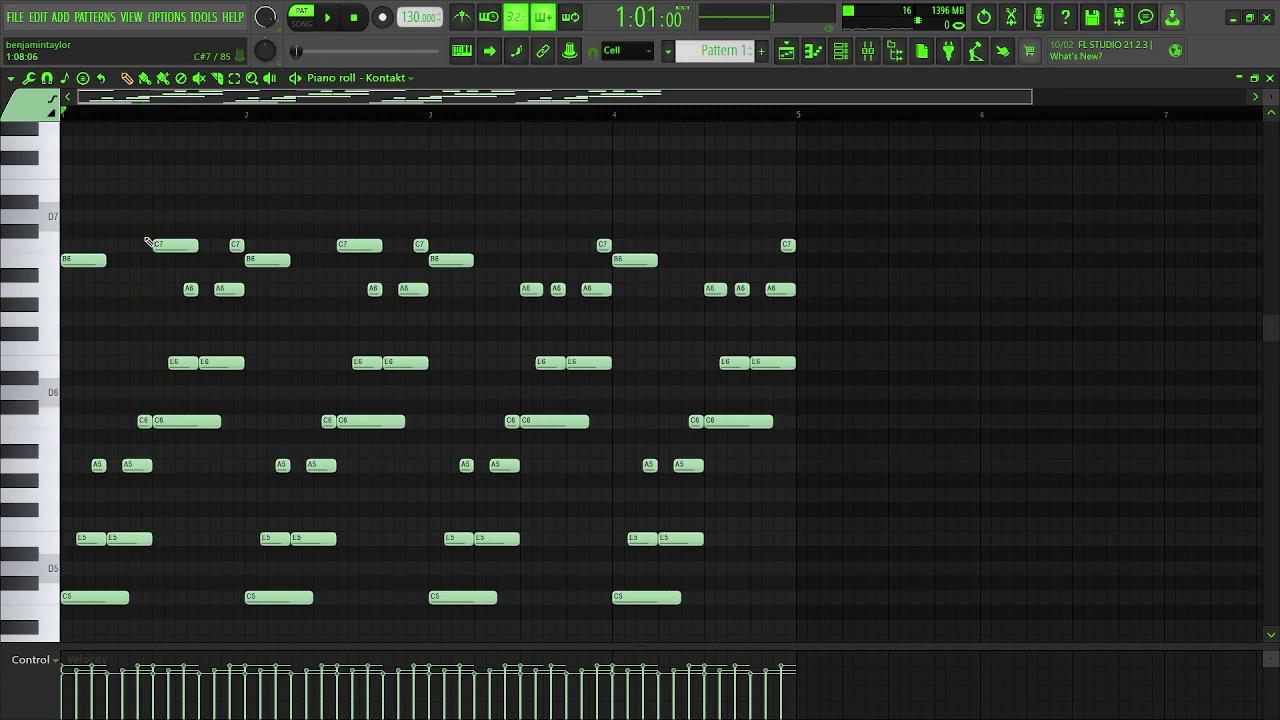
- Try lower pitches such as G#4, G4 and B4 for the lowest notes of bars 3 and 4, and return them to C5
{"action": "key", "text": "space"}
{"action": "scroll", "coordinate": [385, 285], "scroll_direction": "down", "scroll_amount": 5}
{"action": "left_click_drag", "start_coordinate": [461, 376], "coordinate": [802, 308]}
{"action": "key", "text": "space"}
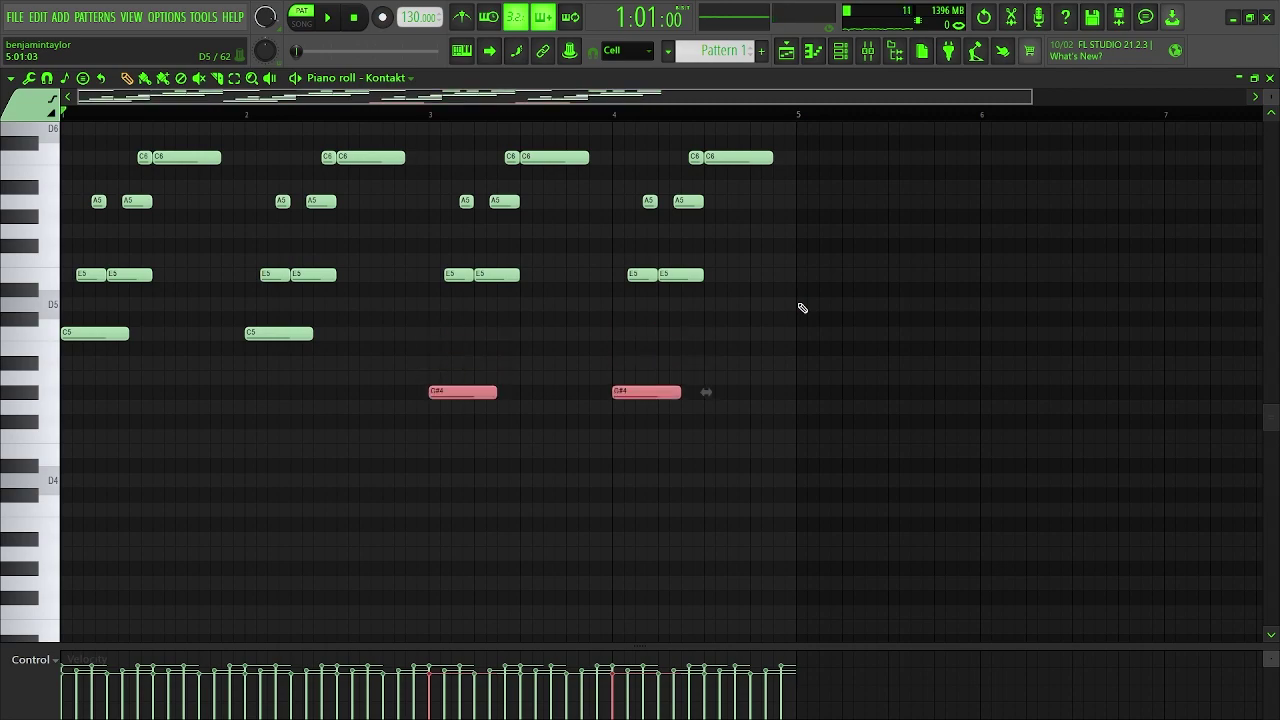
{"action": "key", "text": "space"}
{"action": "left_click_drag", "start_coordinate": [625, 460], "coordinate": [708, 377]}
{"action": "key", "text": "Down"}
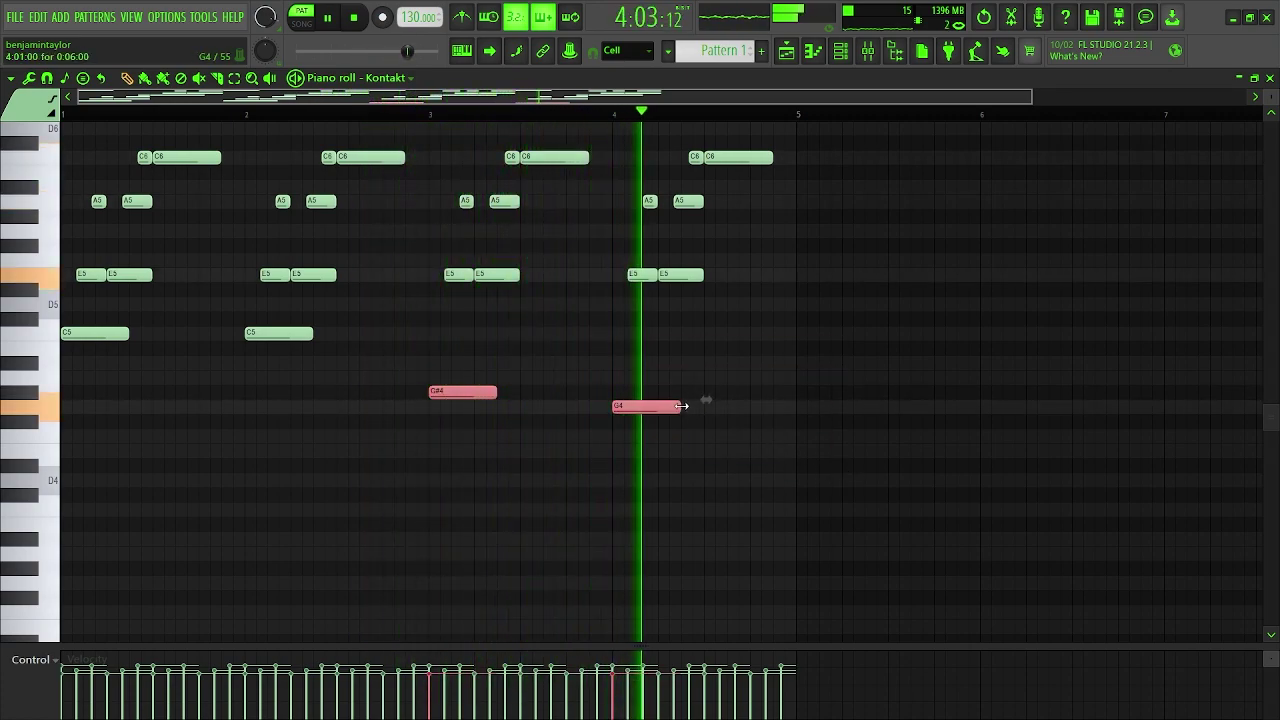
{"action": "key", "text": "Up"}
{"action": "key", "text": "Up"}
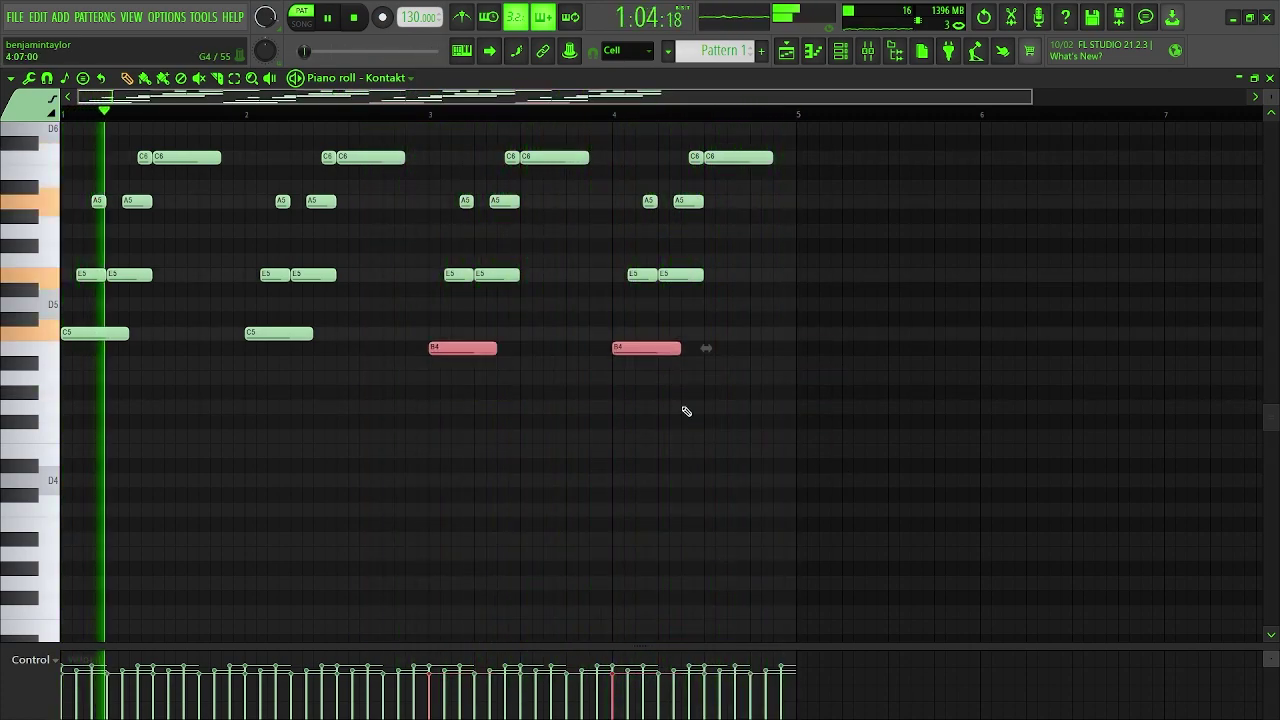
{"action": "key", "text": "Up"}
{"action": "scroll", "coordinate": [714, 451], "scroll_direction": "up", "scroll_amount": 4}
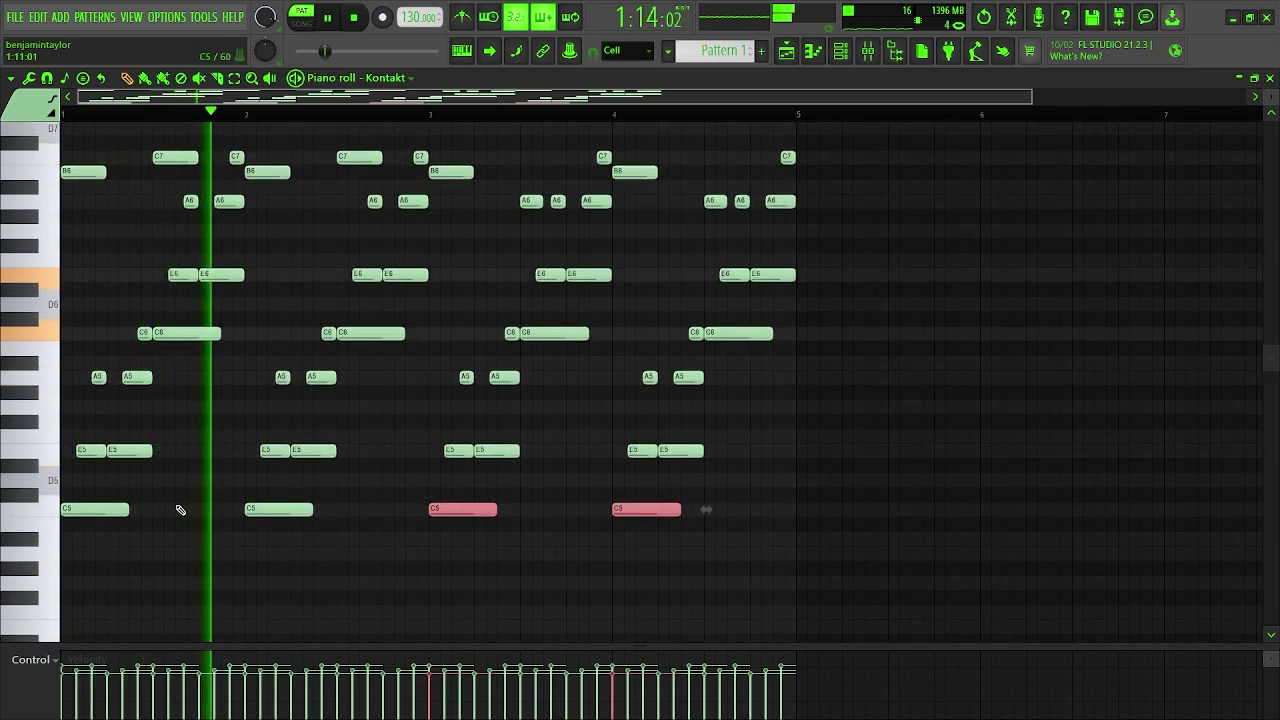
{"action": "key", "text": "space"}
- Add one-bar bass notes below the arpeggio, A4 in bar 1 and G4 in bar 2
{"action": "scroll", "coordinate": [180, 525], "scroll_direction": "down", "scroll_amount": 1}
{"action": "left_click_drag", "start_coordinate": [114, 524], "coordinate": [241, 531]}
{"action": "key", "text": "space"}
{"action": "left_click", "coordinate": [250, 495]}
{"action": "key", "text": "space"}
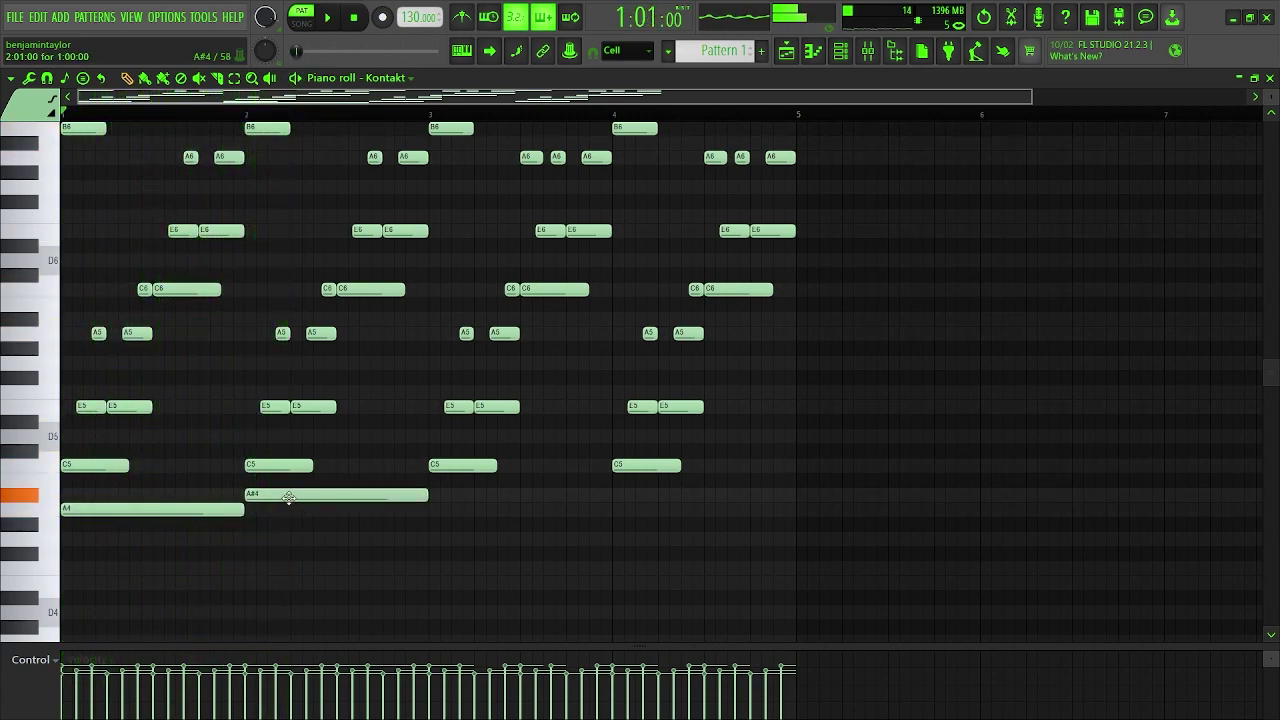
{"action": "left_click_drag", "start_coordinate": [251, 551], "coordinate": [248, 530]}
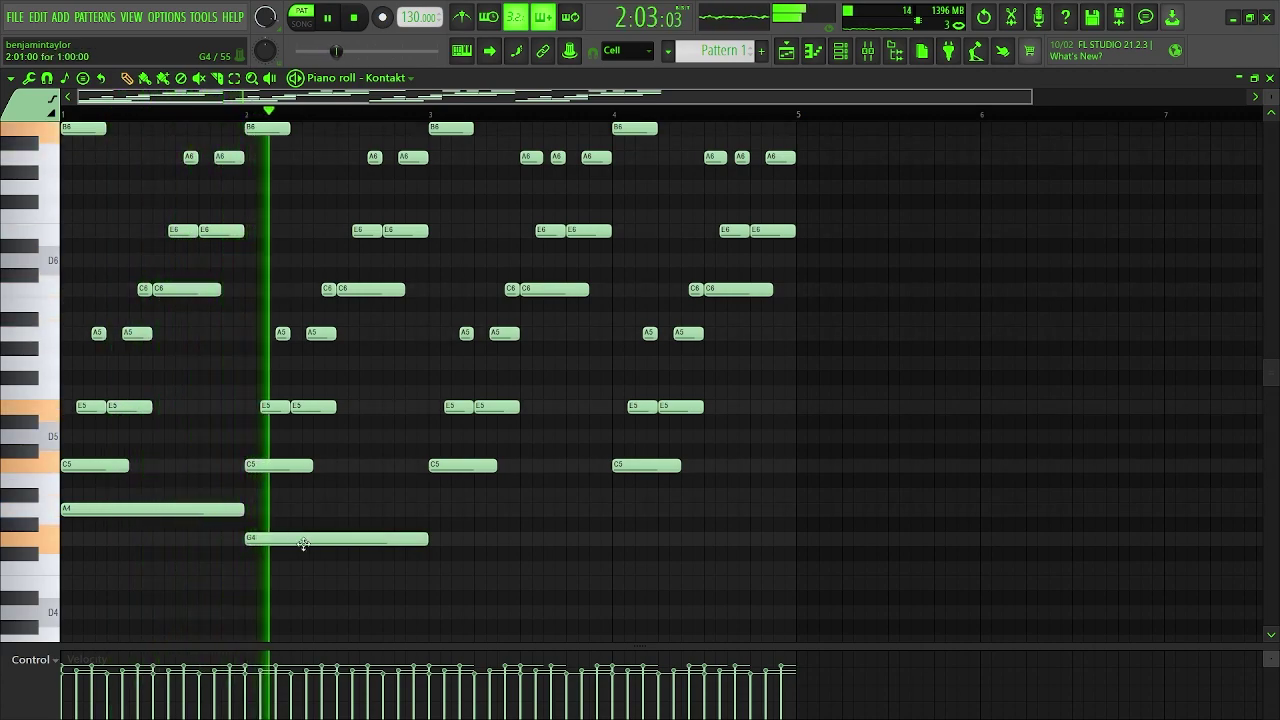
- Add one-bar bass notes below the arpeggio, F4 in bar 3 and E4 in bar 4, and close the piano roll
{"action": "left_click", "coordinate": [433, 568]}
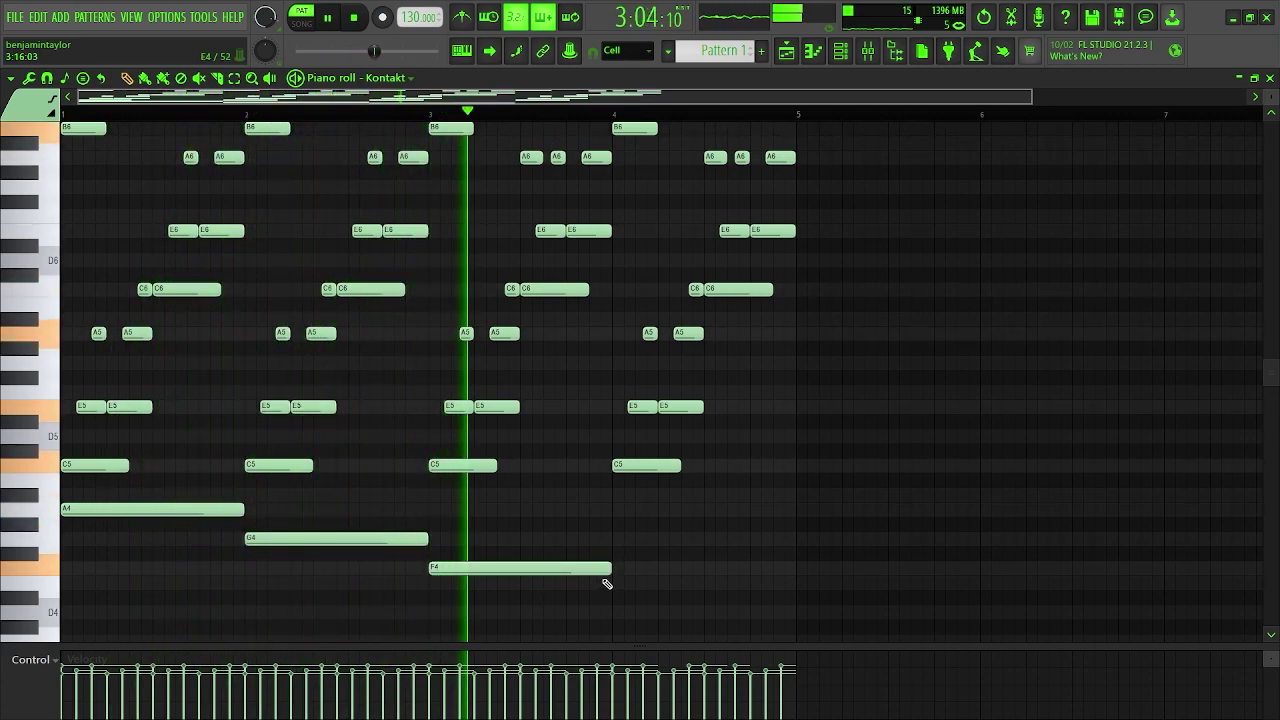
{"action": "left_click", "coordinate": [614, 582]}
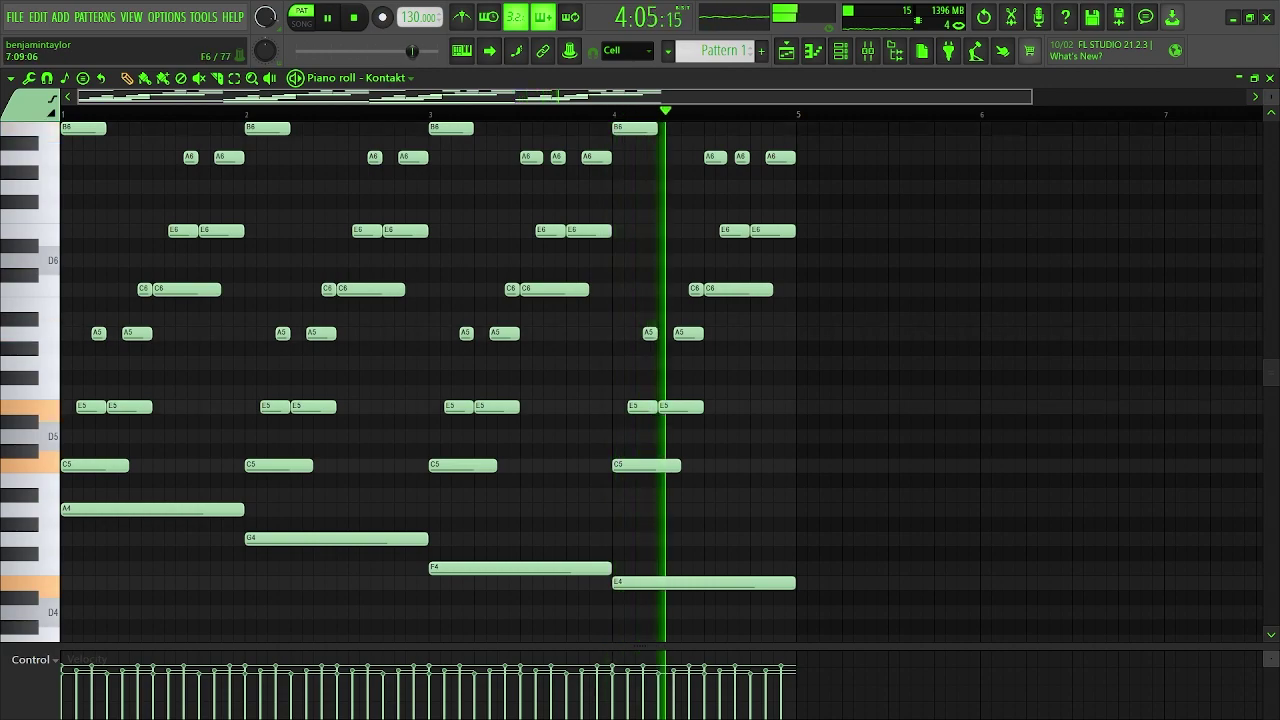
{"action": "left_click", "coordinate": [1269, 78]}
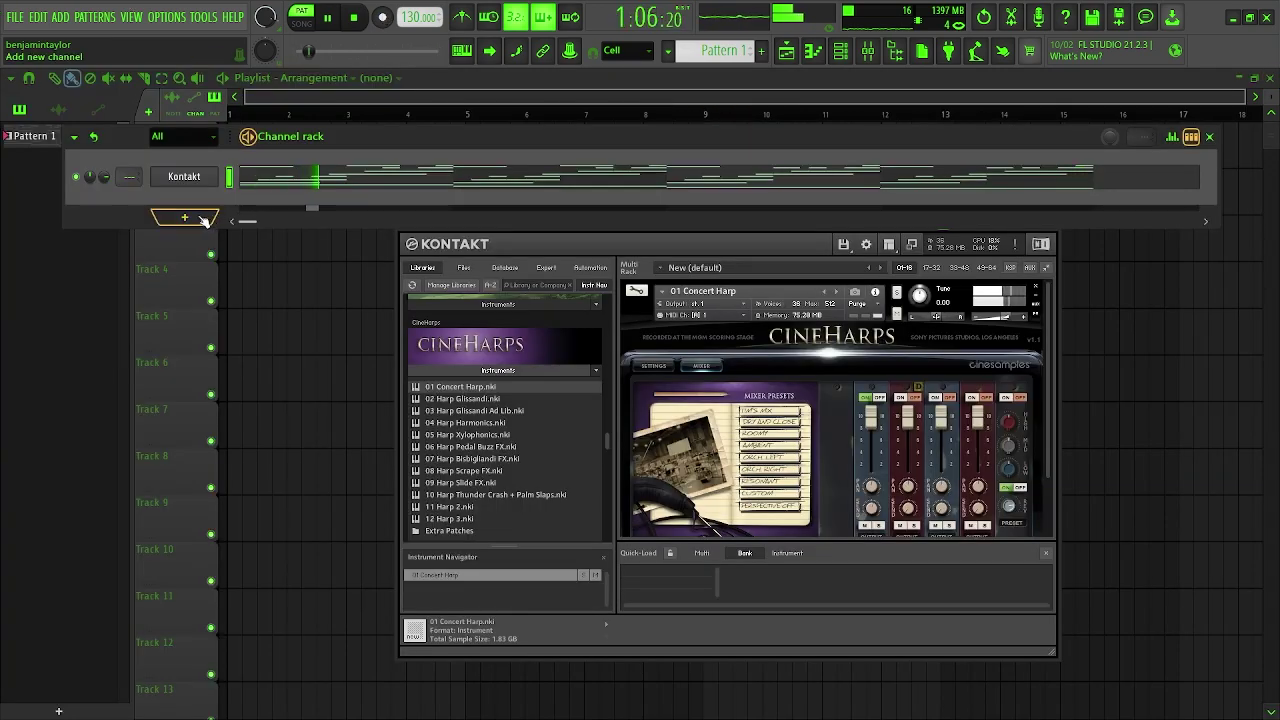
- Route the Kontakt channel to mixer track Insert 1 and load HalfTime in its first effect slot
{"action": "double_click", "coordinate": [130, 176]}
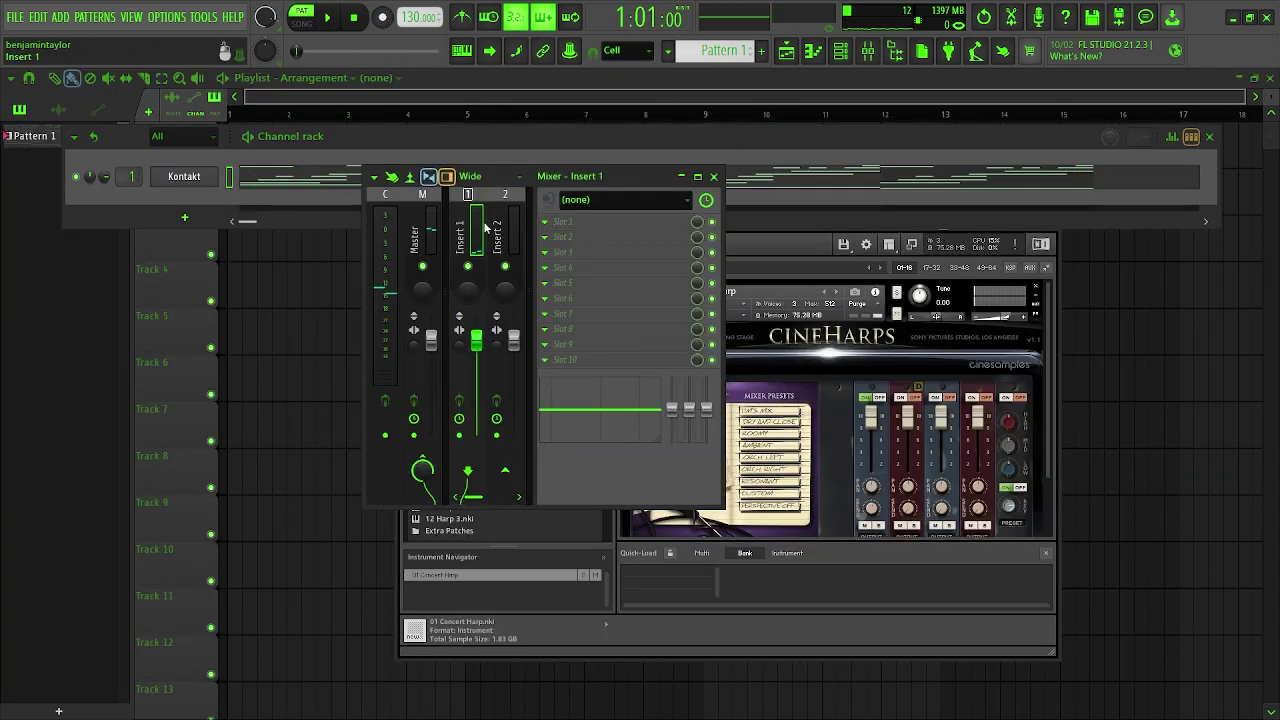
{"action": "left_click", "coordinate": [577, 231]}
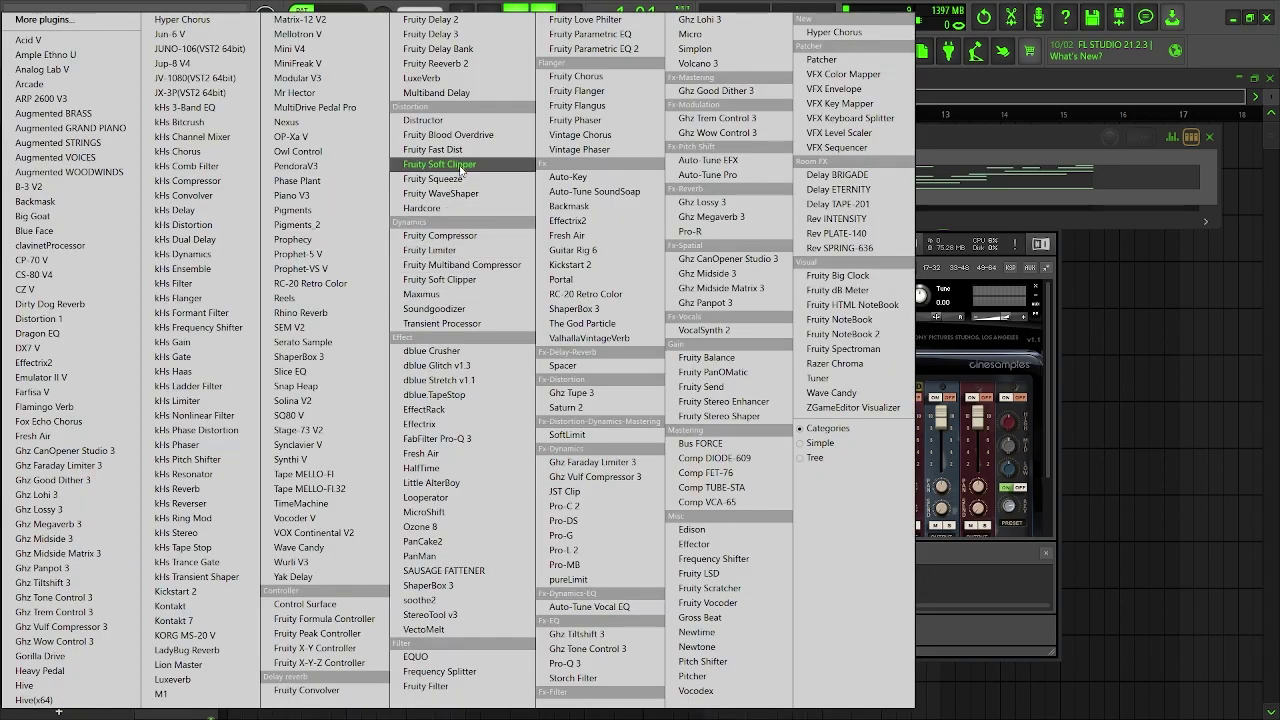
{"action": "left_click", "coordinate": [441, 470]}
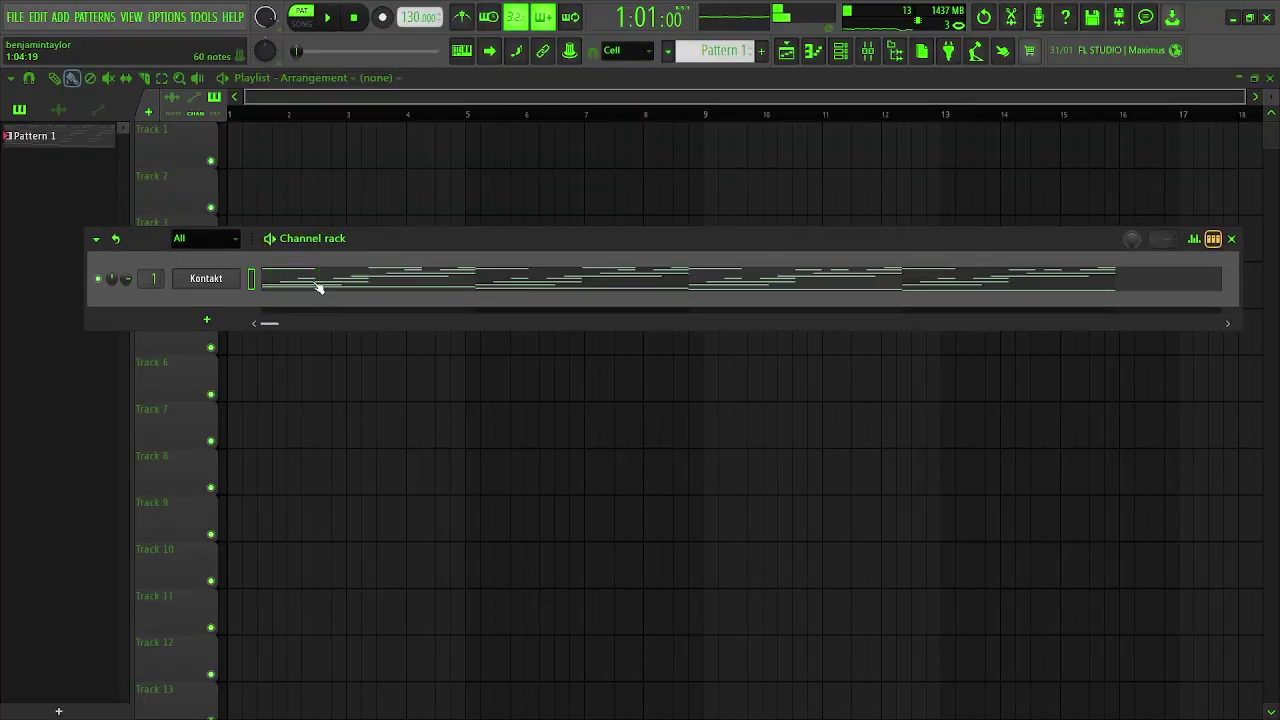
- Transpose all the Kontakt channel's notes up one octave and play the pattern back
{"action": "left_click", "coordinate": [318, 288]}
{"action": "key", "text": "space"}
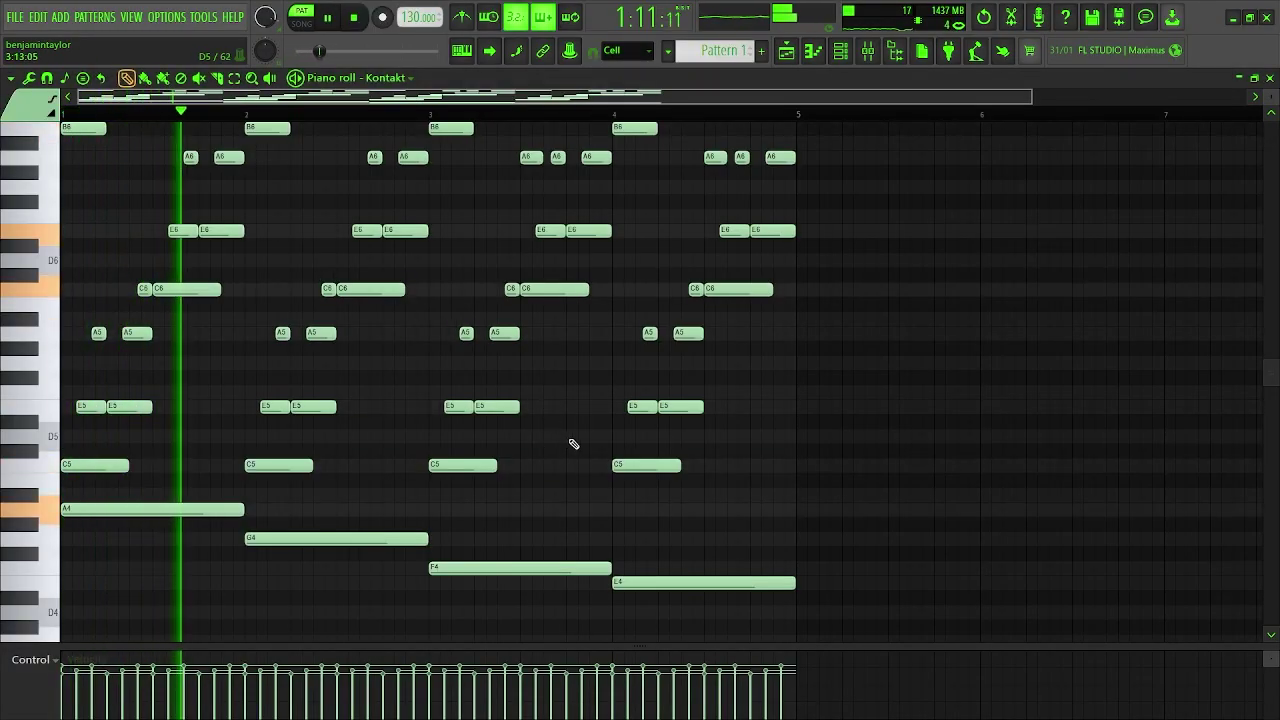
{"action": "scroll", "coordinate": [573, 444], "scroll_direction": "up", "scroll_amount": 1}
{"action": "key", "text": "space"}
{"action": "key", "text": "ctrl+Up"}
{"action": "key", "text": "space"}
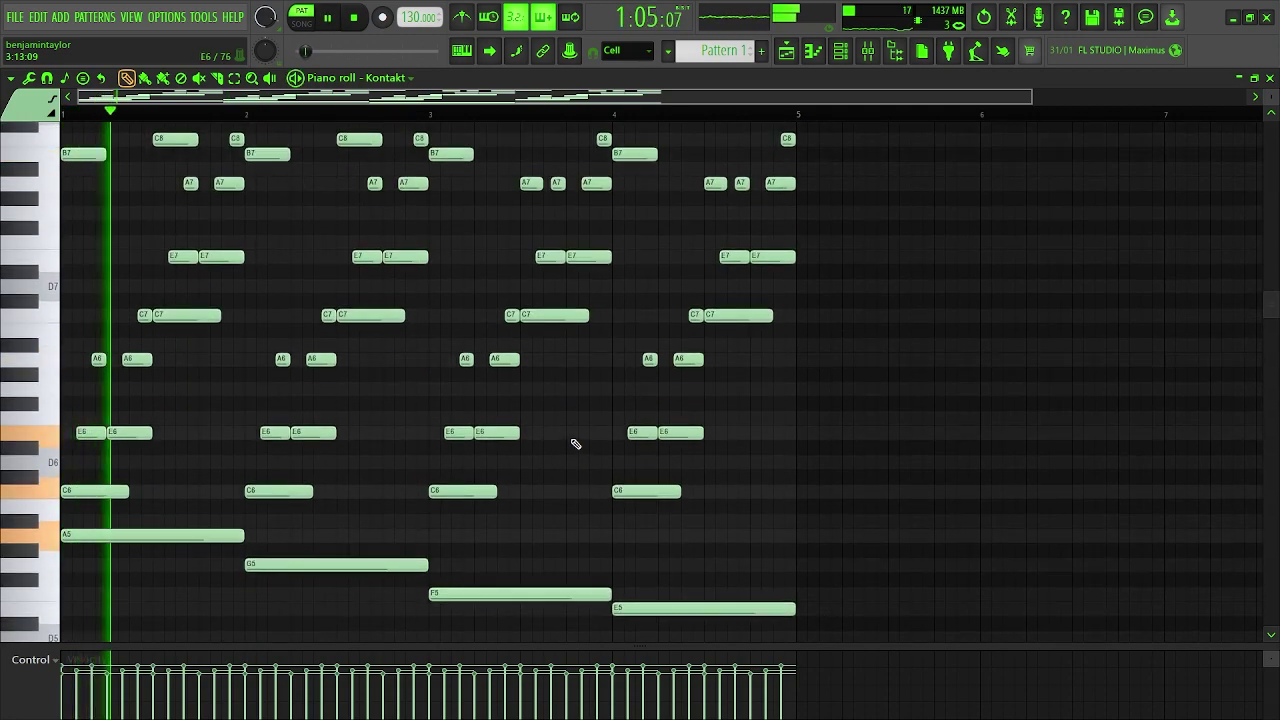
{"action": "scroll", "coordinate": [571, 443], "scroll_direction": "down", "scroll_amount": 3}
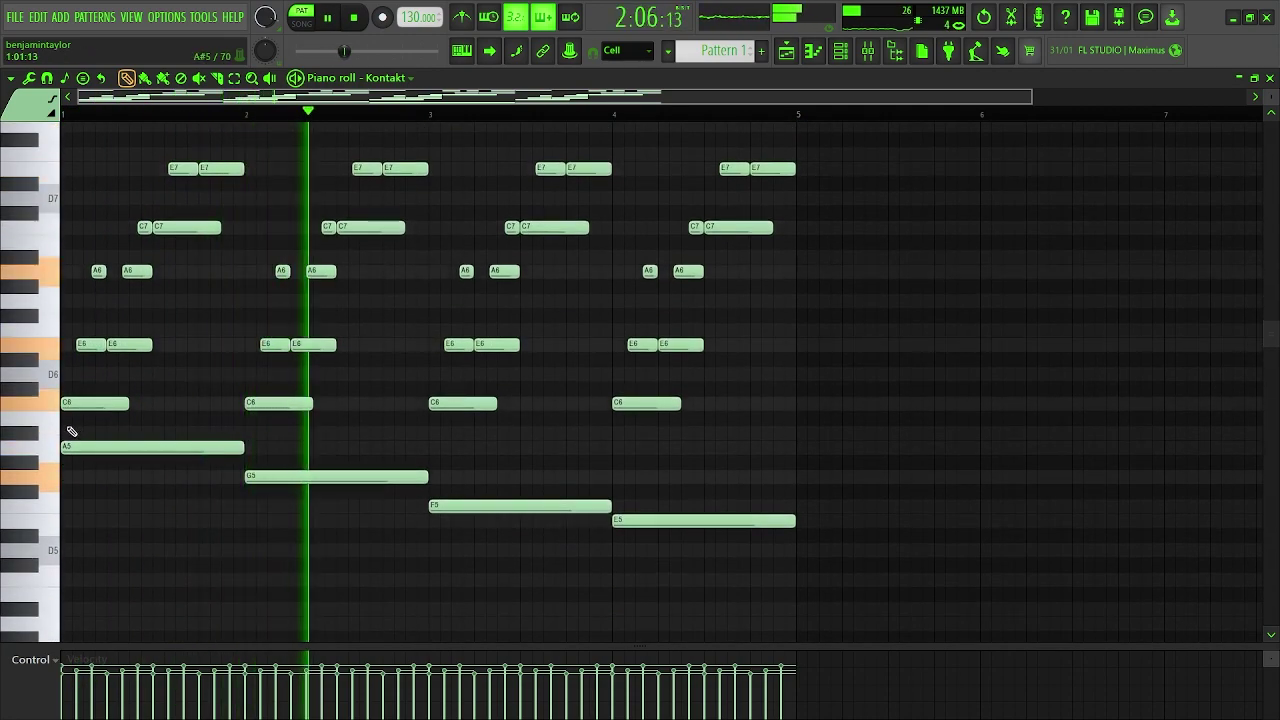
{"action": "scroll", "coordinate": [72, 430], "scroll_direction": "down", "scroll_amount": 1}
{"action": "scroll", "coordinate": [29, 508], "scroll_direction": "up", "scroll_amount": 1}
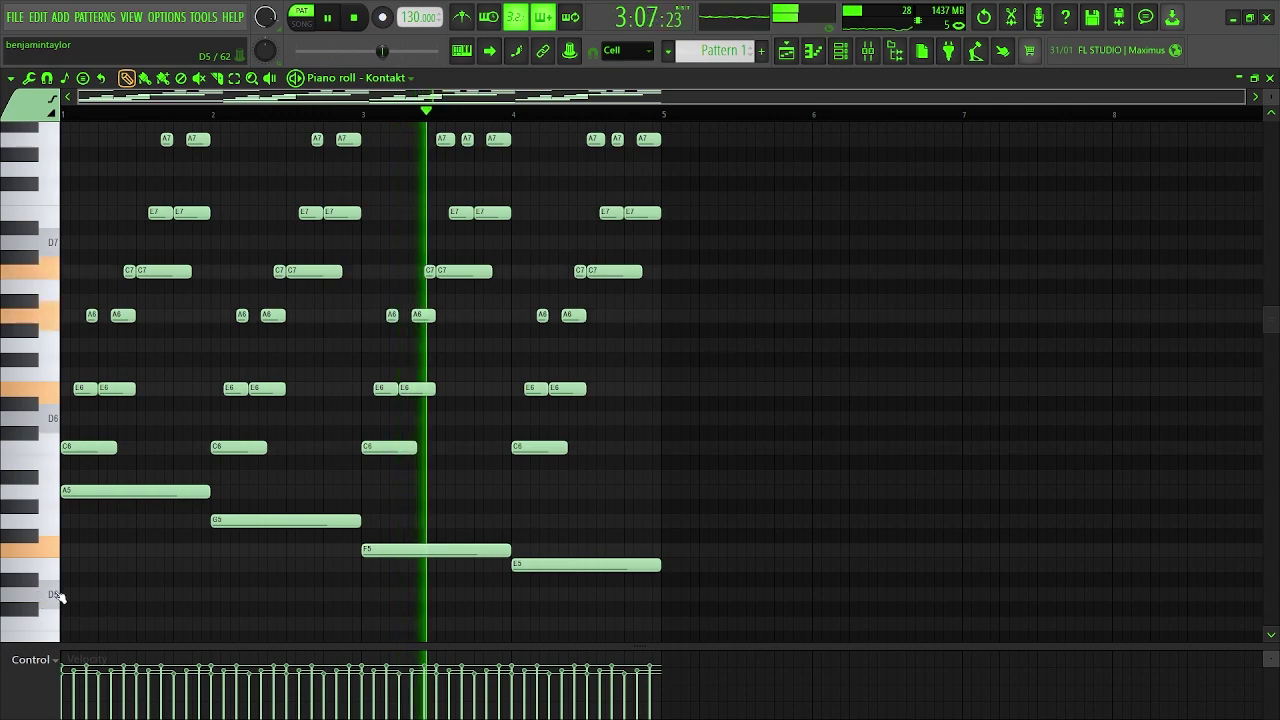
{"action": "left_click", "coordinate": [1269, 78]}
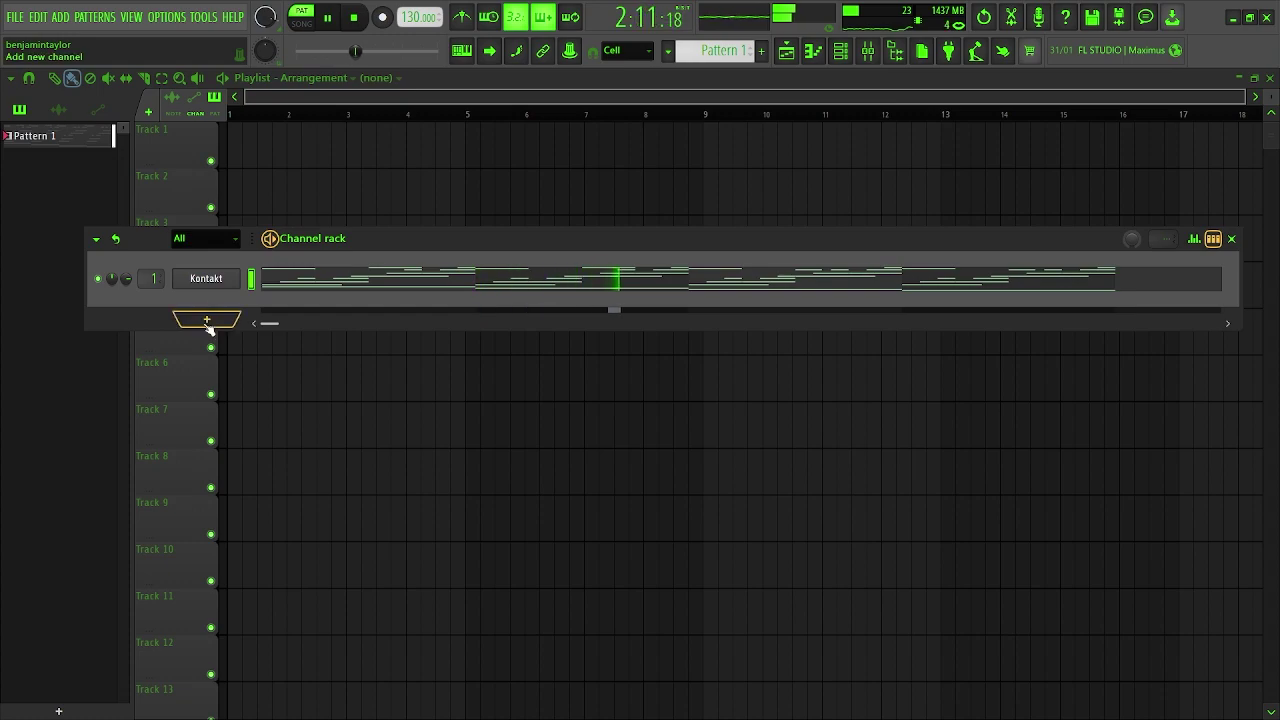
- Load FabFilter Pro-Q 3 in Insert 1's second slot, with a narrow 6.19 dB cut near 1 kHz and a 0.80 dB dip at 3394.4 Hz
{"action": "double_click", "coordinate": [145, 272]}
{"action": "left_click", "coordinate": [698, 177]}
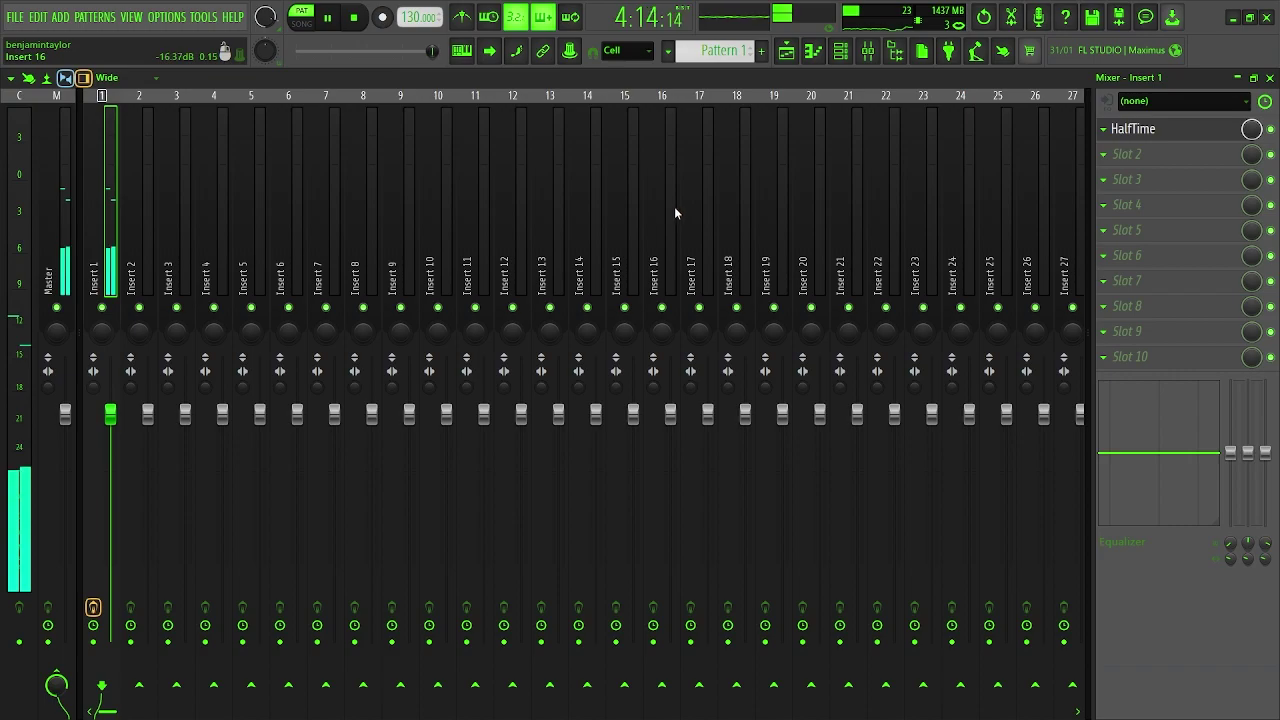
{"action": "left_click", "coordinate": [1184, 156]}
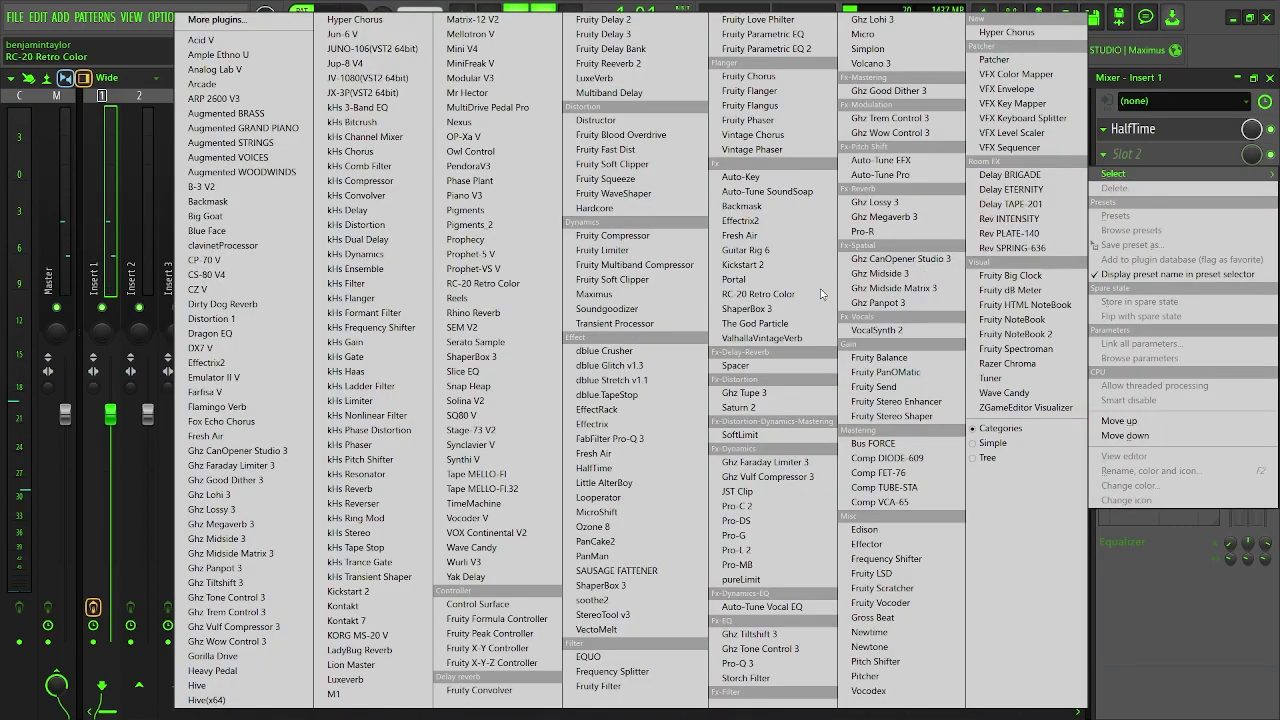
{"action": "left_click", "coordinate": [641, 445]}
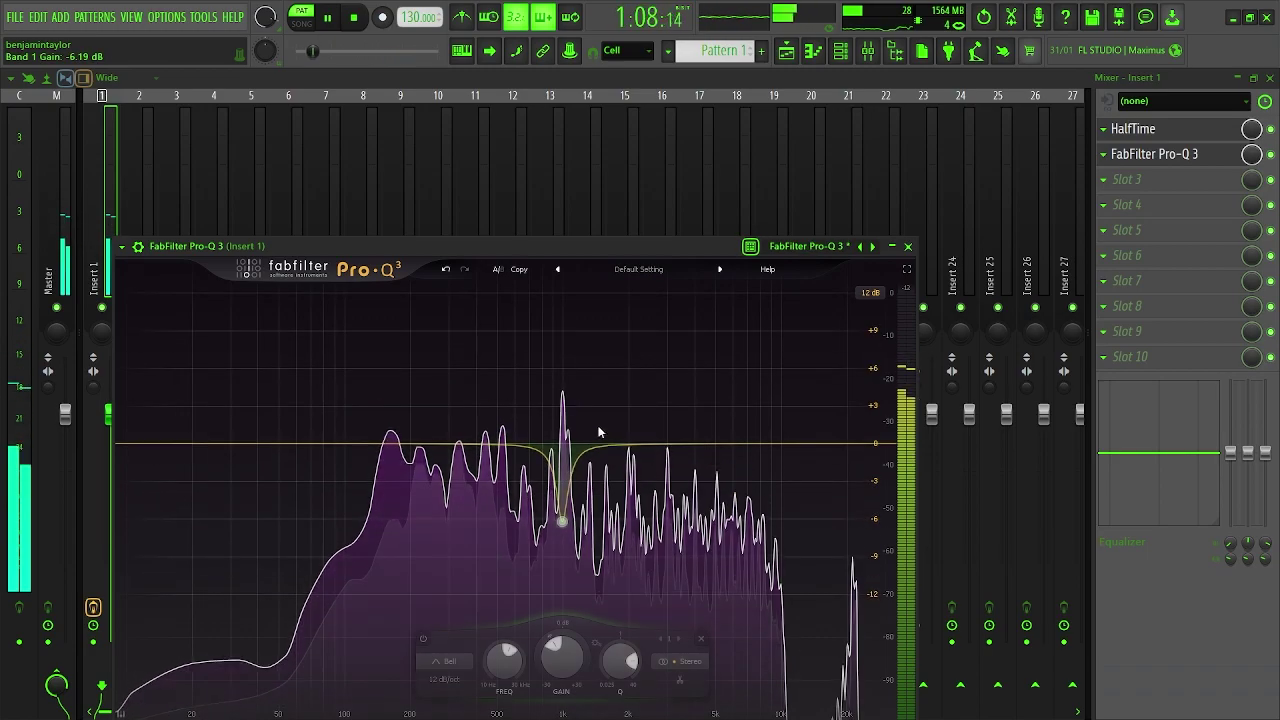
{"action": "left_click_drag", "start_coordinate": [677, 443], "coordinate": [679, 455]}
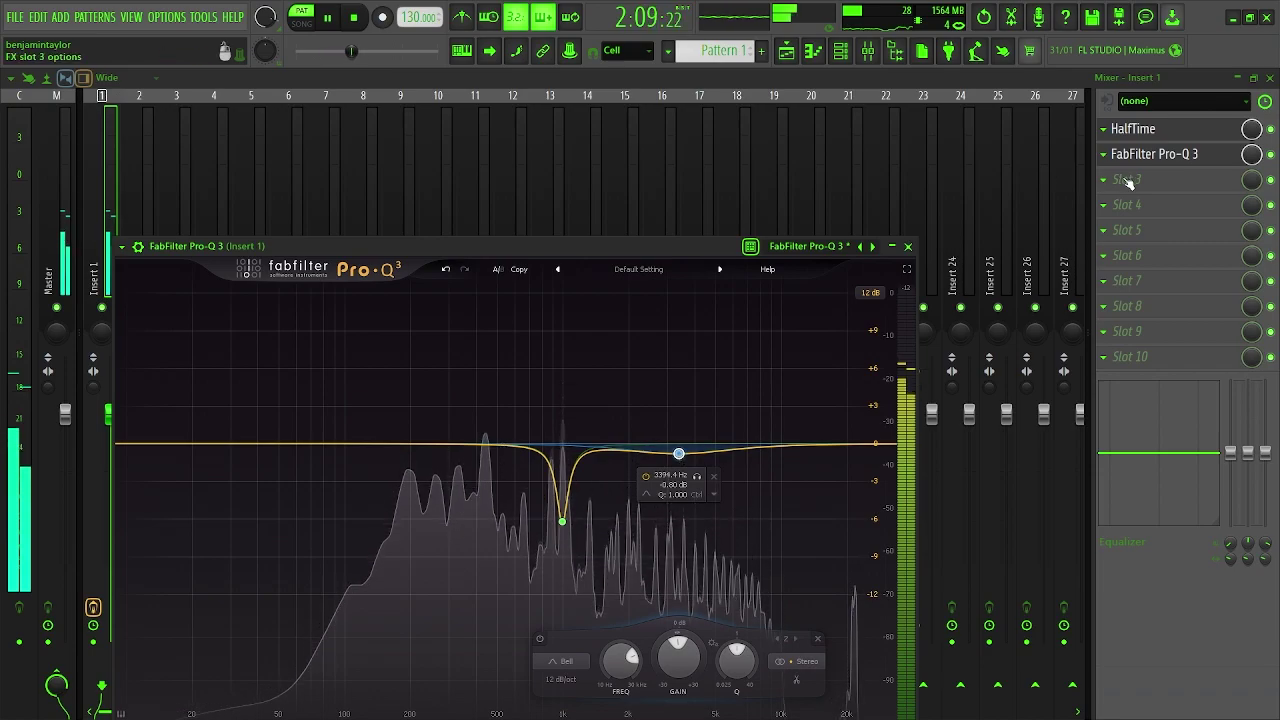
- Load ValhallaVintageVerb in Insert 1's third slot and set its mix to 22.6 % and low cut to 410 Hz
{"action": "left_click", "coordinate": [1127, 181]}
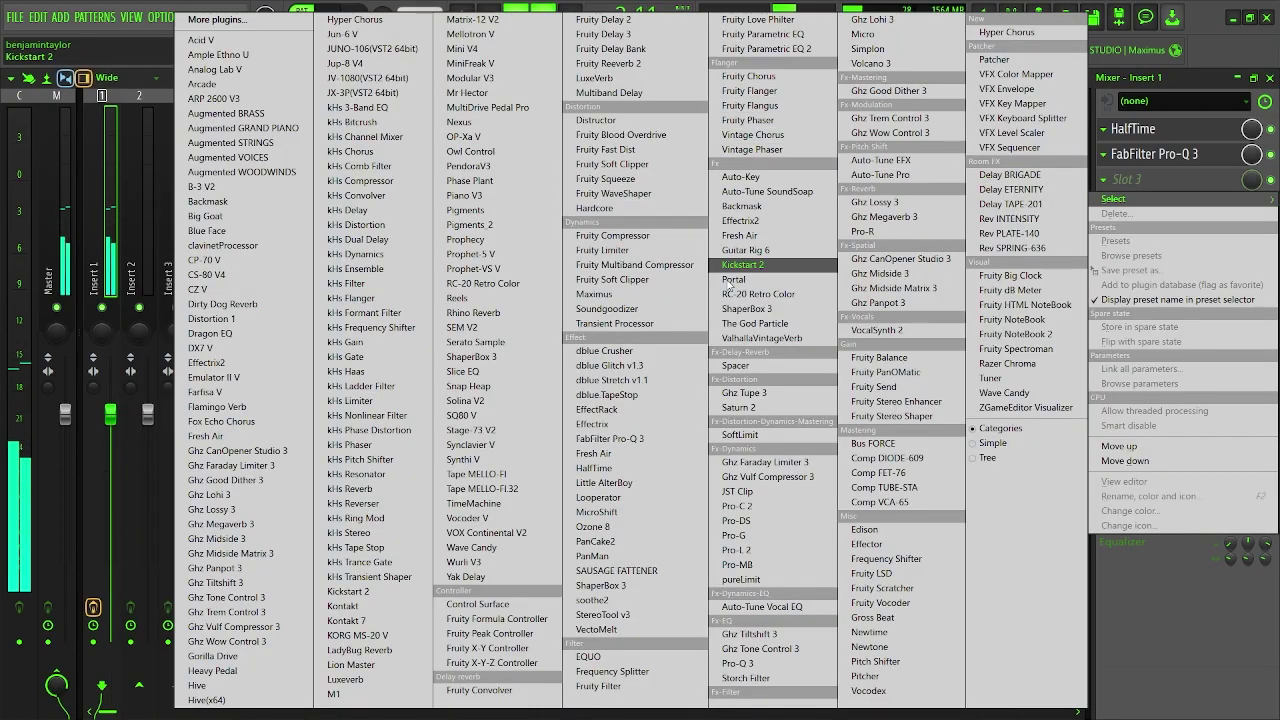
{"action": "left_click", "coordinate": [762, 338]}
{"action": "left_click_drag", "start_coordinate": [190, 405], "coordinate": [224, 545]}
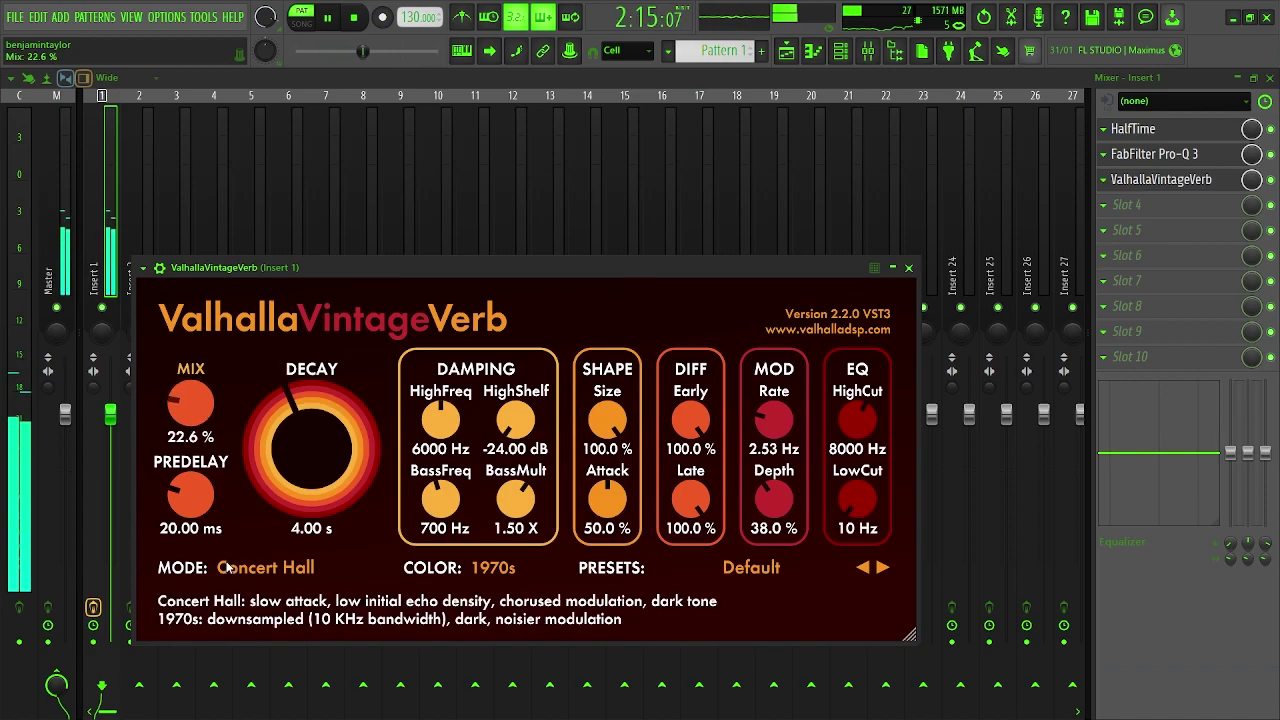
{"action": "left_click_drag", "start_coordinate": [856, 502], "coordinate": [852, 455]}
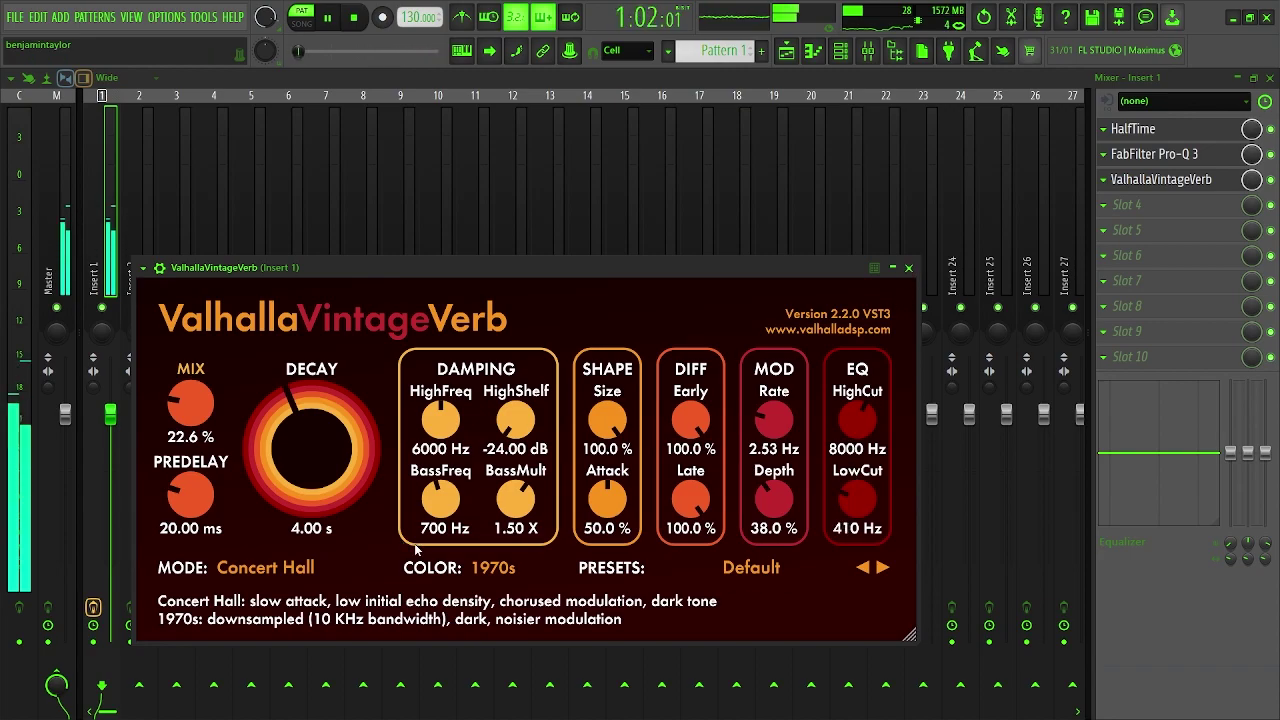
- Set the reverb's color to 1980s and mode to Plate, and close the reverb, mixer and Pro-Q 3 windows
{"action": "left_click", "coordinate": [476, 578]}
{"action": "left_click", "coordinate": [500, 608]}
{"action": "left_click", "coordinate": [300, 567]}
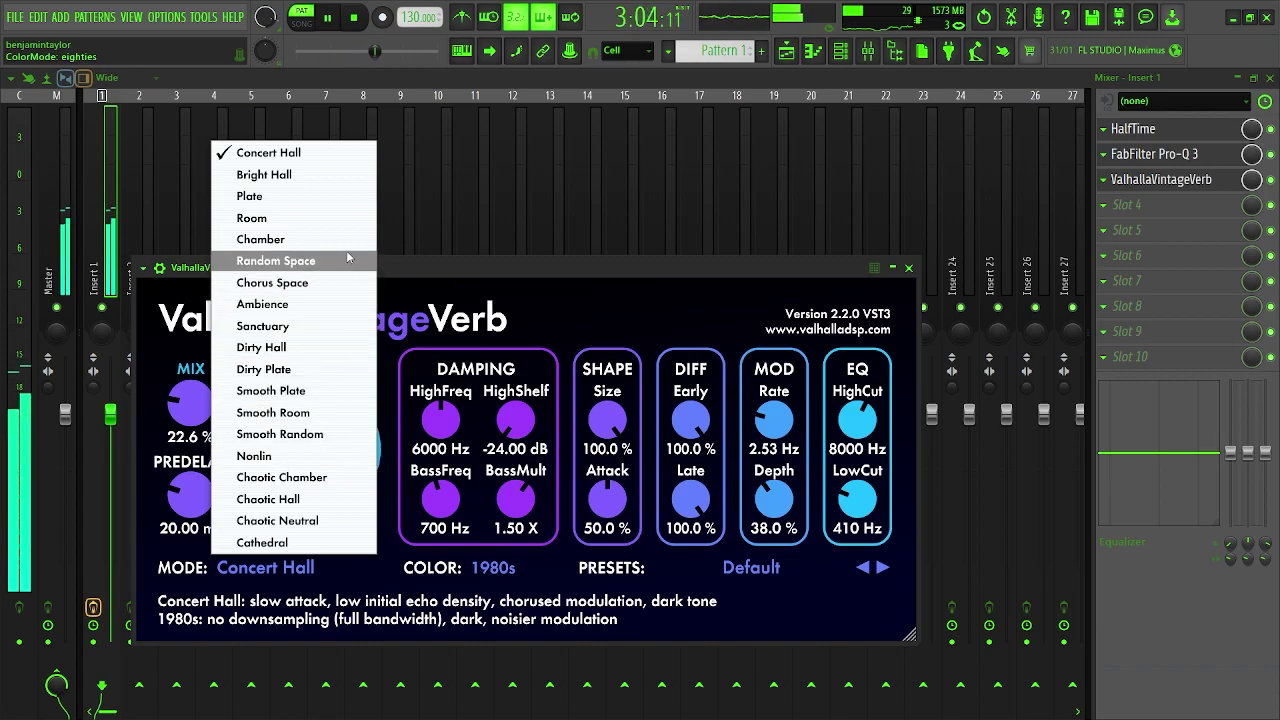
{"action": "left_click", "coordinate": [252, 196]}
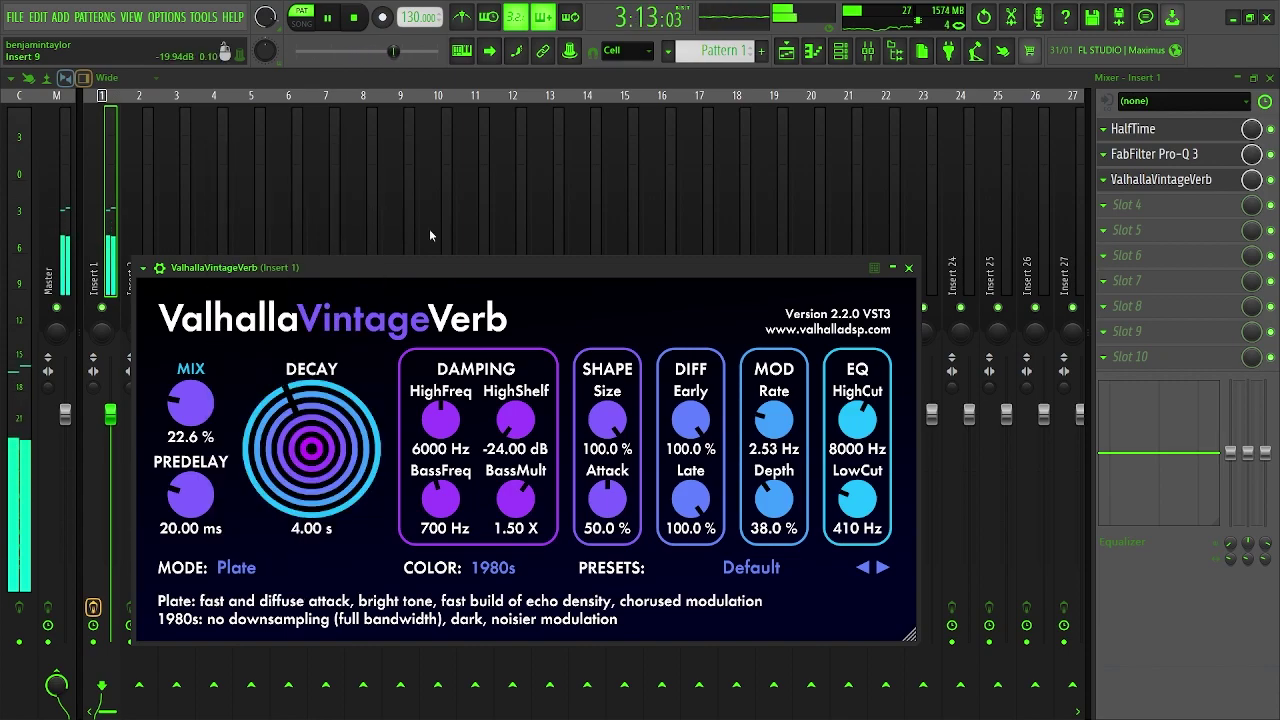
{"action": "left_click", "coordinate": [909, 269]}
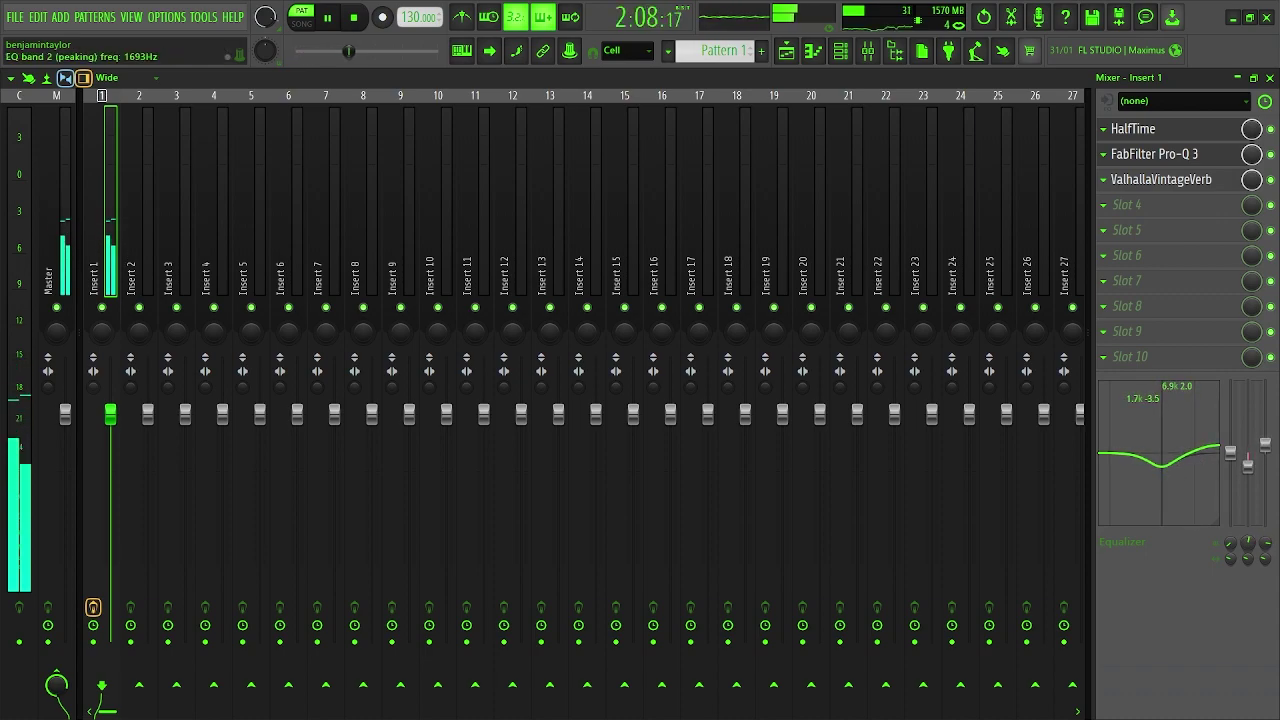
{"action": "left_click", "coordinate": [1270, 78]}
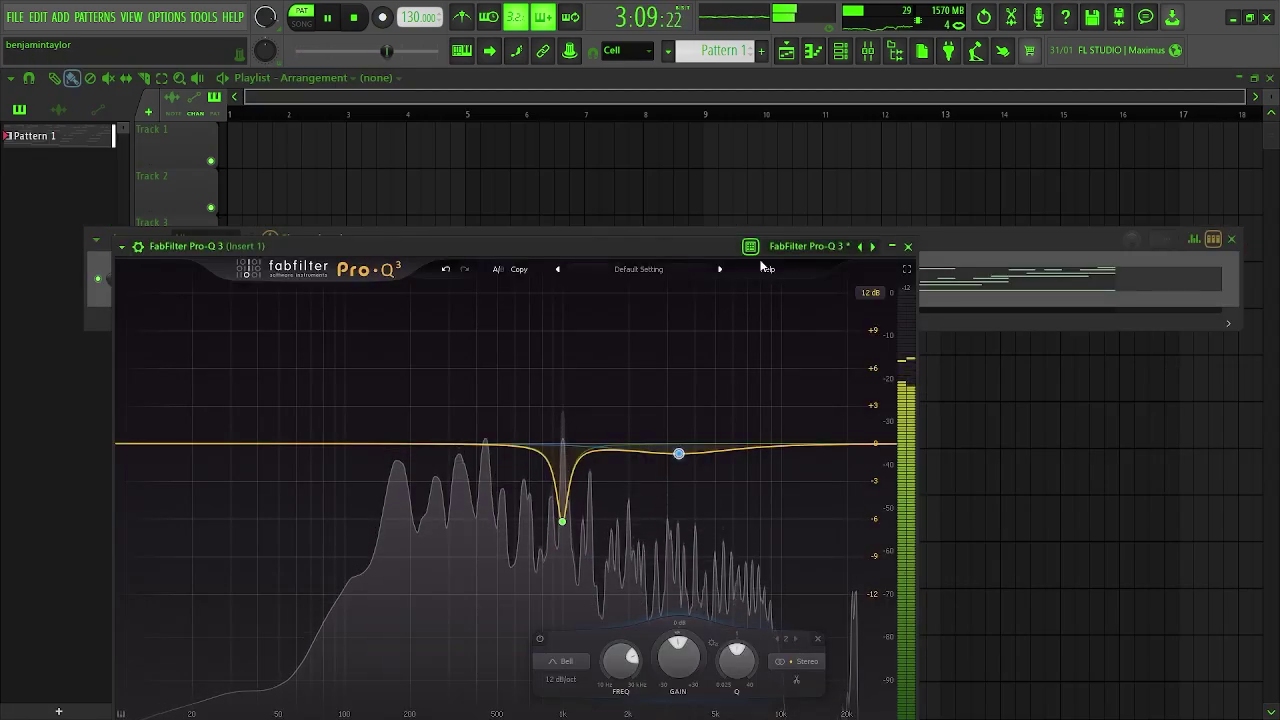
{"action": "left_click", "coordinate": [908, 246]}
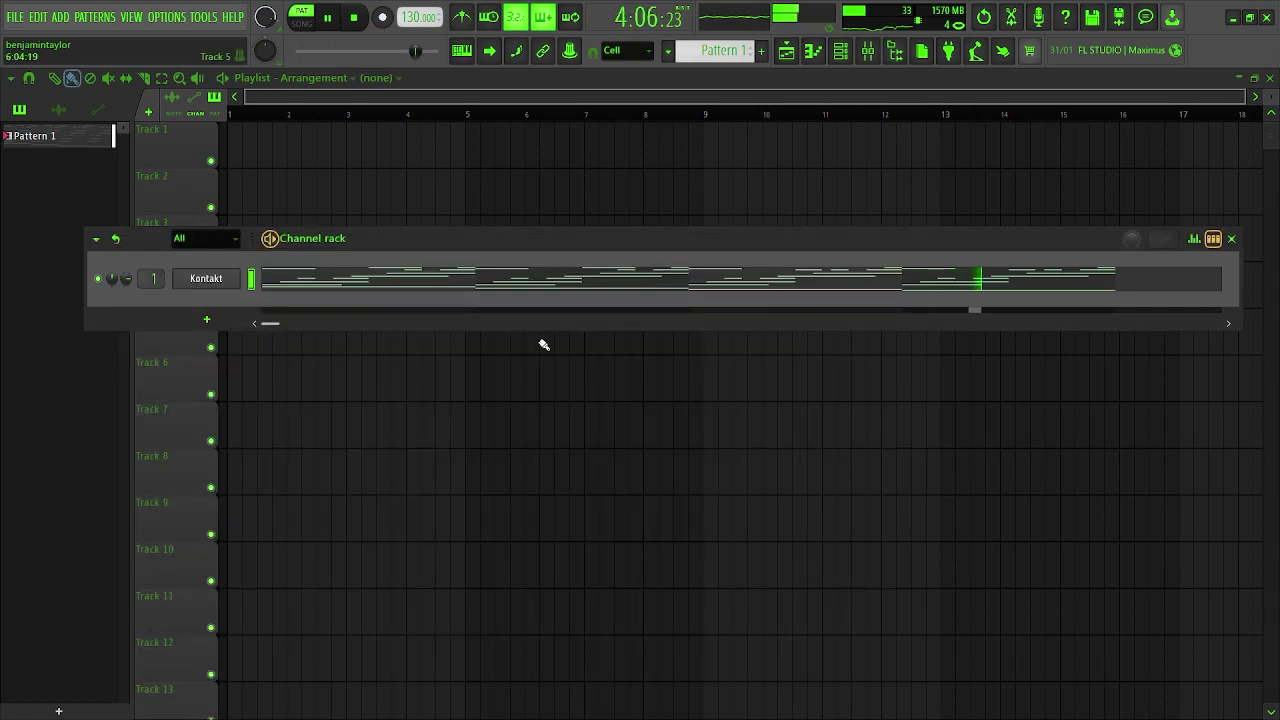
- Add a second Kontakt channel and load Ivory Wind.nki from the Embertone Ivory Wind library
{"action": "left_click", "coordinate": [209, 324]}
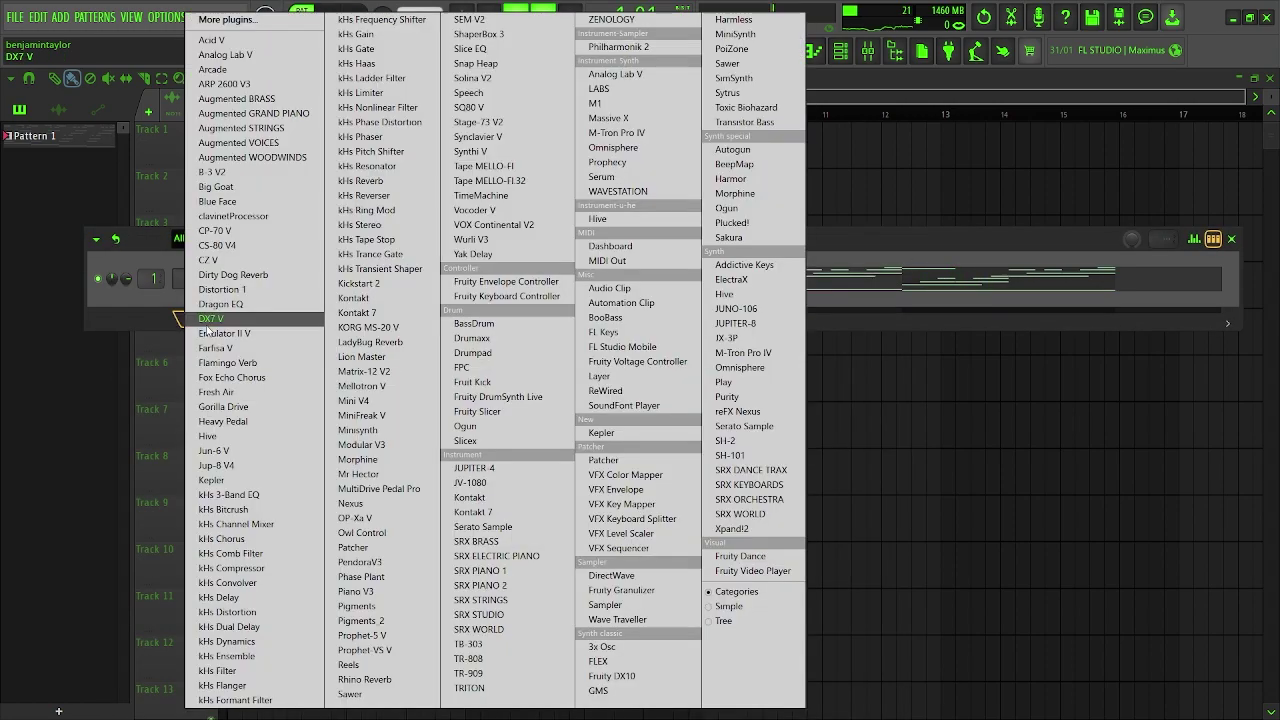
{"action": "left_click", "coordinate": [398, 308]}
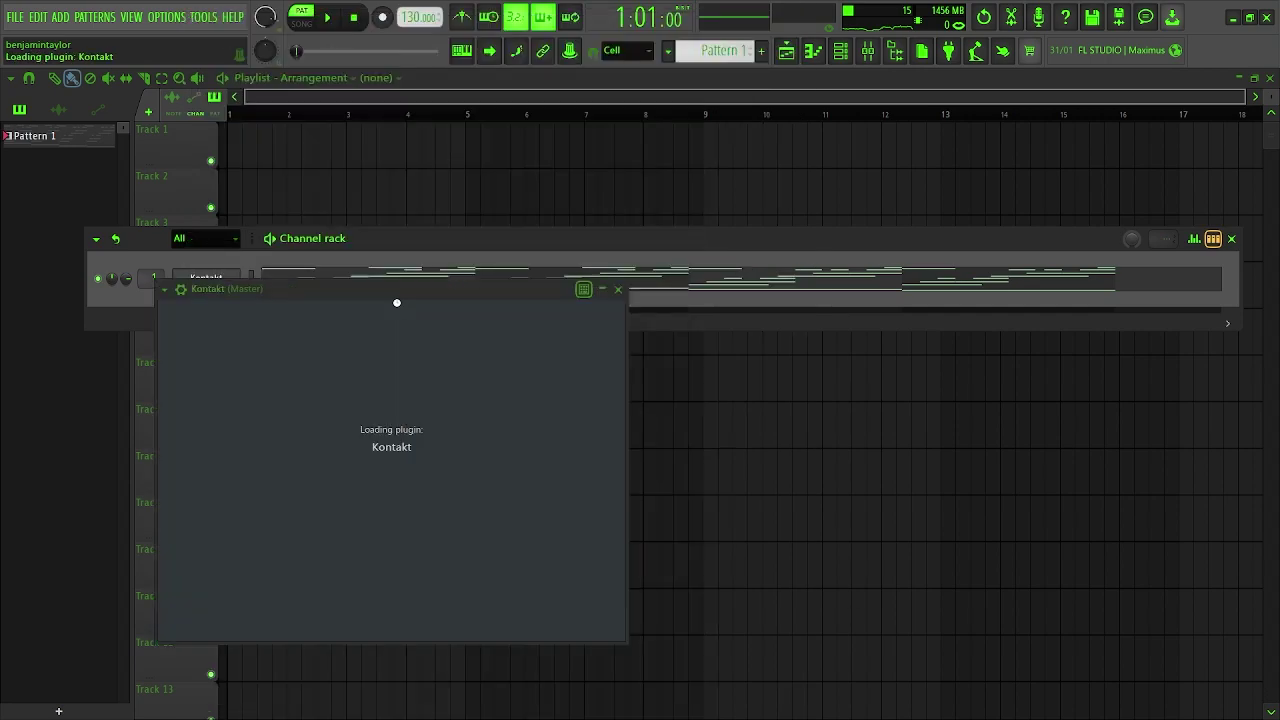
{"action": "scroll", "coordinate": [338, 445], "scroll_direction": "down", "scroll_amount": 4}
{"action": "scroll", "coordinate": [338, 445], "scroll_direction": "down", "scroll_amount": 12}
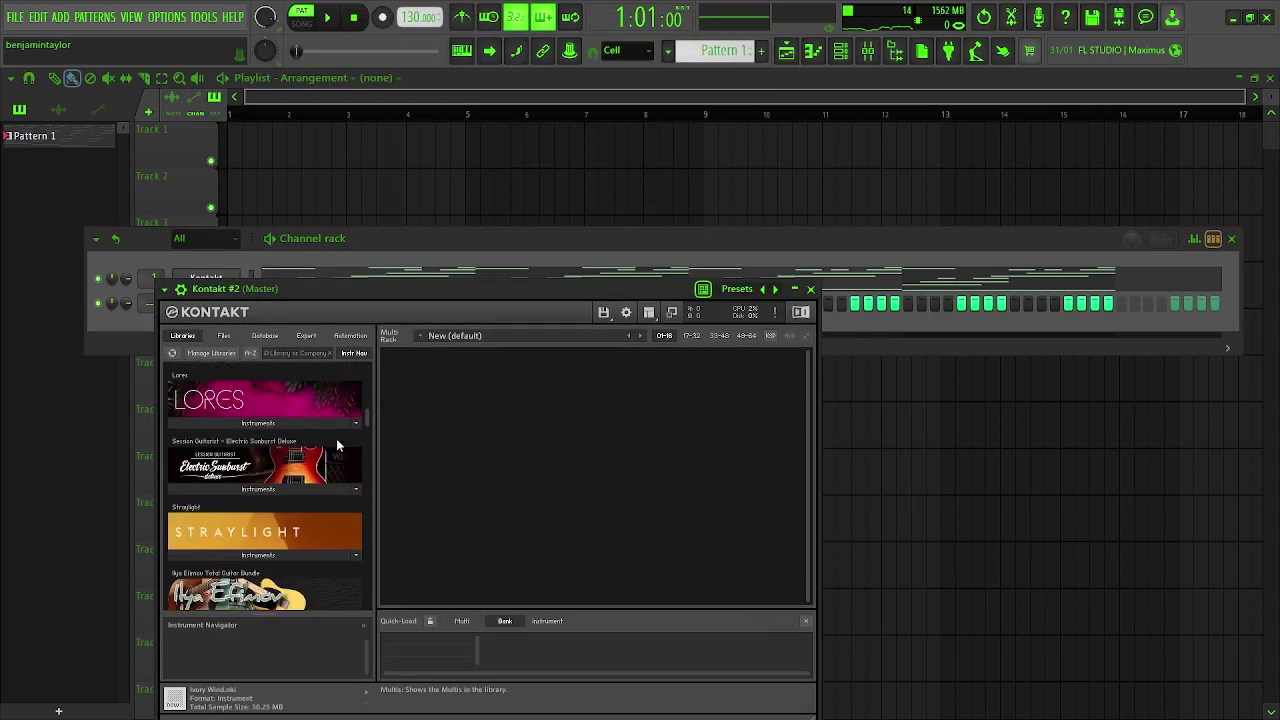
{"action": "scroll", "coordinate": [334, 448], "scroll_direction": "down", "scroll_amount": 12}
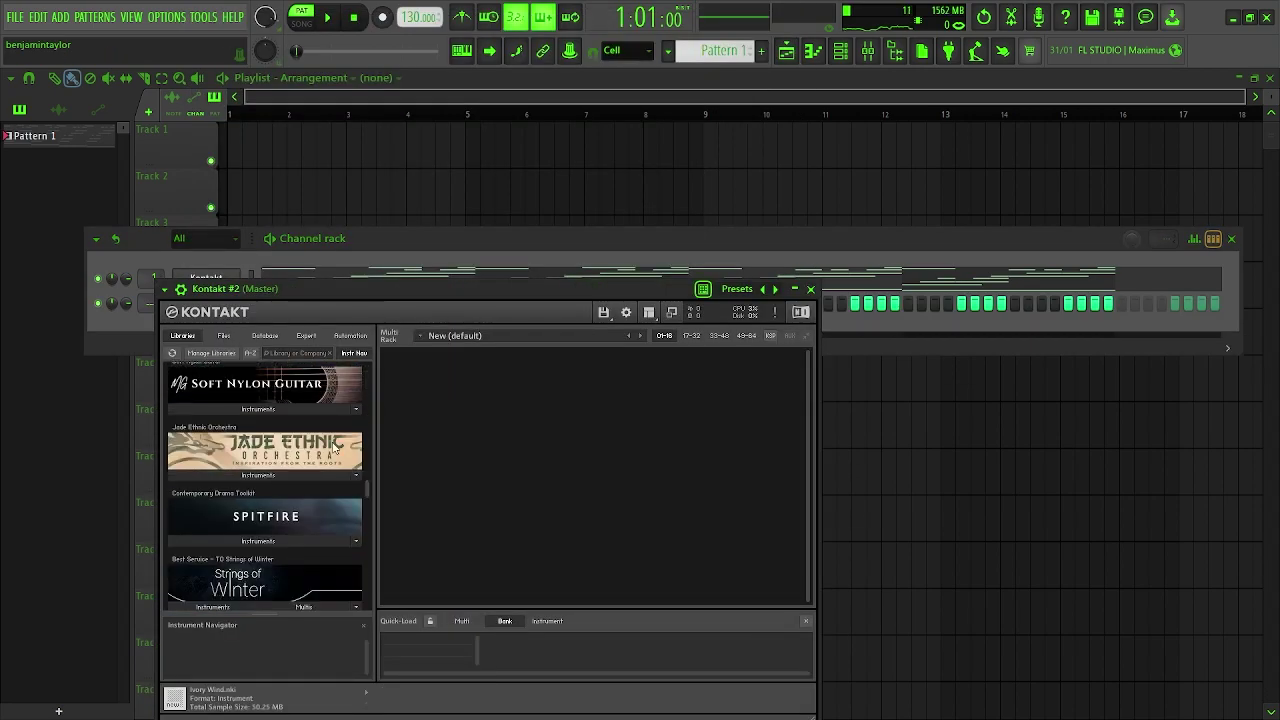
{"action": "scroll", "coordinate": [334, 448], "scroll_direction": "down", "scroll_amount": 3}
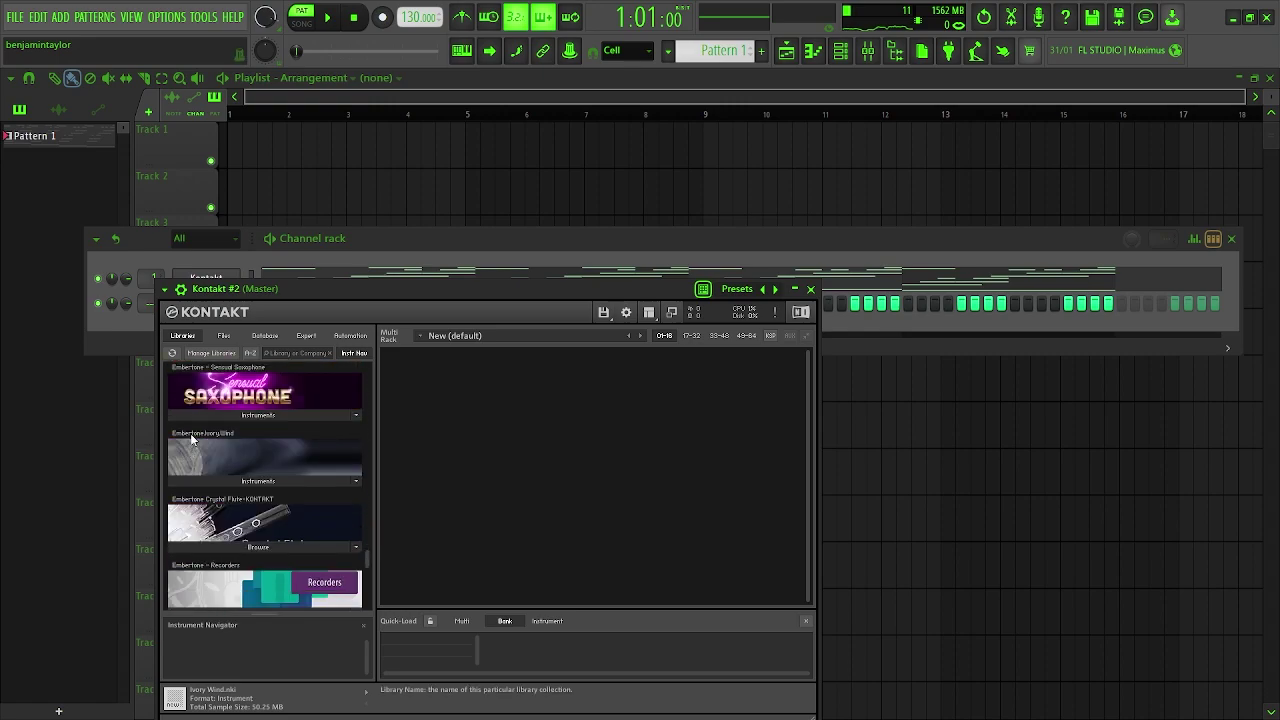
{"action": "left_click", "coordinate": [239, 482]}
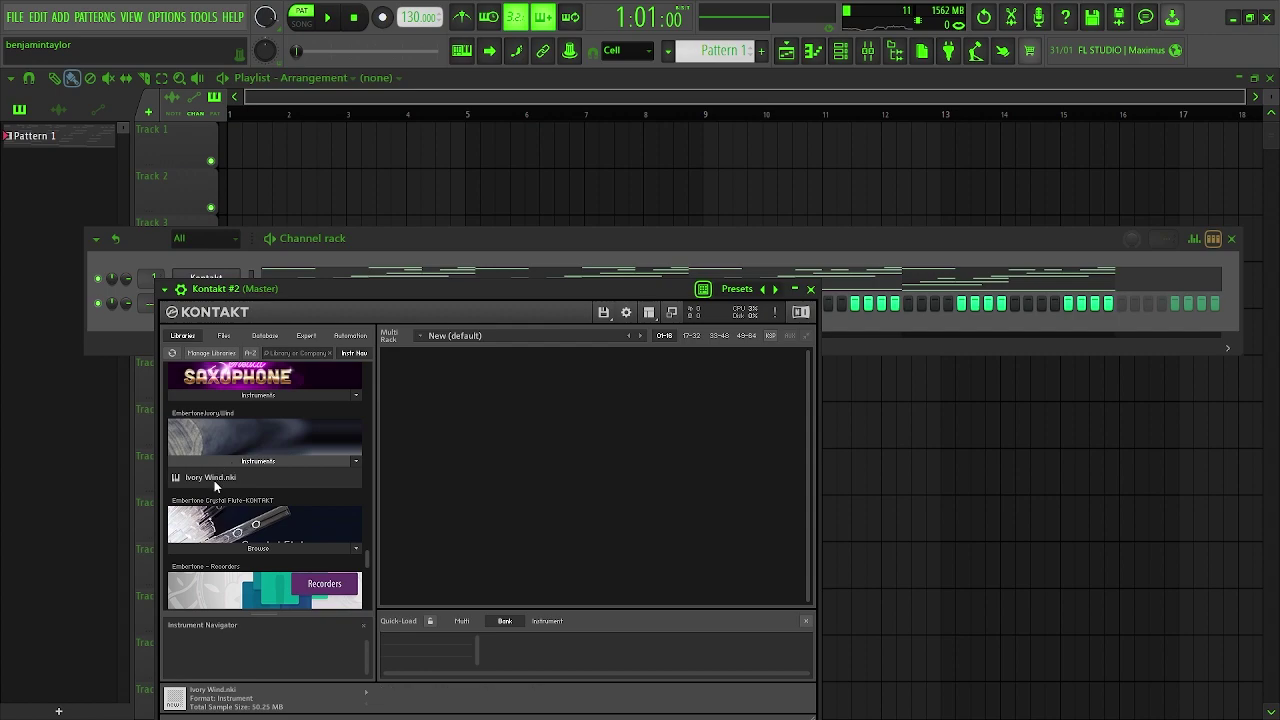
{"action": "left_click", "coordinate": [210, 478]}
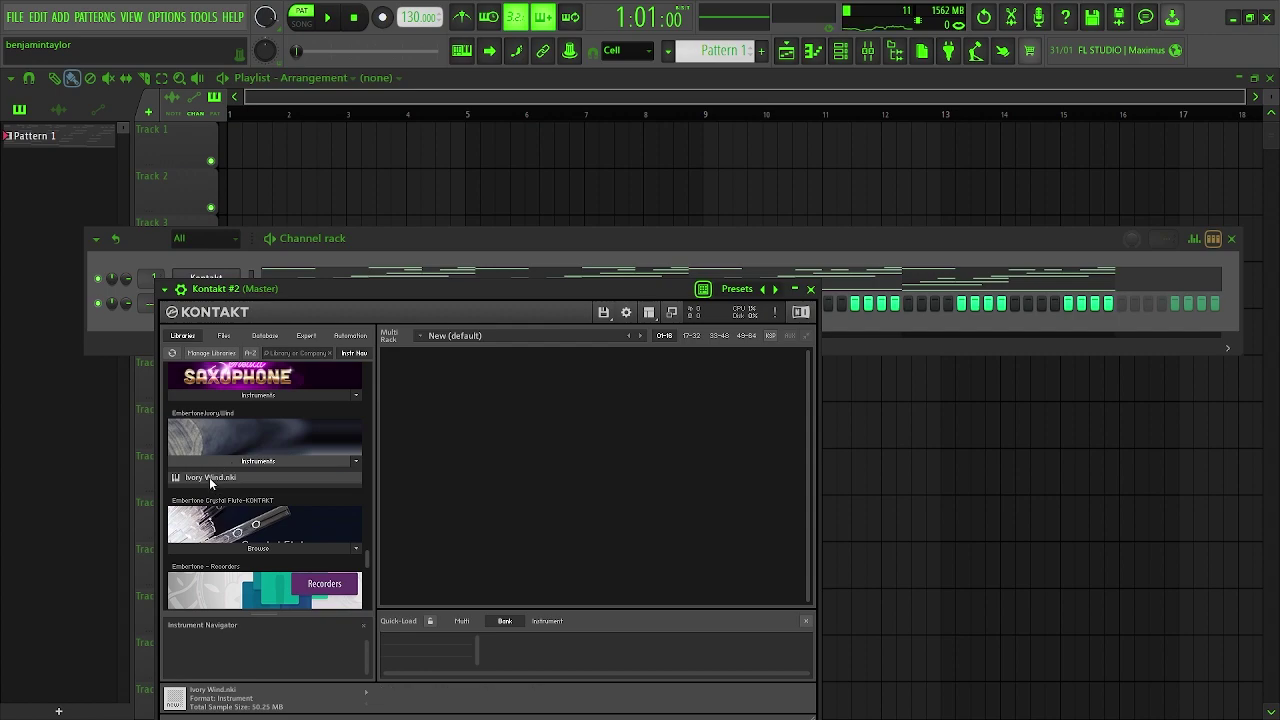
{"action": "left_click", "coordinate": [811, 290]}
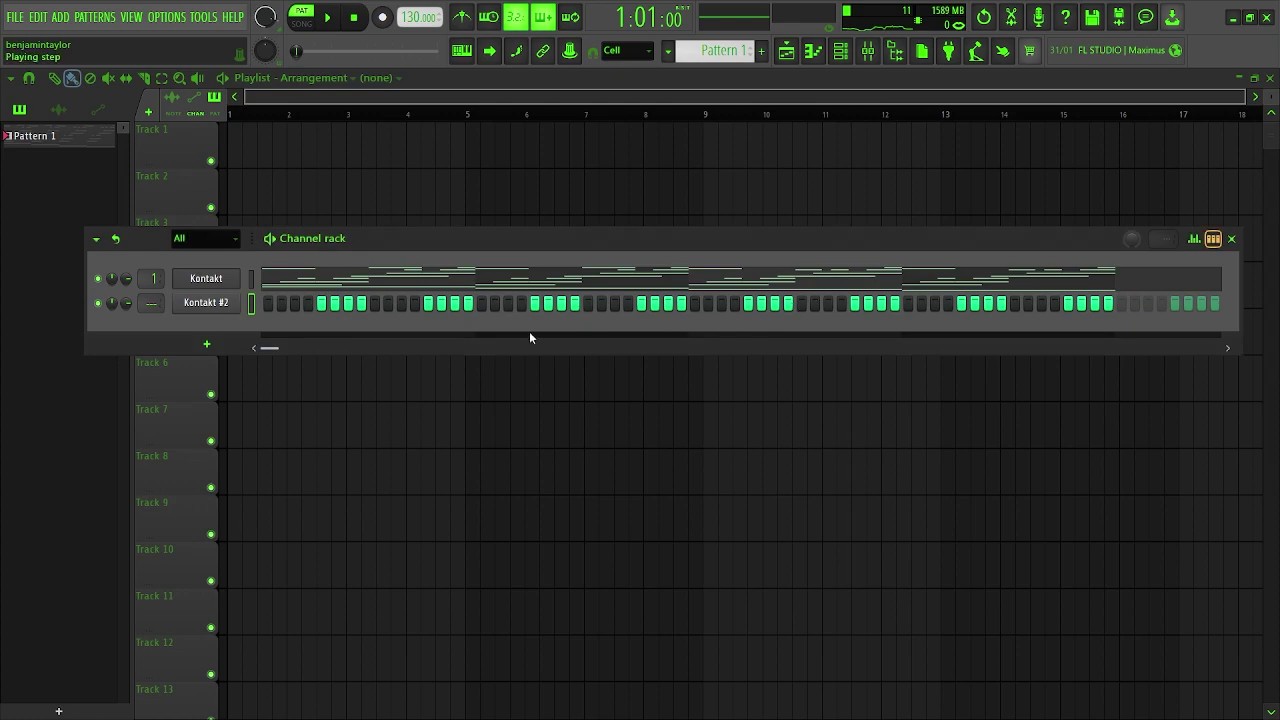
{"action": "left_click", "coordinate": [178, 305]}
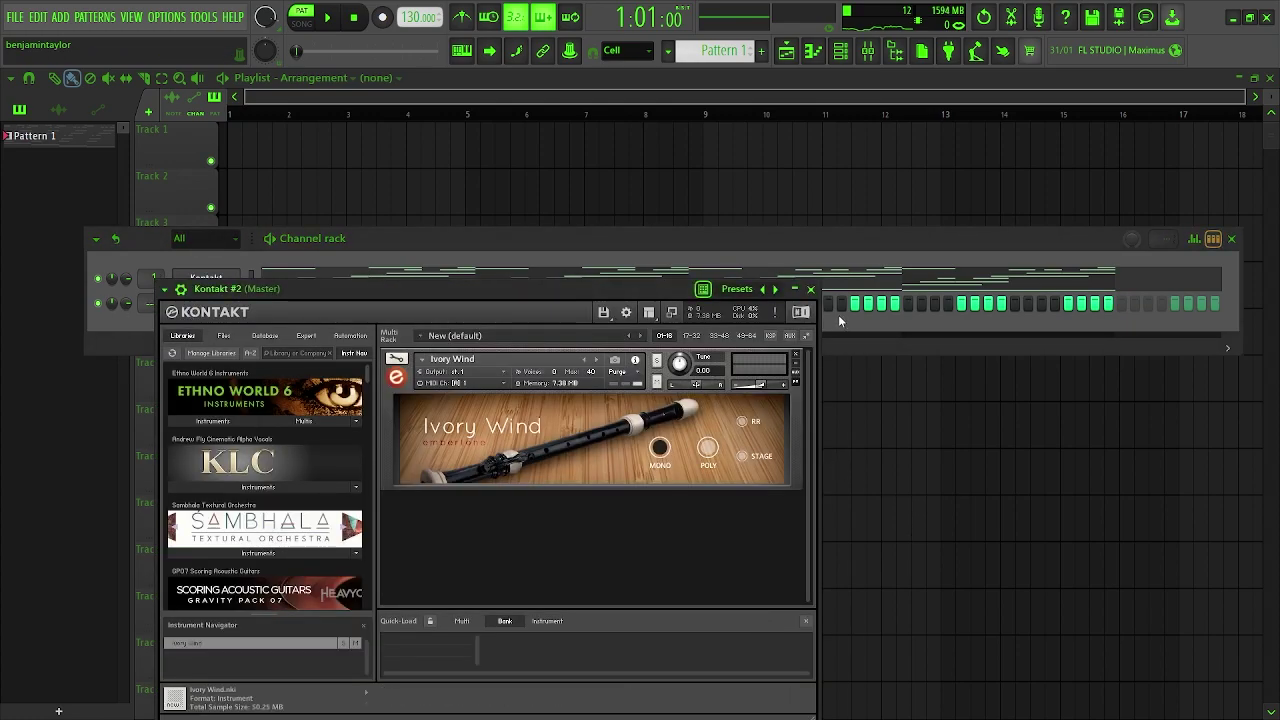
{"action": "left_click", "coordinate": [797, 291]}
- In the Kontakt #2 channel's piano roll, place a one-bar A5 note at the start of bar 1
{"action": "scroll", "coordinate": [149, 302], "scroll_direction": "up", "scroll_amount": 2}
{"action": "right_click", "coordinate": [238, 304]}
{"action": "left_click", "coordinate": [278, 294]}
{"action": "key", "text": "space"}
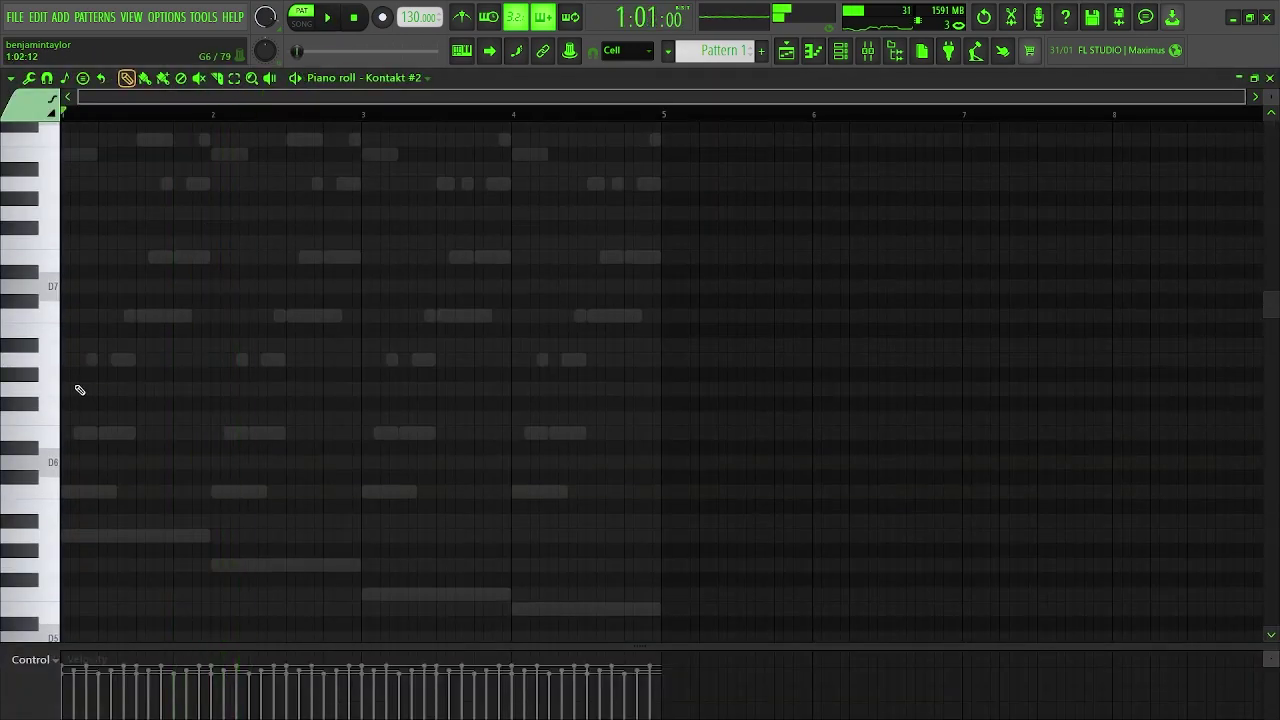
{"action": "scroll", "coordinate": [48, 457], "scroll_direction": "up", "scroll_amount": 3}
{"action": "scroll", "coordinate": [63, 420], "scroll_direction": "down", "scroll_amount": 3}
{"action": "left_click", "coordinate": [84, 400]}
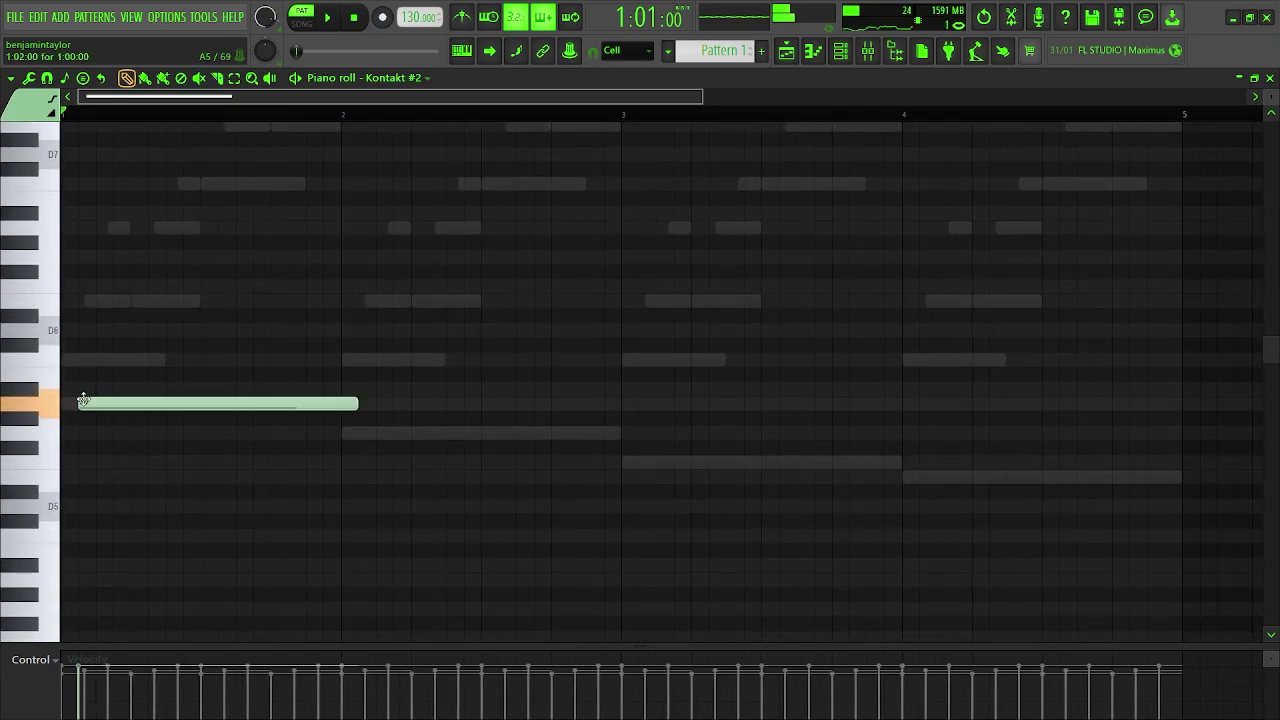
{"action": "left_click", "coordinate": [84, 388]}
{"action": "right_click", "coordinate": [100, 386]}
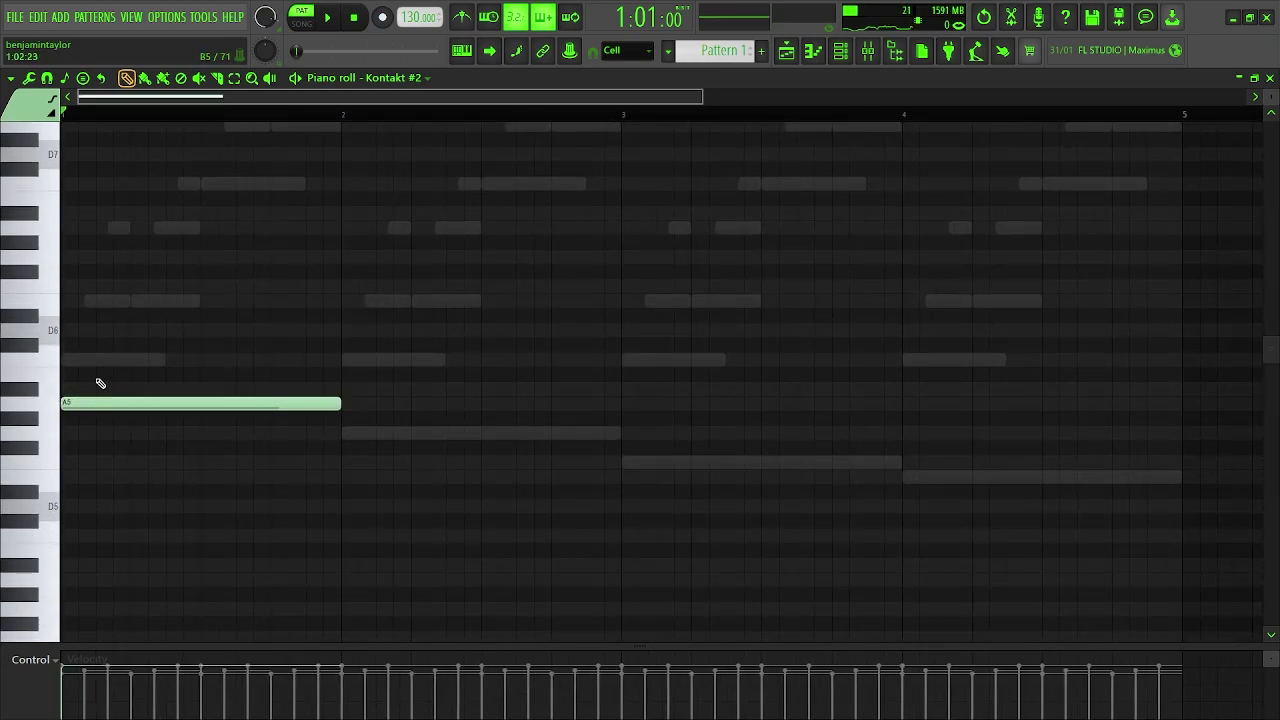
- Add staggered one-bar B5 and C6 notes above the opening A5 in bar 1 and play the phrase
{"action": "left_click", "coordinate": [88, 359]}
{"action": "left_click_drag", "start_coordinate": [103, 373], "coordinate": [106, 376]}
{"action": "key", "text": "space"}
{"action": "key", "text": "space"}
{"action": "key", "text": "space"}
{"action": "left_click", "coordinate": [135, 357]}
{"action": "left_click_drag", "start_coordinate": [134, 357], "coordinate": [184, 358]}
{"action": "key", "text": "space"}
{"action": "key", "text": "space"}
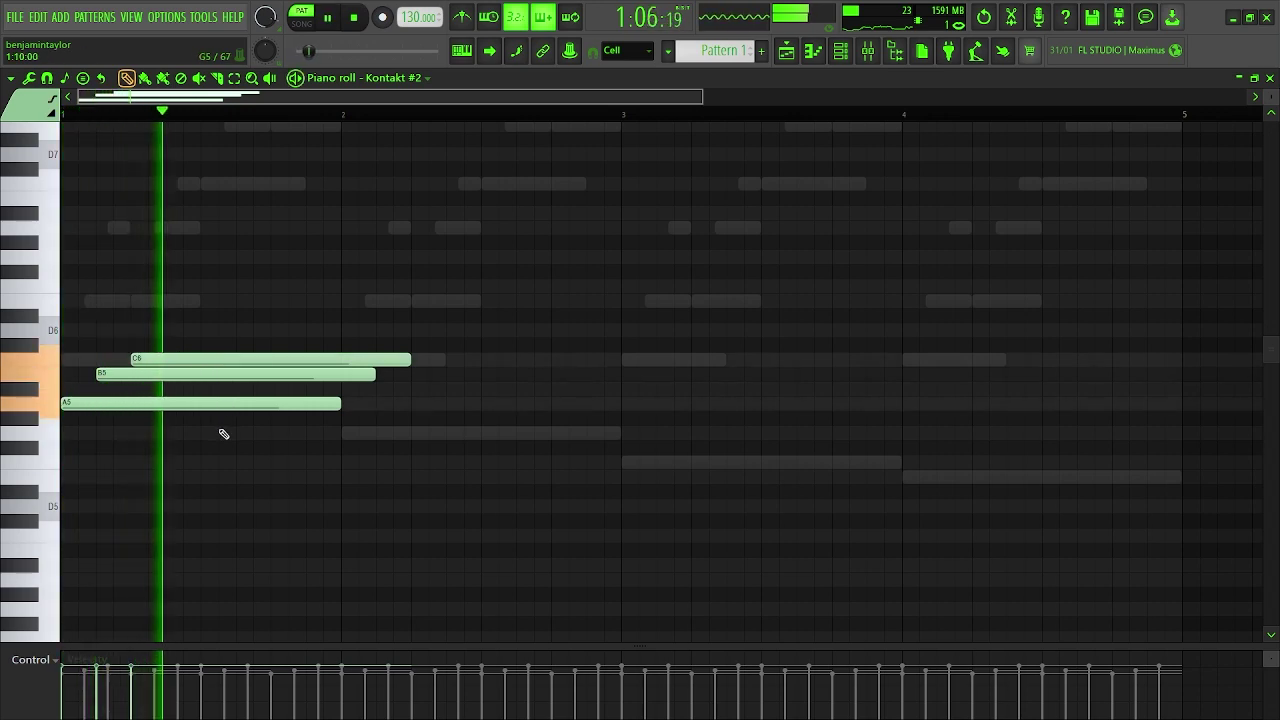
- Shorten all notes to one beat and complete bar 1 with overlapping E6, D6, C6 and B5 notes
{"action": "key", "text": "ctrl+a"}
{"action": "left_click_drag", "start_coordinate": [408, 360], "coordinate": [199, 393]}
{"action": "key", "text": "space"}
{"action": "left_click", "coordinate": [180, 409]}
{"action": "key", "text": "space"}
{"action": "key", "text": "space"}
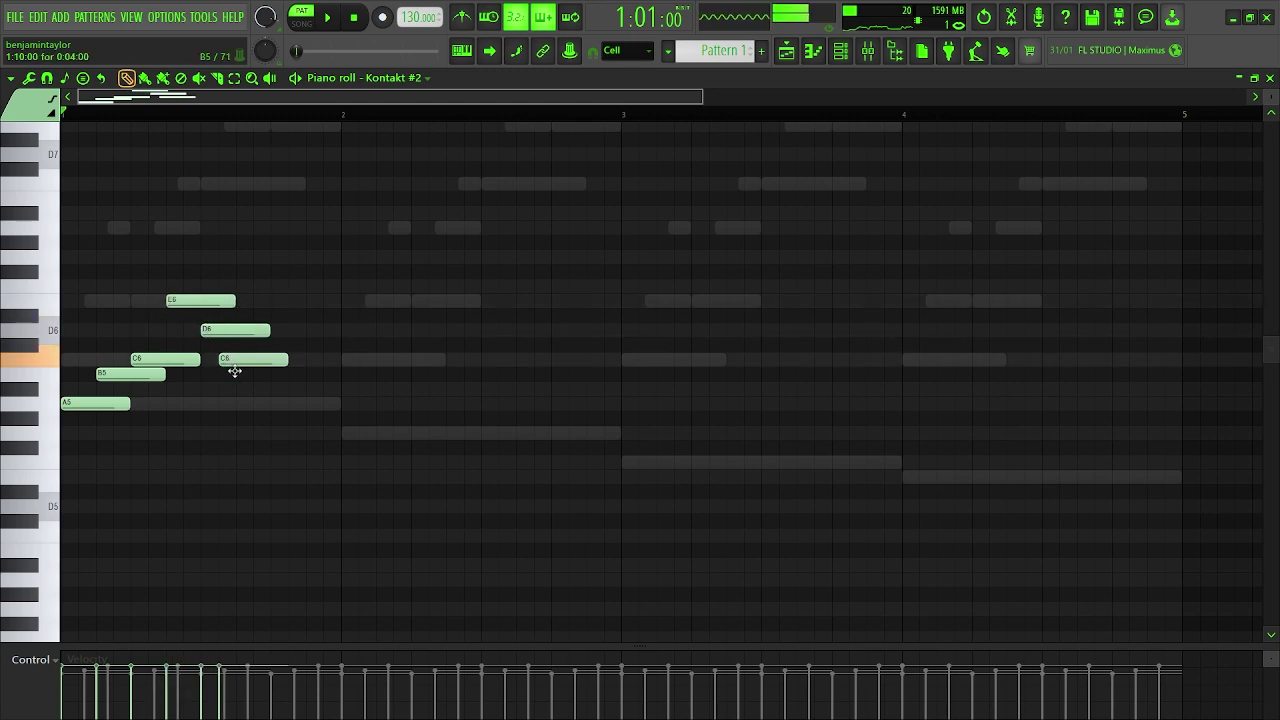
{"action": "left_click_drag", "start_coordinate": [274, 383], "coordinate": [291, 383]}
{"action": "key", "text": "space"}
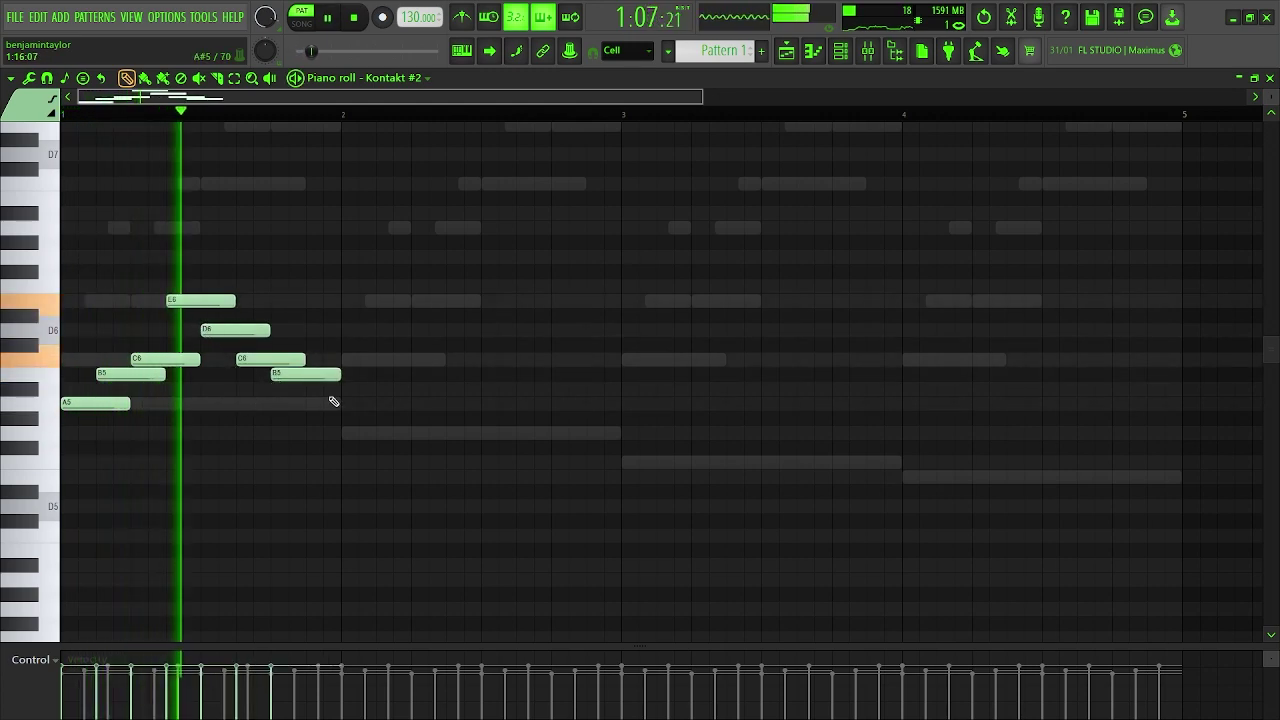
- Try repeating the one-bar phrase in bar 2, and clear both copies from the piano roll
{"action": "key", "text": "ctrl+b"}
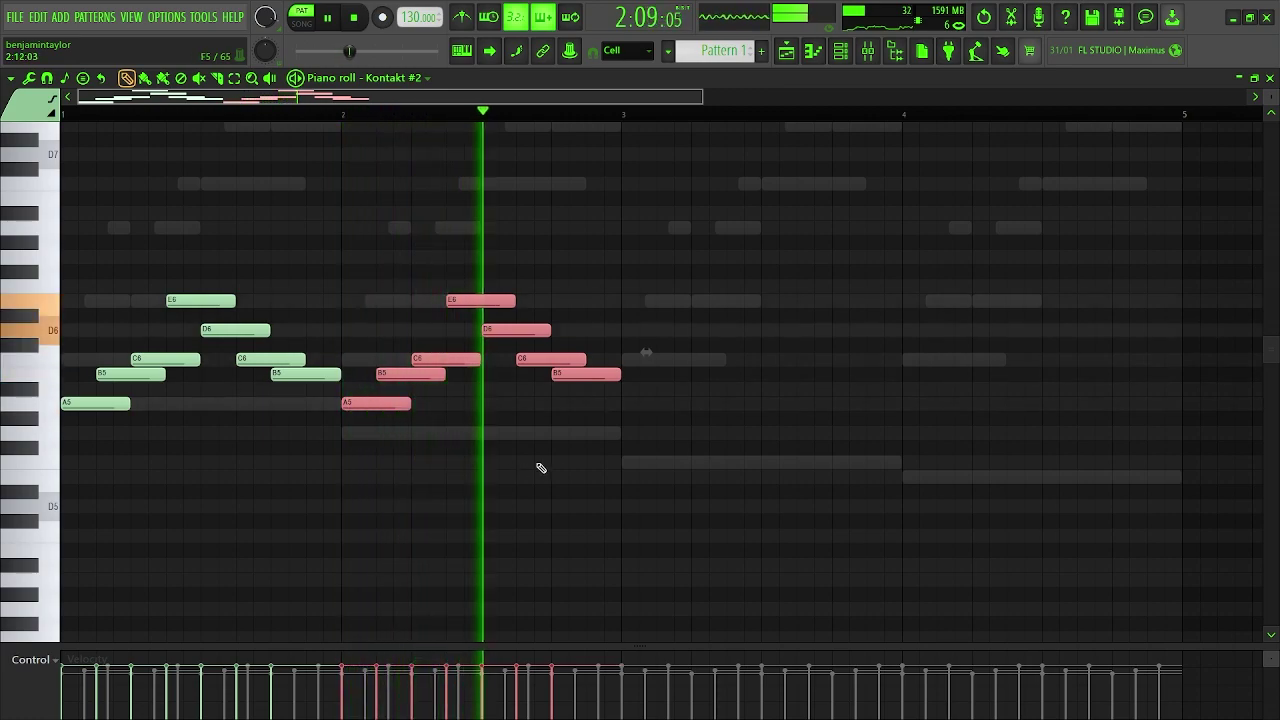
{"action": "key", "text": "space"}
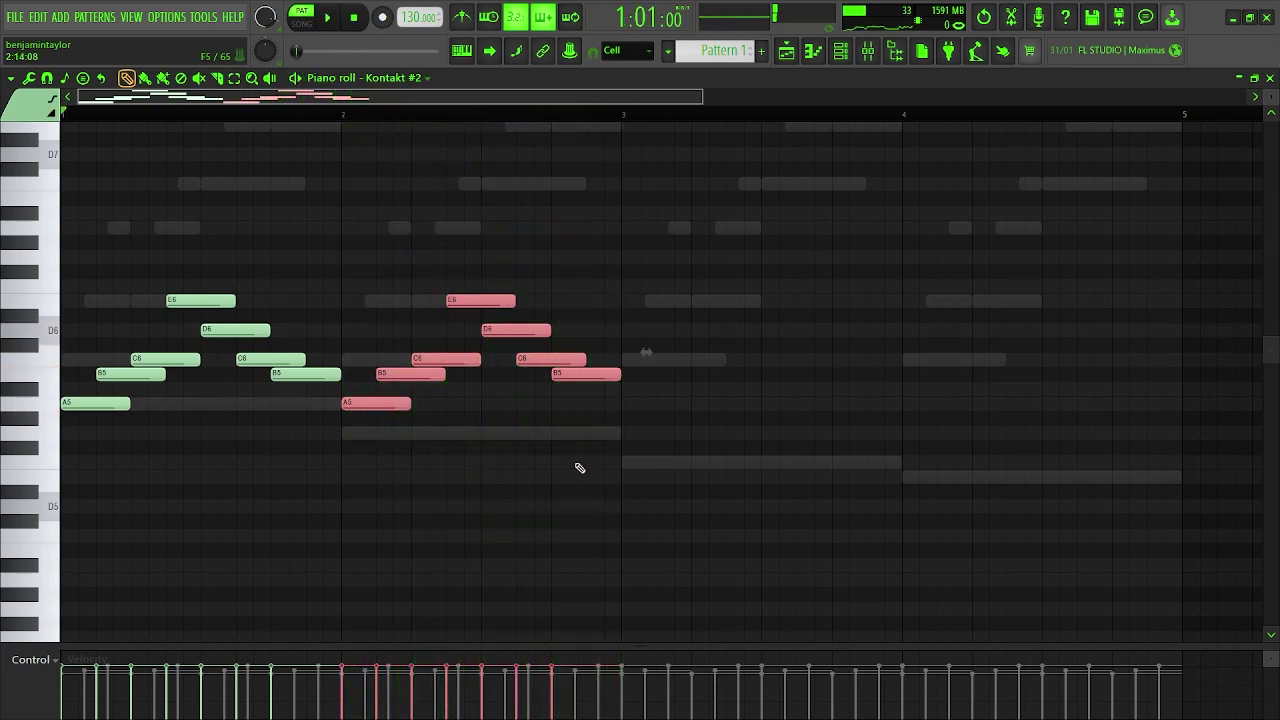
{"action": "key", "text": "Delete"}
{"action": "key", "text": "Delete"}
- Draw a descending A6, G6, E6, D6 run in bar 1, ending on a C6 held to the bar's end
{"action": "key", "text": "space"}
{"action": "key", "text": "space"}
{"action": "mouse_move", "coordinate": [81, 257]}
{"action": "left_mouse_down"}
{"action": "mouse_move", "coordinate": [48, 224]}
{"action": "mouse_move", "coordinate": [76, 235]}
{"action": "left_mouse_up"}
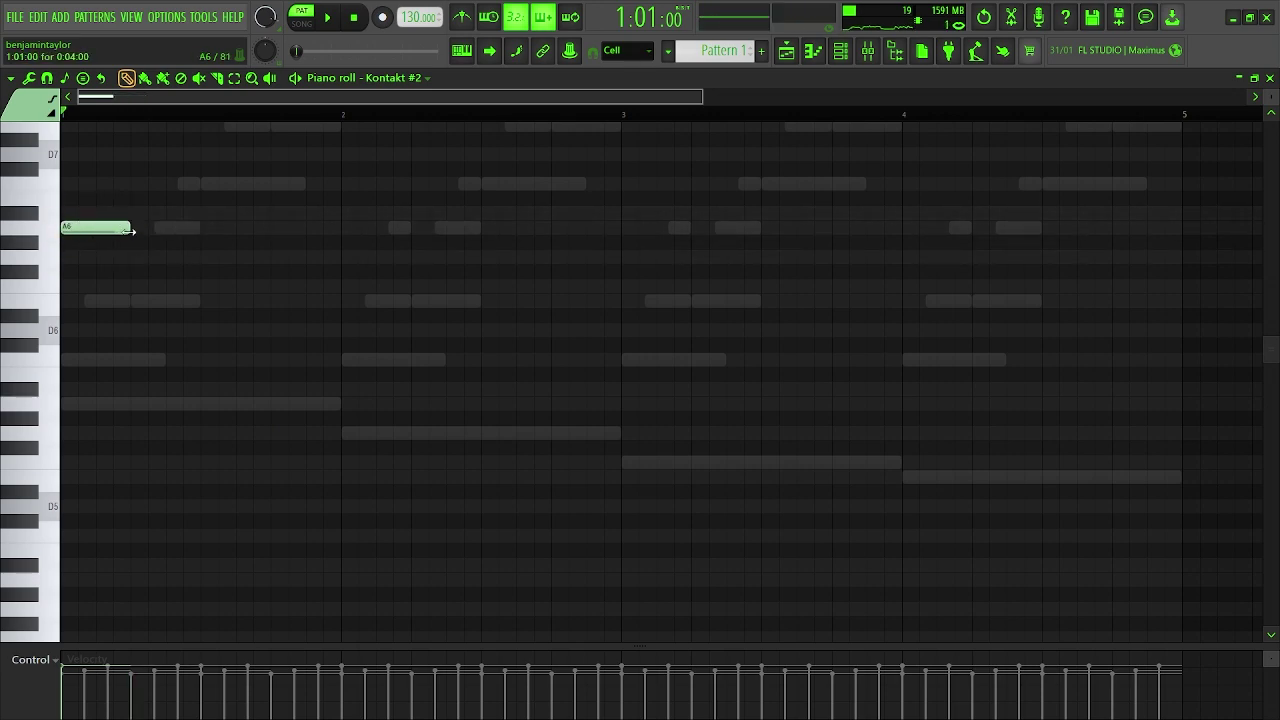
{"action": "key", "text": "space"}
{"action": "key", "text": "space"}
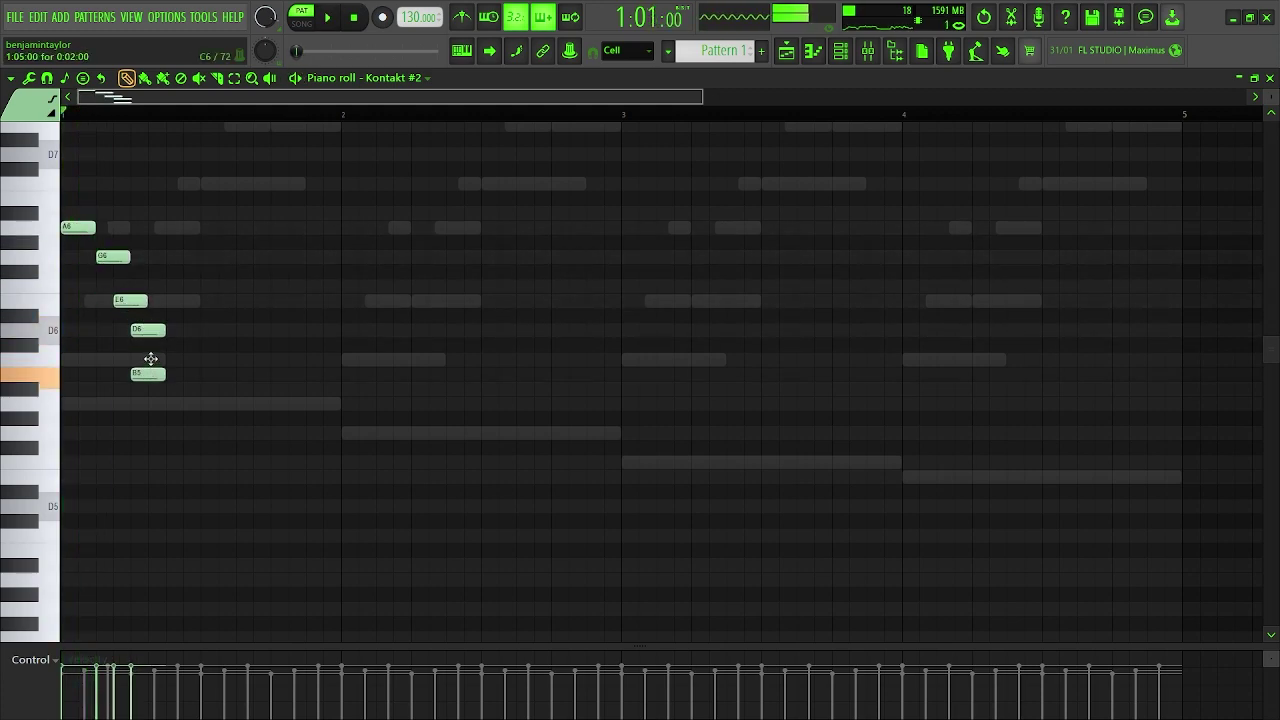
{"action": "key", "text": "space"}
{"action": "key", "text": "space"}
{"action": "key", "text": "space"}
{"action": "left_click_drag", "start_coordinate": [258, 373], "coordinate": [335, 381]}
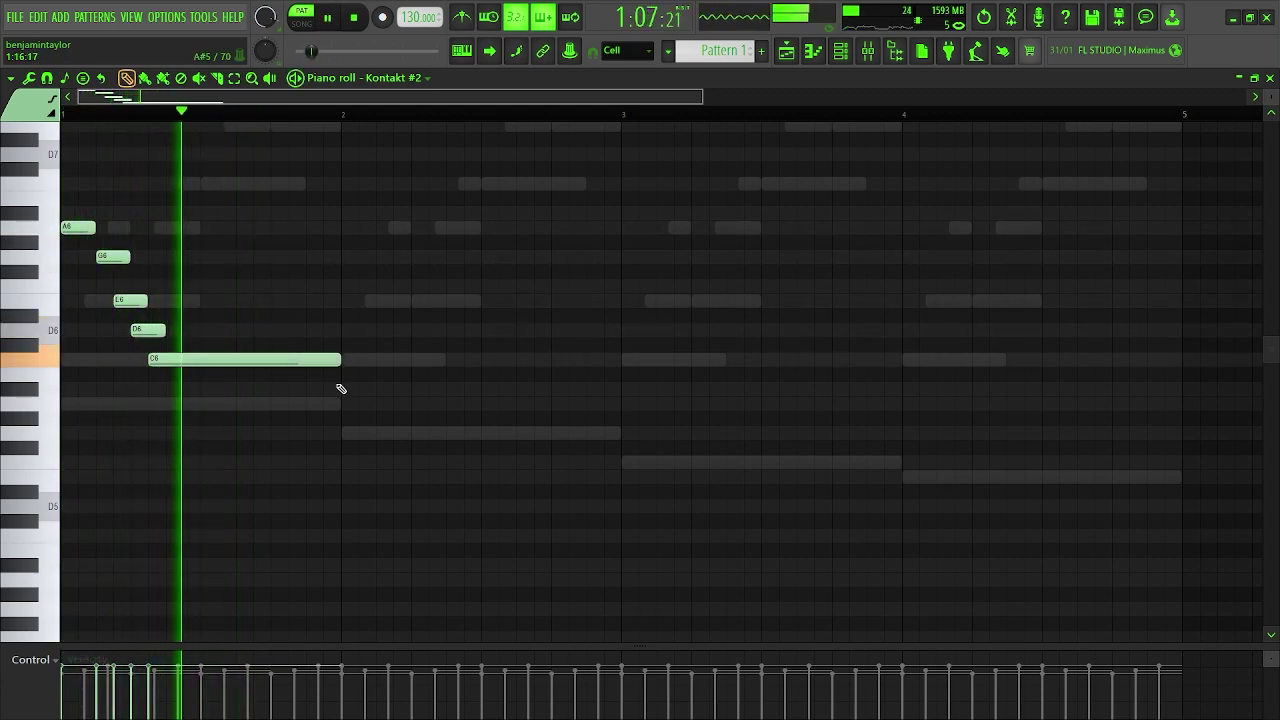
- Place a long D6 at the start of bar 2, followed by staggered B5 and C6 notes, and play the melody
{"action": "left_click", "coordinate": [349, 330]}
{"action": "key", "text": "space"}
{"action": "right_click", "coordinate": [354, 331]}
{"action": "mouse_move", "coordinate": [335, 316]}
{"action": "left_mouse_down"}
{"action": "mouse_move", "coordinate": [353, 348]}
{"action": "mouse_move", "coordinate": [347, 328]}
{"action": "left_mouse_up"}
{"action": "left_click", "coordinate": [367, 360]}
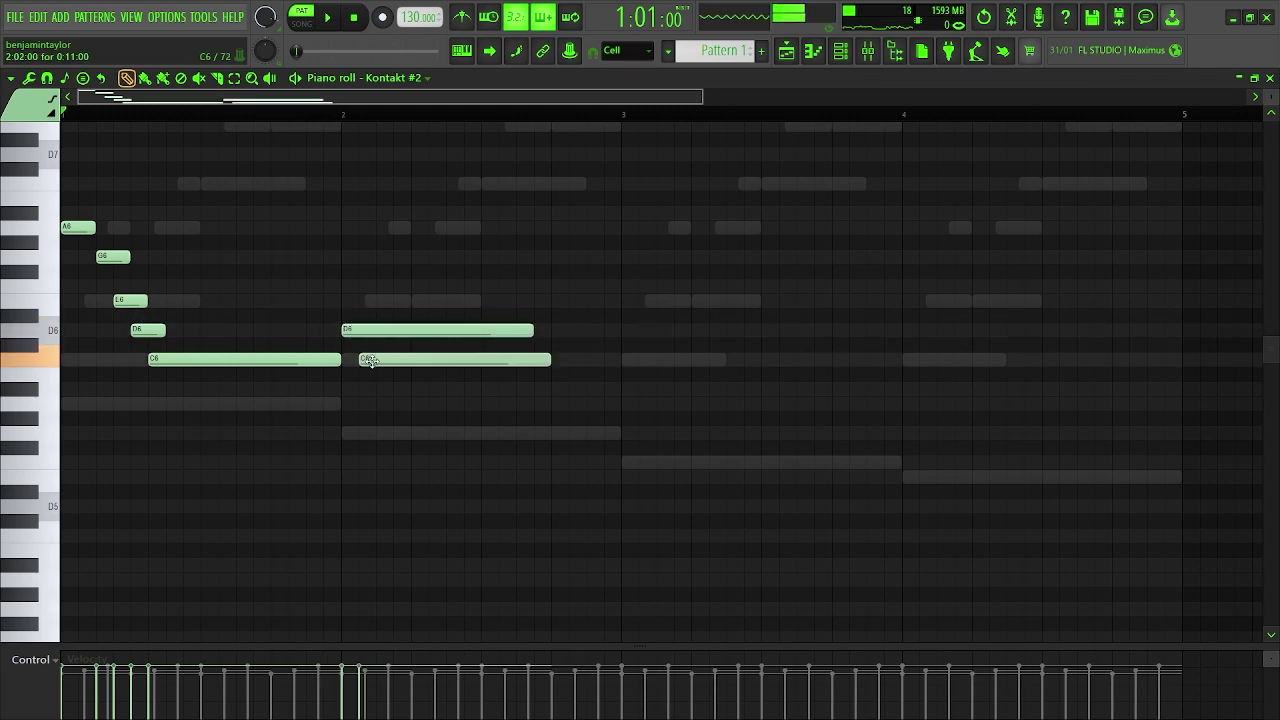
{"action": "left_click_drag", "start_coordinate": [381, 373], "coordinate": [451, 357]}
{"action": "left_click", "coordinate": [412, 403]}
{"action": "key", "text": "space"}
{"action": "key", "text": "space"}
{"action": "key", "text": "space"}
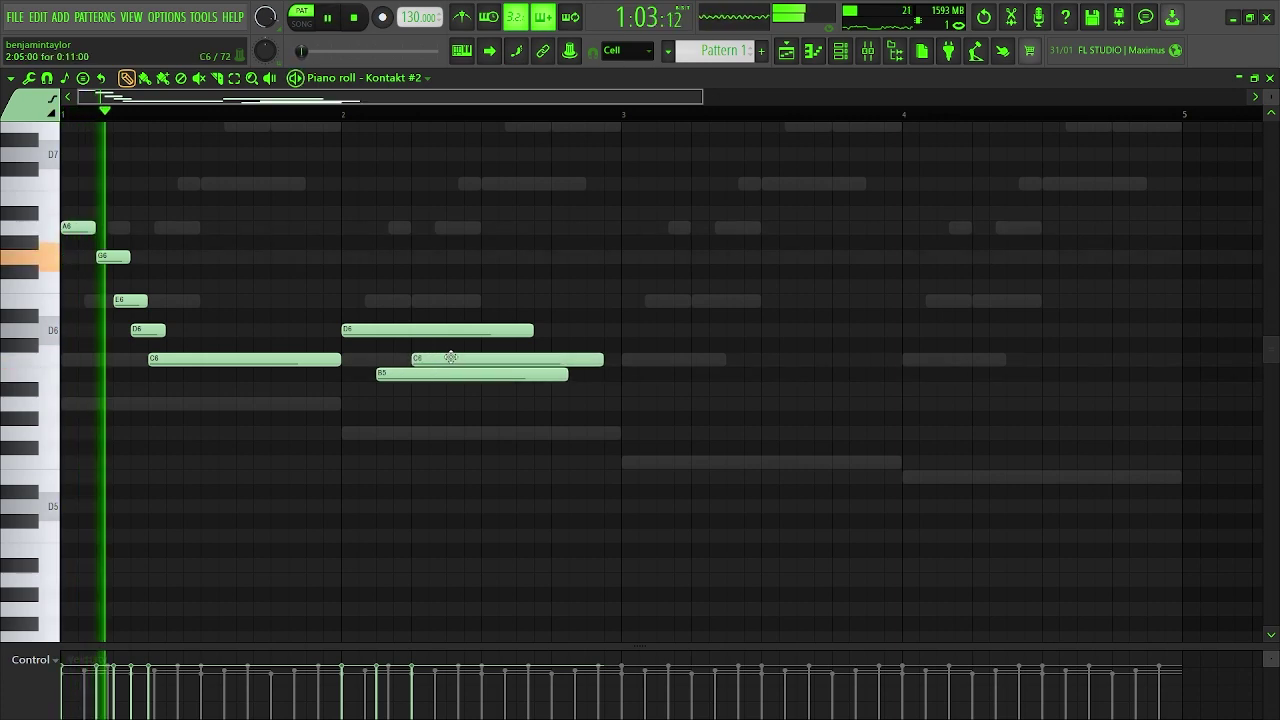
- Shorten bar 2's B5 and C6 to one beat and fill its second half with G5, A5 and a B5 ending at bar 3
{"action": "left_click", "coordinate": [483, 405]}
{"action": "left_click_drag", "start_coordinate": [672, 404], "coordinate": [480, 358]}
{"action": "key", "text": "space"}
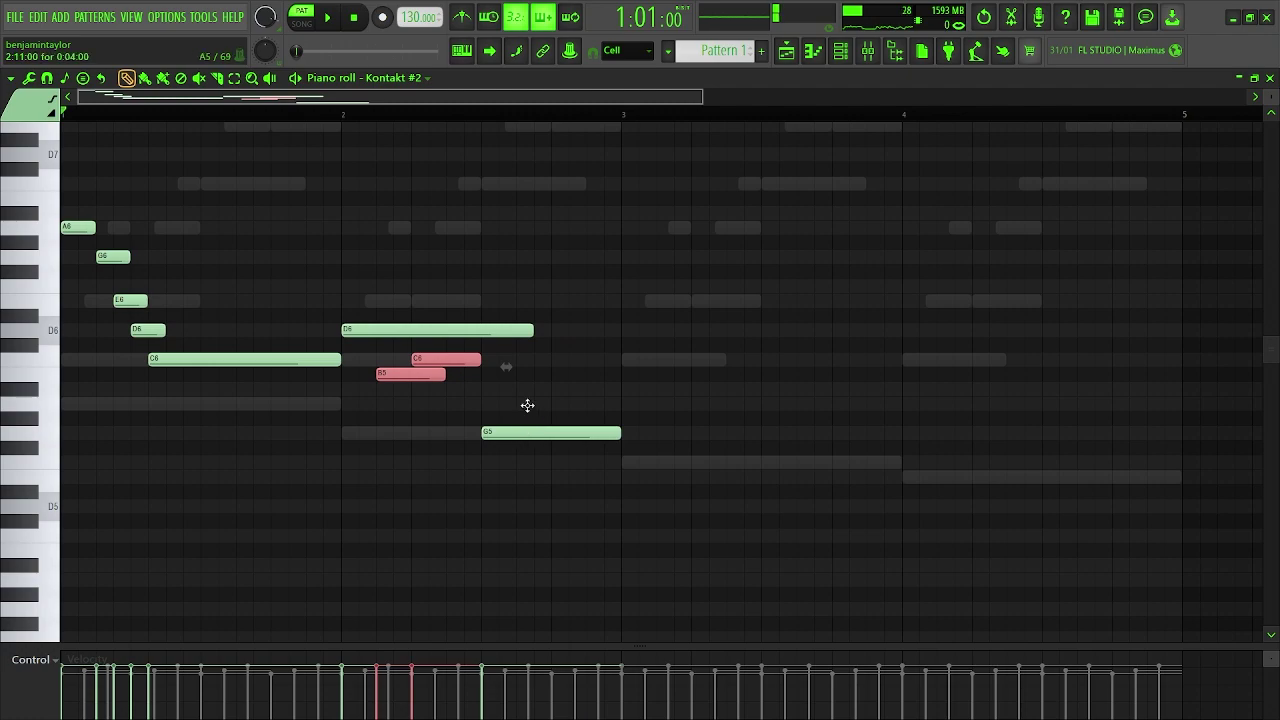
{"action": "left_click", "coordinate": [526, 404]}
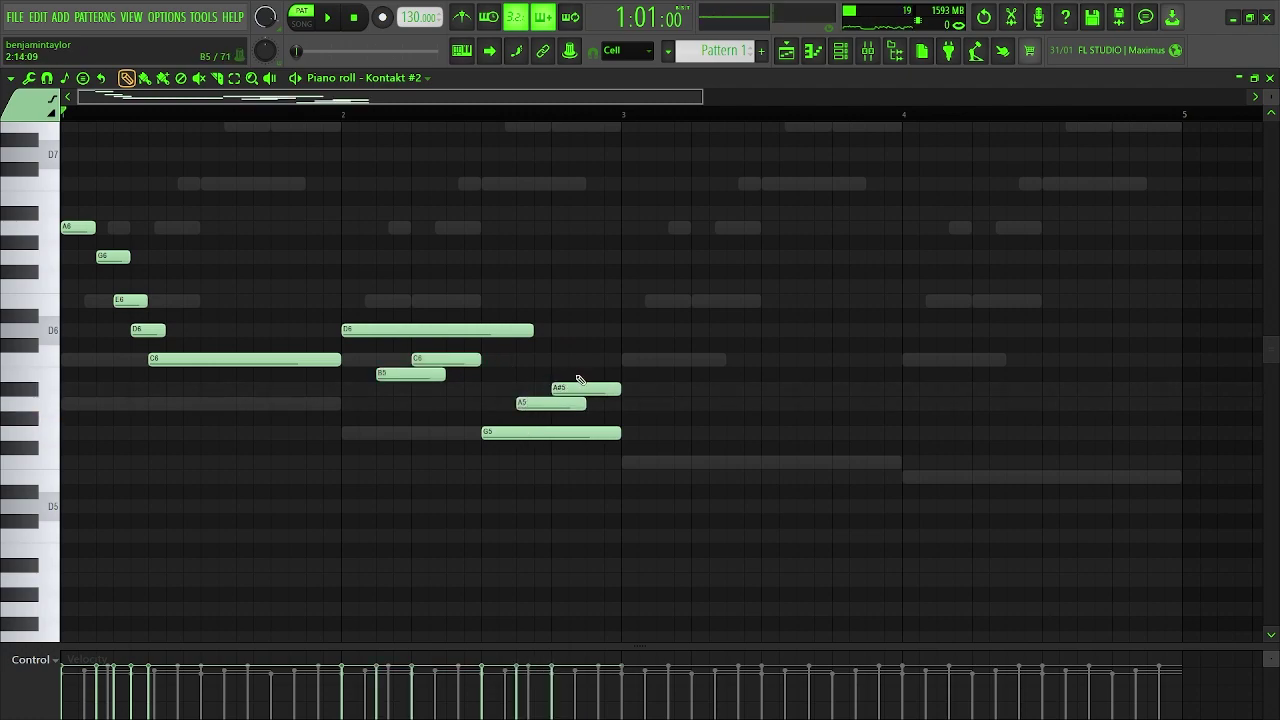
{"action": "key", "text": "space"}
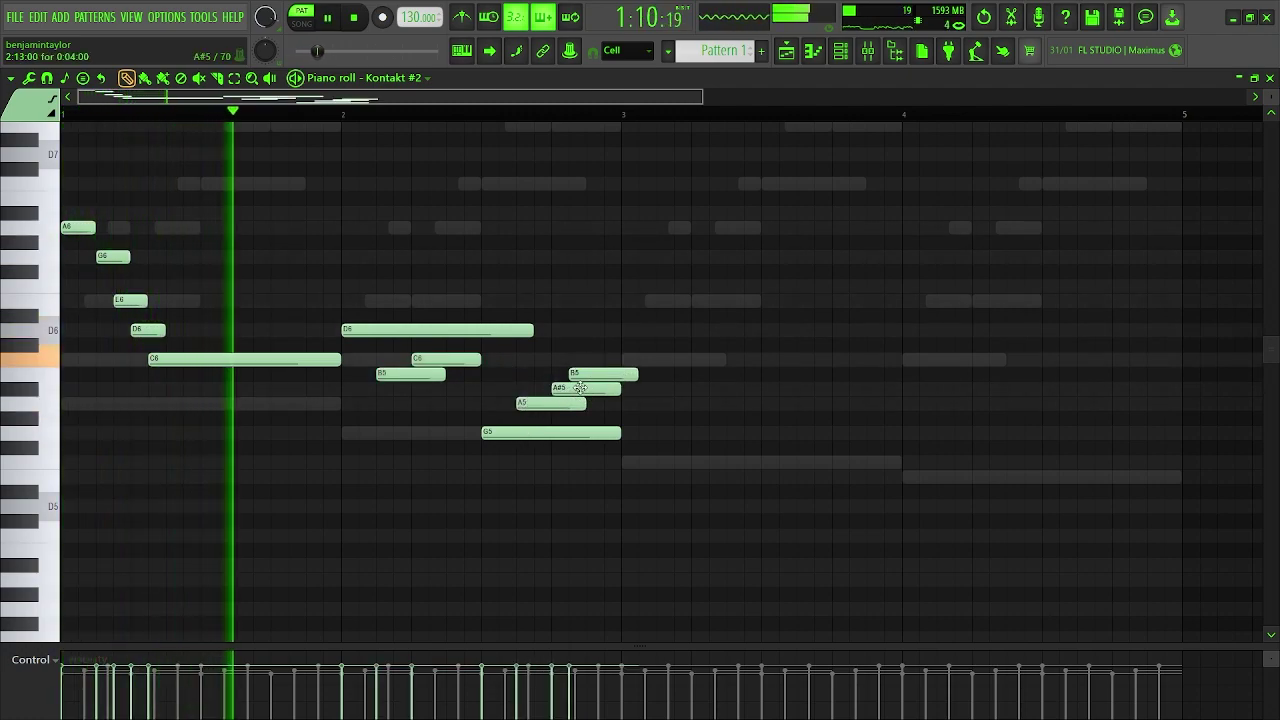
{"action": "right_click", "coordinate": [581, 388]}
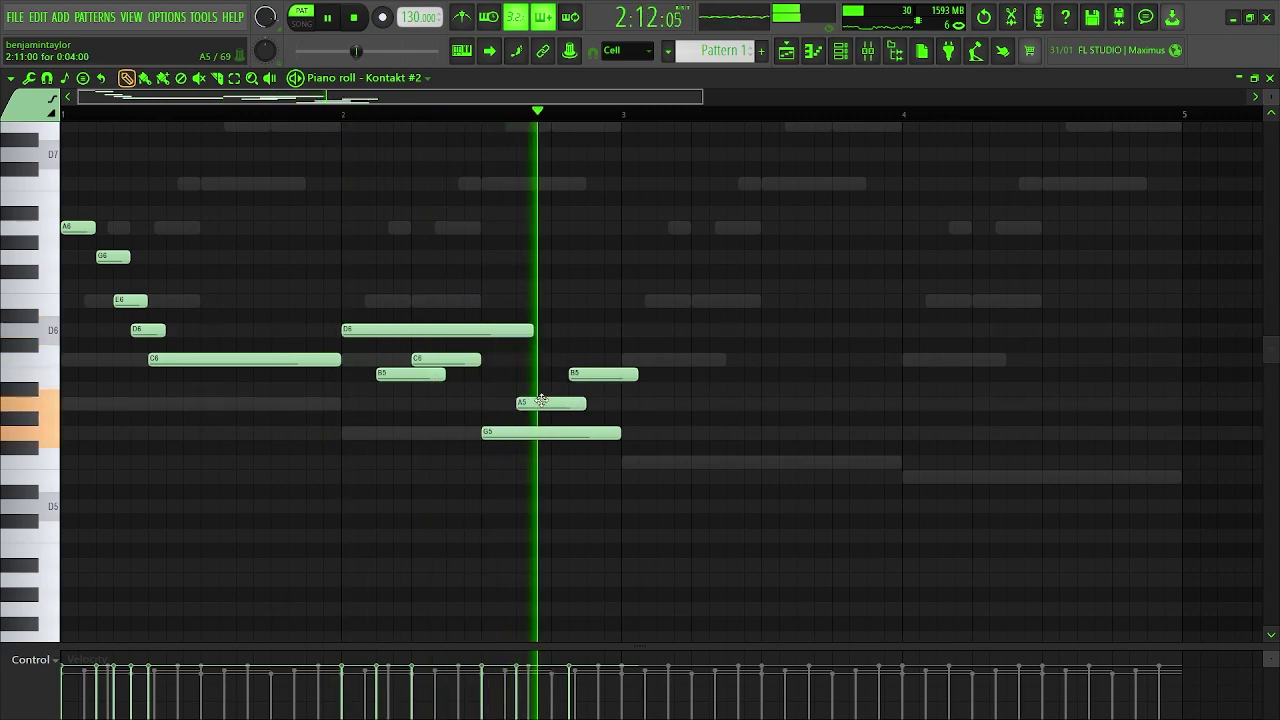
{"action": "left_click_drag", "start_coordinate": [638, 374], "coordinate": [621, 374]}
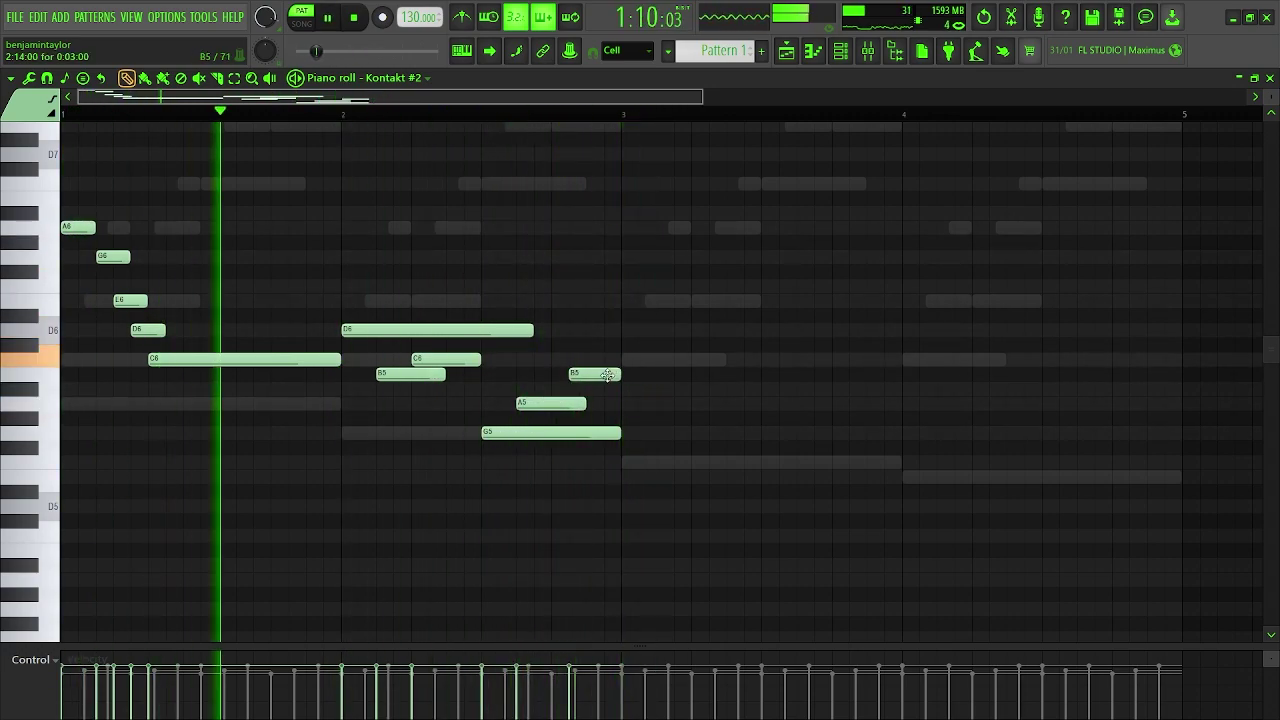
- Duplicate the two-bar melody into bars 3 and 4, delete bar 4's final B5, and close the piano roll
{"action": "key", "text": "ctrl+b"}
{"action": "key", "text": "ctrl+d"}
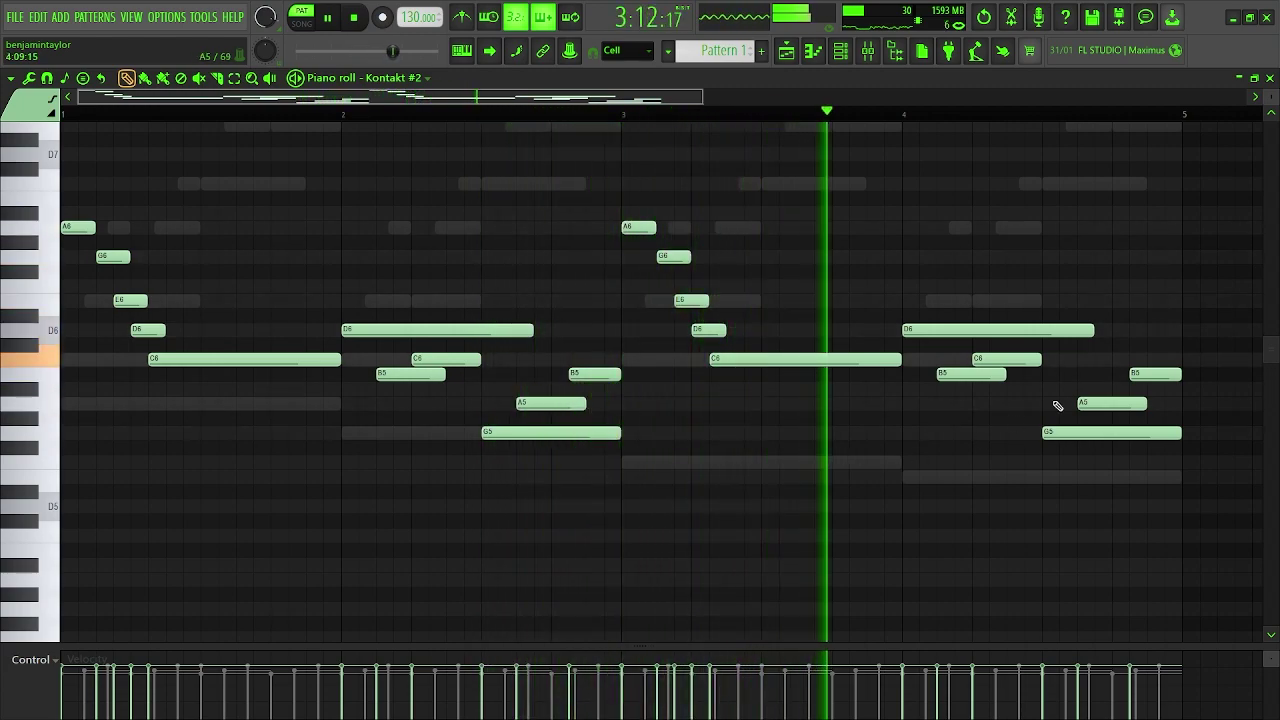
{"action": "right_click", "coordinate": [1168, 376]}
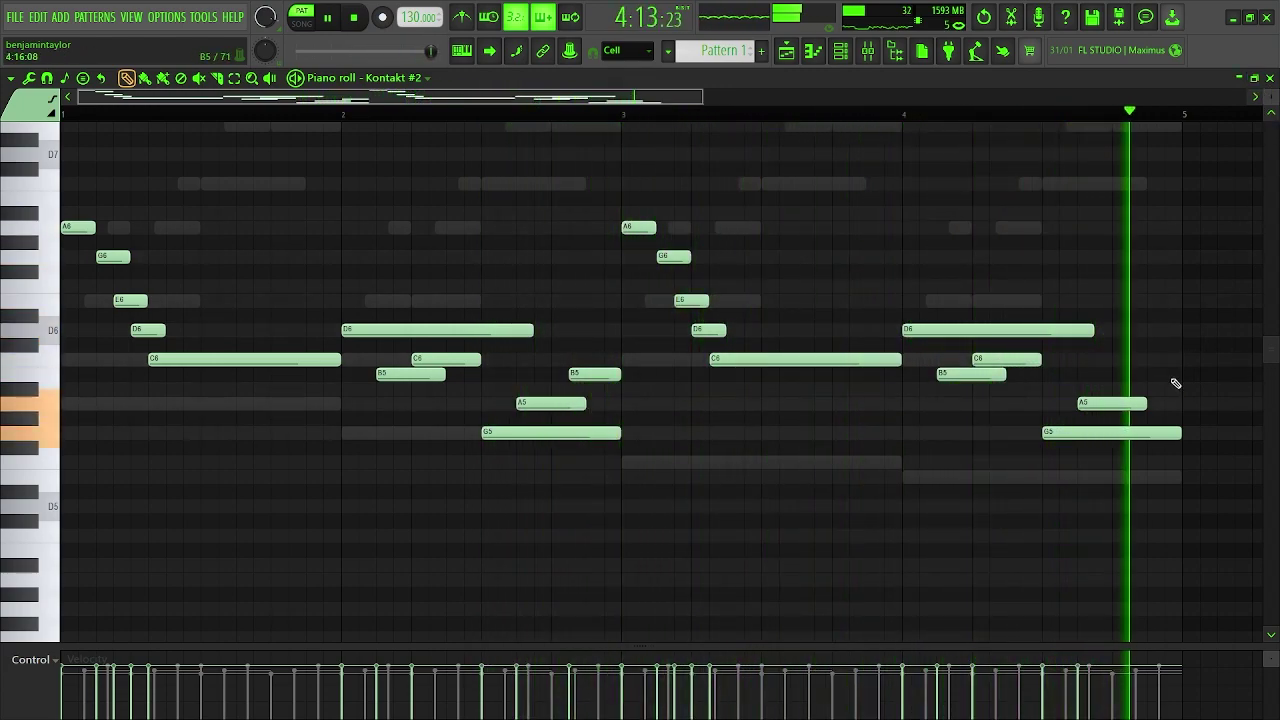
{"action": "left_click", "coordinate": [1270, 79]}
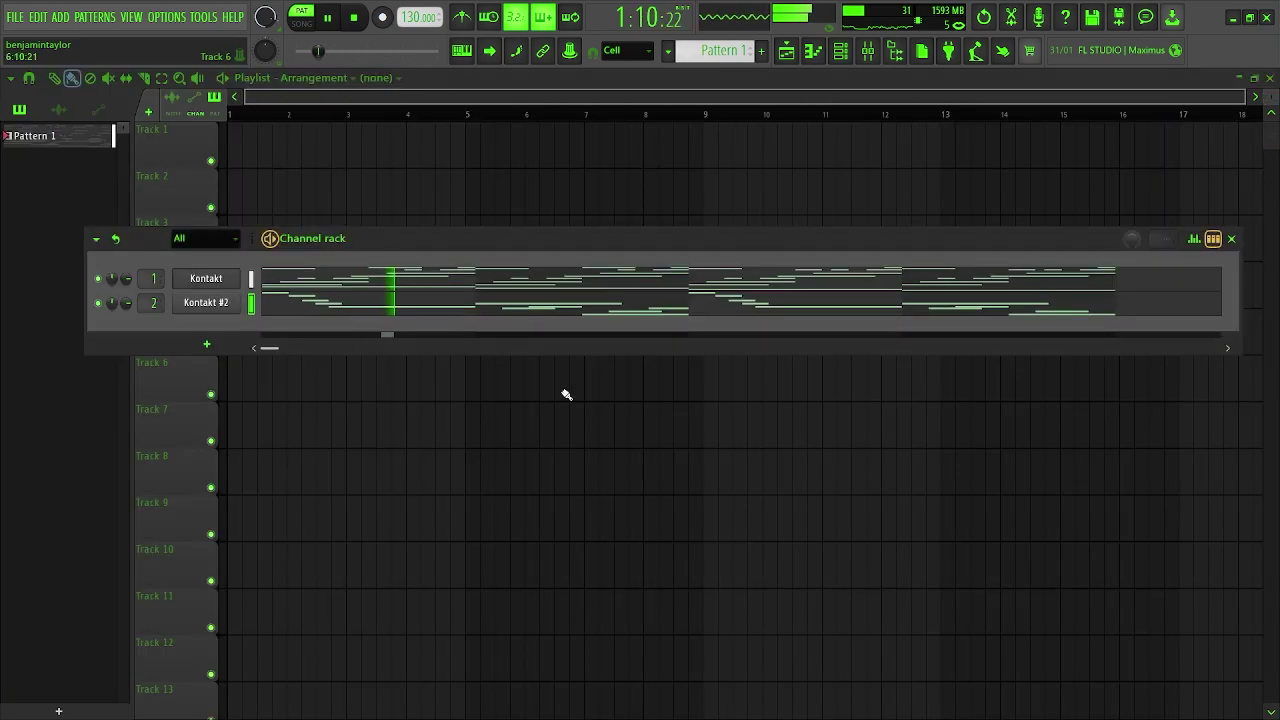
- On Insert 2's equalizer, boost the high band to 6.4 at 3.2 kHz and cut the middle band to -8.9 at 1.2 kHz
{"action": "double_click", "coordinate": [155, 303]}
{"action": "key", "text": "space"}
{"action": "key", "text": "space"}
{"action": "left_click_drag", "start_coordinate": [1160, 466], "coordinate": [1181, 428]}
{"action": "left_click_drag", "start_coordinate": [1160, 490], "coordinate": [1153, 488]}
{"action": "left_click_drag", "start_coordinate": [1181, 428], "coordinate": [1177, 427]}
- Load ValhallaVintageVerb in Insert 2's first slot with the MagicFlute Verb preset, play the loop, and close the reverb window
{"action": "left_click", "coordinate": [1177, 201]}
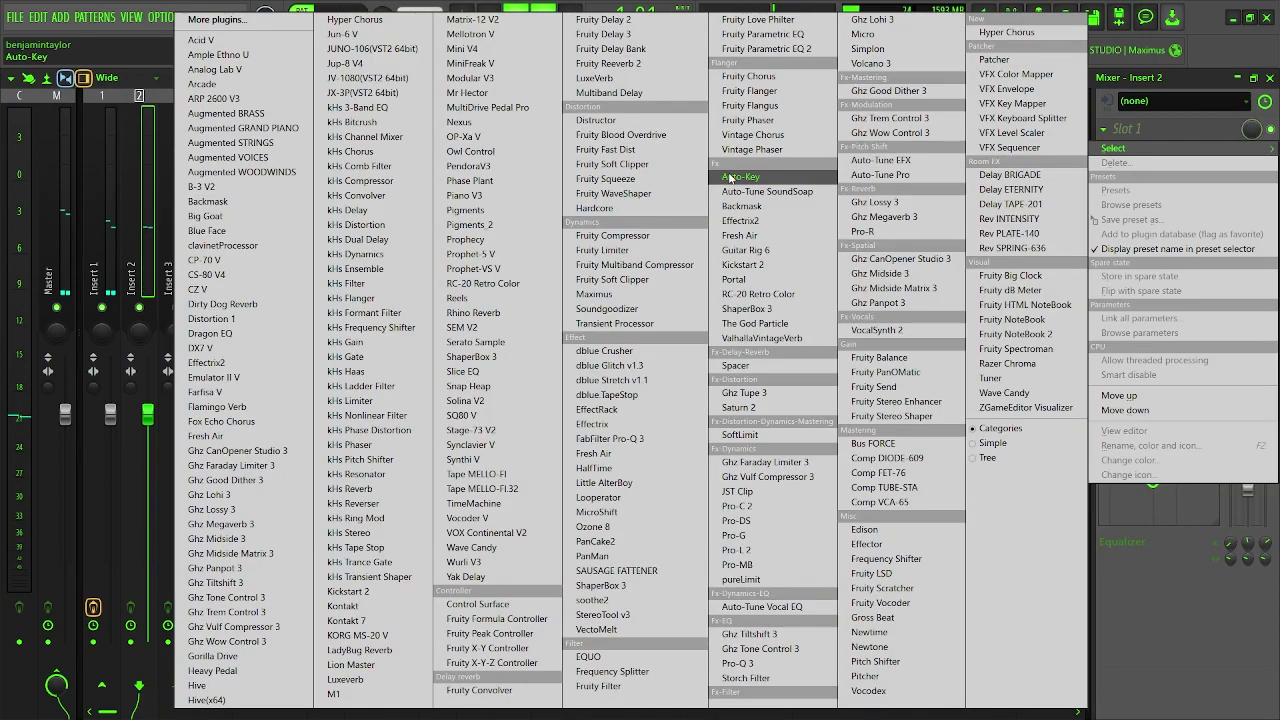
{"action": "left_click", "coordinate": [784, 346]}
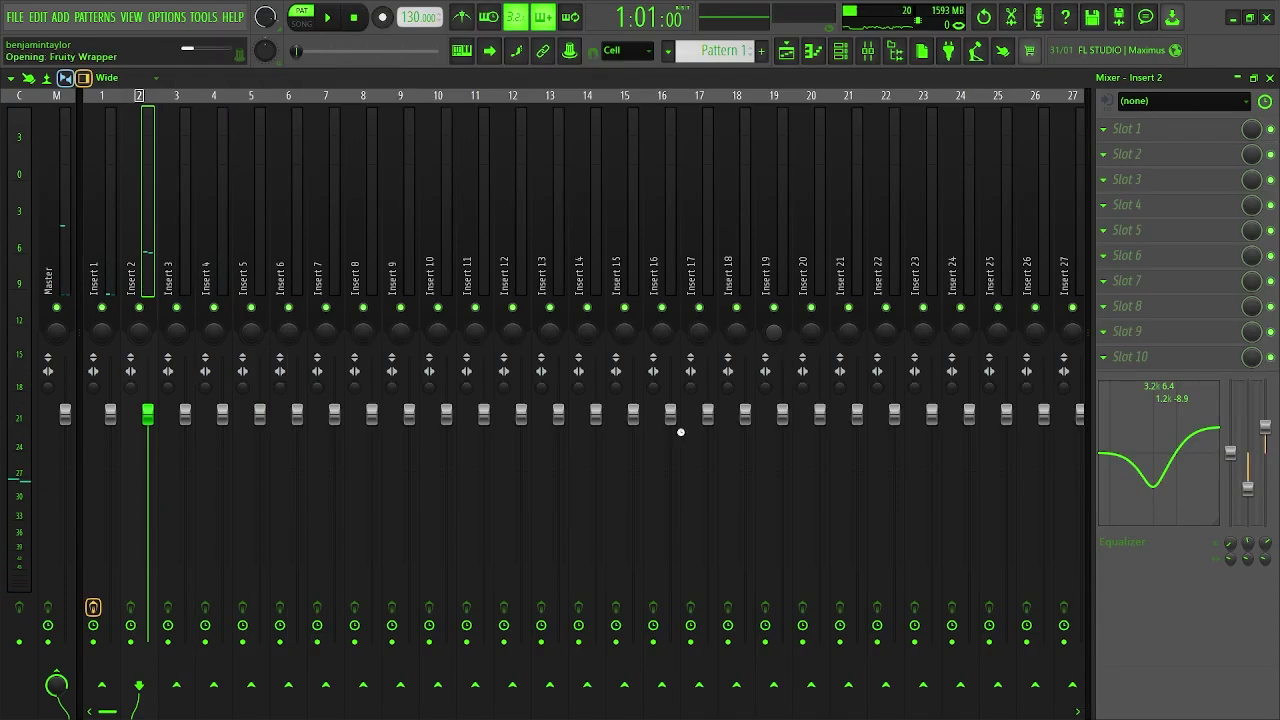
{"action": "left_click", "coordinate": [783, 568]}
{"action": "left_click", "coordinate": [838, 272]}
{"action": "key", "text": "space"}
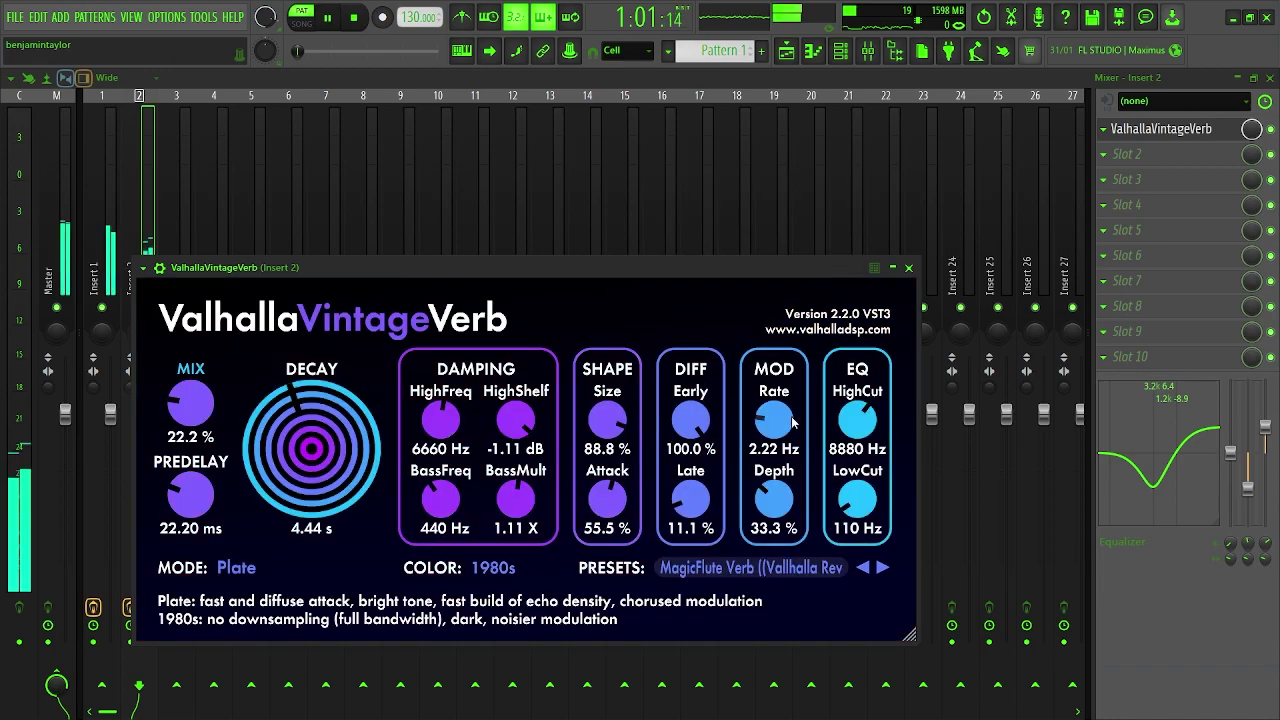
{"action": "left_click", "coordinate": [909, 268]}
- Retune Insert 2's equalizer to a -9.0 cut at 612 Hz and a 5.9 boost at 3.2 kHz, and close the mixer
{"action": "left_click_drag", "start_coordinate": [1153, 486], "coordinate": [1149, 486]}
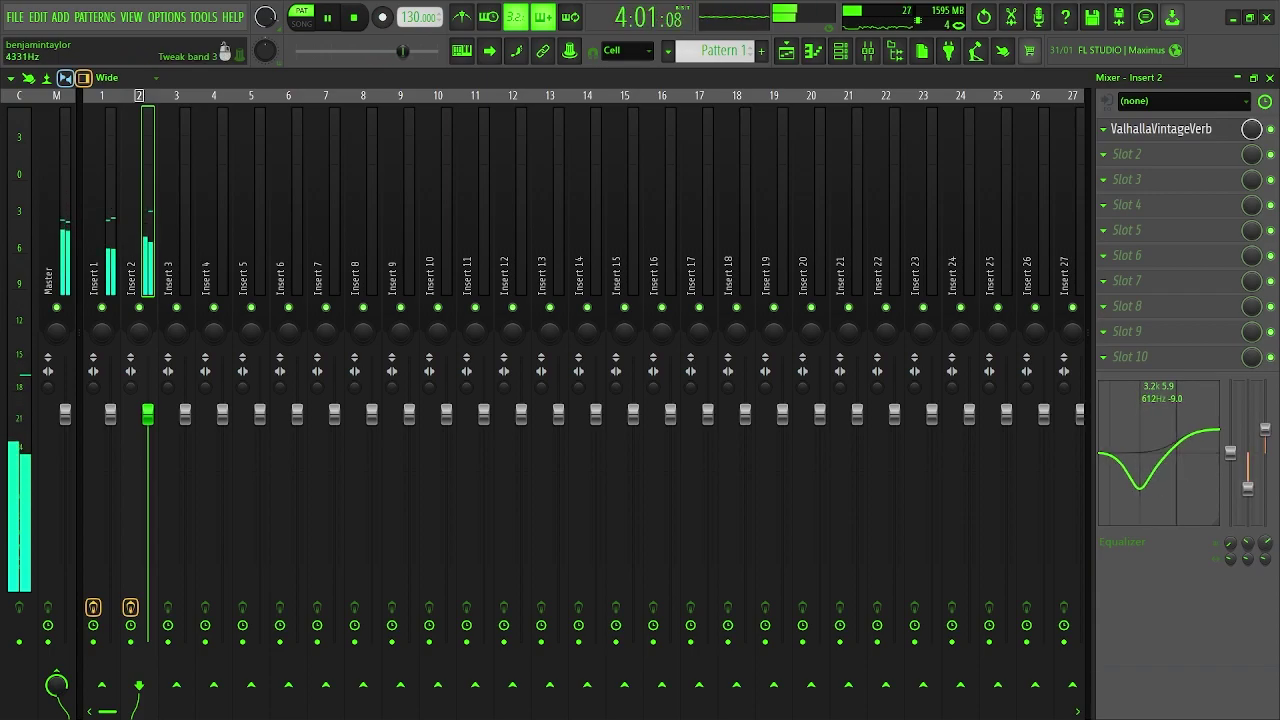
{"action": "left_click", "coordinate": [1272, 78]}
{"action": "key", "text": "space"}
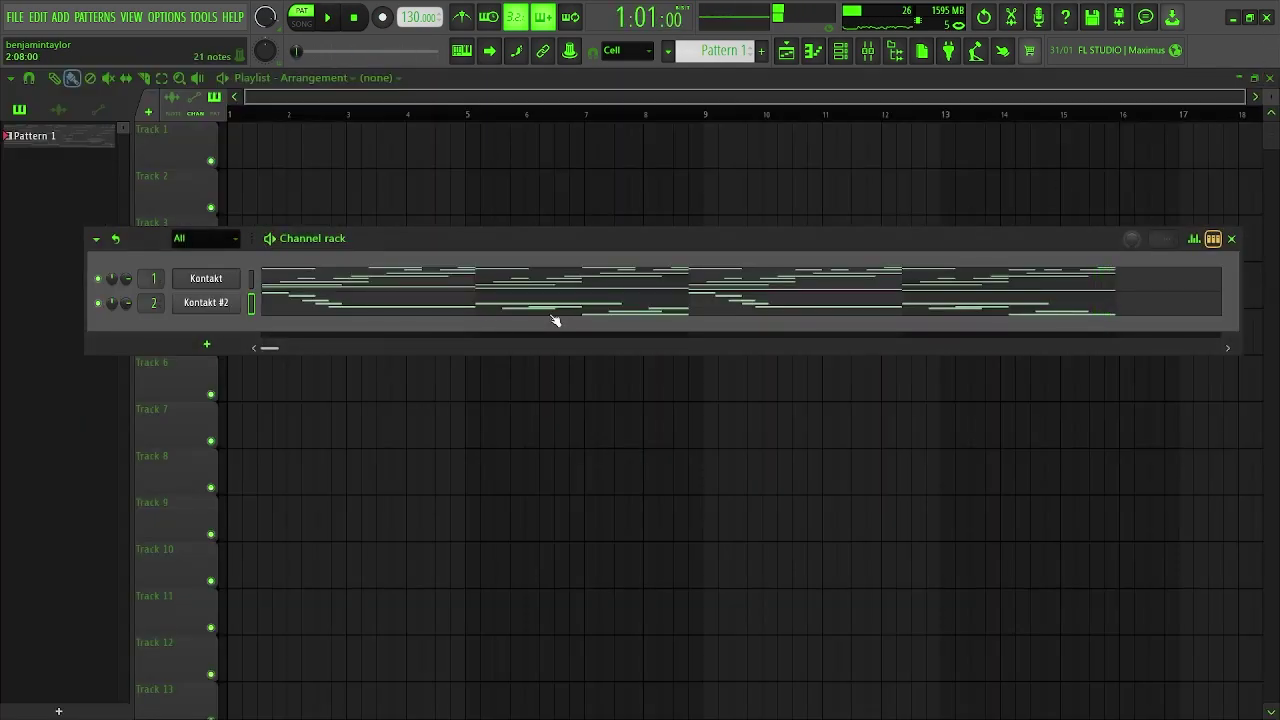
- Cut all notes from Kontakt #2's piano roll and place a short one-step A6 at the start of bar 1
{"action": "left_click", "coordinate": [405, 310]}
{"action": "key", "text": "ctrl+x"}
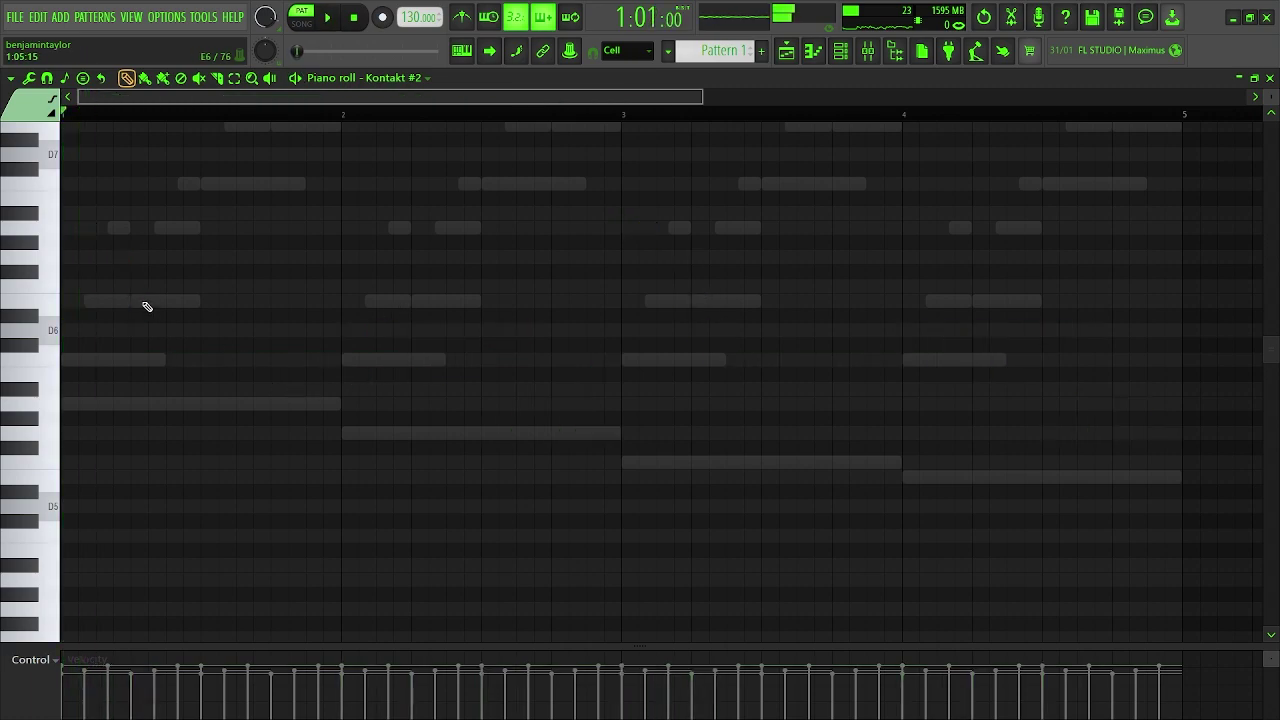
{"action": "left_click_drag", "start_coordinate": [68, 229], "coordinate": [69, 227]}
{"action": "key", "text": "space"}
{"action": "scroll", "coordinate": [42, 280], "scroll_direction": "up", "scroll_amount": 2}
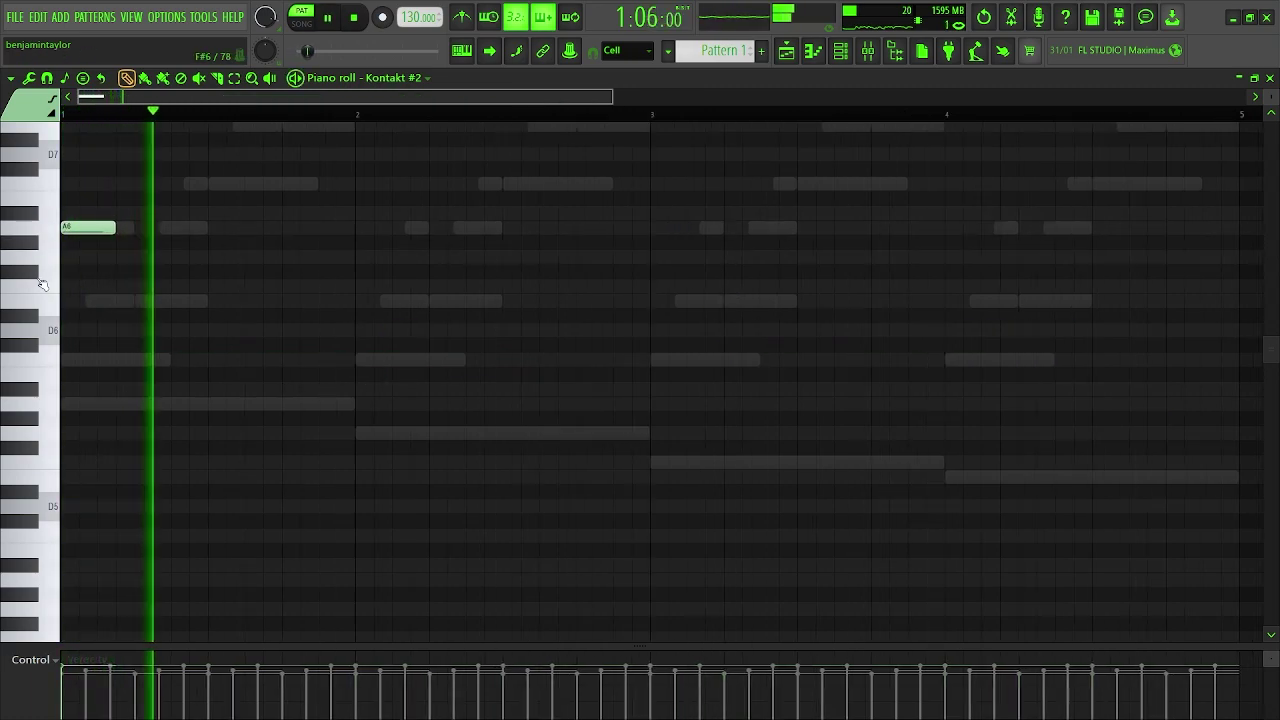
{"action": "key", "text": "space"}
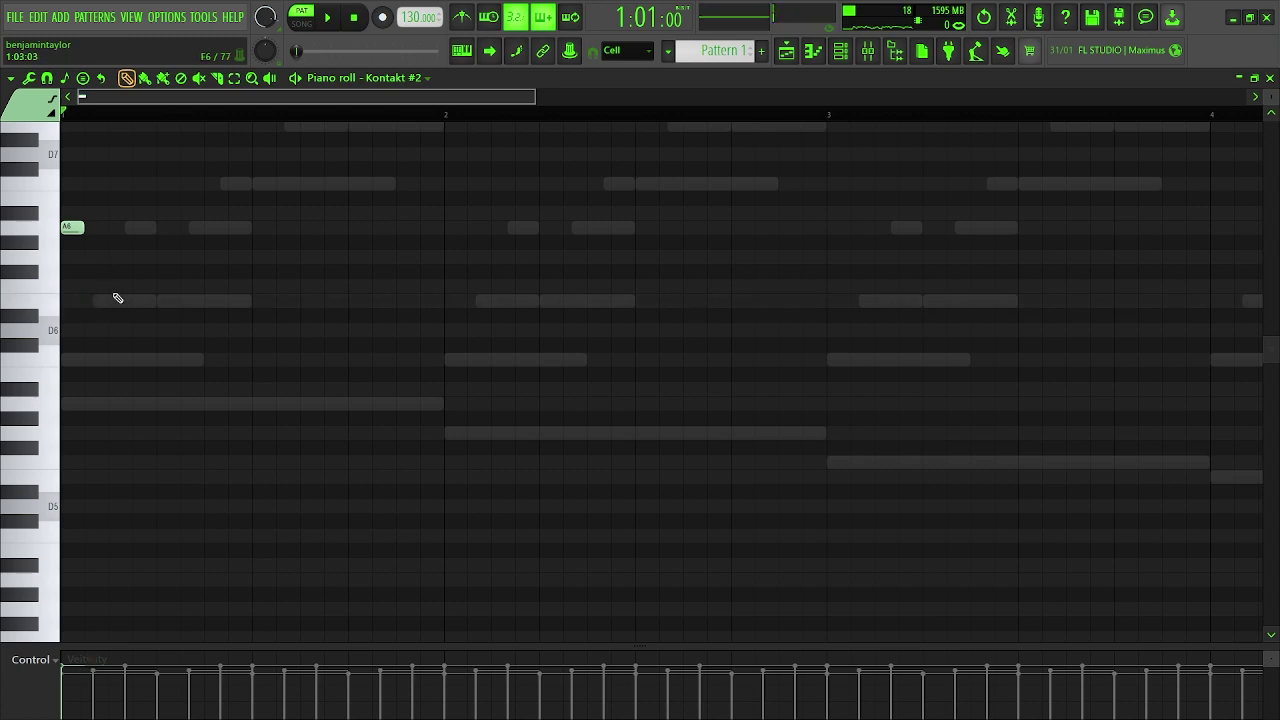
- Add short one-step F6, E6, C6 and B5 notes descending through bar 1, at steps 3, 7, 8 and 9
{"action": "left_click", "coordinate": [160, 301]}
{"action": "key", "text": "space"}
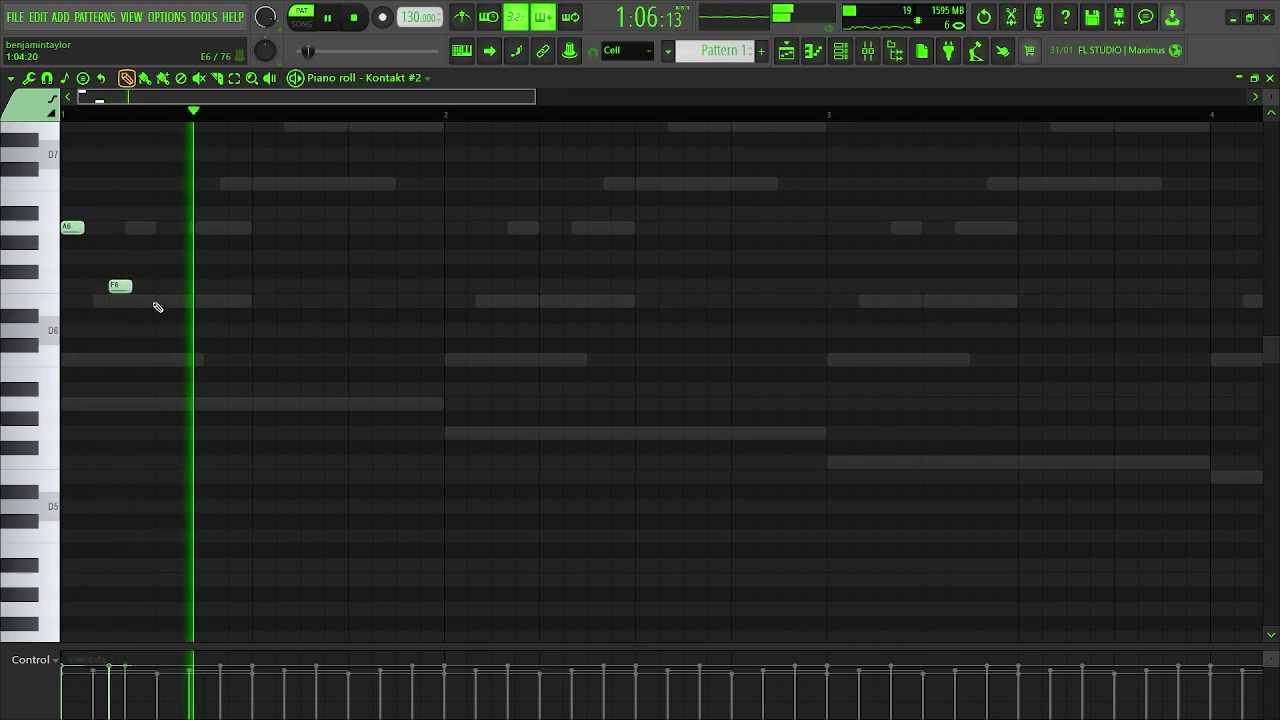
{"action": "left_click_drag", "start_coordinate": [170, 306], "coordinate": [217, 306]}
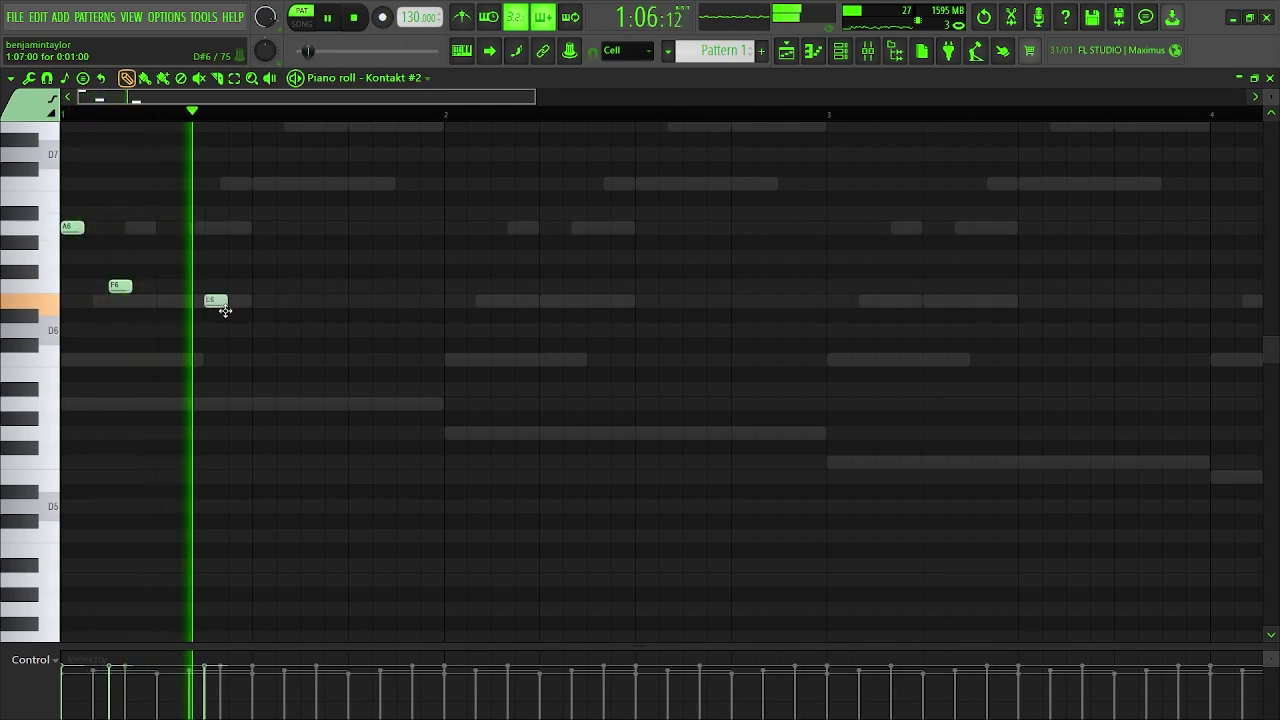
{"action": "key", "text": "space"}
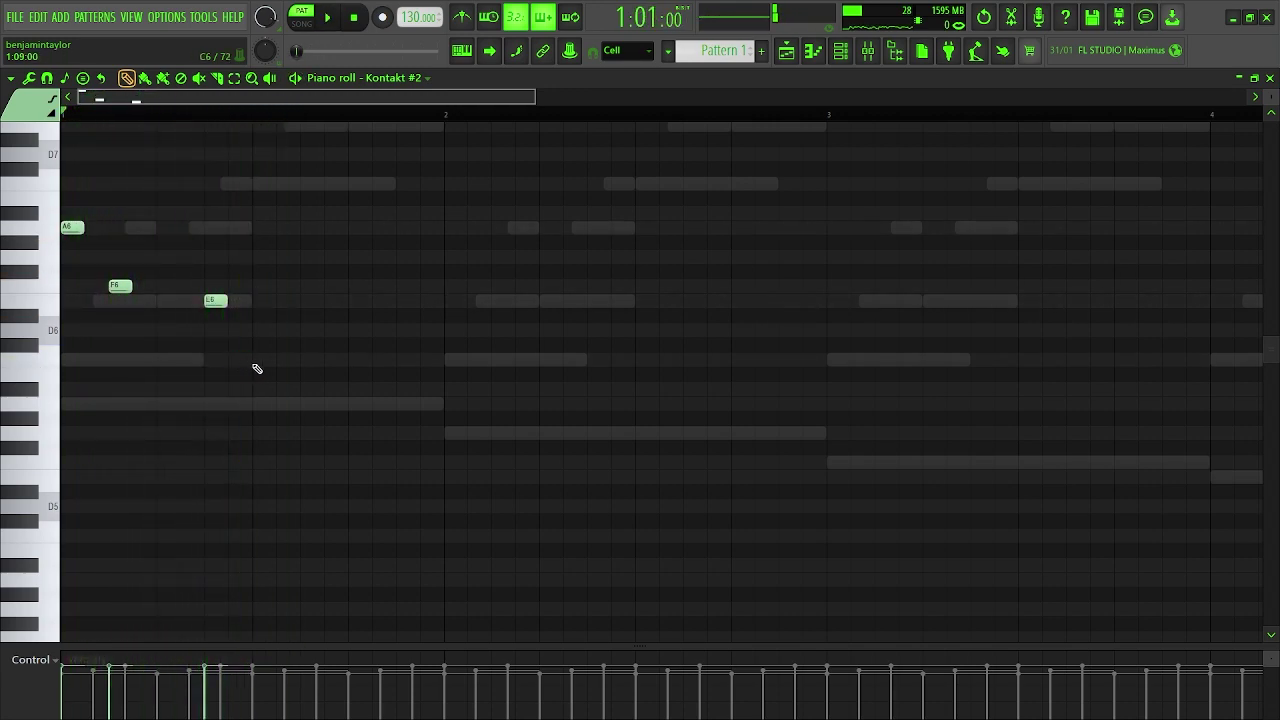
{"action": "key", "text": "space"}
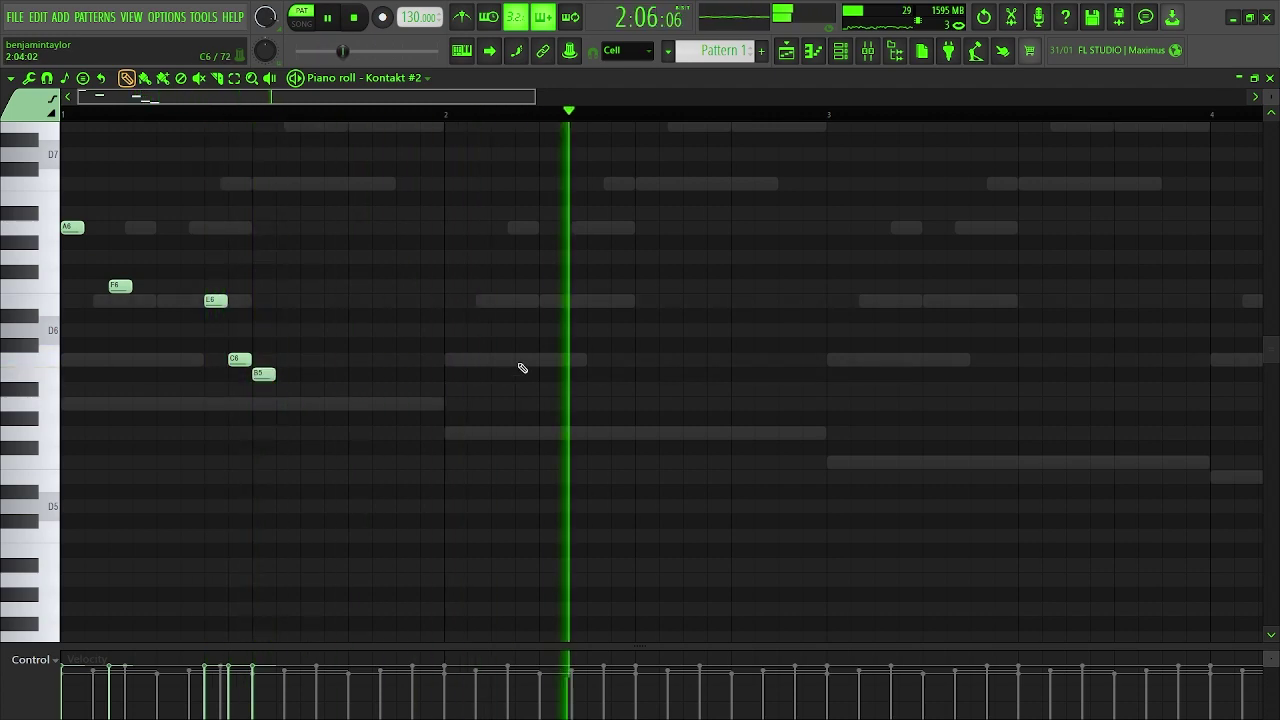
- Select bars 1 and 2 and duplicate the sparse flute phrase into bars 3 and 4
{"action": "scroll", "coordinate": [406, 357], "scroll_direction": "down", "scroll_amount": 3}
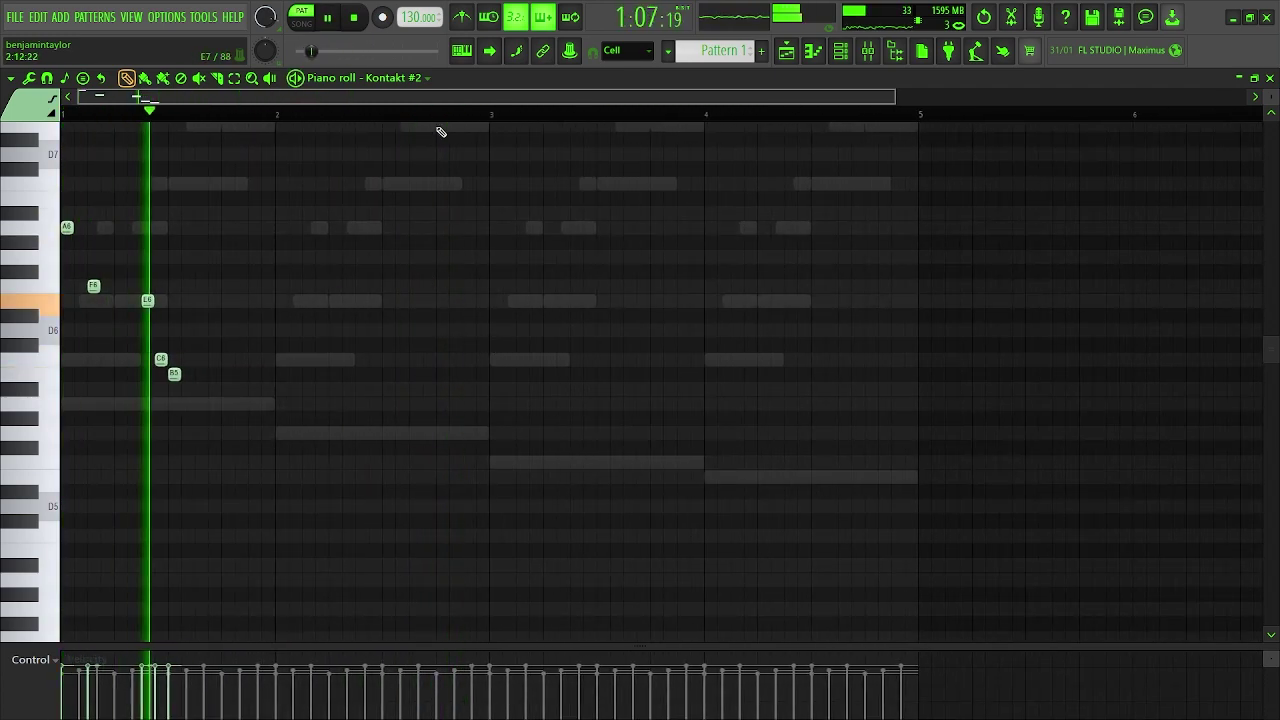
{"action": "left_click_drag", "start_coordinate": [493, 115], "coordinate": [64, 325]}
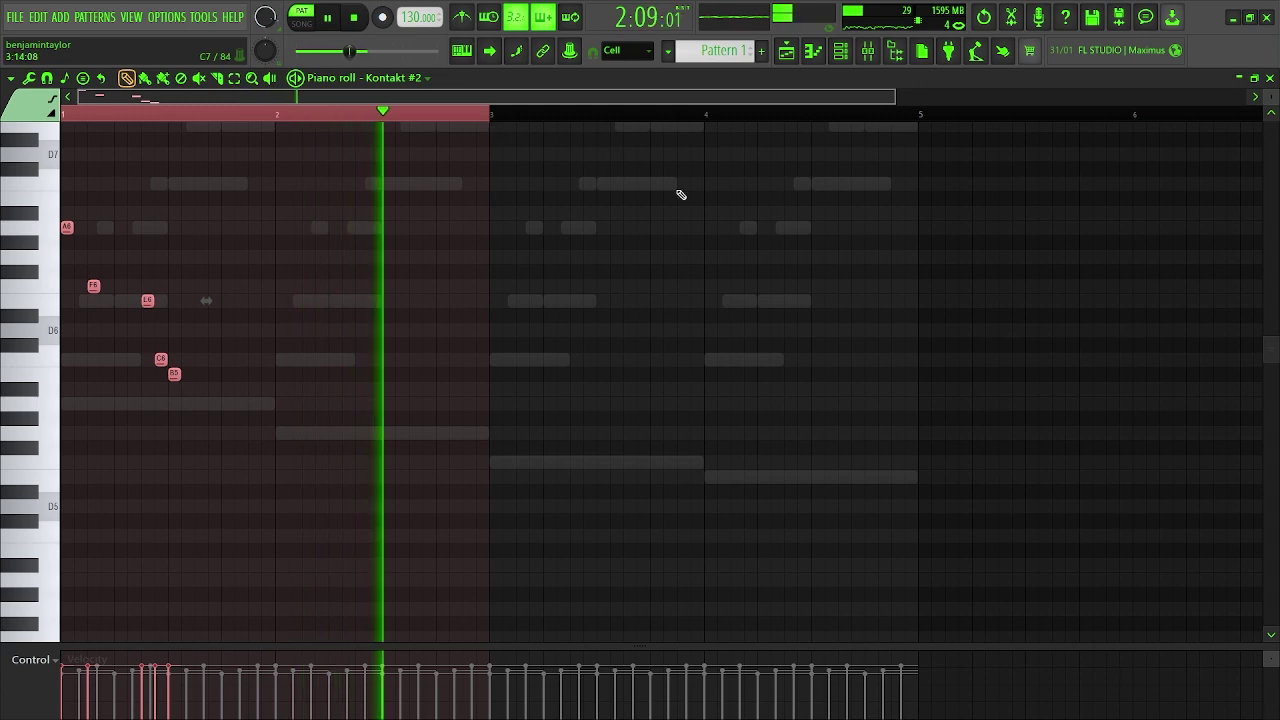
{"action": "key", "text": "ctrl+b"}
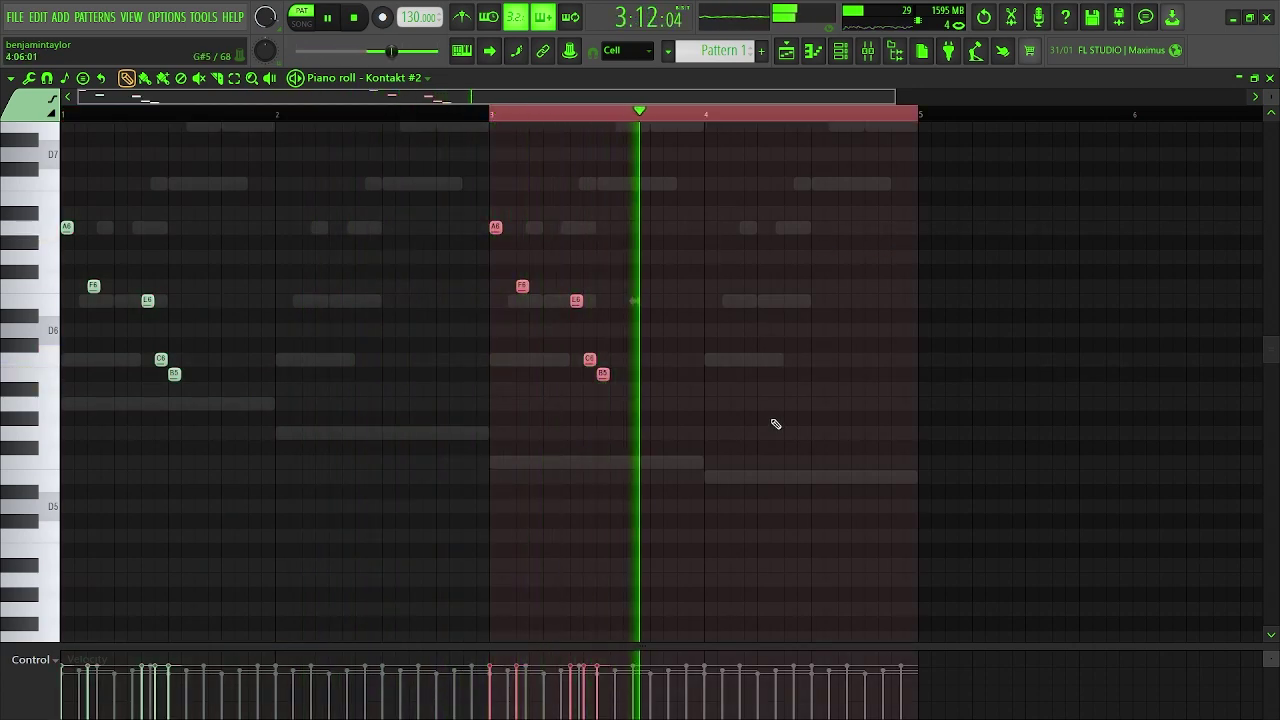
- Add short descending C6, A#5 and A5 notes in the second half of bar 4 and play bars 3 and 4
{"action": "left_click", "coordinate": [818, 389]}
{"action": "key", "text": "space"}
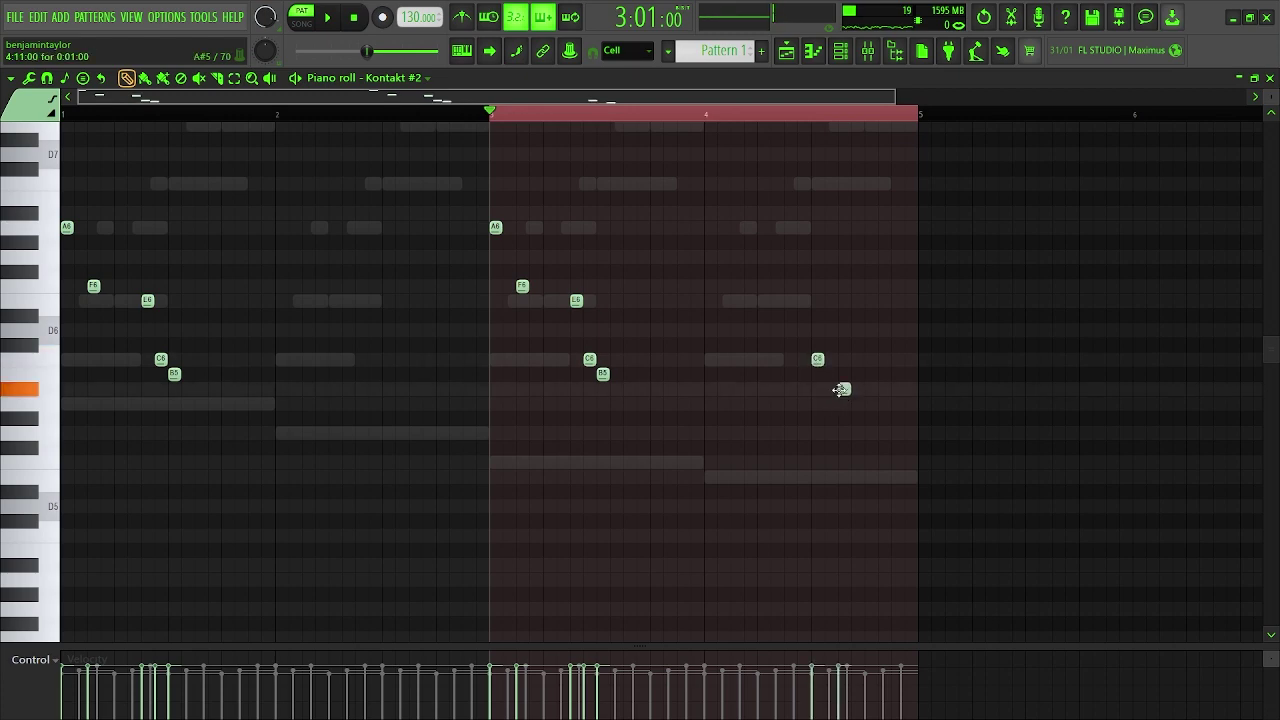
{"action": "key", "text": "space"}
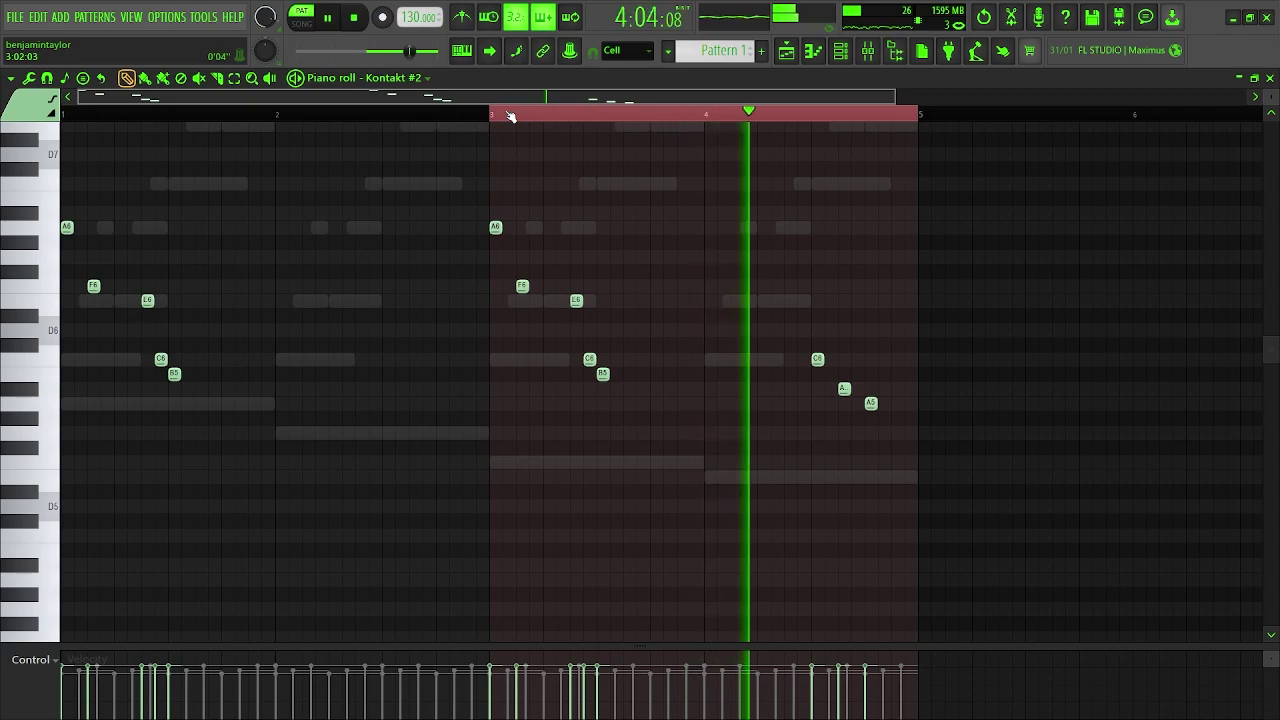
- Replace bar 4's A#5 with a short B5 at step 13, shift A5 to step 16, and select all four bars
{"action": "key", "text": "space"}
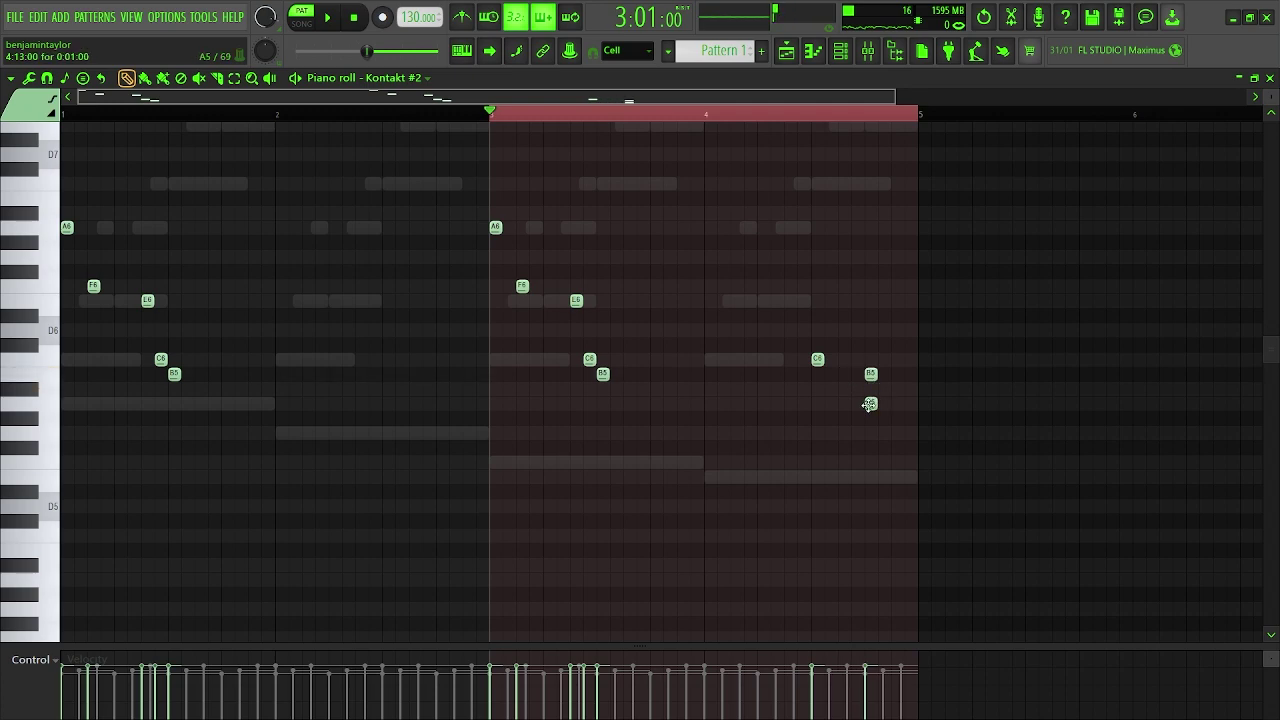
{"action": "key", "text": "space"}
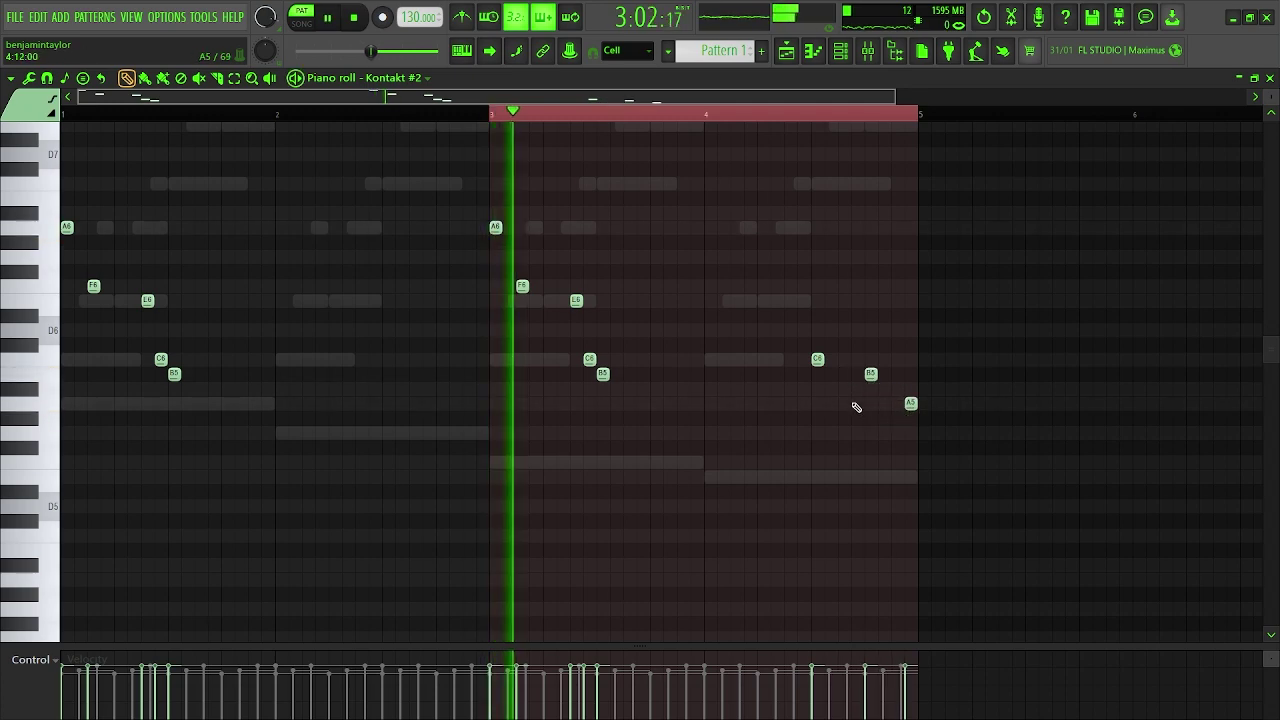
{"action": "left_click_drag", "start_coordinate": [918, 114], "coordinate": [62, 114]}
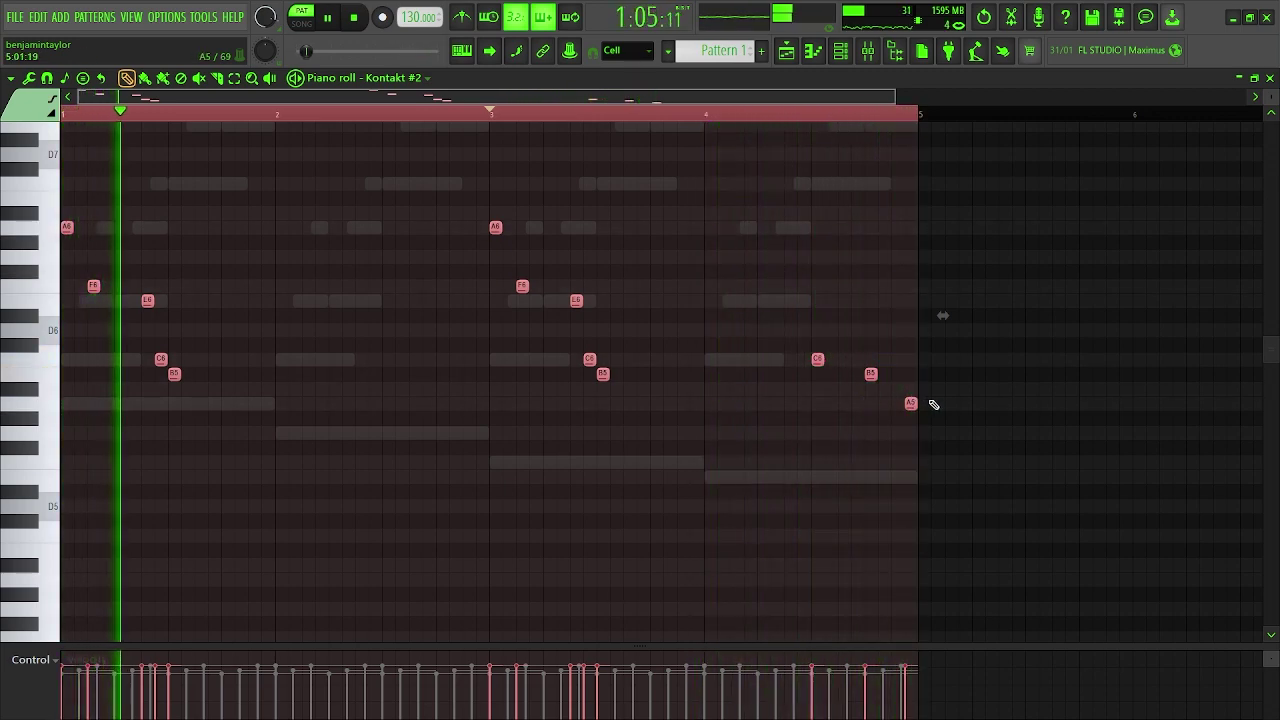
- Try a short E6 in bar 2, remove it, and add a short E6 at step 5 of bar 1
{"action": "left_click", "coordinate": [347, 302]}
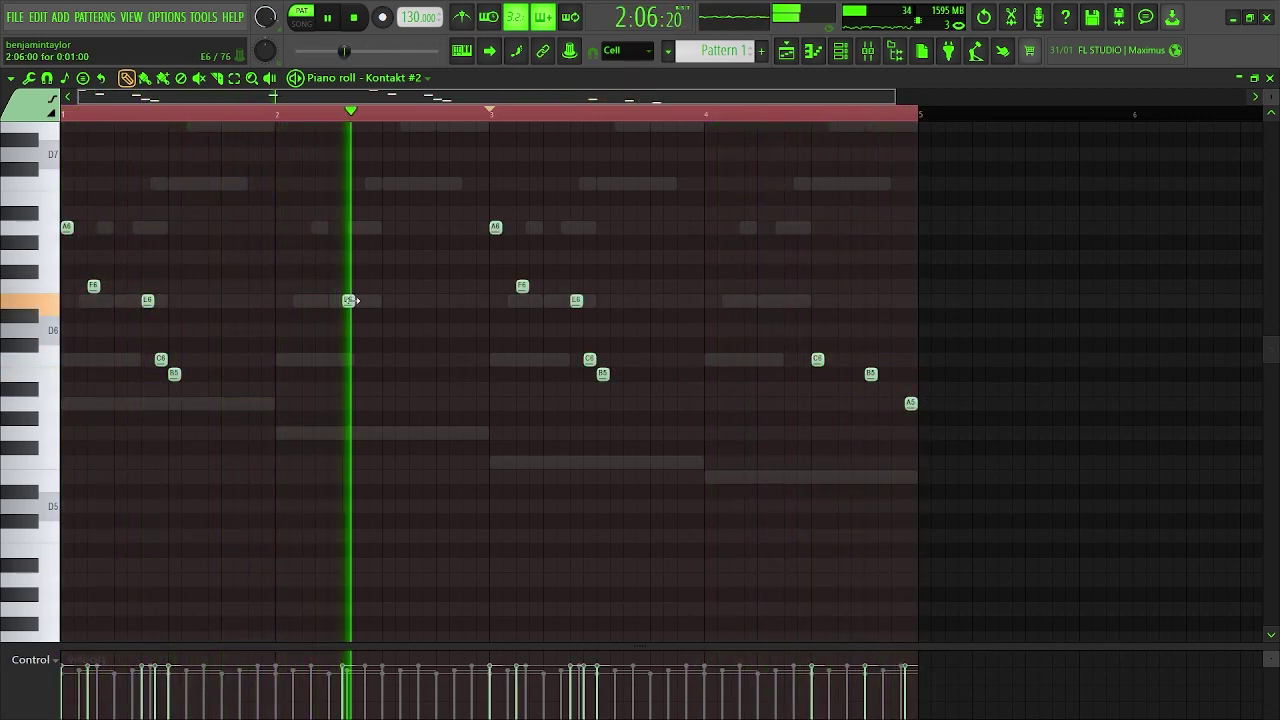
{"action": "right_click", "coordinate": [352, 301]}
{"action": "key", "text": "space"}
{"action": "key", "text": "Home"}
{"action": "key", "text": "space"}
{"action": "key", "text": "space"}
{"action": "key", "text": "space"}
{"action": "scroll", "coordinate": [49, 410], "scroll_direction": "up", "scroll_amount": 3}
{"action": "key", "text": "space"}
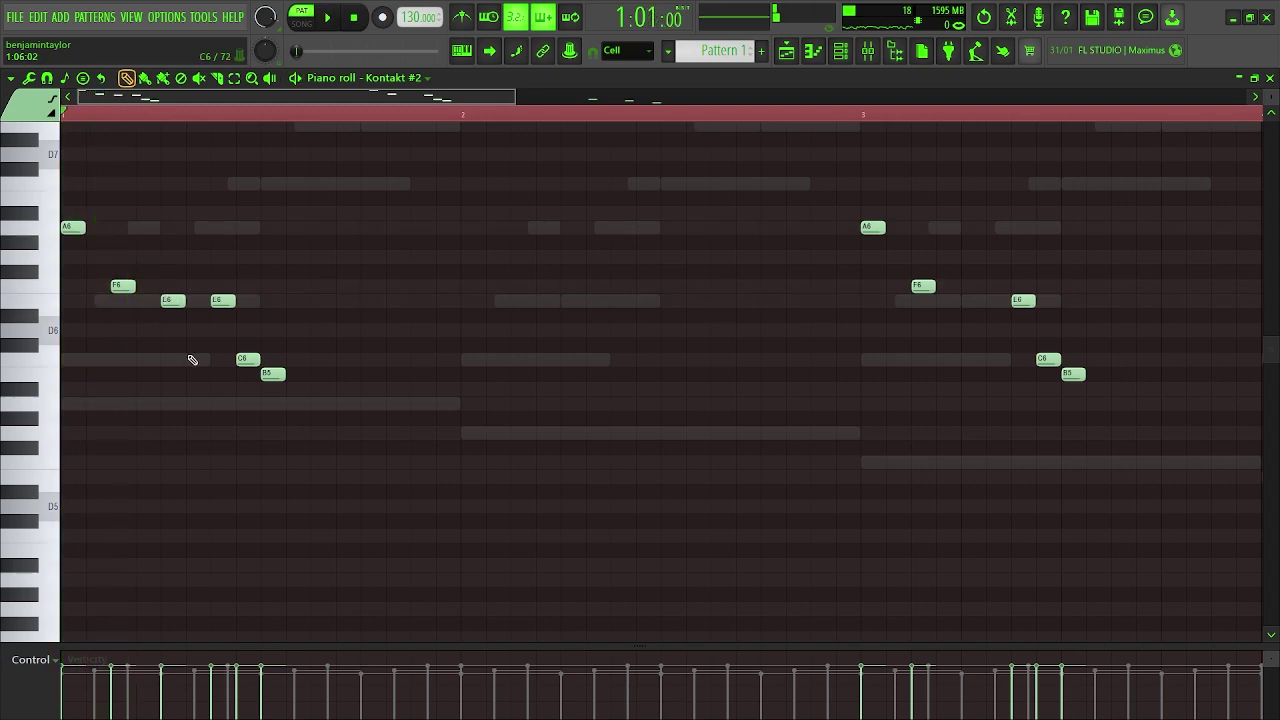
- Add a D6 at step 6 of bar 1 and lengthen it to four steps
{"action": "key", "text": "space"}
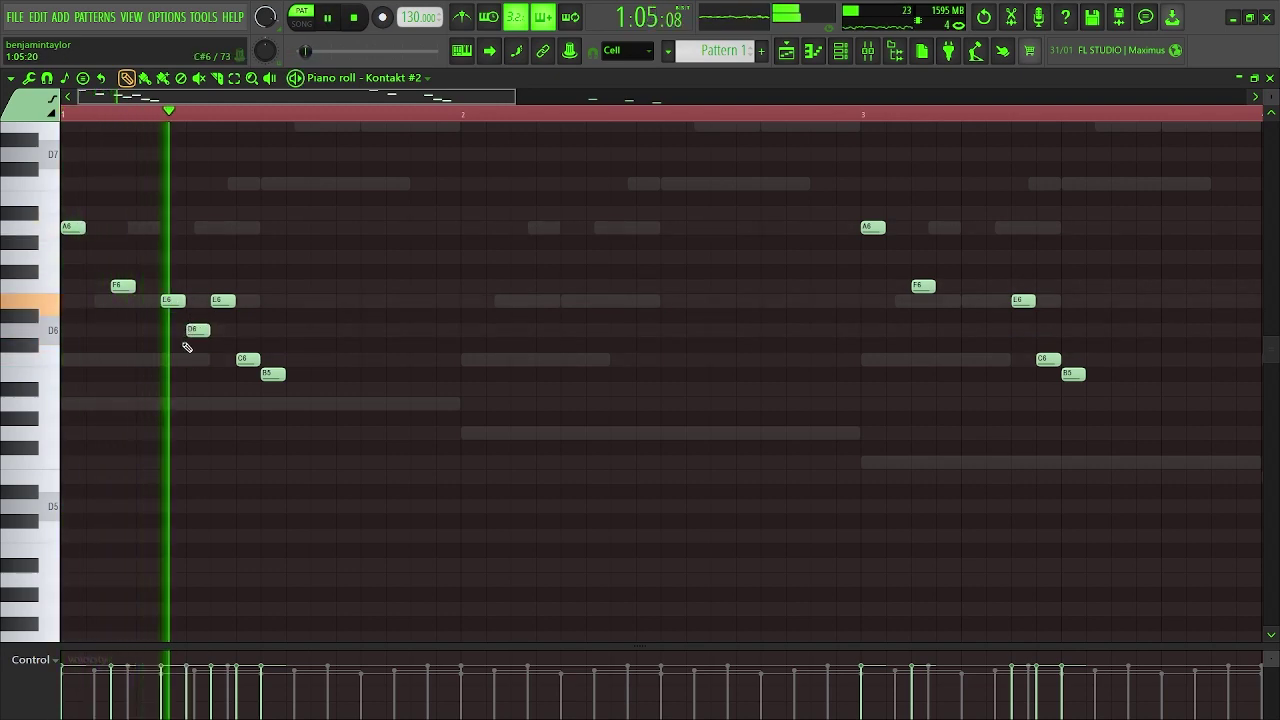
{"action": "key", "text": "space"}
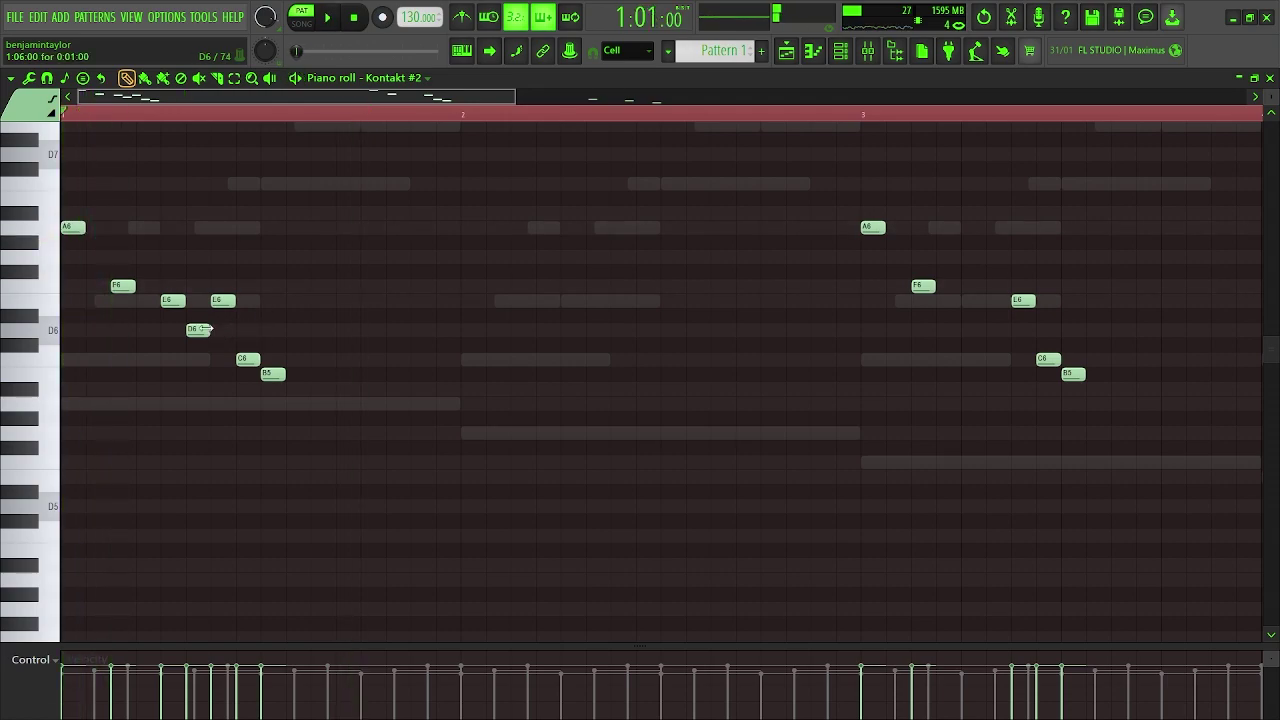
{"action": "key", "text": "space"}
{"action": "key", "text": "space"}
{"action": "key", "text": "space"}
{"action": "key", "text": "space"}
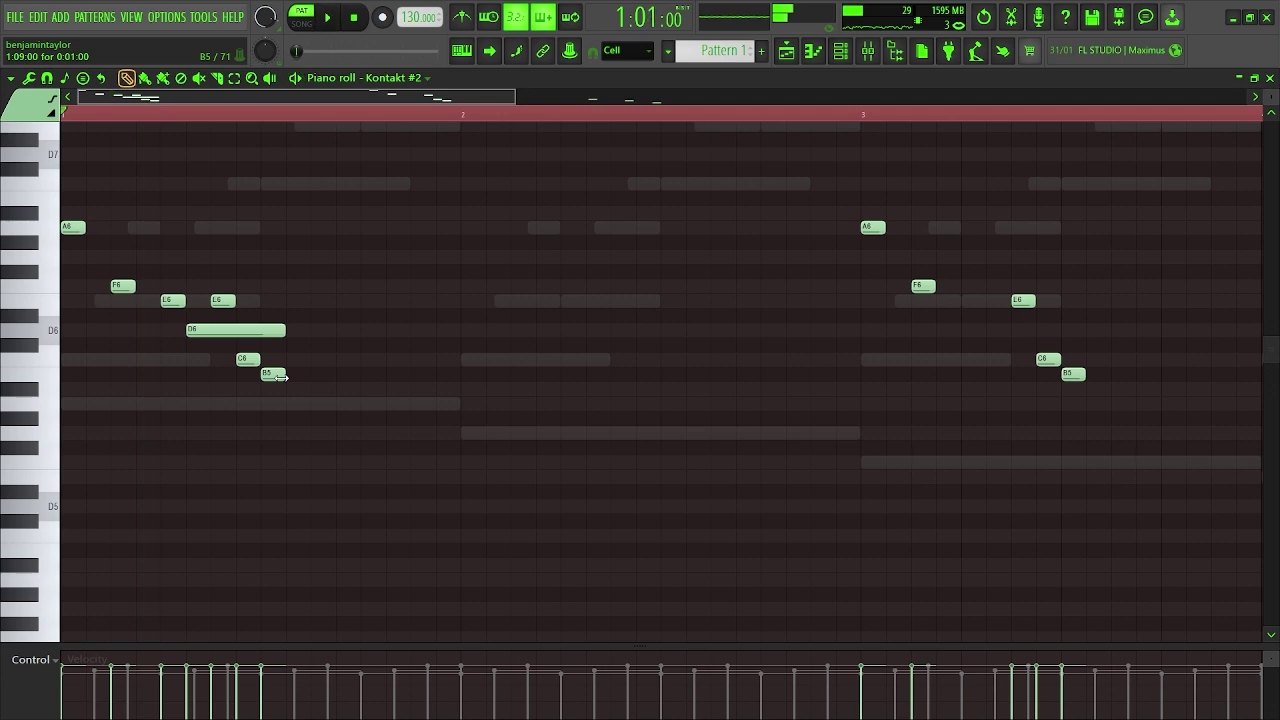
- Lengthen bar 1's B5 to four steps and continue with four-step C6 at step 13 and B5 at the start of bar 2
{"action": "left_click_drag", "start_coordinate": [338, 387], "coordinate": [374, 359]}
{"action": "left_click", "coordinate": [362, 403]}
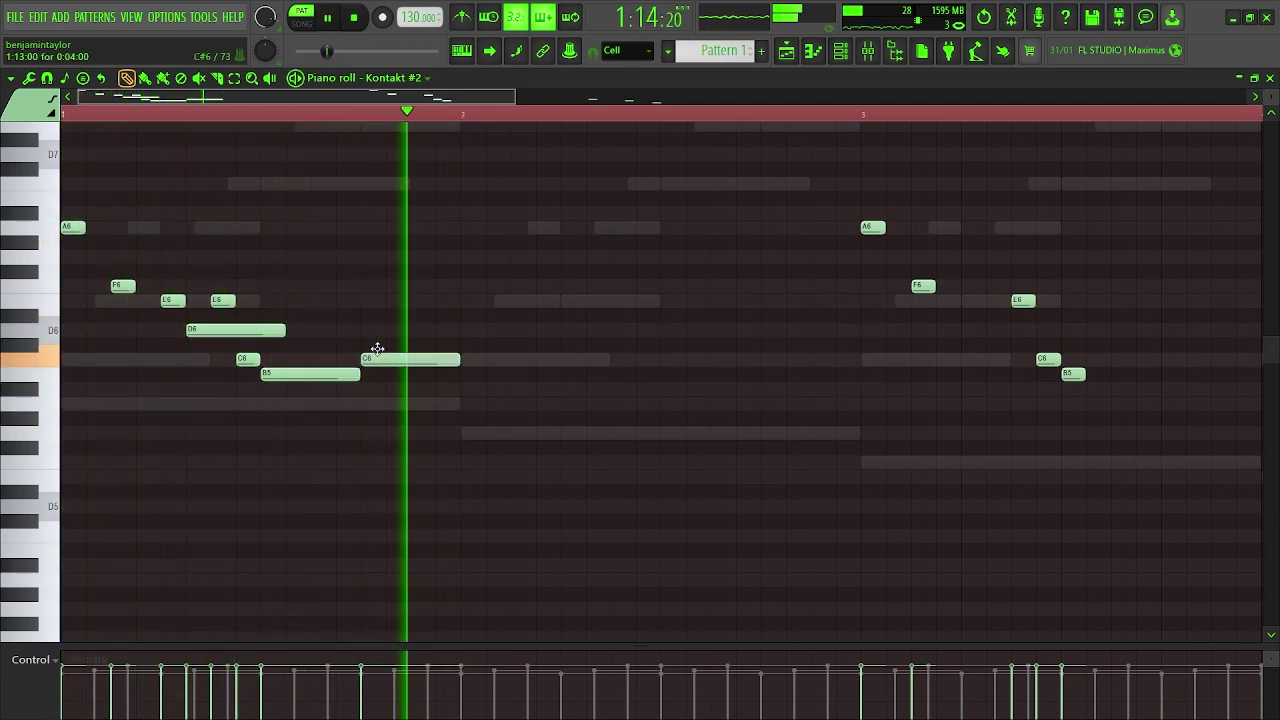
{"action": "left_click", "coordinate": [466, 374]}
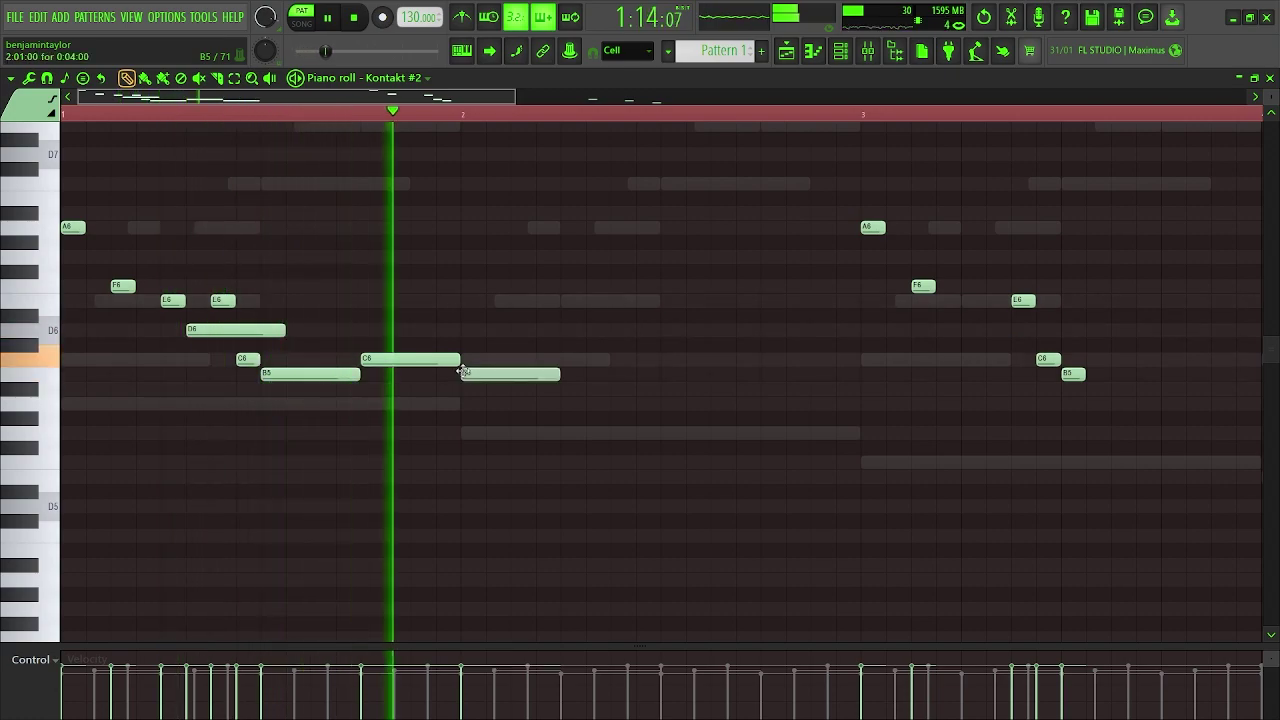
{"action": "scroll", "coordinate": [505, 429], "scroll_direction": "down", "scroll_amount": 3}
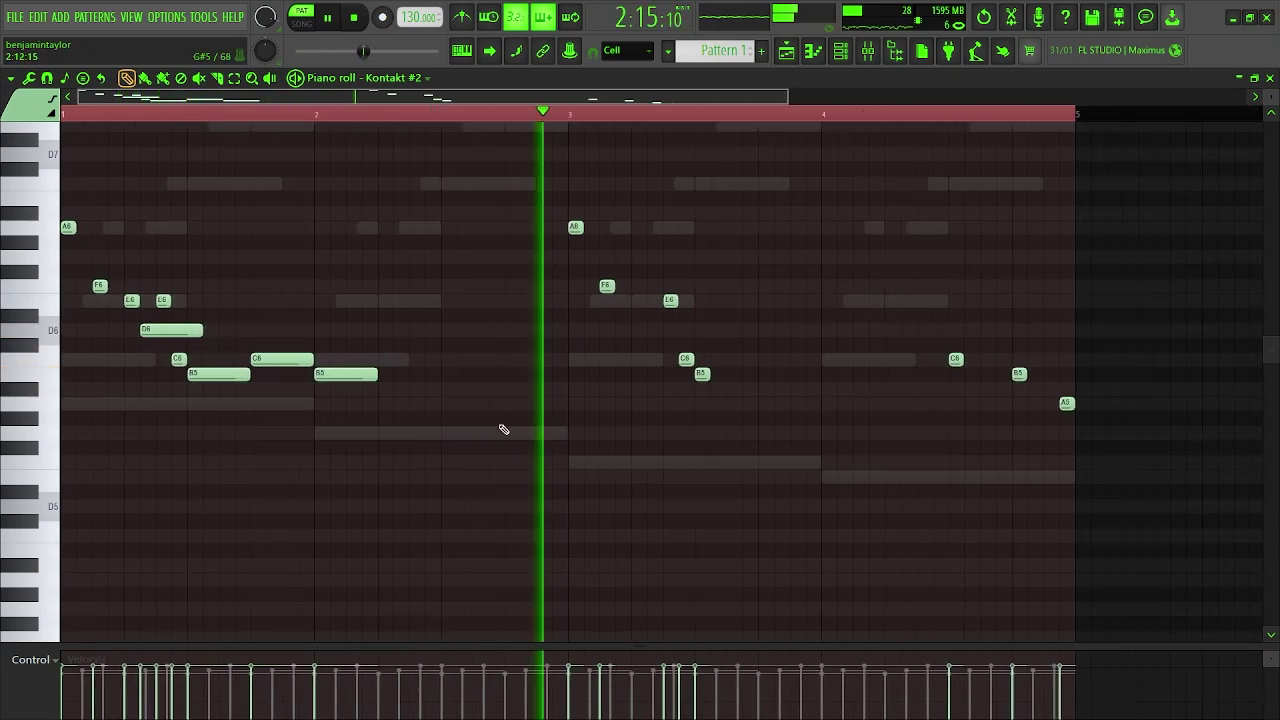
{"action": "key", "text": "space"}
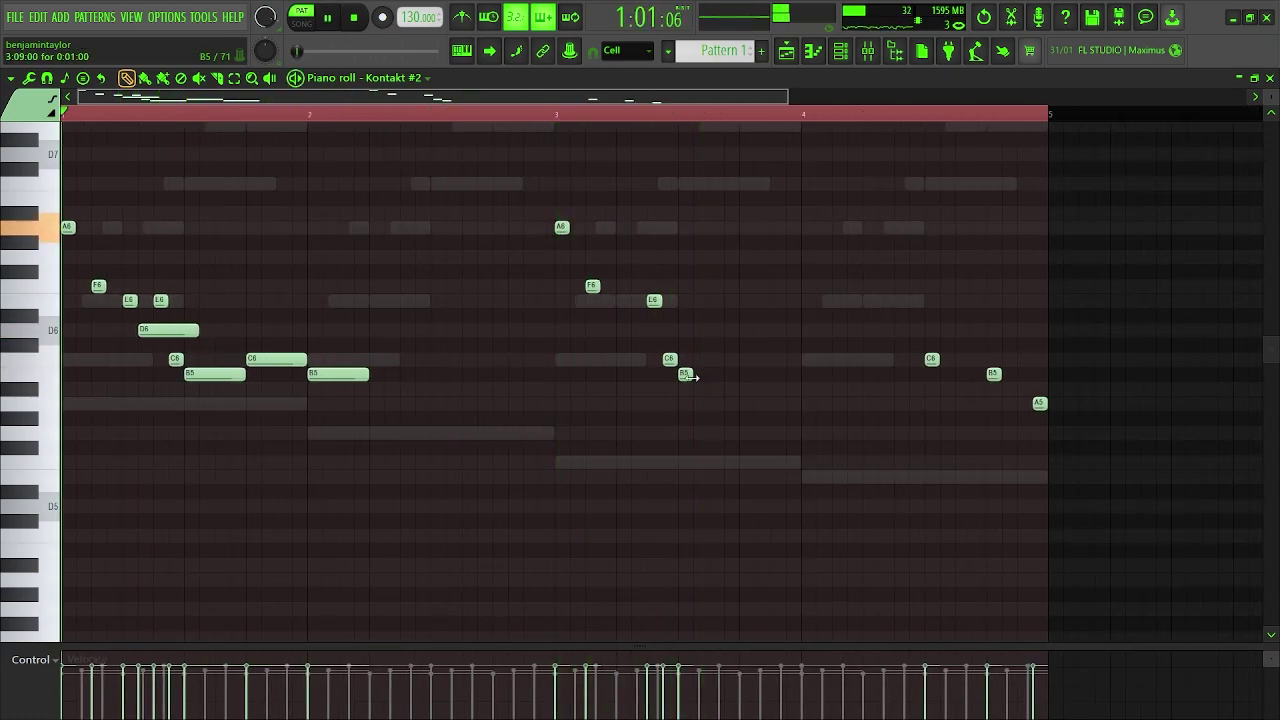
- Lengthen bar 3's B5 to four steps and add four-step C6 at step 13, B5 at bar 4's start and C6 at step 5
{"action": "left_click_drag", "start_coordinate": [689, 376], "coordinate": [739, 375]}
{"action": "left_click", "coordinate": [736, 358]}
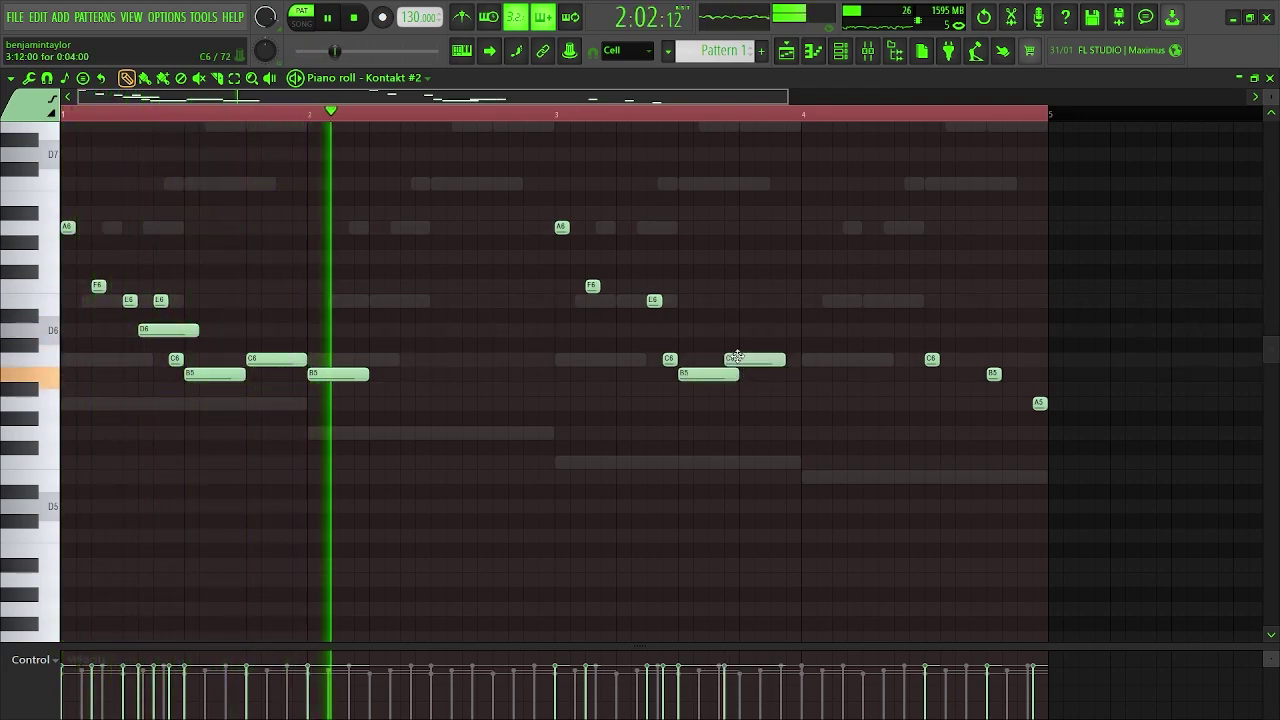
{"action": "left_click_drag", "start_coordinate": [736, 358], "coordinate": [752, 358]}
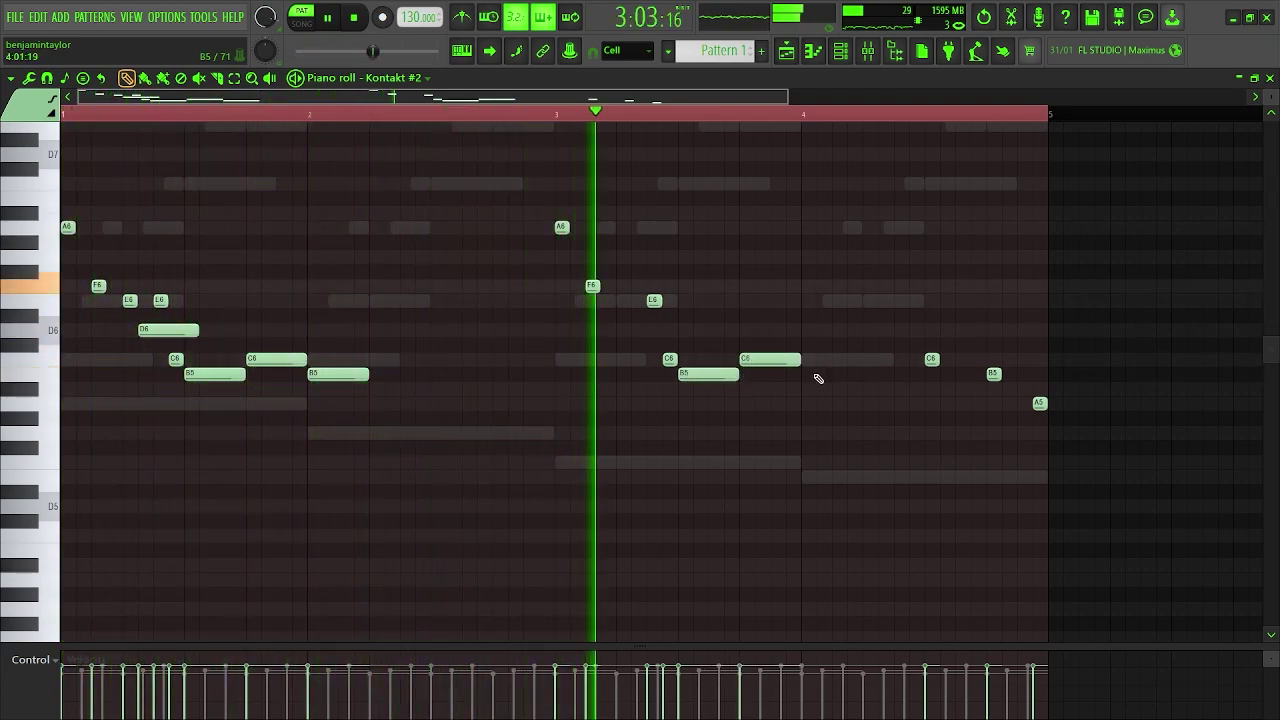
{"action": "left_click", "coordinate": [806, 374]}
{"action": "left_click", "coordinate": [856, 359]}
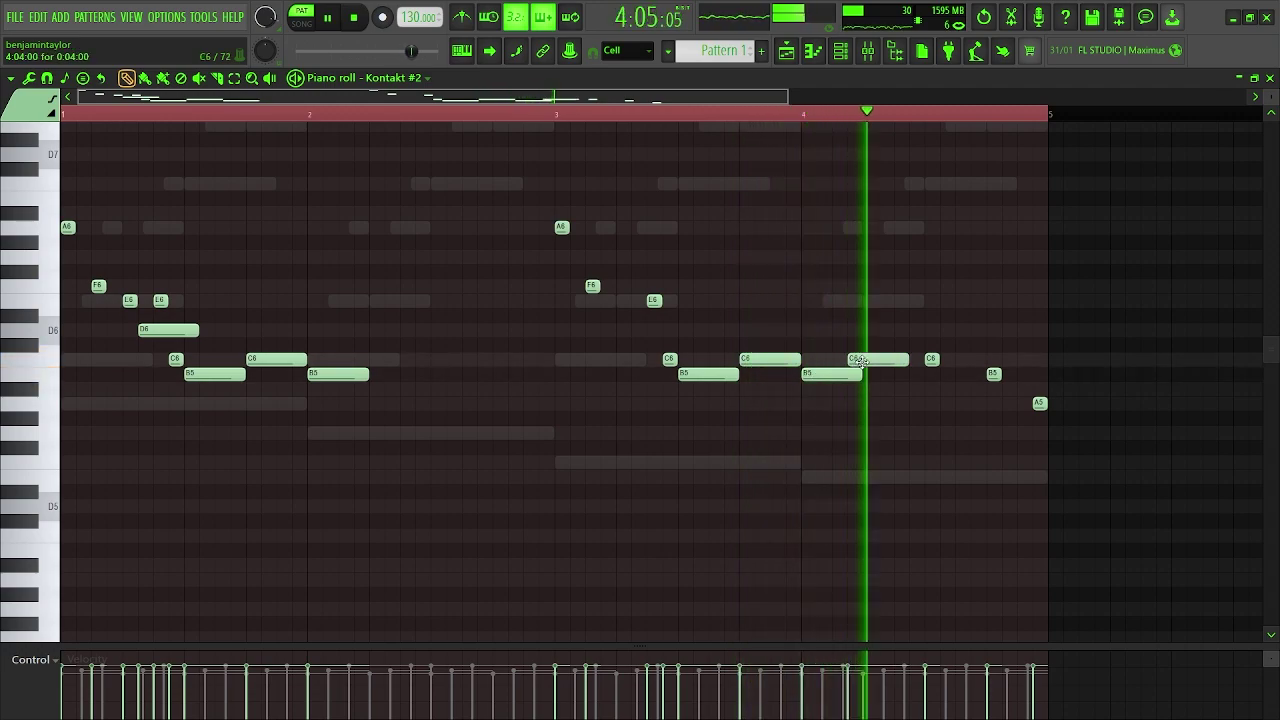
{"action": "left_click_drag", "start_coordinate": [859, 360], "coordinate": [874, 360]}
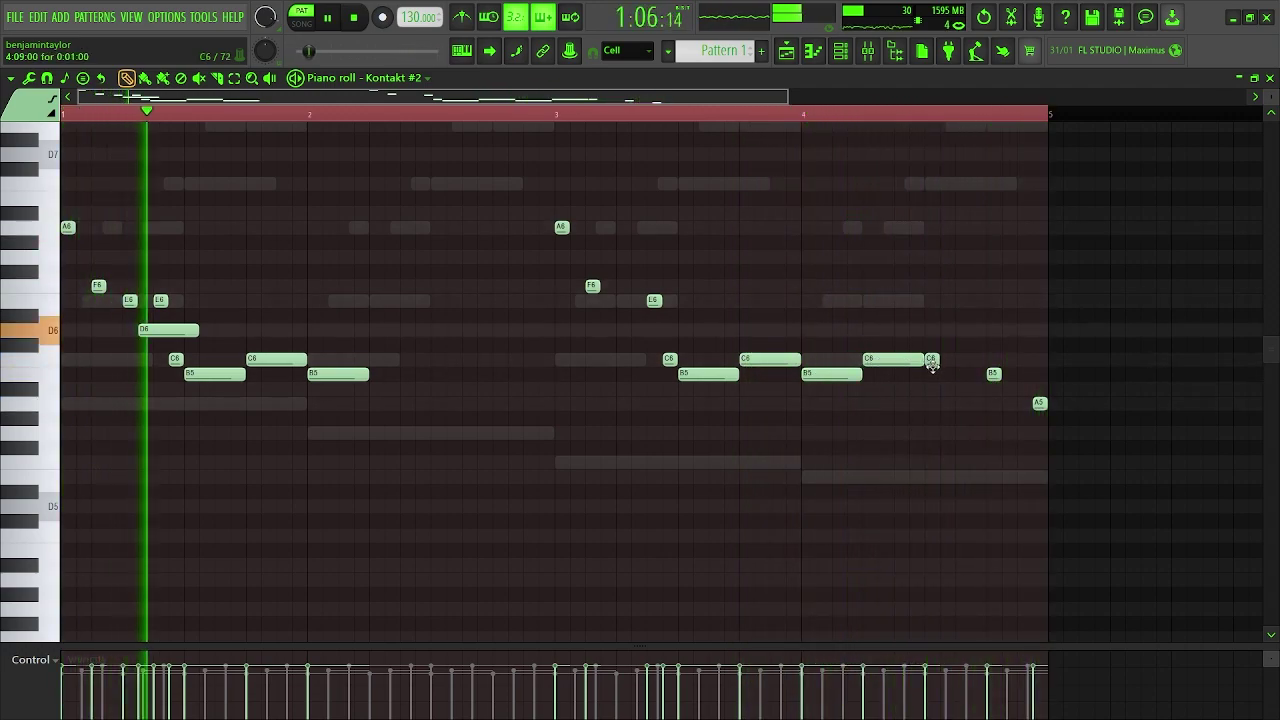
- Replace bar 4's short C6 with a one-step E6 at step 9, add D6 at step 11, and move A5 to step 15
{"action": "right_click", "coordinate": [931, 360]}
{"action": "left_click", "coordinate": [932, 300]}
{"action": "left_click", "coordinate": [961, 331]}
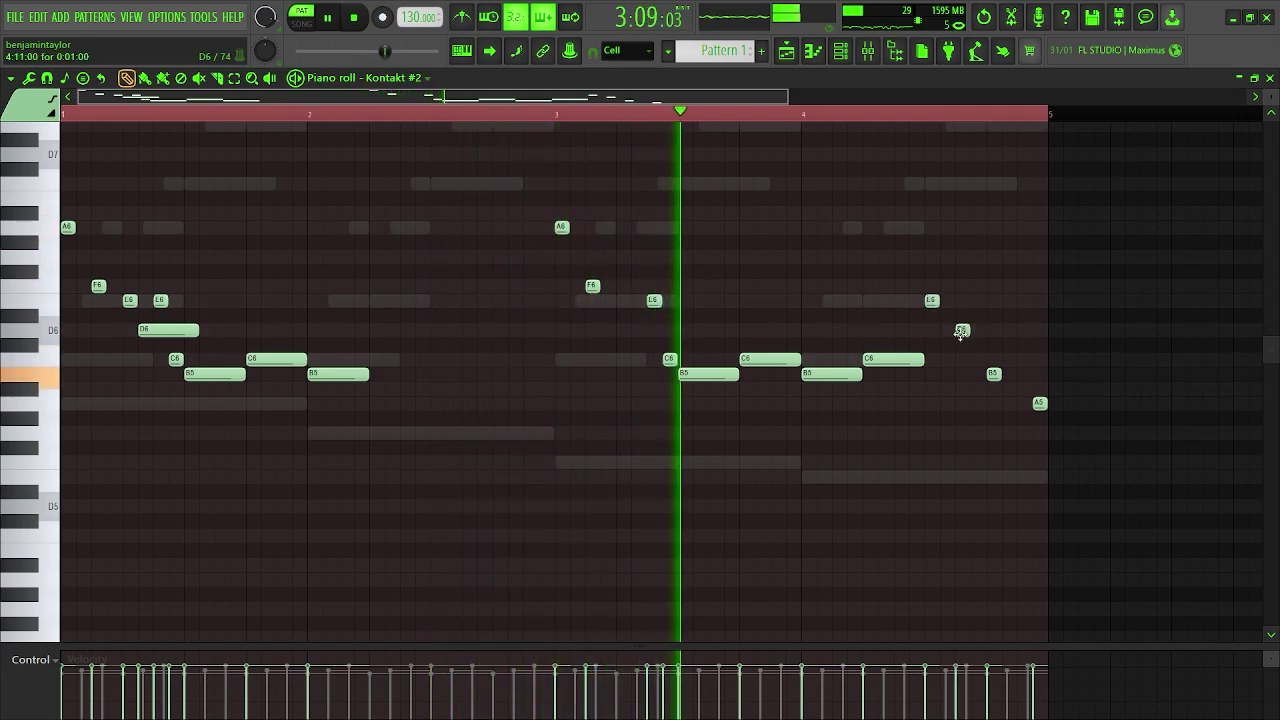
{"action": "left_click_drag", "start_coordinate": [1034, 404], "coordinate": [1017, 406]}
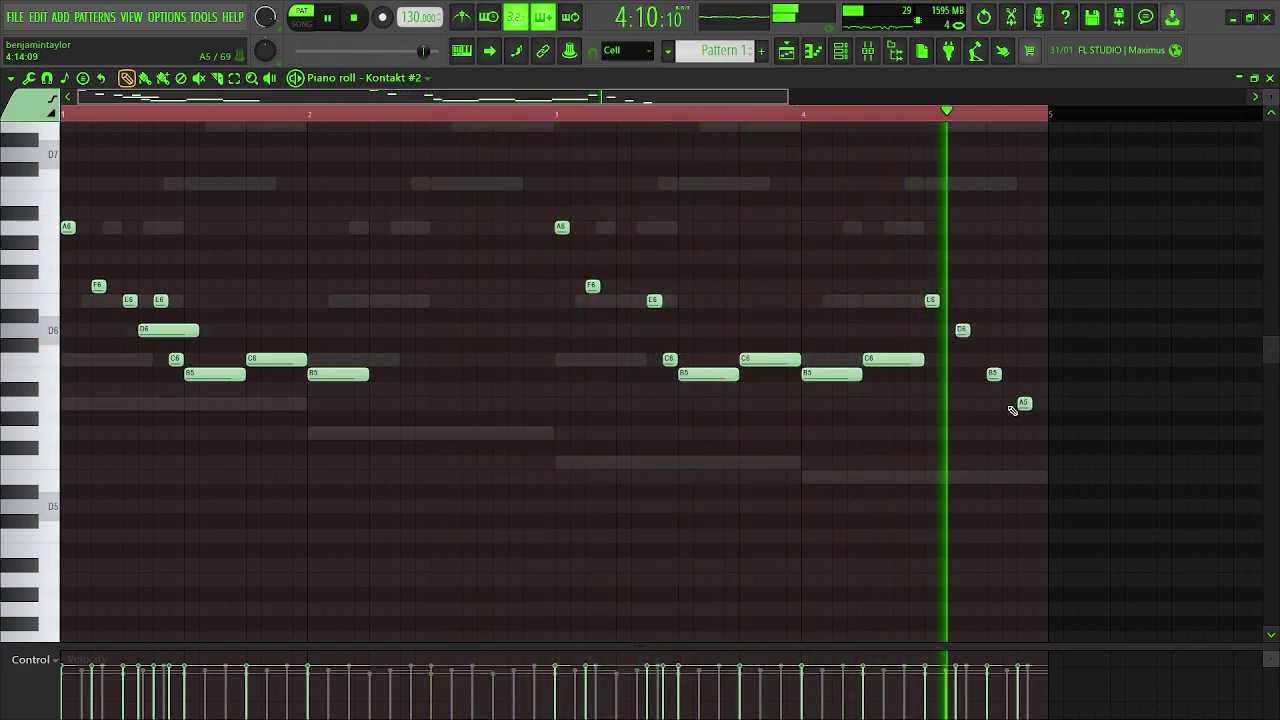
- Play from step 7 of bar 4, add a C6 at step 10 and stretch it to the end of the bar
{"action": "key", "text": "space"}
{"action": "key", "text": "space"}
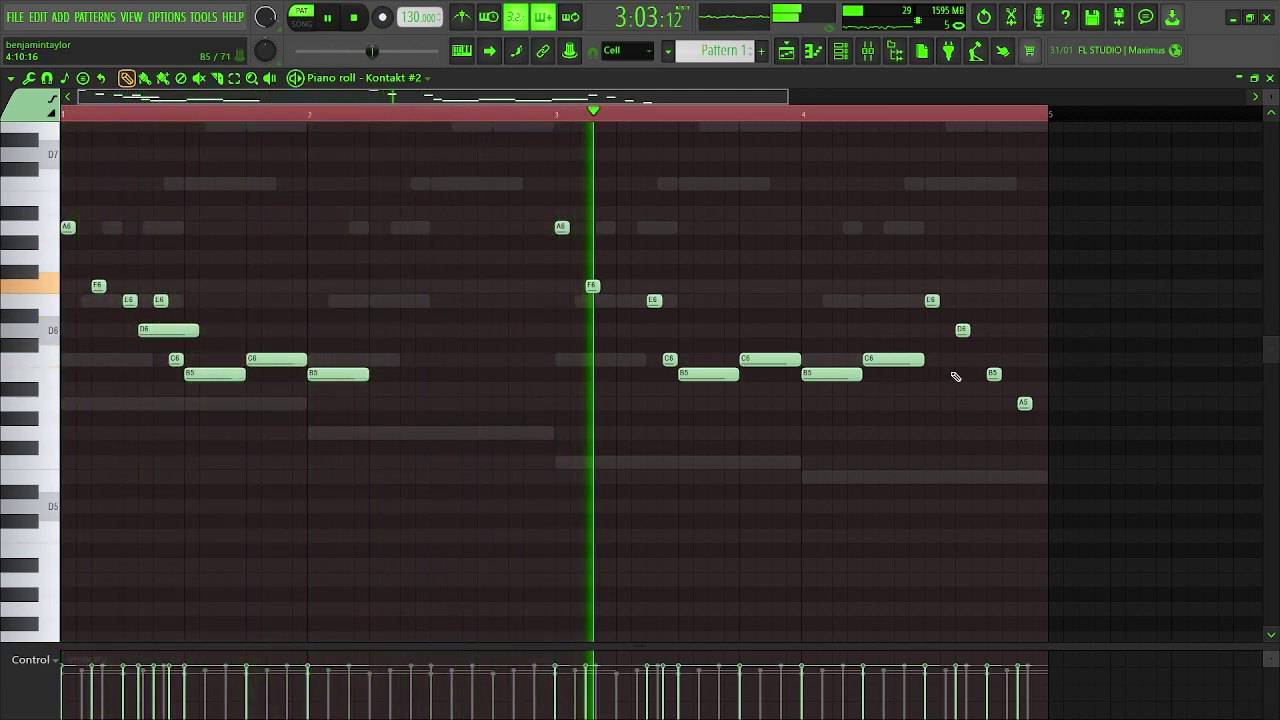
{"action": "left_click", "coordinate": [908, 115]}
{"action": "key", "text": "space"}
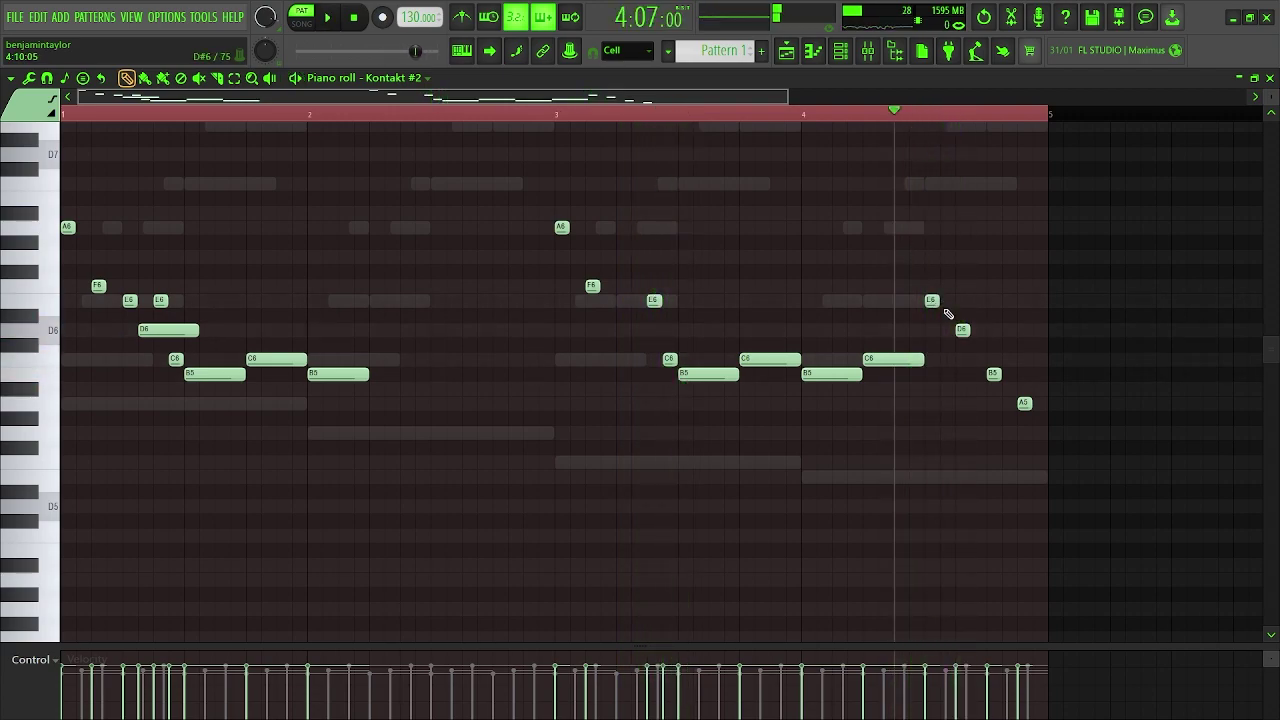
{"action": "key", "text": "space"}
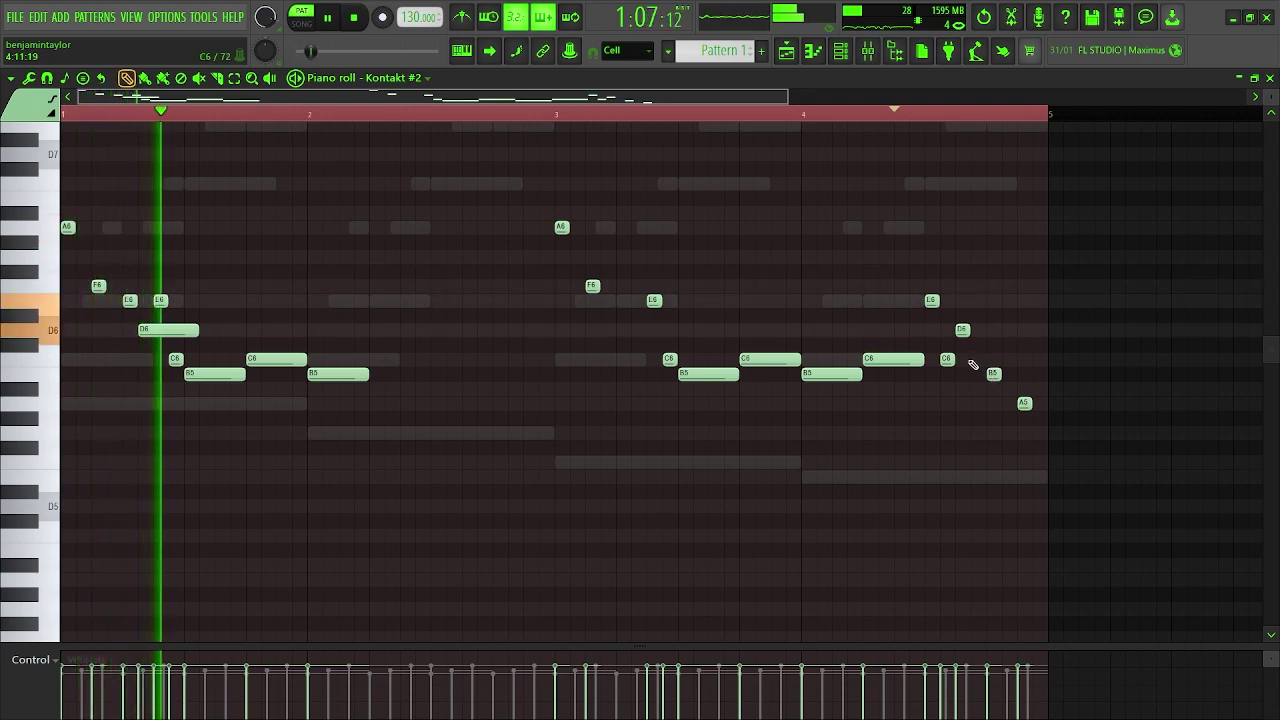
{"action": "key", "text": "space"}
{"action": "key", "text": "space"}
{"action": "left_click_drag", "start_coordinate": [1033, 357], "coordinate": [1047, 358]}
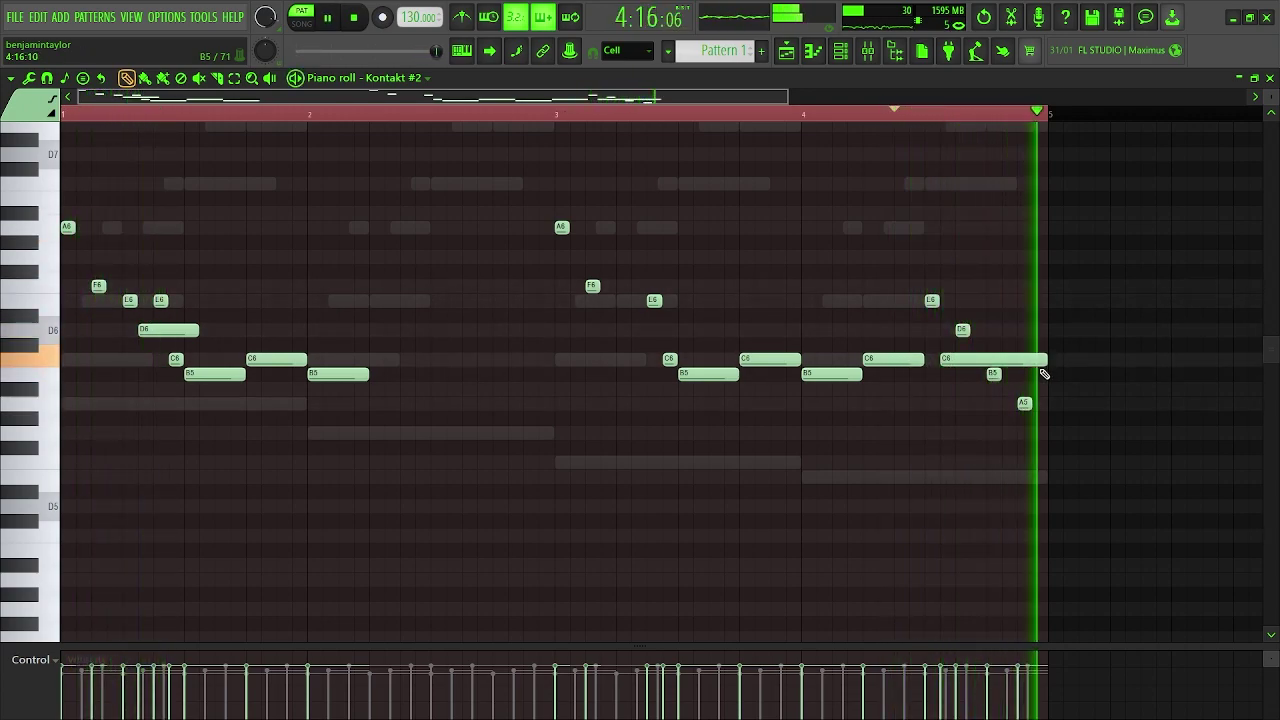
- Stretch bar 4's B5 and A5 to the bar's end, shorten the last C6 to five steps and delete the D6
{"action": "left_click_drag", "start_coordinate": [998, 374], "coordinate": [1051, 410]}
{"action": "left_click_drag", "start_coordinate": [1047, 358], "coordinate": [1003, 336]}
{"action": "key", "text": "space"}
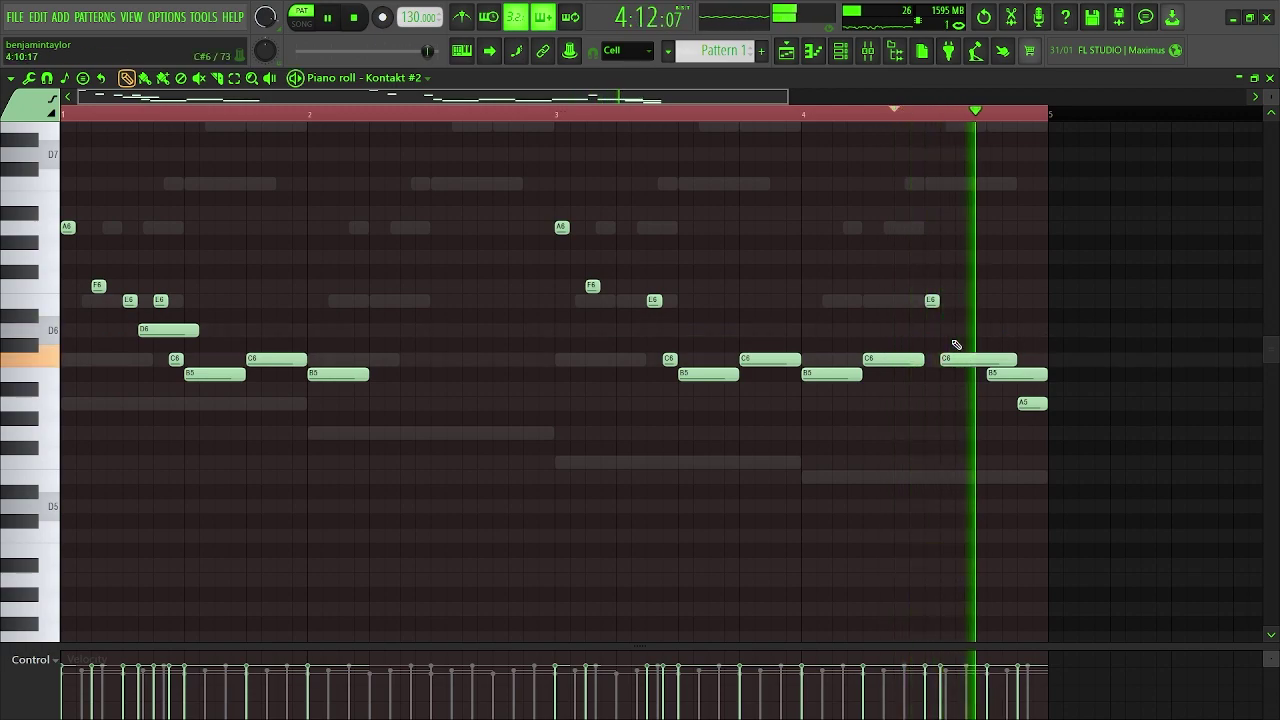
- Shift the last B5 in bar 4 to step 12 and the A5 to step 13, and play the result
{"action": "mouse_move", "coordinate": [997, 377]}
{"action": "left_mouse_down"}
{"action": "mouse_move", "coordinate": [984, 377]}
{"action": "mouse_move", "coordinate": [1010, 409]}
{"action": "mouse_move", "coordinate": [995, 405]}
{"action": "left_mouse_up"}
{"action": "key", "text": "space"}
{"action": "key", "text": "space"}
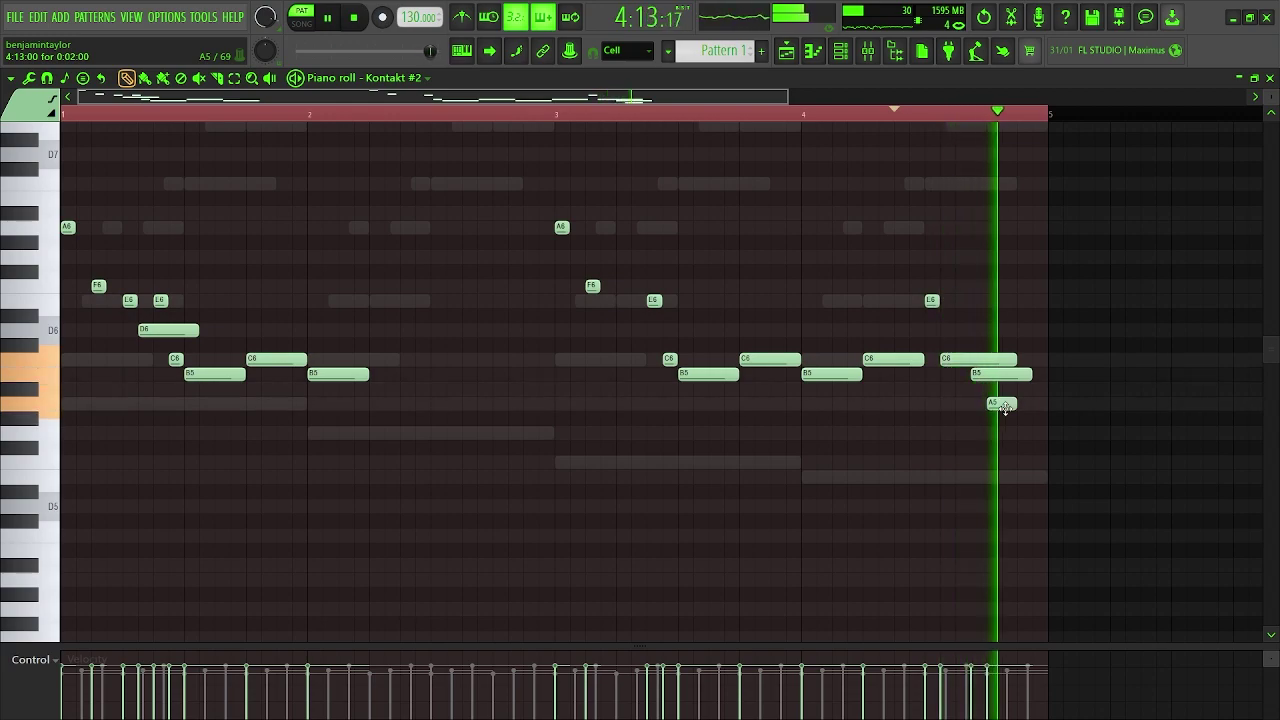
- Try a two-step E5 at step 15 of bar 4 and delete it after listening
{"action": "left_click", "coordinate": [1020, 434]}
{"action": "key", "text": "space"}
{"action": "left_click_drag", "start_coordinate": [1028, 468], "coordinate": [1027, 474]}
{"action": "key", "text": "space"}
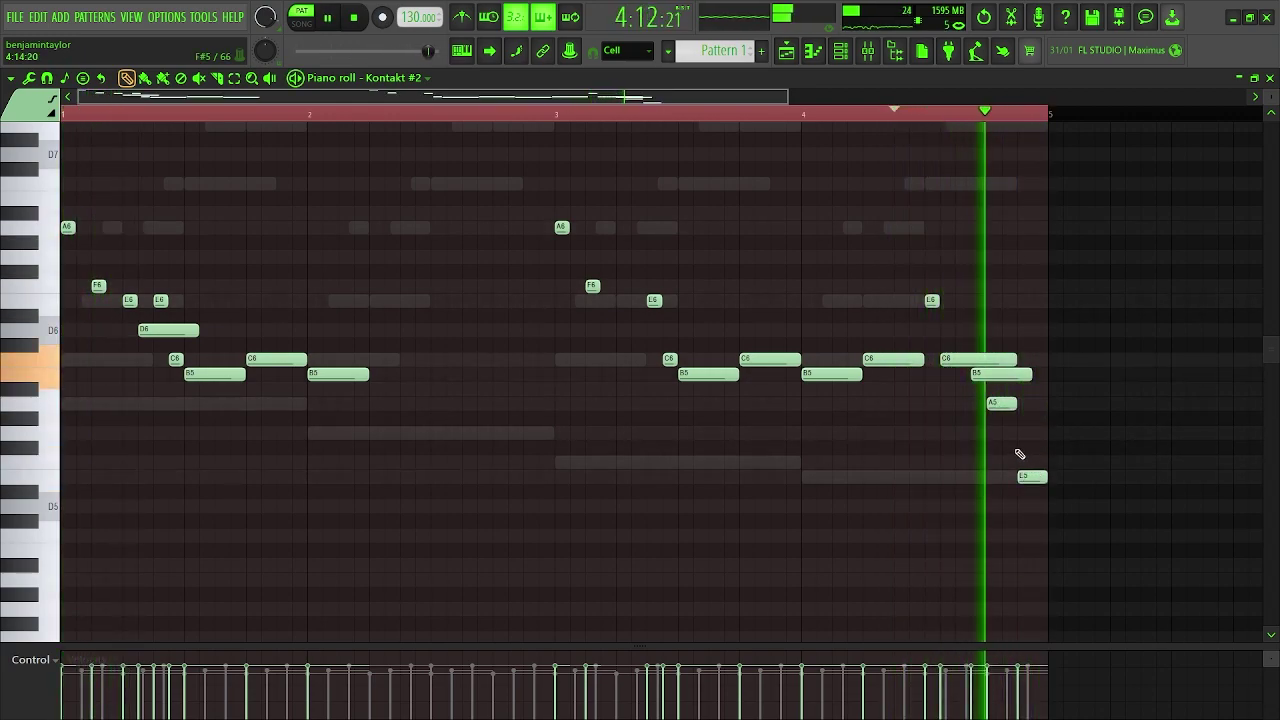
{"action": "right_click", "coordinate": [1027, 474]}
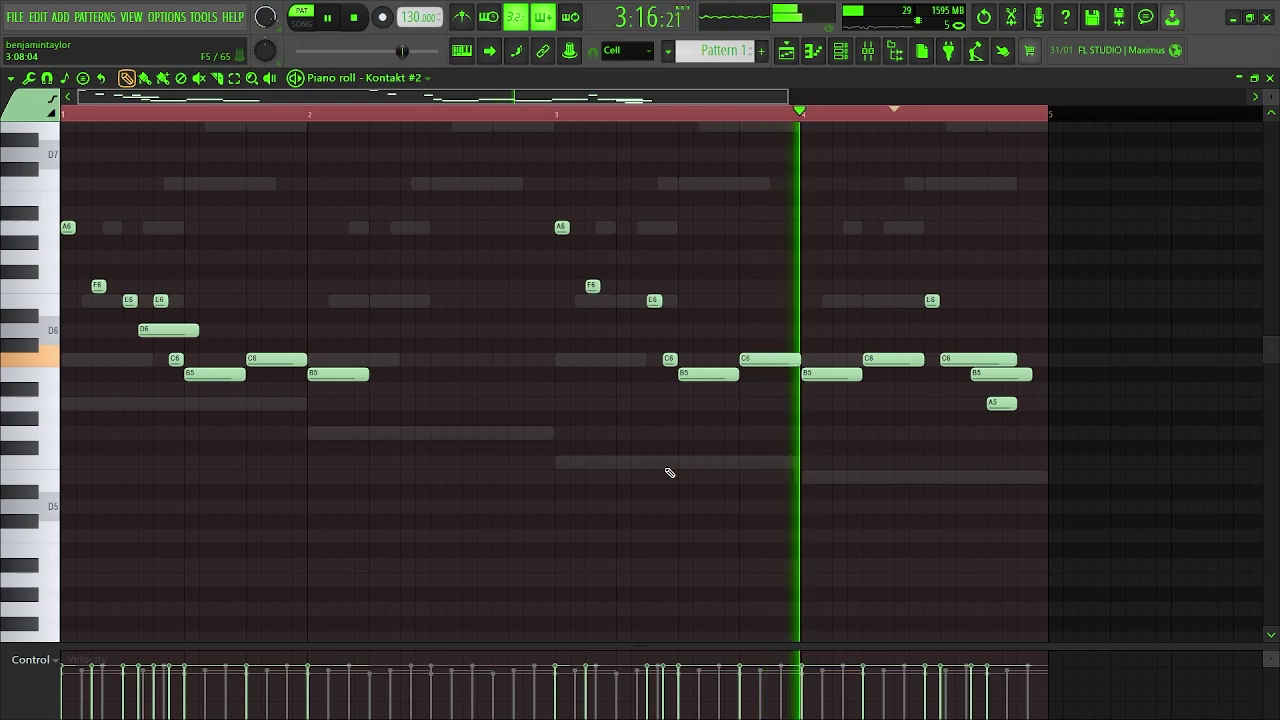
- Move bar 4's E6 to step 7 and add one-step D6 and E6 notes at steps 8 and 9
{"action": "left_click_drag", "start_coordinate": [930, 300], "coordinate": [898, 302]}
{"action": "left_click", "coordinate": [914, 330]}
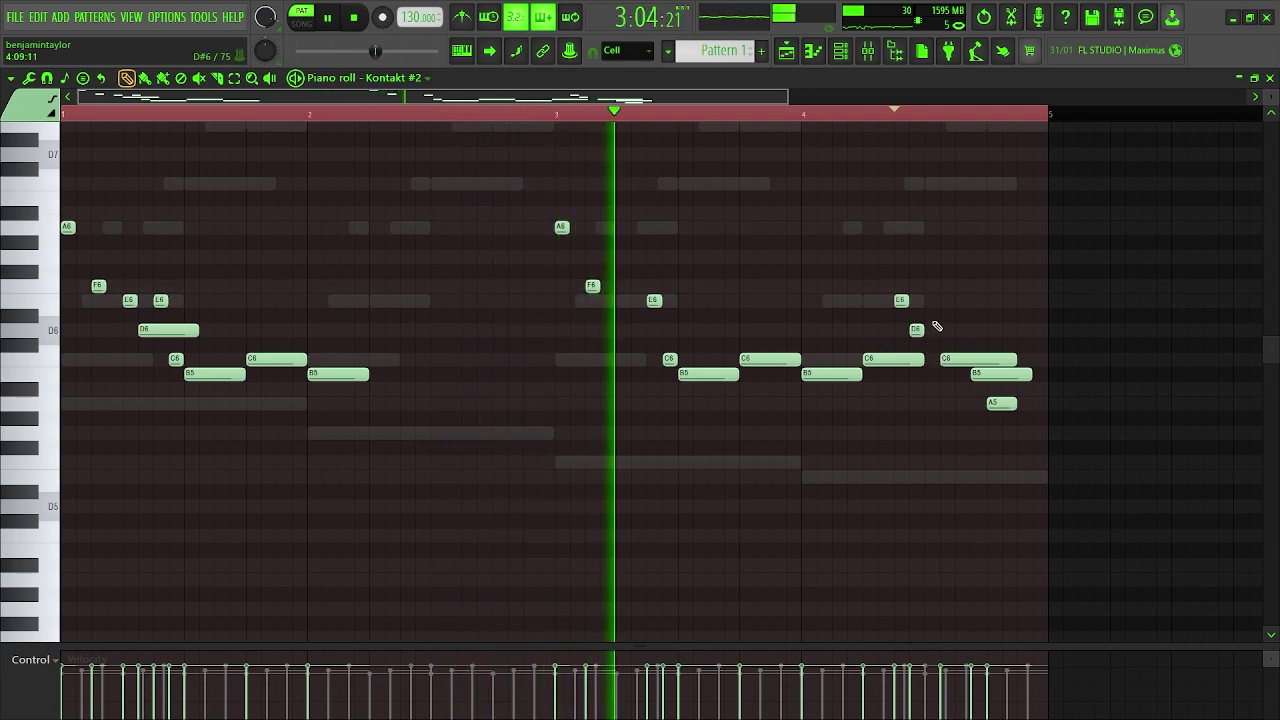
{"action": "left_click", "coordinate": [931, 300]}
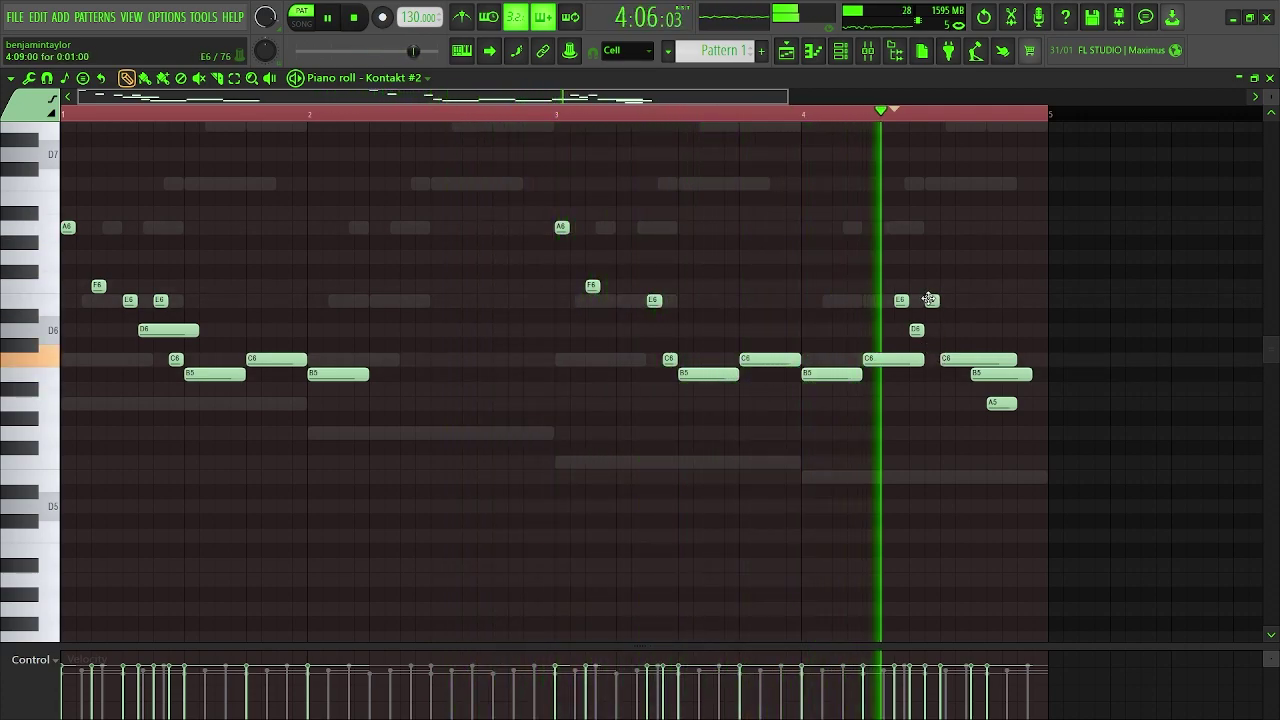
{"action": "key", "text": "space"}
{"action": "key", "text": "space"}
- Delete bar 4's closing C6, B5 and A5, lengthen the last E6 to four steps, and add a four-step D6 at step 13
{"action": "right_click", "coordinate": [970, 358]}
{"action": "key", "text": "space"}
{"action": "key", "text": "space"}
{"action": "key", "text": "space"}
{"action": "key", "text": "space"}
{"action": "left_click_drag", "start_coordinate": [940, 301], "coordinate": [1002, 326]}
{"action": "left_click", "coordinate": [993, 341]}
{"action": "key", "text": "space"}
{"action": "key", "text": "space"}
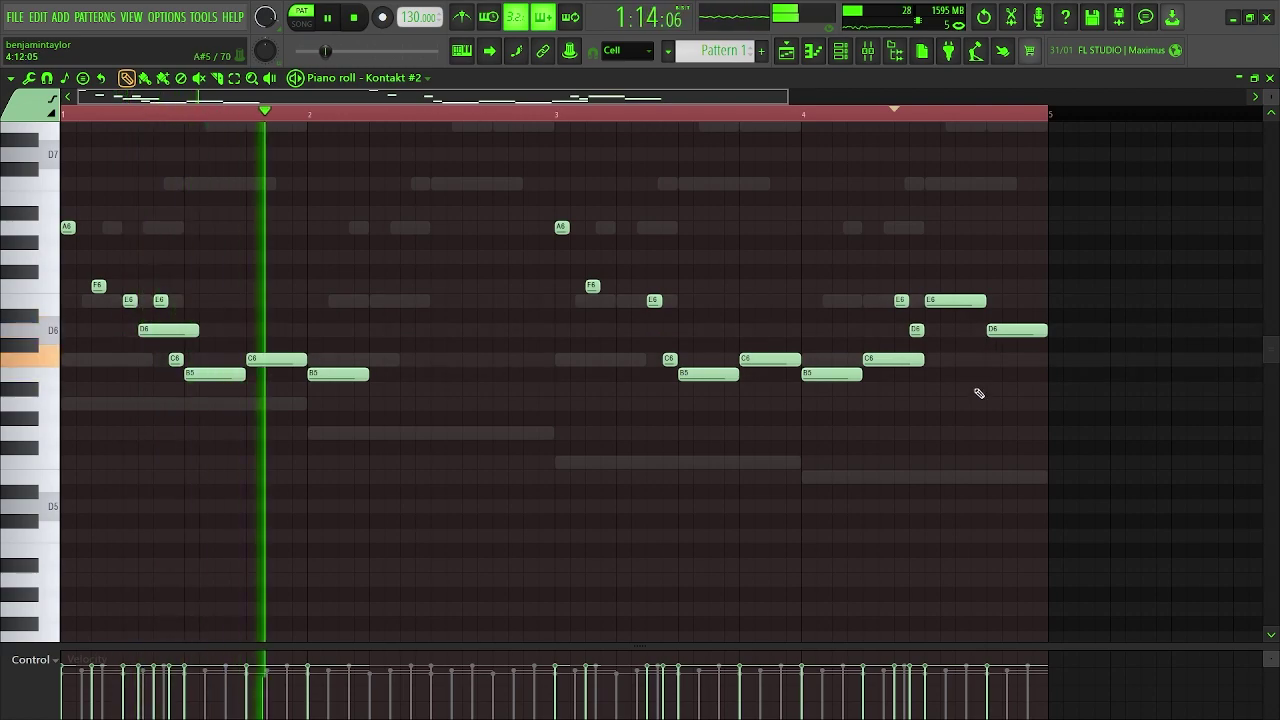
- Close the piano roll and split Pattern 1 by channel in the playlist
{"action": "left_click", "coordinate": [1269, 79]}
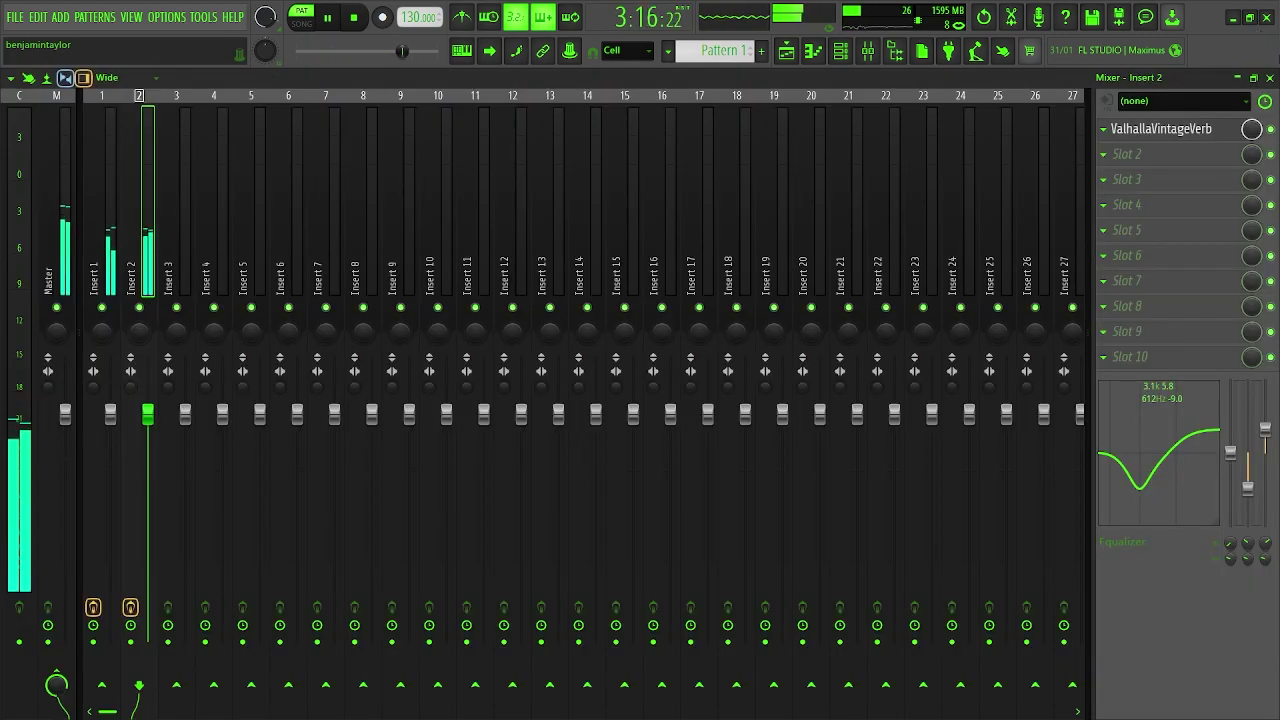
{"action": "right_click", "coordinate": [54, 140]}
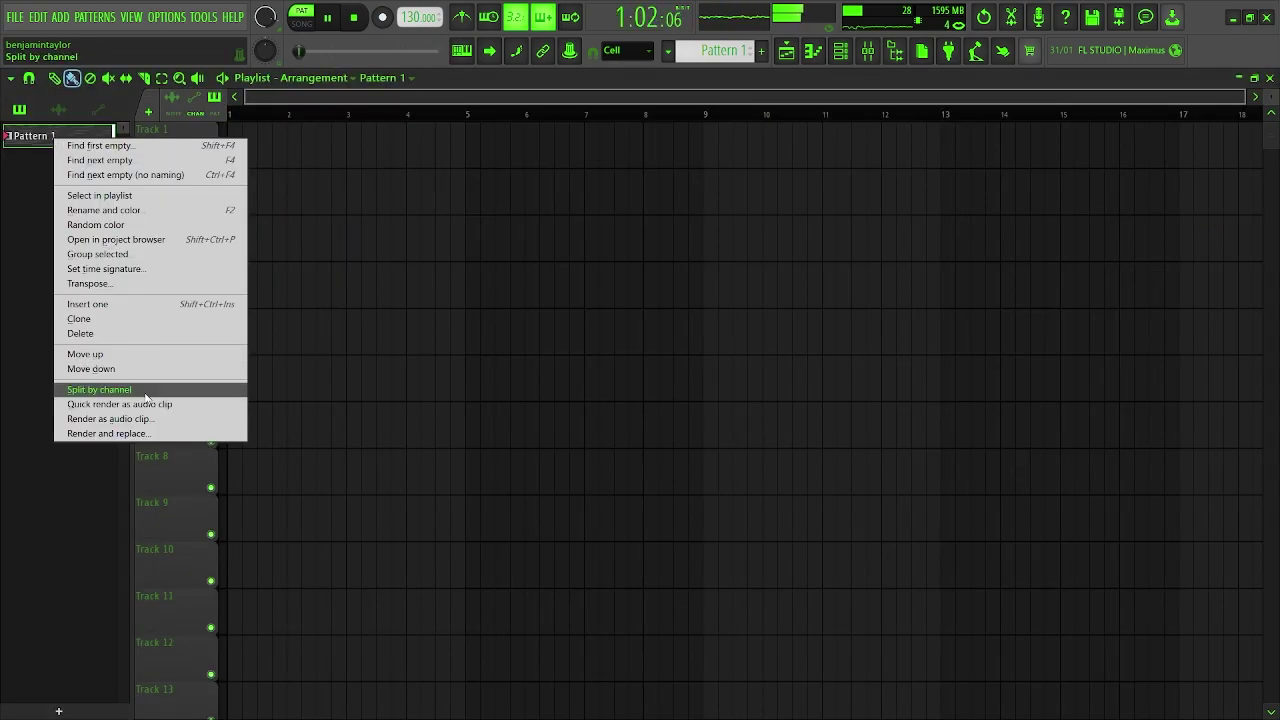
{"action": "left_click", "coordinate": [99, 389]}
- Place the Kontakt #2 pattern at bar 1 on Track 1 and replace it with a rendered audio clip
{"action": "left_click", "coordinate": [289, 160]}
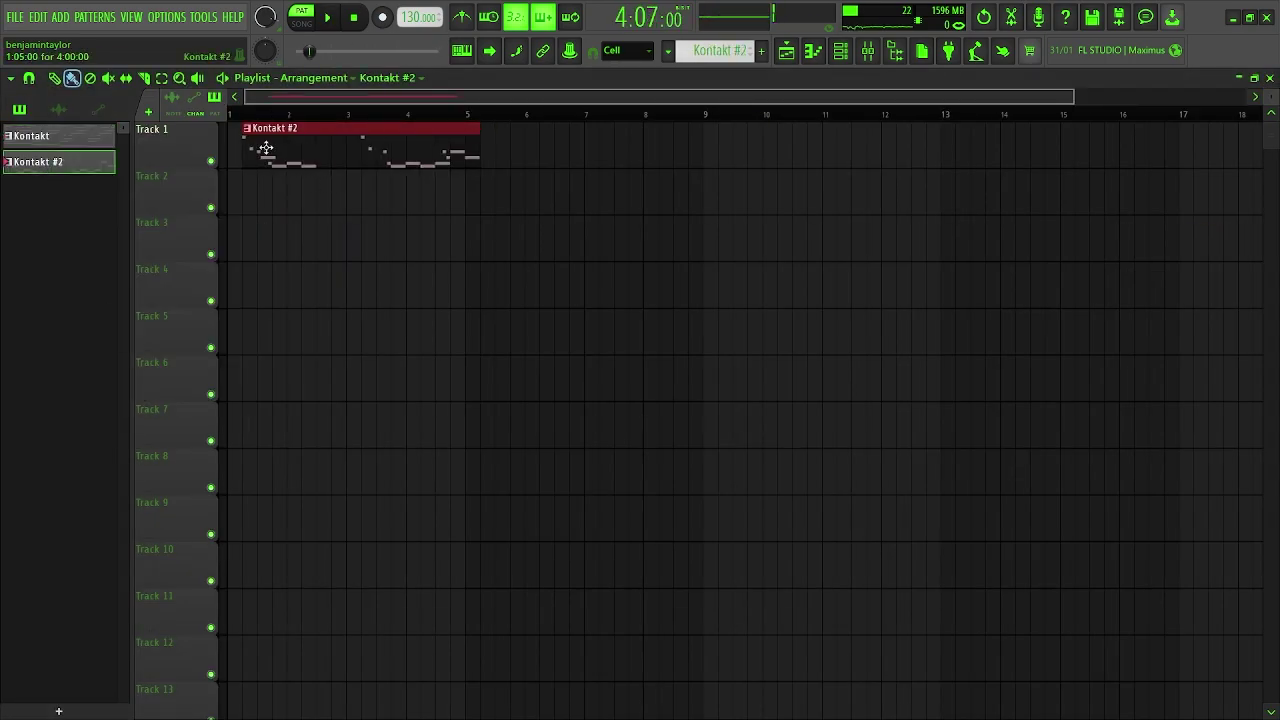
{"action": "right_click", "coordinate": [273, 141]}
{"action": "left_click", "coordinate": [239, 151]}
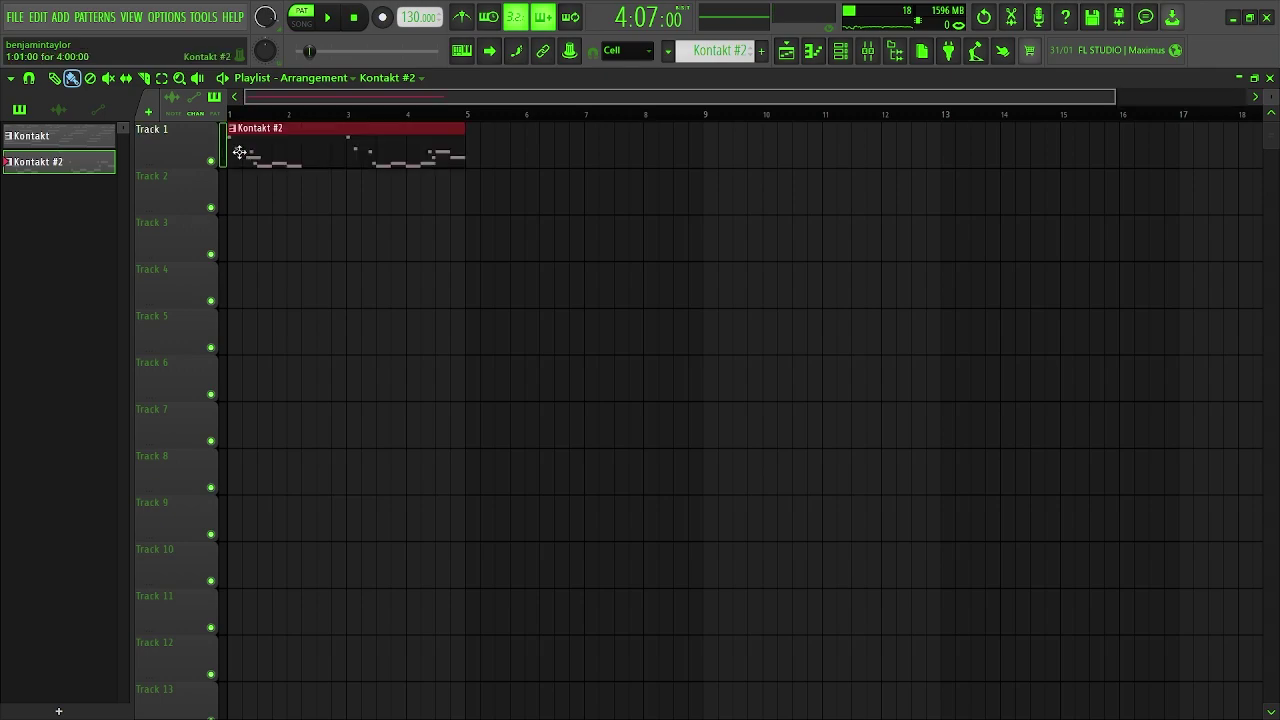
{"action": "left_click", "coordinate": [668, 51]}
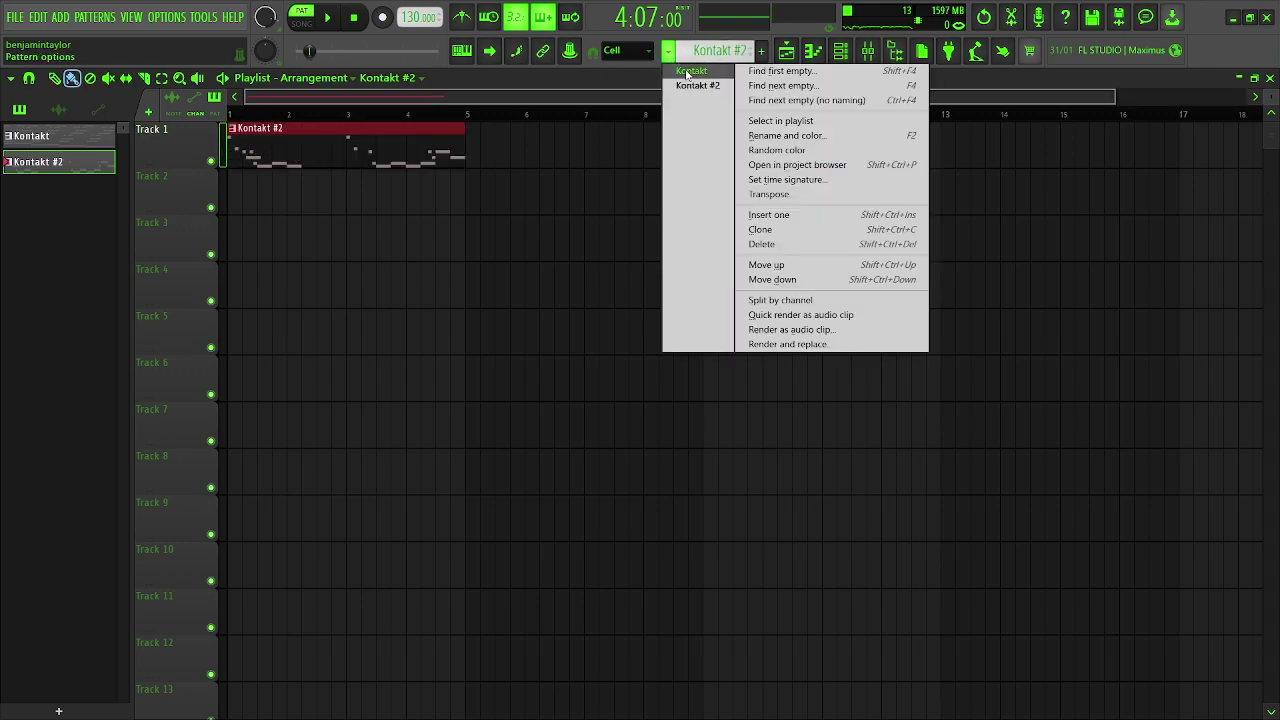
{"action": "left_click", "coordinate": [786, 344]}
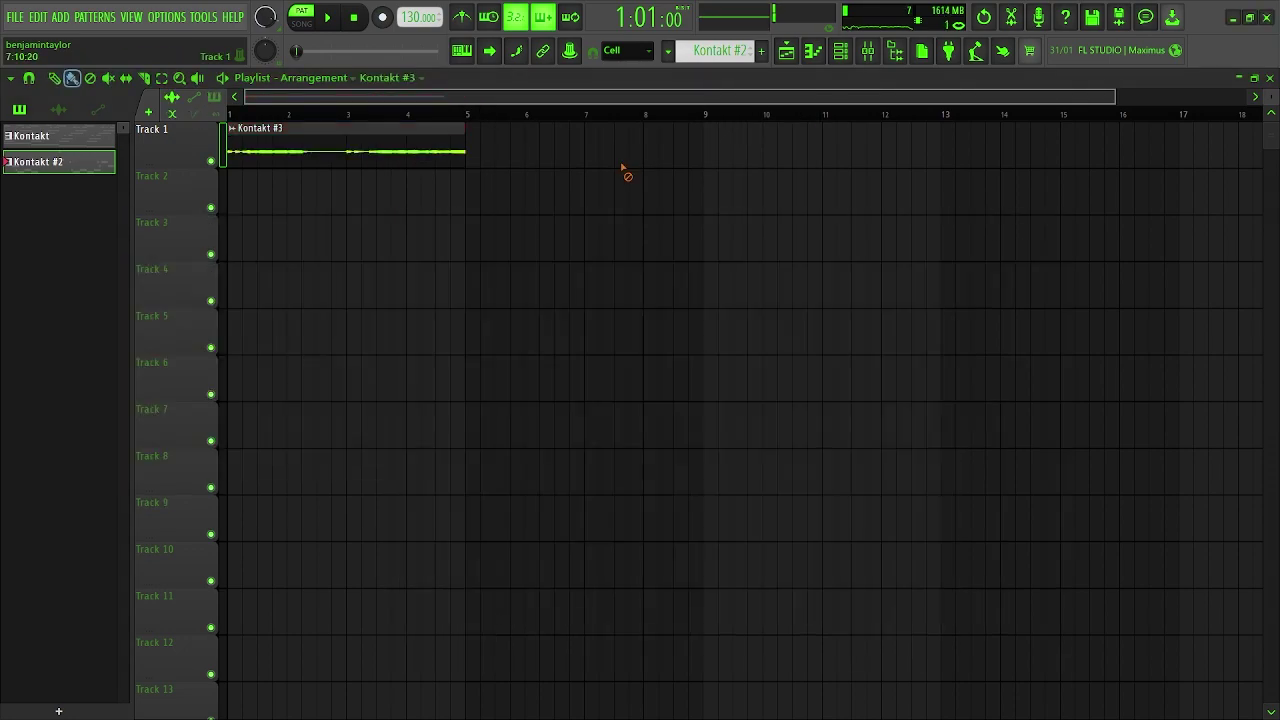
- Open the rendered Kontakt #3 clip in a new Fruity Slicer channel, slice it by beat, and raise the slicer's attack slightly
{"action": "double_click", "coordinate": [271, 138]}
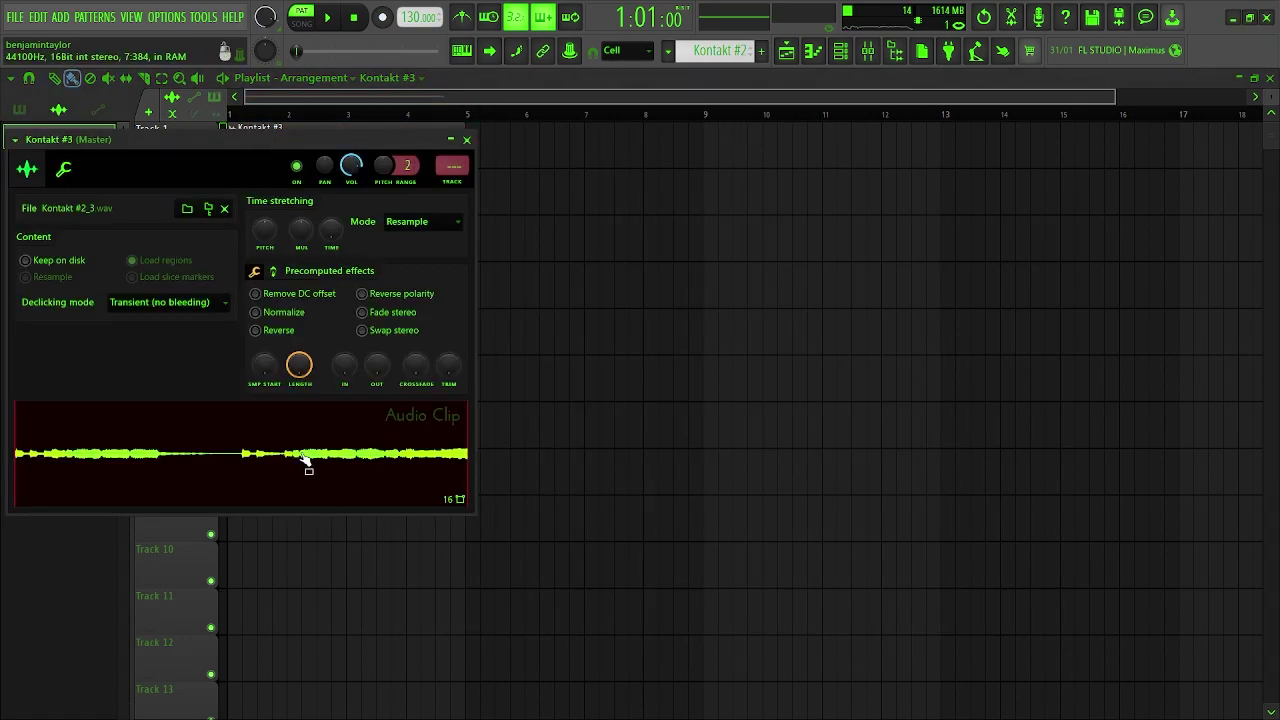
{"action": "right_click", "coordinate": [342, 460]}
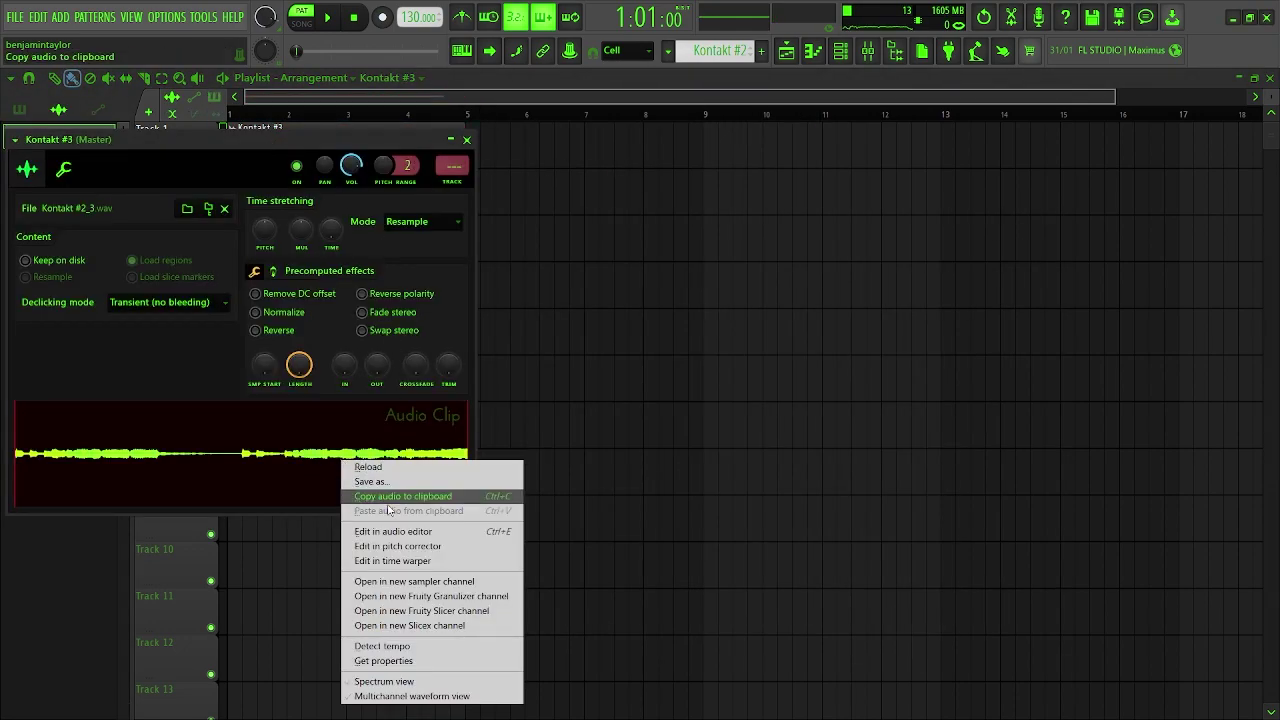
{"action": "left_click", "coordinate": [425, 612]}
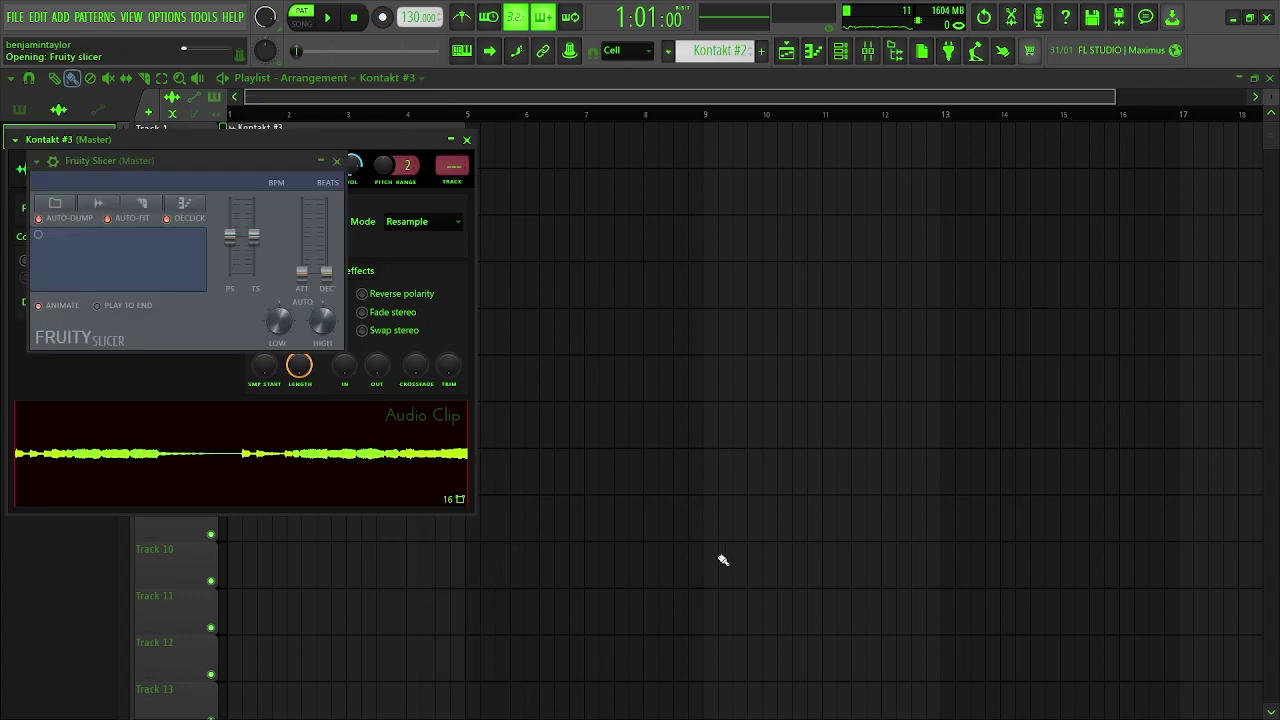
{"action": "left_click", "coordinate": [150, 205]}
{"action": "left_click", "coordinate": [172, 364]}
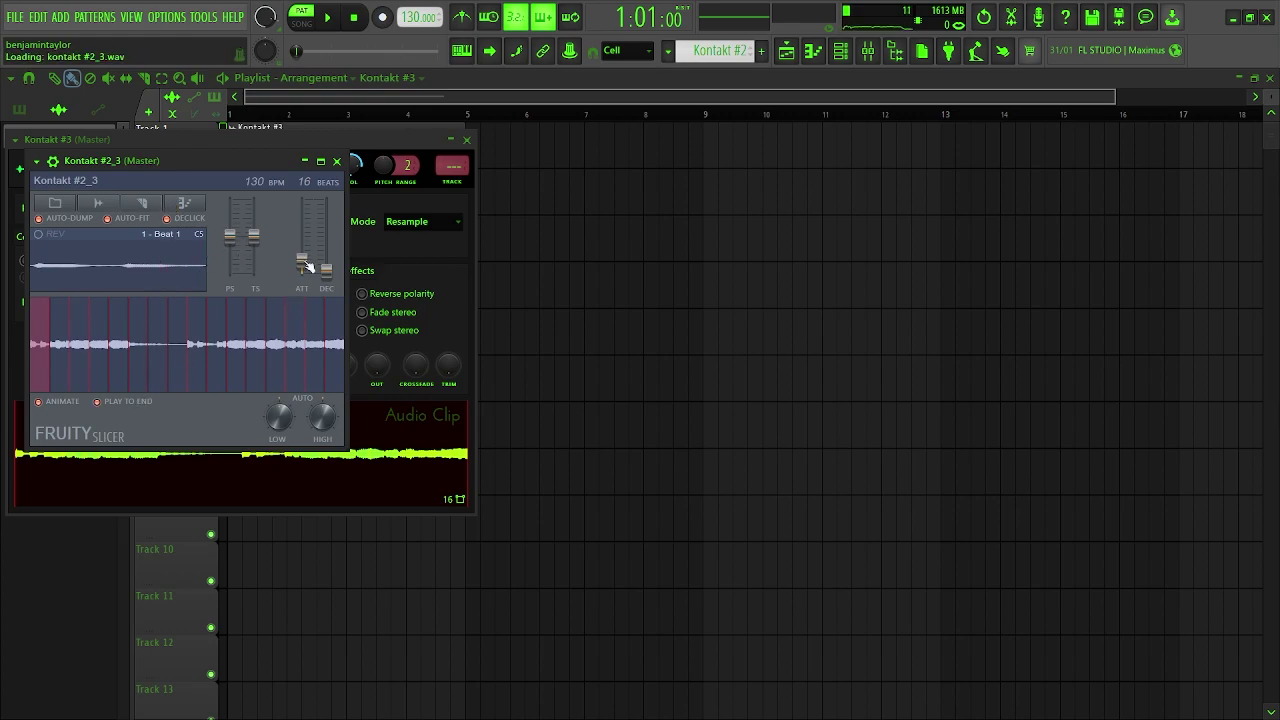
{"action": "right_click", "coordinate": [966, 386]}
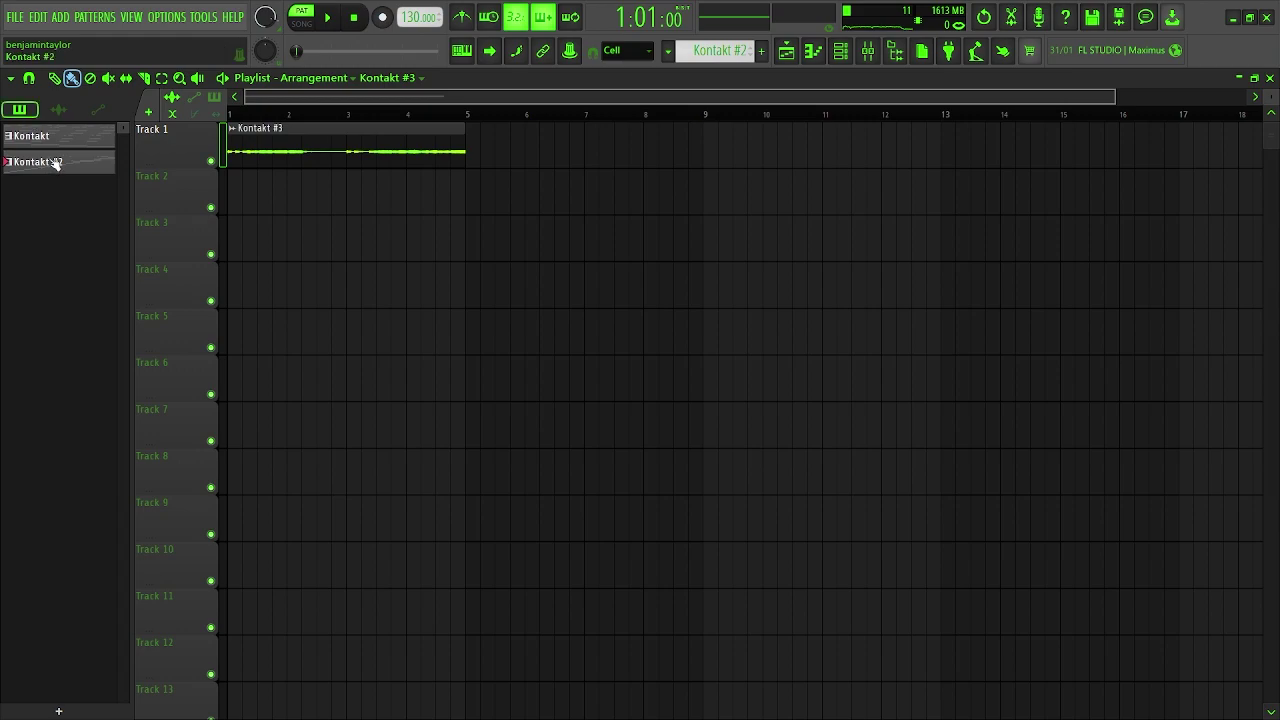
- Remove the audio clip from the playlist and place the Kontakt pattern on Track 1 and Kontakt #2 on Track 2, both at bar 1
{"action": "right_click", "coordinate": [284, 141]}
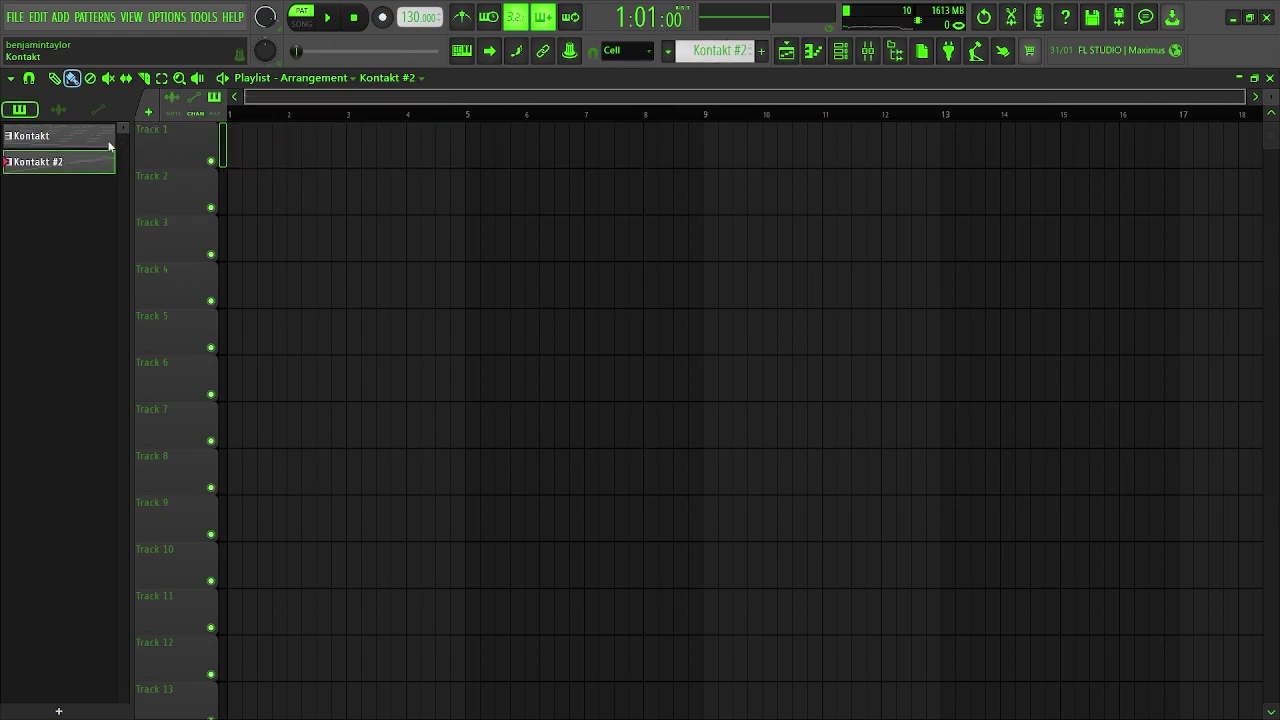
{"action": "left_click_drag", "start_coordinate": [95, 136], "coordinate": [231, 141]}
- Mute the original Kontakt #2 channel in the channel rack and switch playback to song mode
{"action": "left_click", "coordinate": [836, 55]}
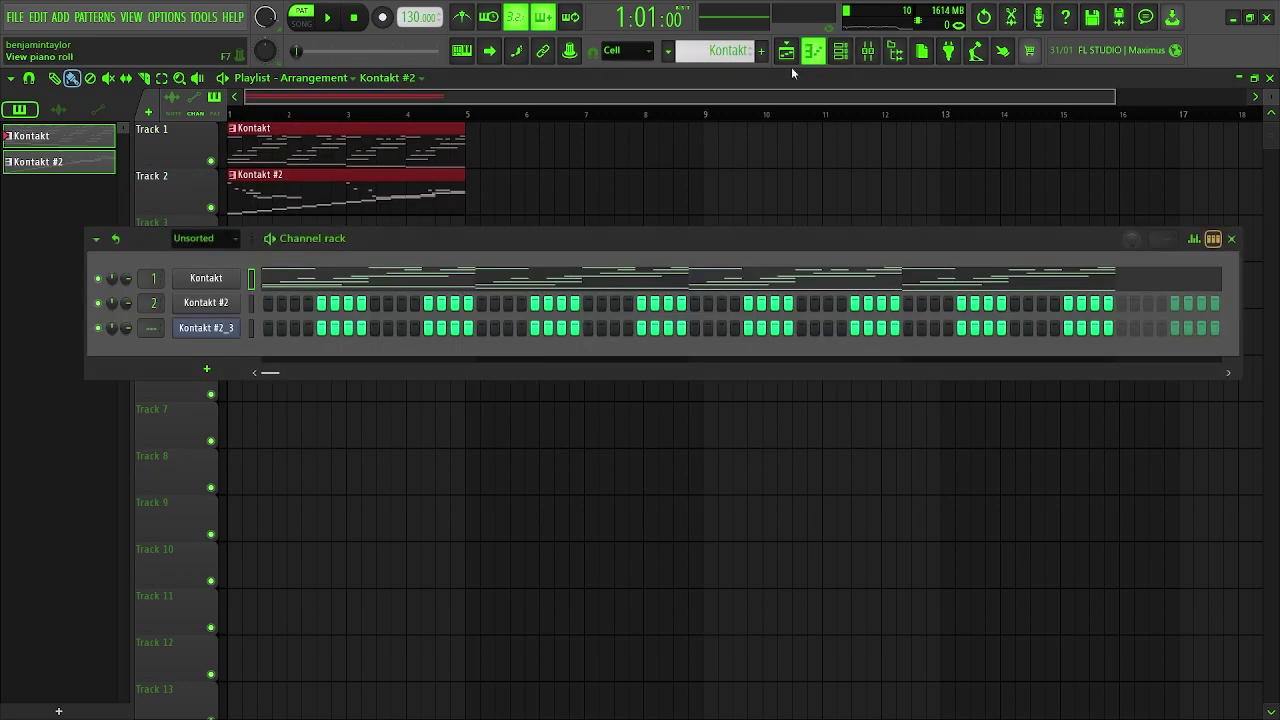
{"action": "double_click", "coordinate": [329, 181]}
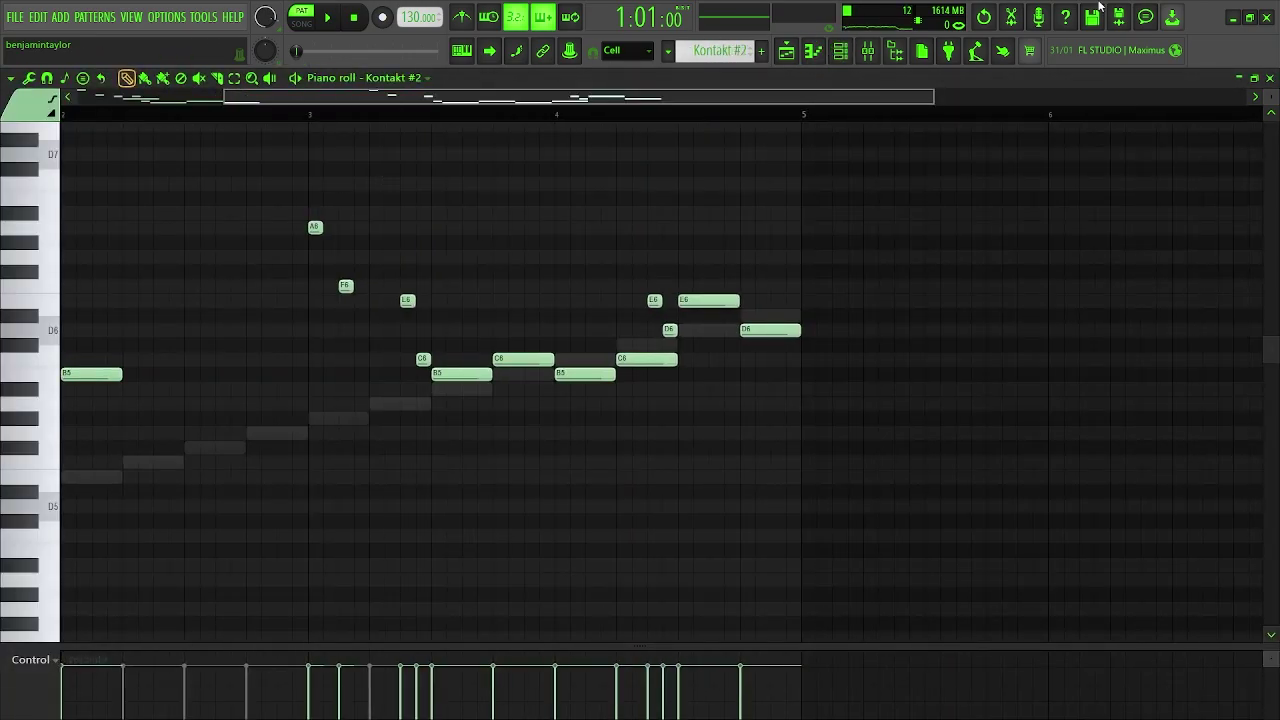
{"action": "left_click", "coordinate": [1269, 77]}
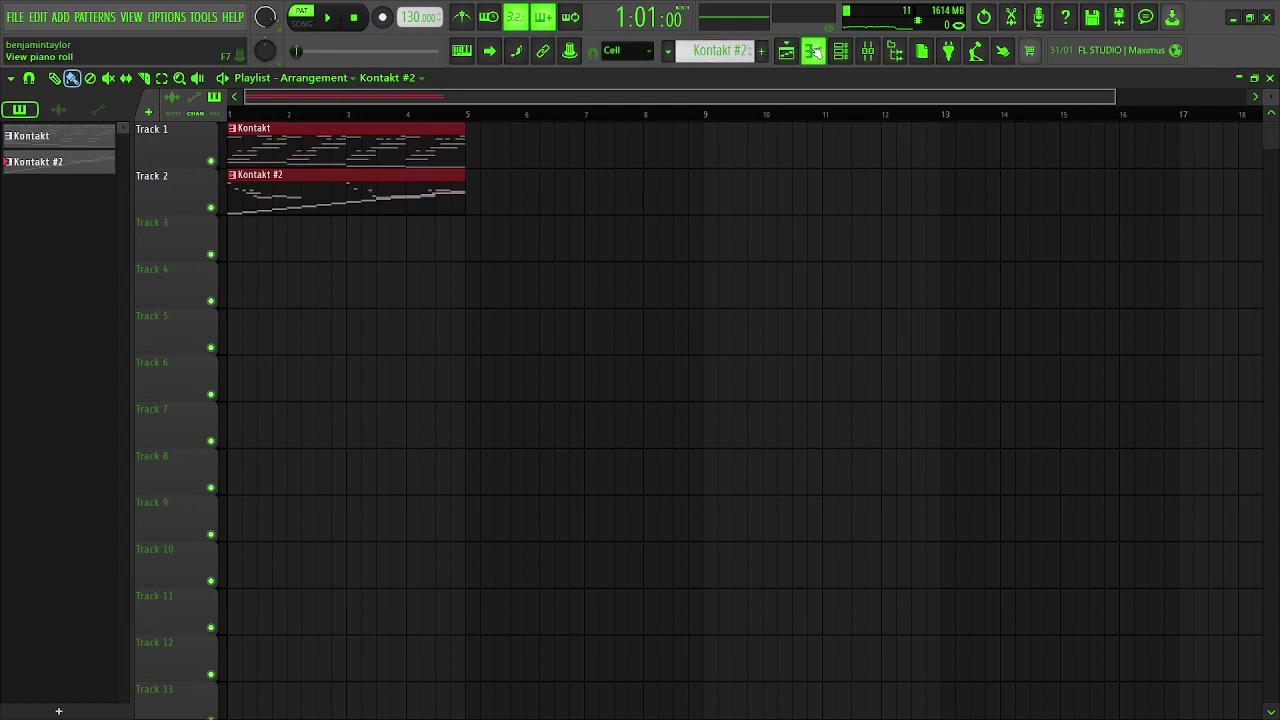
{"action": "left_click", "coordinate": [839, 52]}
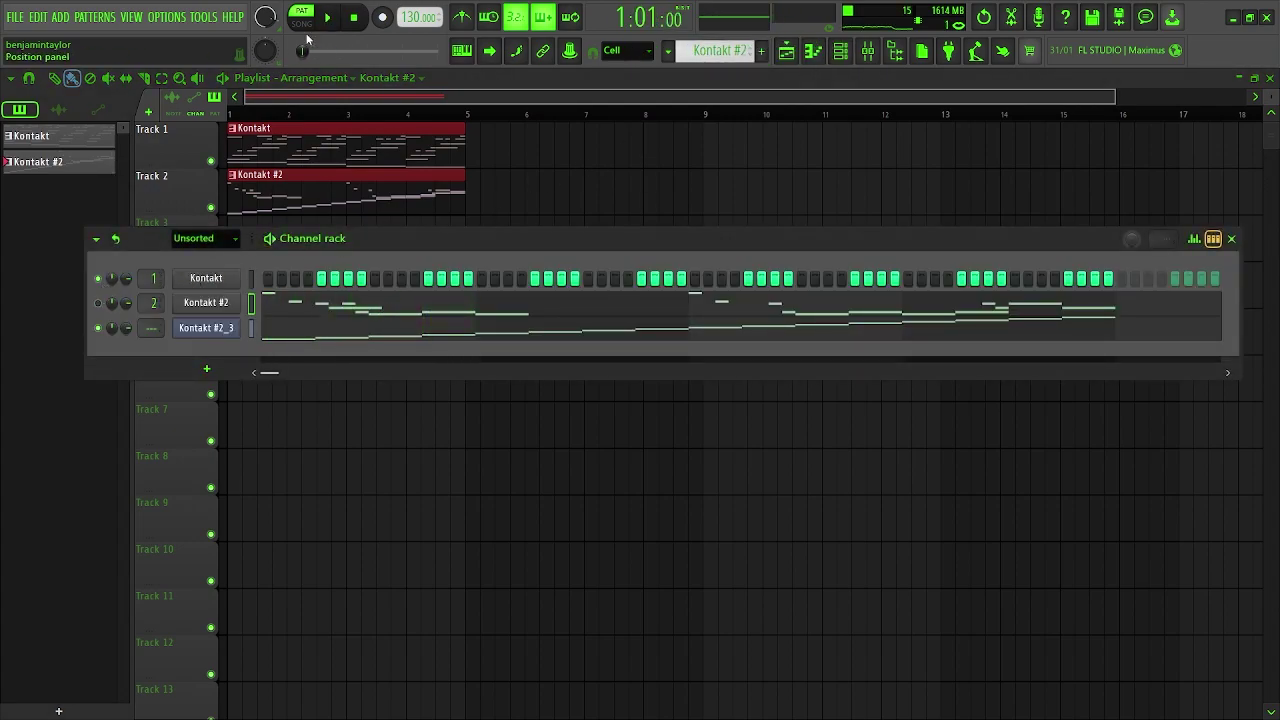
{"action": "key", "text": "space"}
- Open the Kontakt #2_3 slicer channel's notes and delete the automatically generated slice sequence
{"action": "left_click", "coordinate": [314, 336]}
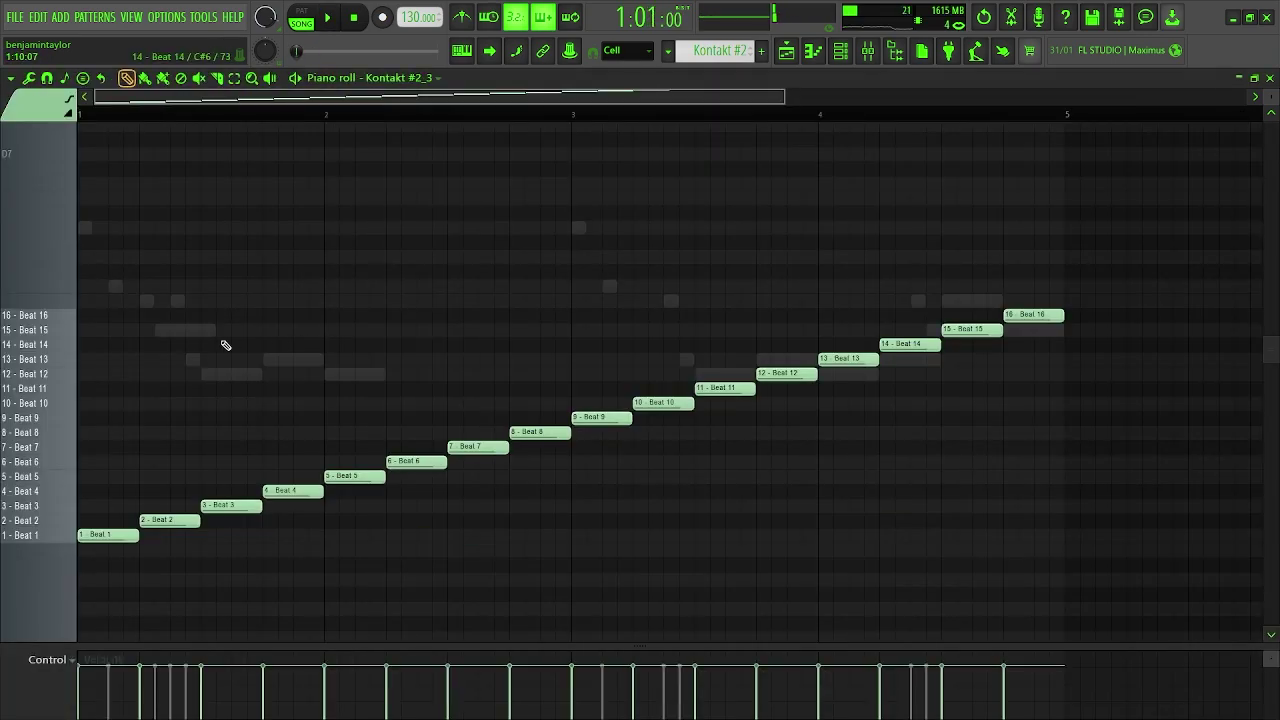
{"action": "scroll", "coordinate": [244, 452], "scroll_direction": "down", "scroll_amount": 3}
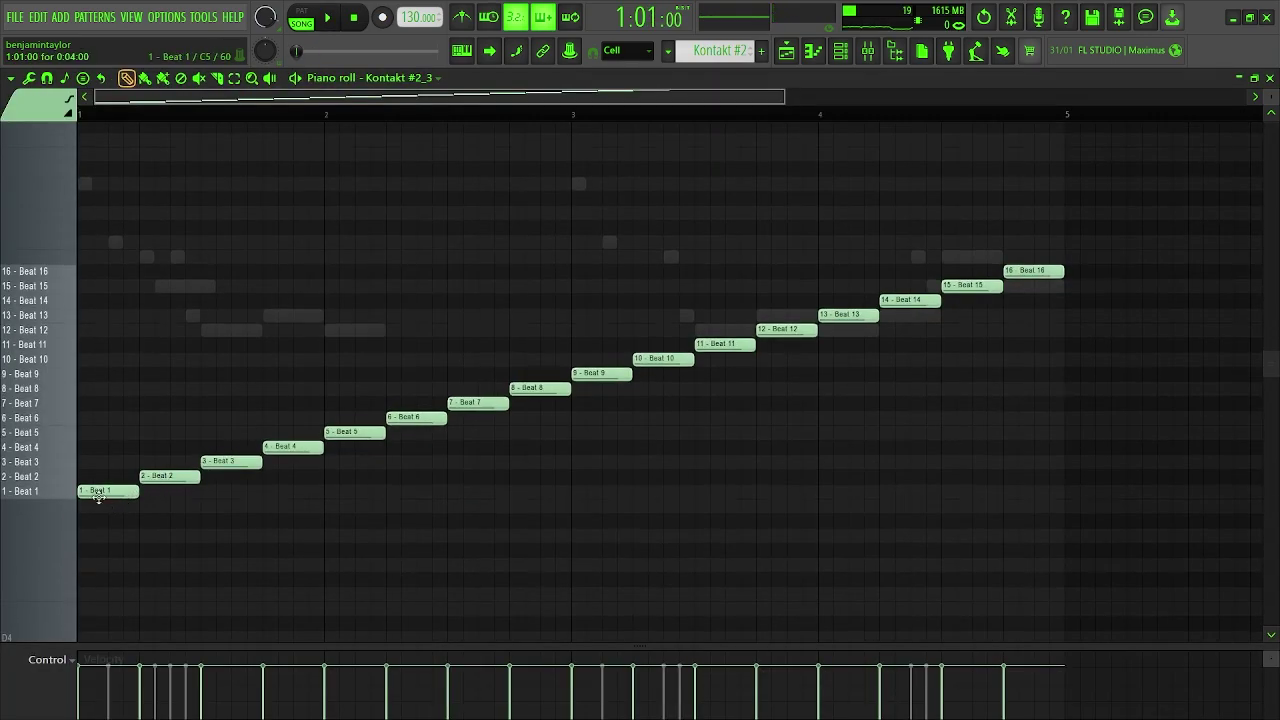
{"action": "key", "text": "ctrl+a"}
{"action": "key", "text": "Delete"}
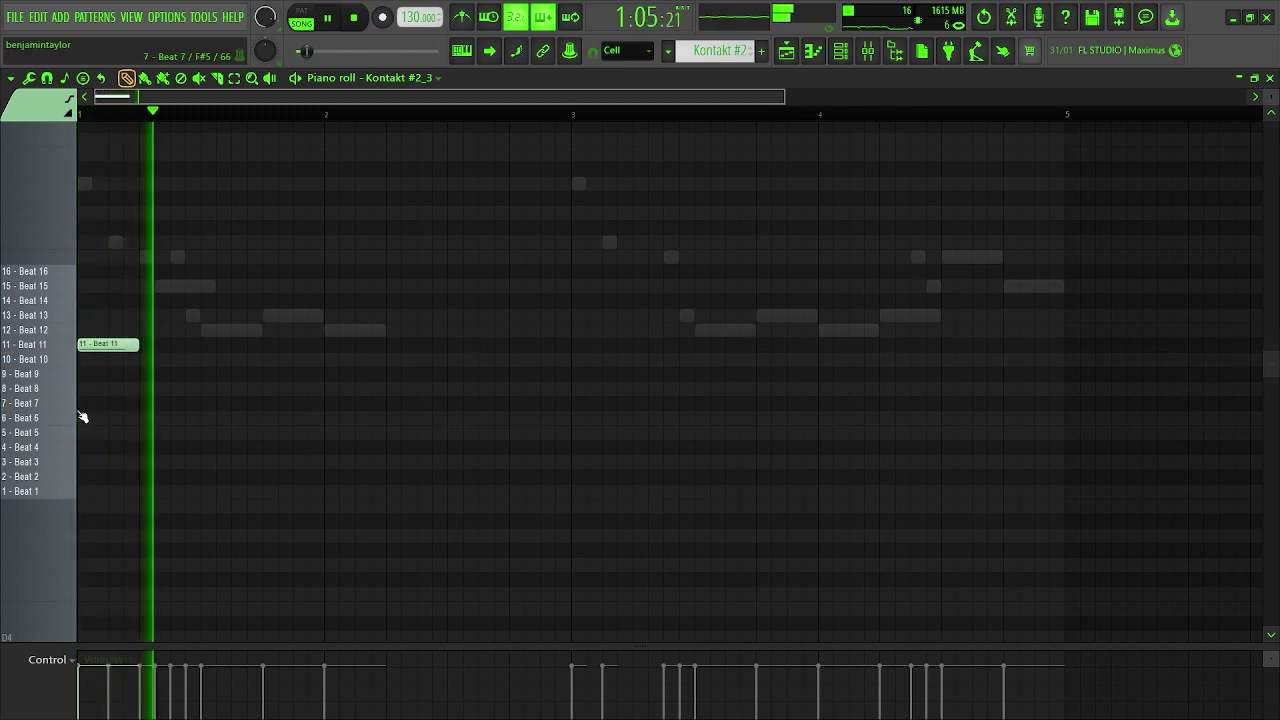
- Fill bar 1 with four-step slice notes in the order Beat 11, Beat 12, Beat 2 and Beat 15, auditioning against the loop
{"action": "key", "text": "space"}
{"action": "scroll", "coordinate": [210, 357], "scroll_direction": "up", "scroll_amount": 3, "text": "ctrl"}
{"action": "key", "text": "space"}
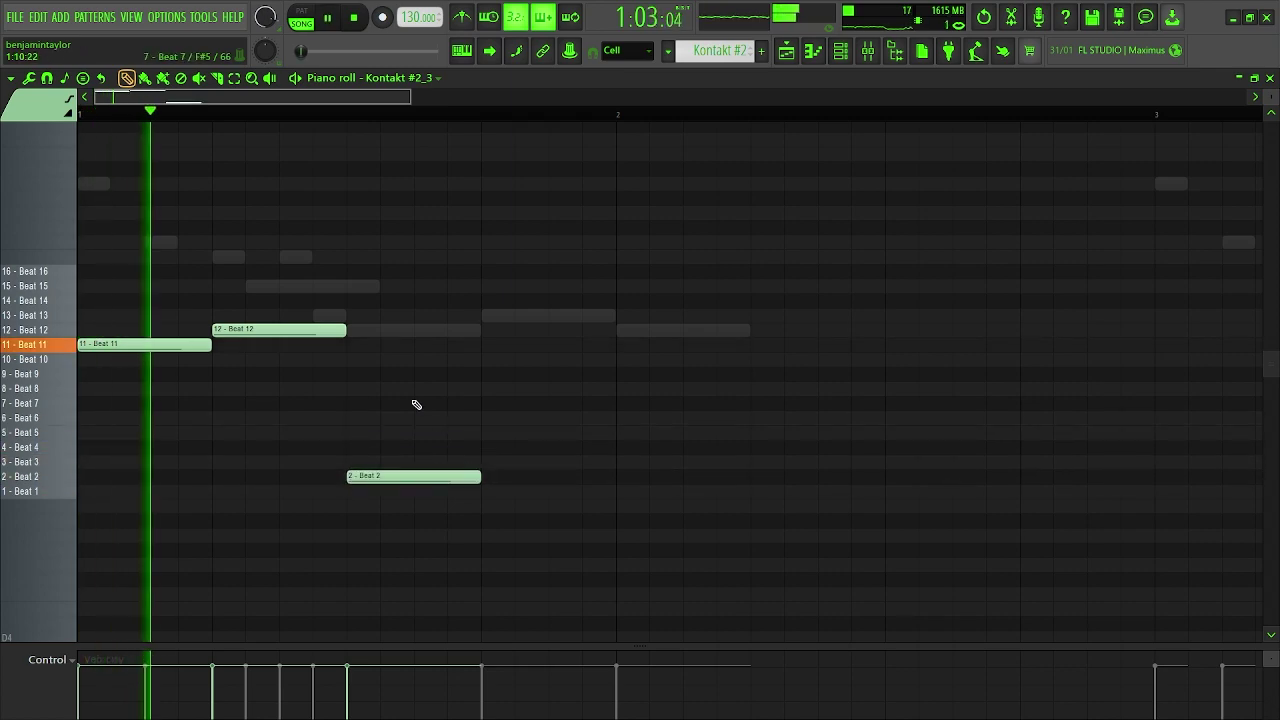
{"action": "left_click", "coordinate": [485, 389]}
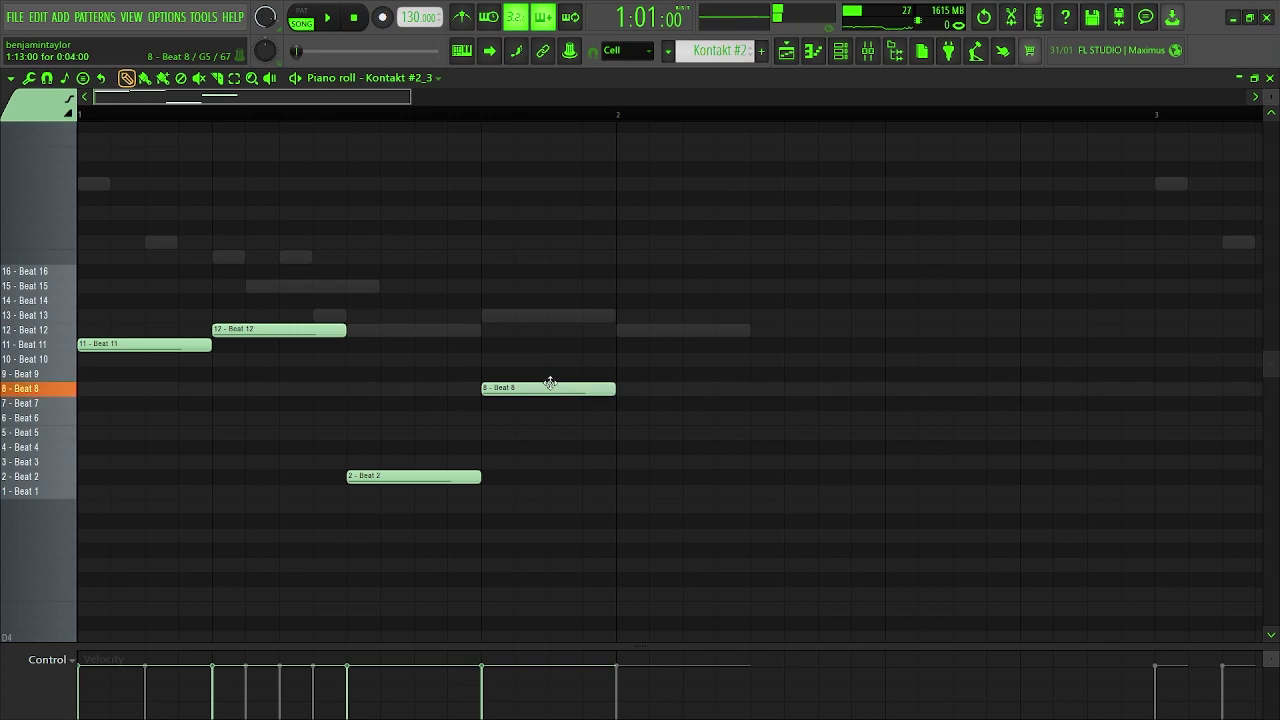
{"action": "left_click", "coordinate": [619, 316]}
{"action": "right_click", "coordinate": [733, 317]}
- Duplicate bar 1's four-slice sequence into bars 2, 3 and 4, and deselect the notes
{"action": "key", "text": "ctrl+b"}
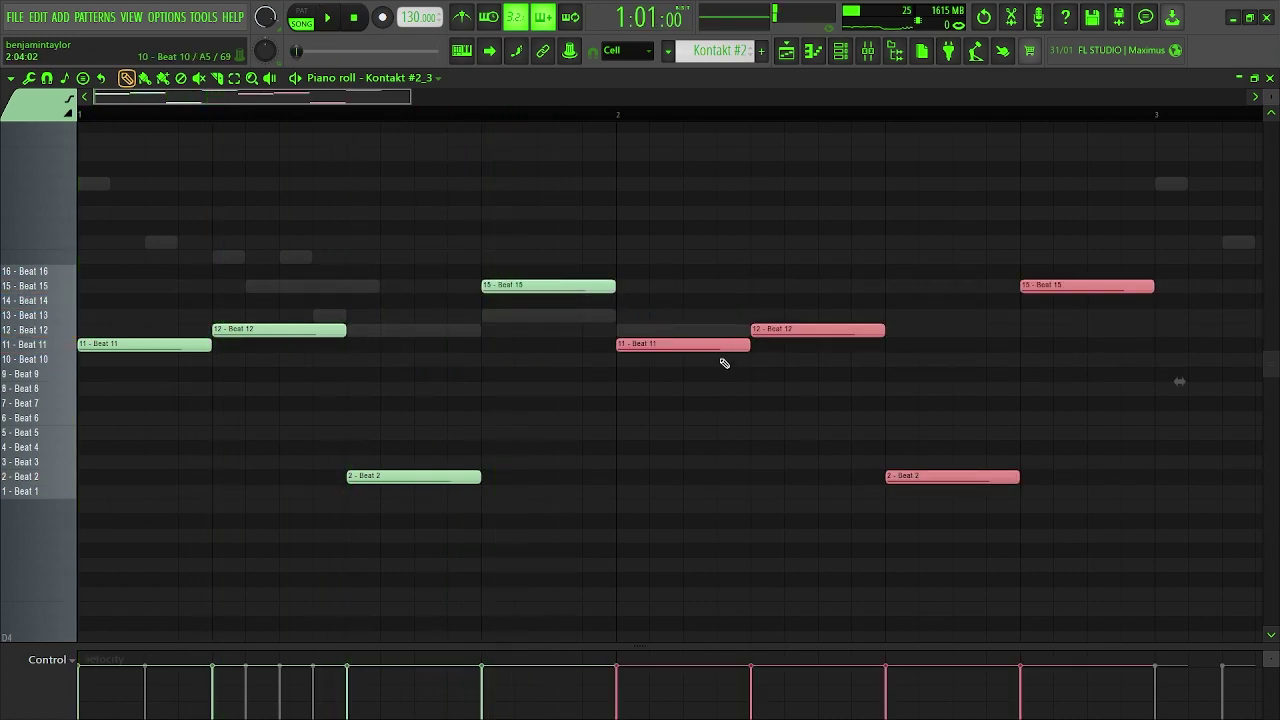
{"action": "key", "text": "space"}
{"action": "scroll", "coordinate": [600, 388], "scroll_direction": "down", "scroll_amount": 3}
{"action": "scroll", "coordinate": [466, 389], "scroll_direction": "down", "scroll_amount": 1}
{"action": "scroll", "coordinate": [463, 387], "scroll_direction": "up", "scroll_amount": 4}
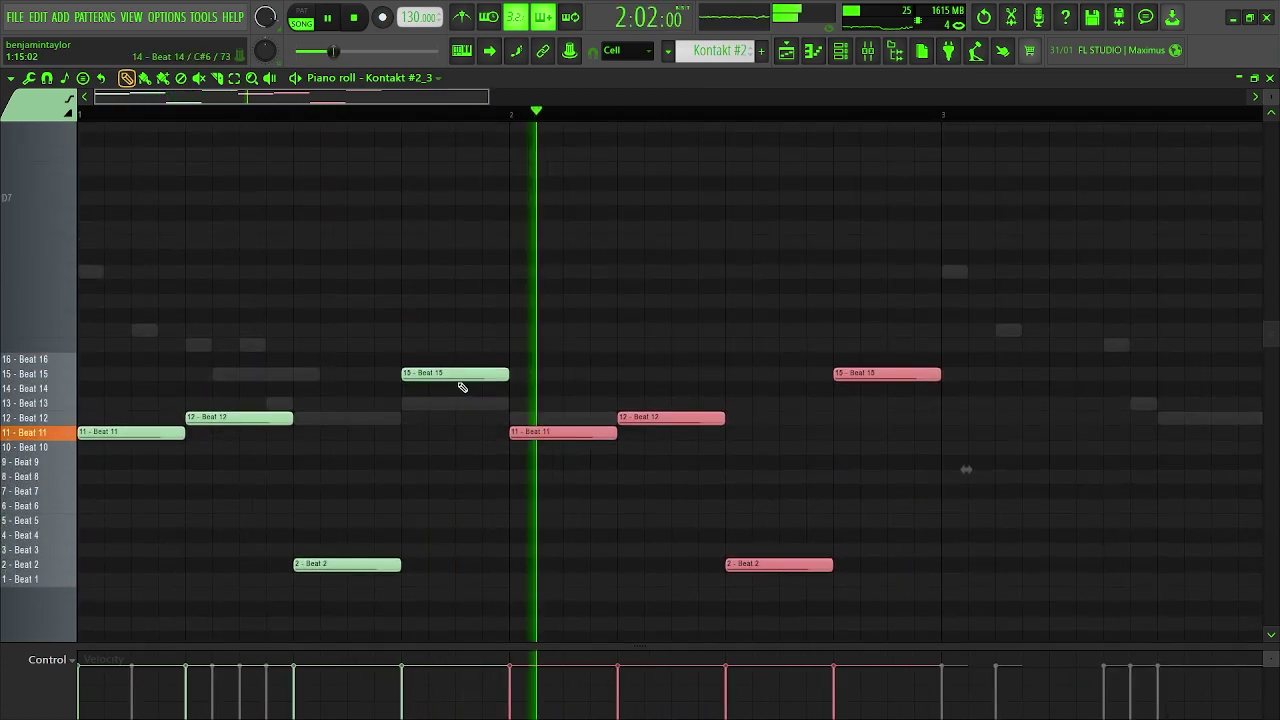
{"action": "scroll", "coordinate": [577, 414], "scroll_direction": "down", "scroll_amount": 2}
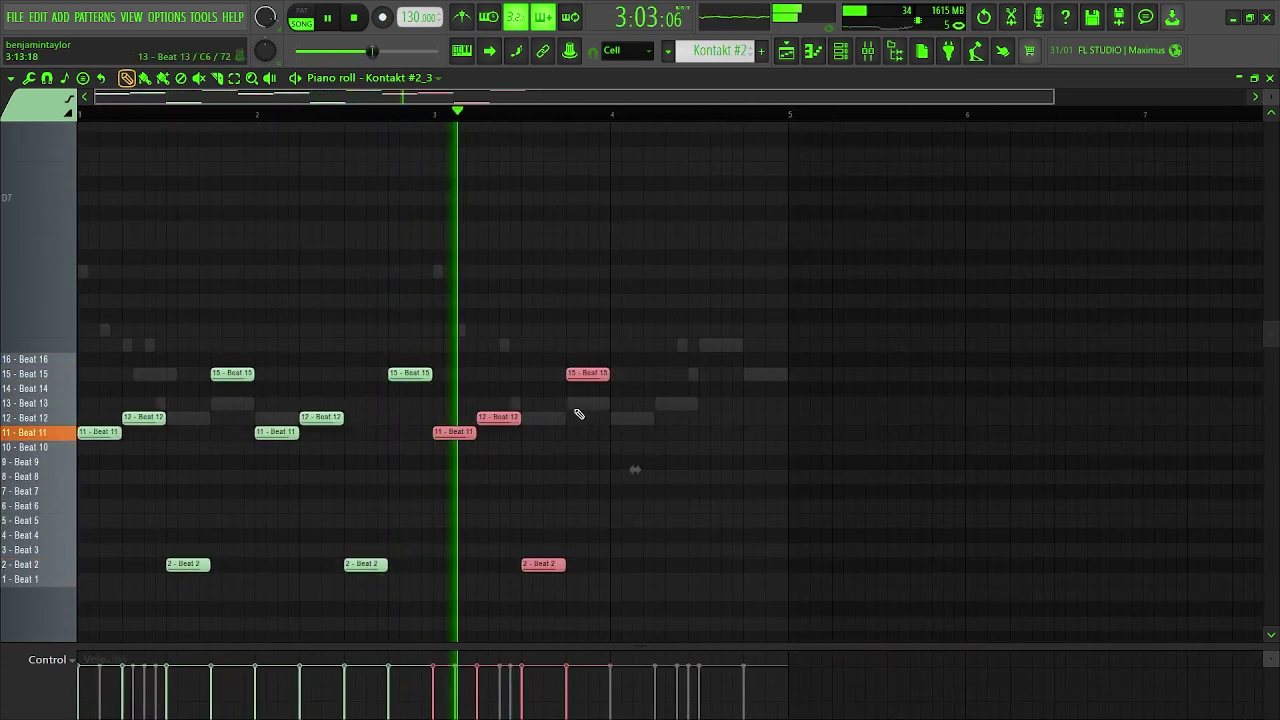
{"action": "key", "text": "ctrl+b"}
{"action": "key", "text": "ctrl+d"}
- Change bar 4's last slice to Beat 16, start playback, and close the piano roll
{"action": "mouse_move", "coordinate": [770, 373]}
{"action": "left_mouse_down"}
{"action": "mouse_move", "coordinate": [774, 345]}
{"action": "mouse_move", "coordinate": [773, 365]}
{"action": "left_mouse_up"}
{"action": "key", "text": "space"}
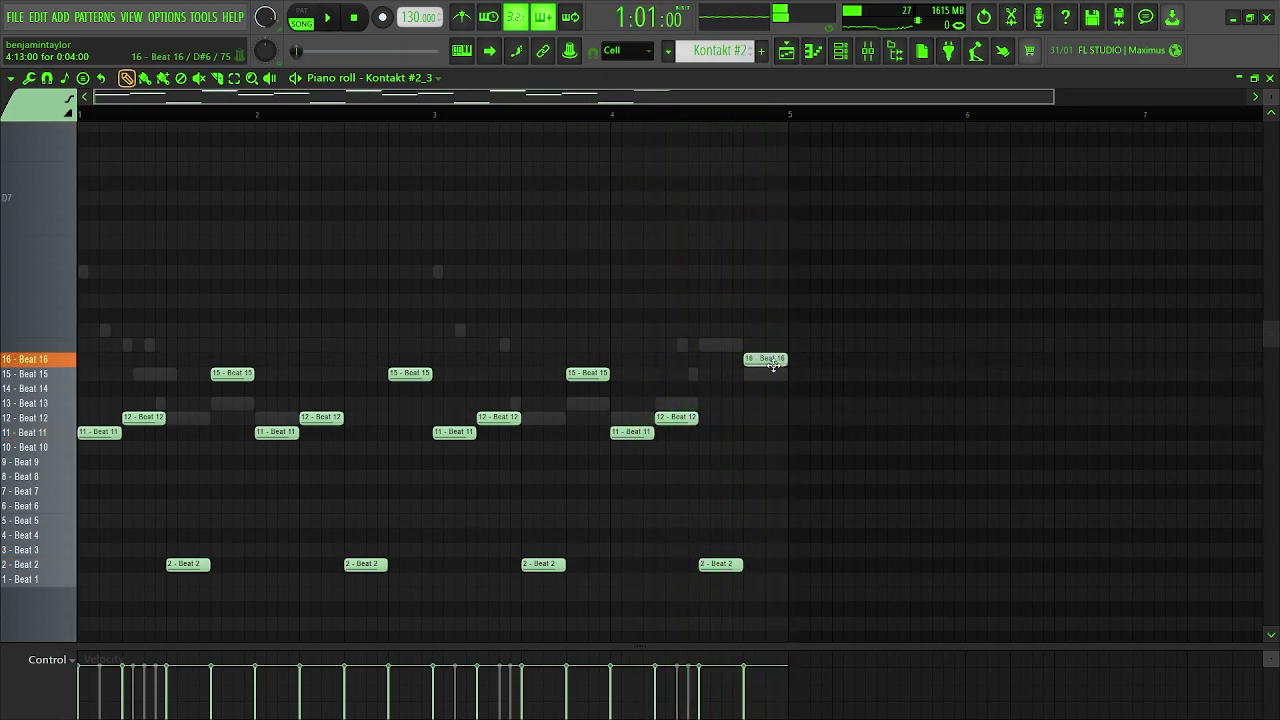
{"action": "left_click", "coordinate": [1270, 79]}
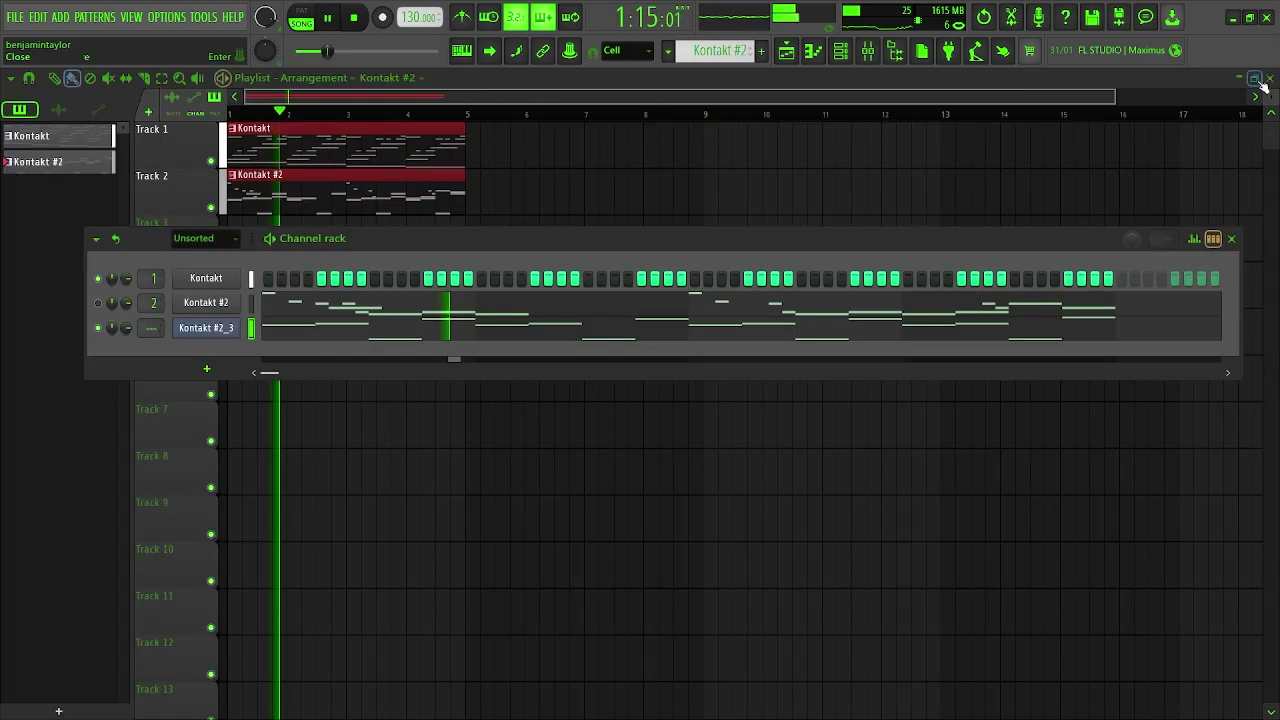
- Route the Kontakt #2_3 slicer to mixer Insert 3 and add Fruity Compressor in slot 1 with 2.0 dB gain
{"action": "left_click_drag", "start_coordinate": [151, 328], "coordinate": [151, 311]}
{"action": "double_click", "coordinate": [151, 328]}
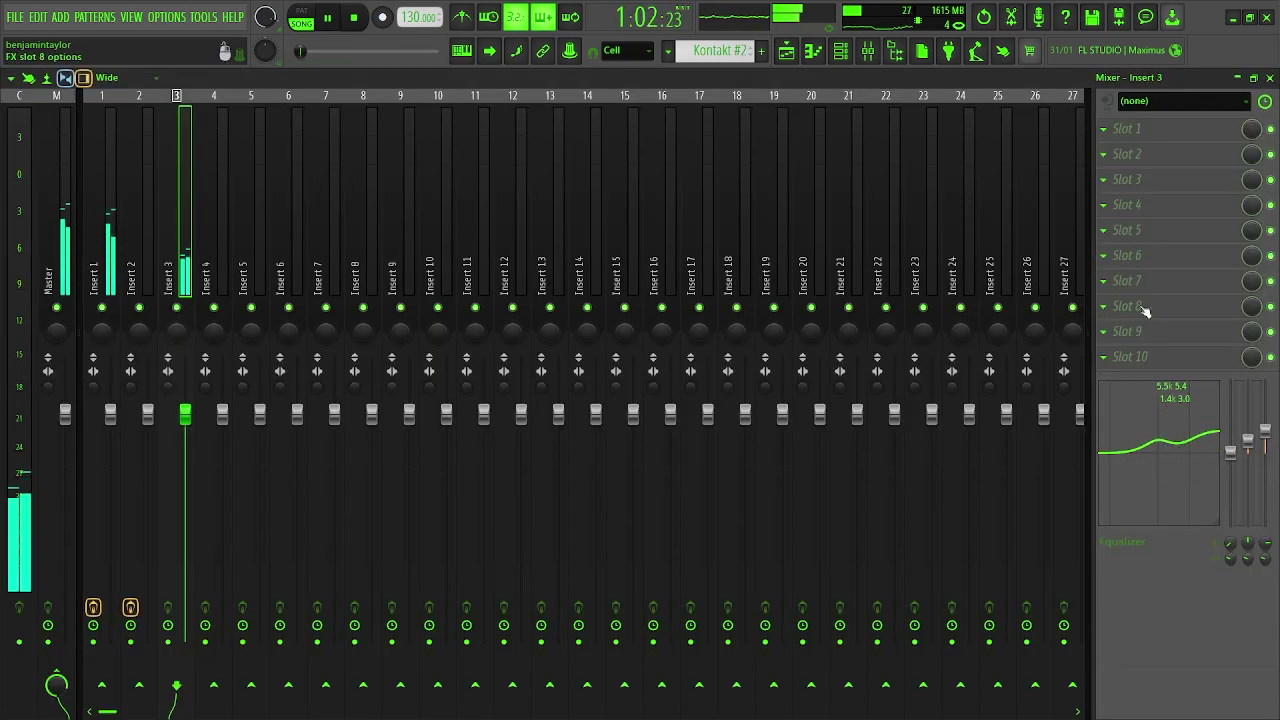
{"action": "left_click", "coordinate": [1126, 140]}
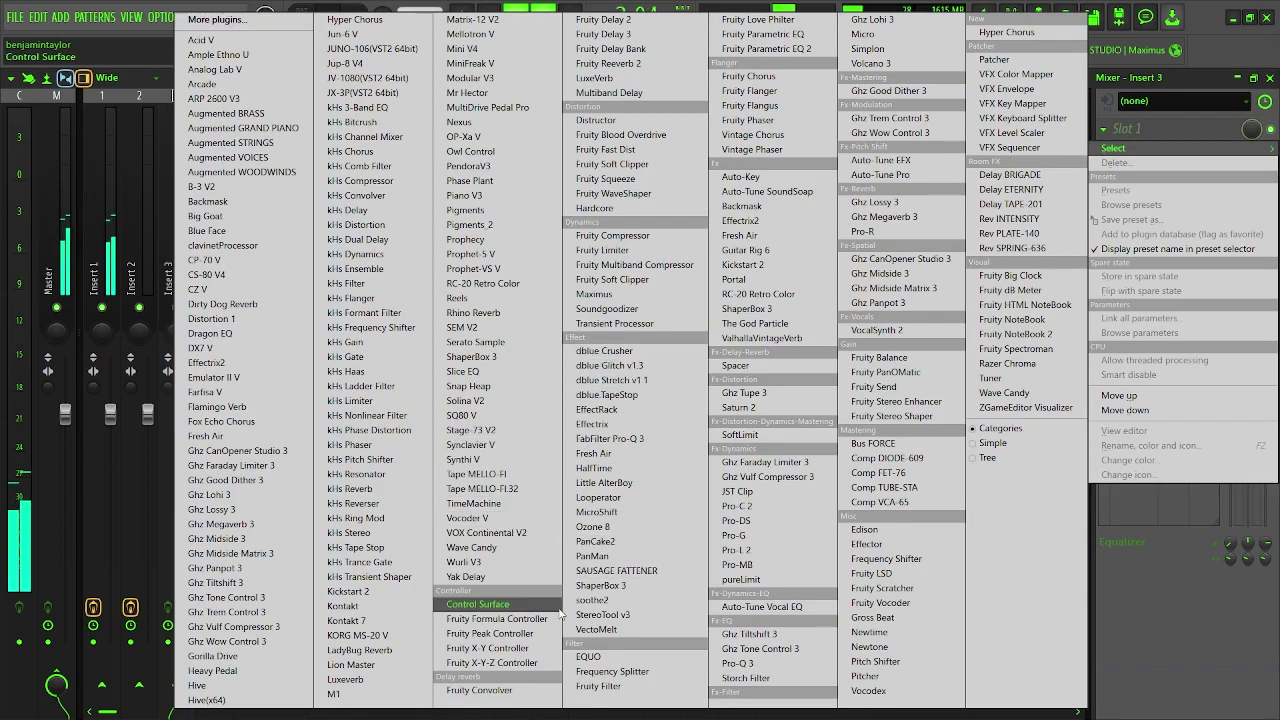
{"action": "left_click", "coordinate": [686, 247]}
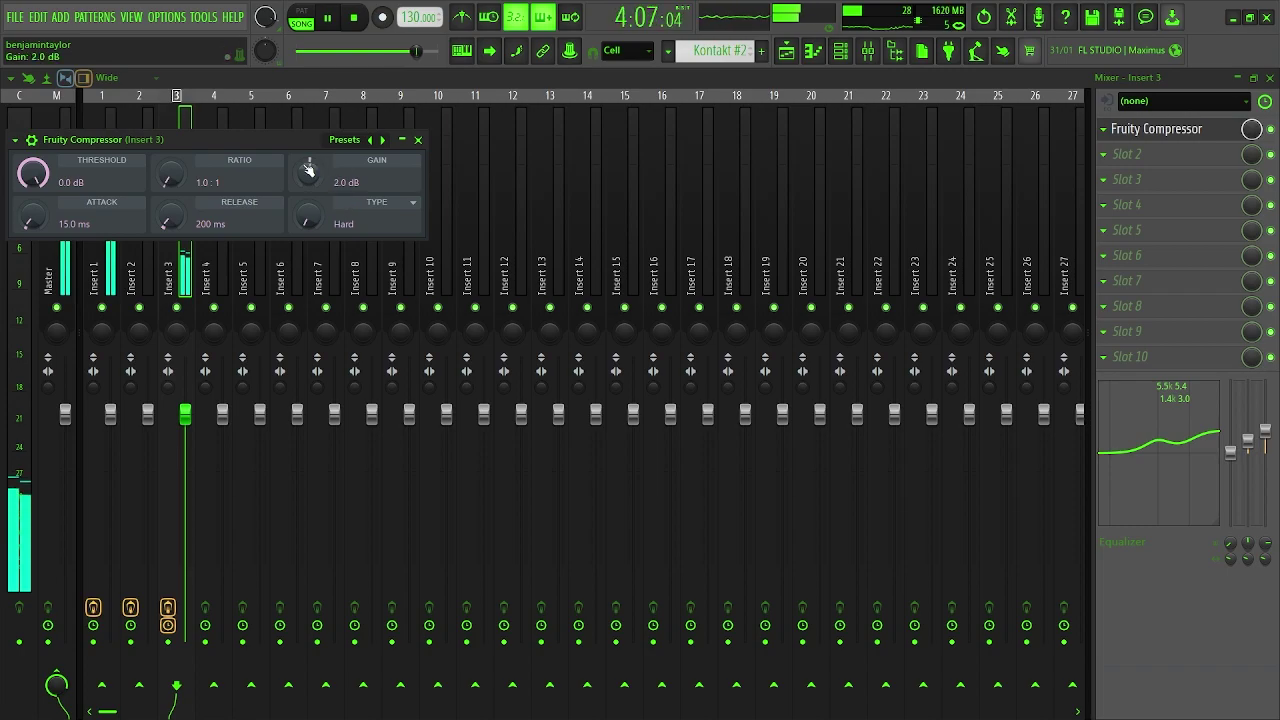
- Add ValhallaVintageVerb to slot 2 of Insert 3 and set its mix to 22.2 %
{"action": "left_click", "coordinate": [1119, 157]}
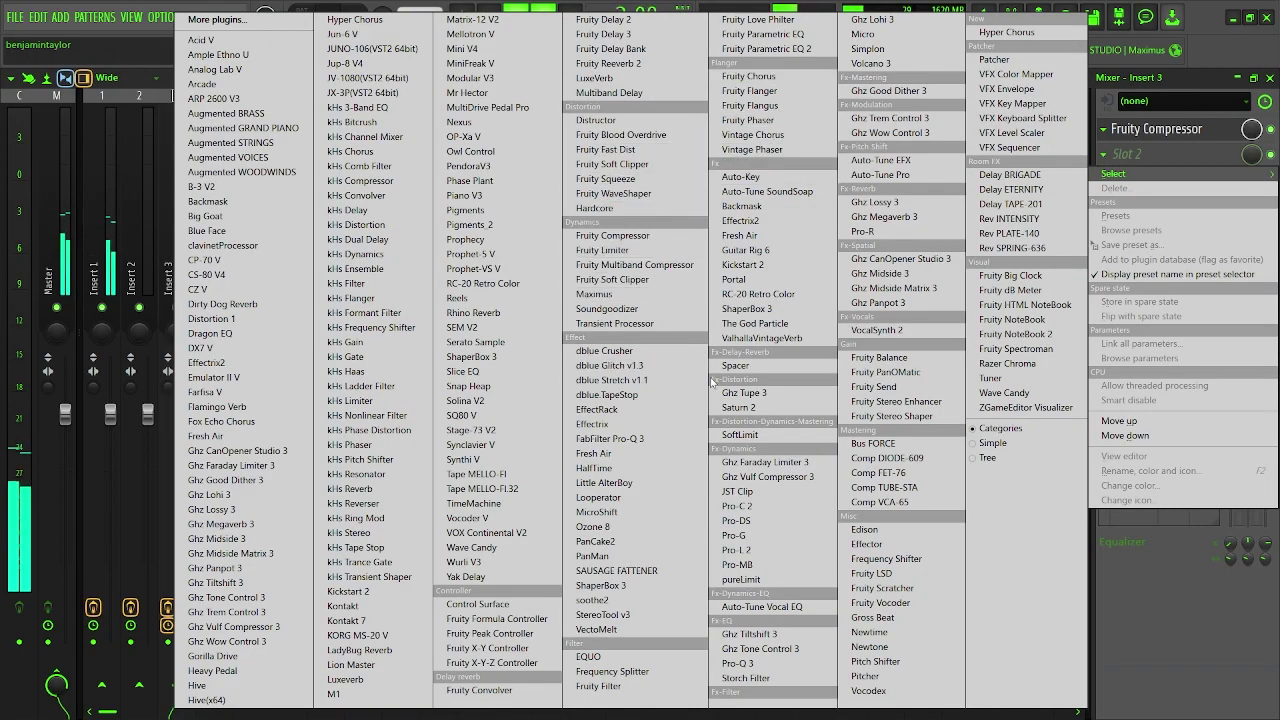
{"action": "left_click", "coordinate": [753, 340]}
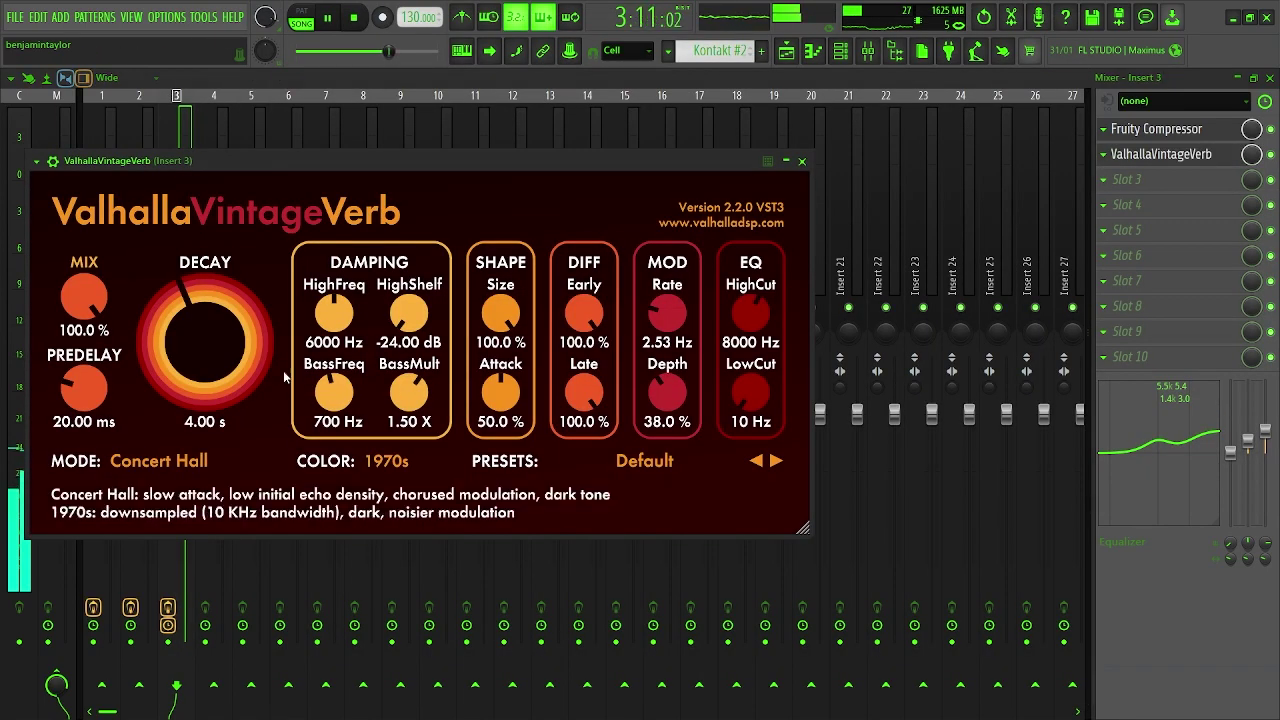
{"action": "left_click_drag", "start_coordinate": [78, 286], "coordinate": [151, 435]}
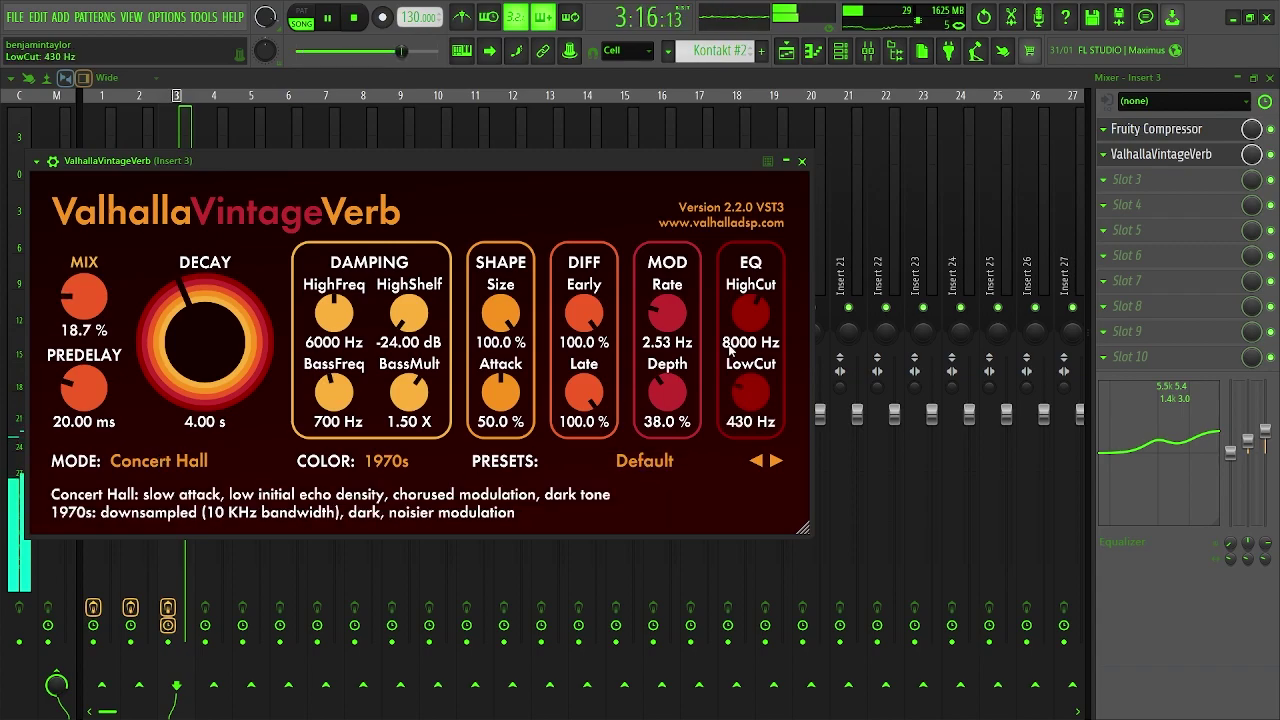
{"action": "left_click_drag", "start_coordinate": [98, 307], "coordinate": [99, 303]}
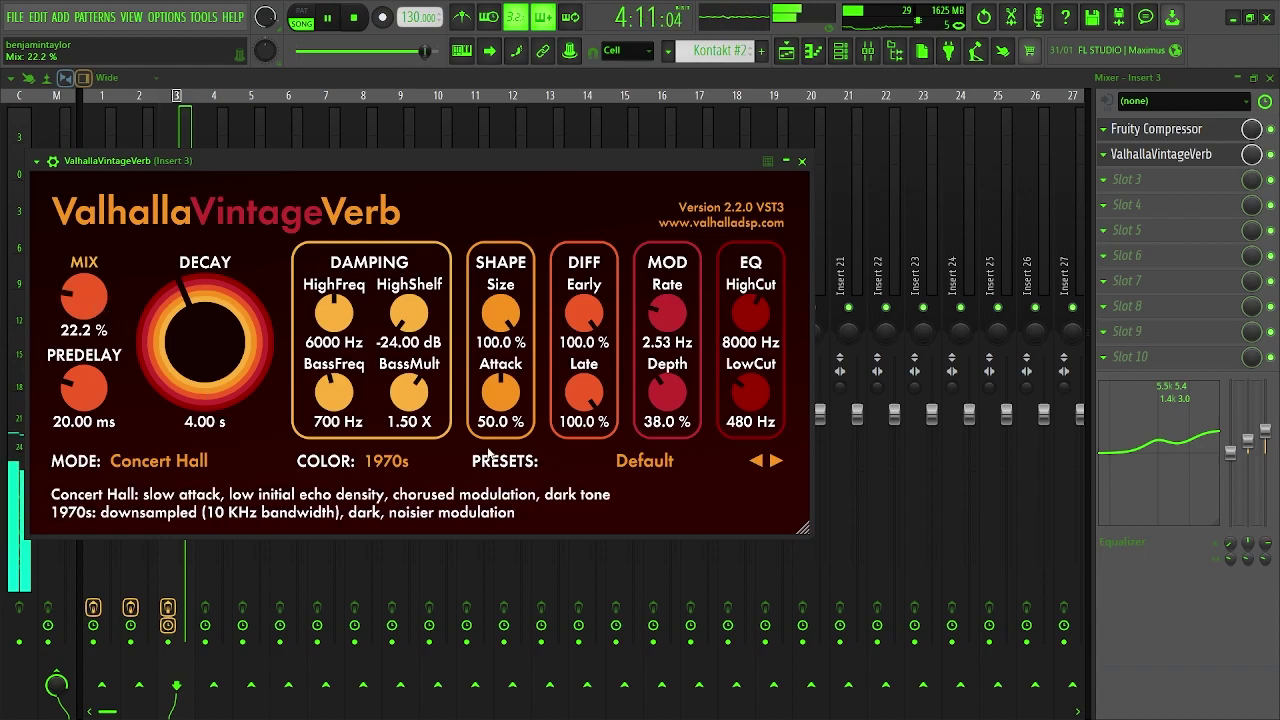
- Set the reverb's low cut to 450 Hz, decay to 2.86 s, size to 88.8 % and high cut to 6020 Hz
{"action": "left_click_drag", "start_coordinate": [744, 393], "coordinate": [748, 402]}
{"action": "left_click_drag", "start_coordinate": [156, 335], "coordinate": [156, 339]}
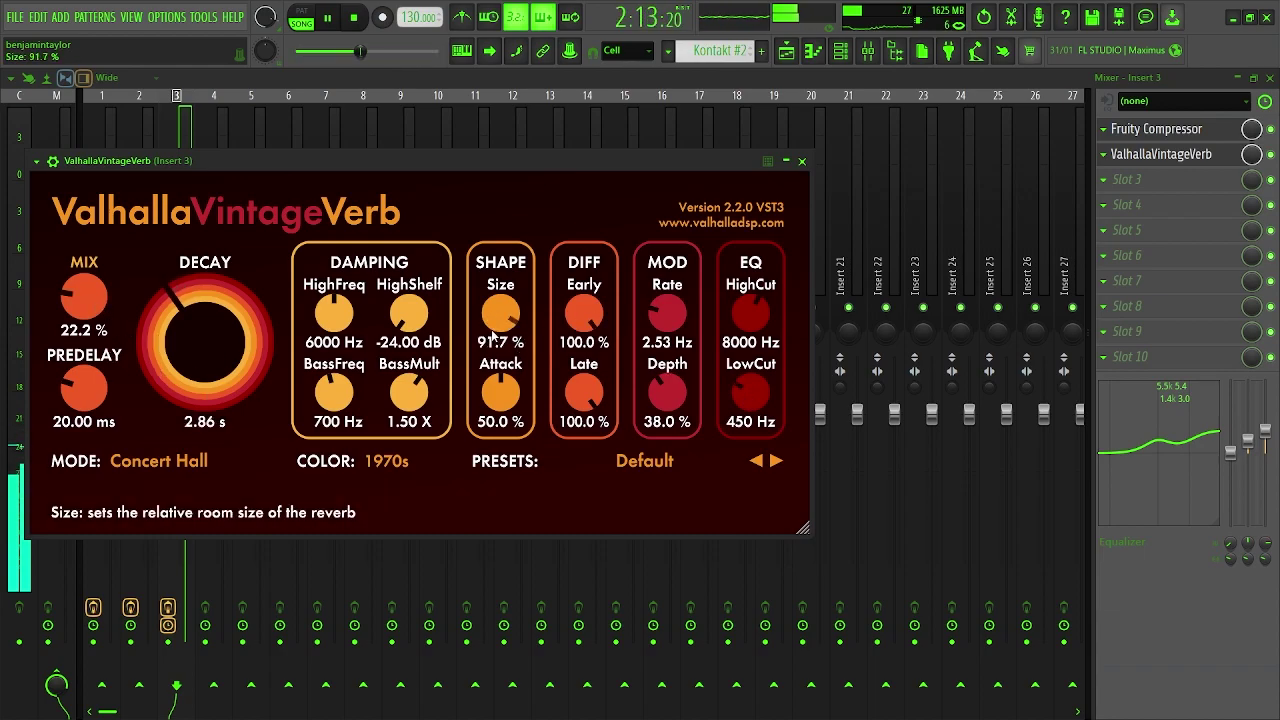
{"action": "left_click_drag", "start_coordinate": [497, 340], "coordinate": [497, 342]}
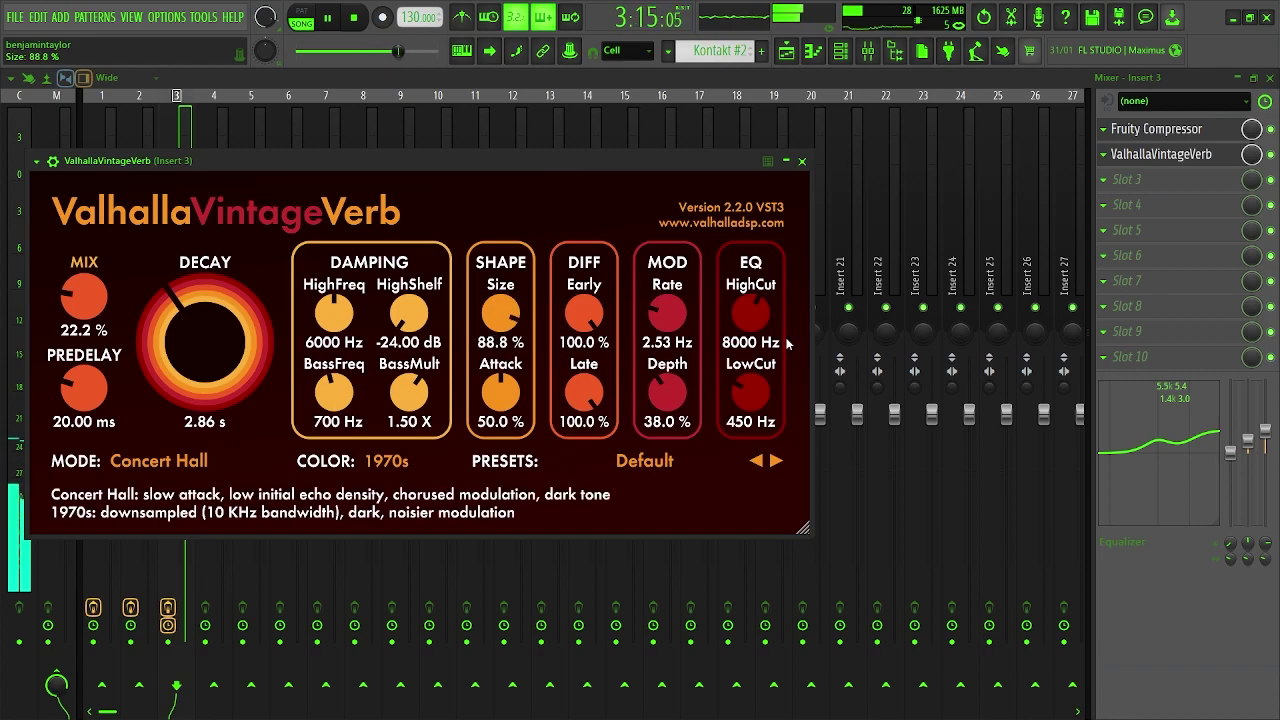
{"action": "left_click_drag", "start_coordinate": [757, 318], "coordinate": [762, 328]}
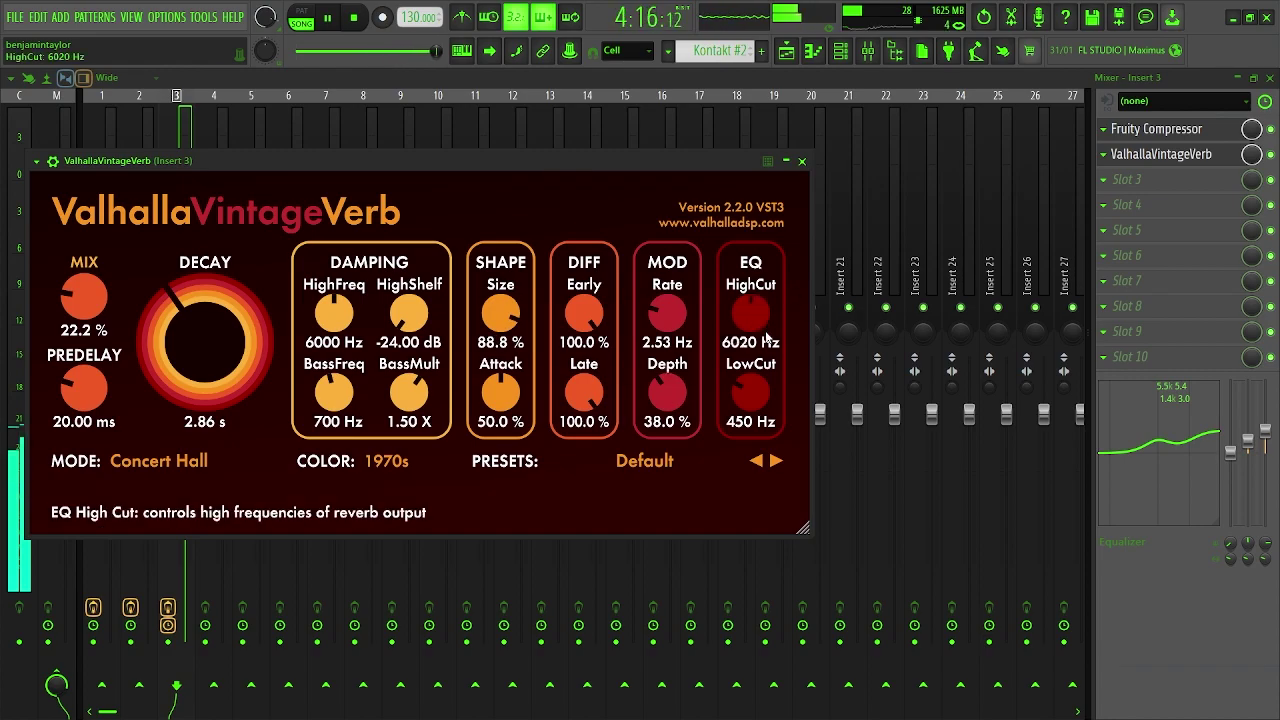
- Add StereoTool v3 to slot 3 of Insert 3, widen the stereo image to 2.76 dB, and close the plugin and mixer windows
{"action": "left_click", "coordinate": [1160, 178]}
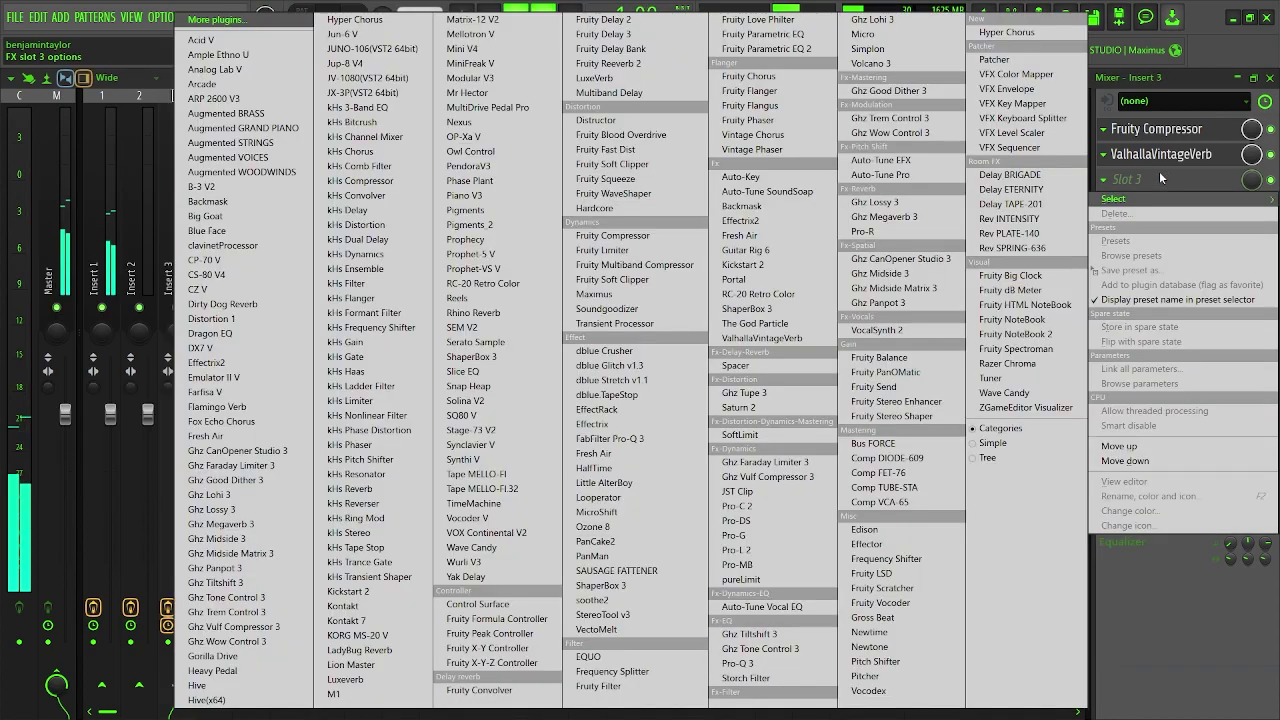
{"action": "left_click", "coordinate": [650, 614]}
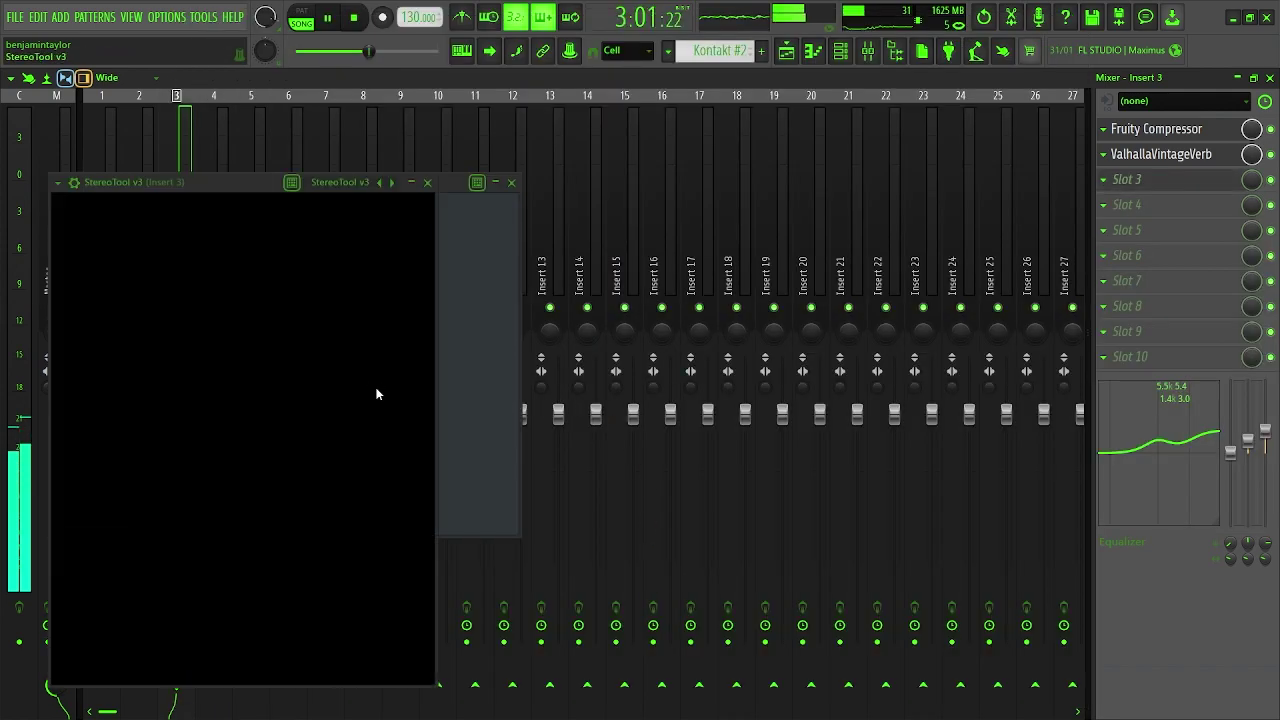
{"action": "left_click_drag", "start_coordinate": [249, 501], "coordinate": [300, 515]}
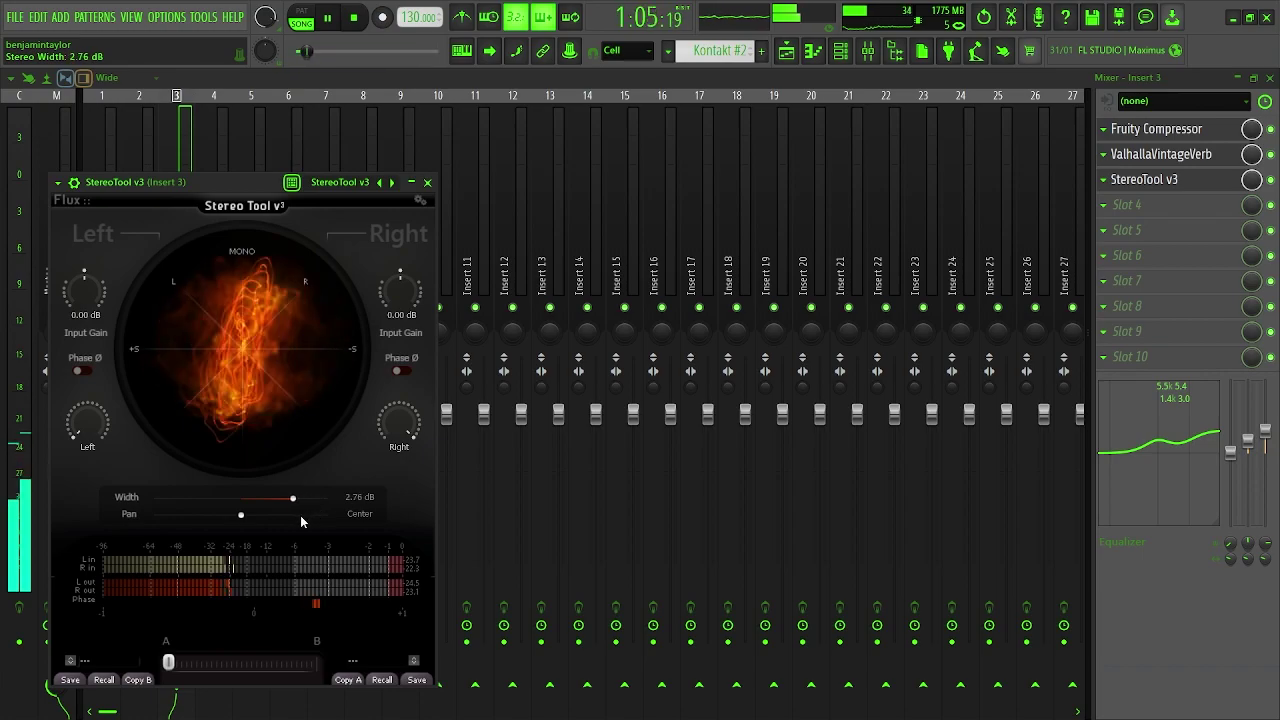
{"action": "left_click", "coordinate": [429, 182]}
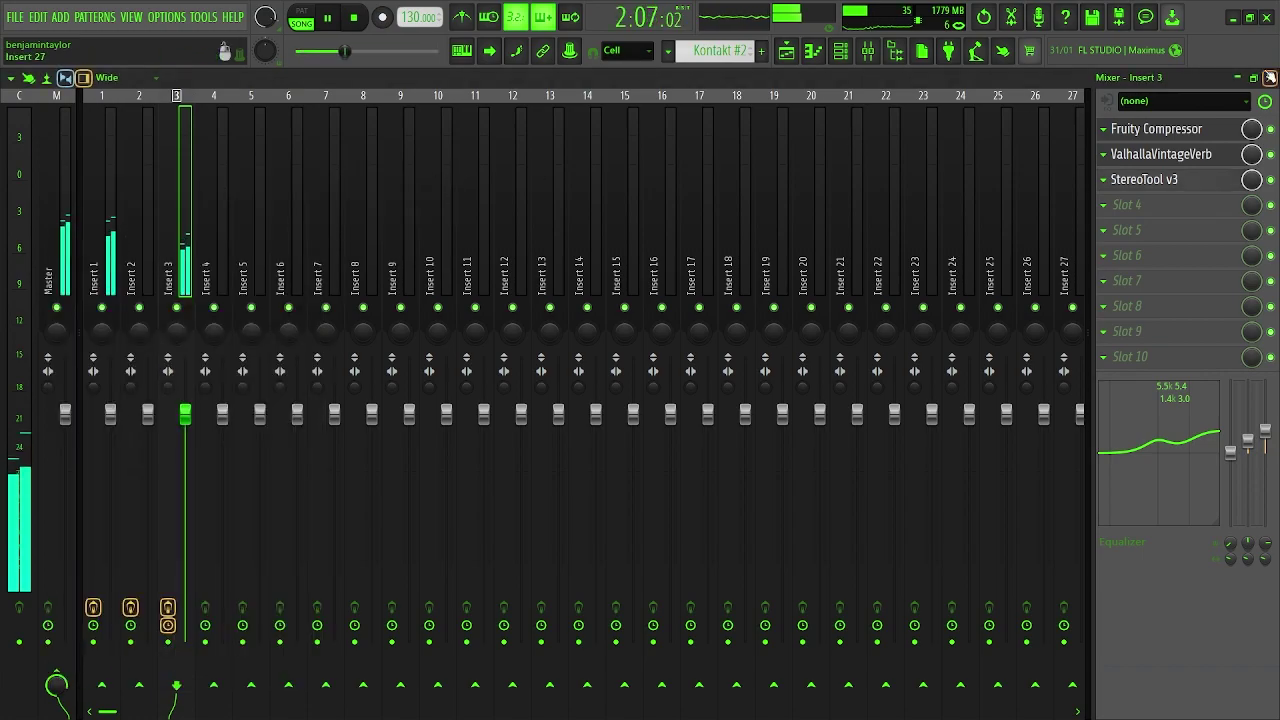
{"action": "left_click", "coordinate": [1269, 78]}
{"action": "left_click", "coordinate": [801, 161]}
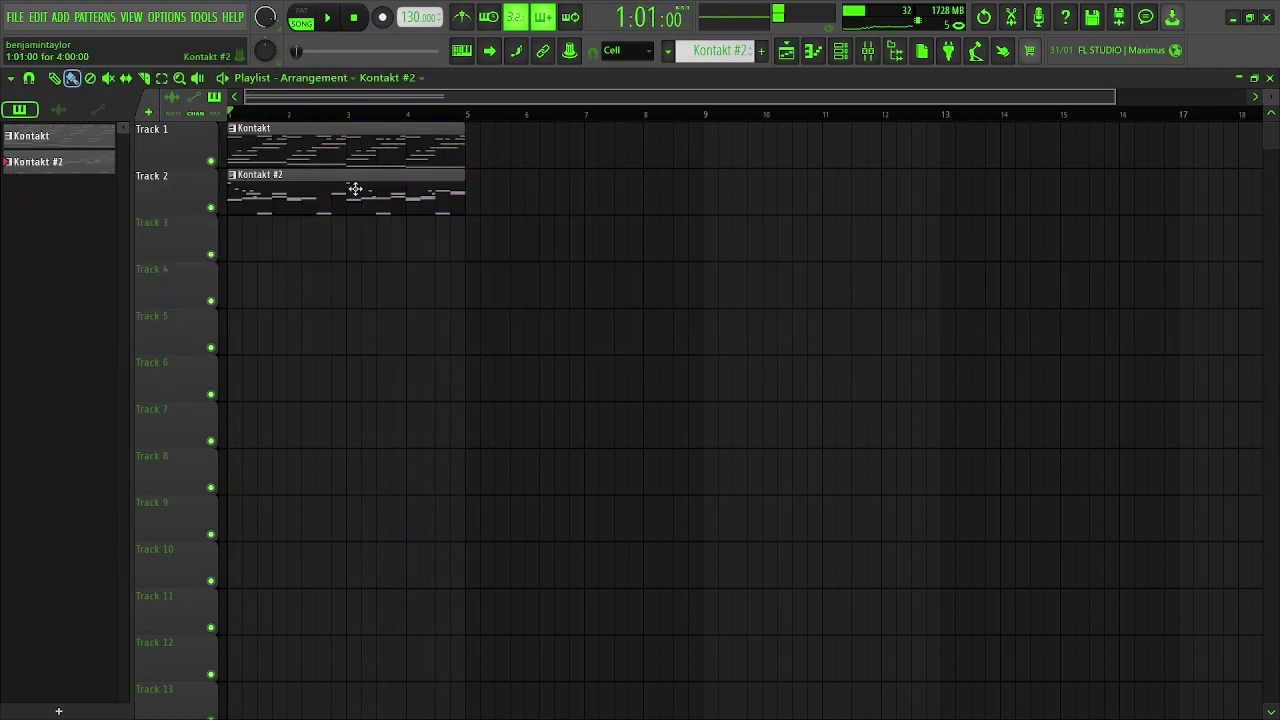
- Move the Kontakt #2 clip to start at bar 5, duplicate the Kontakt clip to bar 5, and play the arrangement
{"action": "left_click_drag", "start_coordinate": [352, 191], "coordinate": [575, 195]}
{"action": "key", "text": "space"}
{"action": "left_click_drag", "start_coordinate": [480, 157], "coordinate": [414, 143]}
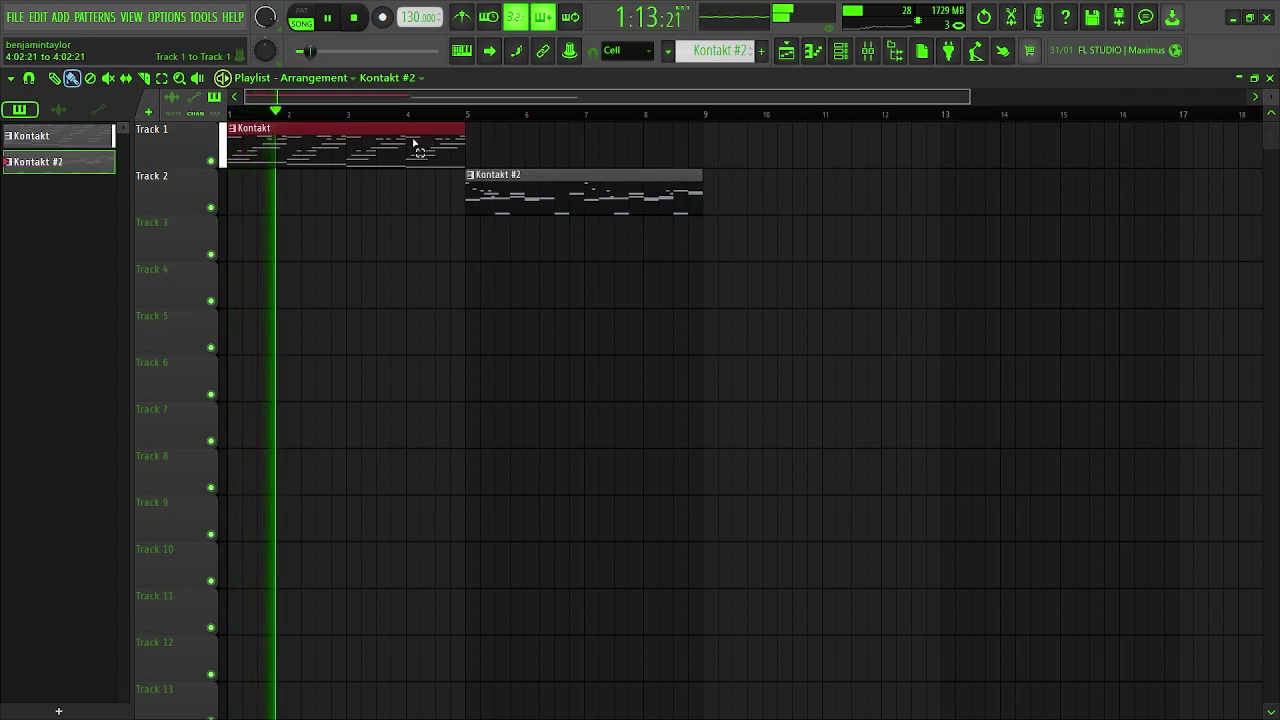
{"action": "key", "text": "ctrl+b"}
{"action": "right_click", "coordinate": [627, 312]}
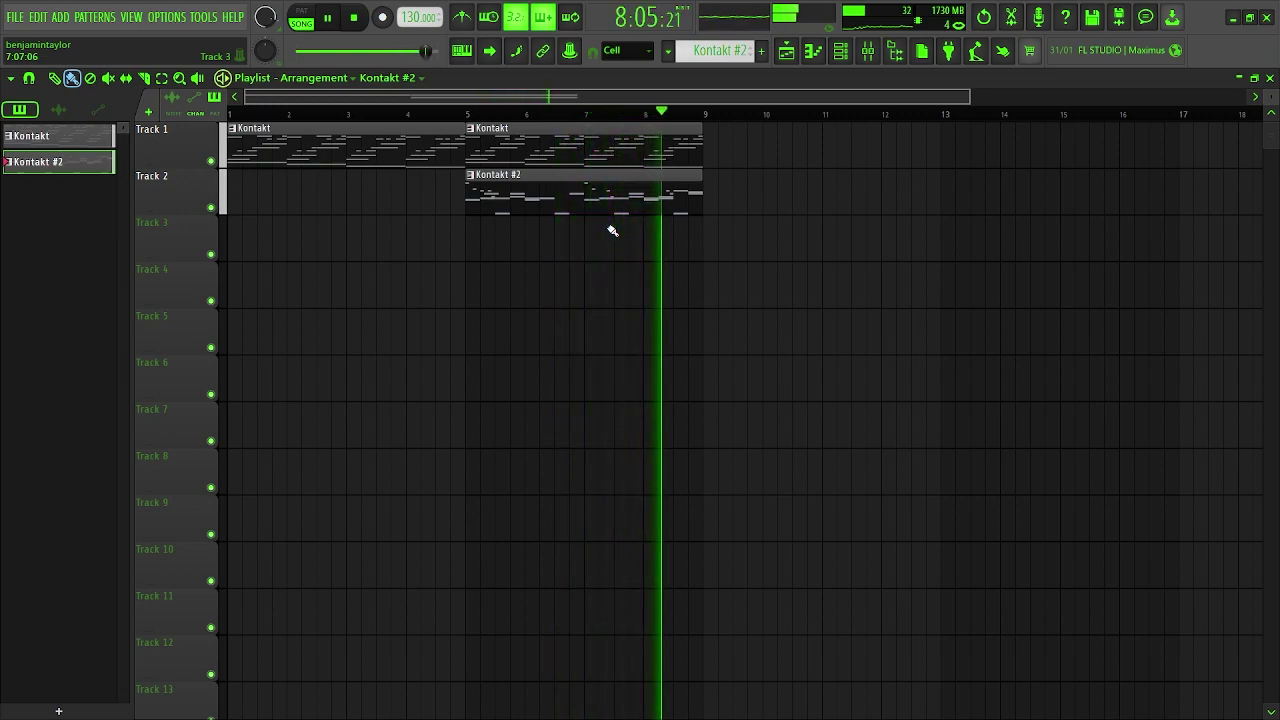
{"action": "key", "text": "space"}
- Duplicate both clips from bar 5 to bar 9 and play the arrangement looped over the four bars from bar 9 to 13
{"action": "left_click_drag", "start_coordinate": [516, 260], "coordinate": [677, 106]}
{"action": "left_click_drag", "start_coordinate": [534, 176], "coordinate": [772, 175]}
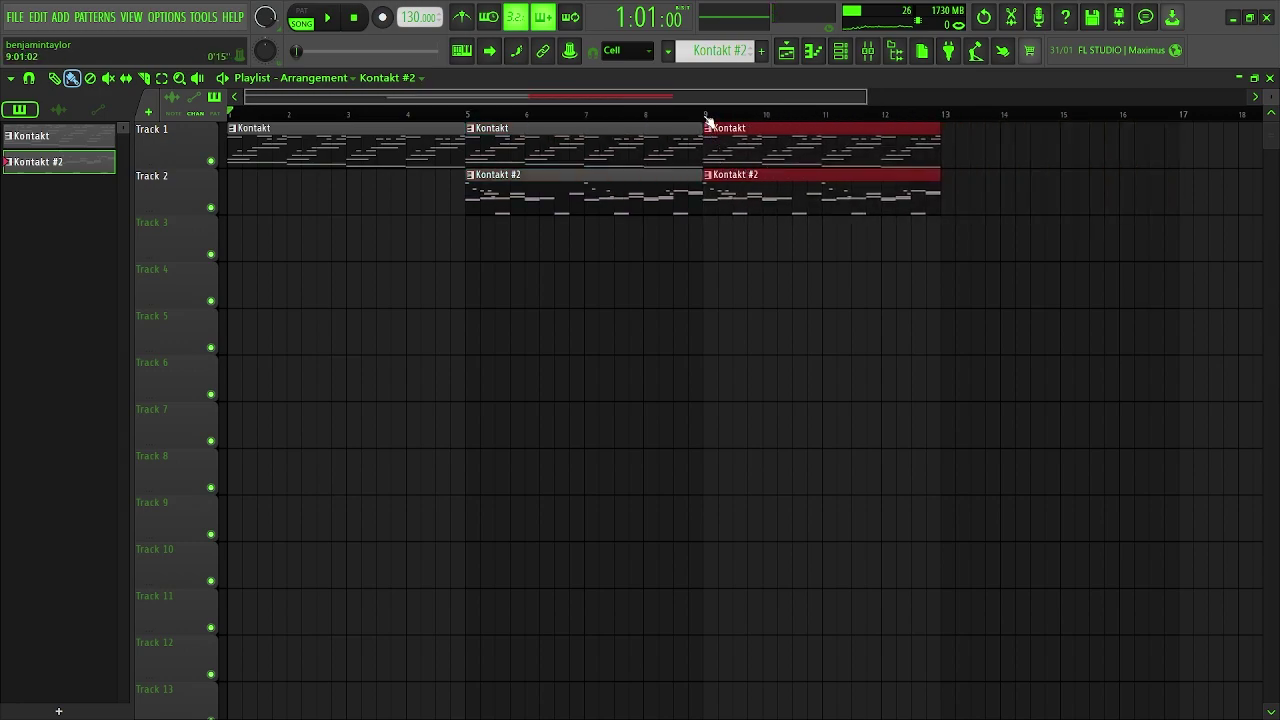
{"action": "left_click_drag", "start_coordinate": [706, 118], "coordinate": [956, 133]}
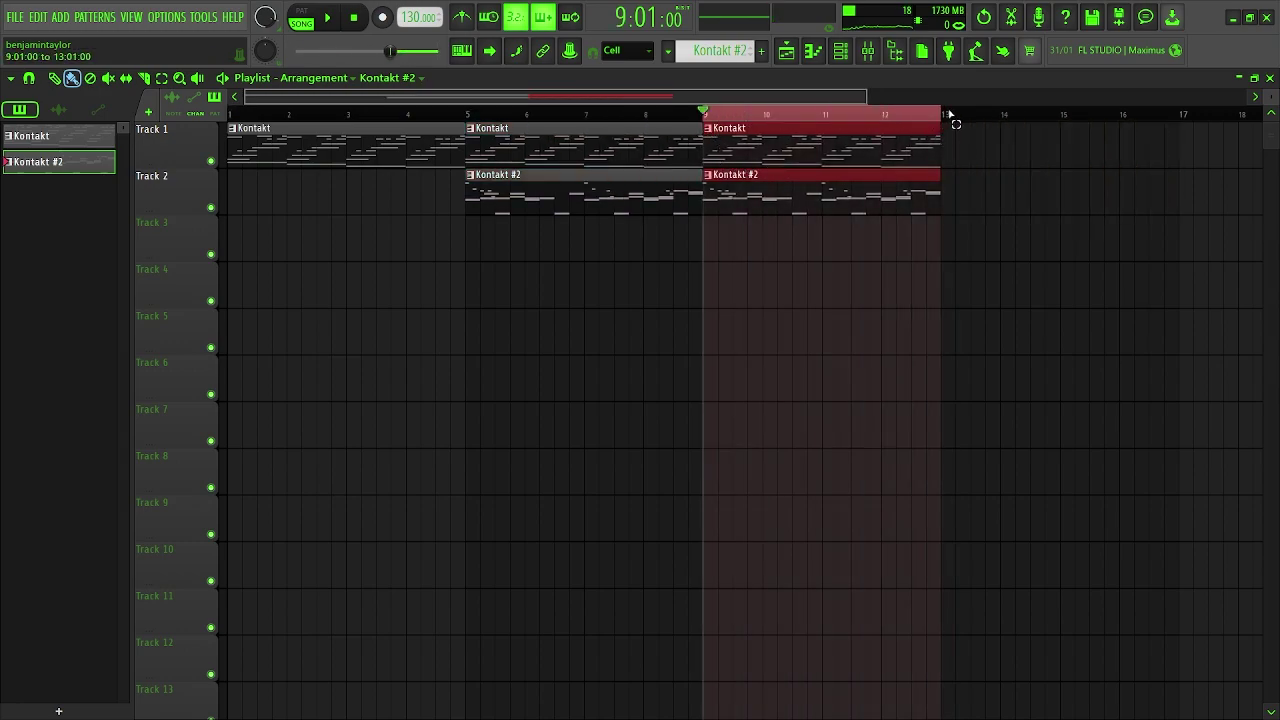
{"action": "key", "text": "space"}
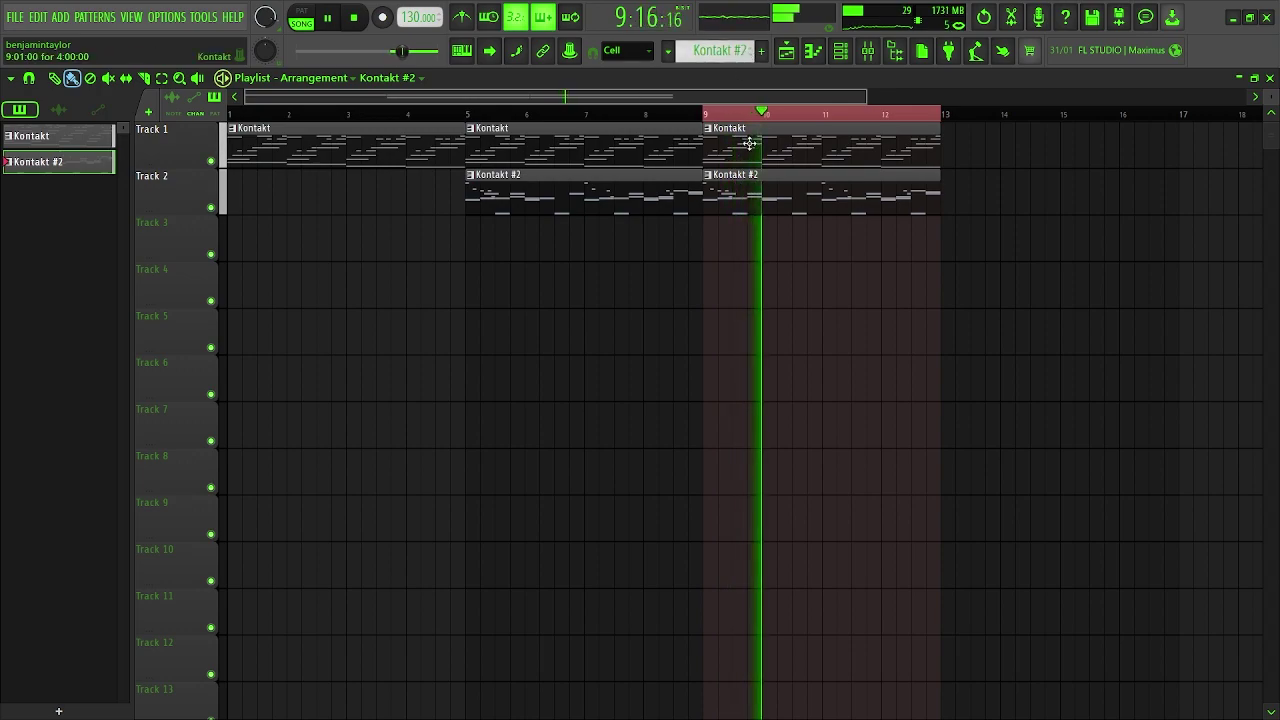
- Add another Kontakt channel and load Children Performance.nki from the Choir Essentials library
{"action": "left_click", "coordinate": [840, 50]}
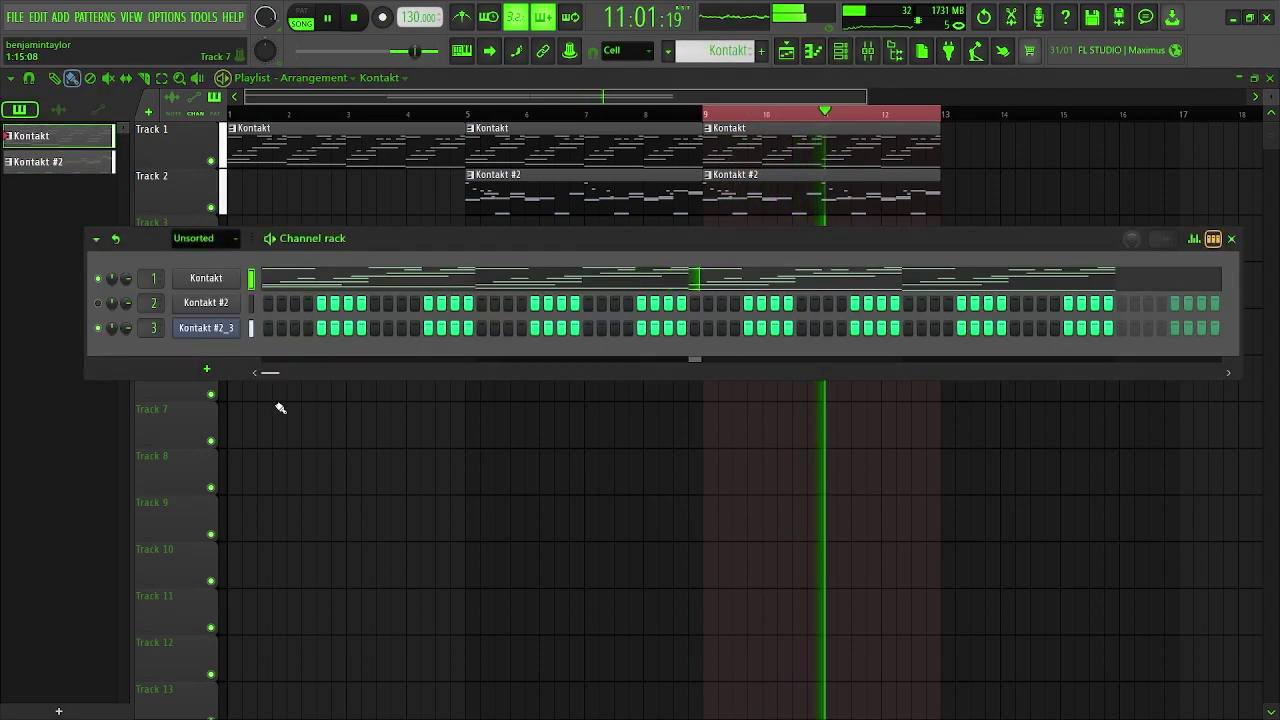
{"action": "left_click", "coordinate": [206, 369]}
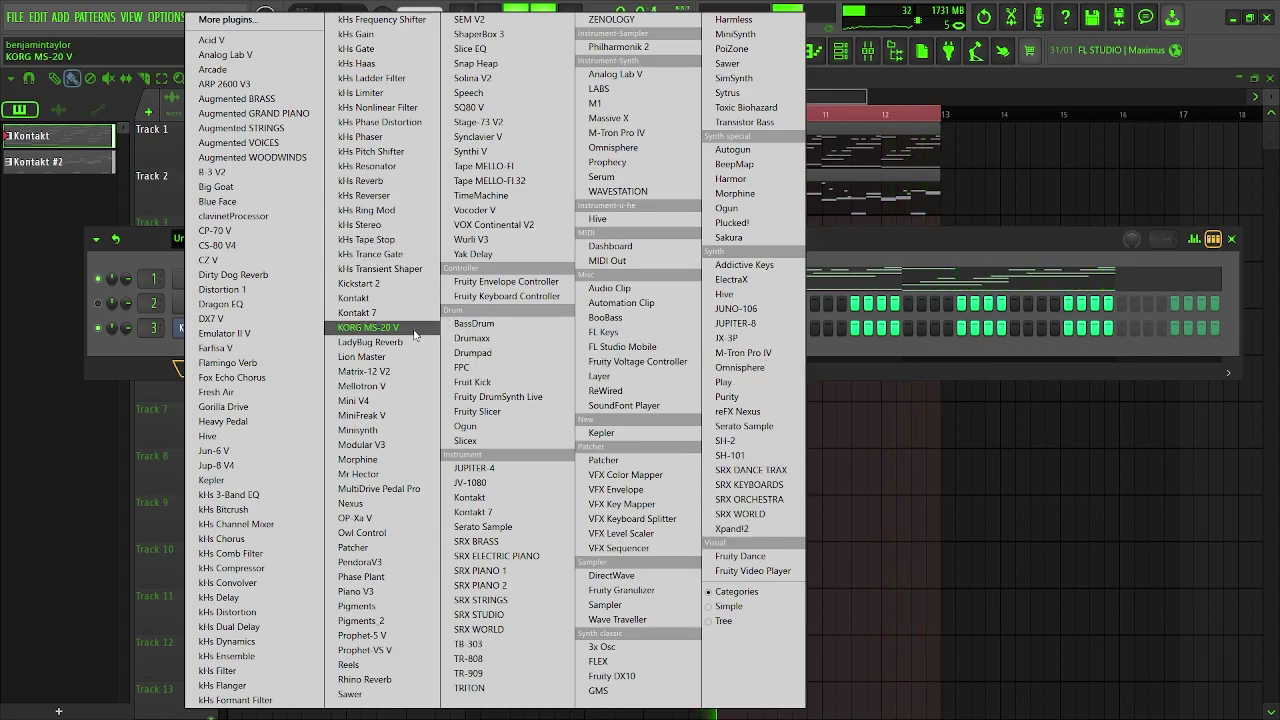
{"action": "left_click", "coordinate": [398, 300]}
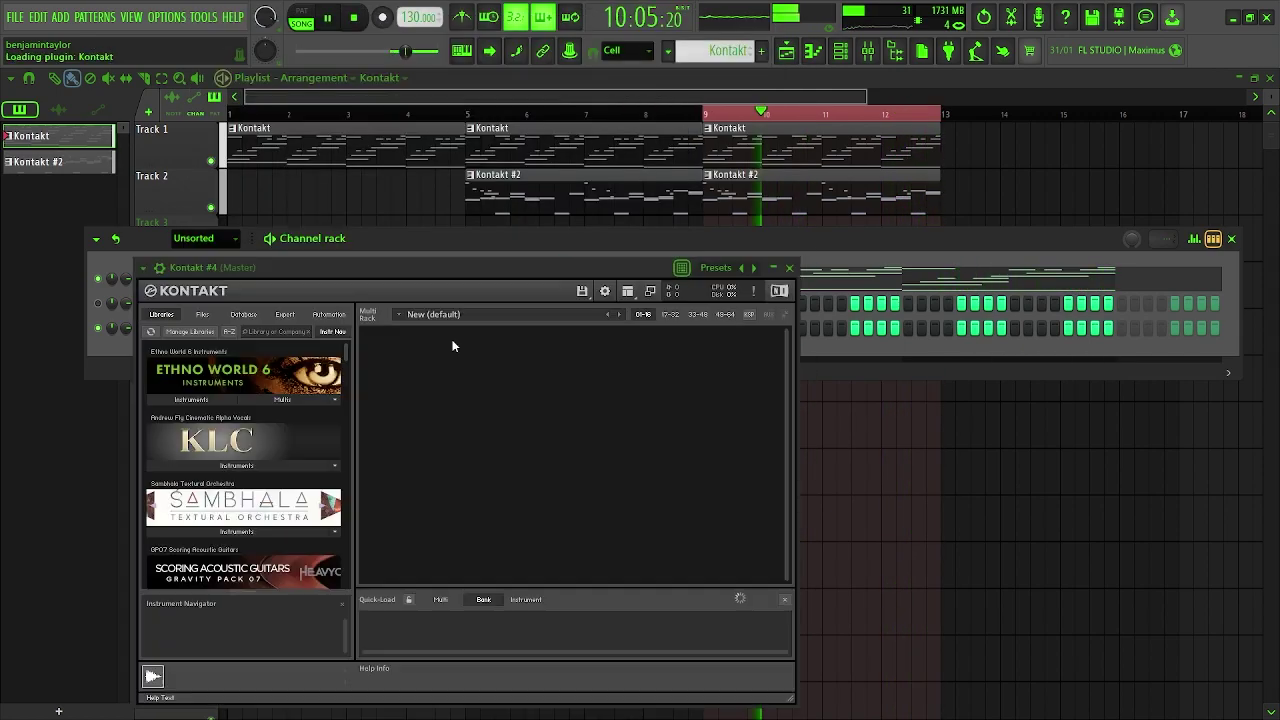
{"action": "scroll", "coordinate": [296, 451], "scroll_direction": "down", "scroll_amount": 10}
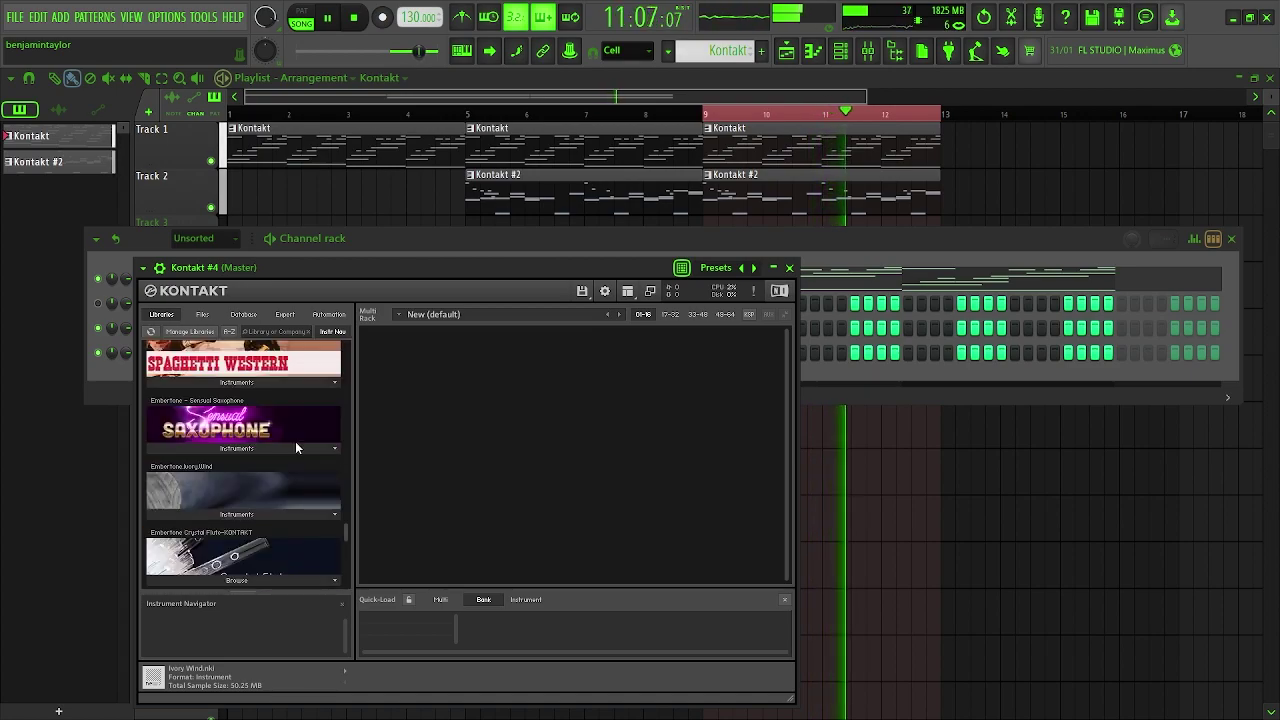
{"action": "left_click", "coordinate": [286, 506]}
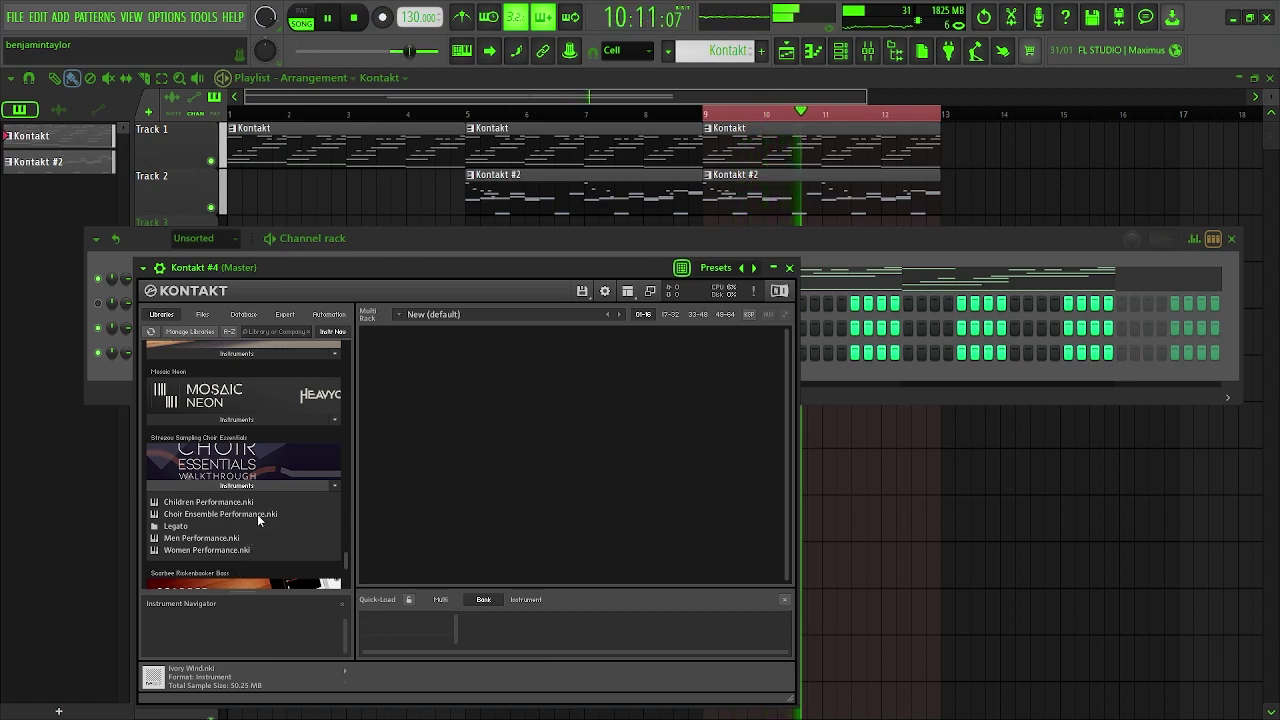
{"action": "left_click", "coordinate": [251, 503]}
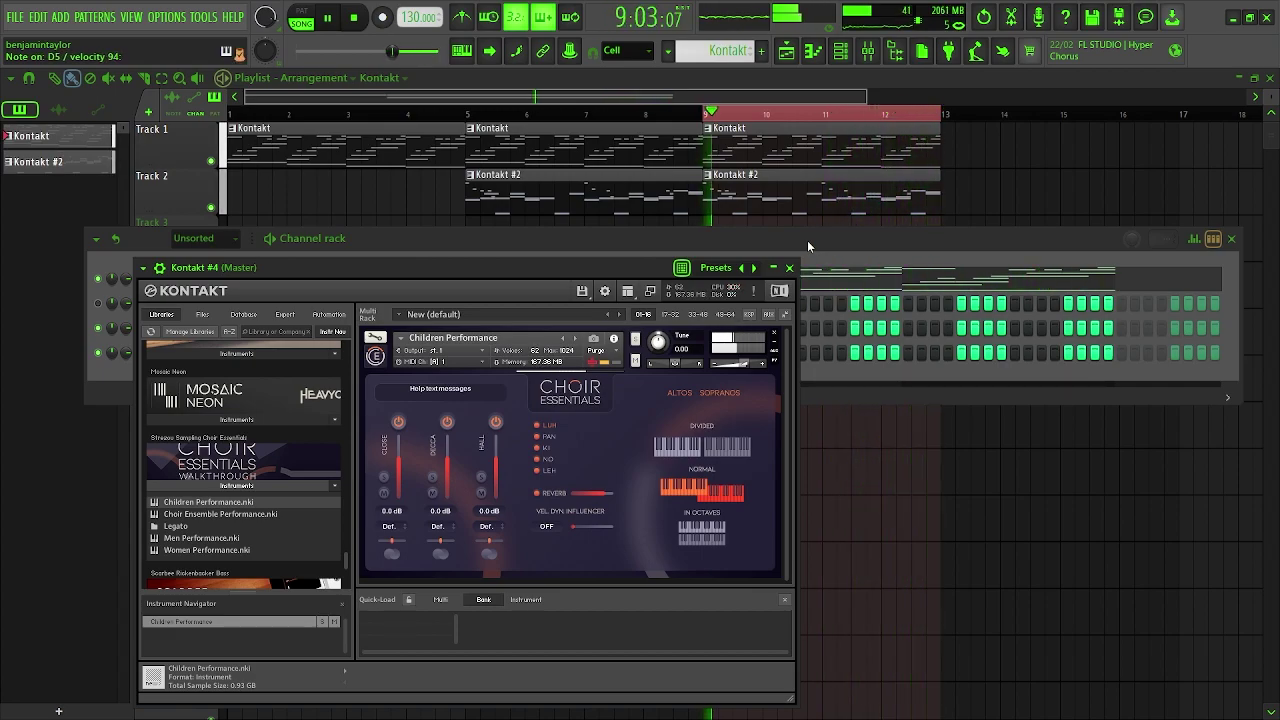
- Open the piano roll of Kontakt #4 and place a half-bar E6 note at the start of bar 1
{"action": "left_click", "coordinate": [807, 240]}
{"action": "right_click", "coordinate": [206, 353]}
{"action": "left_click", "coordinate": [270, 350]}
{"action": "left_click_drag", "start_coordinate": [79, 358], "coordinate": [70, 346]}
{"action": "key", "text": "space"}
{"action": "left_click", "coordinate": [90, 349]}
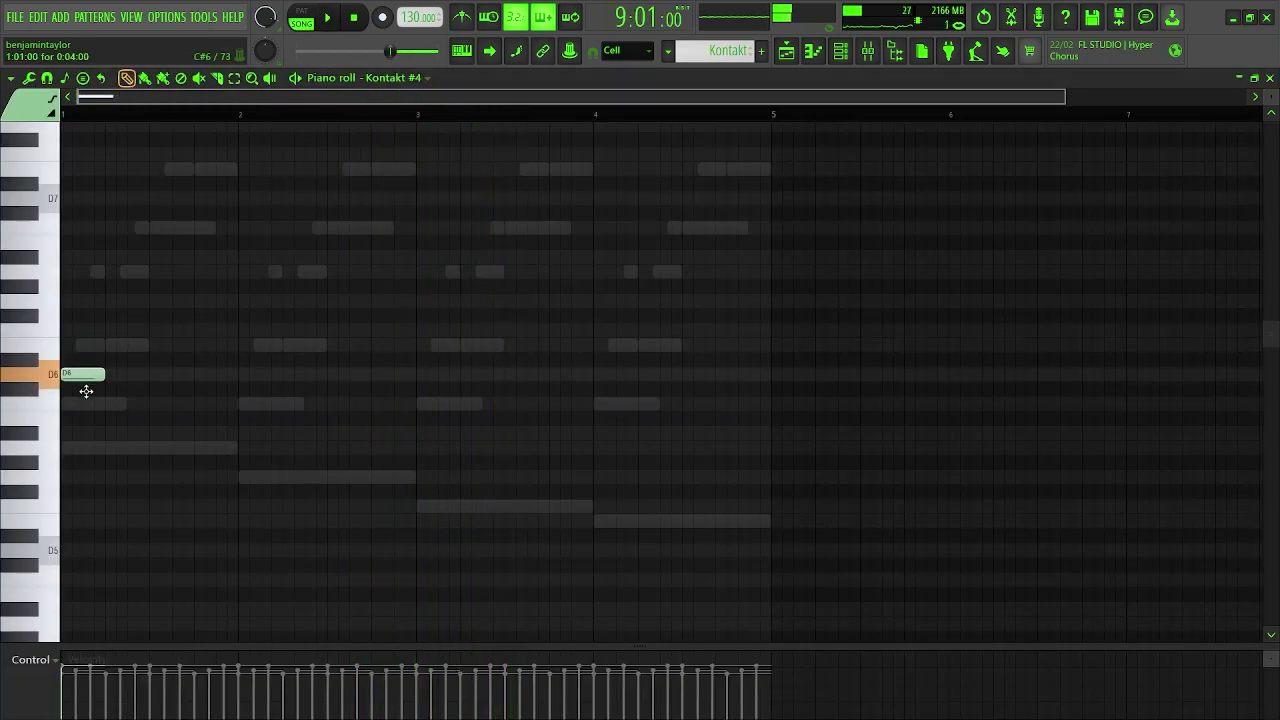
{"action": "key", "text": "space"}
{"action": "key", "text": "space"}
{"action": "left_click_drag", "start_coordinate": [78, 422], "coordinate": [99, 341]}
{"action": "key", "text": "space"}
{"action": "key", "text": "space"}
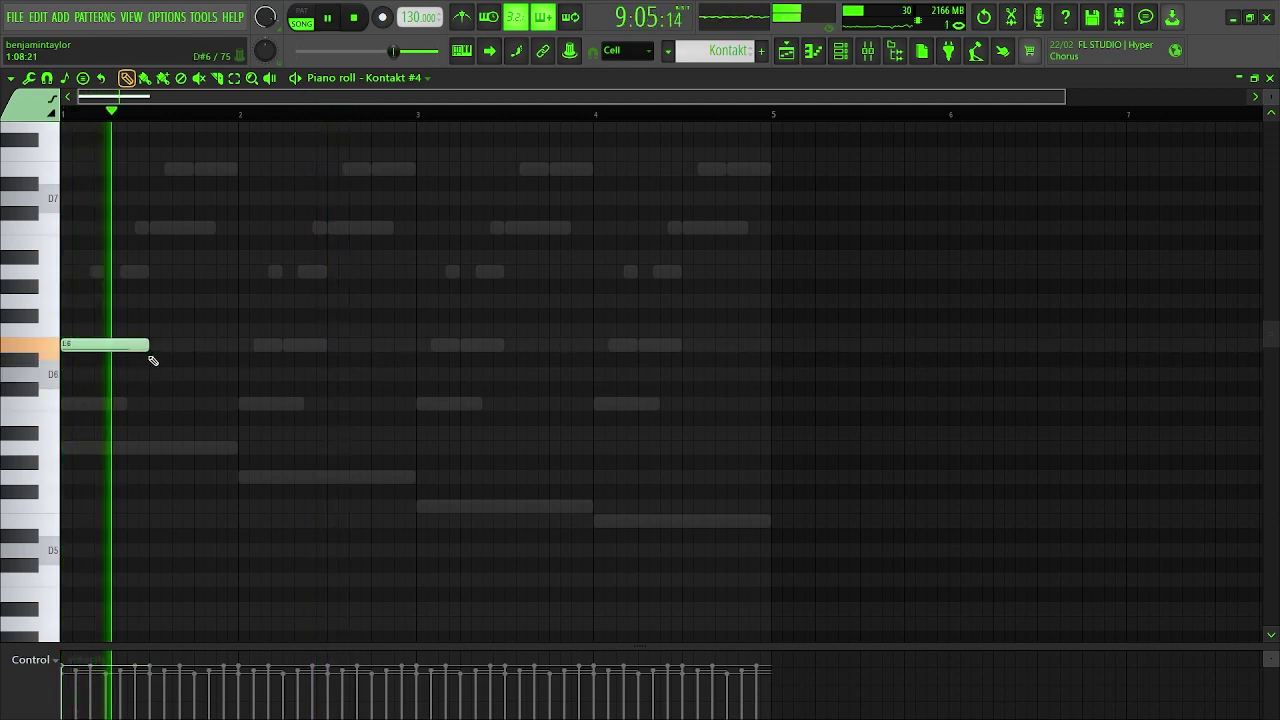
- Continue the choir melody downward with D6 at 1:09, C6 at 1:13 and B5 at the start of bar 2
{"action": "key", "text": "space"}
{"action": "left_click_drag", "start_coordinate": [147, 388], "coordinate": [152, 373]}
{"action": "key", "text": "space"}
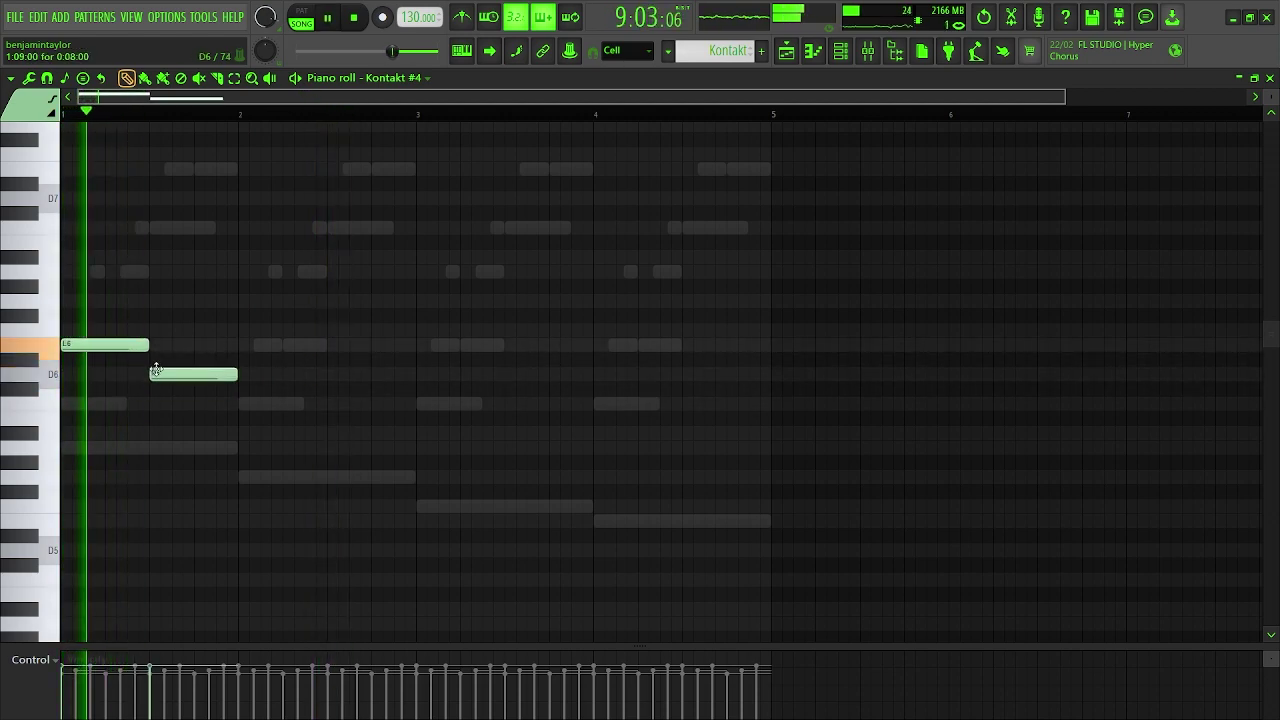
{"action": "left_click", "coordinate": [197, 403]}
{"action": "key", "text": "space"}
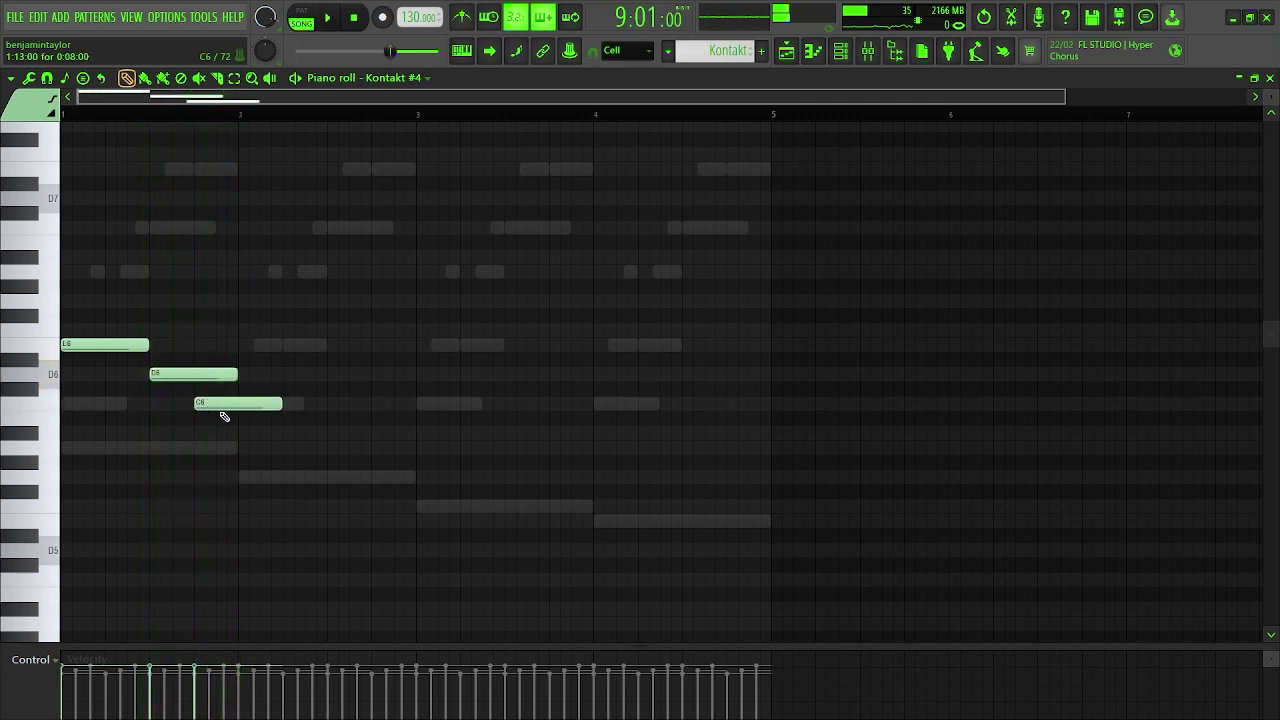
{"action": "left_click", "coordinate": [244, 419]}
{"action": "key", "text": "space"}
- Shorten the D6 and C6 notes to one beat each and keep the B5 note half a bar long
{"action": "left_click_drag", "start_coordinate": [320, 457], "coordinate": [217, 357]}
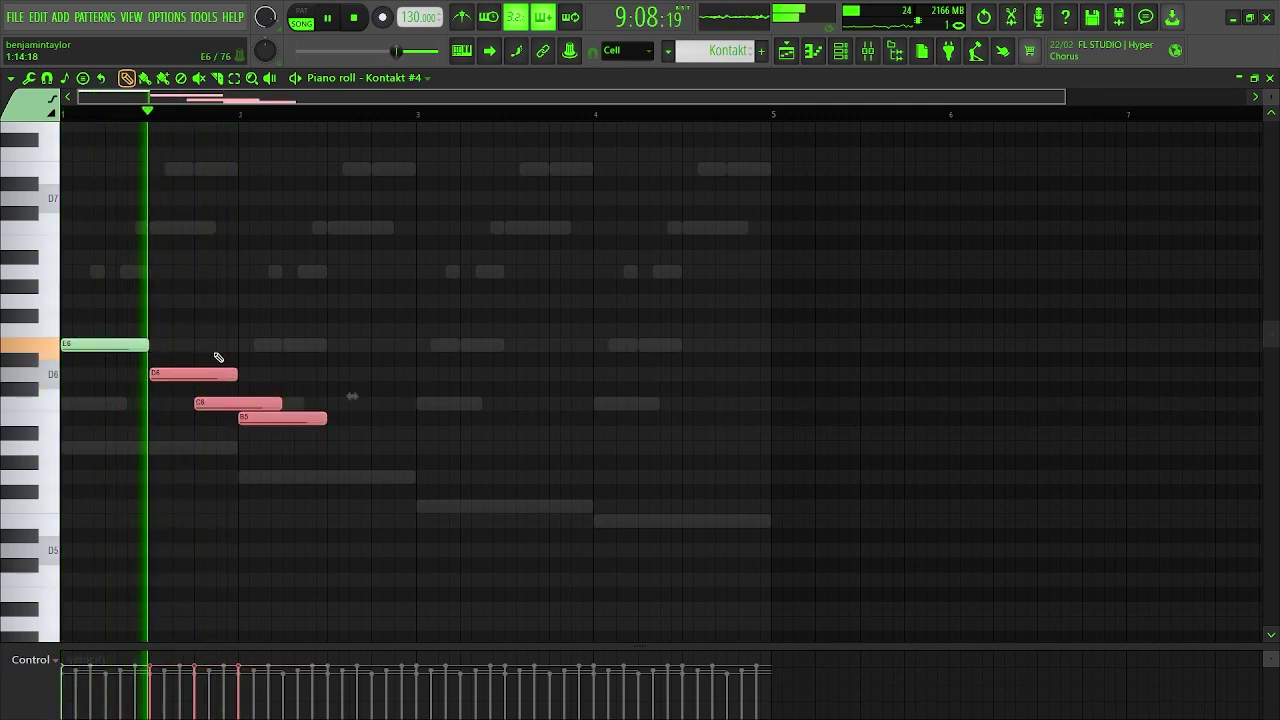
{"action": "left_click_drag", "start_coordinate": [325, 419], "coordinate": [282, 420]}
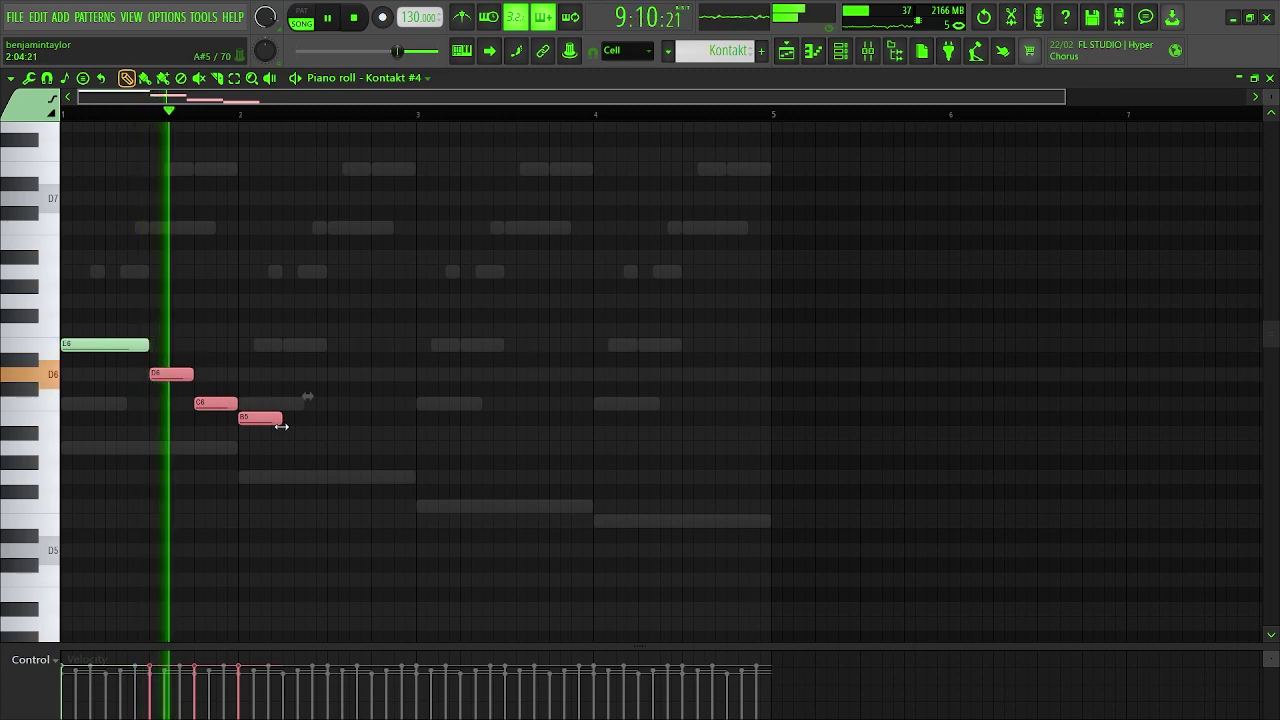
{"action": "key", "text": "ctrl+d"}
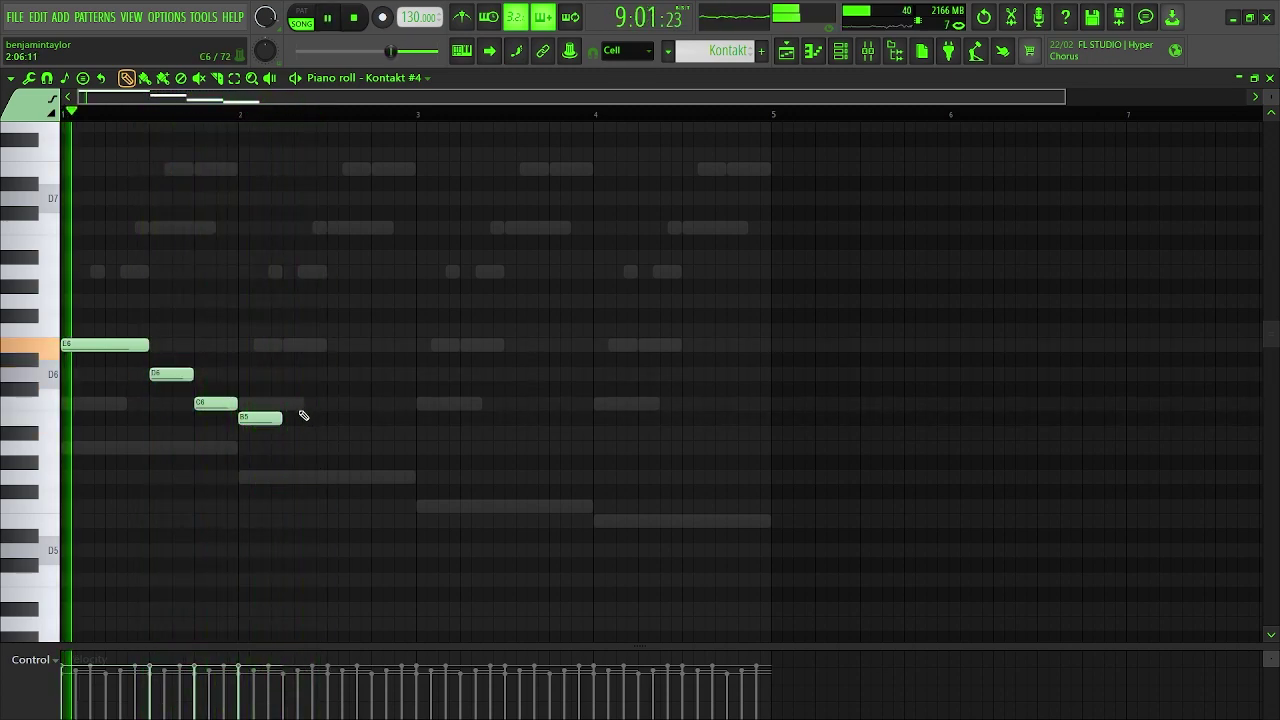
{"action": "left_click_drag", "start_coordinate": [282, 419], "coordinate": [326, 419]}
- Duplicate the four-note choir phrase to bar 3 and add a lower half-bar note in the second half of bar 4
{"action": "key", "text": "ctrl+b"}
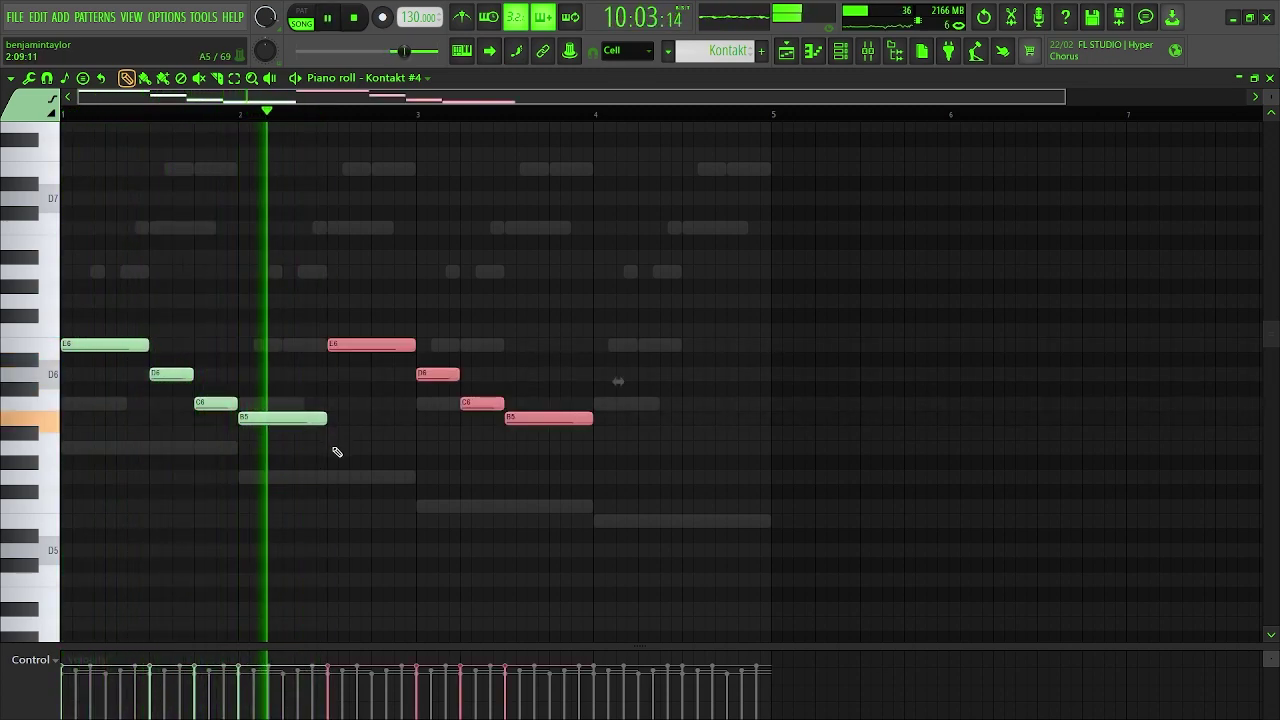
{"action": "left_click_drag", "start_coordinate": [350, 346], "coordinate": [437, 349]}
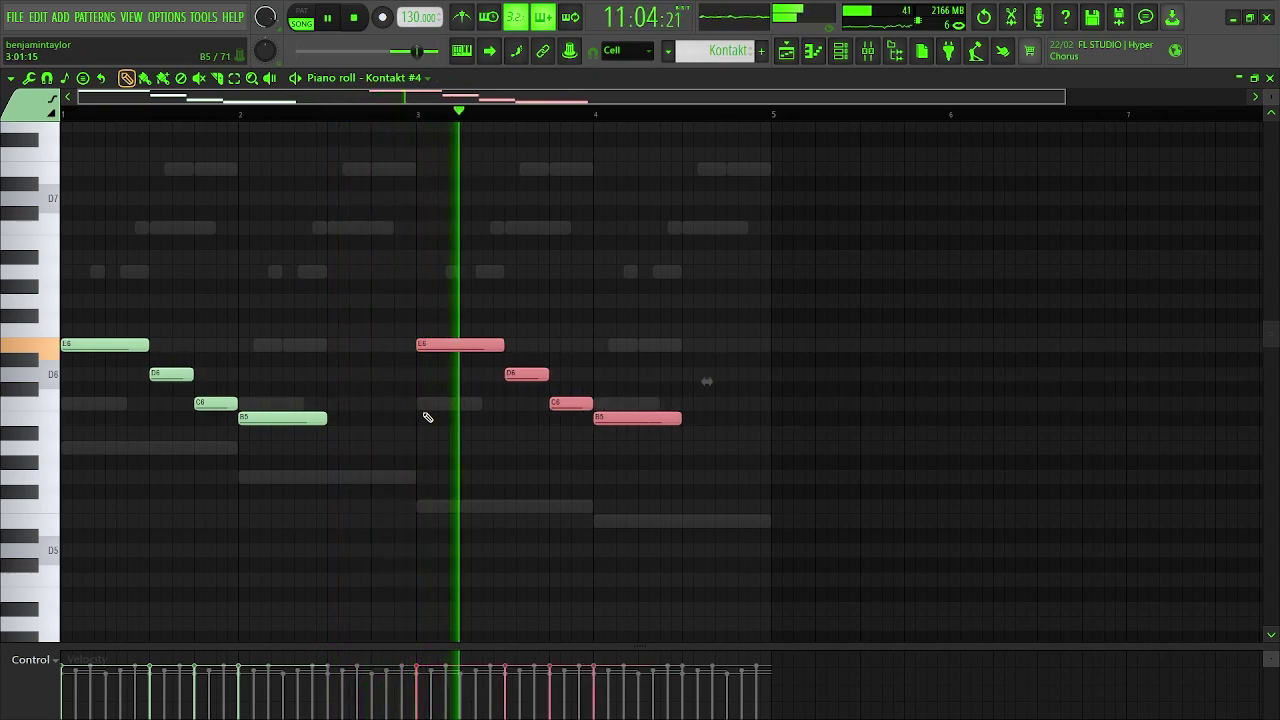
{"action": "key", "text": "ctrl+d"}
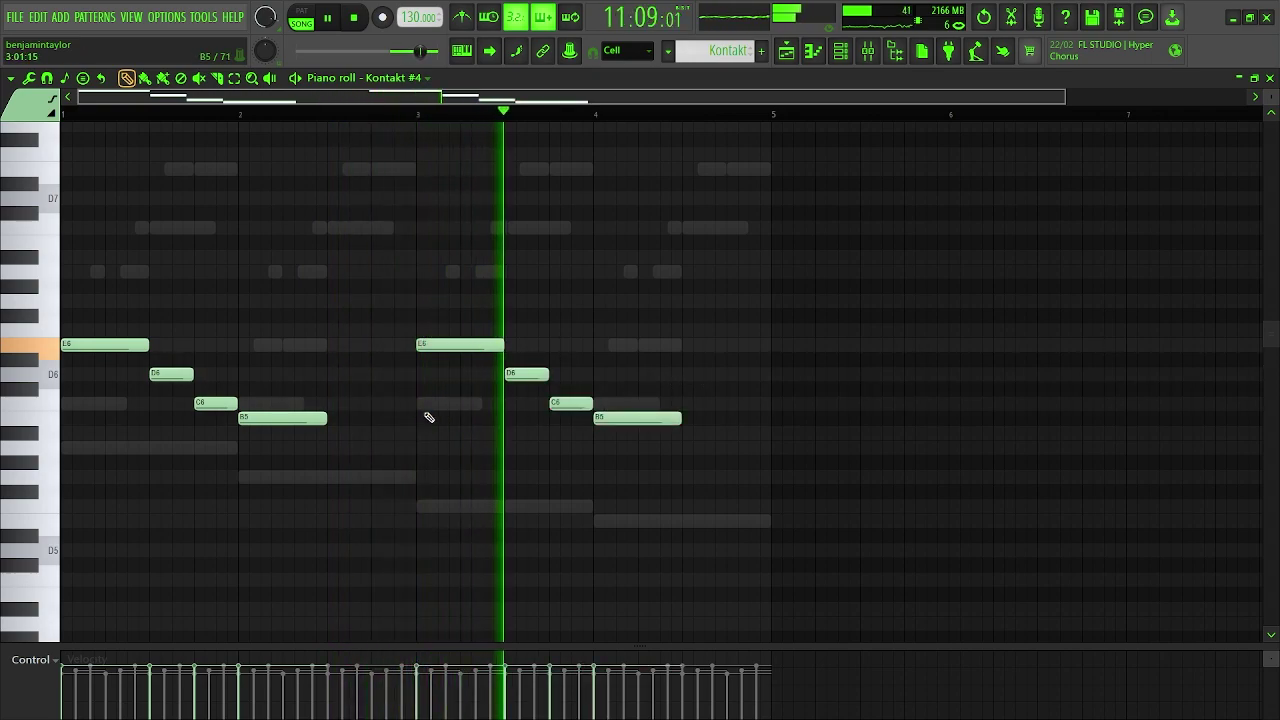
{"action": "left_click", "coordinate": [690, 476]}
{"action": "left_click_drag", "start_coordinate": [710, 472], "coordinate": [706, 440]}
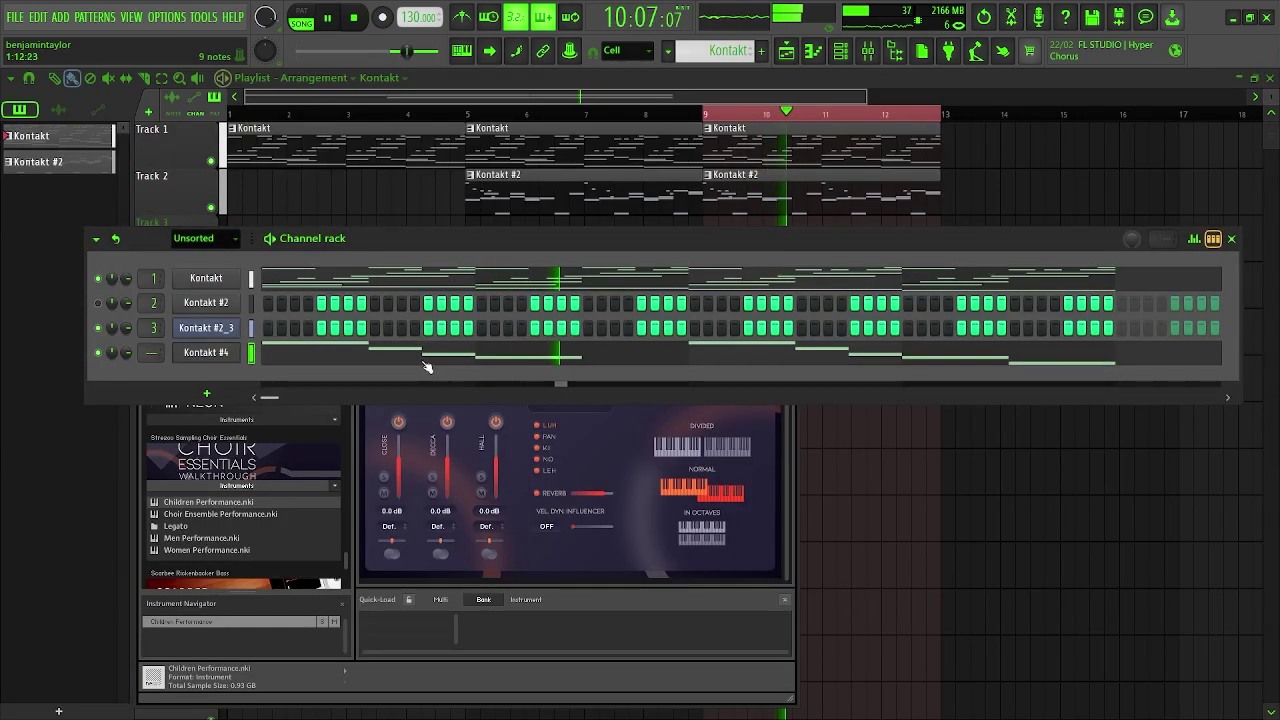
- Route Kontakt #4 to mixer track 4 and set its EQ to -12.0 at 1.0k and 2.3 at 3.2k
{"action": "left_click", "coordinate": [532, 564]}
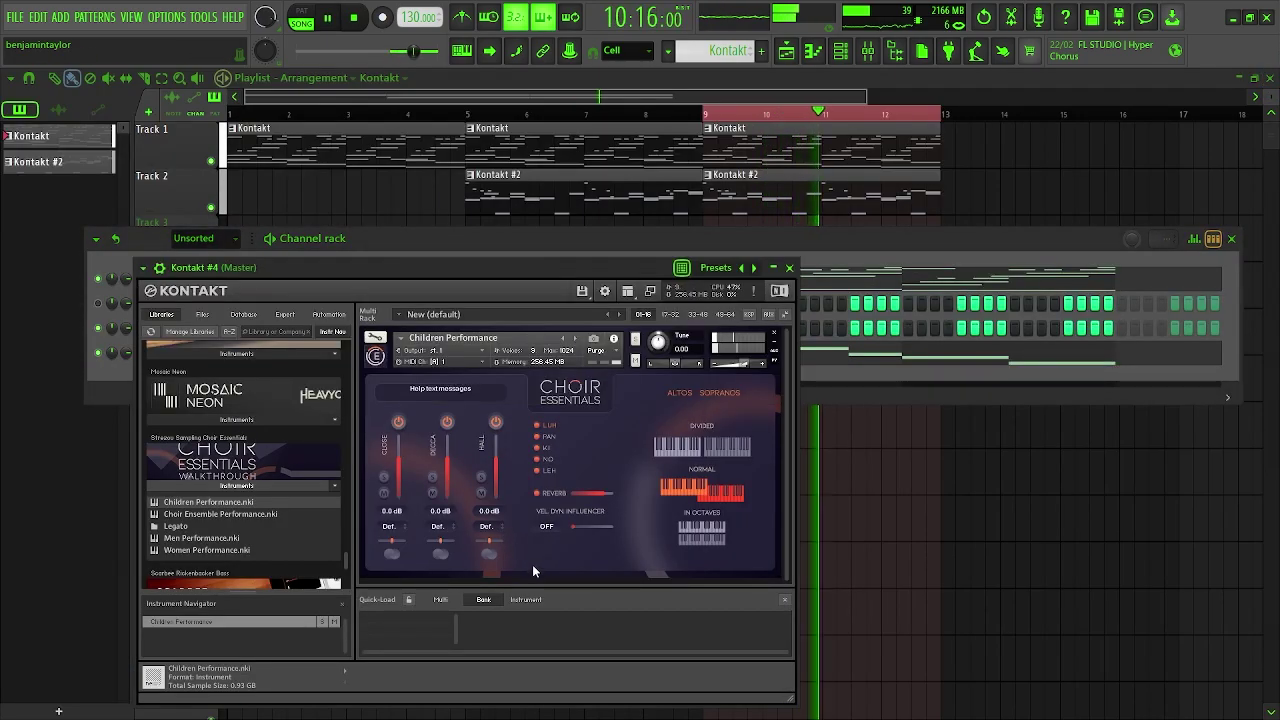
{"action": "left_click", "coordinate": [792, 267]}
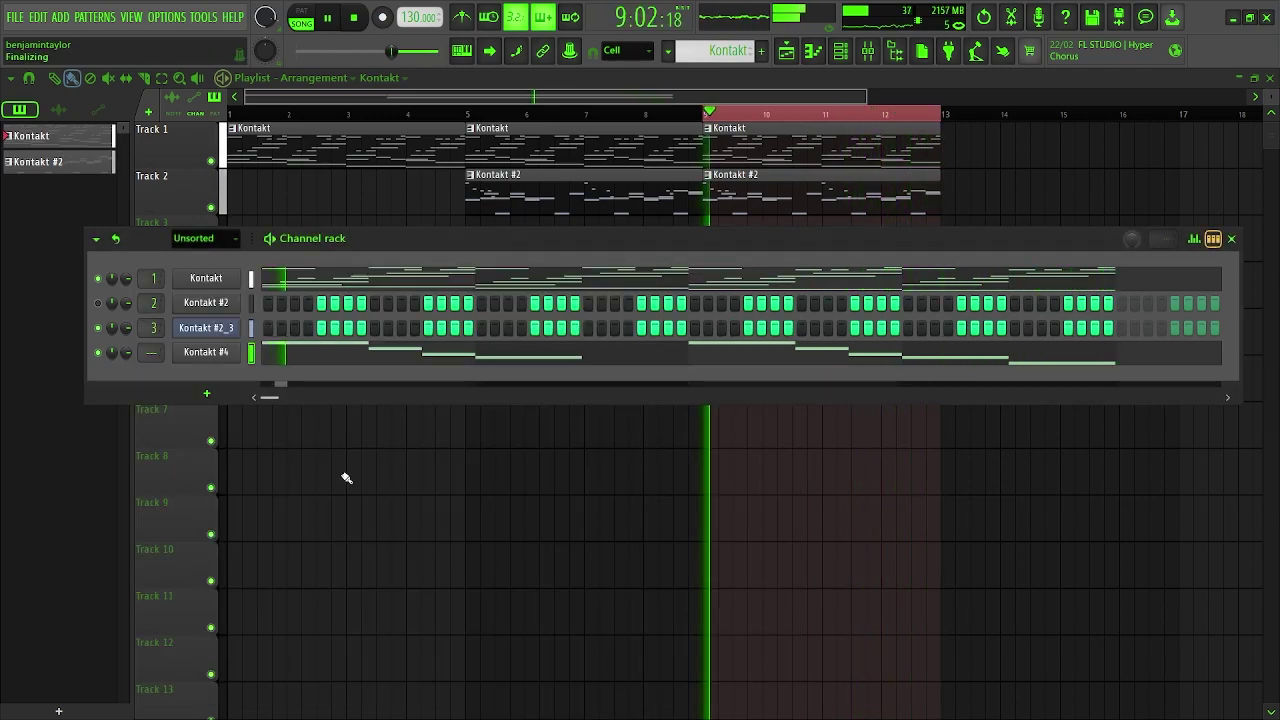
{"action": "key", "text": "F9"}
{"action": "left_click", "coordinate": [1108, 595]}
{"action": "left_click_drag", "start_coordinate": [1166, 454], "coordinate": [1161, 495]}
{"action": "key", "text": "space"}
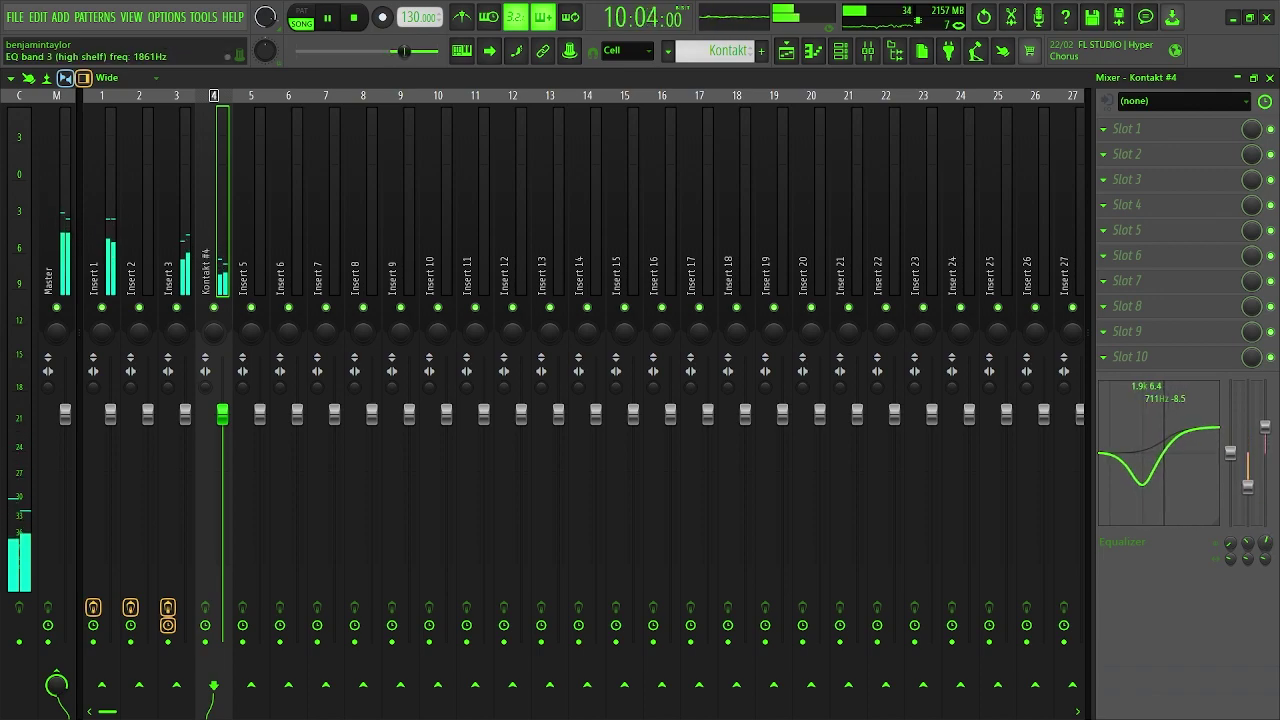
{"action": "left_click_drag", "start_coordinate": [1146, 493], "coordinate": [1148, 495]}
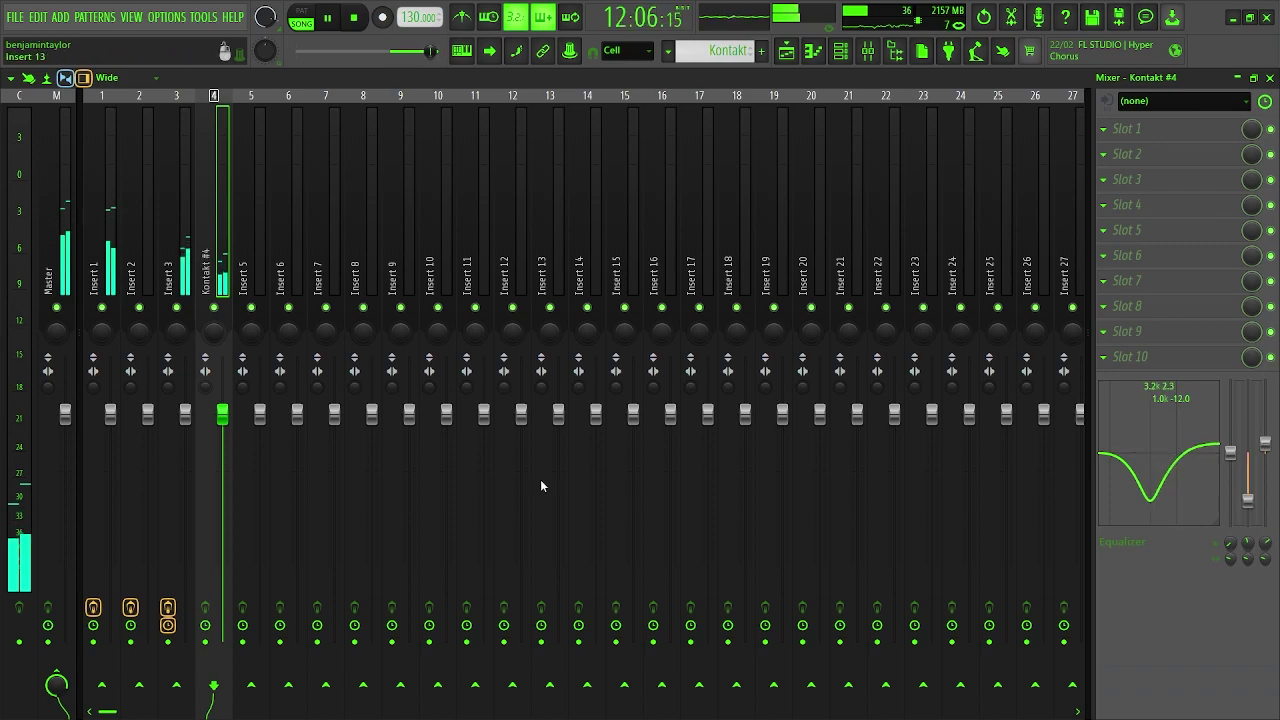
- Lower Insert 3 to 86% volume and add Fruity Compressor with 4.0 dB gain in slot 4 of the soloed Insert 1
{"action": "left_click_drag", "start_coordinate": [198, 416], "coordinate": [198, 418]}
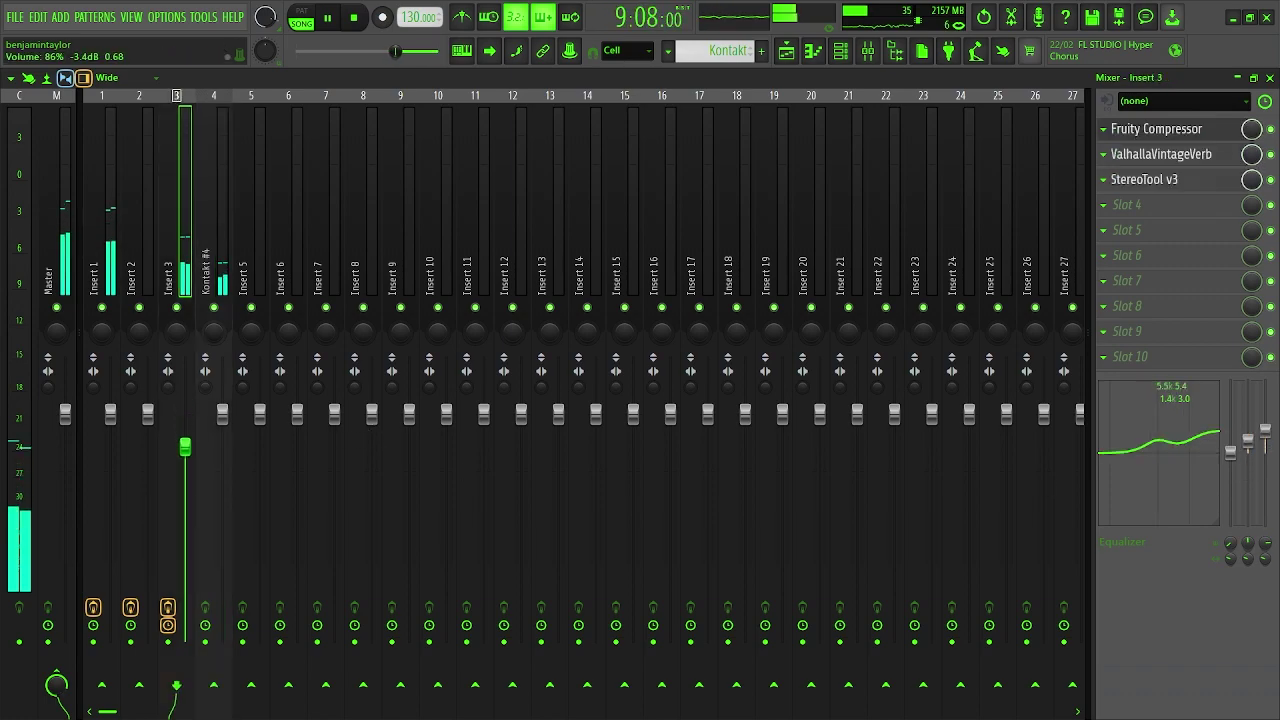
{"action": "right_click", "coordinate": [102, 306]}
{"action": "left_click", "coordinate": [110, 287]}
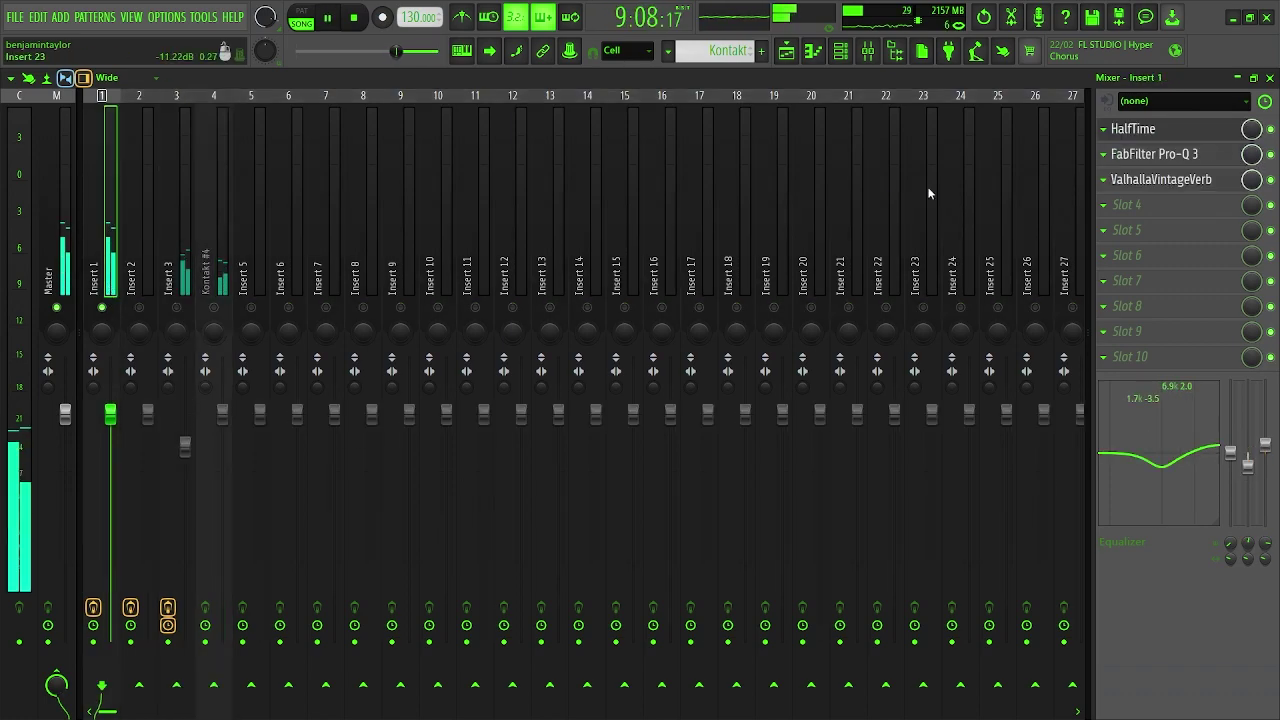
{"action": "left_click", "coordinate": [1121, 205]}
{"action": "left_click", "coordinate": [645, 238]}
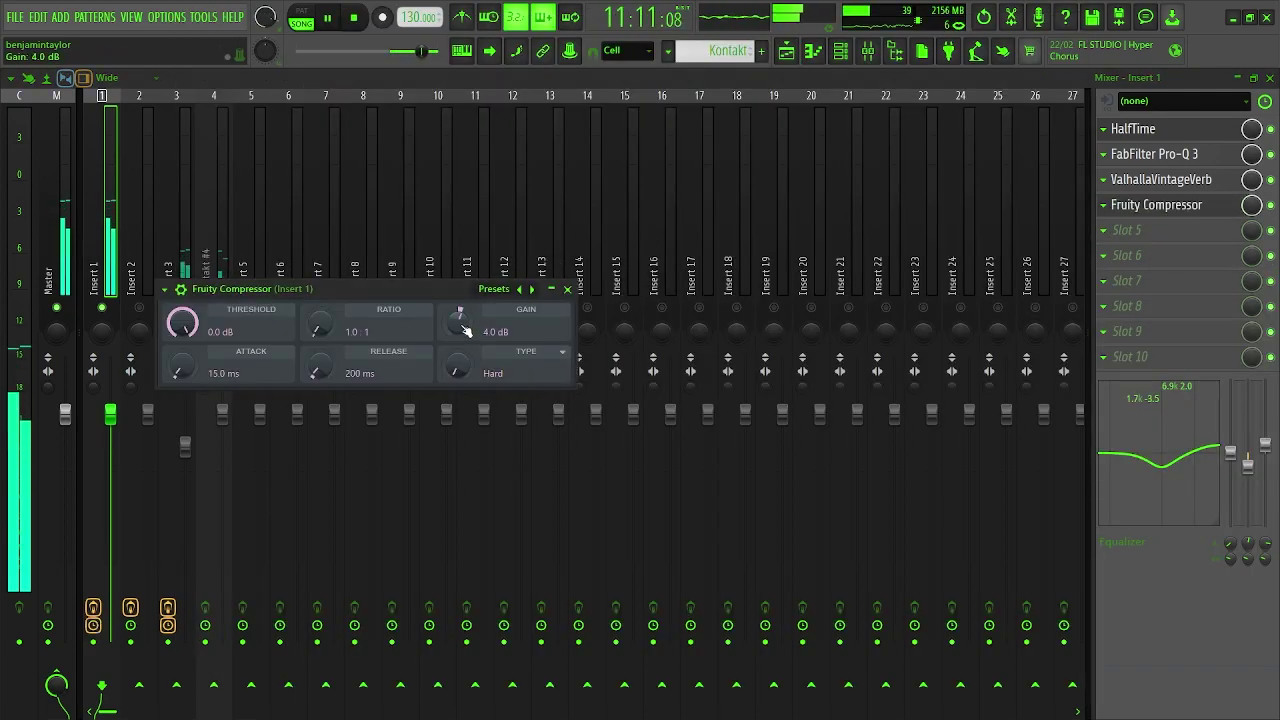
{"action": "left_click", "coordinate": [567, 290]}
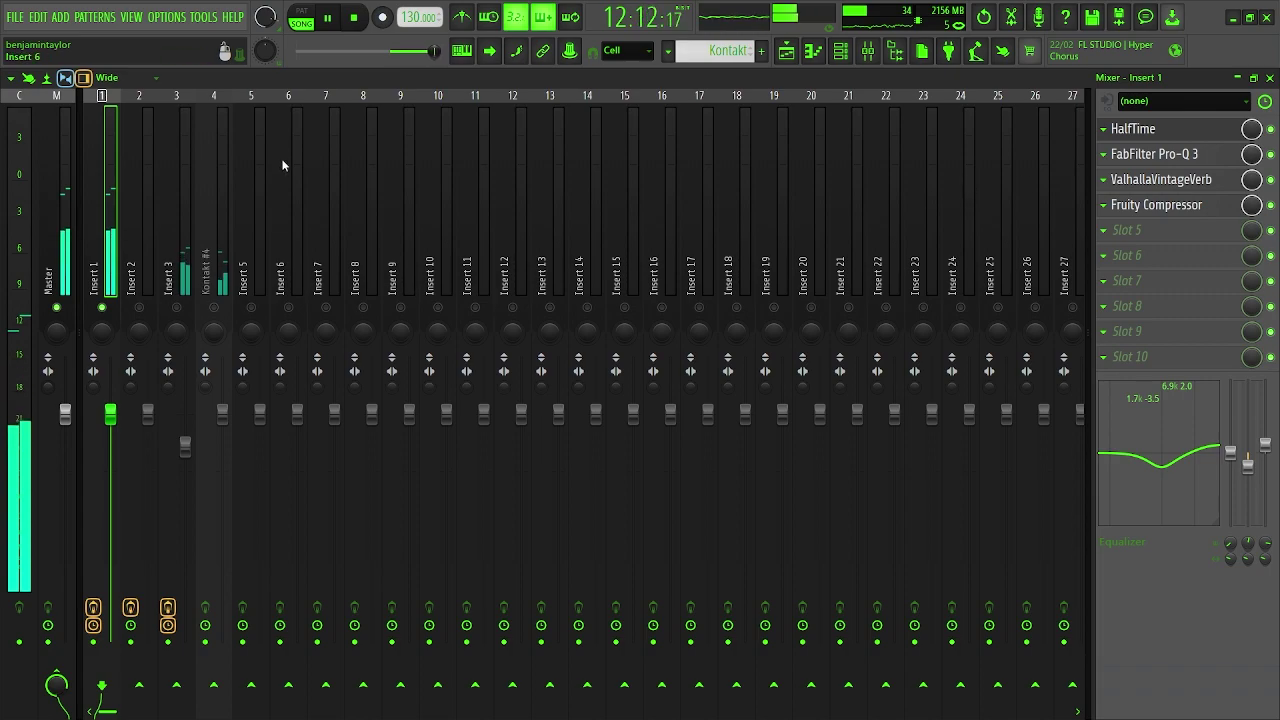
- Rebalance the mix by lowering Insert 1's fader and setting Insert 3 to 100% volume with EQ of -1.9 at 1.4k and 5.9 at 5.3k
{"action": "left_click", "coordinate": [1206, 147]}
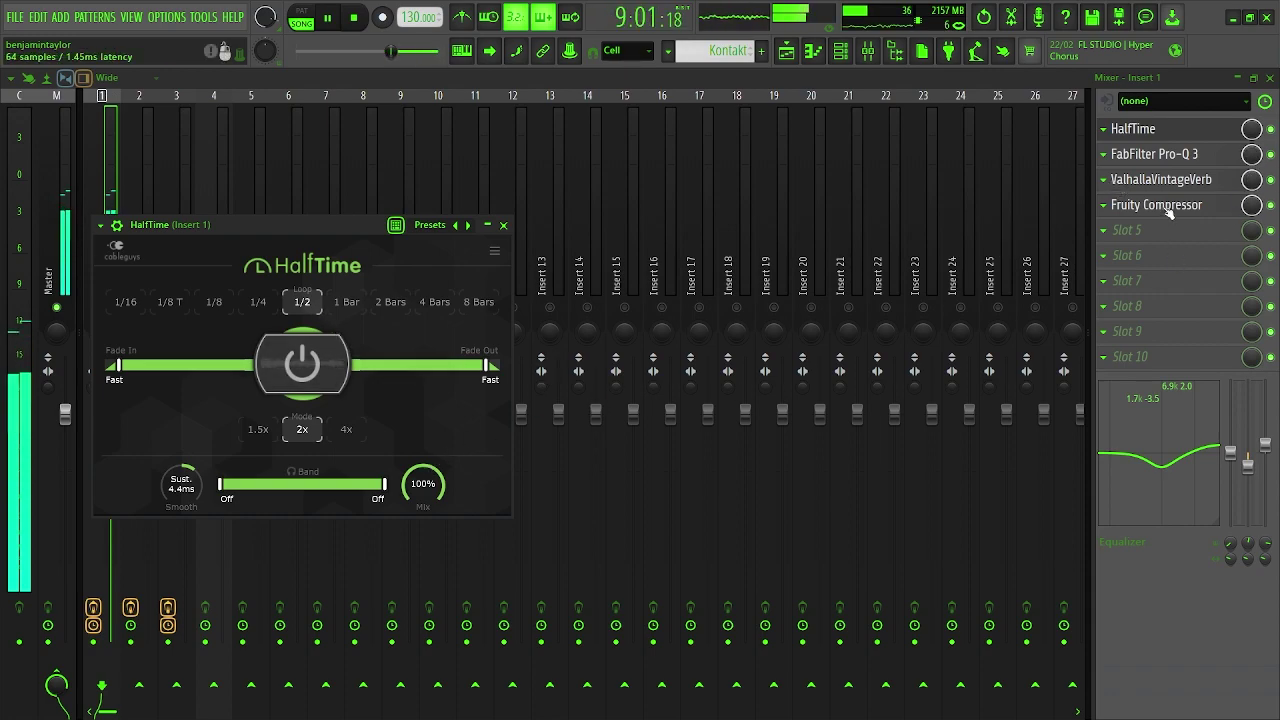
{"action": "left_click", "coordinate": [1160, 205]}
{"action": "left_click", "coordinate": [189, 254]}
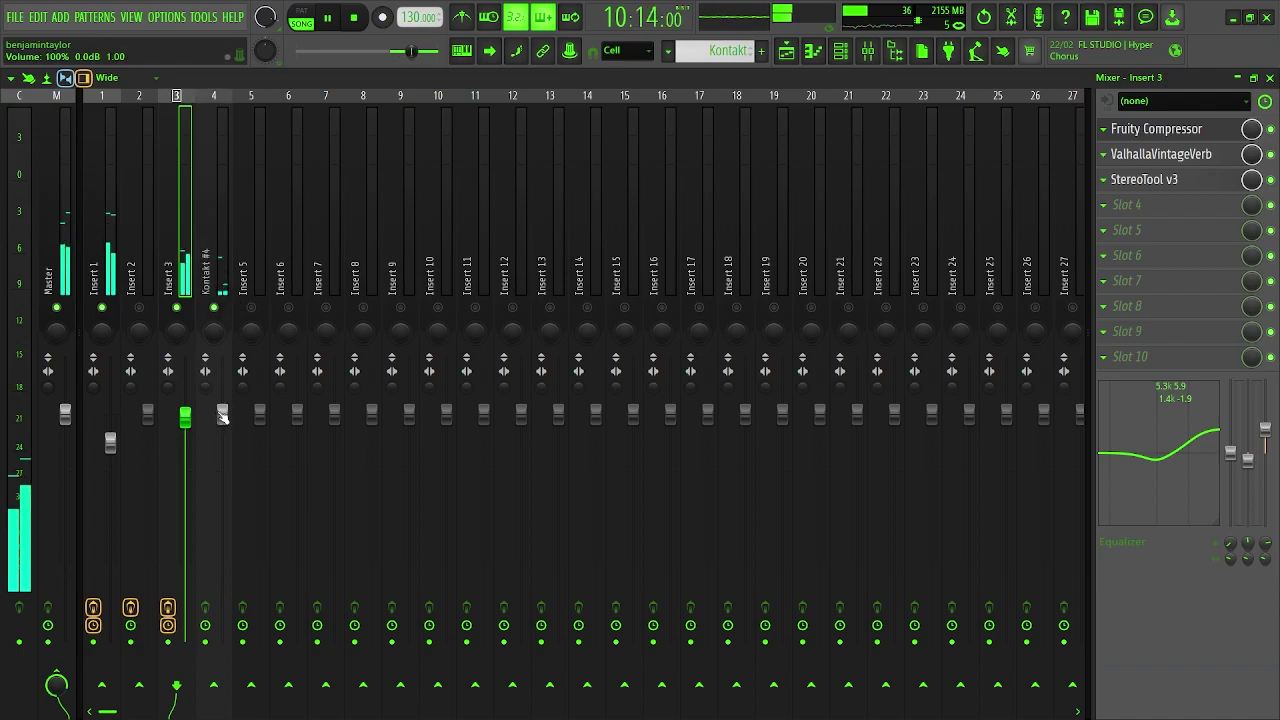
- Select the Kontakt #4 mixer track
{"action": "left_click", "coordinate": [225, 279]}
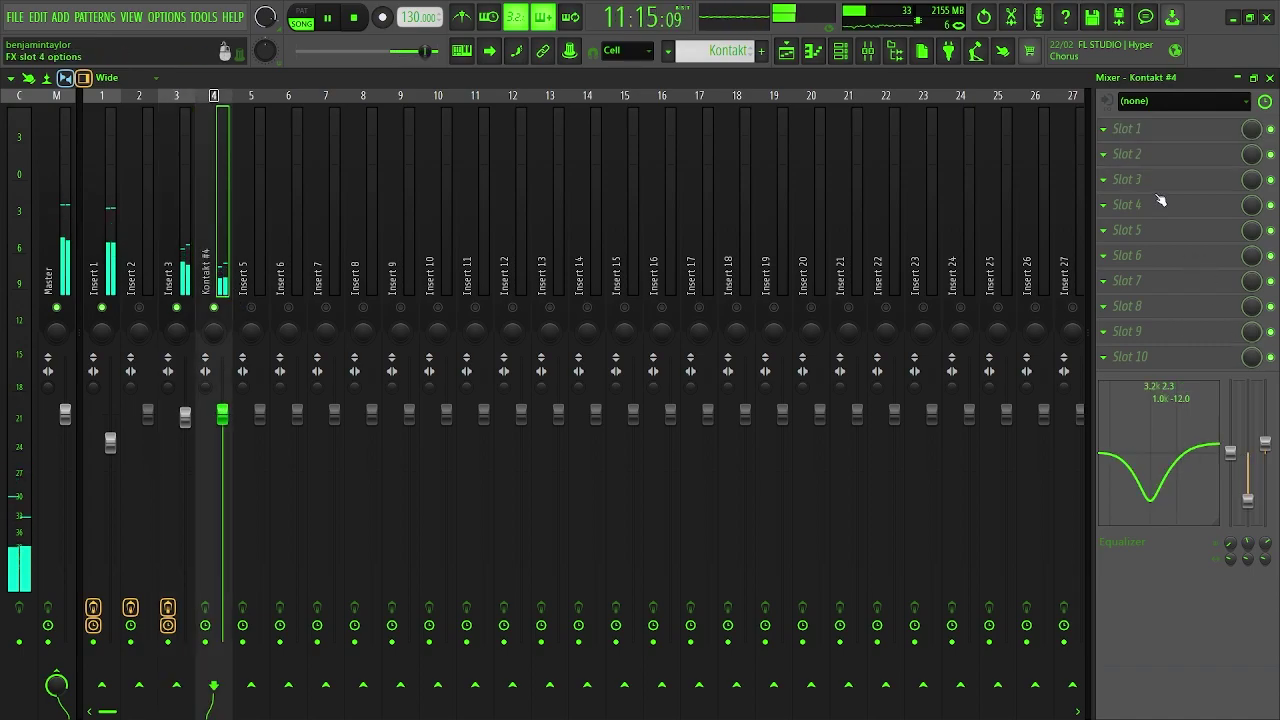
- Load StereoTool v3 in the first effect slot of the Kontakt #4 mixer track and set its width to 7.04 dB
{"action": "left_click", "coordinate": [1136, 131]}
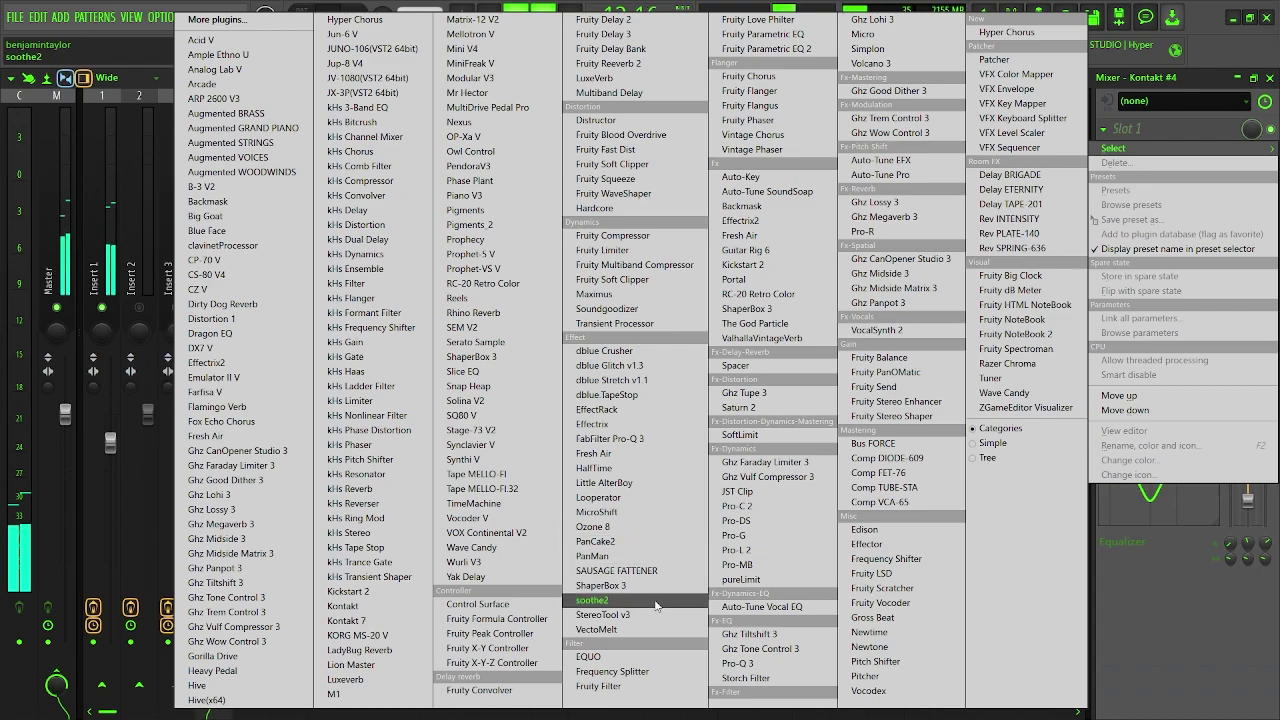
{"action": "left_click", "coordinate": [652, 614]}
{"action": "left_click_drag", "start_coordinate": [247, 502], "coordinate": [309, 525]}
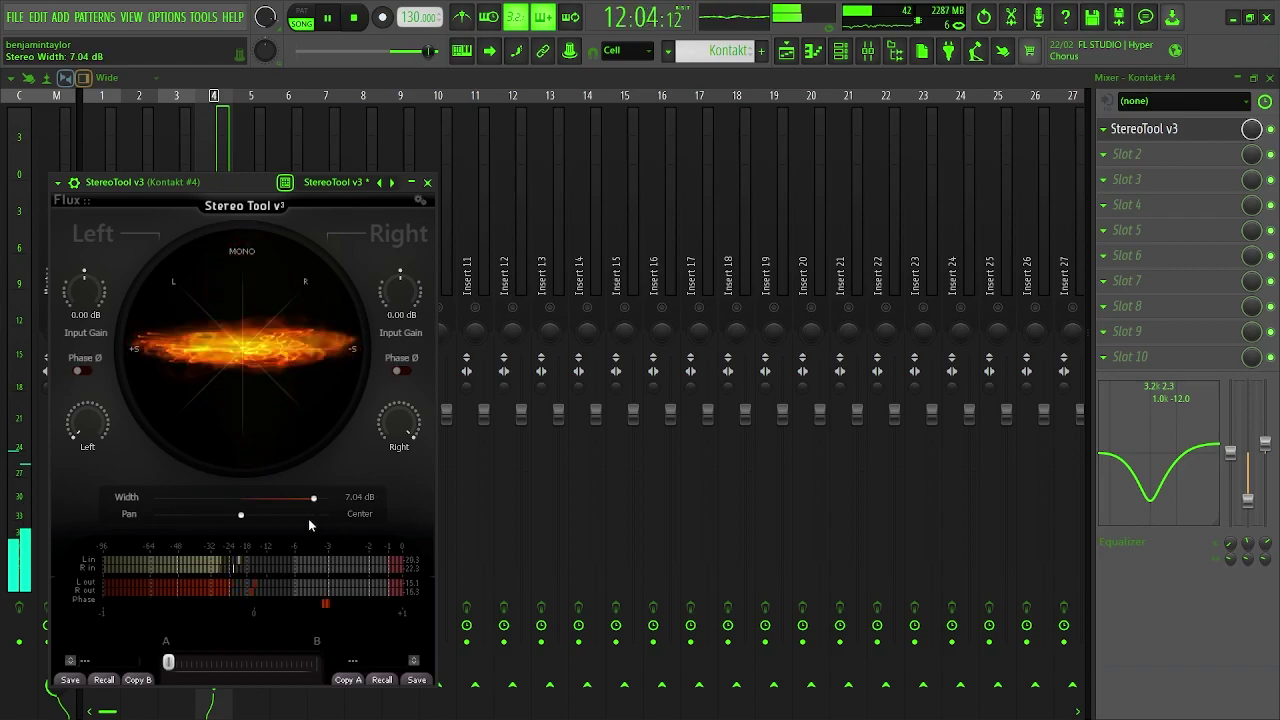
- Add ValhallaVintageVerb in the second effect slot and set its mix to 22.6 %
{"action": "left_click", "coordinate": [1127, 154]}
{"action": "mouse_move", "coordinate": [1113, 174]}
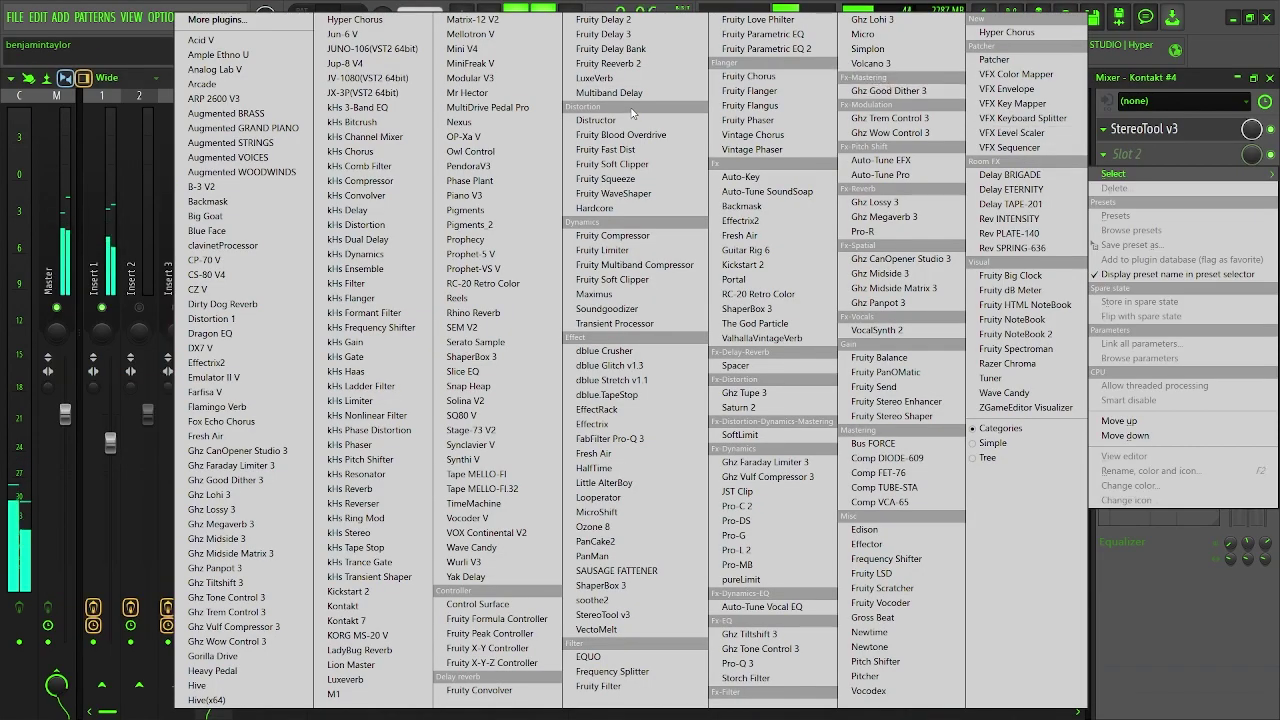
{"action": "left_click", "coordinate": [790, 338]}
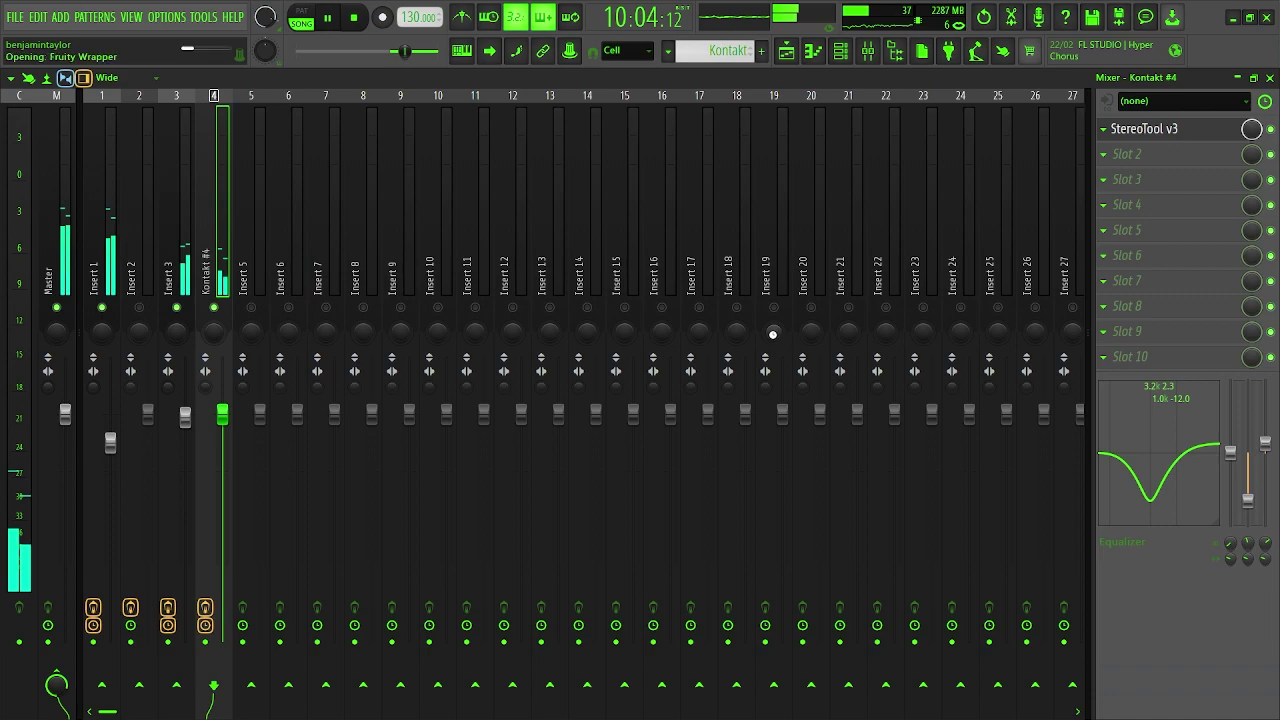
{"action": "left_click_drag", "start_coordinate": [126, 340], "coordinate": [187, 458]}
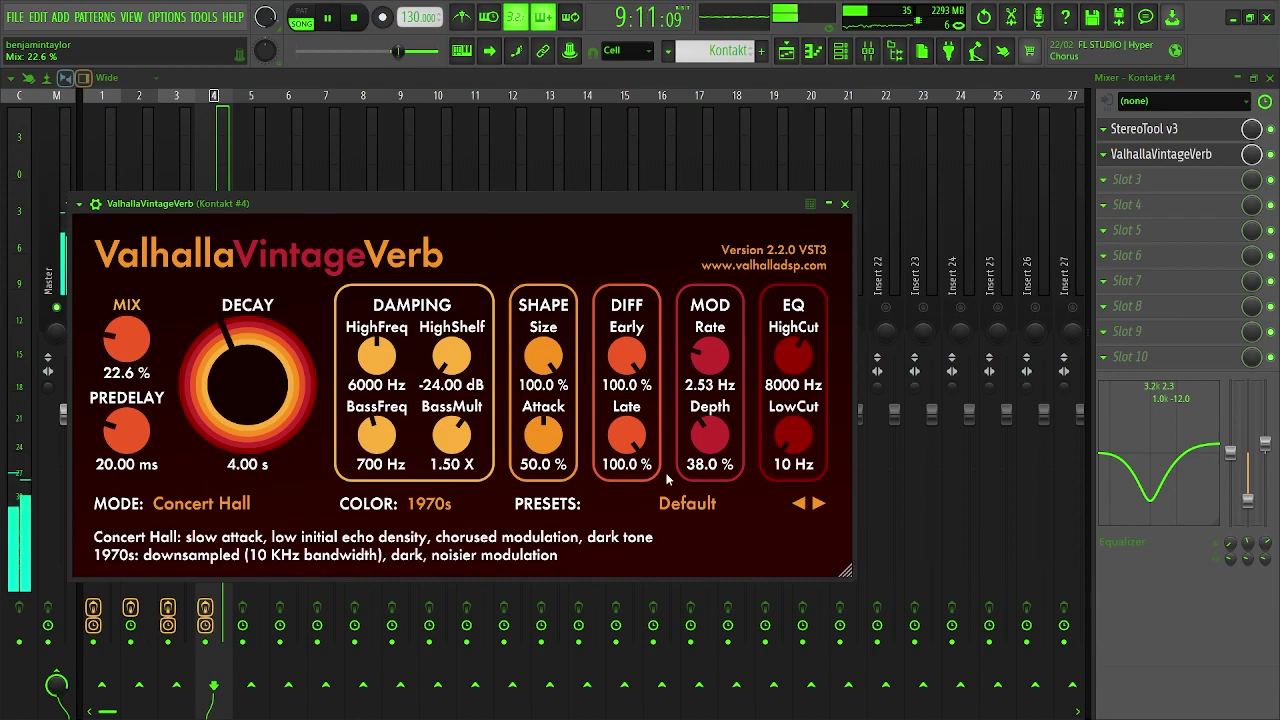
- Set the reverb mode to Smooth Plate and choose a color option for it
{"action": "left_click", "coordinate": [200, 503]}
{"action": "left_click", "coordinate": [205, 336]}
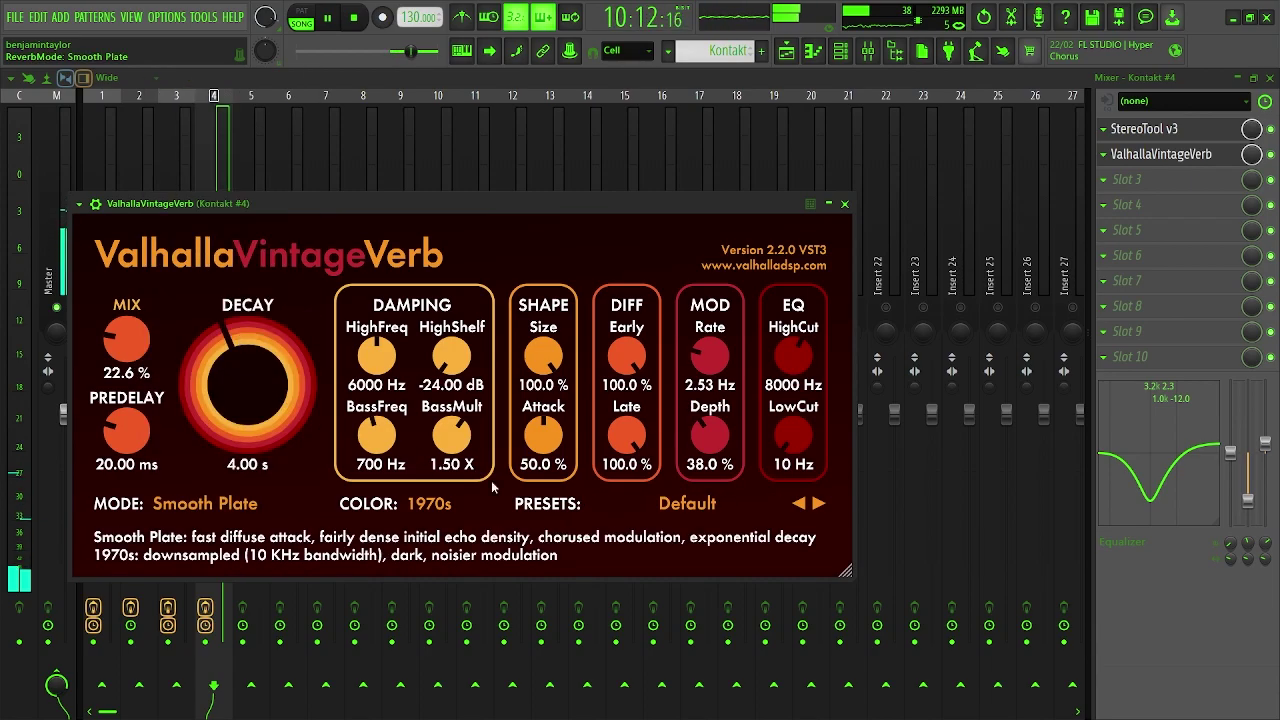
{"action": "left_click", "coordinate": [655, 503]}
{"action": "key", "text": "Escape"}
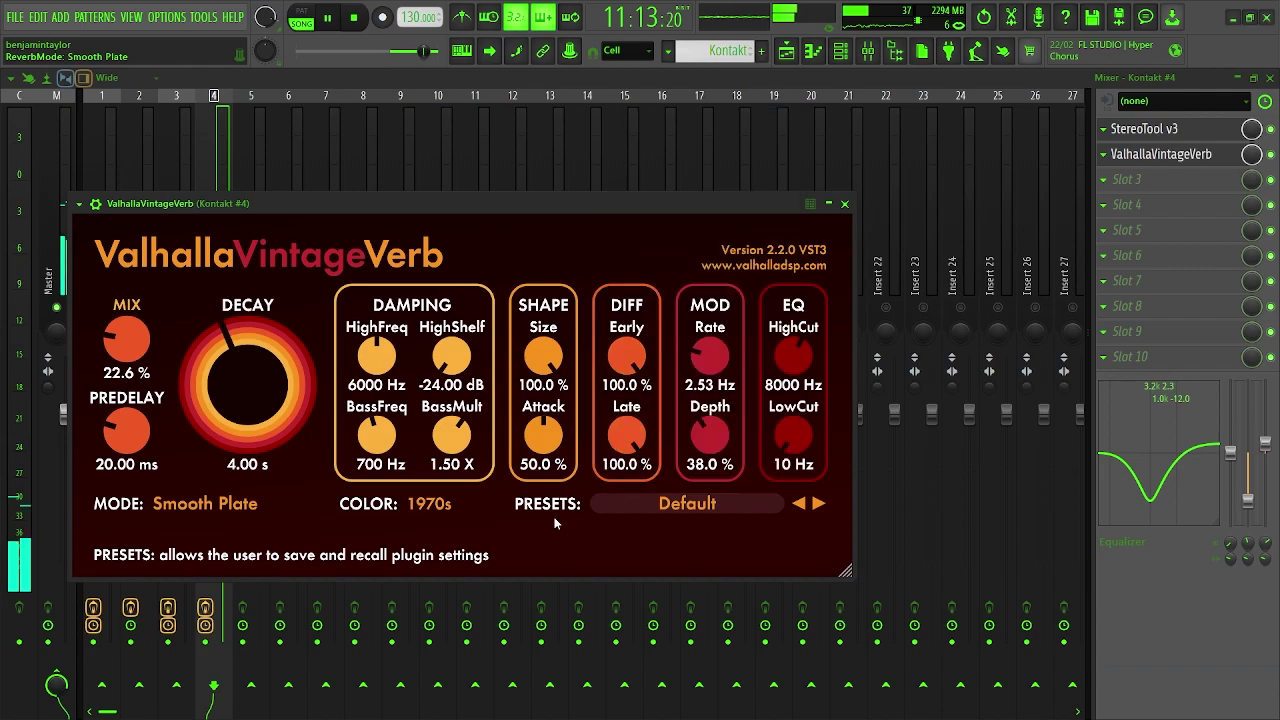
{"action": "left_click", "coordinate": [420, 505]}
{"action": "left_click", "coordinate": [440, 565]}
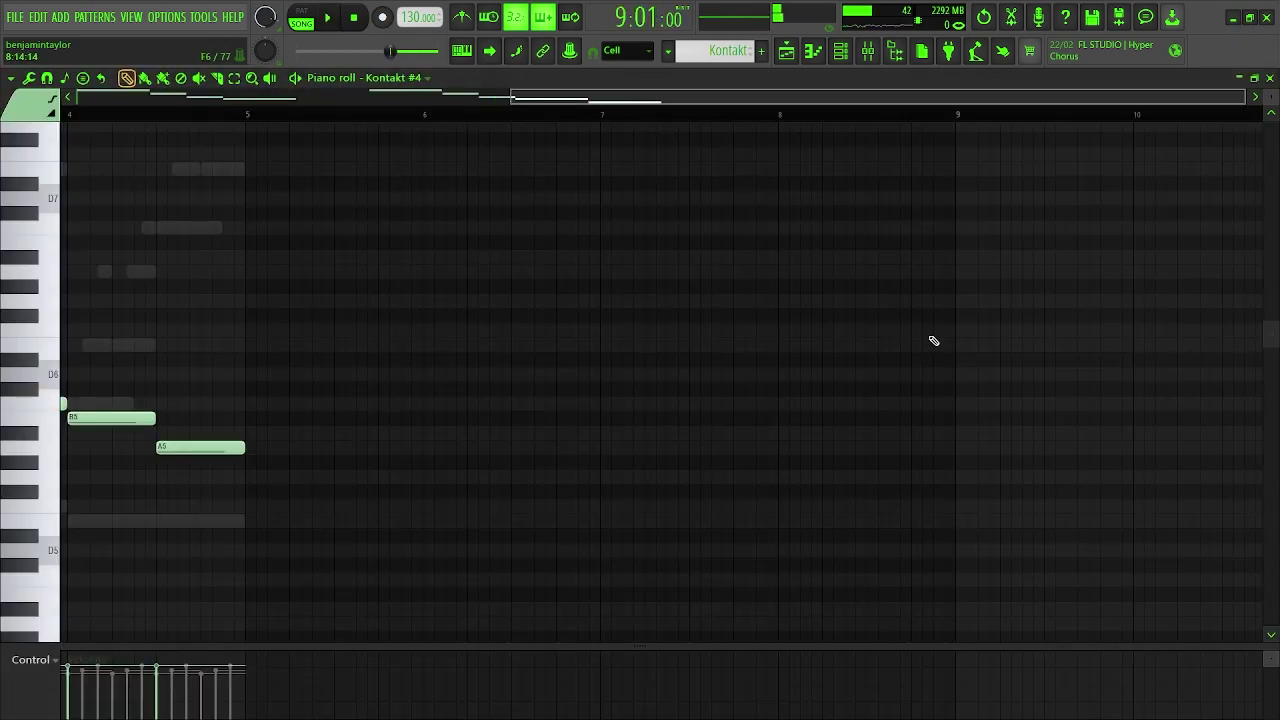
- Transpose the Kontakt #4 melody down one octave, play it, and boost its note velocities by raising Multiply in level scaling
{"action": "key", "text": "ctrl+Down"}
{"action": "key", "text": "space"}
{"action": "scroll", "coordinate": [933, 341], "scroll_direction": "down", "scroll_amount": 3}
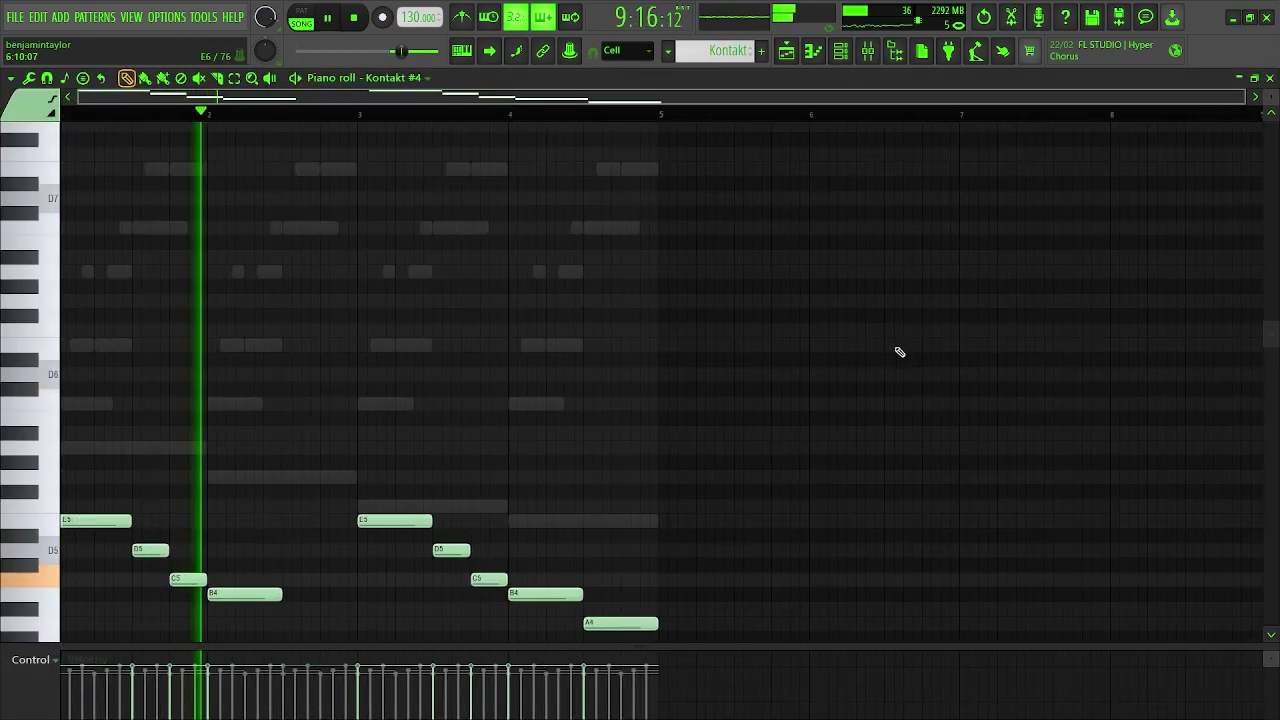
{"action": "key", "text": "alt+x"}
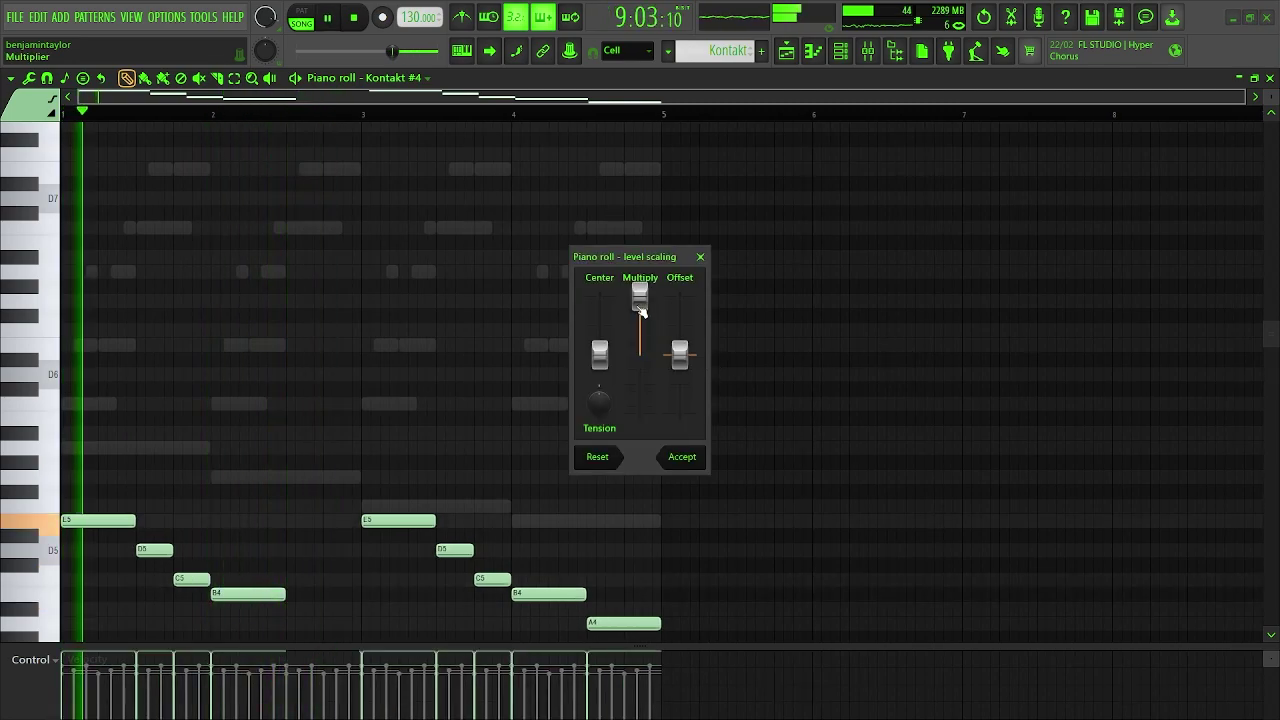
{"action": "left_click", "coordinate": [688, 458]}
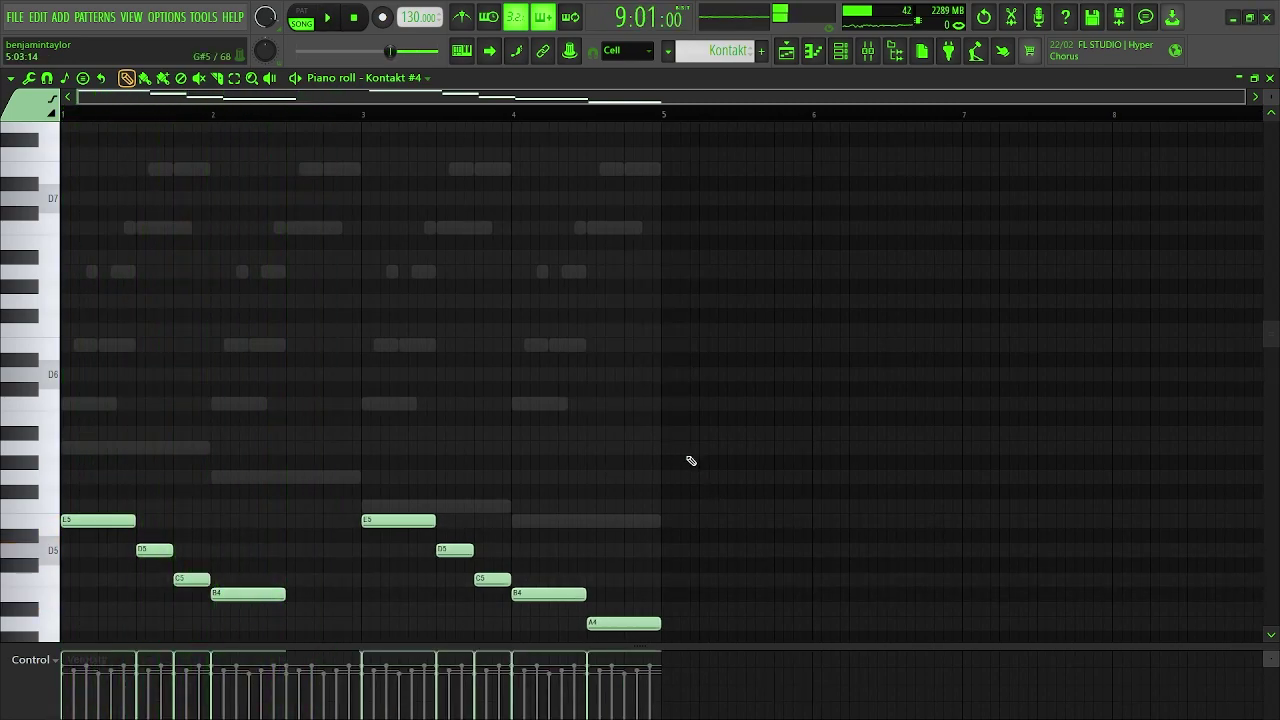
- Transpose the Kontakt #4 melody up two octaves, bring it back down one octave, and play it
{"action": "key", "text": "ctrl+Up"}
{"action": "key", "text": "ctrl+Up"}
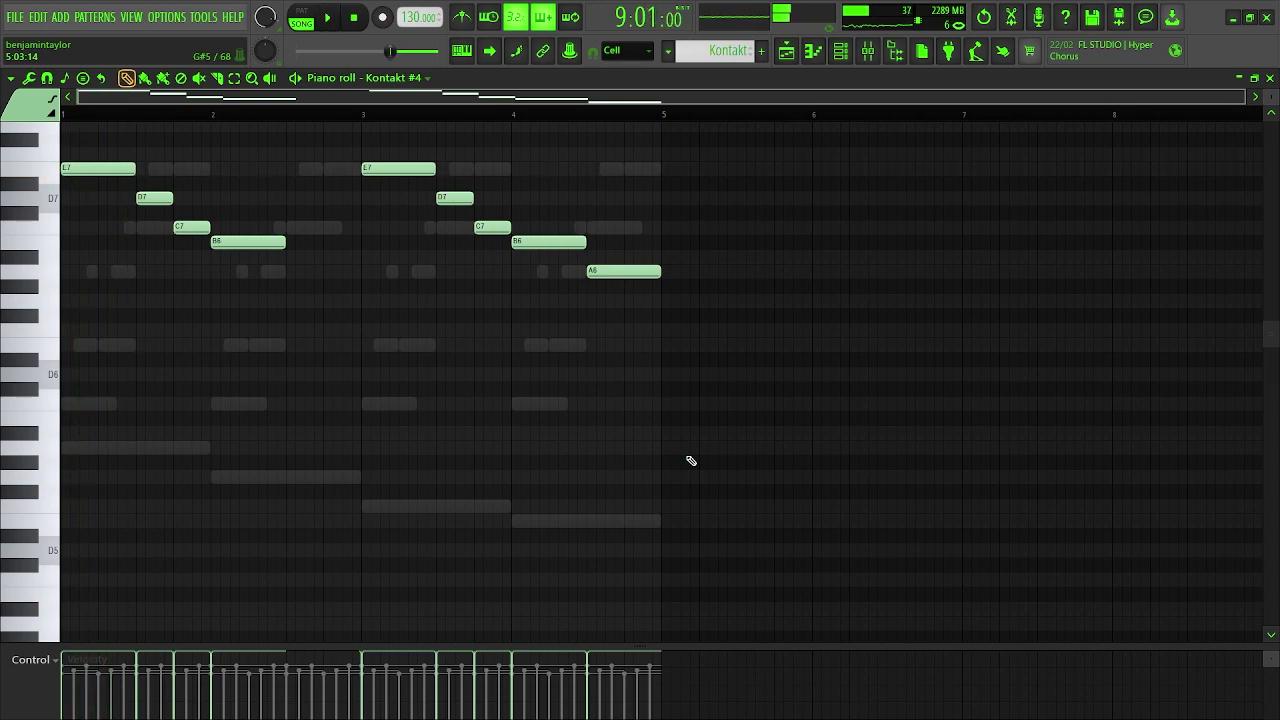
{"action": "key", "text": "ctrl+Down"}
{"action": "key", "text": "space"}
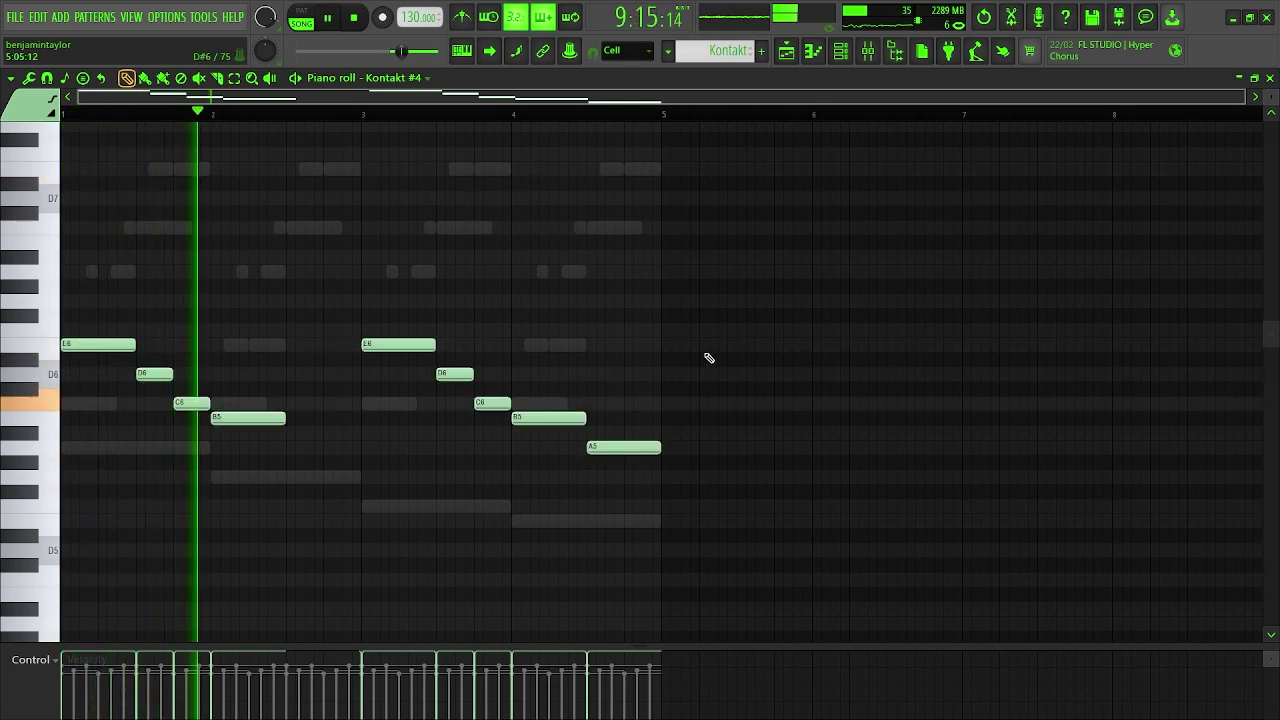
- Return to the playlist and split the Kontakt pattern by channel
{"action": "left_click", "coordinate": [1270, 78]}
{"action": "right_click", "coordinate": [1067, 498]}
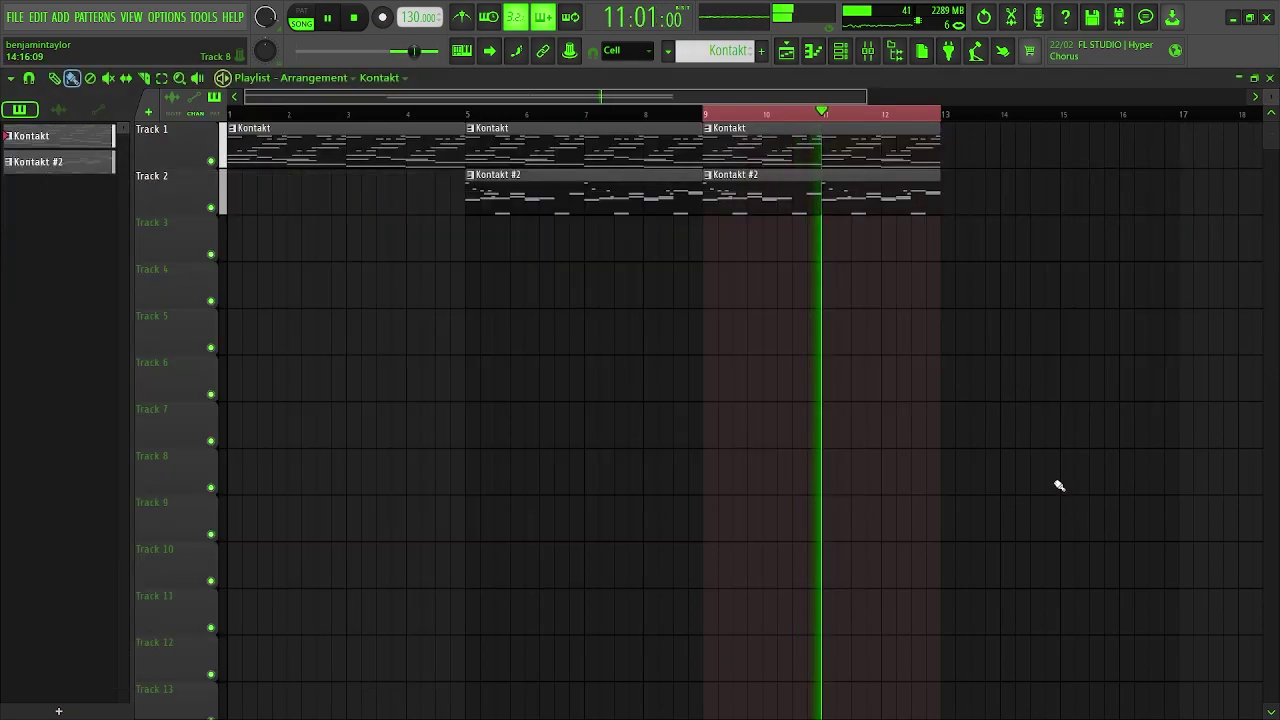
{"action": "right_click", "coordinate": [30, 136]}
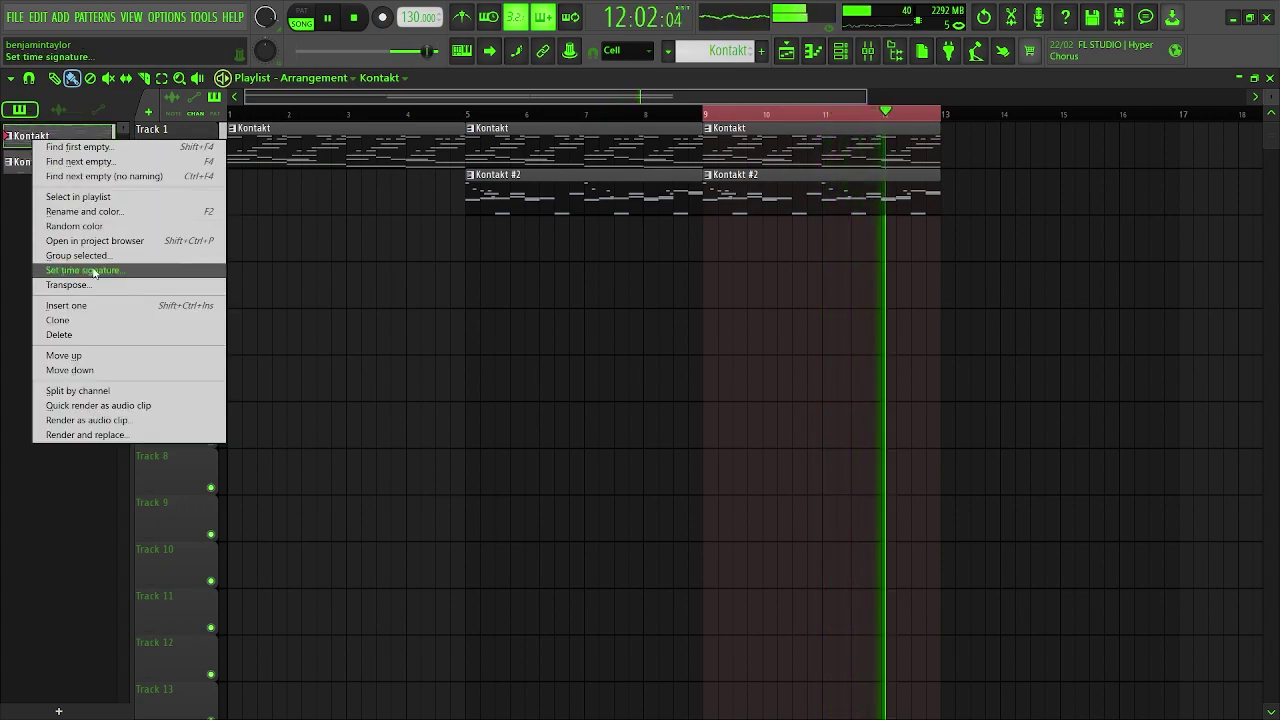
{"action": "left_click", "coordinate": [111, 392]}
- Clear surplus split clips from Track 1 and place the Kontakt - Kontakt #4 clip on Track 3 at bar 9
{"action": "left_click_drag", "start_coordinate": [824, 148], "coordinate": [793, 128]}
{"action": "key", "text": "space"}
{"action": "right_click", "coordinate": [819, 151]}
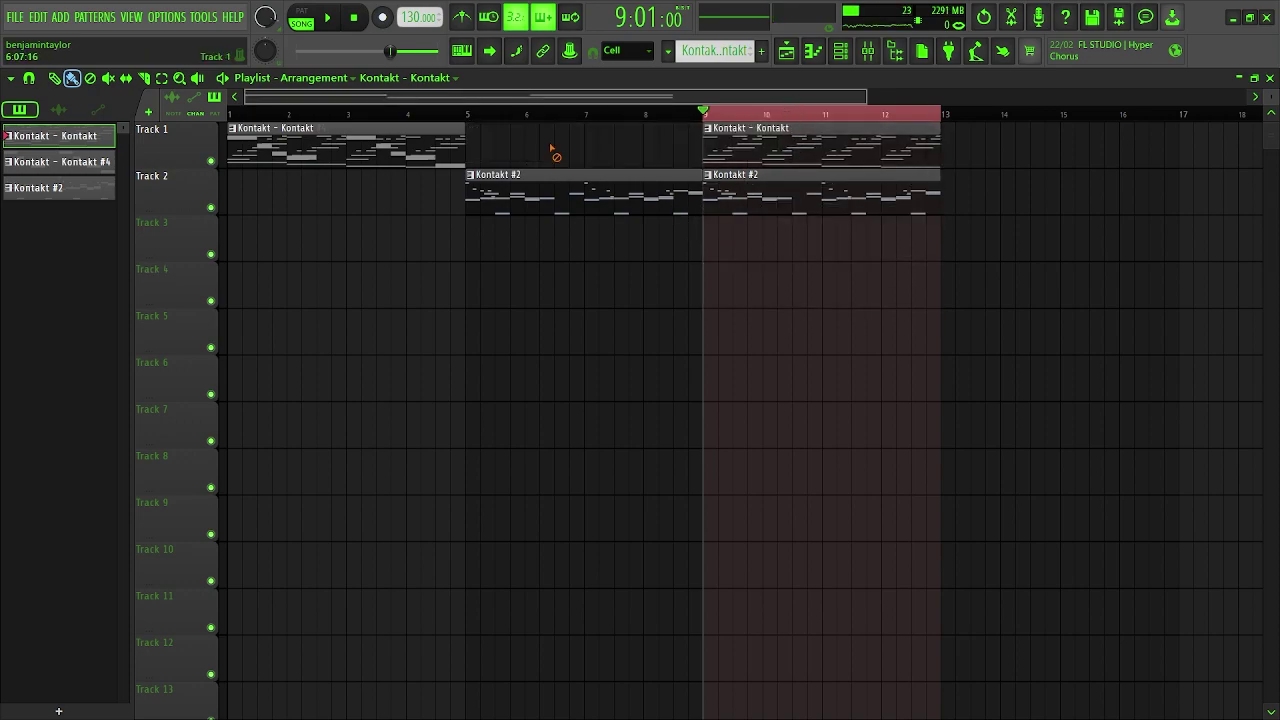
{"action": "left_click_drag", "start_coordinate": [355, 152], "coordinate": [823, 223]}
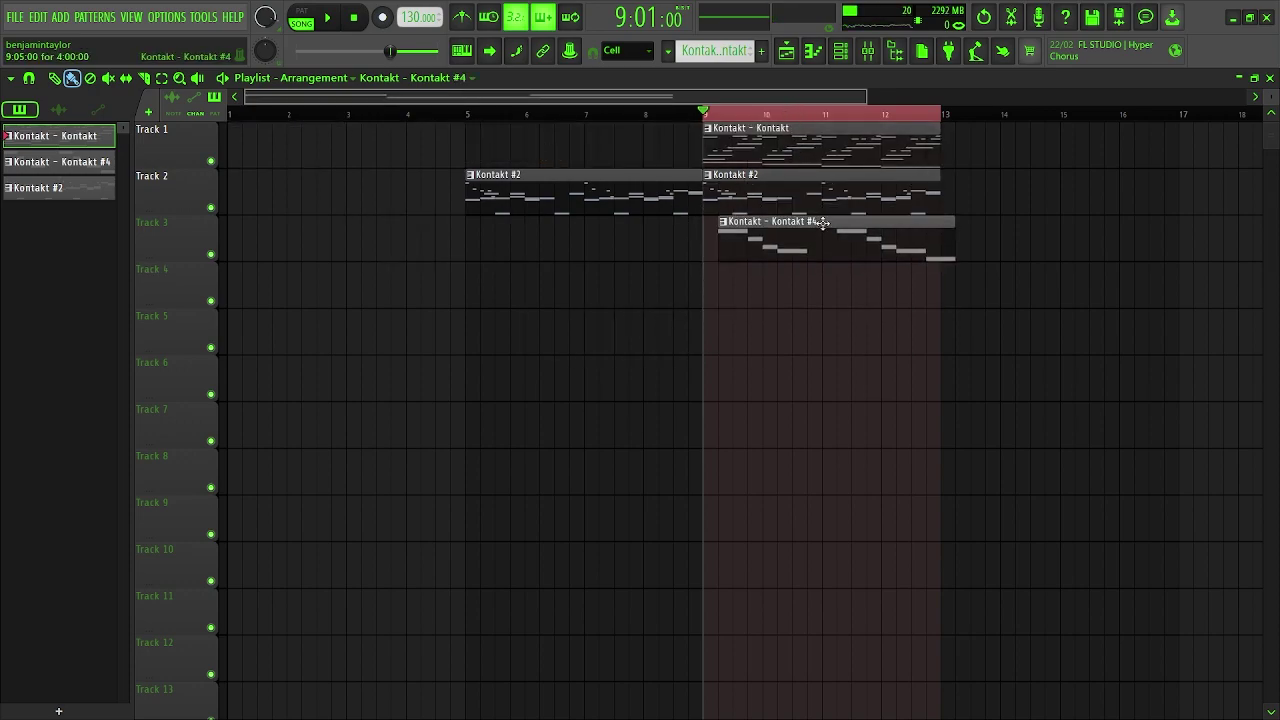
{"action": "key", "text": "space"}
- Fill Track 1 with Kontakt - Kontakt clips at bars 1, 5, 9 and 13, and copy the Kontakt #4 clip to bar 13
{"action": "left_click_drag", "start_coordinate": [343, 137], "coordinate": [587, 163]}
{"action": "scroll", "coordinate": [583, 189], "scroll_direction": "down", "scroll_amount": 1}
{"action": "left_click_drag", "start_coordinate": [427, 258], "coordinate": [431, 147]}
{"action": "left_click_drag", "start_coordinate": [257, 143], "coordinate": [726, 157]}
{"action": "left_click_drag", "start_coordinate": [634, 250], "coordinate": [791, 256]}
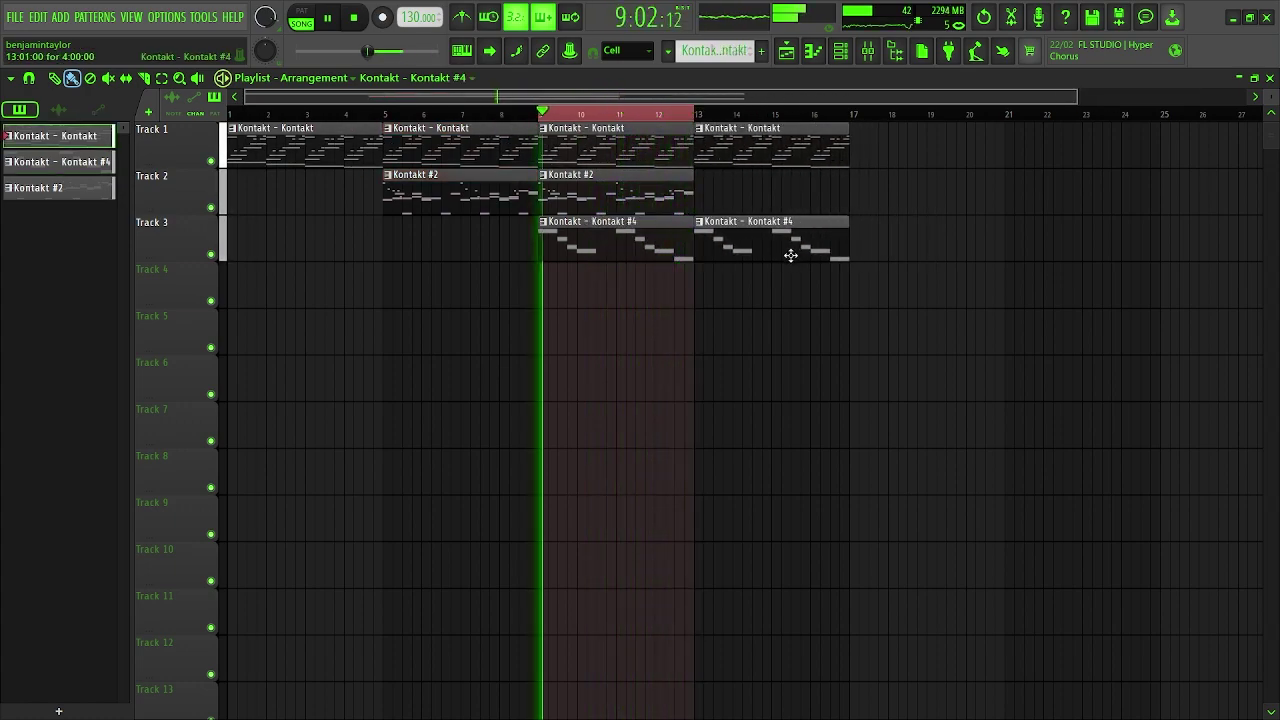
- Duplicate the clips spanning bars 5 to 17 onto bar 17, and repeat the last Kontakt - Kontakt clip at bar 29
{"action": "left_click_drag", "start_coordinate": [696, 113], "coordinate": [696, 175]}
{"action": "left_click_drag", "start_coordinate": [514, 259], "coordinate": [1094, 63]}
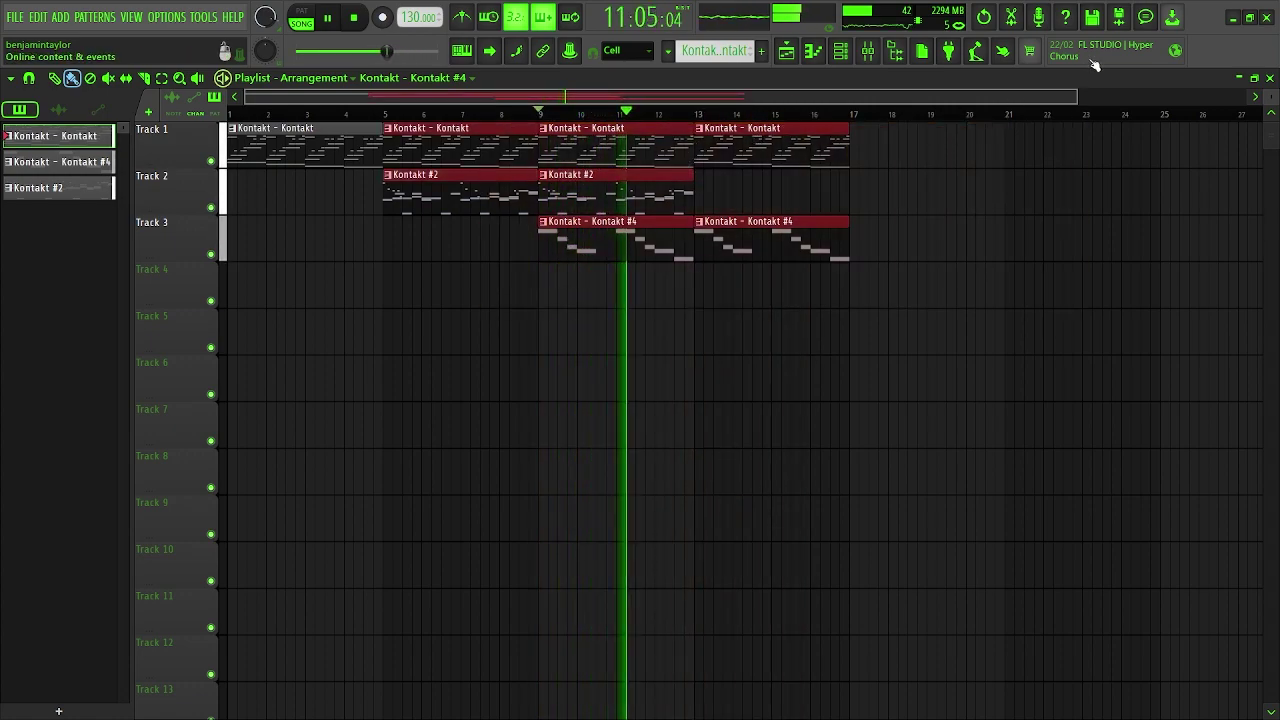
{"action": "key", "text": "ctrl+b"}
{"action": "scroll", "coordinate": [1036, 240], "scroll_direction": "down", "scroll_amount": 3}
{"action": "right_click", "coordinate": [1051, 343]}
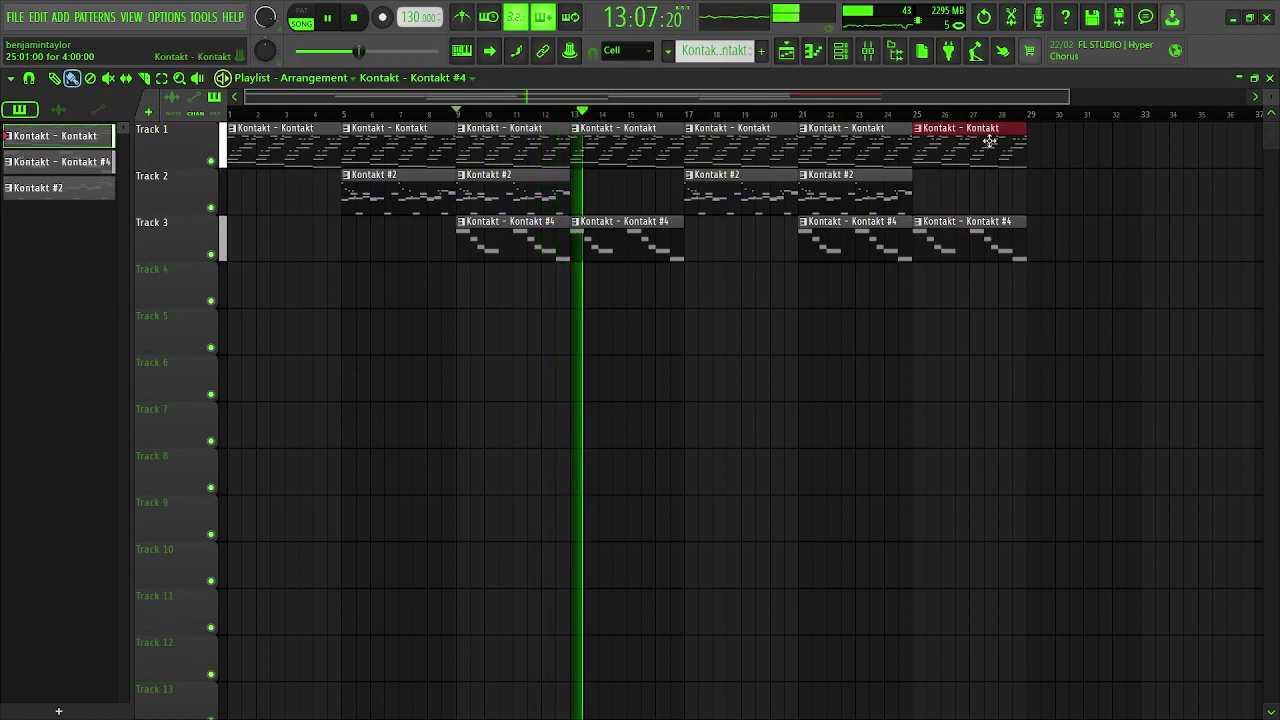
{"action": "key", "text": "ctrl+b"}
{"action": "scroll", "coordinate": [676, 311], "scroll_direction": "down", "scroll_amount": 1}
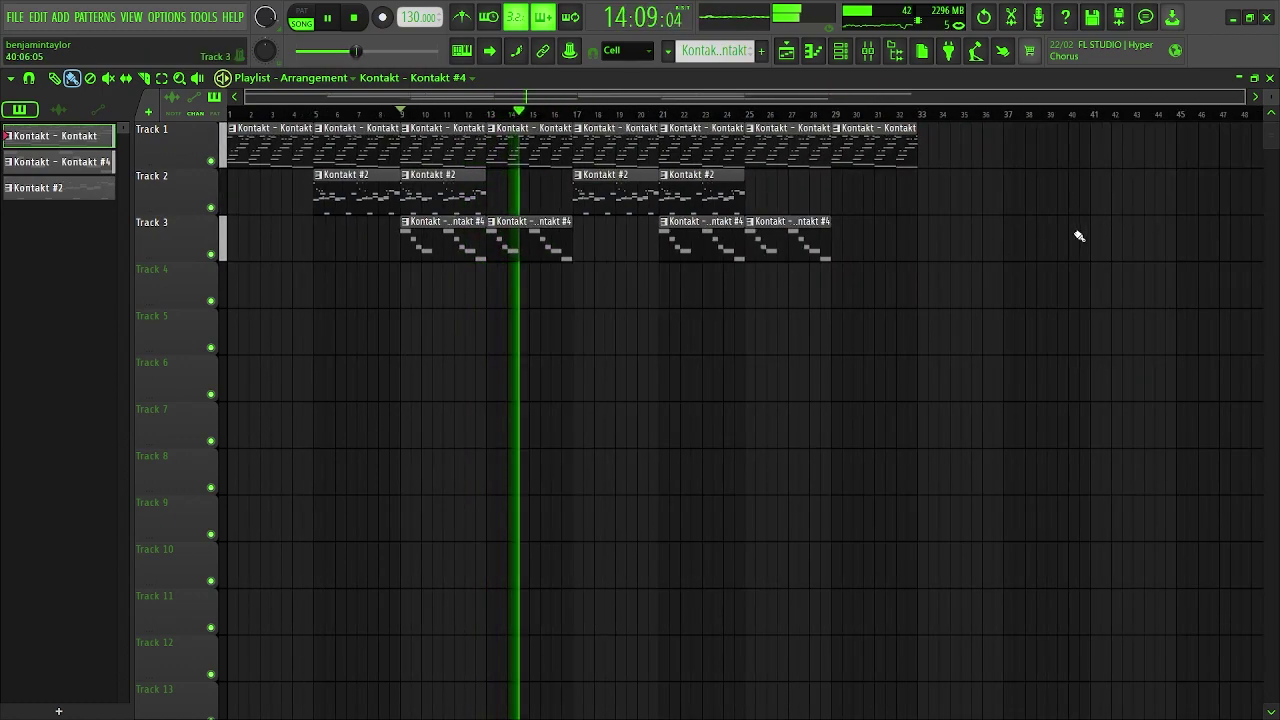
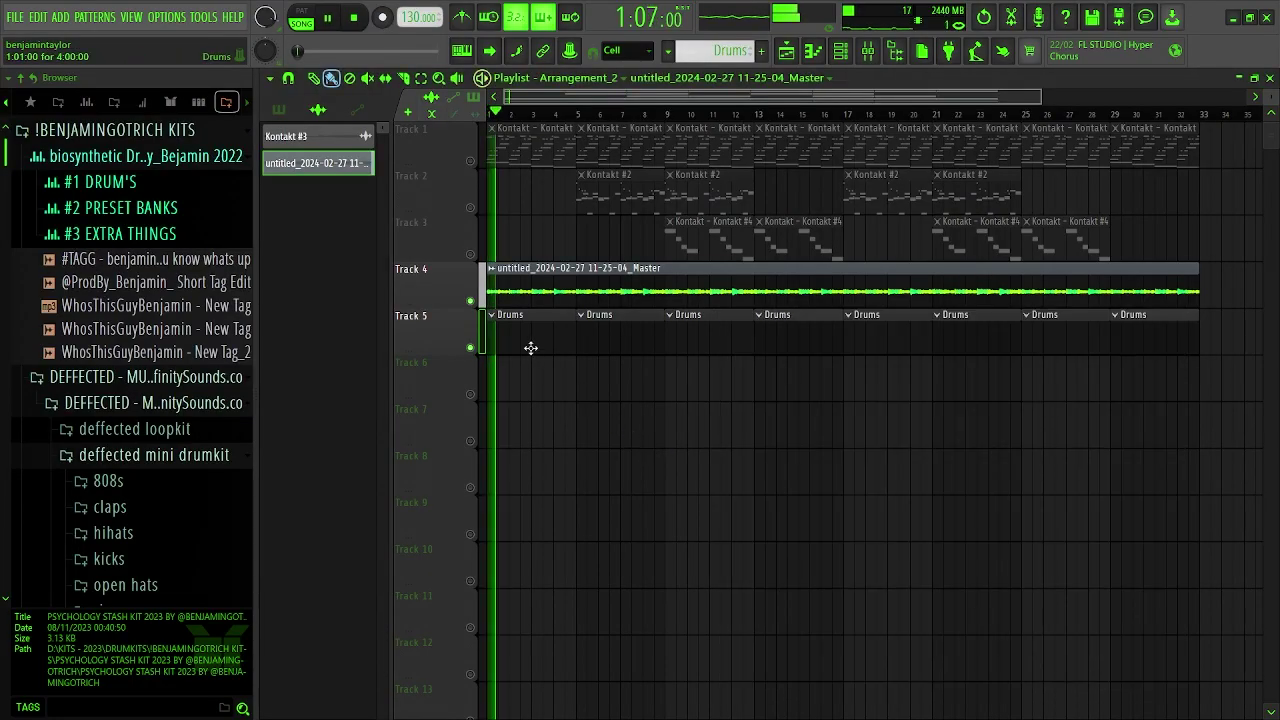
- Make the Drums pattern on Track 5 active and show the channel rack over the playlist
{"action": "left_click", "coordinate": [565, 330]}
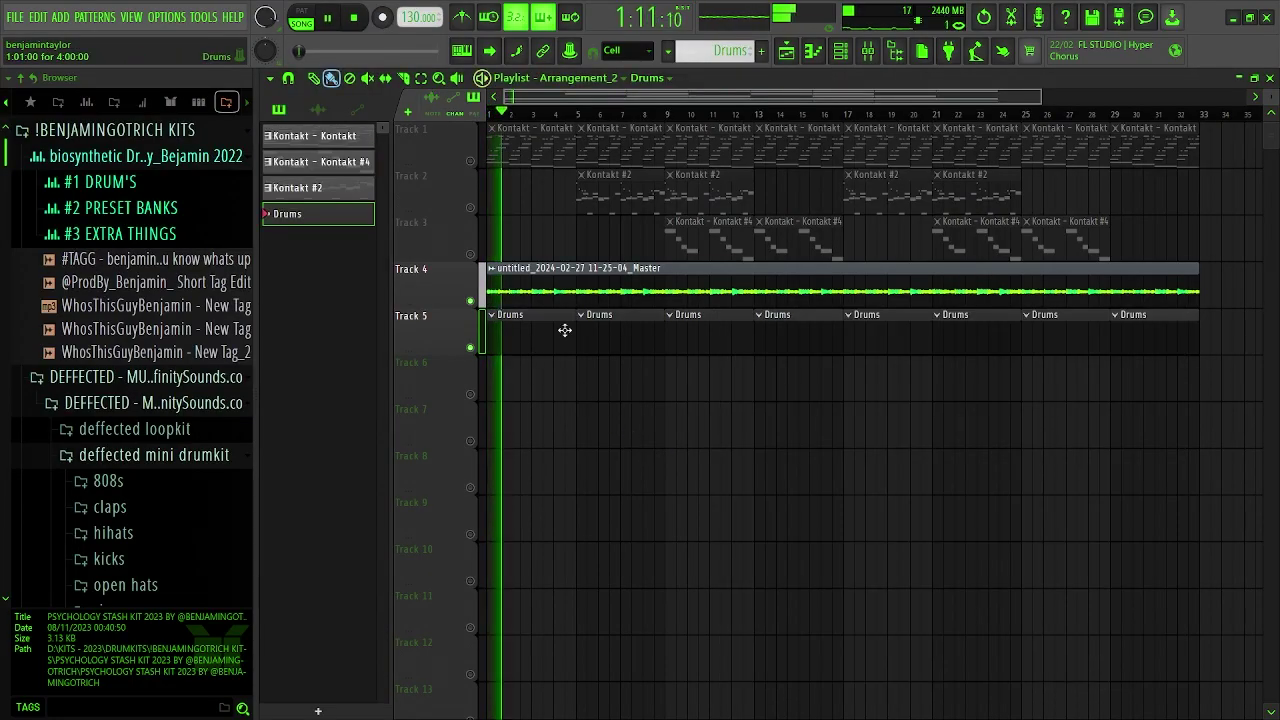
{"action": "left_click", "coordinate": [838, 53]}
{"action": "scroll", "coordinate": [449, 516], "scroll_direction": "down", "scroll_amount": 1}
{"action": "left_click_drag", "start_coordinate": [613, 515], "coordinate": [611, 406]}
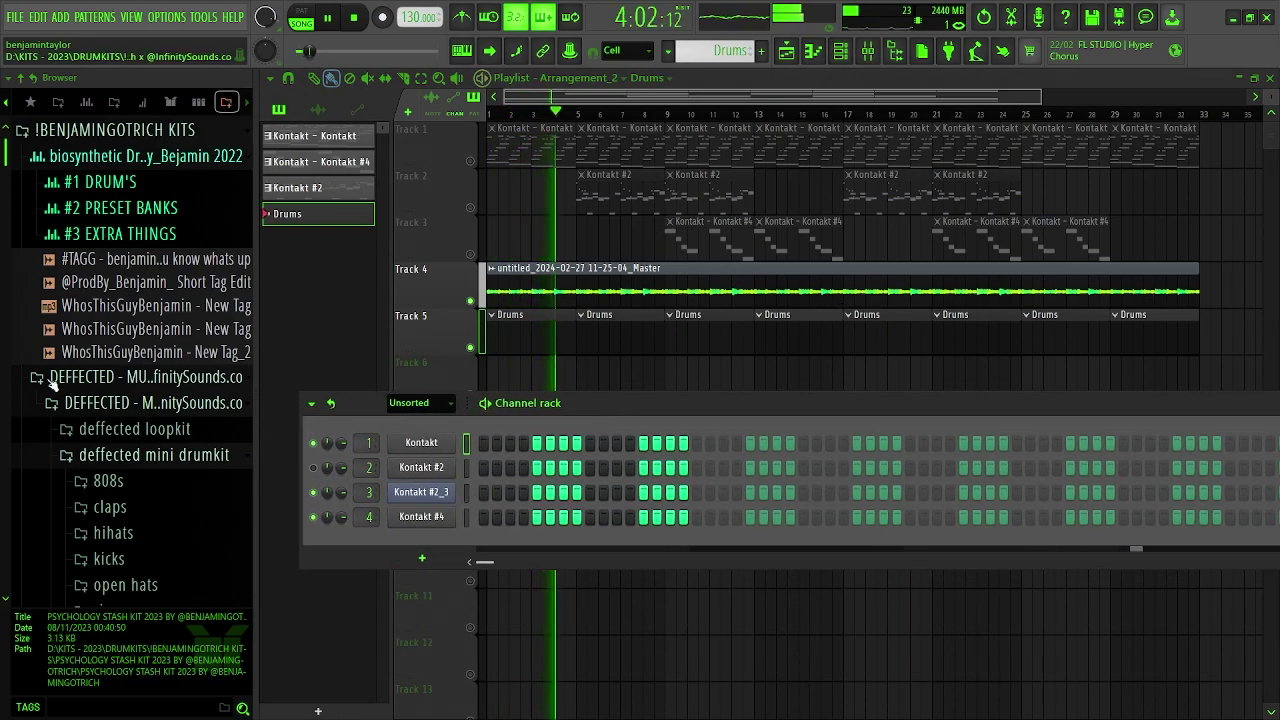
- Audition the hihats of the deffected mini drumkit and add Gloxk Hihat as a new channel
{"action": "scroll", "coordinate": [62, 390], "scroll_direction": "down", "scroll_amount": 2}
{"action": "left_click", "coordinate": [124, 394]}
{"action": "left_click", "coordinate": [160, 470]}
{"action": "left_click", "coordinate": [169, 449]}
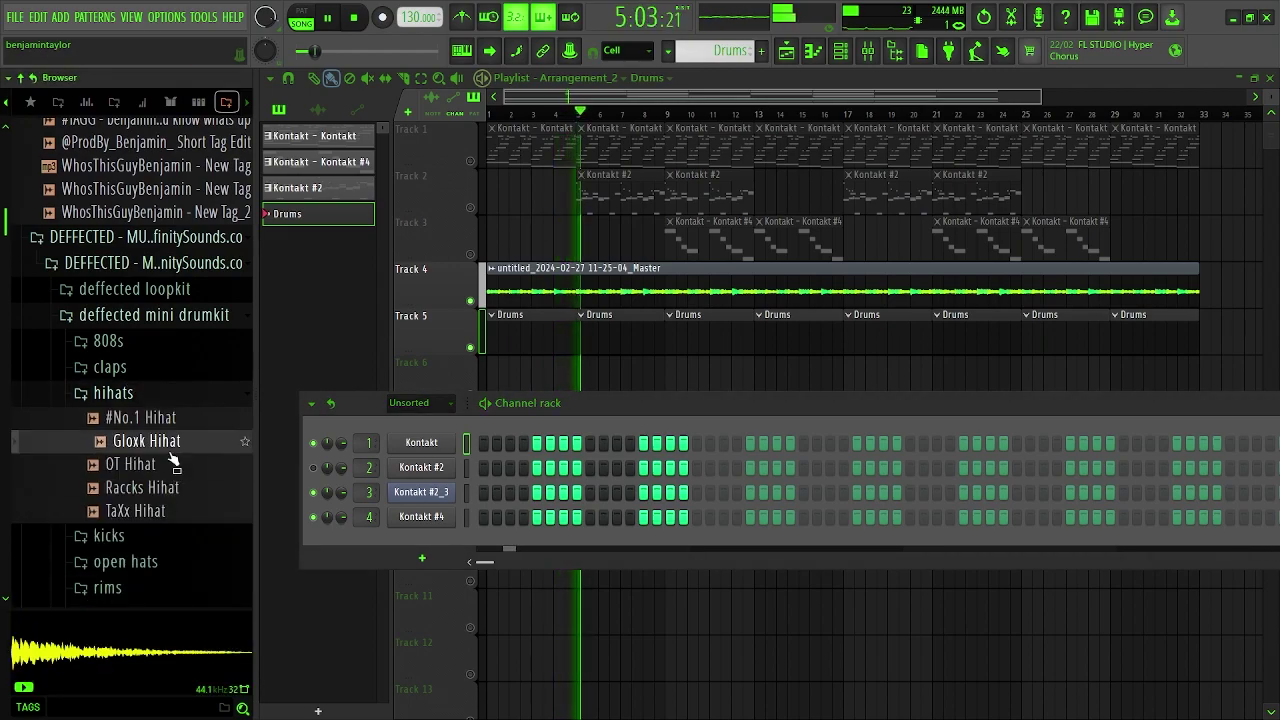
{"action": "left_click", "coordinate": [172, 442]}
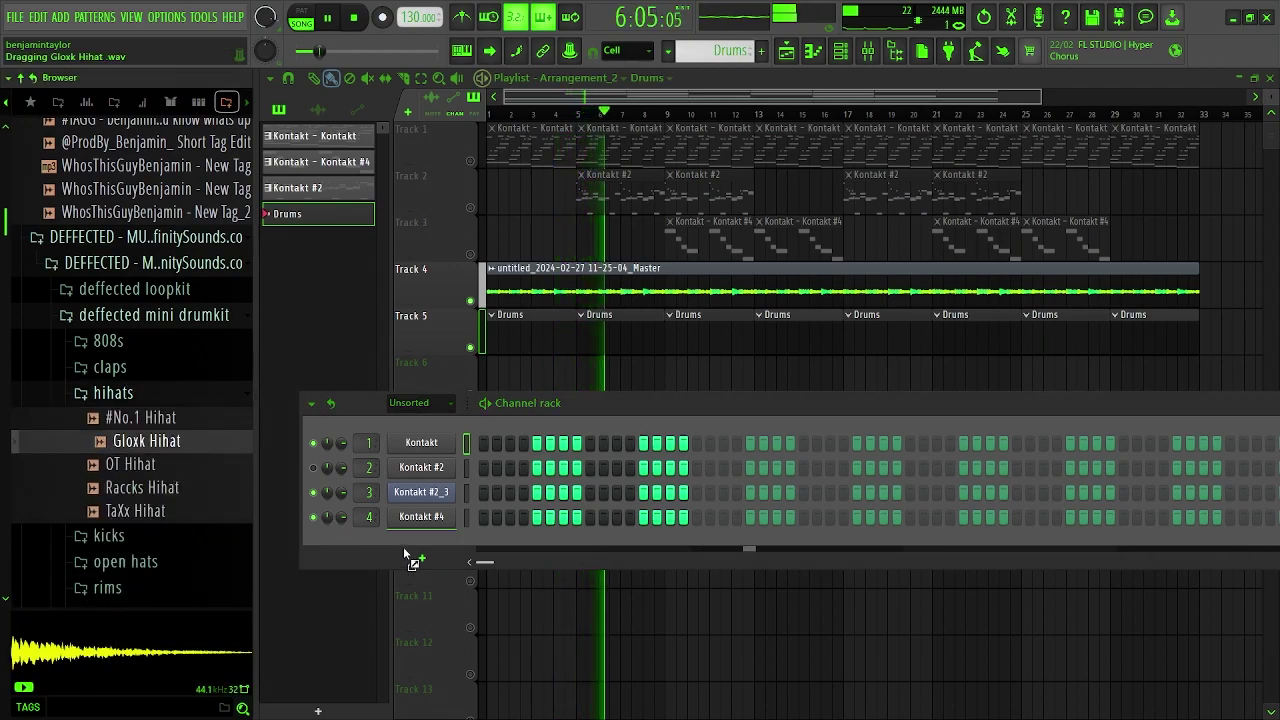
{"action": "left_click_drag", "start_coordinate": [407, 541], "coordinate": [410, 545]}
- Audition the CXZ, DoGood and FIJI rim samples in the deffected mini drumkit
{"action": "scroll", "coordinate": [160, 470], "scroll_direction": "down", "scroll_amount": 4}
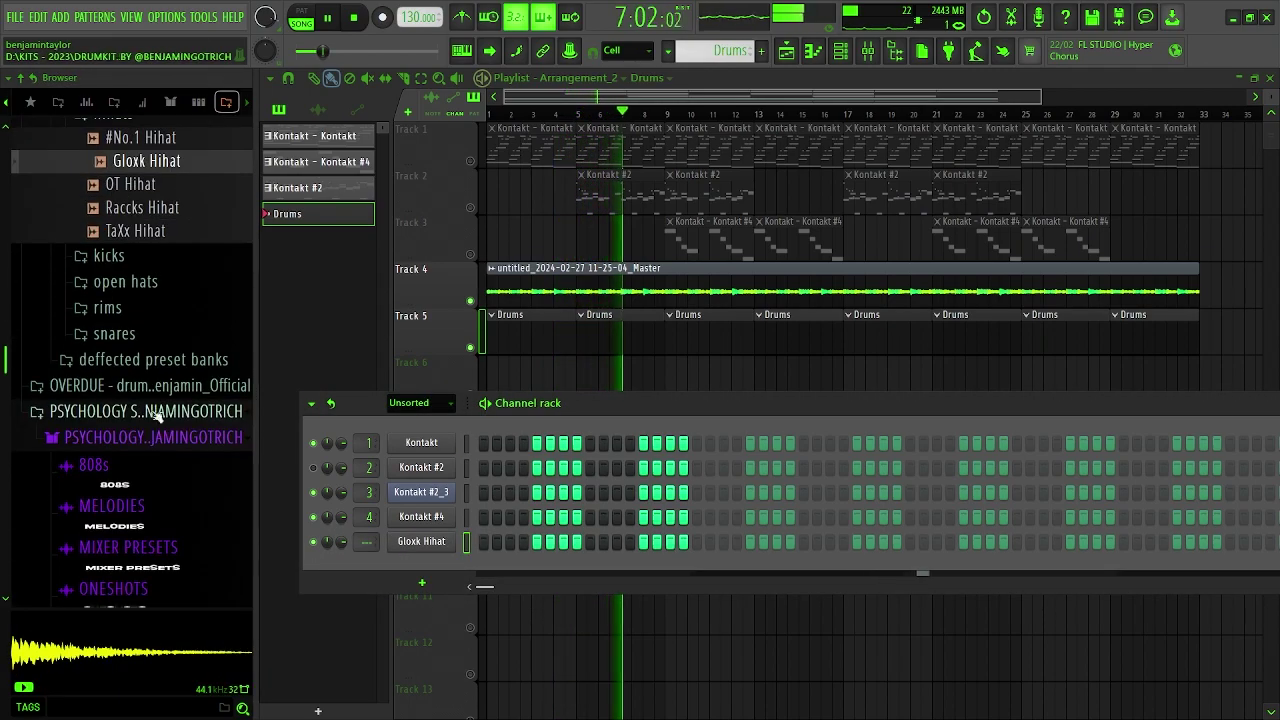
{"action": "left_click", "coordinate": [120, 308]}
{"action": "left_click", "coordinate": [128, 355]}
{"action": "left_click", "coordinate": [142, 379]}
{"action": "left_click", "coordinate": [157, 402]}
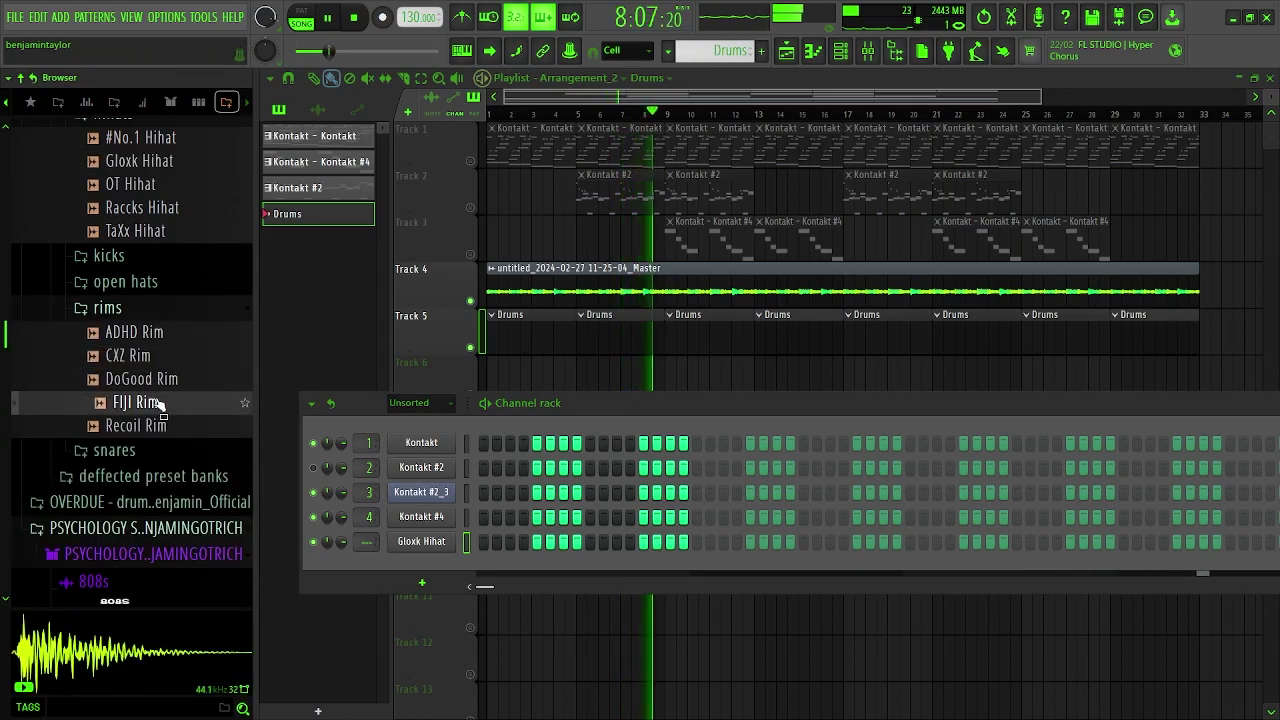
- Find the RIMSHOTS folder in the biosynthetic kit's snares and add 333Hz Rim as a new channel
{"action": "scroll", "coordinate": [152, 330], "scroll_direction": "up", "scroll_amount": 8}
{"action": "left_click", "coordinate": [138, 182]}
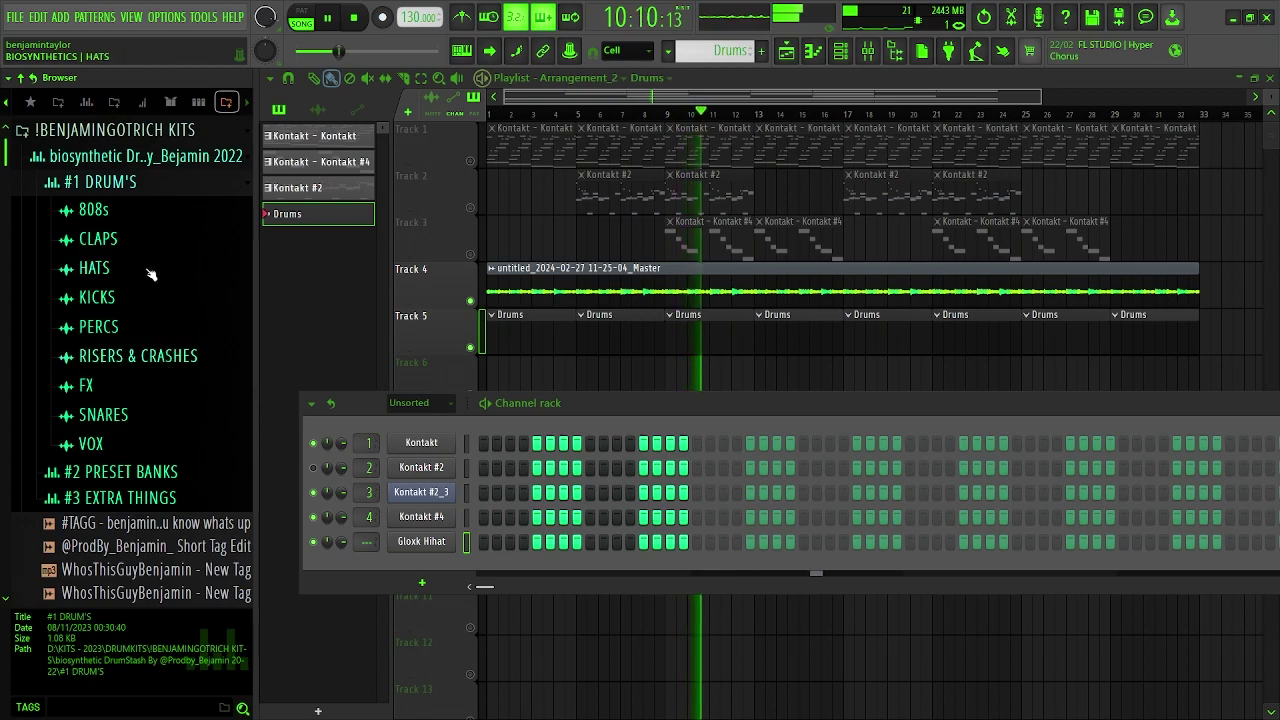
{"action": "left_click", "coordinate": [131, 420]}
{"action": "left_click", "coordinate": [130, 442]}
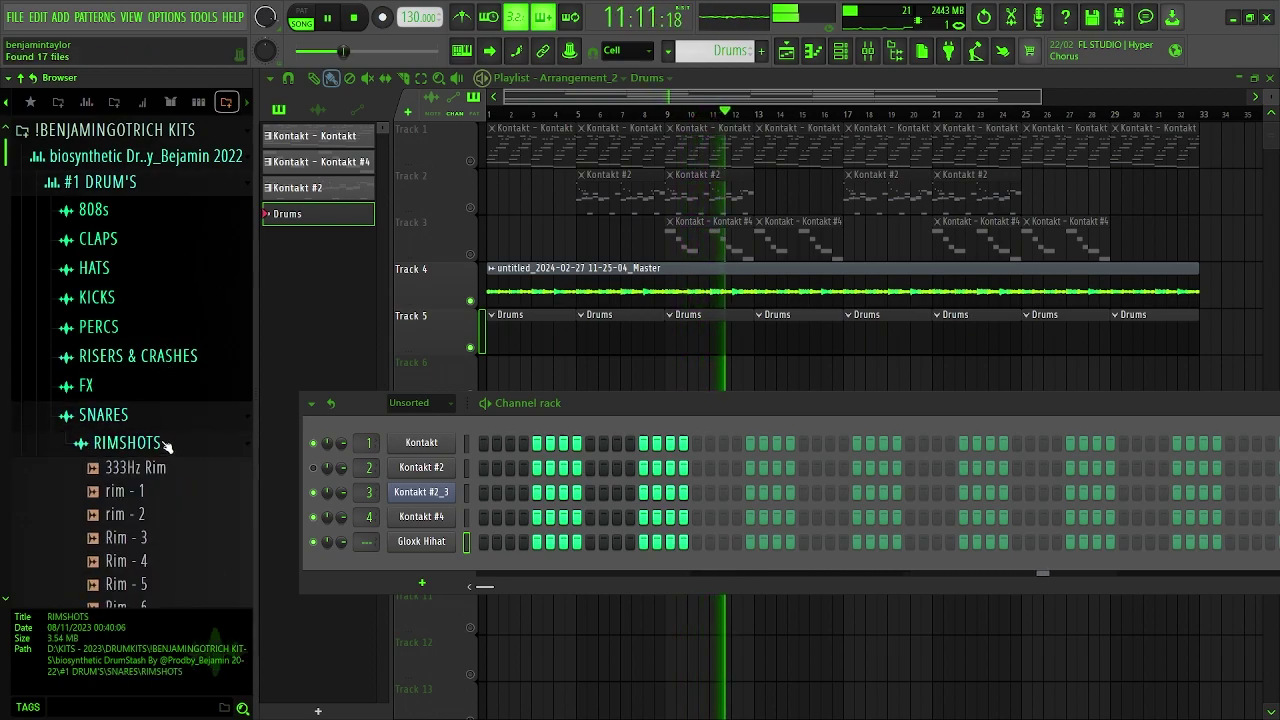
{"action": "scroll", "coordinate": [171, 420], "scroll_direction": "down", "scroll_amount": 4}
{"action": "left_click", "coordinate": [140, 190]}
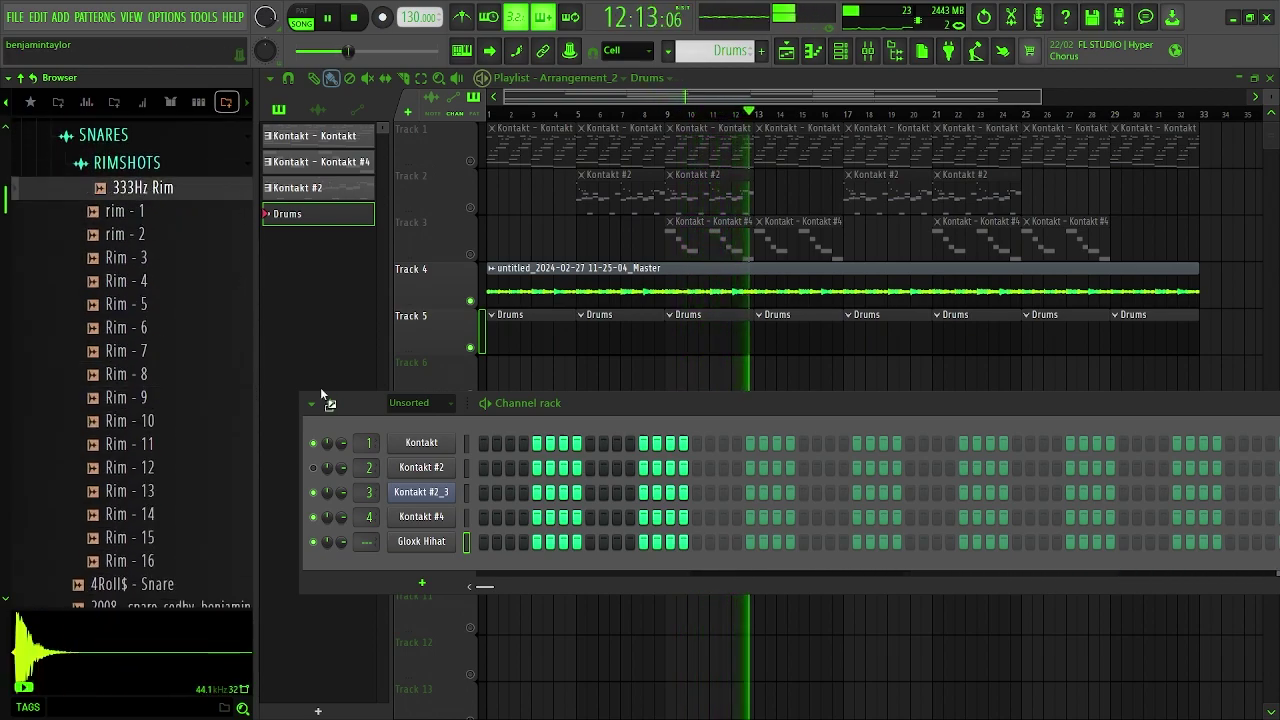
{"action": "left_click_drag", "start_coordinate": [422, 577], "coordinate": [425, 578]}
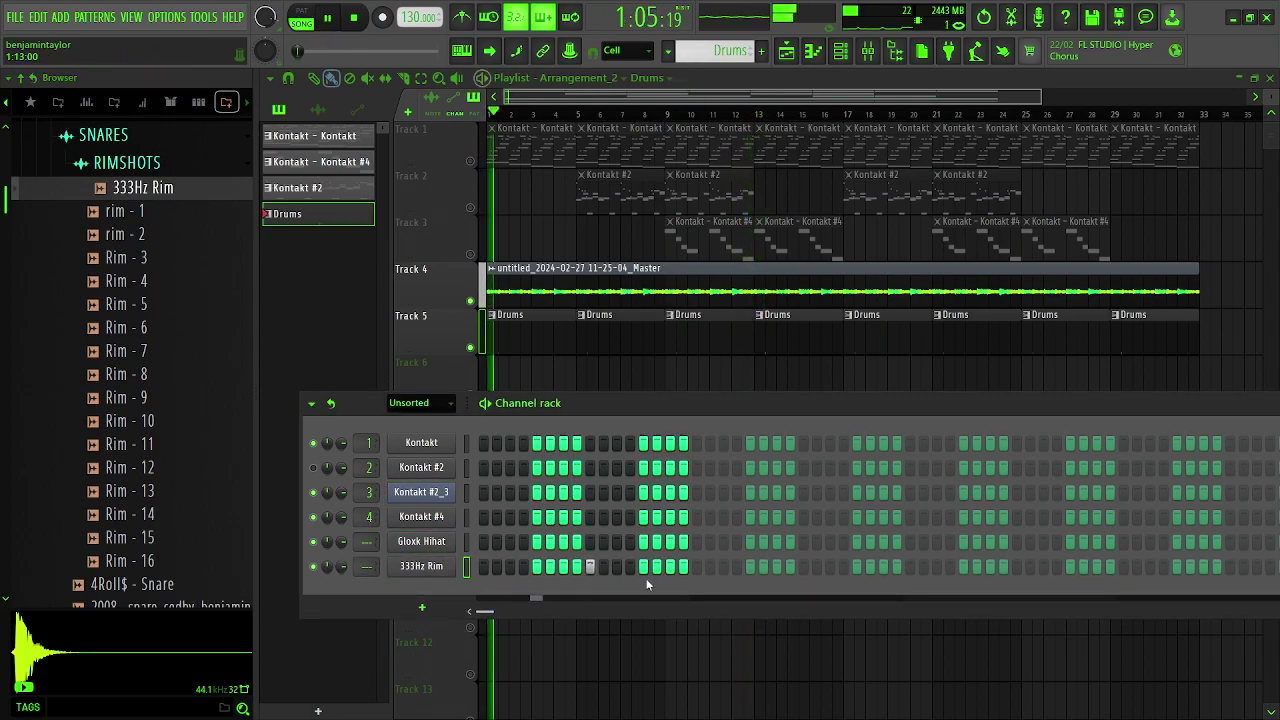
- Program 333Hz Rim hits on the third beat of each of the four bars, at steps 9, 25, 41 and 57
{"action": "left_click", "coordinate": [803, 566]}
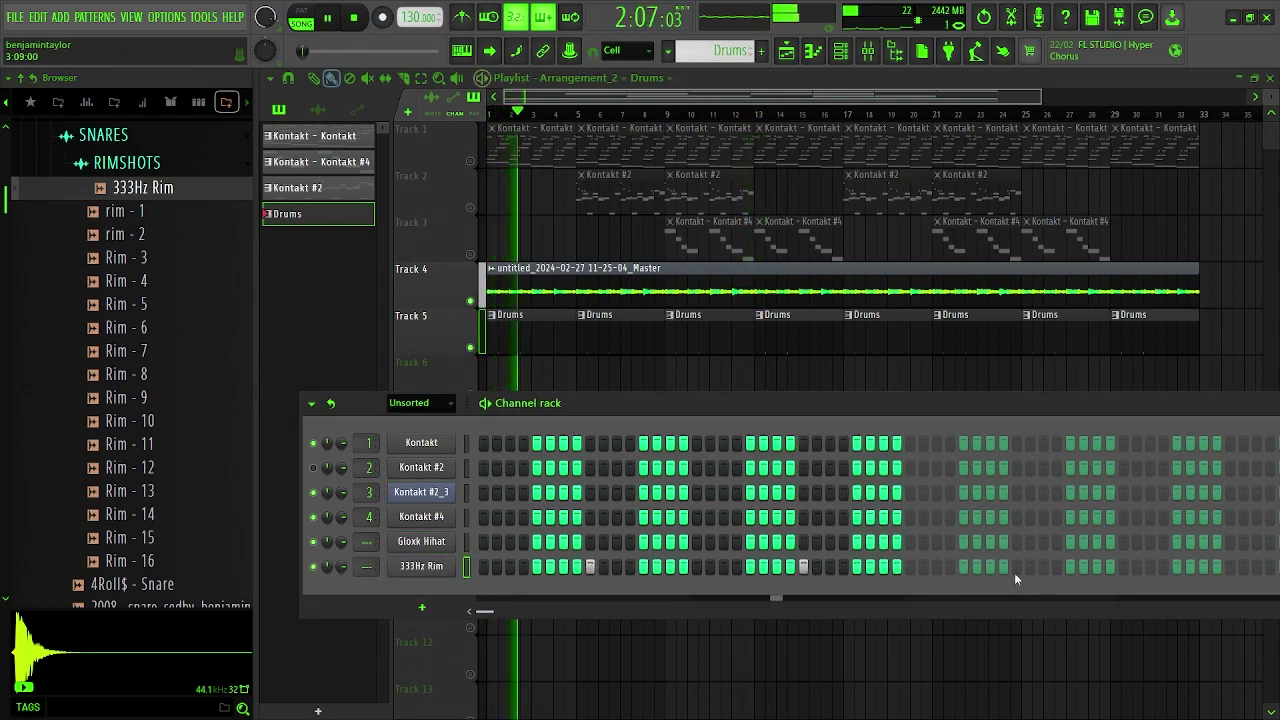
{"action": "left_click", "coordinate": [1017, 567]}
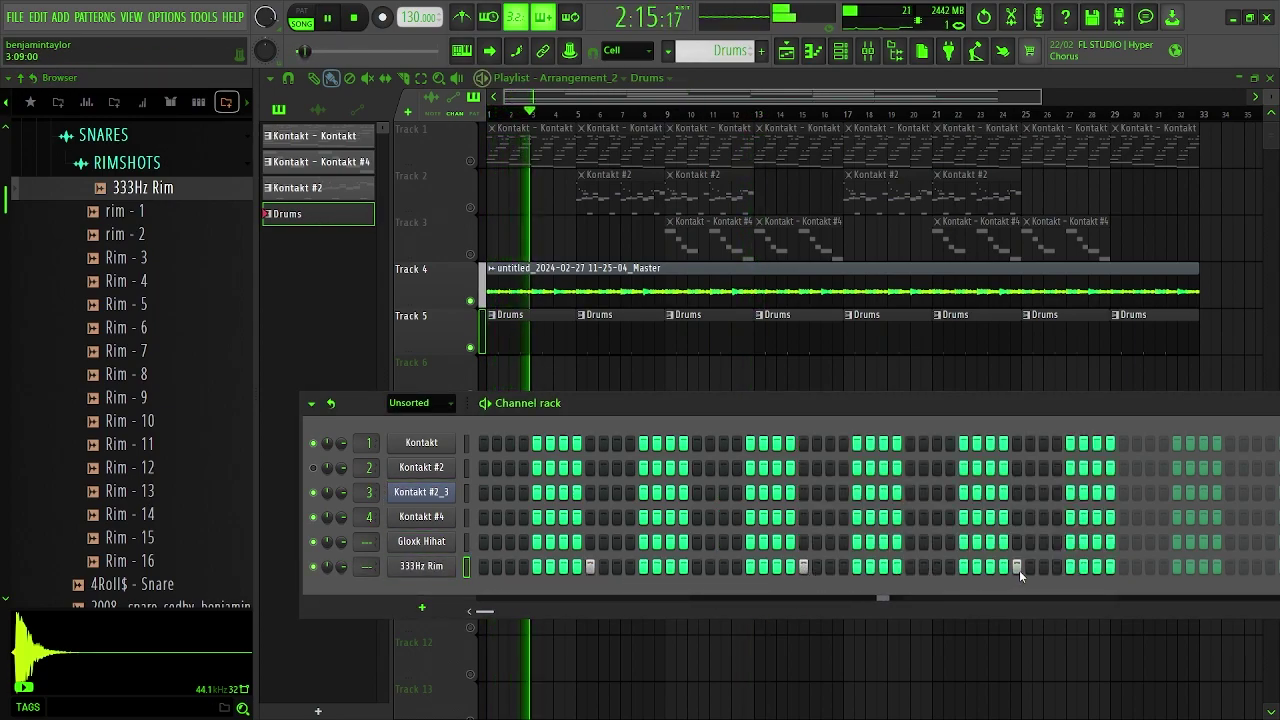
{"action": "left_click", "coordinate": [1233, 568]}
- Fill the Gloxk Hihat channel every two steps and lower the project tempo to 111 BPM
{"action": "right_click", "coordinate": [407, 538]}
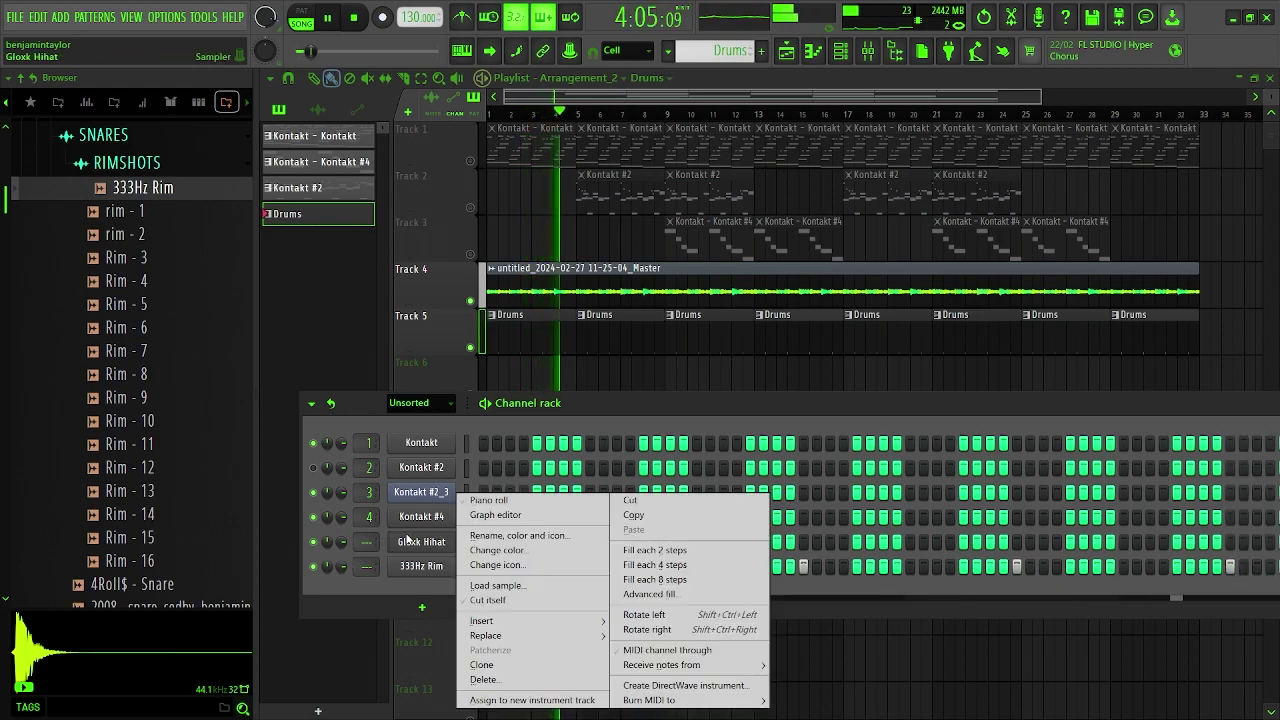
{"action": "left_click", "coordinate": [718, 552]}
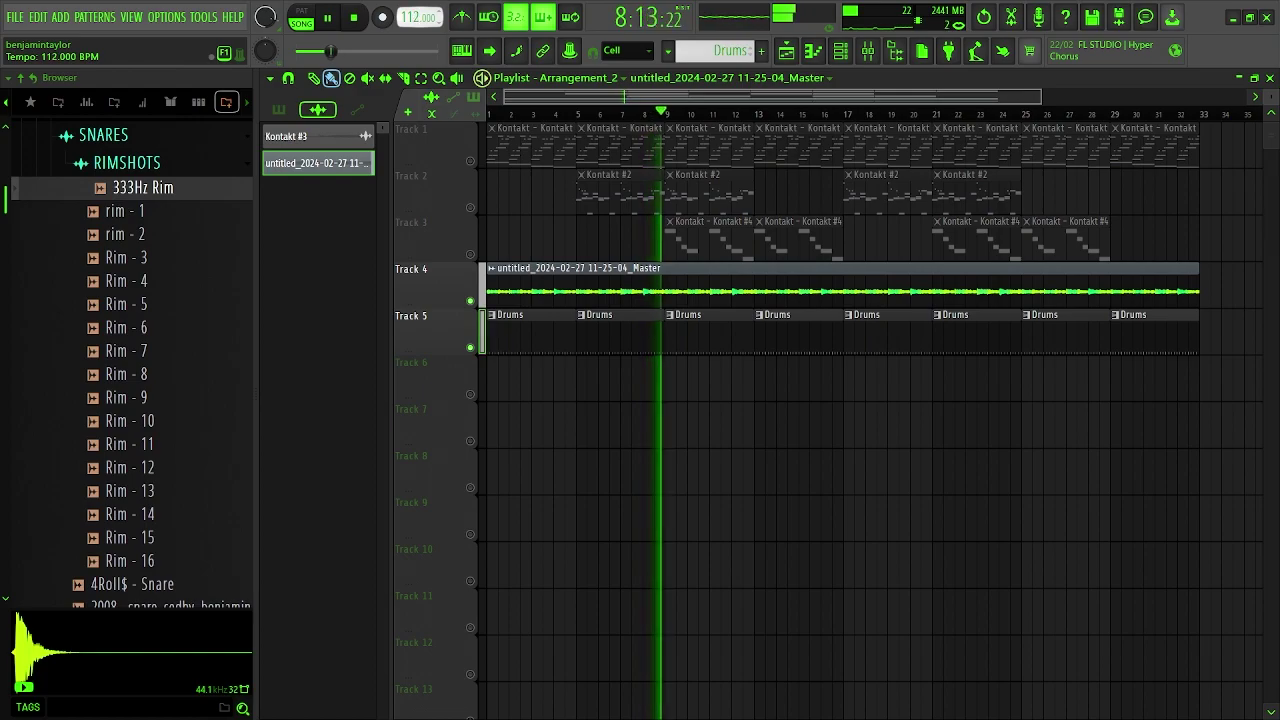
{"action": "left_click", "coordinate": [855, 56]}
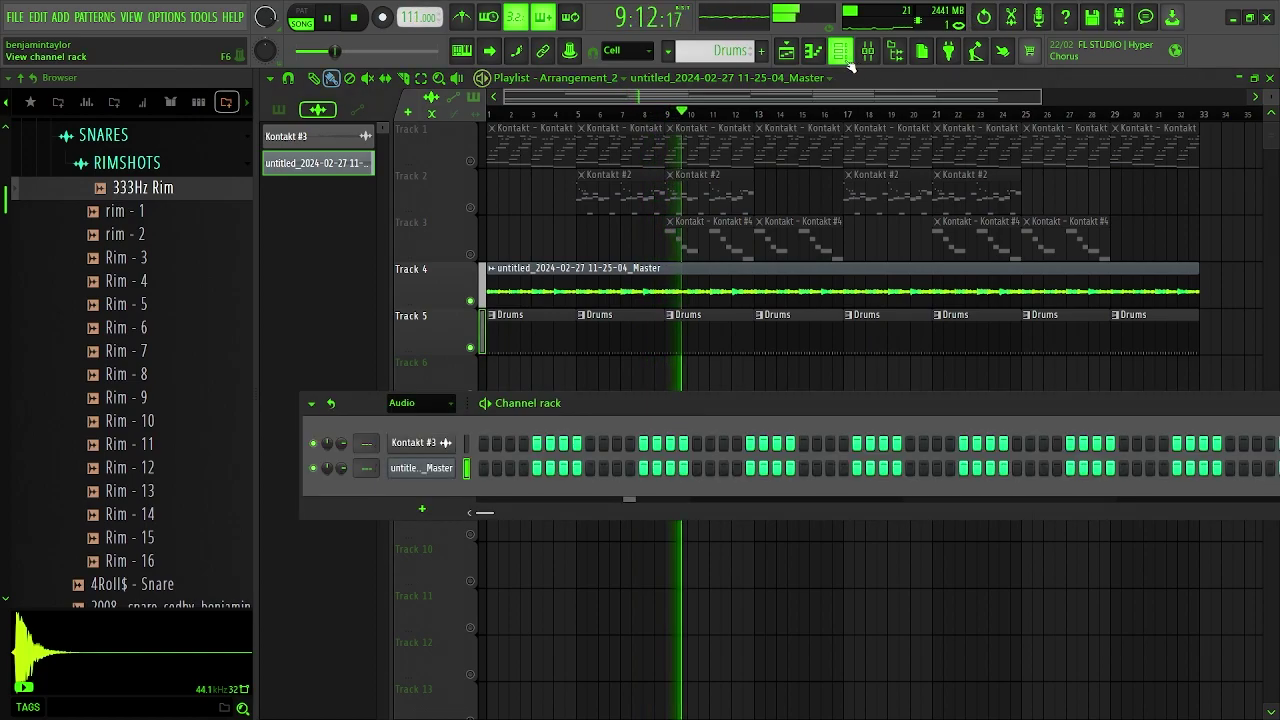
{"action": "scroll", "coordinate": [420, 408], "scroll_direction": "down", "scroll_amount": 1}
{"action": "left_click_drag", "start_coordinate": [827, 401], "coordinate": [817, 336]}
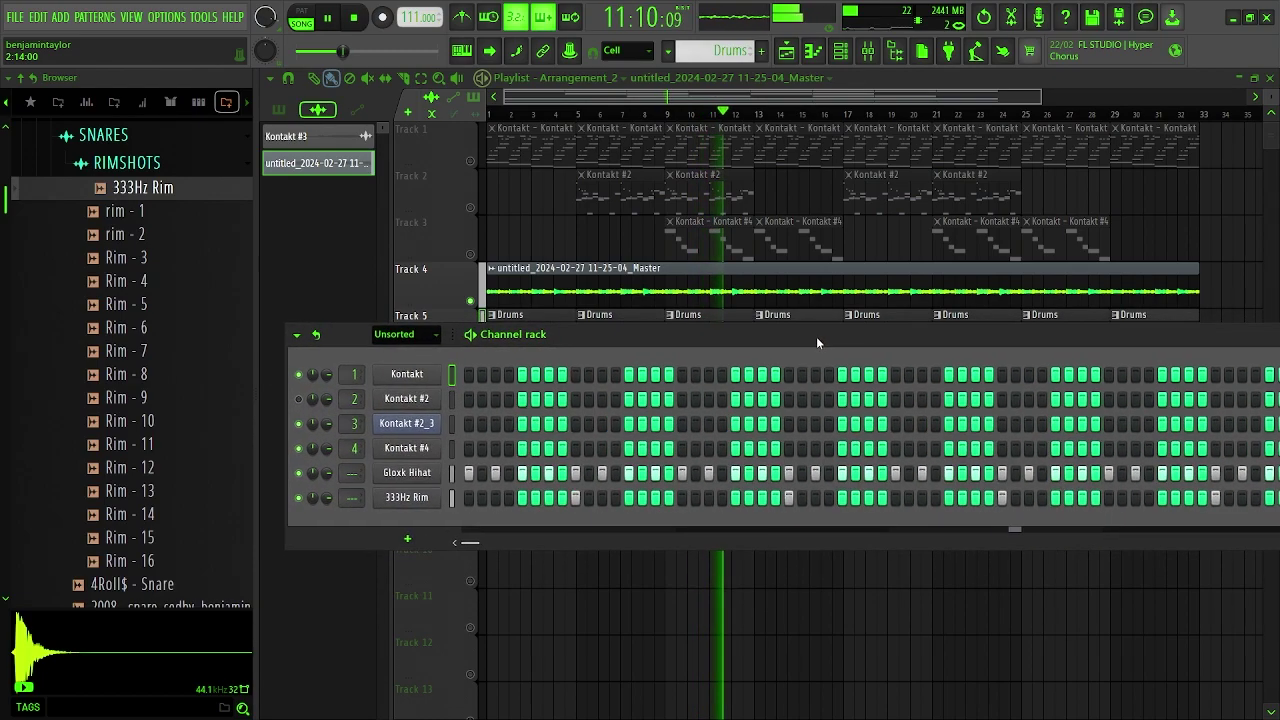
- Route the rendered melody audio clip on Track 4 to mixer insert 5 and unmute all mixer tracks
{"action": "double_click", "coordinate": [647, 293]}
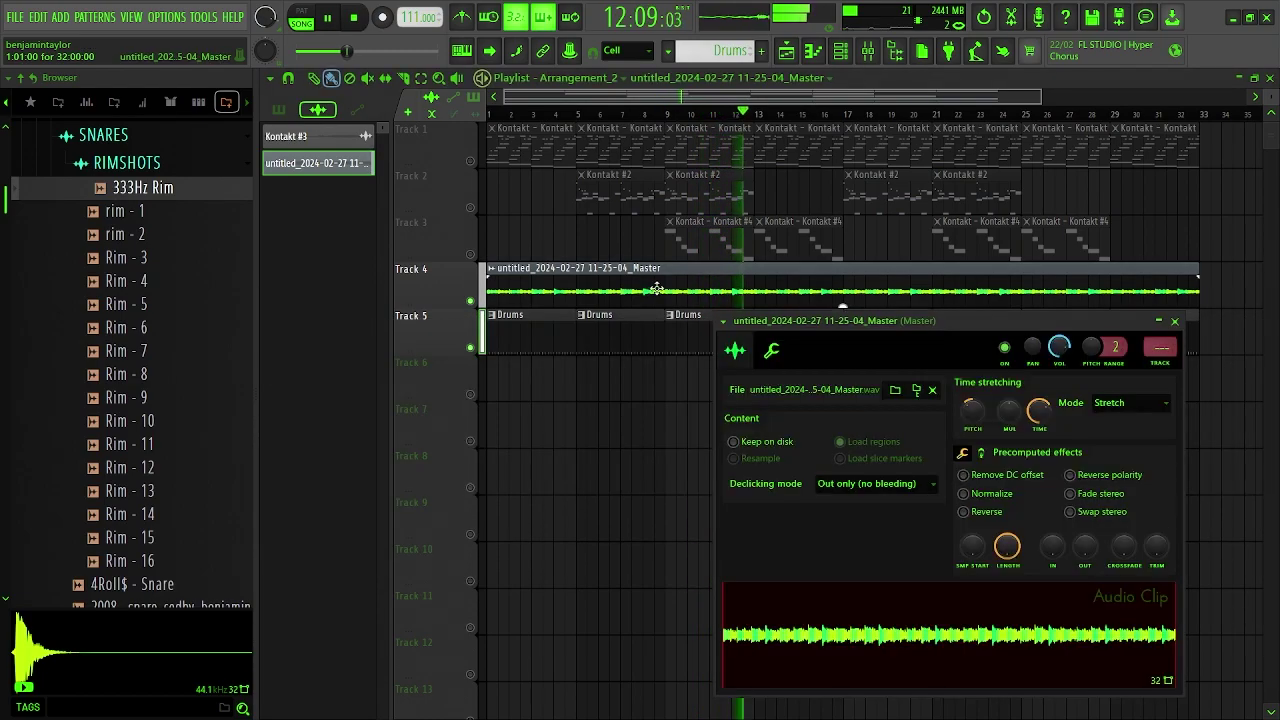
{"action": "left_click", "coordinate": [1158, 366]}
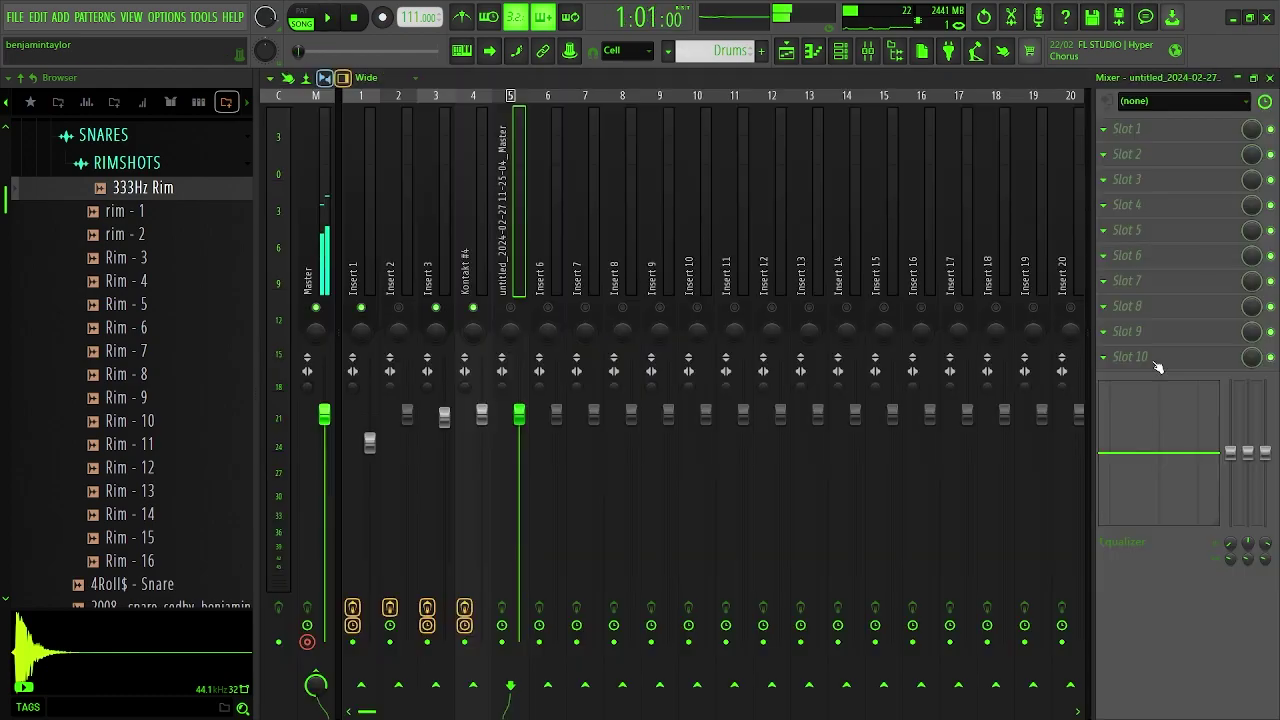
{"action": "right_click", "coordinate": [525, 304]}
{"action": "right_click", "coordinate": [524, 304]}
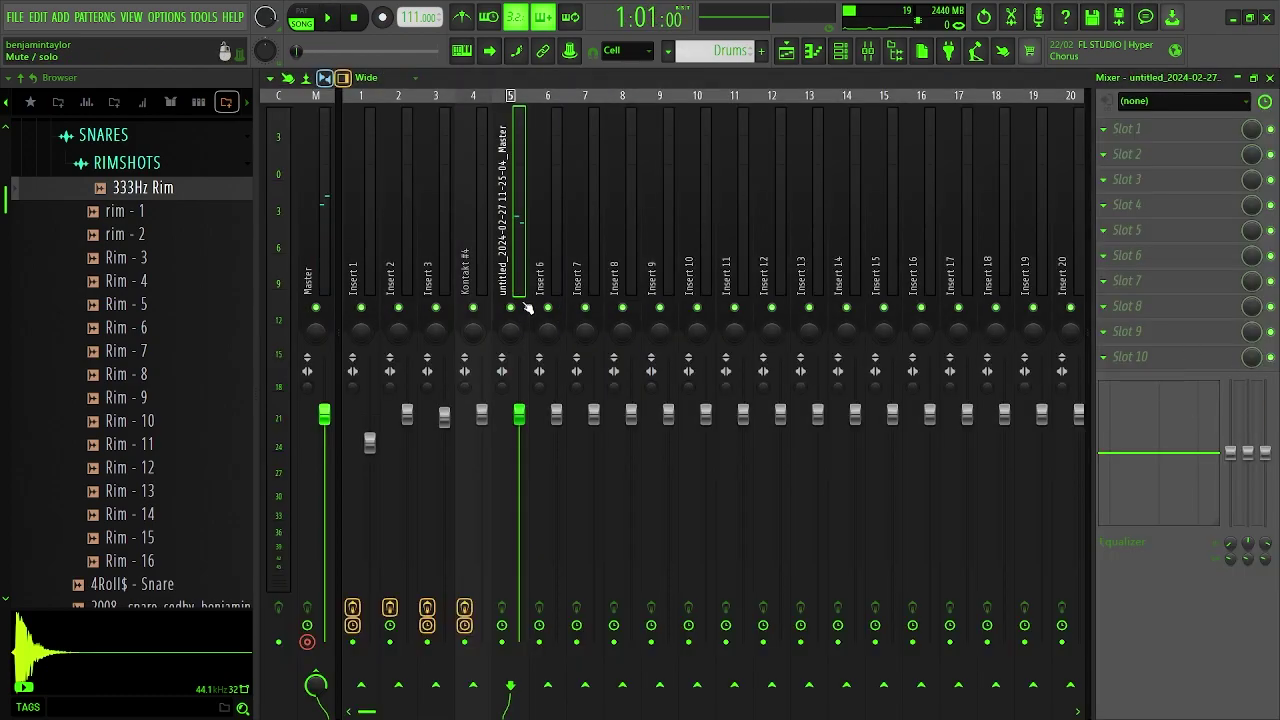
- Load FabFilter Pro-Q 3 in the first effect slot of insert 5 and choose the High Cut Brickwall preset
{"action": "left_click", "coordinate": [1148, 128]}
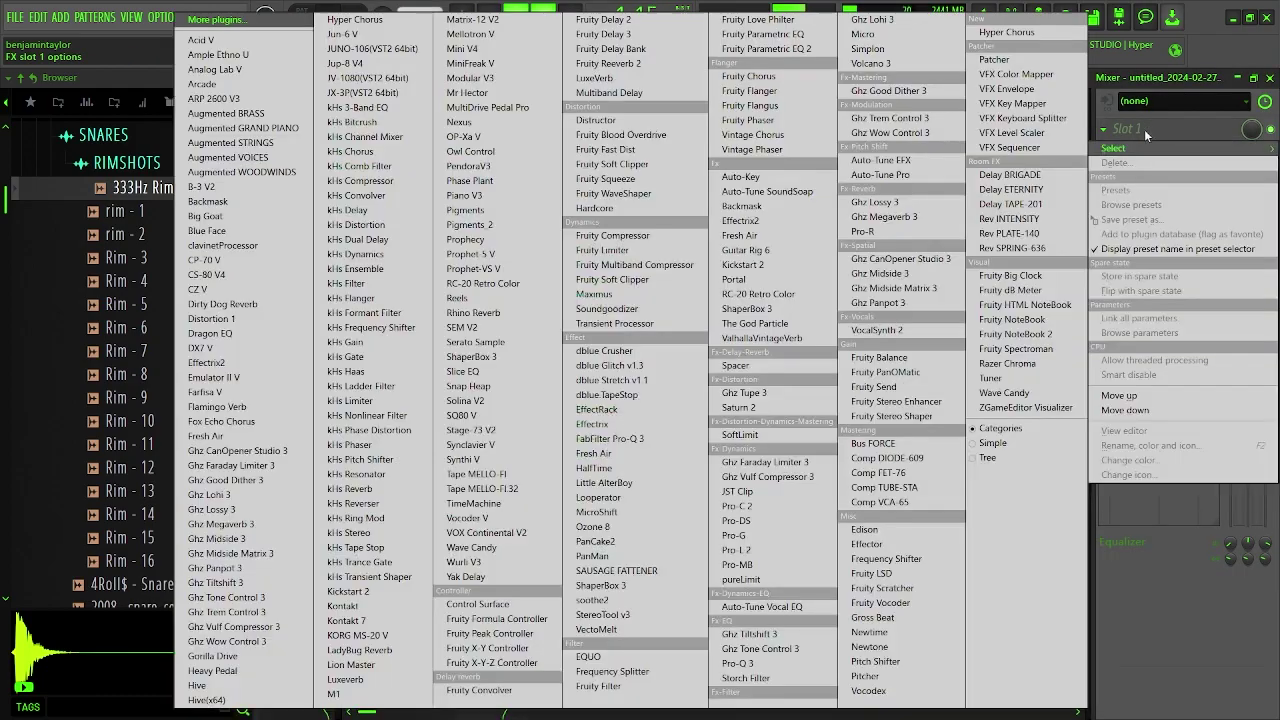
{"action": "left_click", "coordinate": [610, 438]}
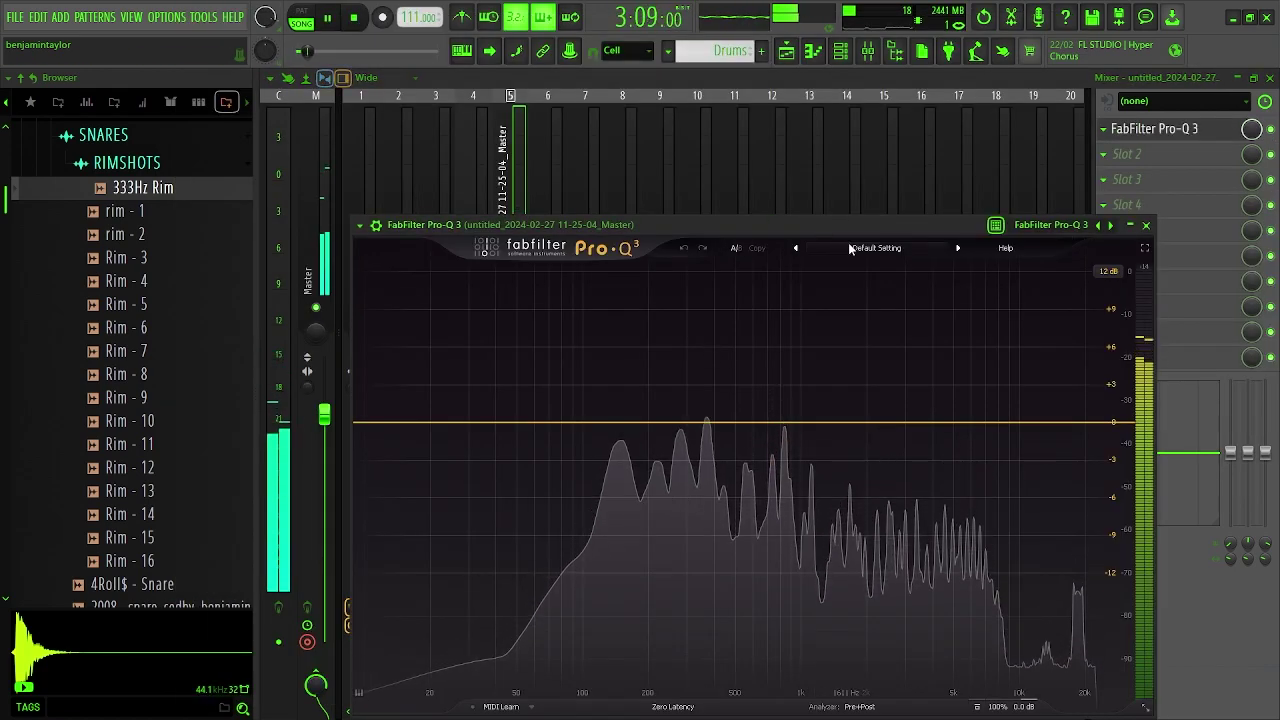
{"action": "left_click", "coordinate": [850, 248]}
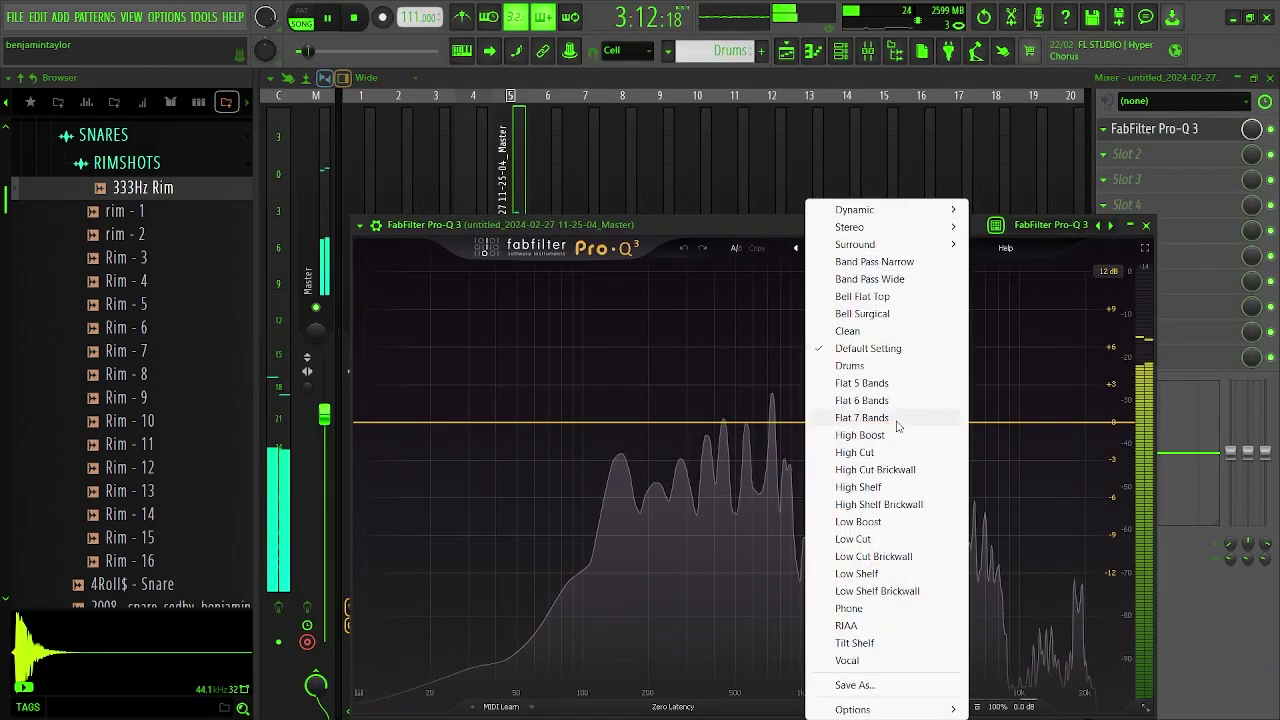
{"action": "left_click", "coordinate": [896, 472]}
- Lower the high-cut frequency, dip the mids below it, and add a bell boost of about 3.6 dB near 2372 Hz
{"action": "left_click_drag", "start_coordinate": [953, 424], "coordinate": [922, 444]}
{"action": "left_click_drag", "start_coordinate": [816, 426], "coordinate": [882, 397]}
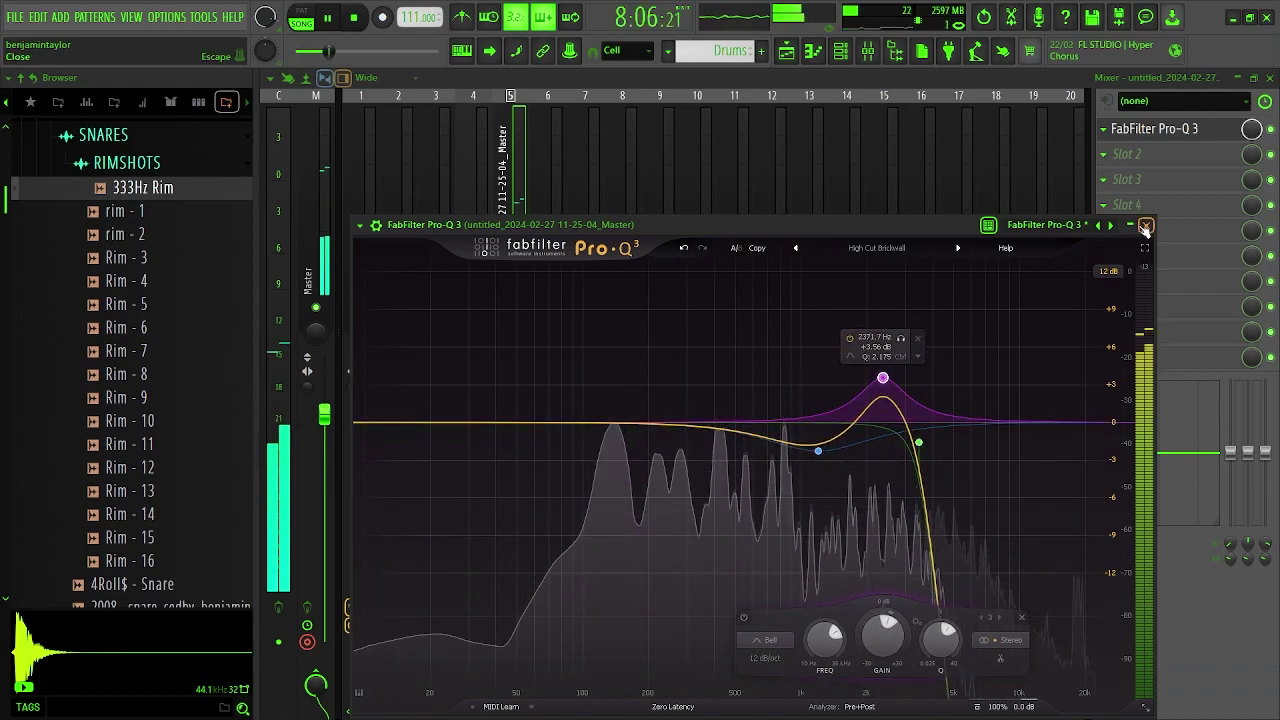
{"action": "left_click", "coordinate": [1146, 225]}
{"action": "left_click", "coordinate": [1269, 79]}
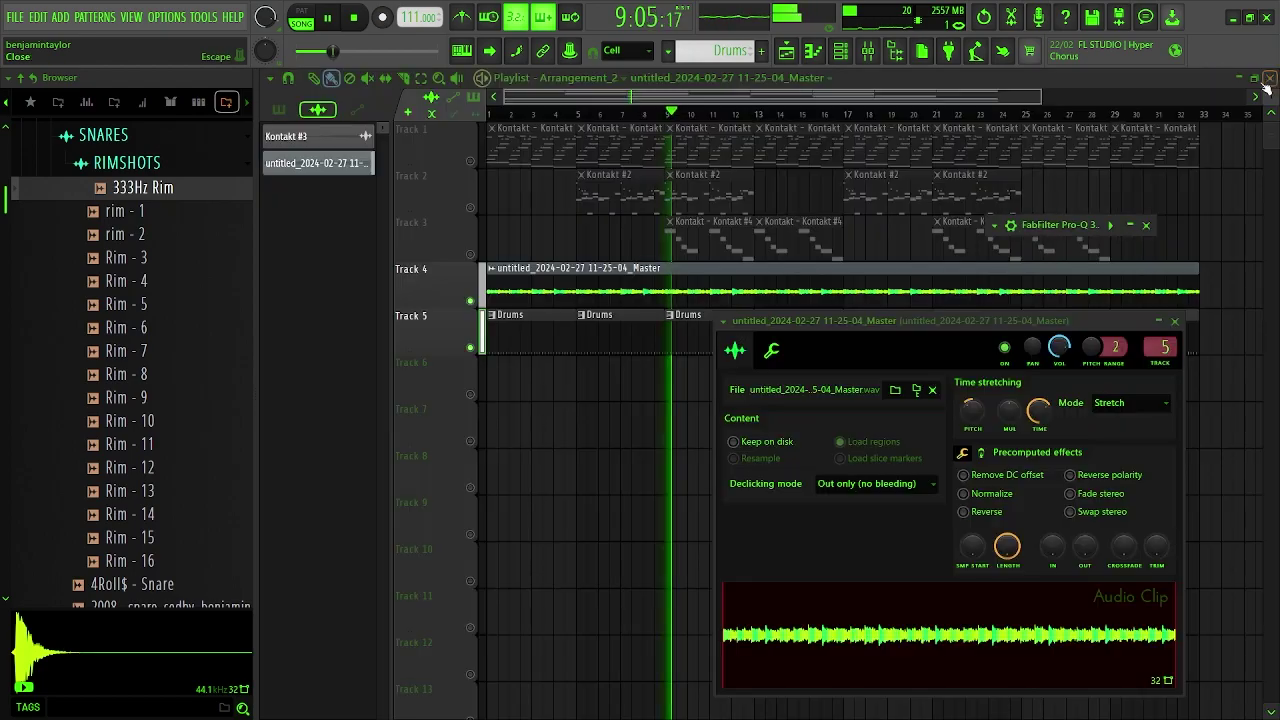
- Open the Gloxk Hihat channel in the piano roll, set the snap to 1/3 step, and restart playback
{"action": "left_click", "coordinate": [795, 260]}
{"action": "left_click", "coordinate": [842, 51]}
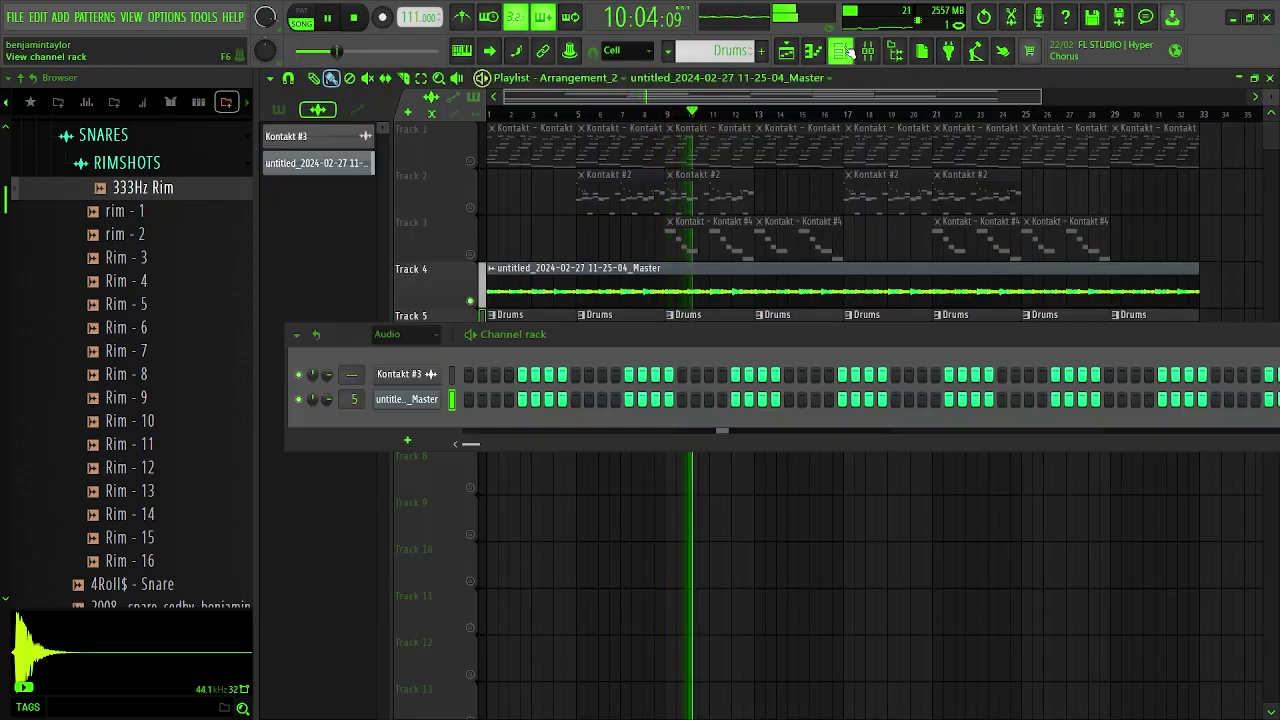
{"action": "scroll", "coordinate": [406, 342], "scroll_direction": "down", "scroll_amount": 1}
{"action": "key", "text": "space"}
{"action": "key", "text": "space"}
{"action": "right_click", "coordinate": [417, 474]}
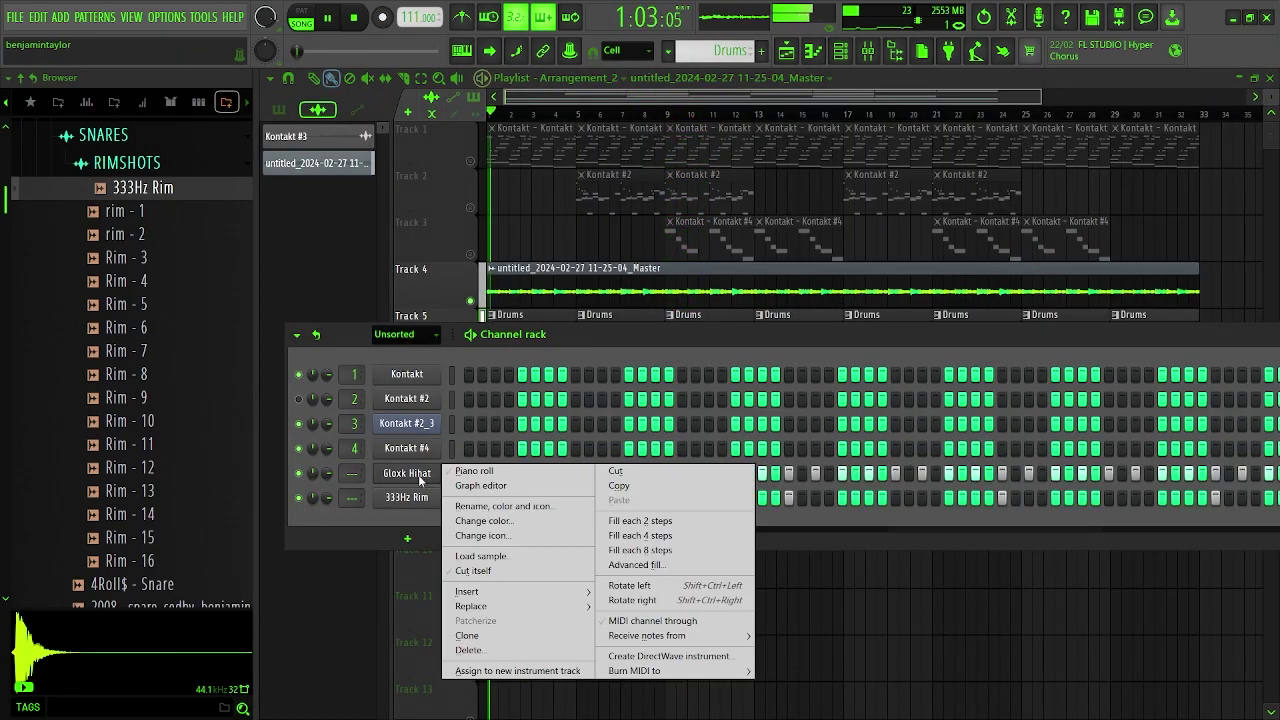
{"action": "left_click", "coordinate": [471, 473]}
{"action": "scroll", "coordinate": [400, 472], "scroll_direction": "down", "scroll_amount": 6}
{"action": "scroll", "coordinate": [306, 528], "scroll_direction": "up", "scroll_amount": 3}
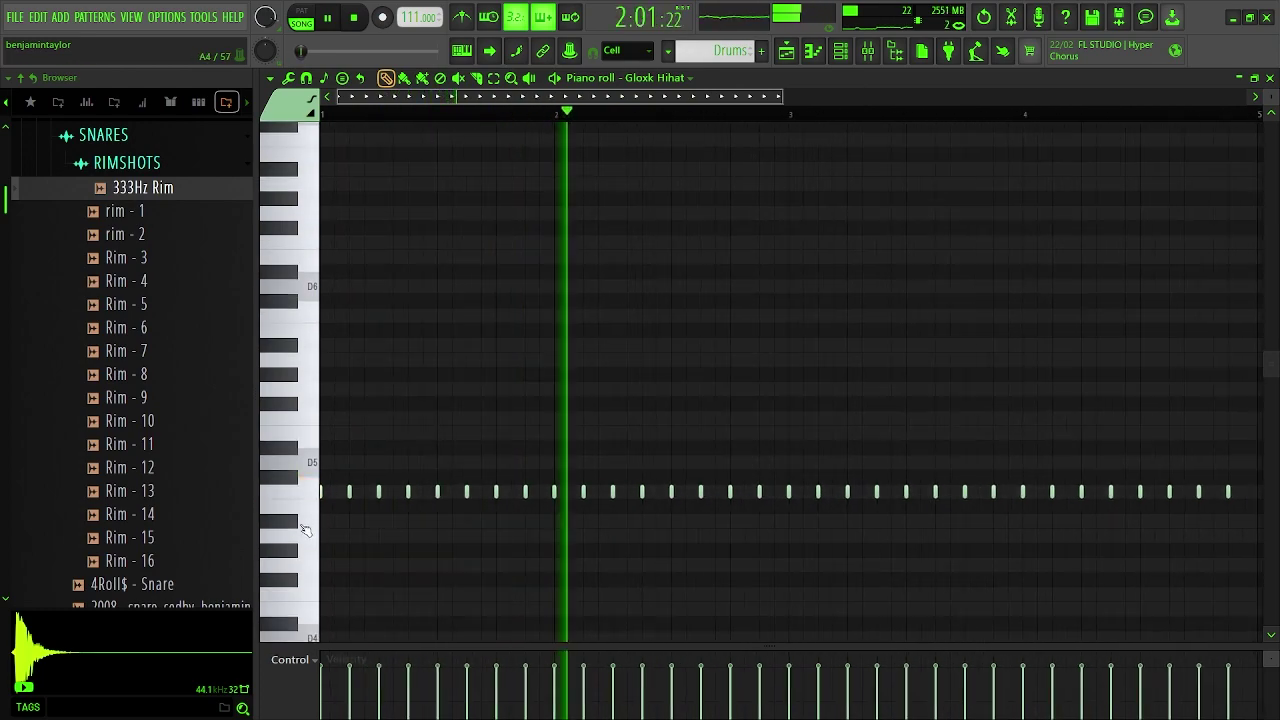
{"action": "scroll", "coordinate": [337, 509], "scroll_direction": "down", "scroll_amount": 1}
{"action": "key", "text": "space"}
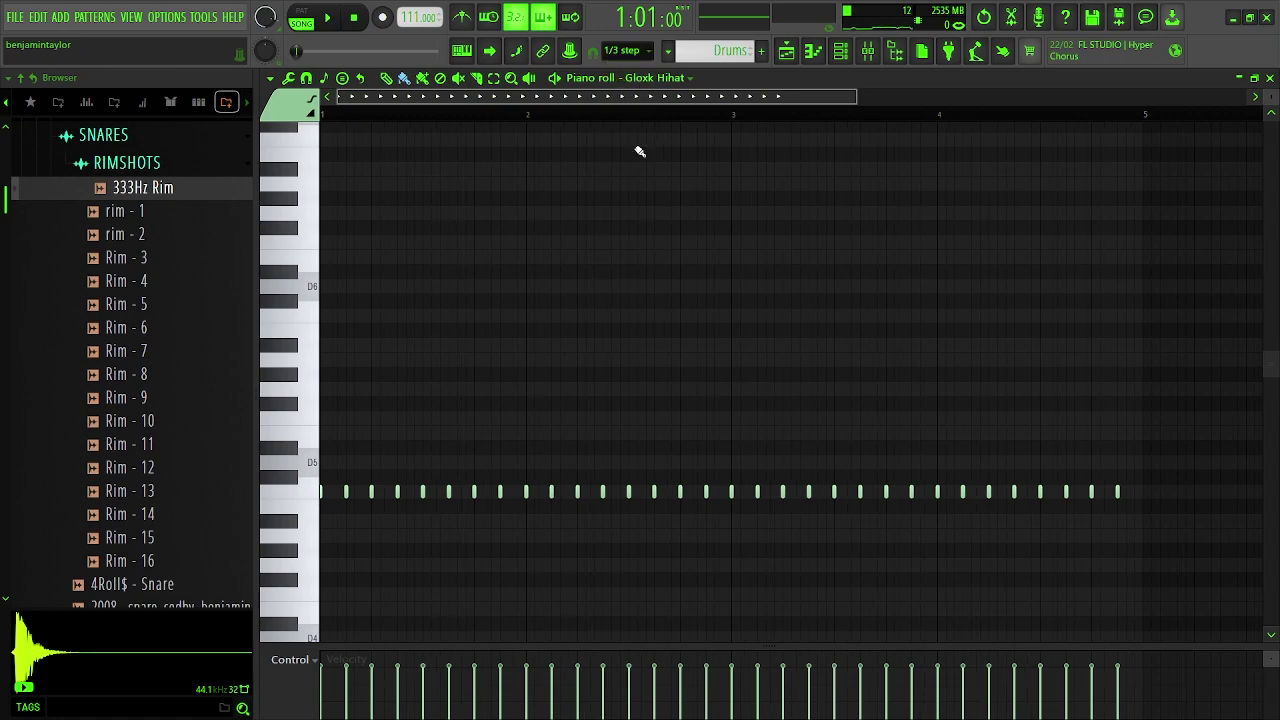
{"action": "key", "text": "space"}
- Paint fast hi-hat rolls at other pitches across the four bars, including a descending A4 to G4 roll ending bar 2
{"action": "left_click_drag", "start_coordinate": [399, 522], "coordinate": [407, 521]}
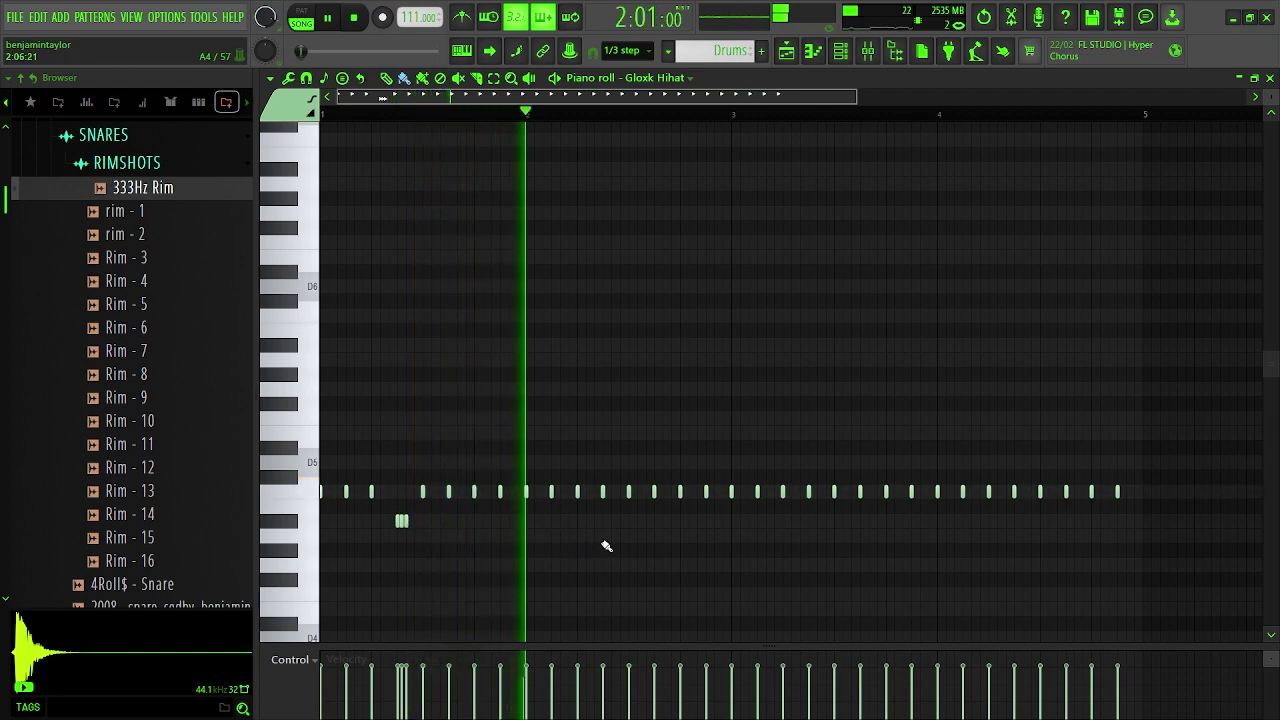
{"action": "left_click_drag", "start_coordinate": [681, 536], "coordinate": [701, 564]}
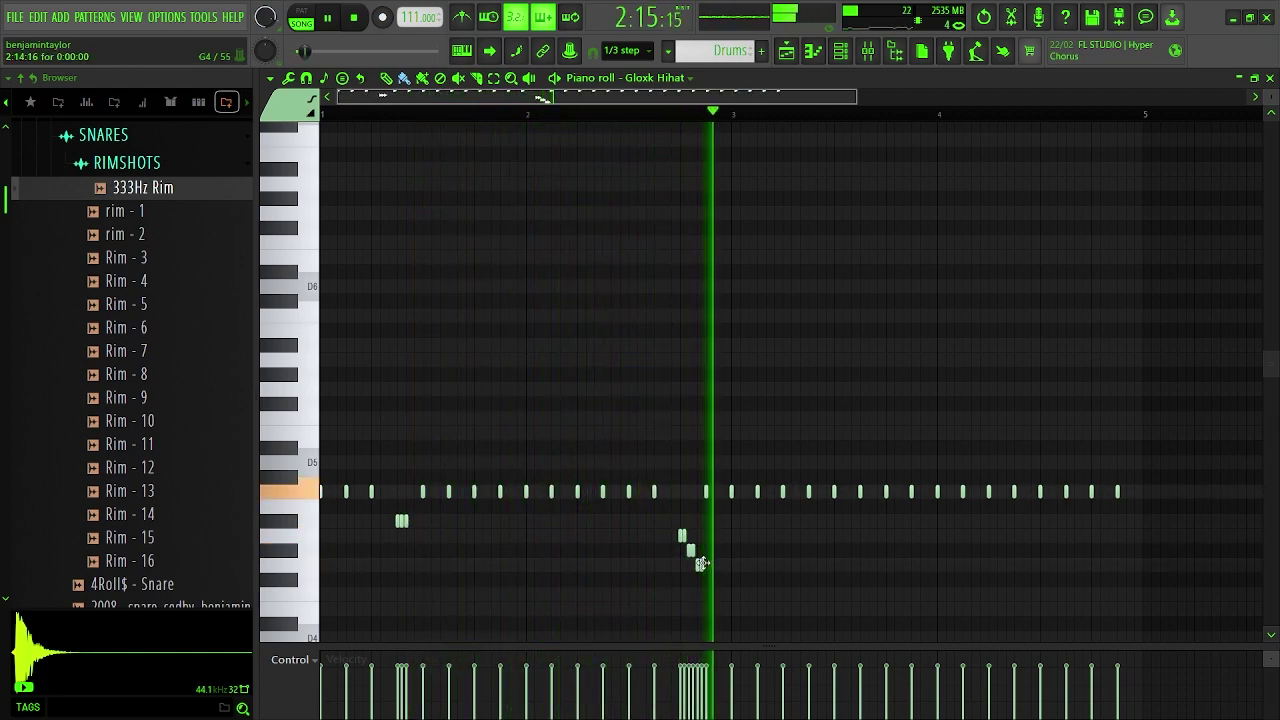
{"action": "left_click_drag", "start_coordinate": [858, 522], "coordinate": [871, 522]}
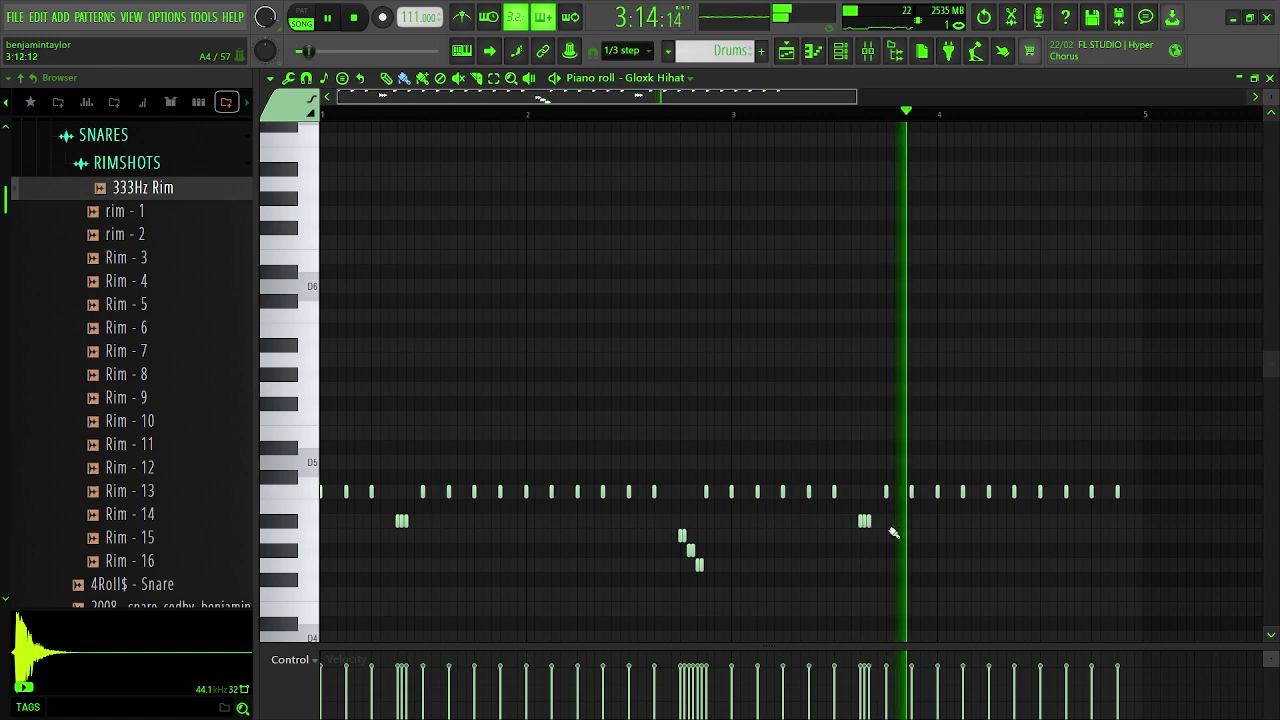
{"action": "left_click_drag", "start_coordinate": [1070, 447], "coordinate": [1076, 447]}
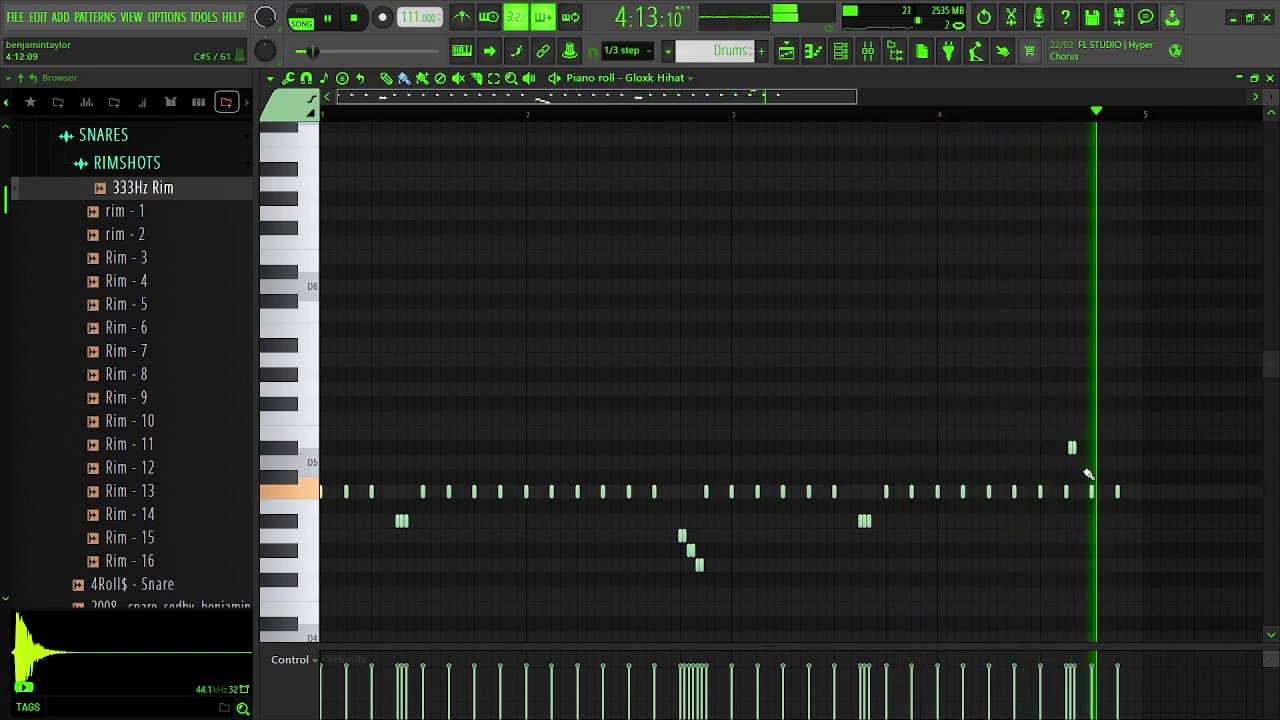
{"action": "left_click_drag", "start_coordinate": [1122, 523], "coordinate": [1134, 523]}
{"action": "right_click", "coordinate": [1124, 523]}
{"action": "right_click", "coordinate": [1134, 522]}
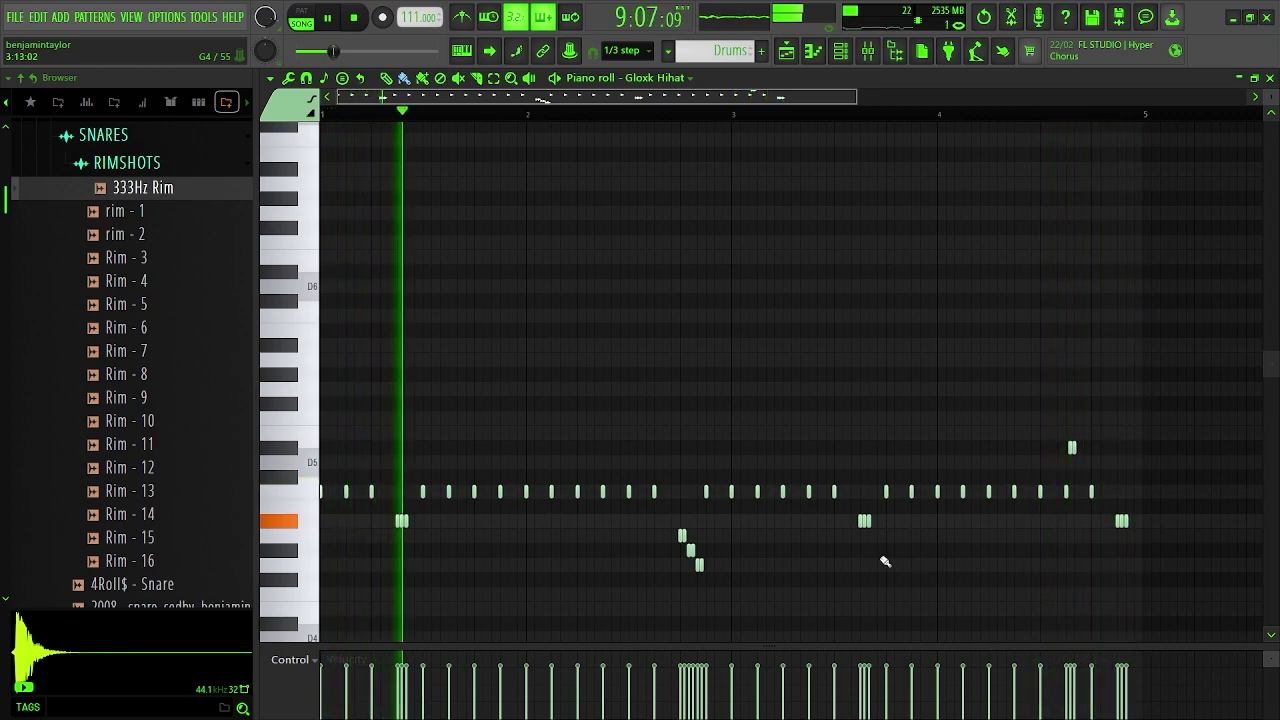
- Delete one C5 hi-hat note in each bar, at step 11 of bar 1 and step 7 of bars 2 to 4
{"action": "right_click", "coordinate": [448, 497]}
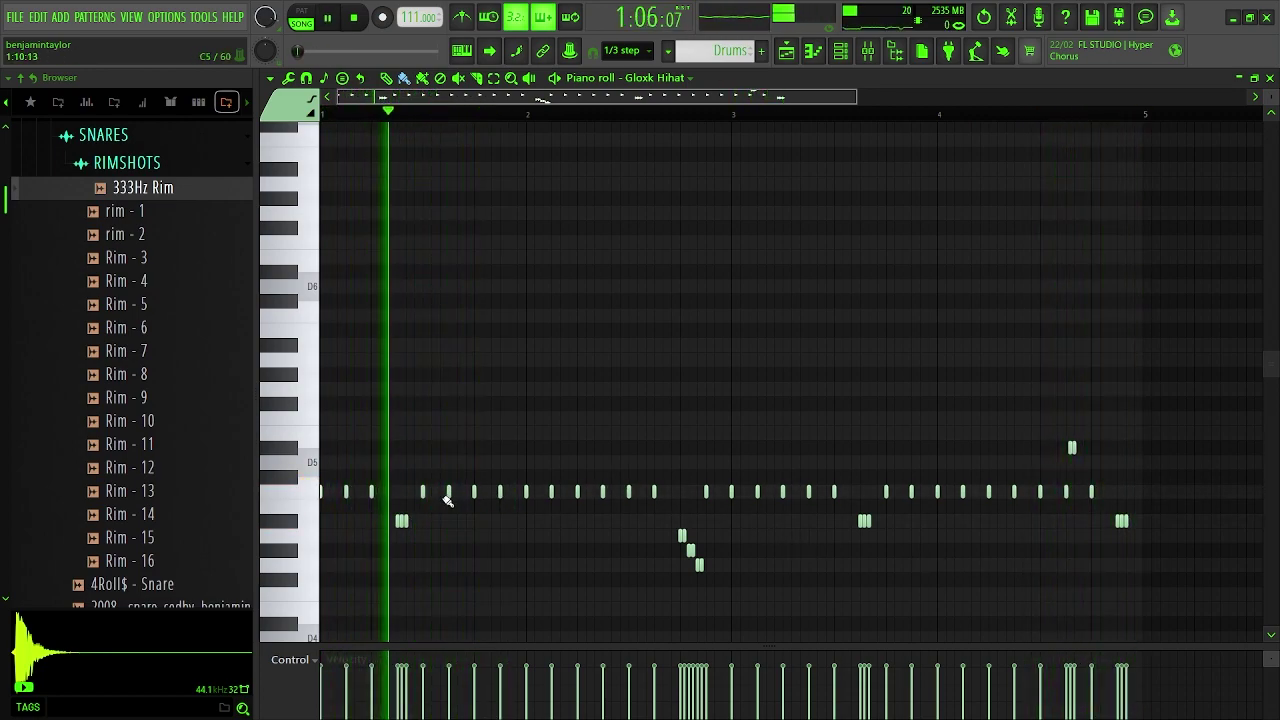
{"action": "right_click", "coordinate": [601, 494]}
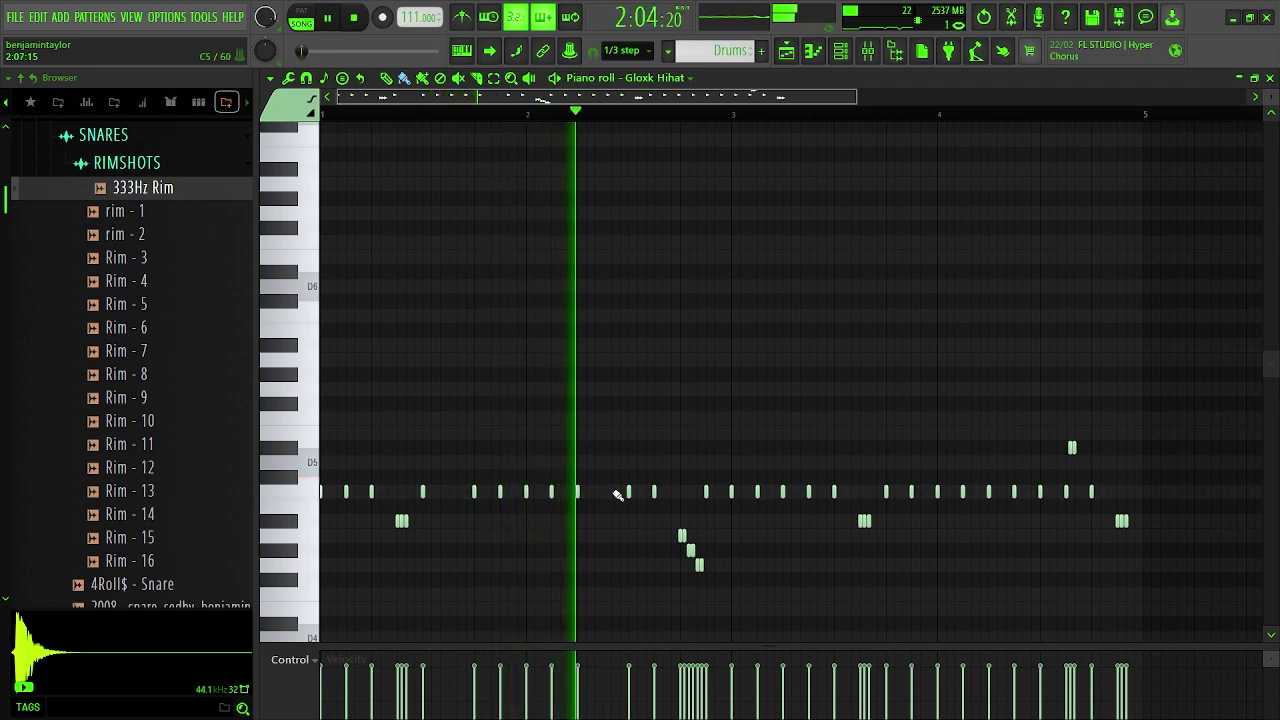
{"action": "right_click", "coordinate": [806, 495]}
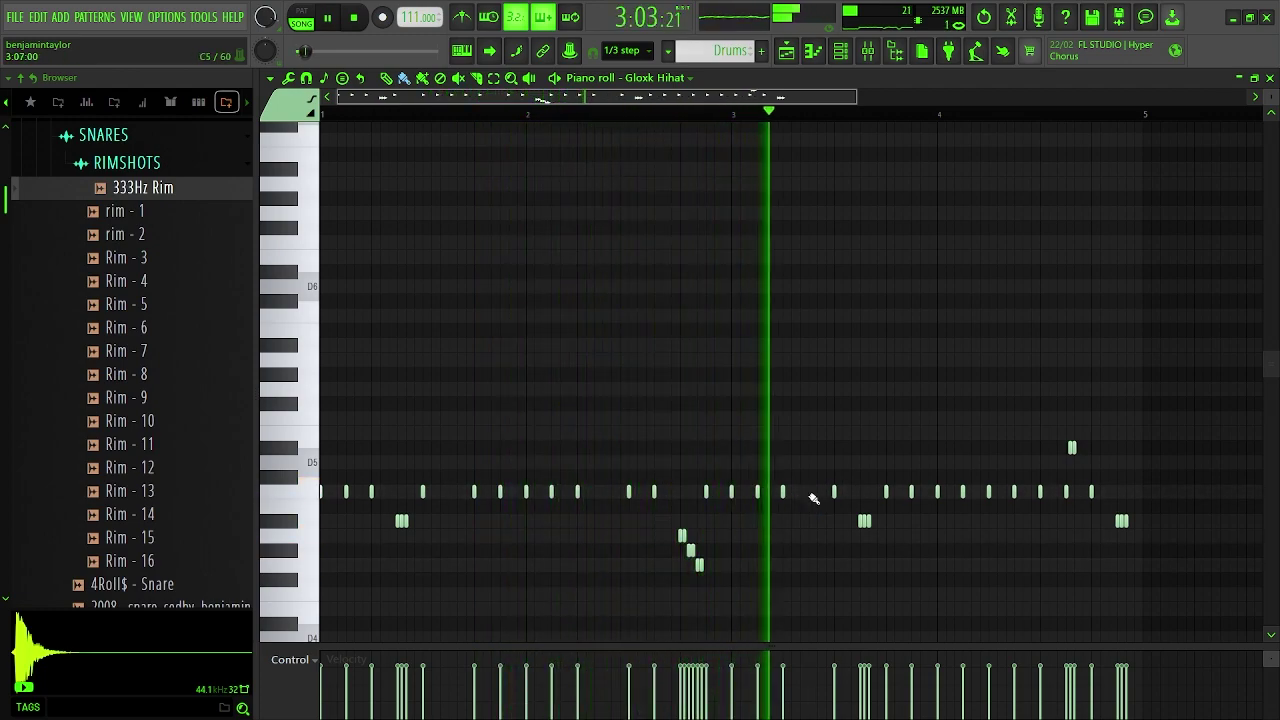
{"action": "right_click", "coordinate": [1014, 495]}
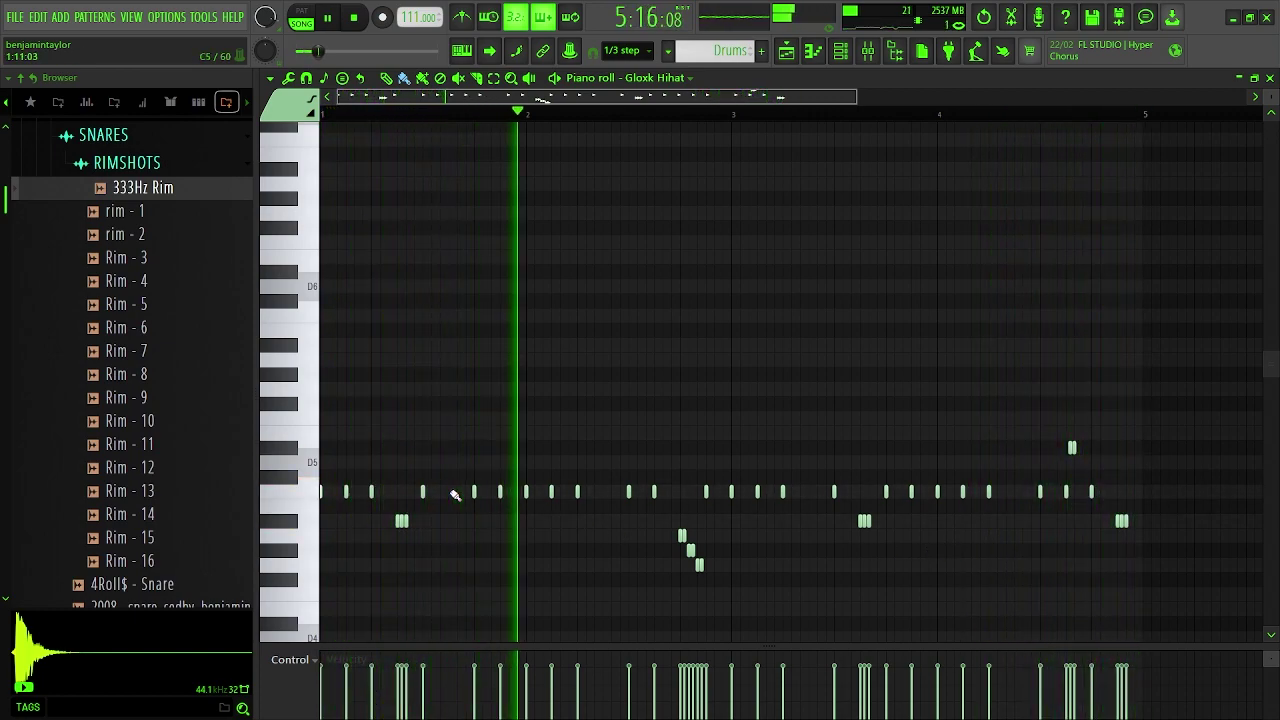
- Replace the first hi-hat roll in bar 1 with one stepping from C5 to B4 at step 11, and close the piano roll
{"action": "right_click", "coordinate": [402, 521]}
{"action": "left_click_drag", "start_coordinate": [440, 493], "coordinate": [458, 507]}
{"action": "key", "text": "ctrl+z"}
{"action": "left_click", "coordinate": [450, 494]}
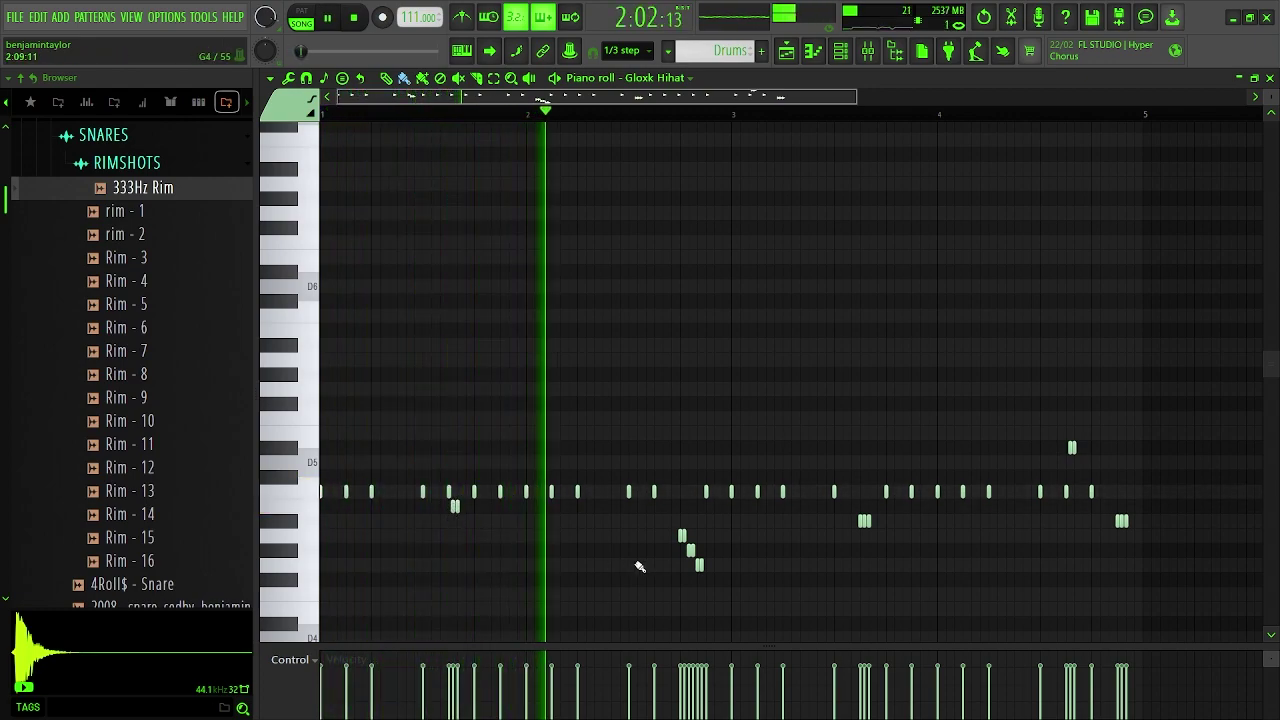
{"action": "left_click", "coordinate": [293, 662]}
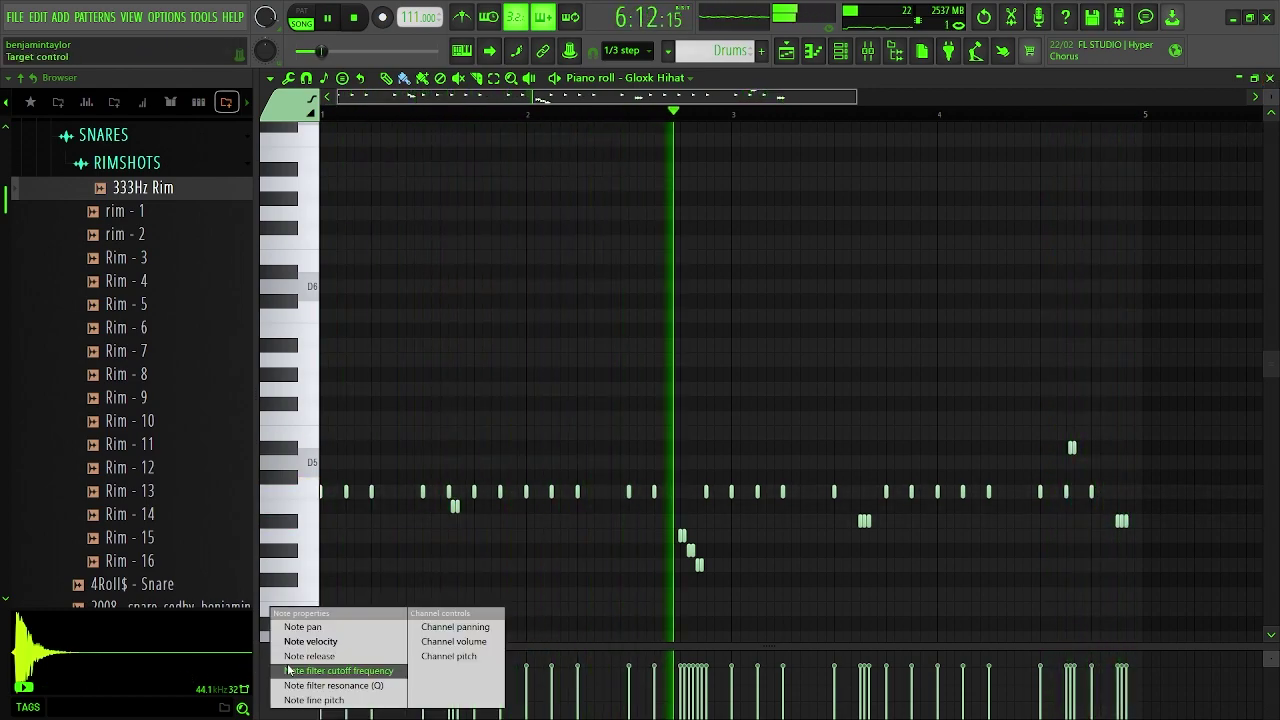
{"action": "left_click", "coordinate": [1270, 77]}
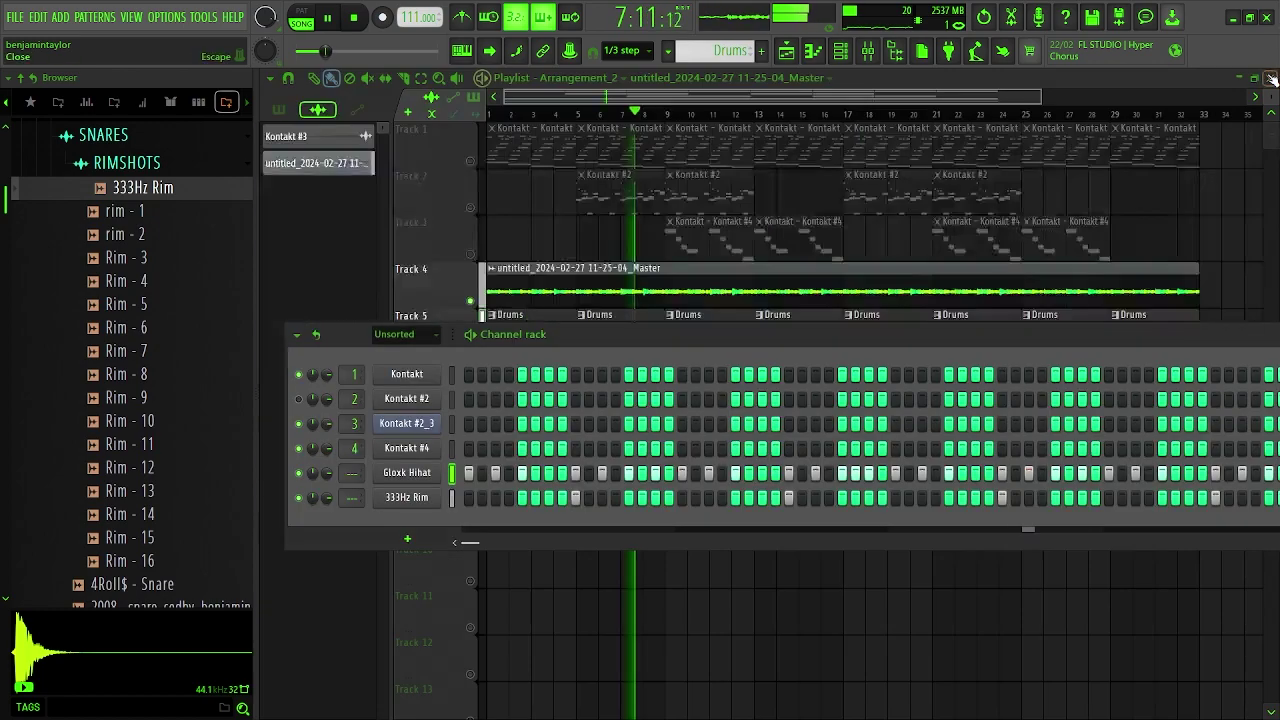
- Collapse the RIMSHOTS folder and audition the Hi6, ItsTooHot and KillBill rim samples in the SNARES folder
{"action": "left_click_drag", "start_coordinate": [594, 343], "coordinate": [555, 338]}
{"action": "left_click", "coordinate": [165, 152]}
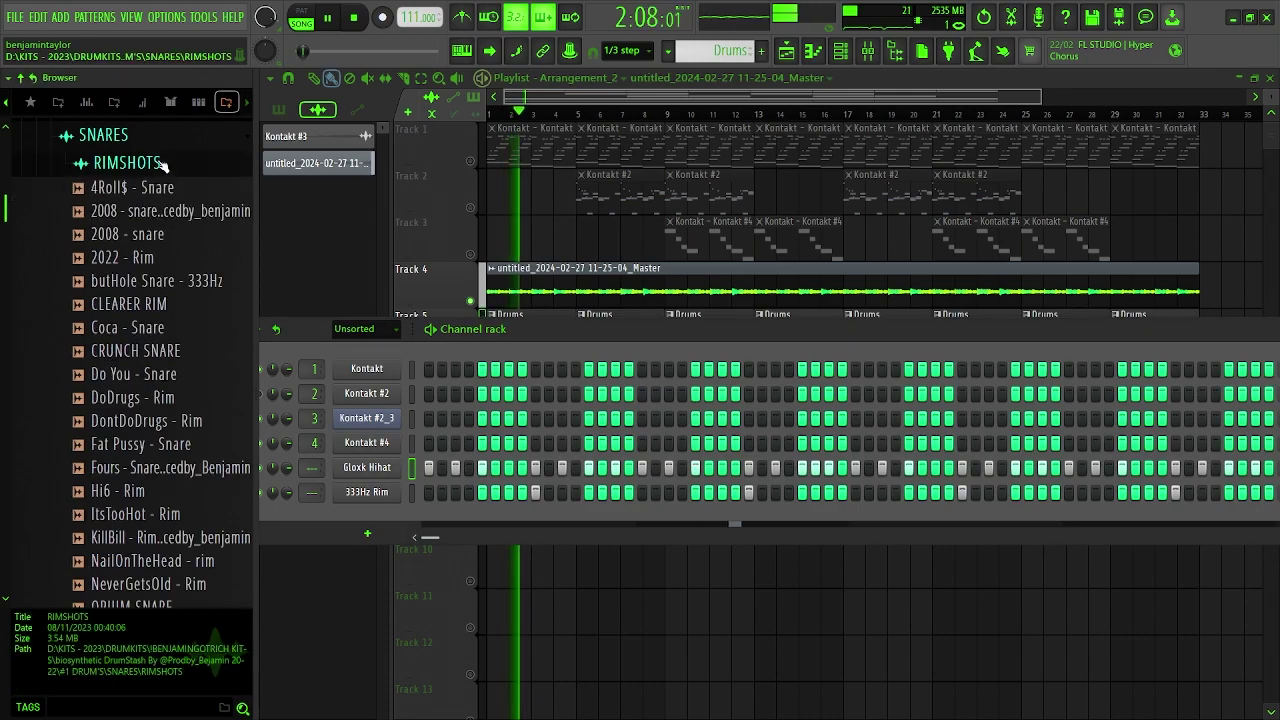
{"action": "scroll", "coordinate": [165, 300], "scroll_direction": "down", "scroll_amount": 4}
{"action": "left_click", "coordinate": [170, 191]}
{"action": "left_click", "coordinate": [172, 218]}
{"action": "left_click", "coordinate": [181, 238]}
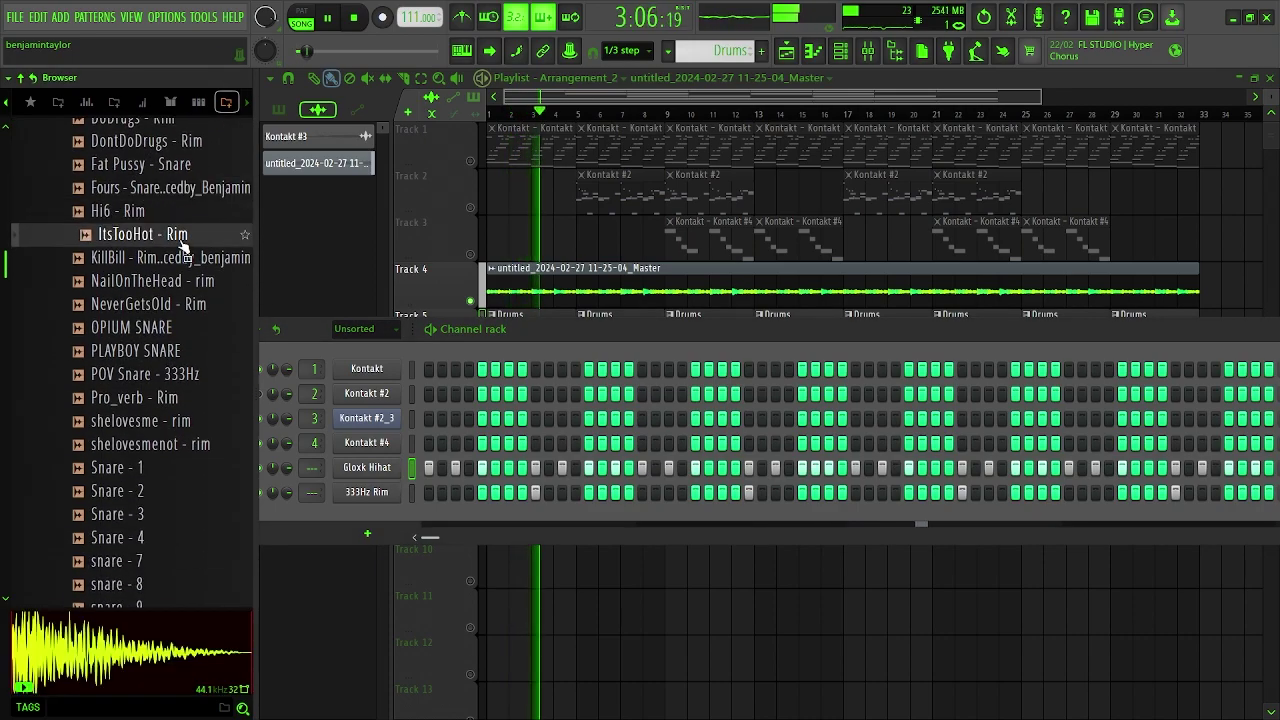
{"action": "left_click", "coordinate": [181, 262]}
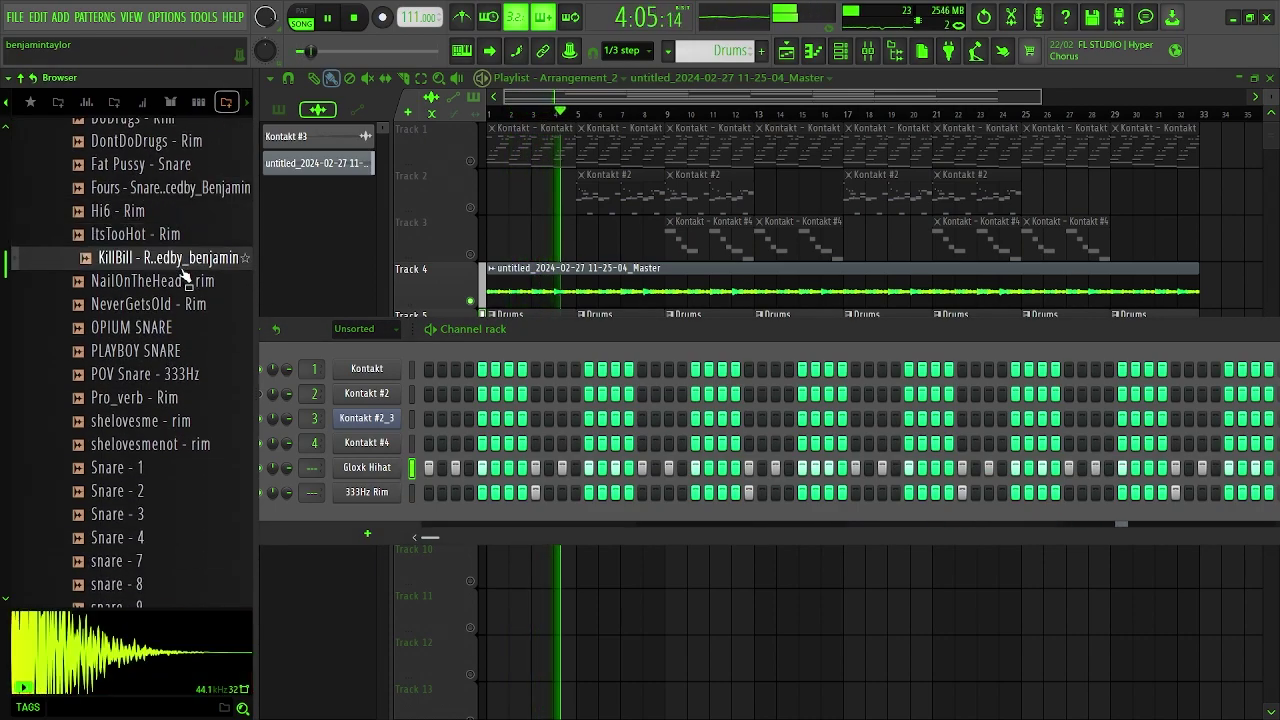
{"action": "left_click", "coordinate": [185, 284]}
- Try KillBill - Rim in place of the 333Hz Rim sample, and settle on NeverGetsOld - Rim for that channel
{"action": "left_click_drag", "start_coordinate": [185, 258], "coordinate": [364, 378]}
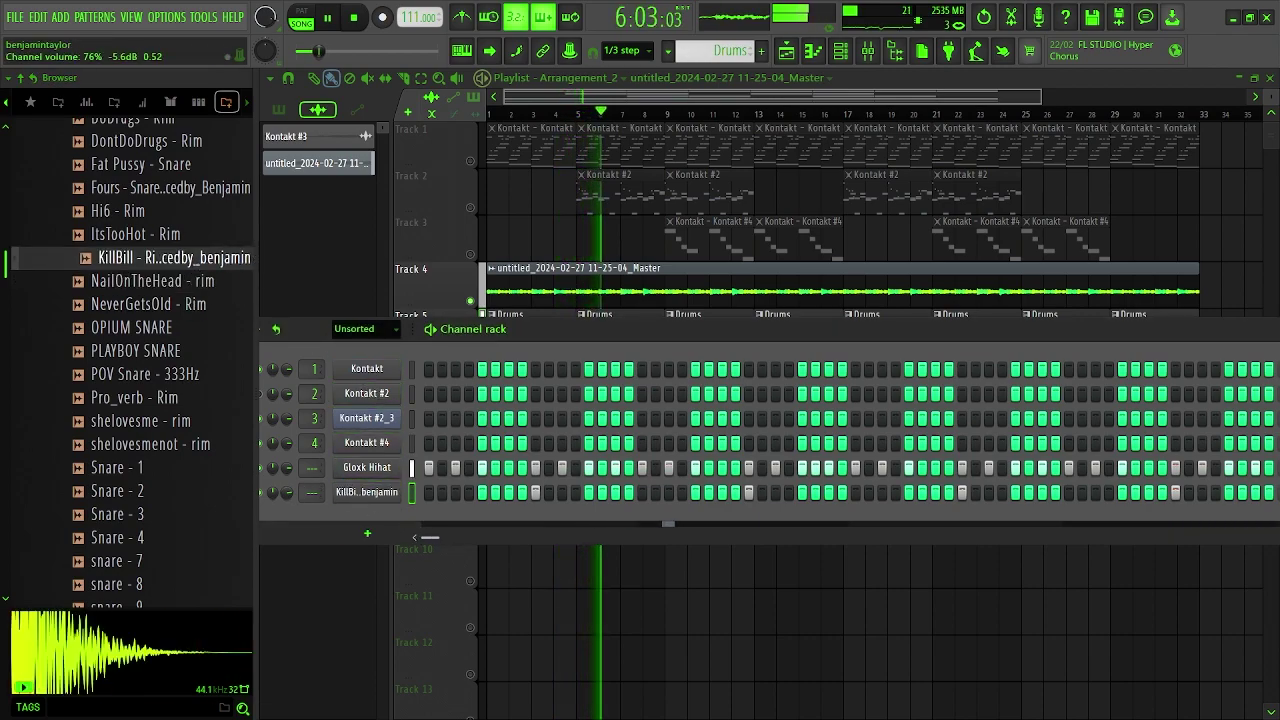
{"action": "left_click", "coordinate": [179, 306]}
{"action": "left_click", "coordinate": [180, 282]}
{"action": "right_click", "coordinate": [181, 306]}
{"action": "left_click", "coordinate": [210, 312]}
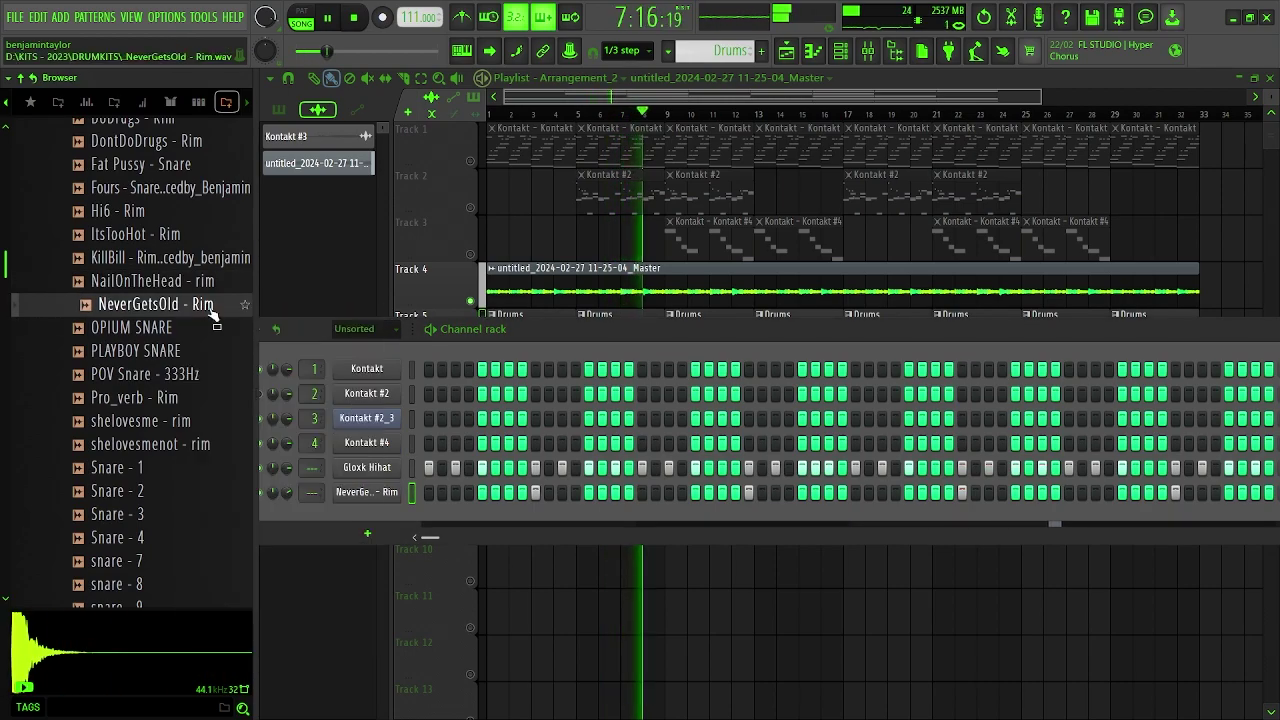
- Add the Fat Pussy - Snare sample as a new channel, with hits on step 15 of bars 1 and 3 and step 5 of bar 4
{"action": "scroll", "coordinate": [205, 325], "scroll_direction": "up", "scroll_amount": 2}
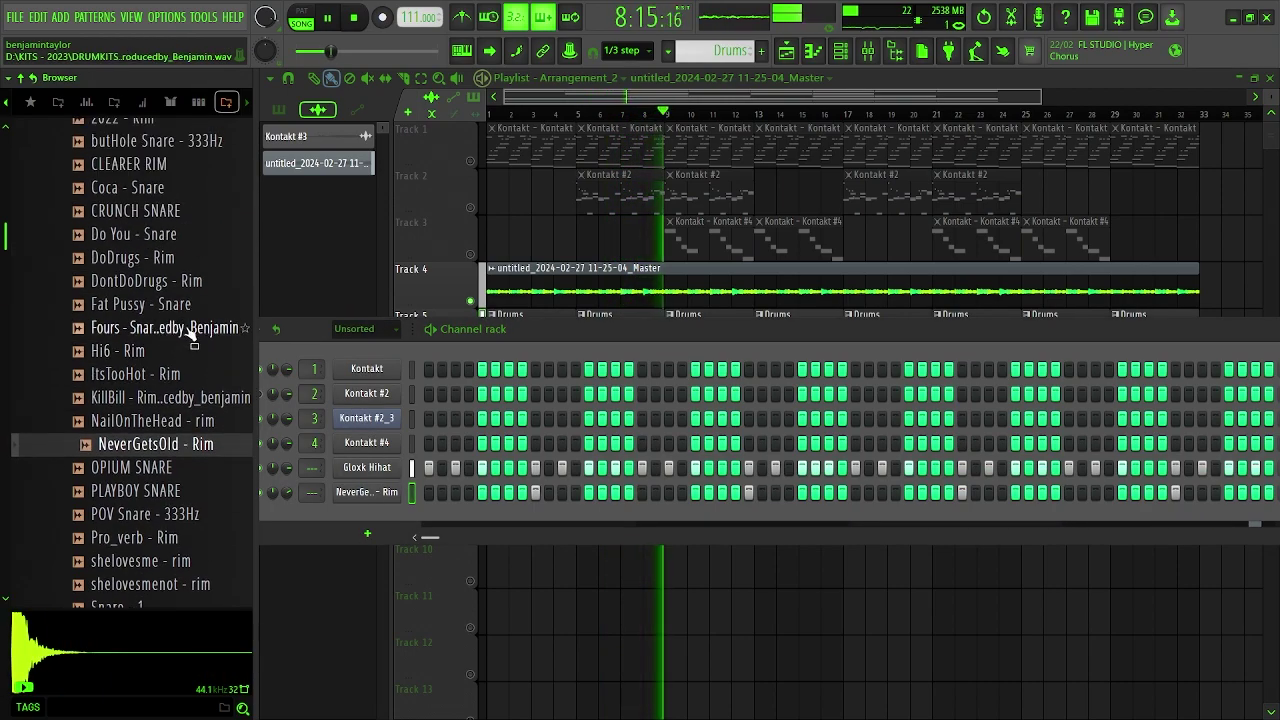
{"action": "left_click", "coordinate": [170, 306]}
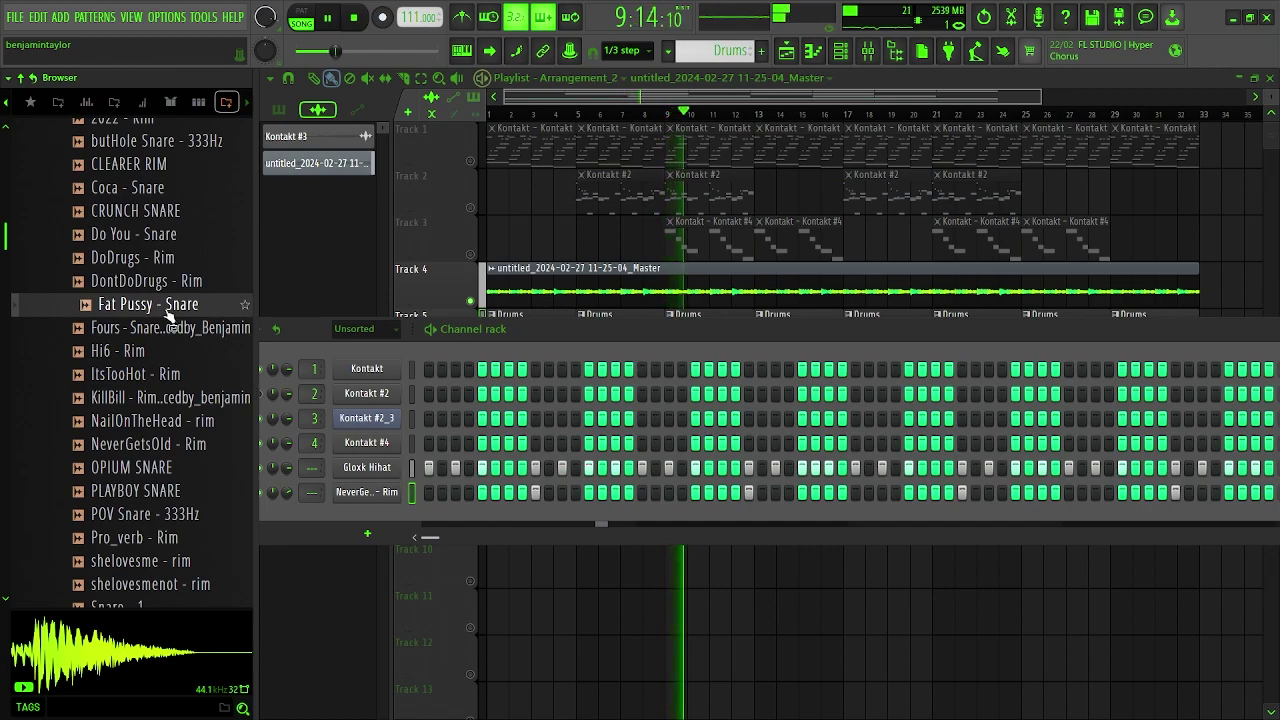
{"action": "left_click_drag", "start_coordinate": [352, 514], "coordinate": [353, 515]}
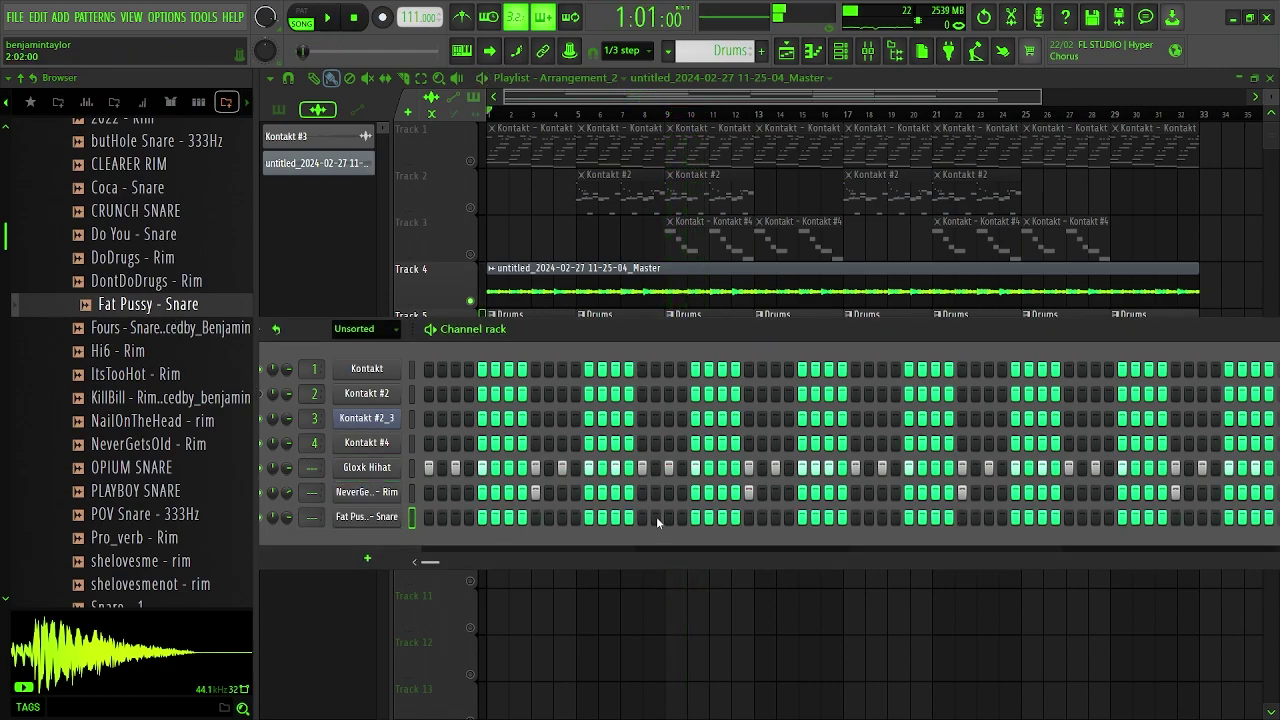
{"action": "key", "text": "space"}
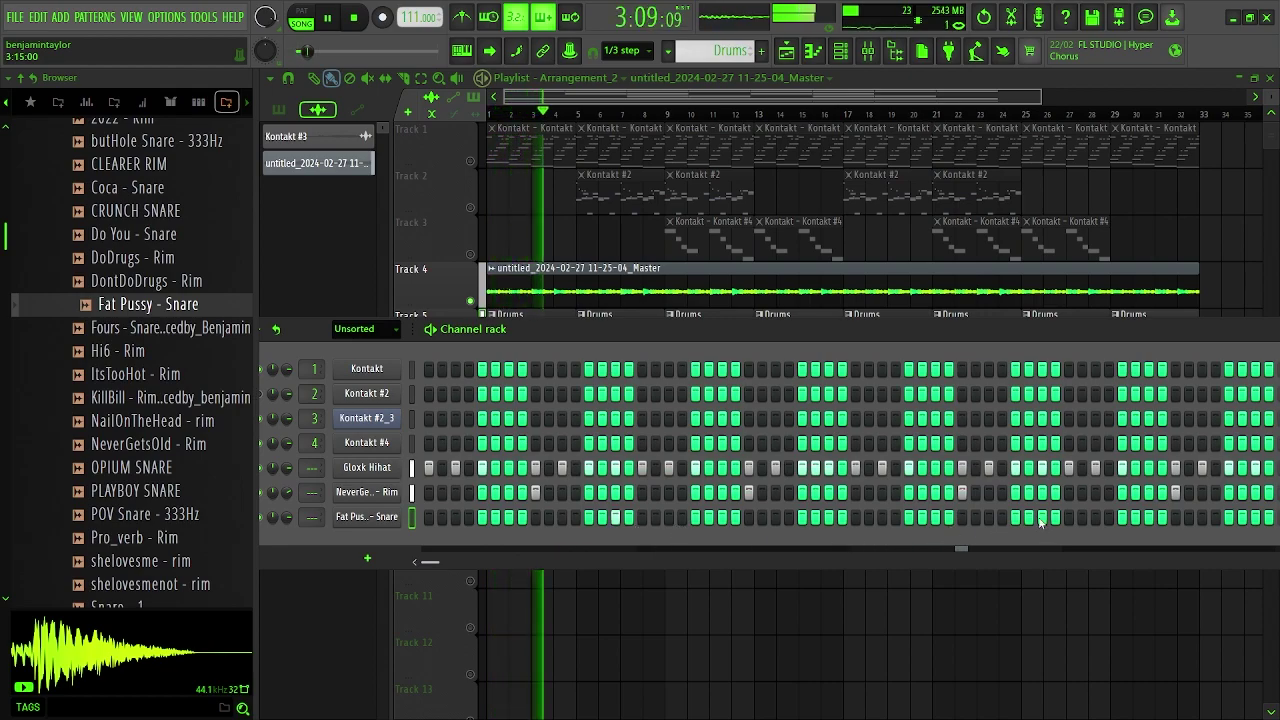
{"action": "left_click", "coordinate": [1097, 517]}
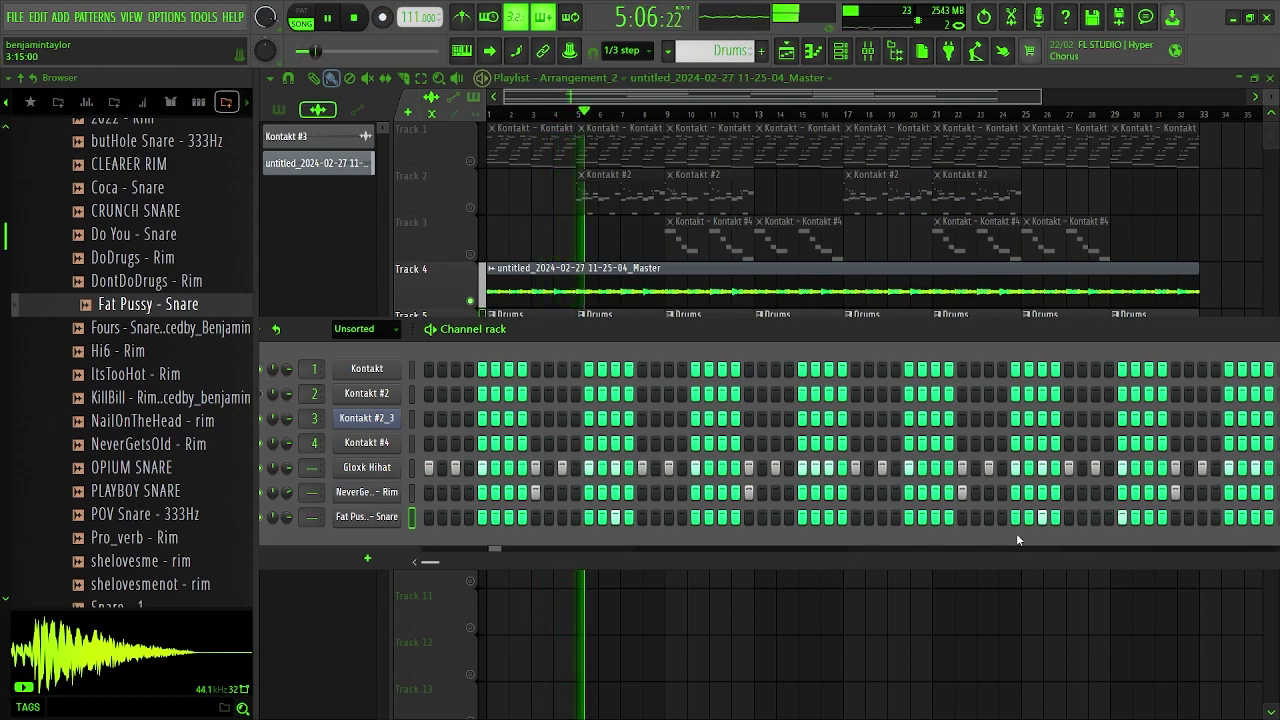
- Audition the Fours snare and DoDrugs rim, and replace the NeverGetsOld rim channel's sample with DontDoDrugs - Rim
{"action": "left_click", "coordinate": [113, 327]}
{"action": "left_click", "coordinate": [118, 257]}
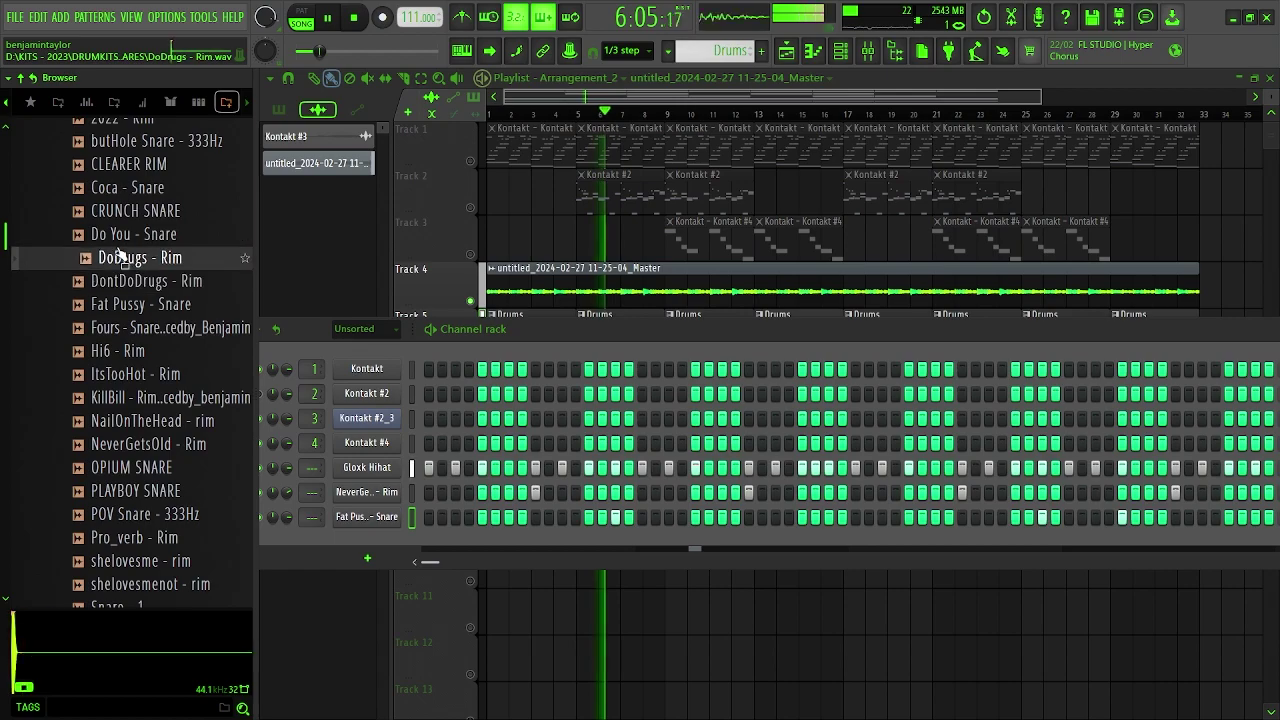
{"action": "left_click_drag", "start_coordinate": [127, 280], "coordinate": [257, 335]}
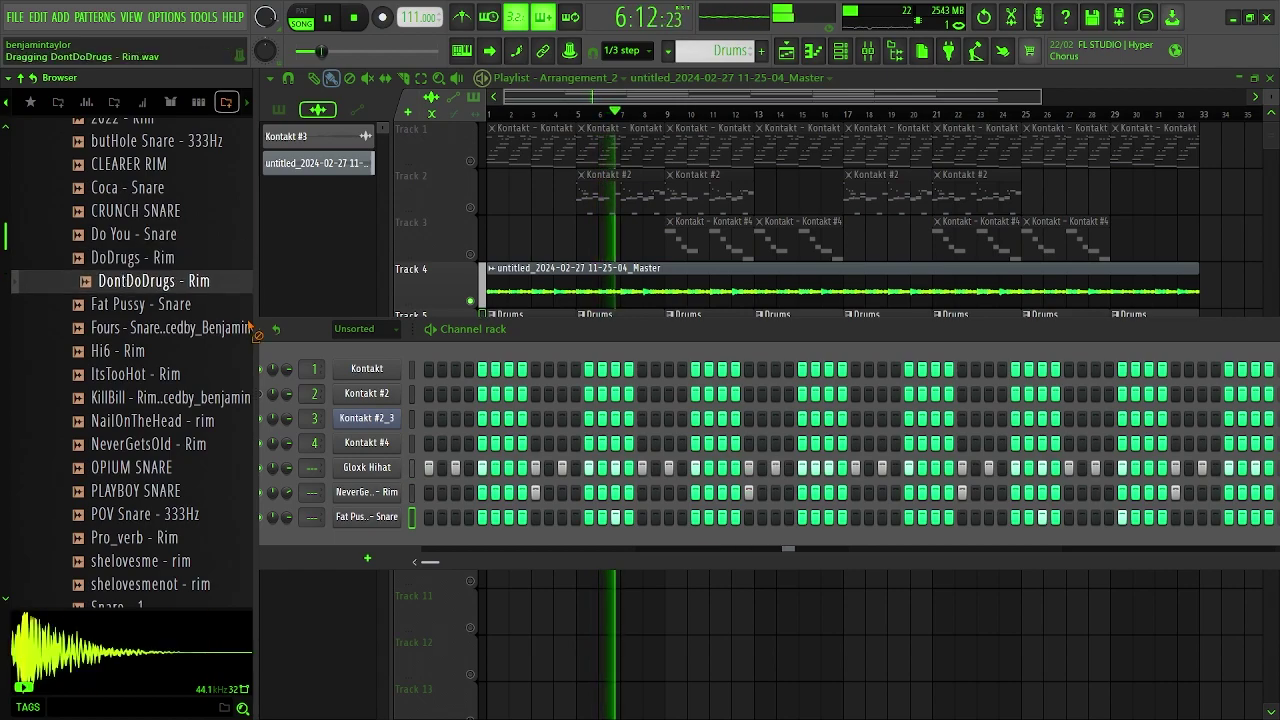
{"action": "right_click", "coordinate": [362, 492]}
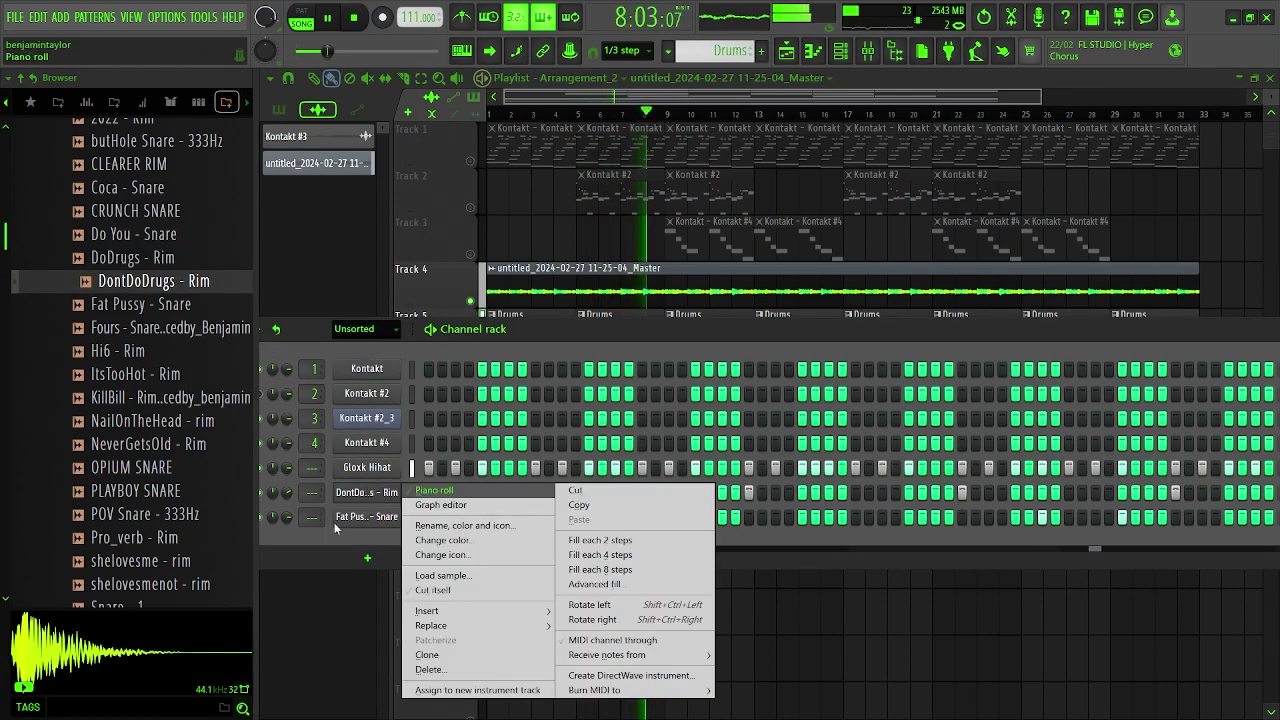
- Set the Gloxk Hihat channel volume to 61%
{"action": "left_click", "coordinate": [290, 538]}
{"action": "right_click", "coordinate": [288, 493]}
{"action": "left_click", "coordinate": [301, 467]}
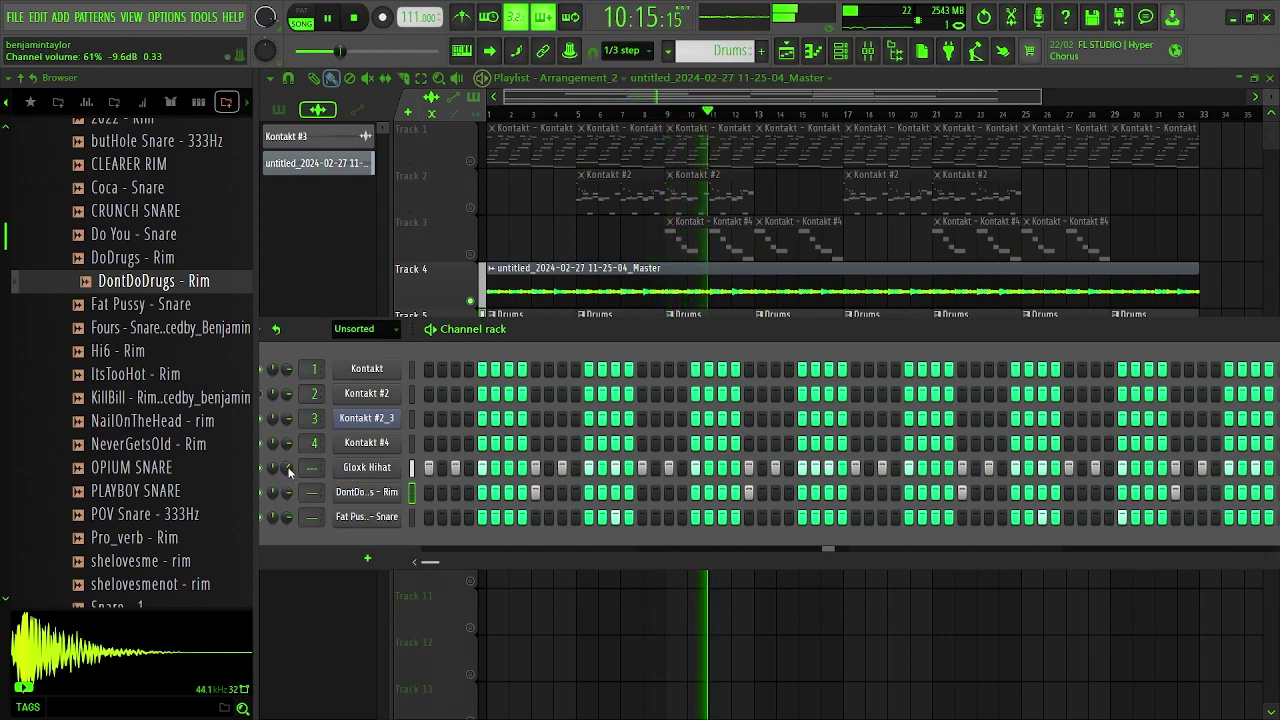
- Collapse the SNARES folder and audition Boosted 808 and BurnUp 808 in the deffected mini drumkit's 808s folder
{"action": "scroll", "coordinate": [100, 360], "scroll_direction": "up", "scroll_amount": 6}
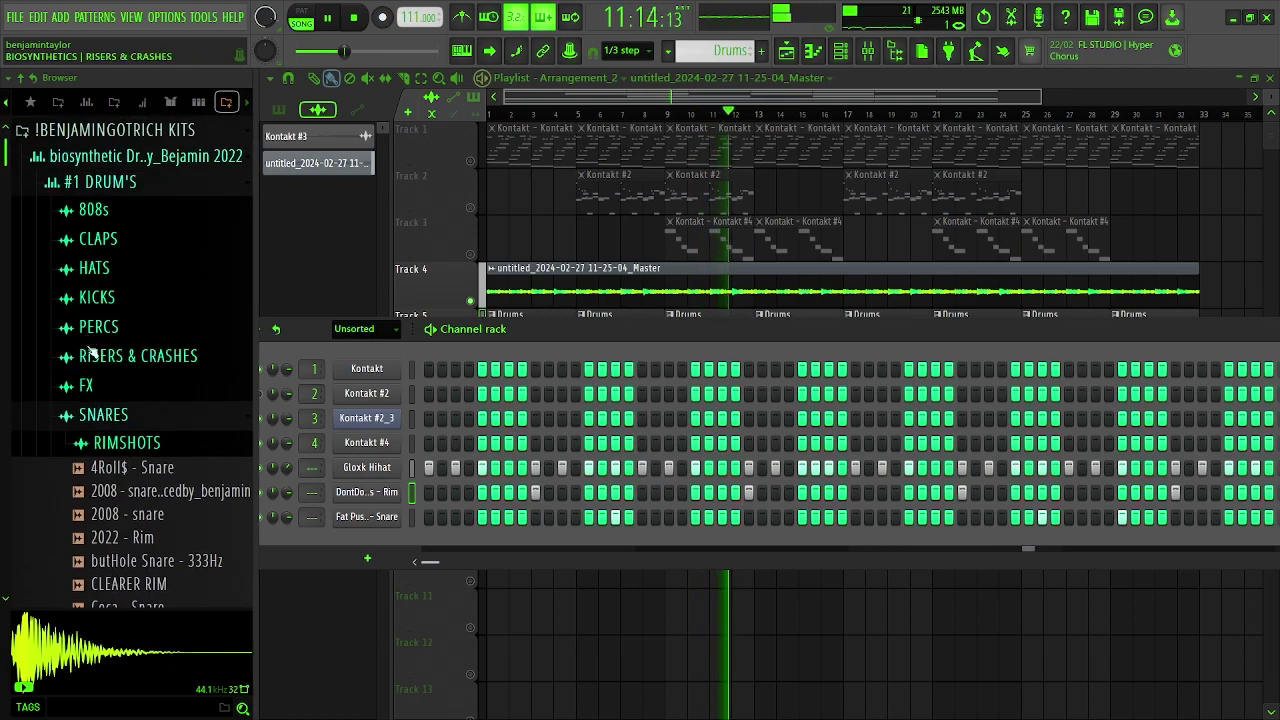
{"action": "left_click", "coordinate": [103, 414]}
{"action": "scroll", "coordinate": [105, 400], "scroll_direction": "down", "scroll_amount": 10}
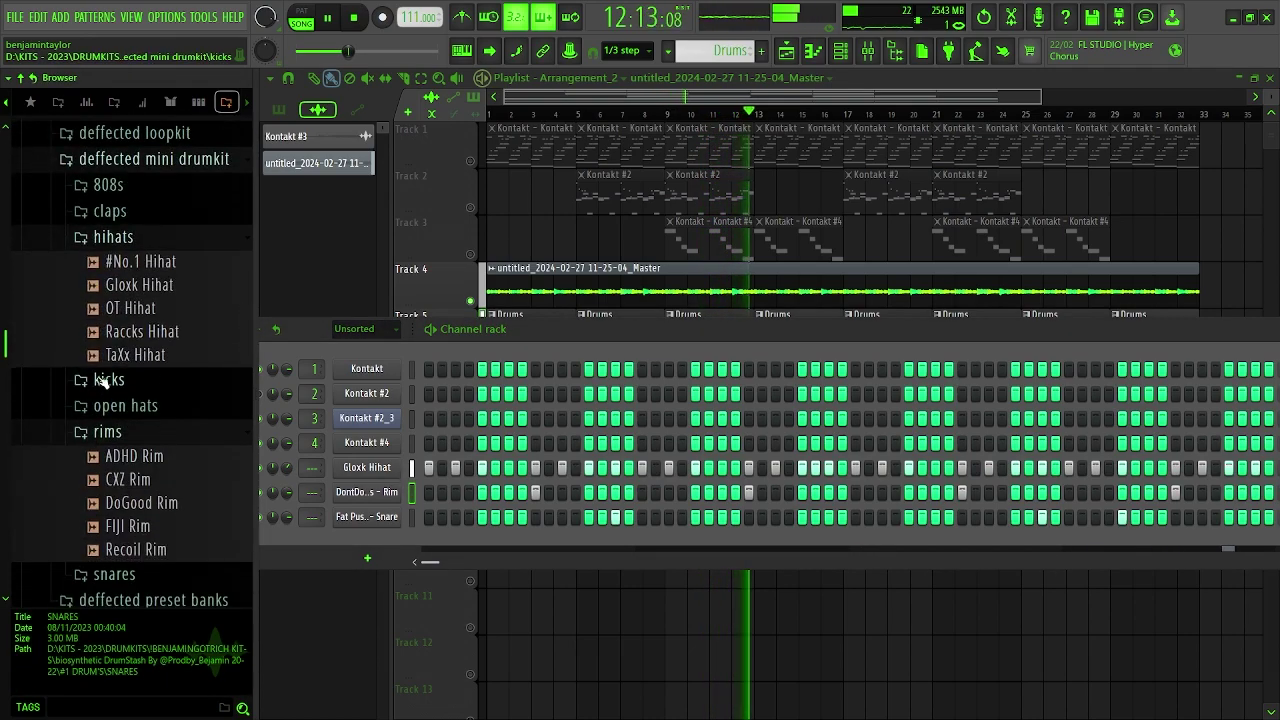
{"action": "left_click", "coordinate": [130, 185]}
{"action": "left_click", "coordinate": [138, 212]}
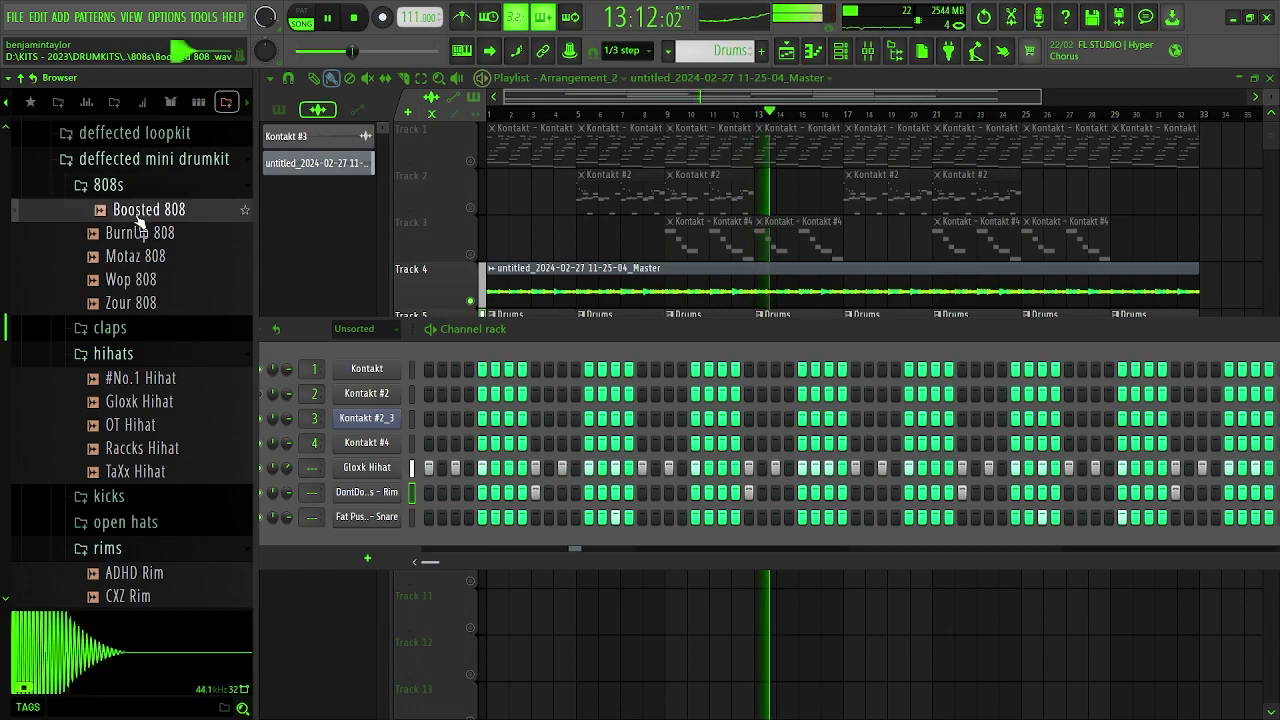
{"action": "left_click", "coordinate": [143, 233]}
- Add Boosted 808 as a new channel and start its piano roll with an F#5 note at the beginning of bar 1
{"action": "left_click", "coordinate": [148, 216]}
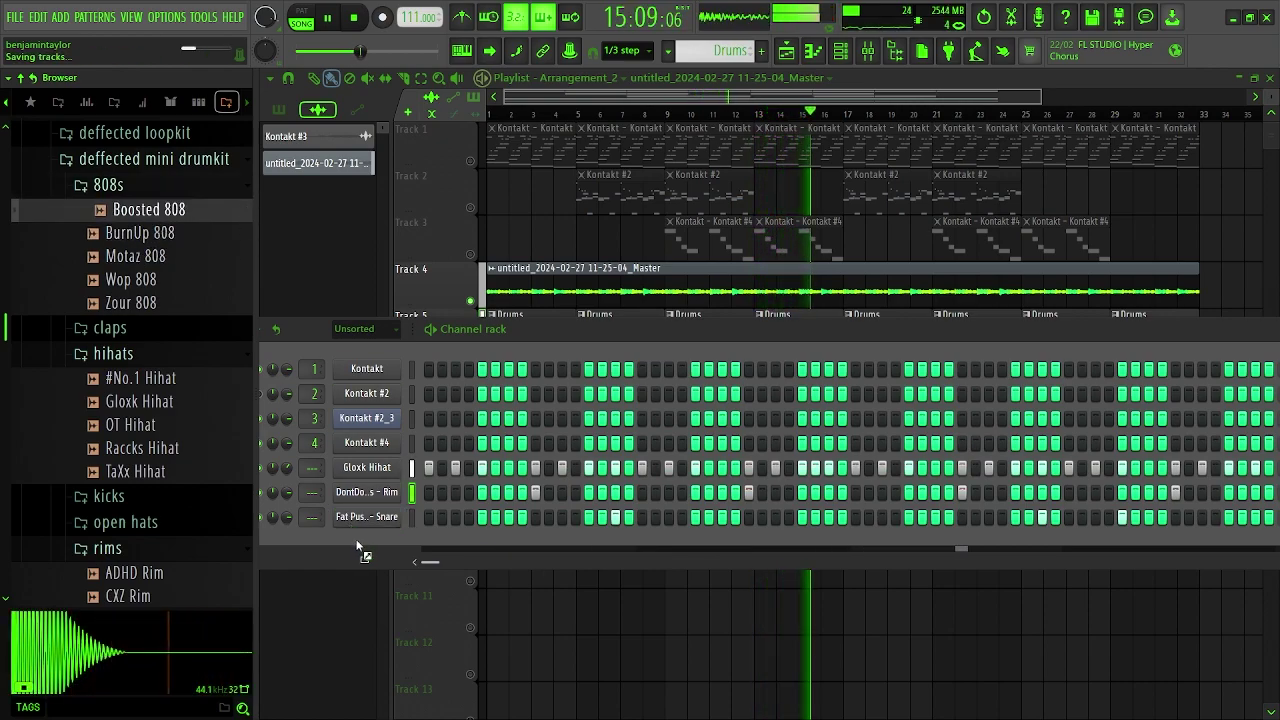
{"action": "left_click_drag", "start_coordinate": [356, 541], "coordinate": [378, 548]}
{"action": "right_click", "coordinate": [380, 548]}
{"action": "left_click", "coordinate": [418, 600]}
{"action": "right_click", "coordinate": [380, 545]}
{"action": "left_click", "coordinate": [434, 500]}
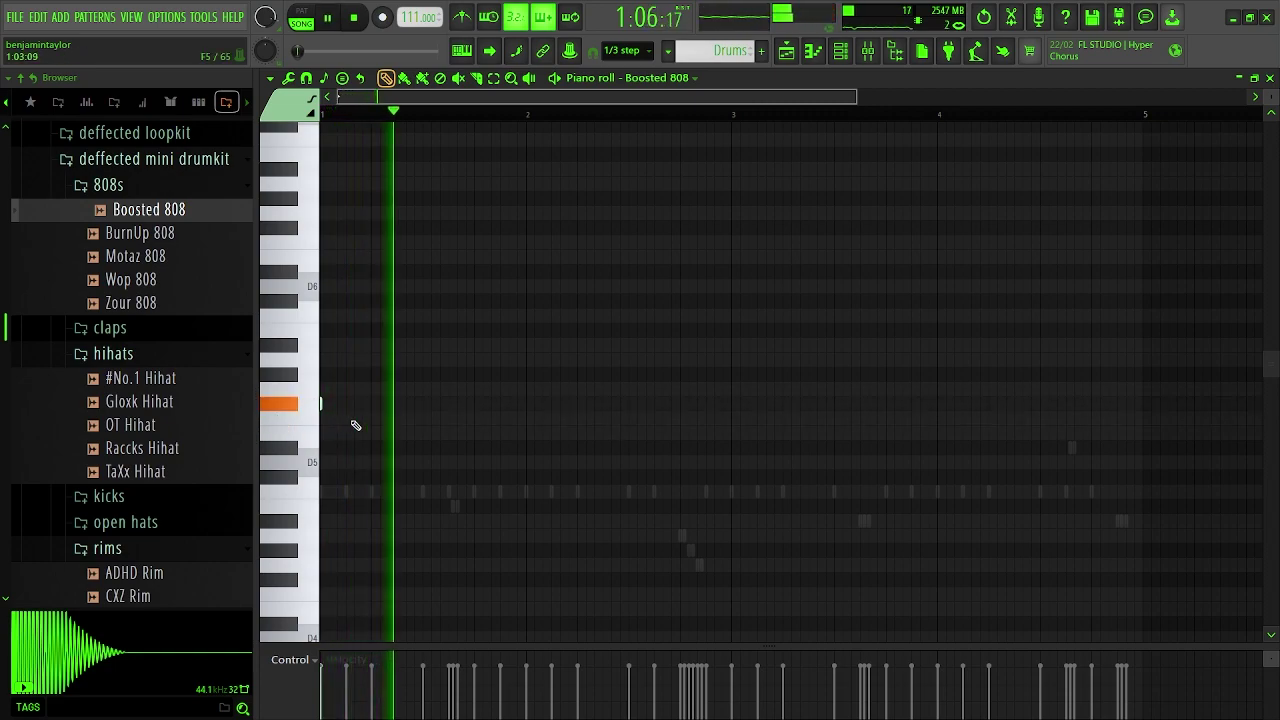
- Place 808 notes on F#5 at bar 2 step 5, D5 at bar 3 step 1, C#5 at bar 4 step 5, and F#5 at bar 1 step 7
{"action": "left_click", "coordinate": [577, 404]}
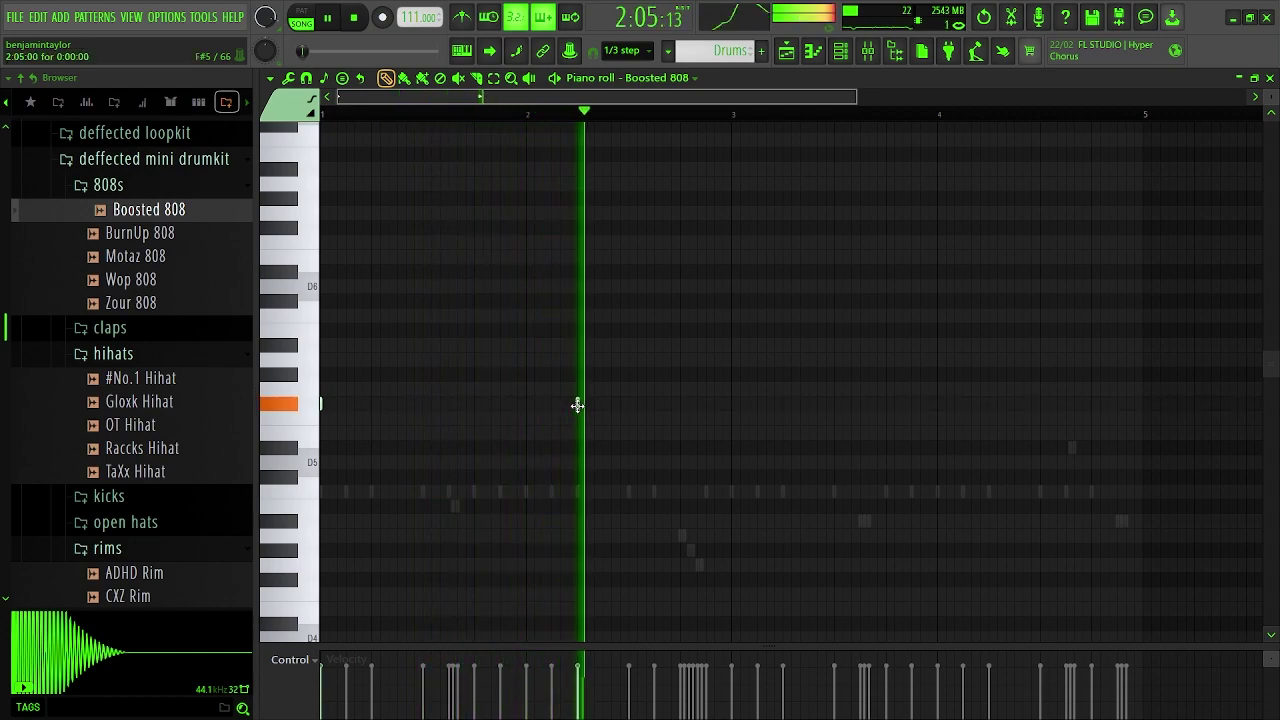
{"action": "left_click", "coordinate": [731, 462]}
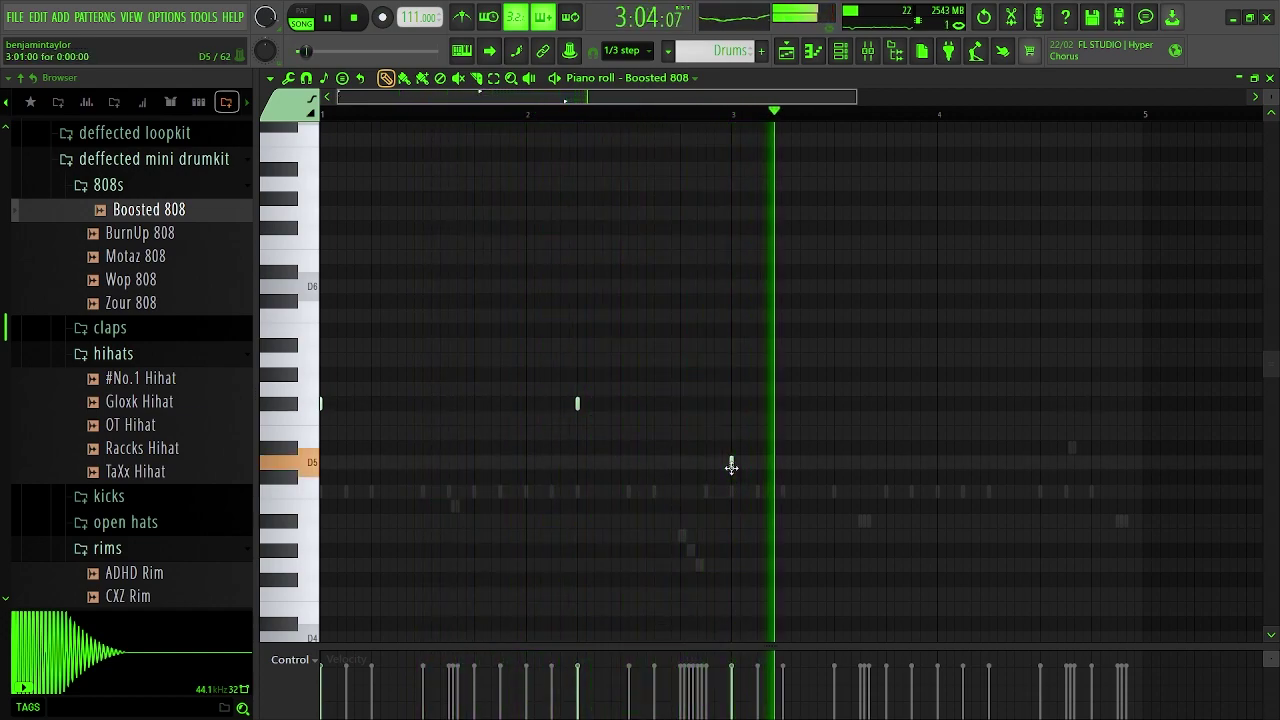
{"action": "left_click", "coordinate": [993, 478]}
{"action": "left_click_drag", "start_coordinate": [993, 478], "coordinate": [988, 479]}
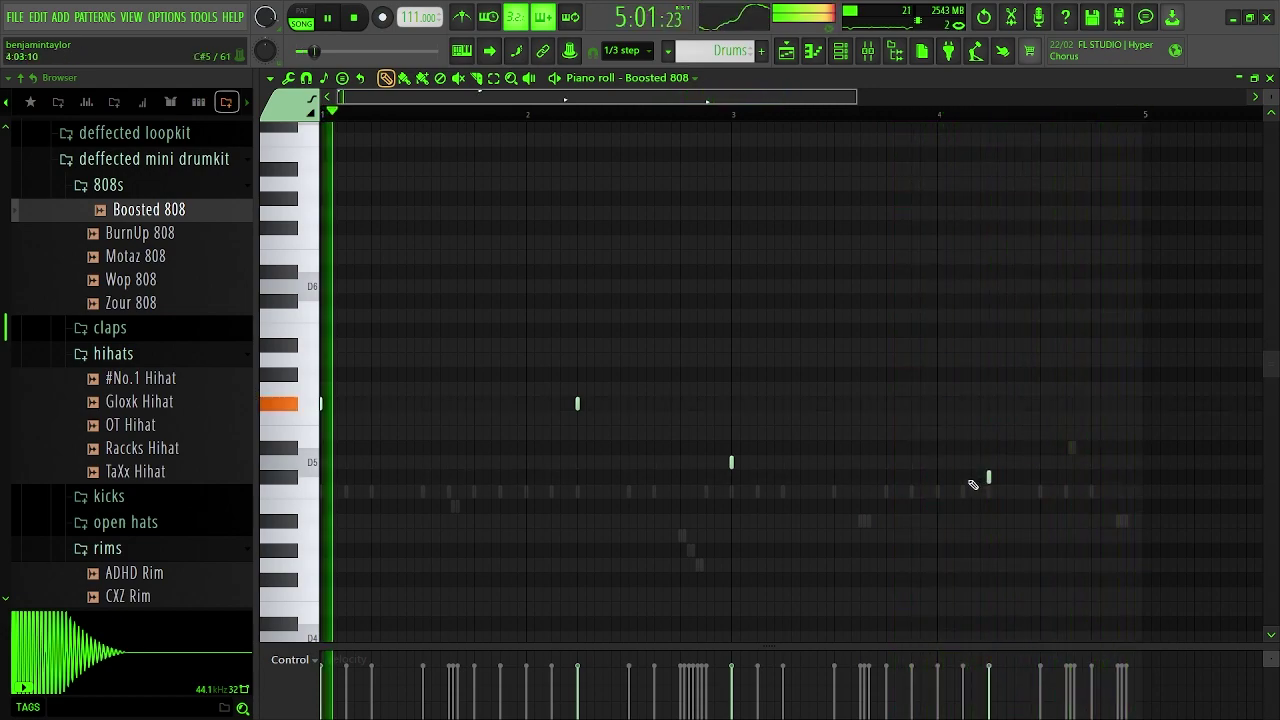
{"action": "left_click", "coordinate": [452, 406]}
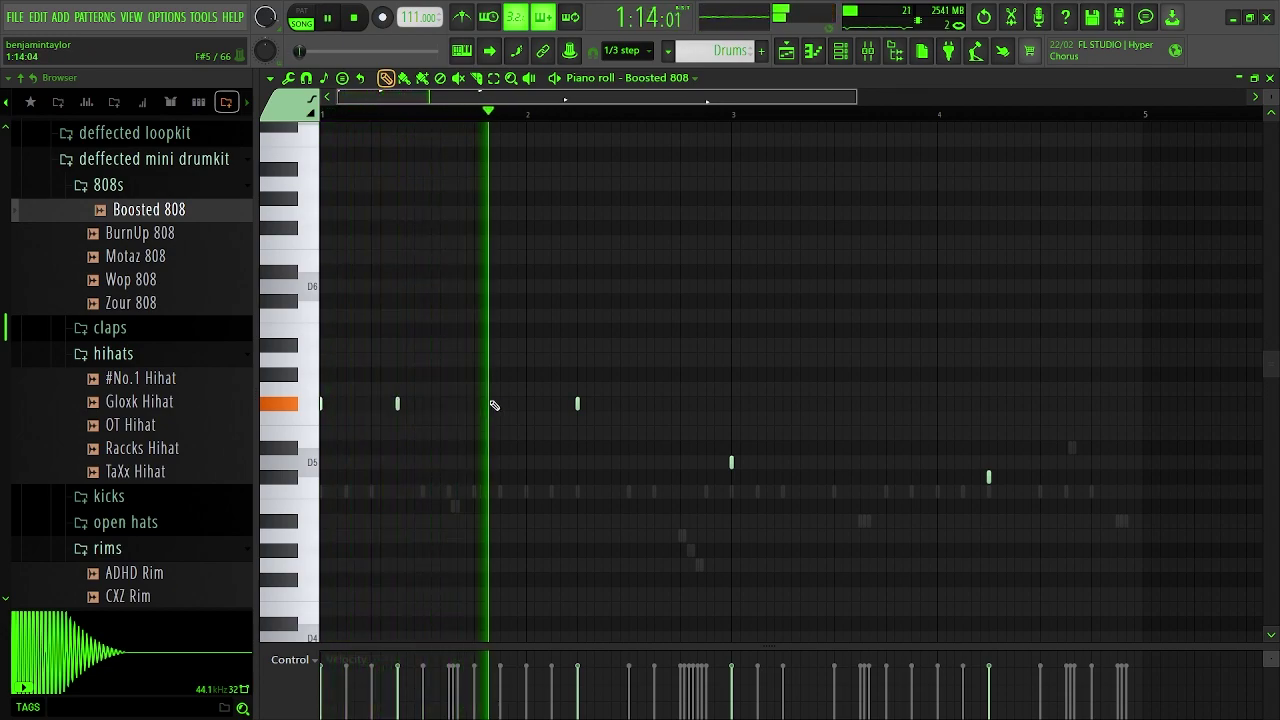
- Swap the 808 channel's sample for BurnUp 808 and delete the F#5 note at bar 1 step 7
{"action": "right_click", "coordinate": [165, 233]}
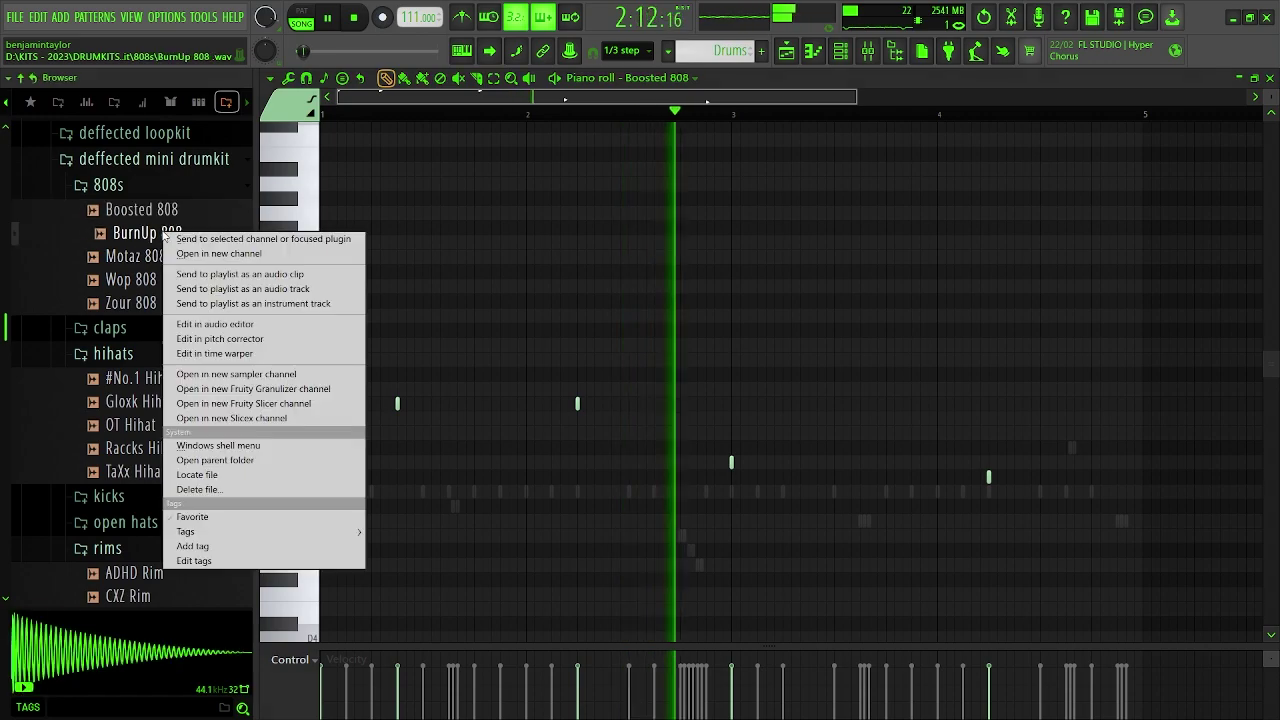
{"action": "left_click", "coordinate": [186, 240]}
{"action": "key", "text": "space"}
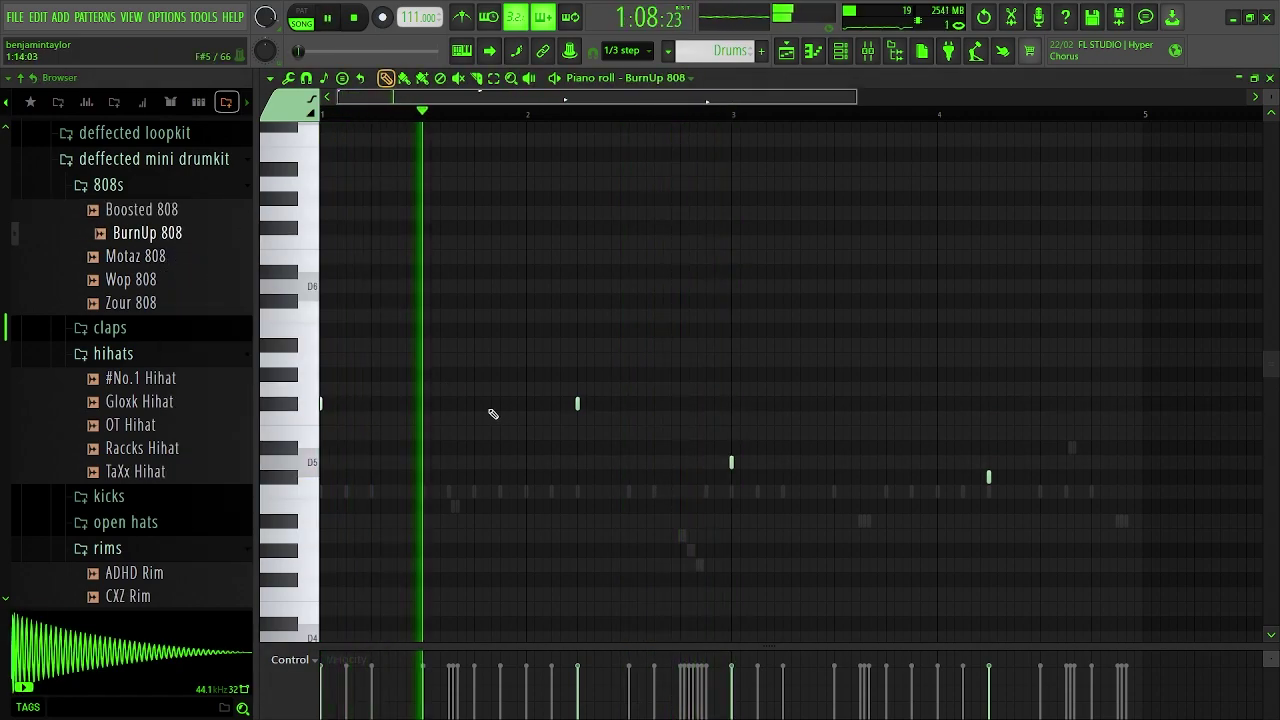
- Try the two F#5 notes in bars 1 and 2 one semitone lower, at F5
{"action": "left_click_drag", "start_coordinate": [597, 407], "coordinate": [202, 390]}
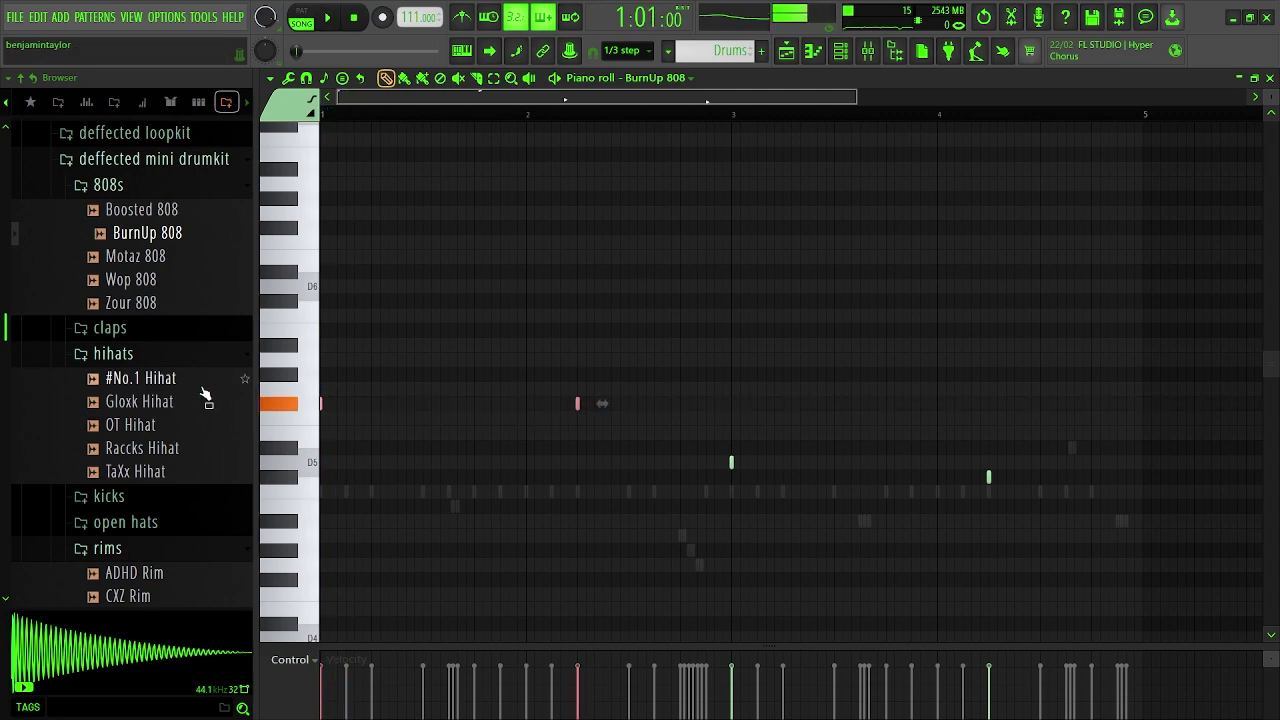
{"action": "key", "text": "space"}
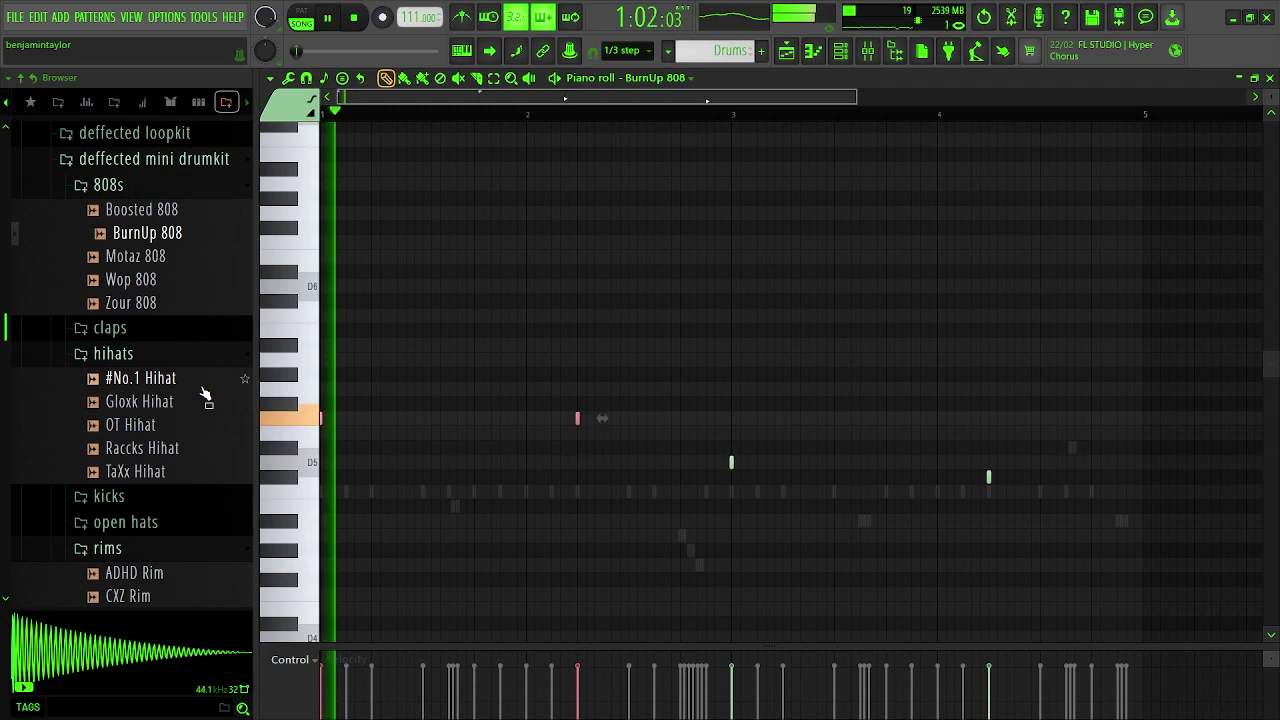
{"action": "key", "text": "space"}
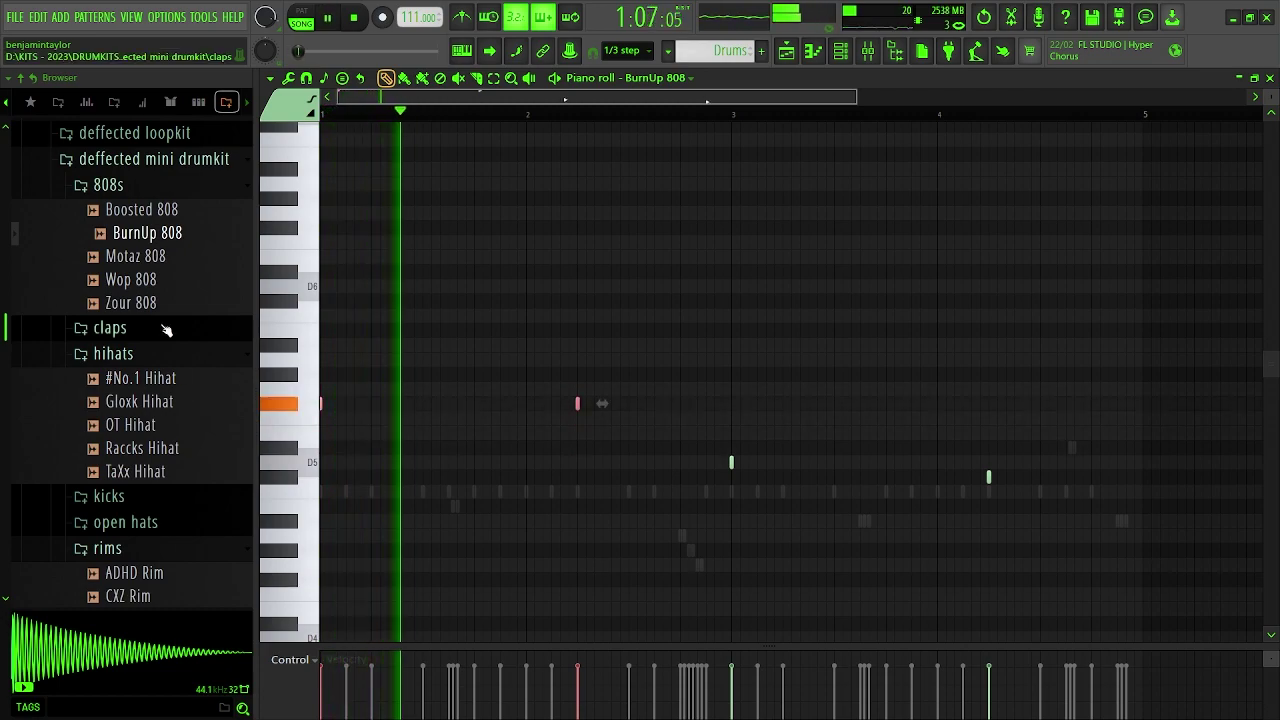
{"action": "left_click", "coordinate": [567, 455]}
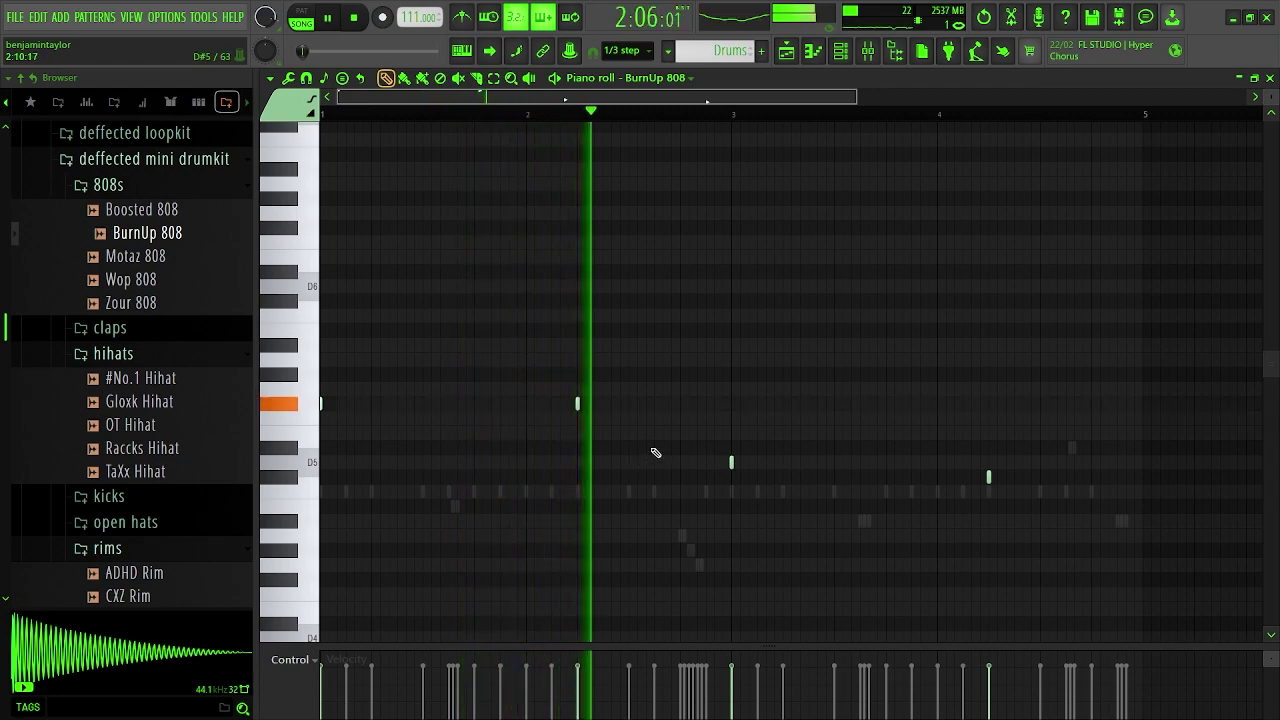
- Add F#5 at bar 2 step 15 and C#5 at bar 4 step 11, and raise all 808 note velocities to maximum
{"action": "left_click", "coordinate": [706, 403]}
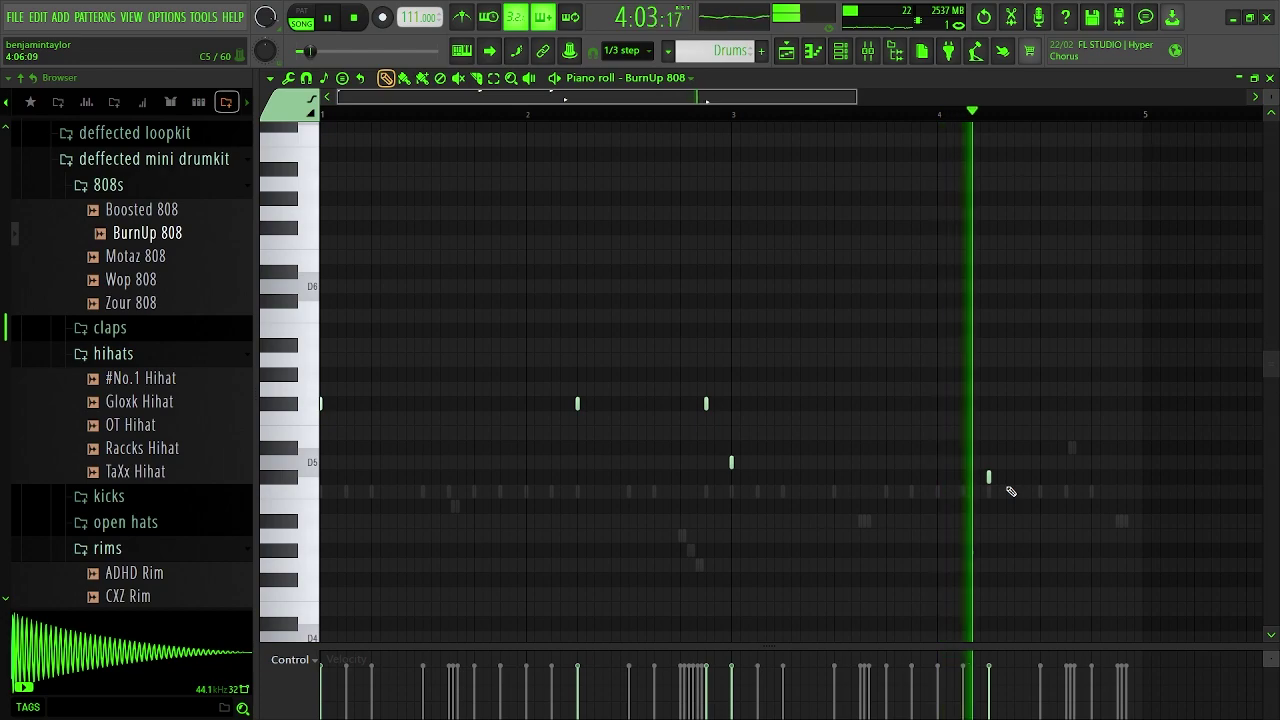
{"action": "left_click", "coordinate": [1066, 477]}
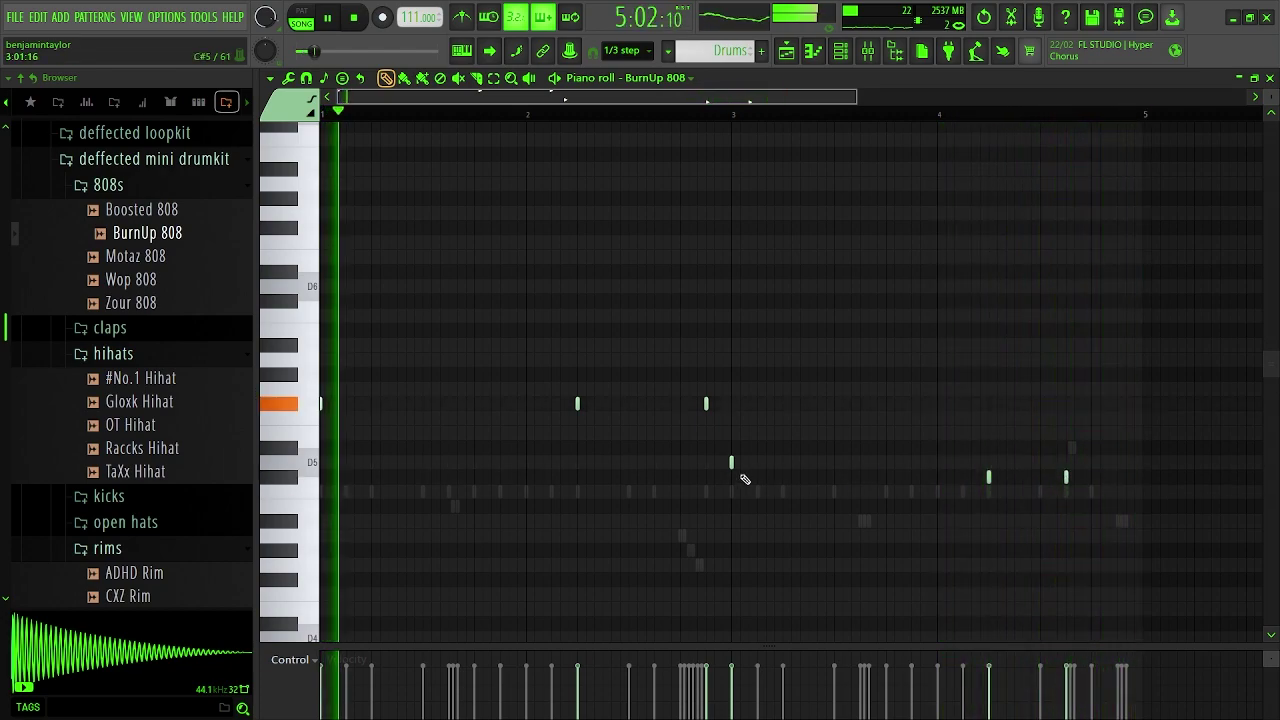
{"action": "key", "text": "alt+x"}
{"action": "left_click", "coordinate": [684, 457]}
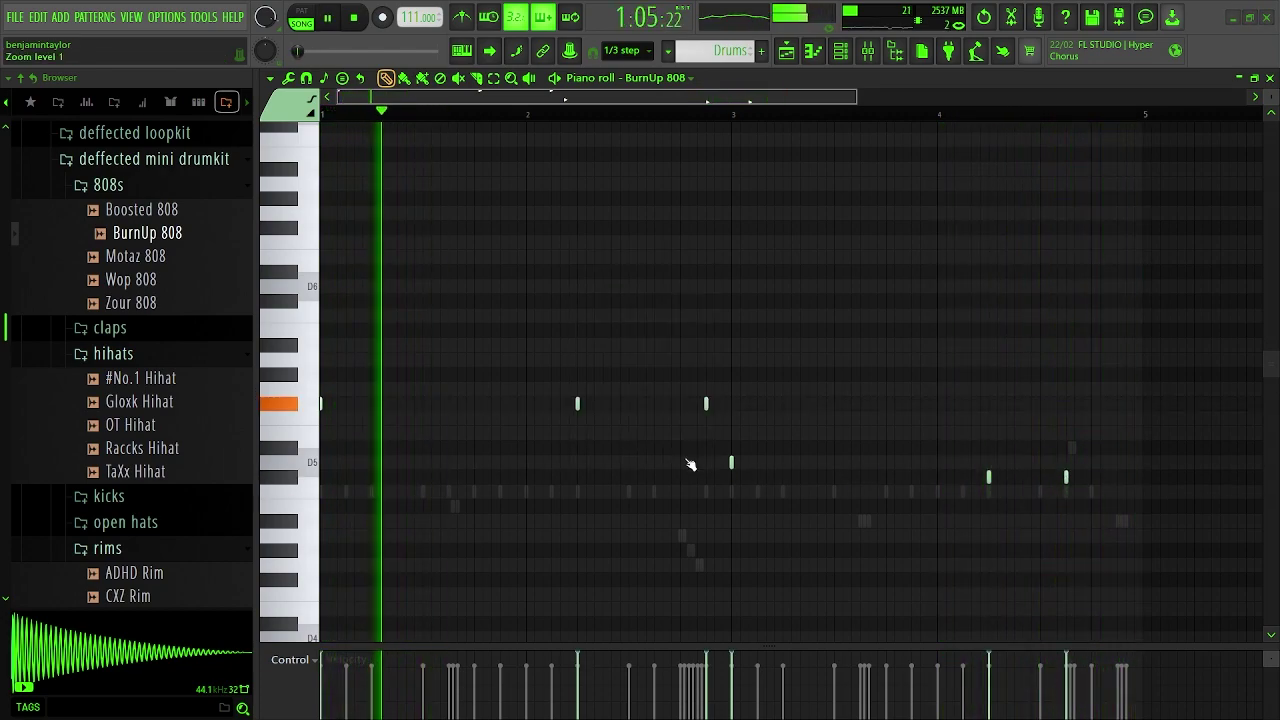
- Add F#5 notes at bar 1 steps 7 and 13 and bar 2 step 11, plus a D5 note at bar 3 step 15
{"action": "key", "text": "space"}
{"action": "key", "text": "space"}
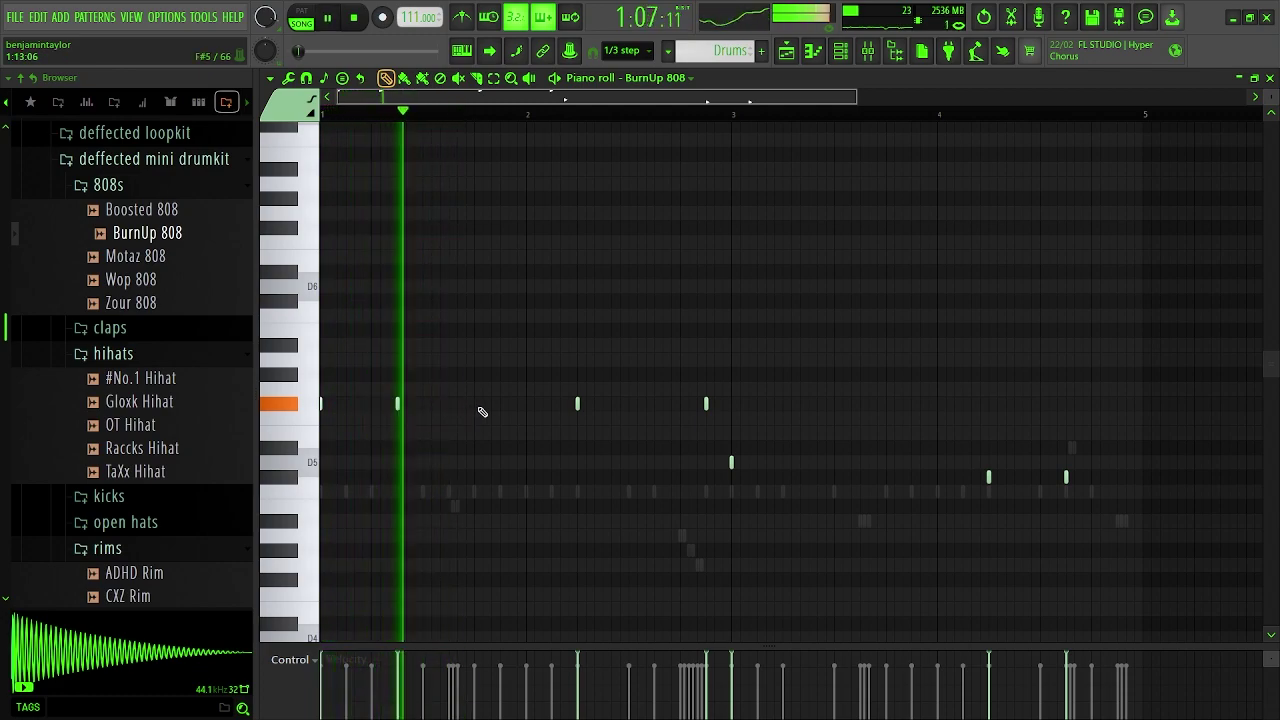
{"action": "left_click", "coordinate": [656, 405]}
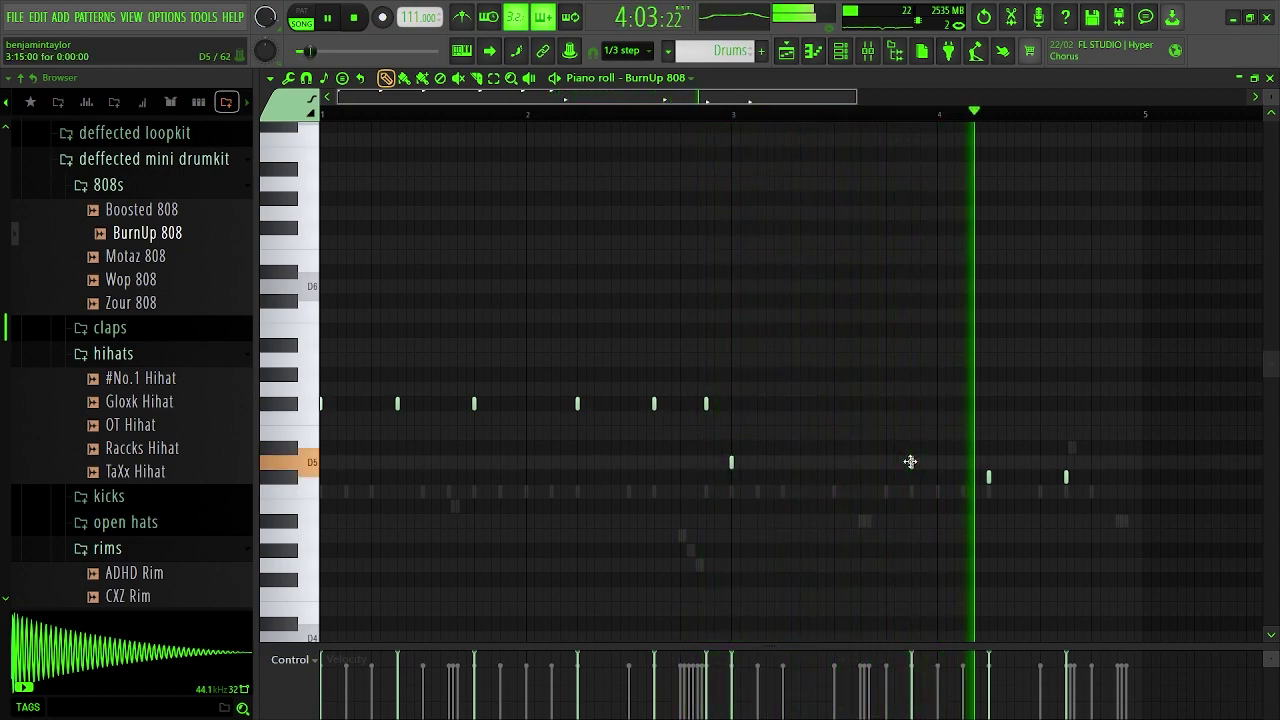
- Replace the C#5 at bar 4 step 5 with notes at steps 1 and 7, and move bar 3's second D5 to step 7
{"action": "right_click", "coordinate": [988, 477]}
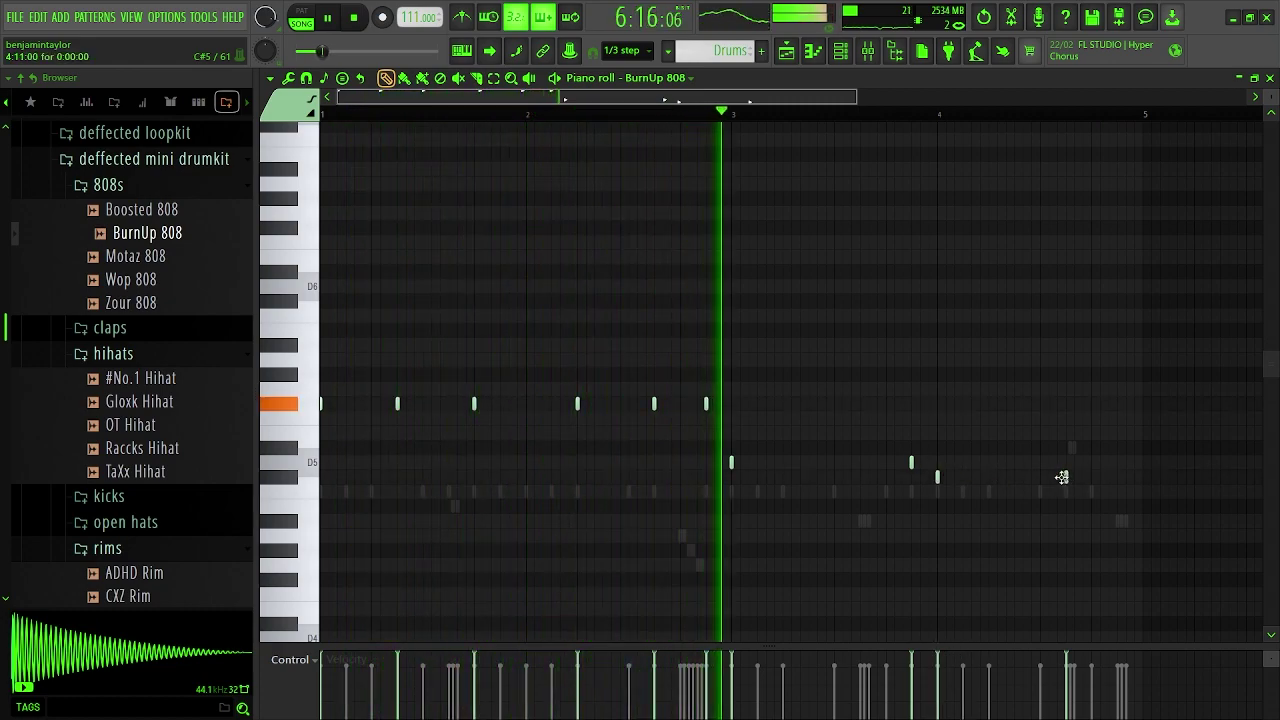
{"action": "left_click", "coordinate": [1014, 477]}
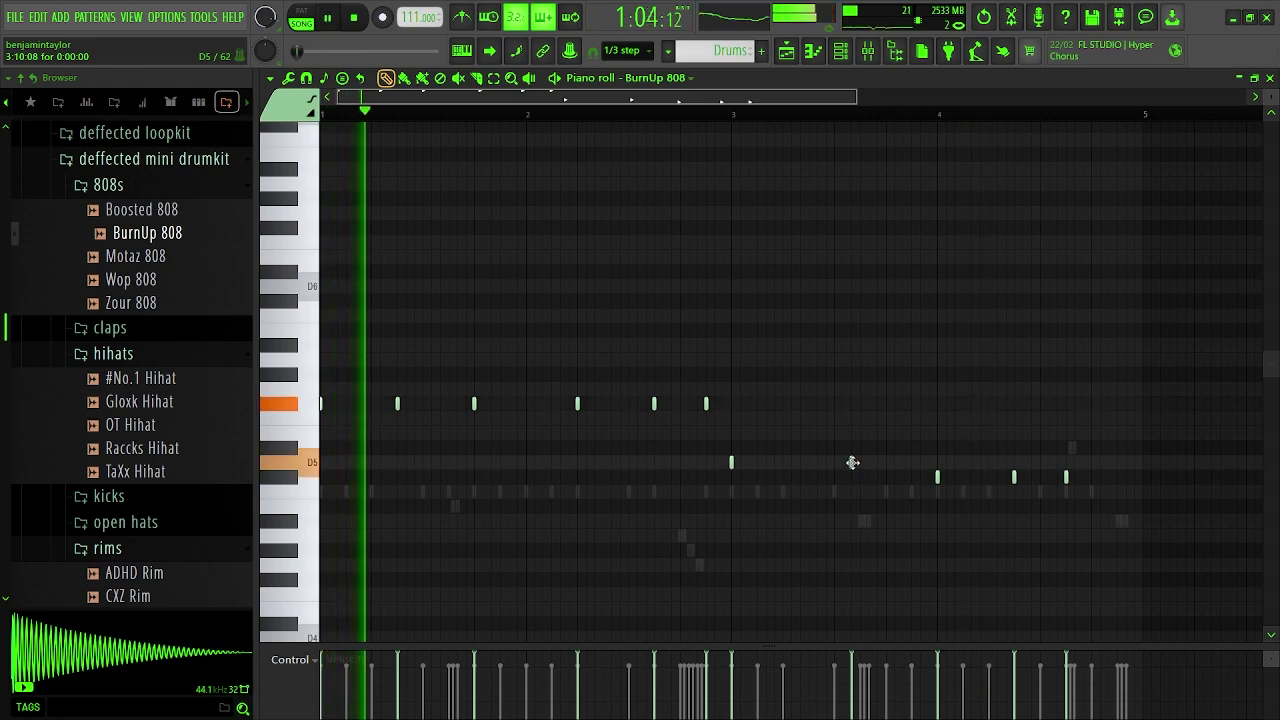
{"action": "left_click", "coordinate": [808, 462]}
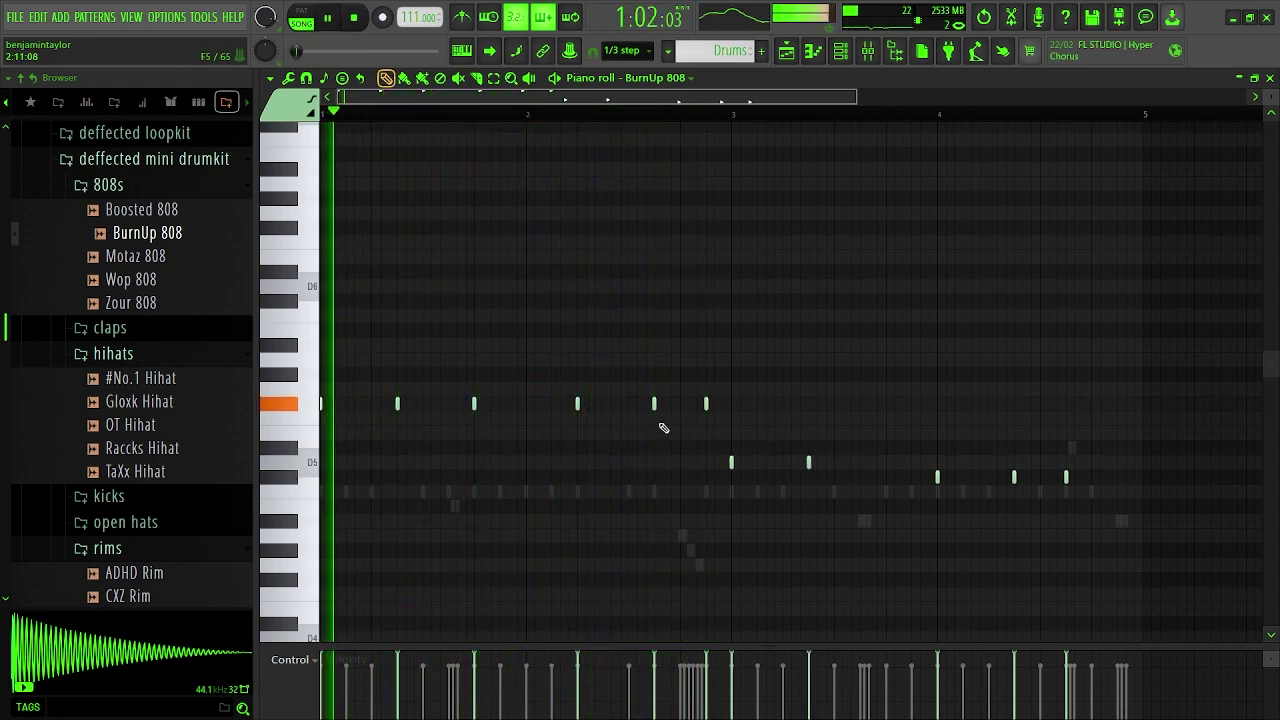
- Delete the F#5 at bar 1 step 7 and the C#5 at bar 4 step 1, and play from bar 4
{"action": "right_click", "coordinate": [394, 405]}
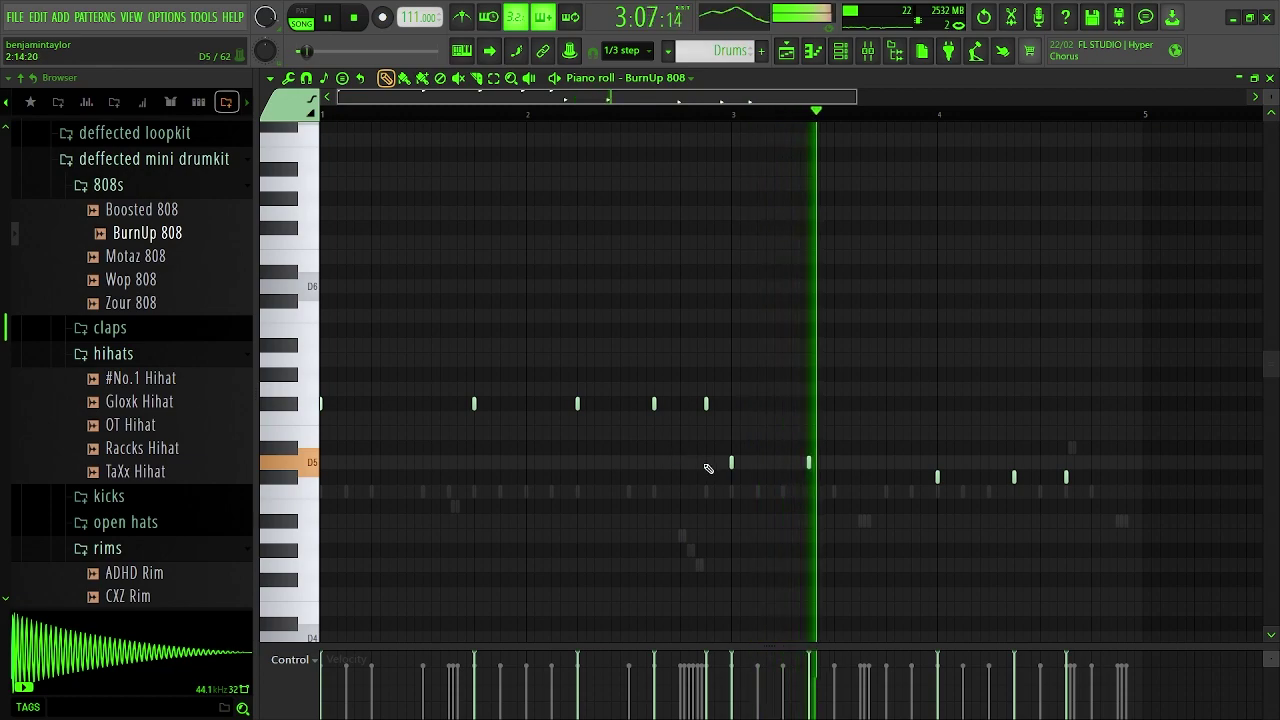
{"action": "right_click", "coordinate": [938, 478]}
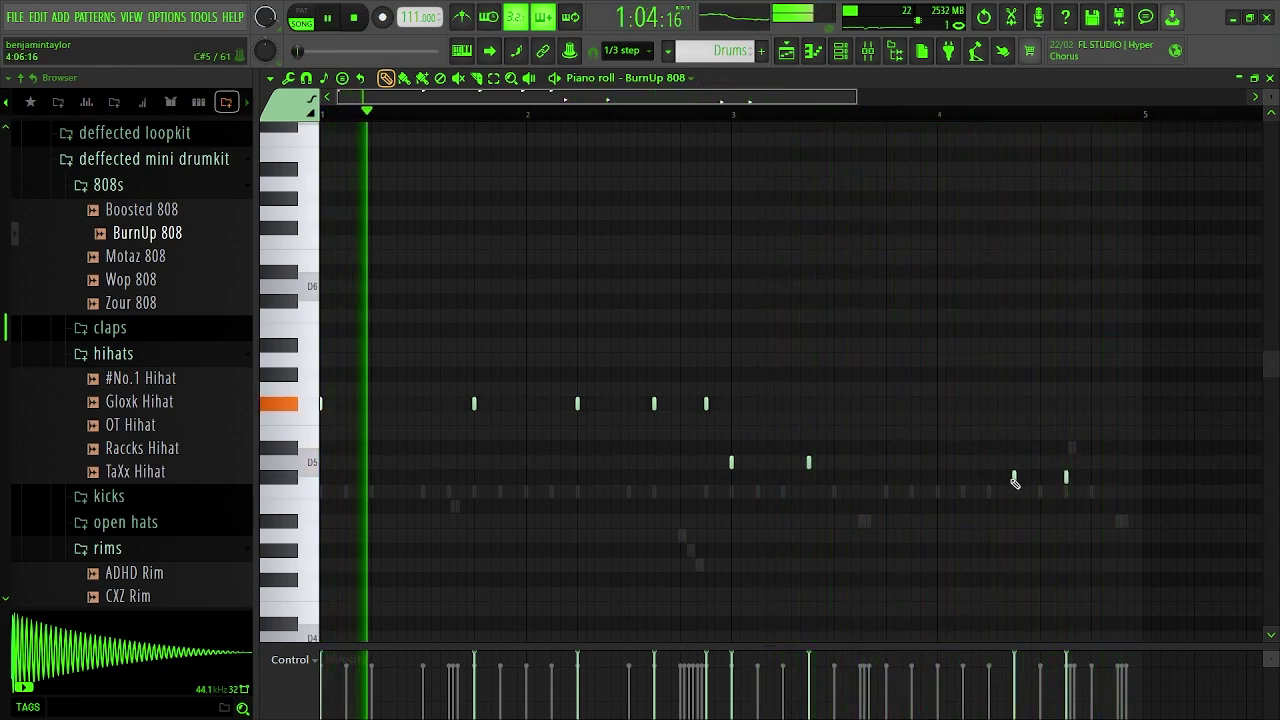
{"action": "left_click", "coordinate": [939, 110]}
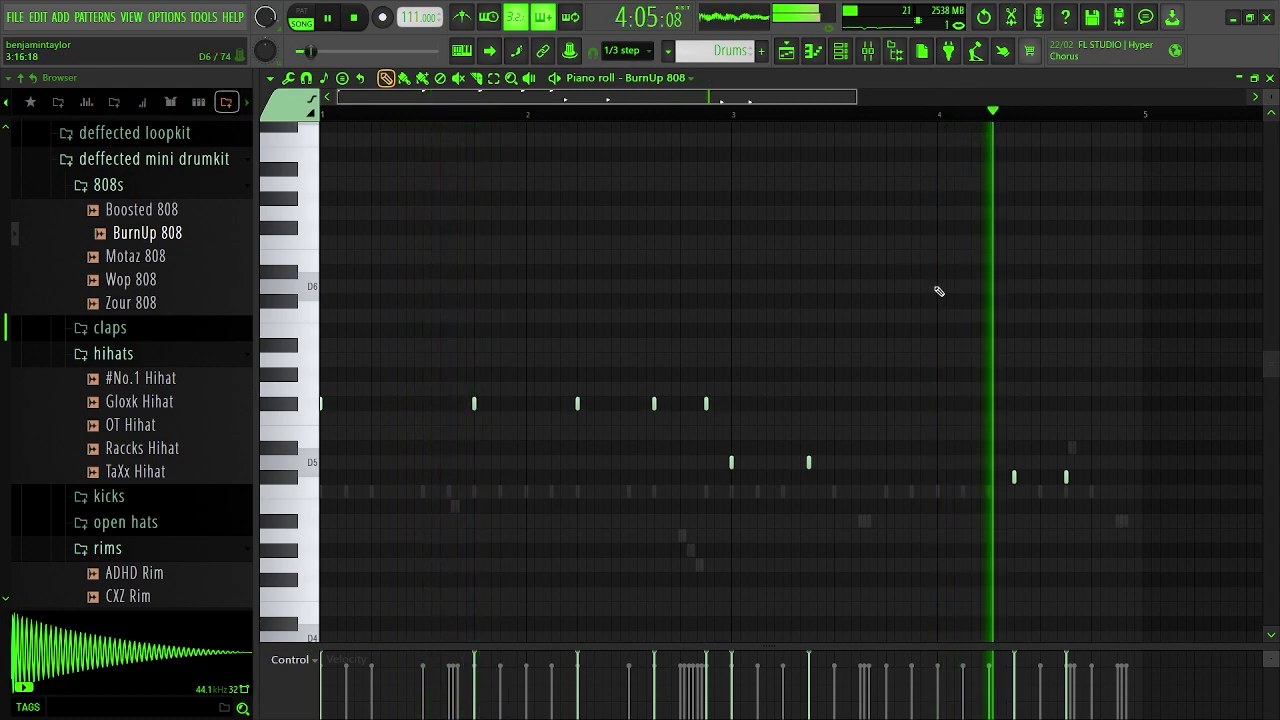
- Move the C#5 at bar 4 step 7 to step 3, audition it, and delete it
{"action": "key", "text": "space"}
{"action": "left_click_drag", "start_coordinate": [987, 477], "coordinate": [963, 477]}
{"action": "key", "text": "space"}
{"action": "key", "text": "space"}
{"action": "key", "text": "space"}
{"action": "right_click", "coordinate": [963, 477]}
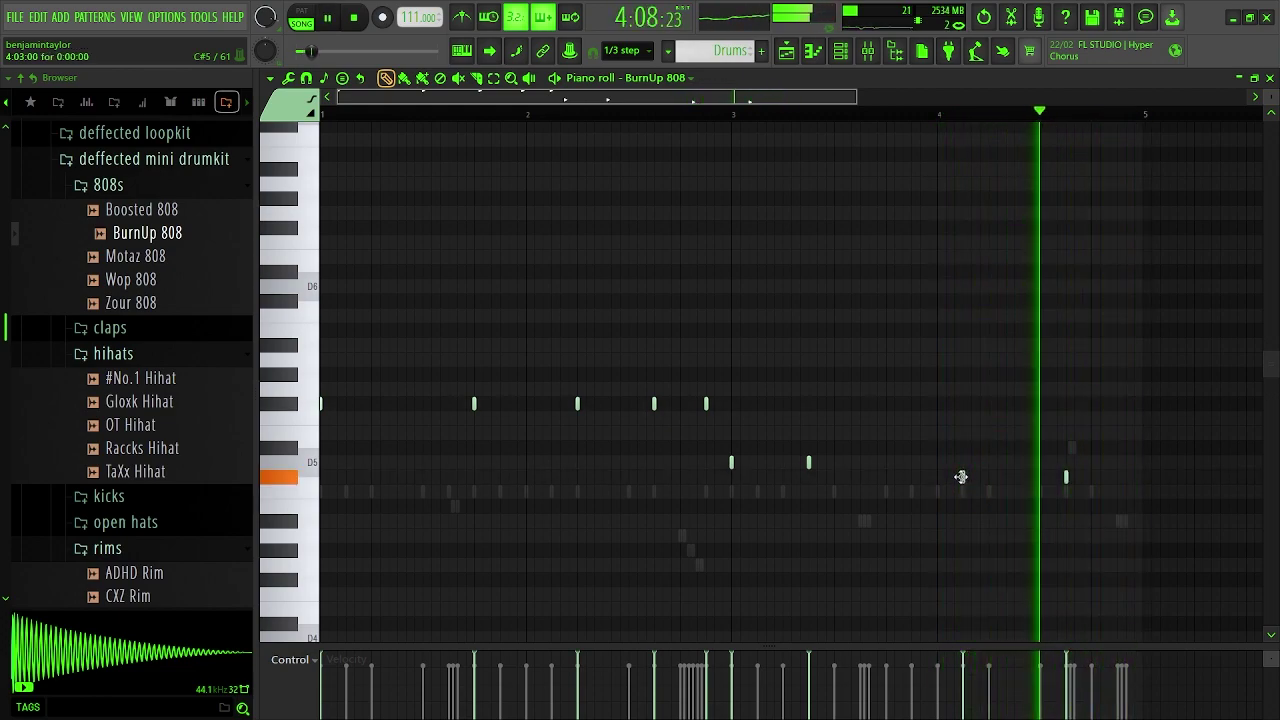
{"action": "left_click", "coordinate": [961, 477]}
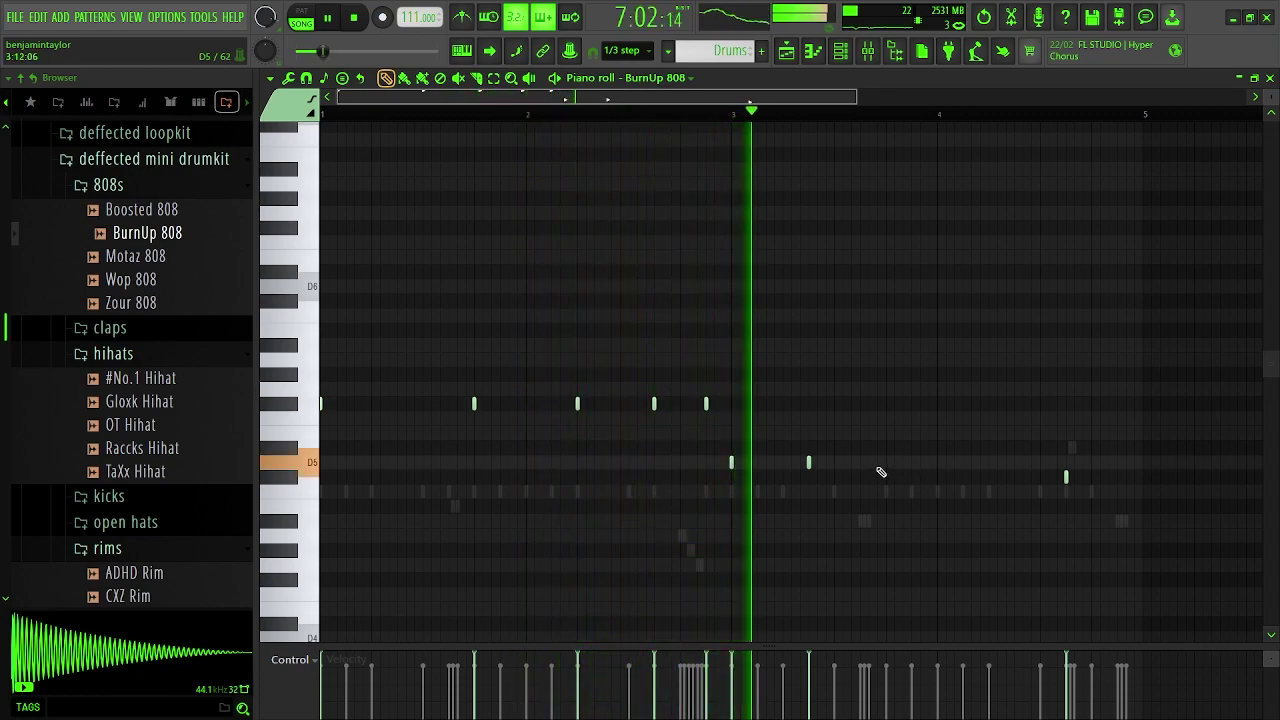
- Add a C#5 at bar 3 step 13 and move bar 4's C#5 to step 7, auditioning the change
{"action": "key", "text": "space"}
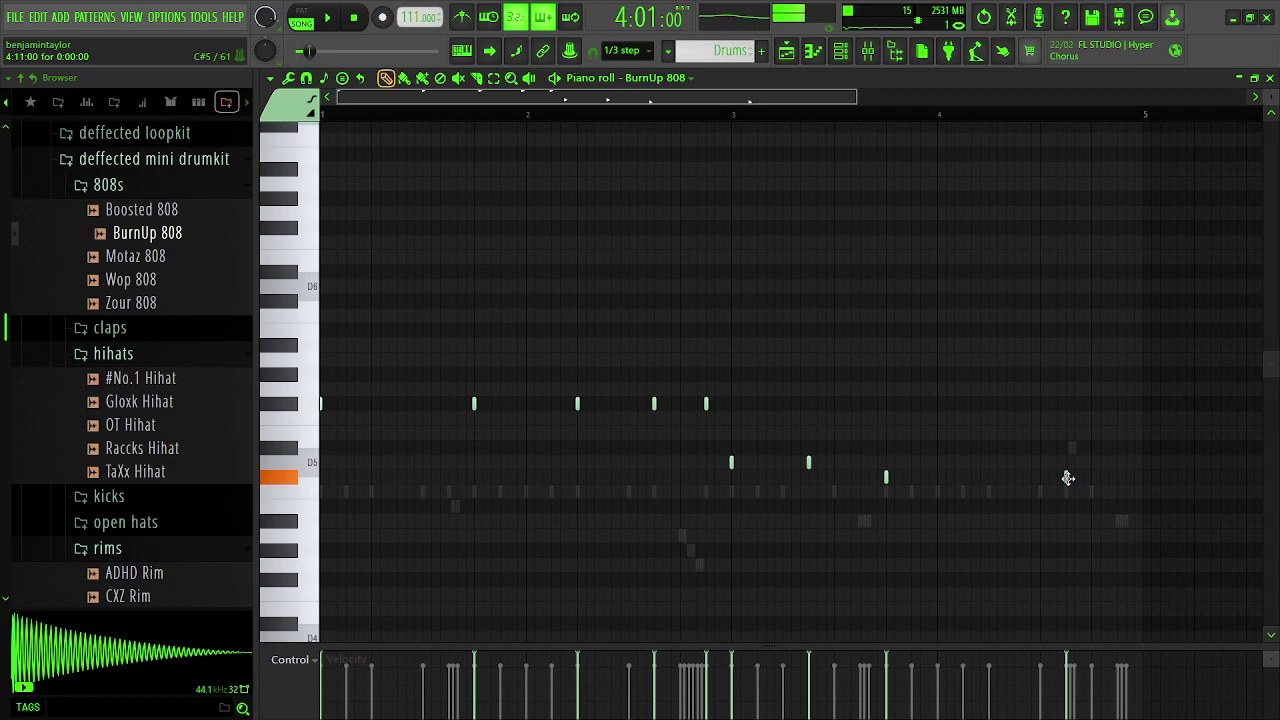
{"action": "key", "text": "space"}
{"action": "key", "text": "space"}
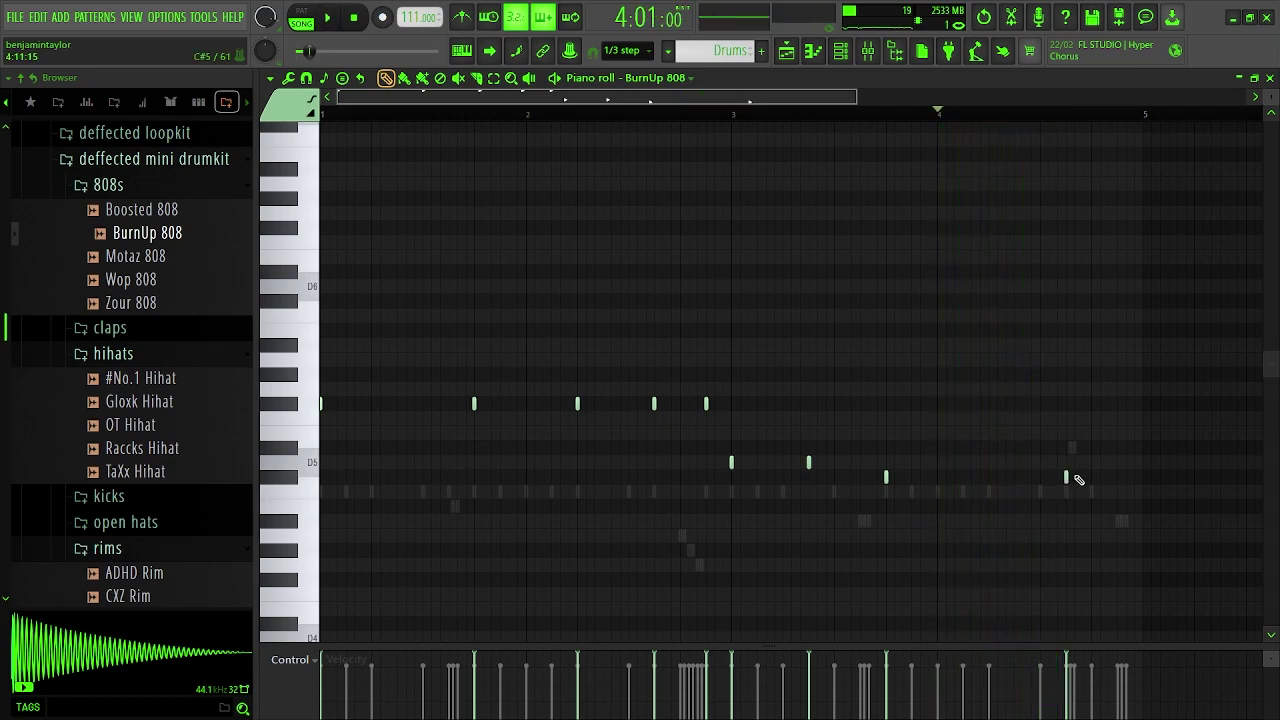
{"action": "key", "text": "space"}
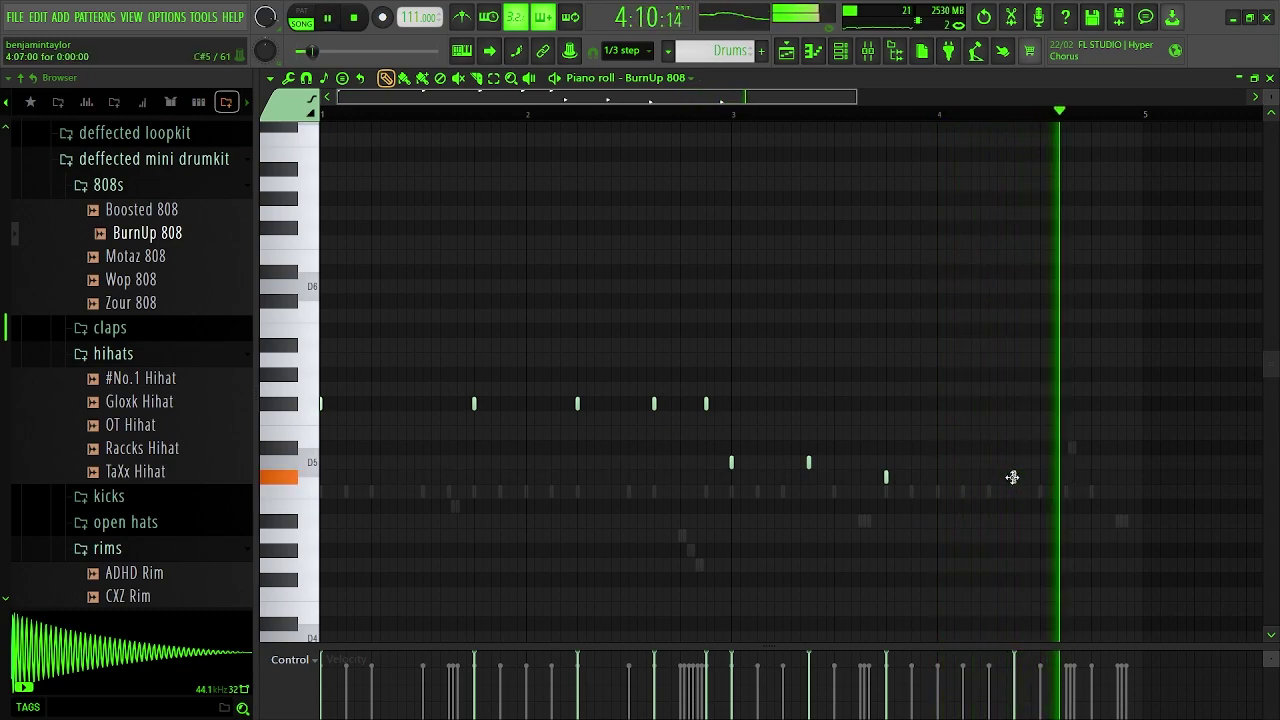
{"action": "key", "text": "space"}
{"action": "key", "text": "space"}
- Move bar 4's C#5 to step 3, add another C#5 at step 13, and play the bassline back
{"action": "left_click", "coordinate": [963, 477]}
{"action": "key", "text": "space"}
{"action": "key", "text": "space"}
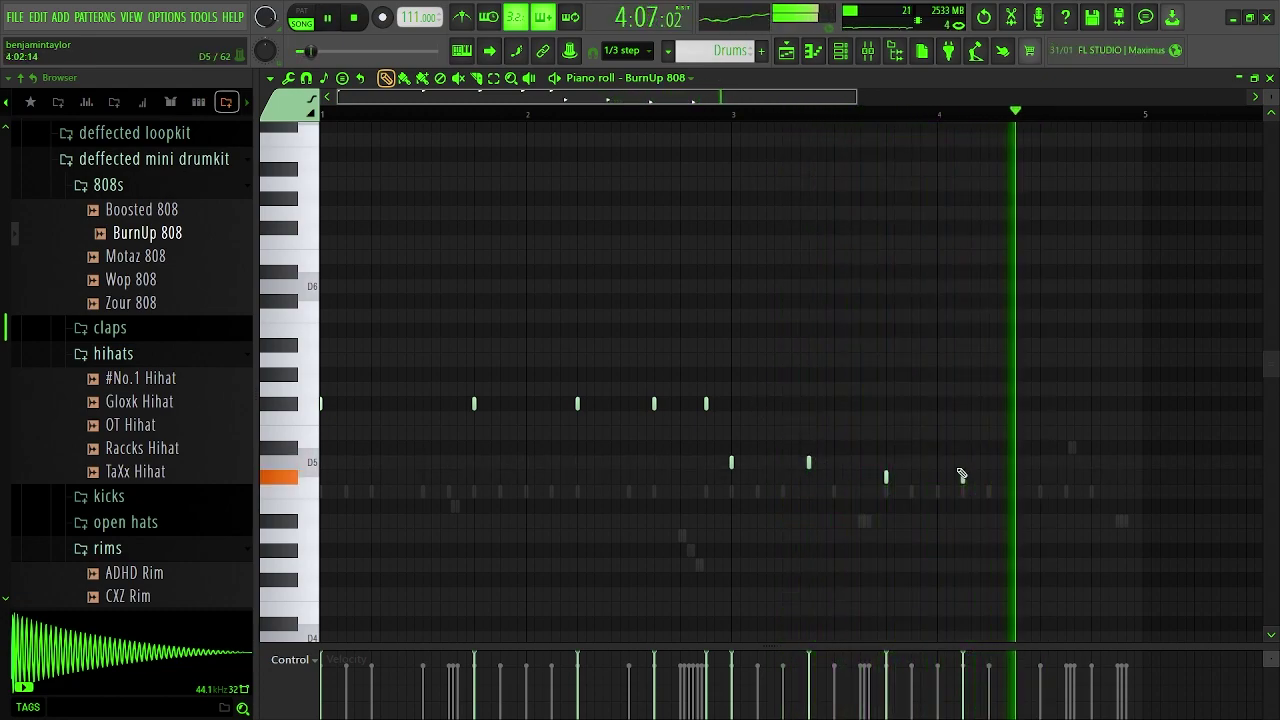
{"action": "left_click", "coordinate": [1091, 477]}
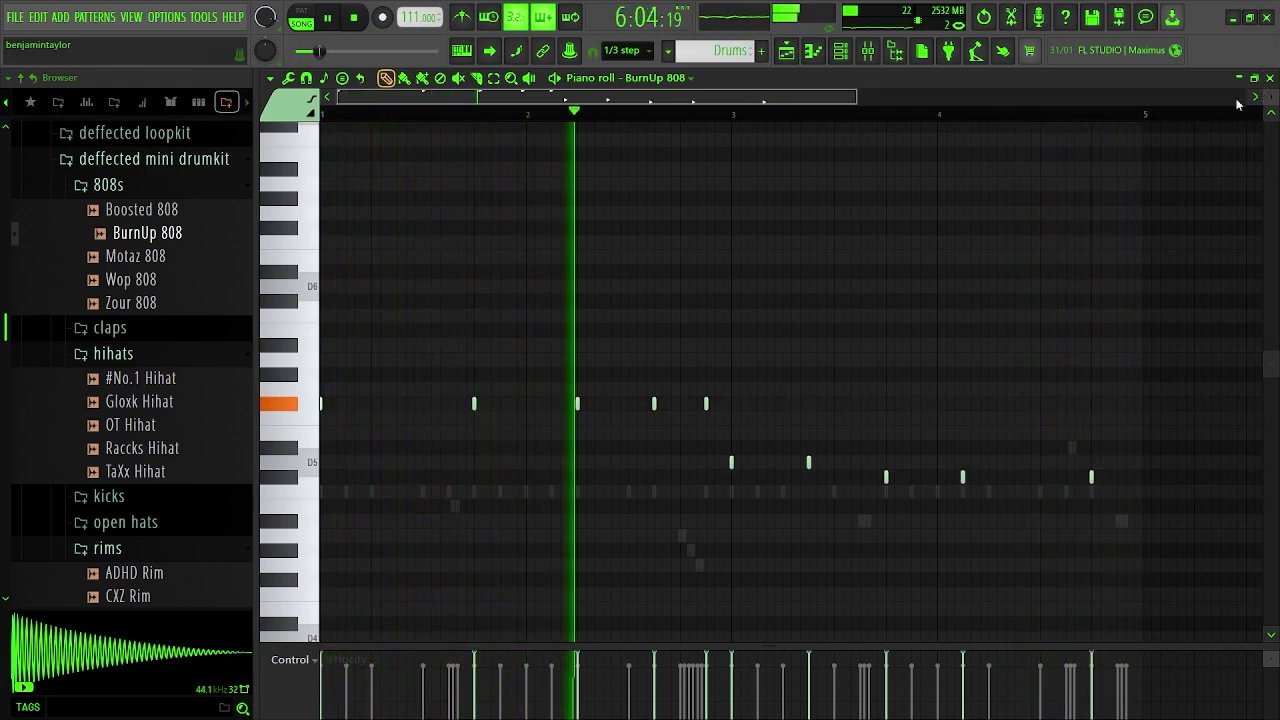
{"action": "key", "text": "space"}
{"action": "key", "text": "space"}
{"action": "key", "text": "space"}
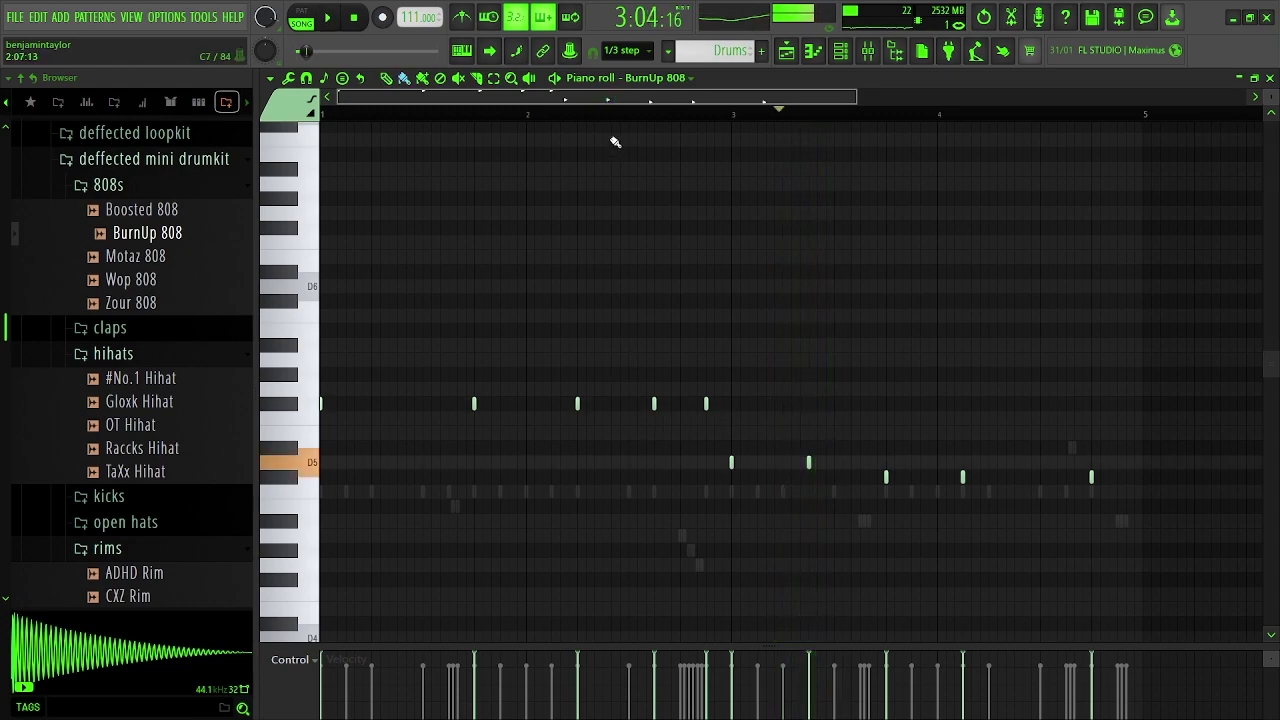
- Try a quick roll of F#5 notes right after bar 2 step 15, then delete the added notes
{"action": "key", "text": "space"}
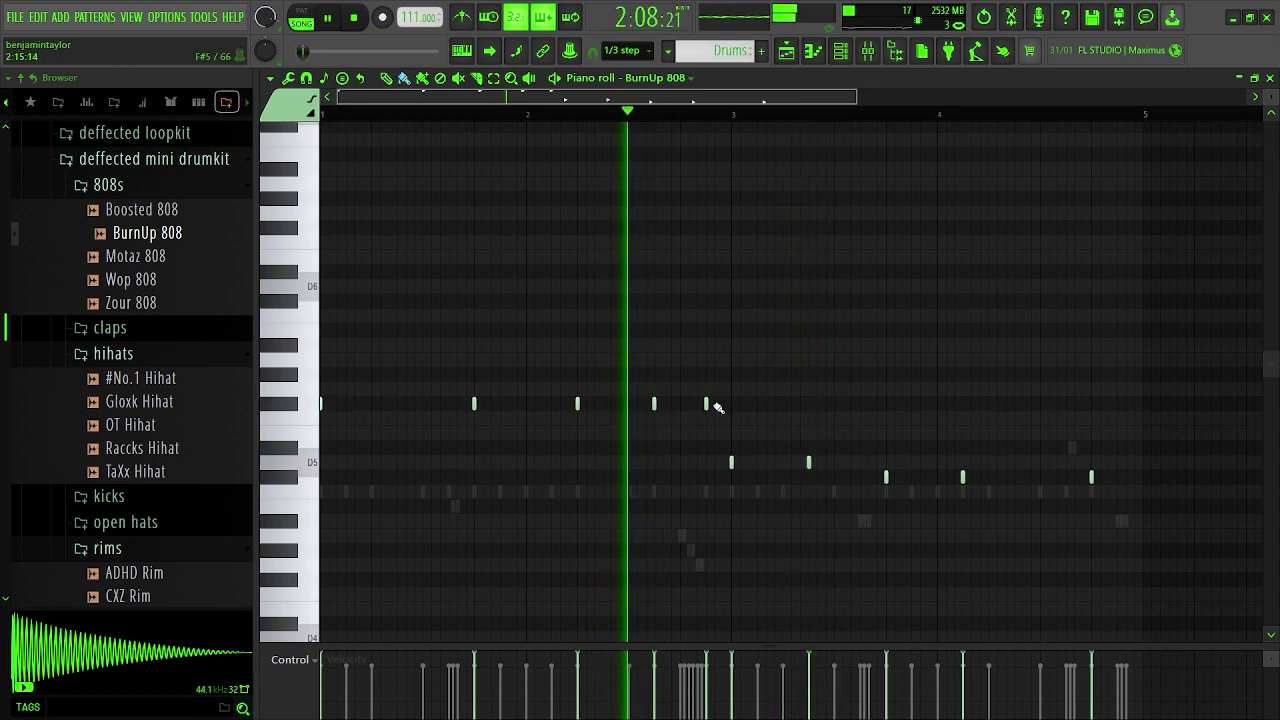
{"action": "left_click_drag", "start_coordinate": [714, 404], "coordinate": [723, 404]}
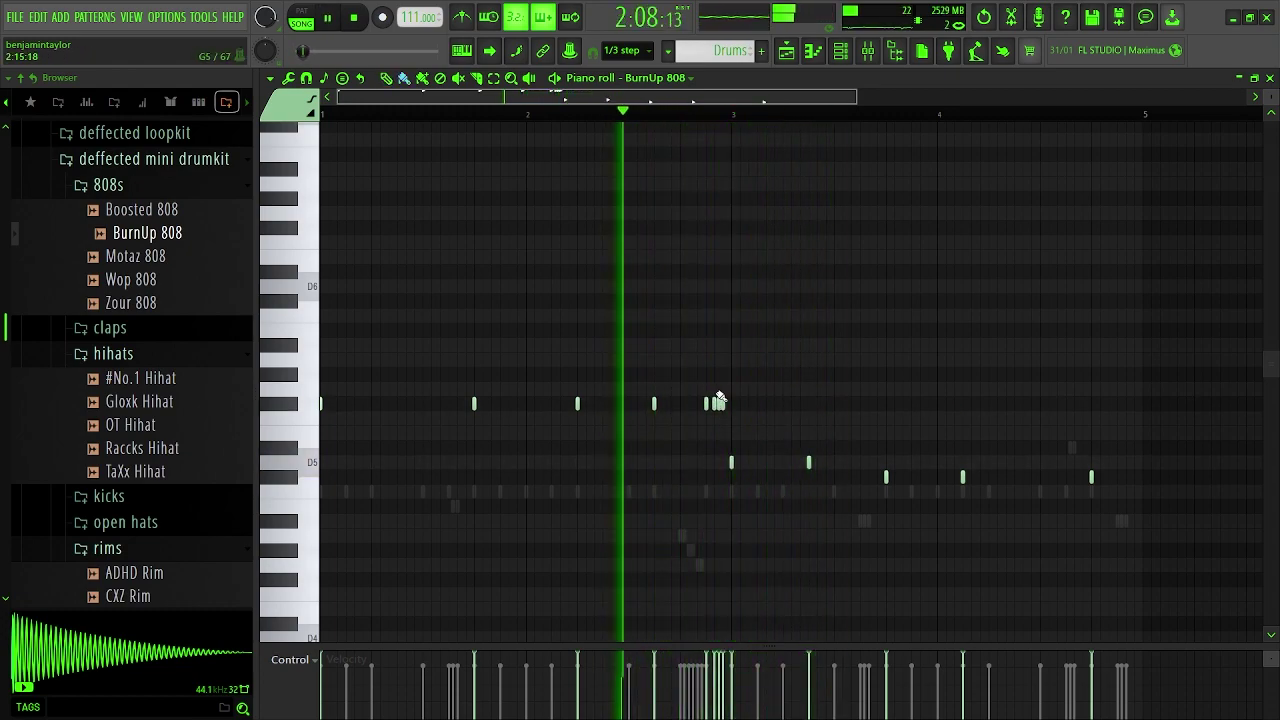
{"action": "right_click", "coordinate": [719, 405]}
{"action": "right_click", "coordinate": [723, 405]}
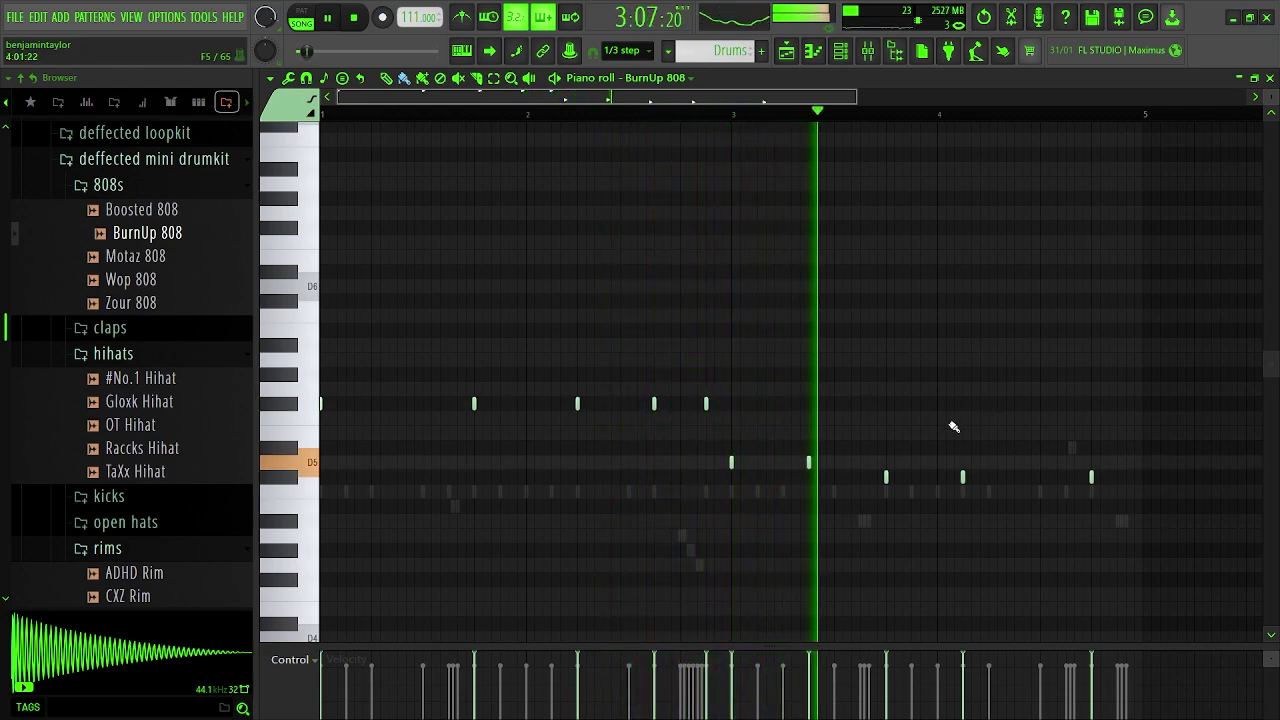
- Cut the low end of the rendered melody's mixer track with its built-in EQ, about -15.6 dB at 273 Hz
{"action": "left_click", "coordinate": [1270, 78]}
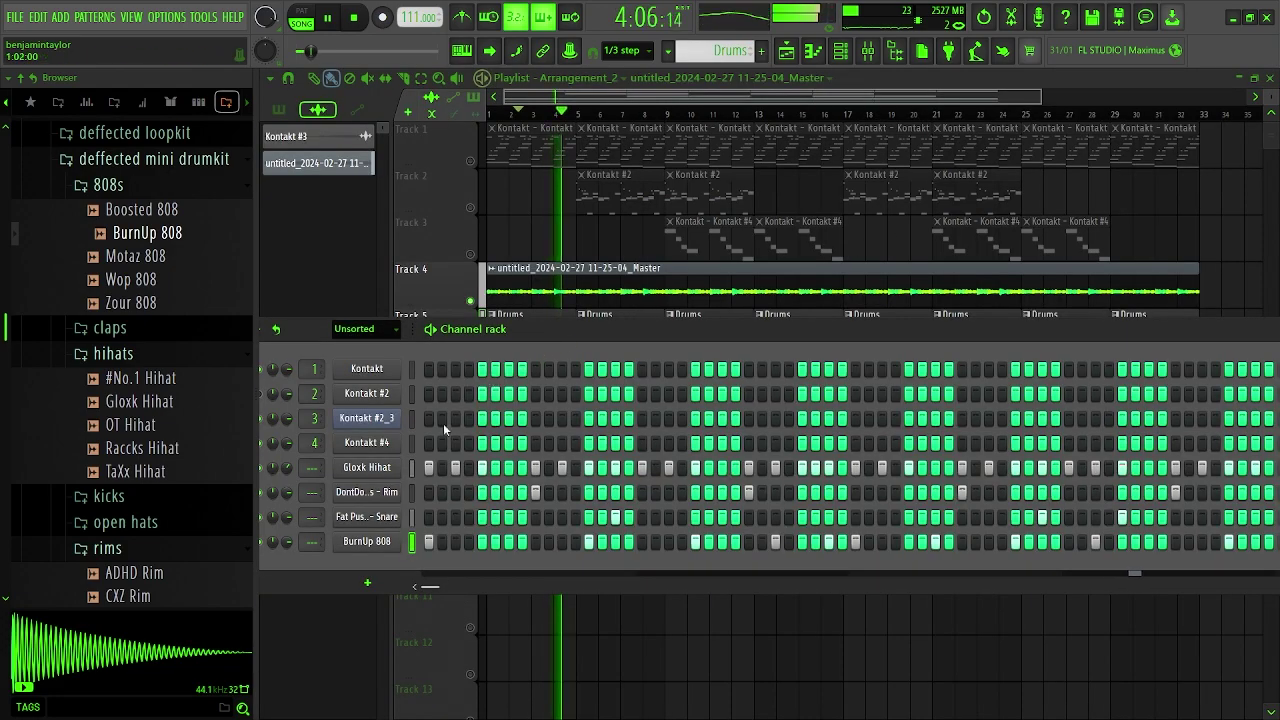
{"action": "double_click", "coordinate": [535, 298]}
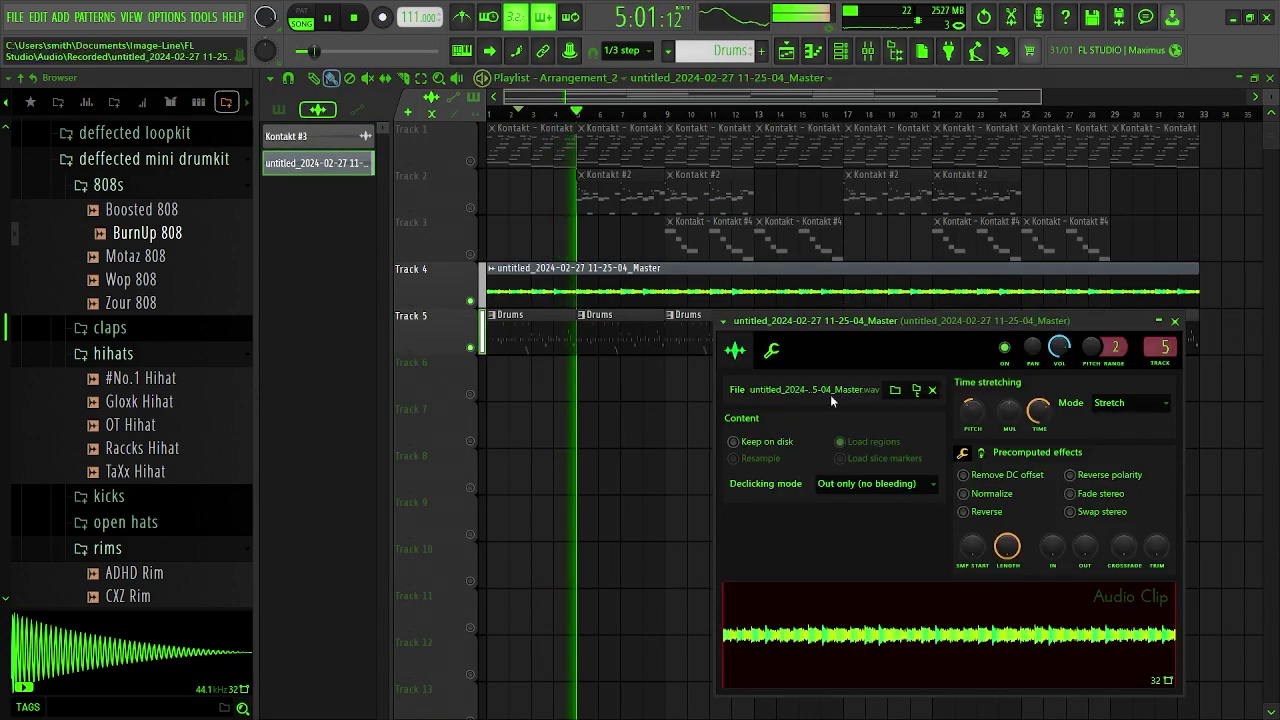
{"action": "double_click", "coordinate": [1164, 348]}
{"action": "left_click_drag", "start_coordinate": [1122, 468], "coordinate": [1121, 510]}
{"action": "left_click_drag", "start_coordinate": [1160, 460], "coordinate": [1168, 459]}
{"action": "left_click_drag", "start_coordinate": [1122, 509], "coordinate": [1126, 515]}
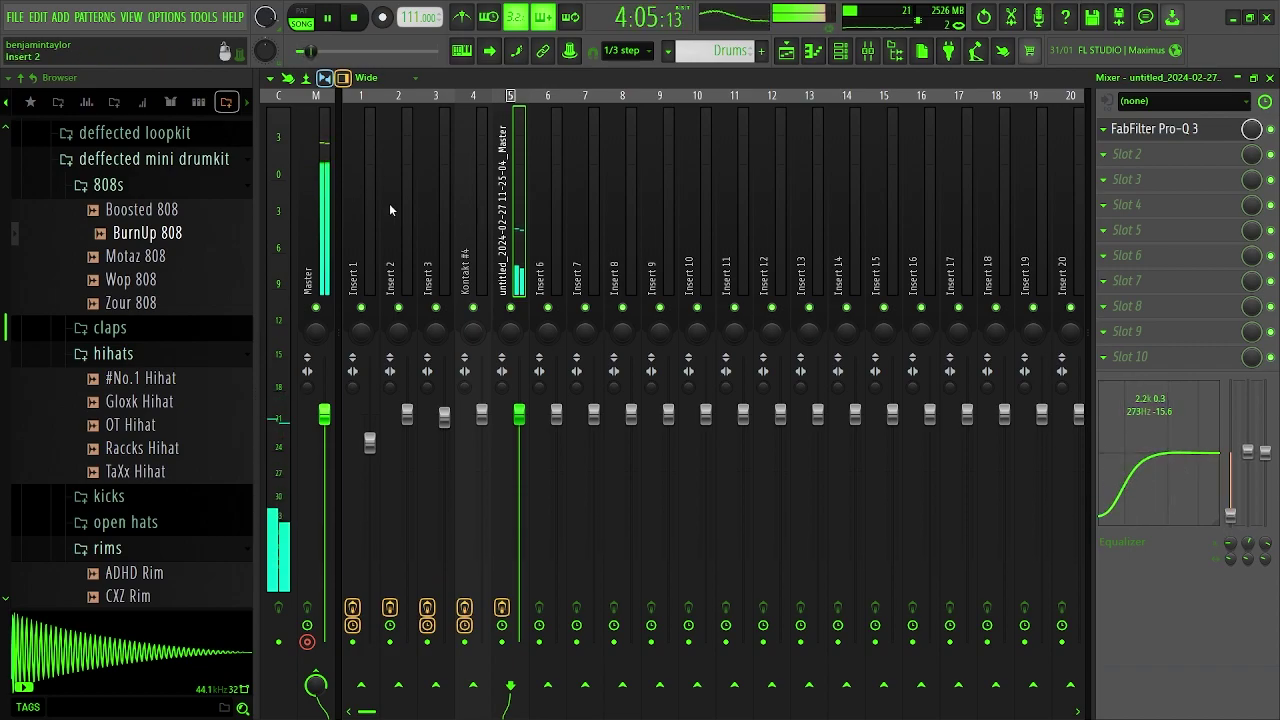
- Load SoftLimit in the first effect slot of the Master track and return to the playlist
{"action": "left_click", "coordinate": [318, 215]}
{"action": "left_click", "coordinate": [1098, 138]}
{"action": "mouse_move", "coordinate": [1137, 146]}
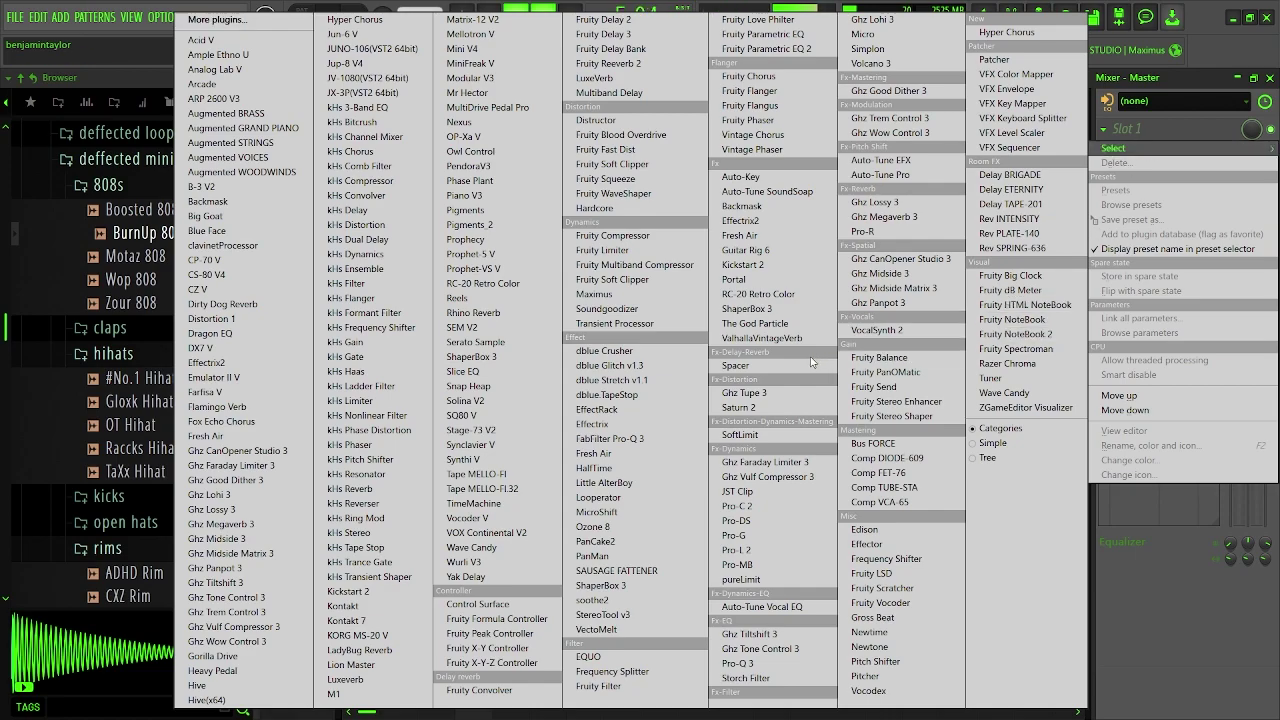
{"action": "left_click", "coordinate": [781, 434]}
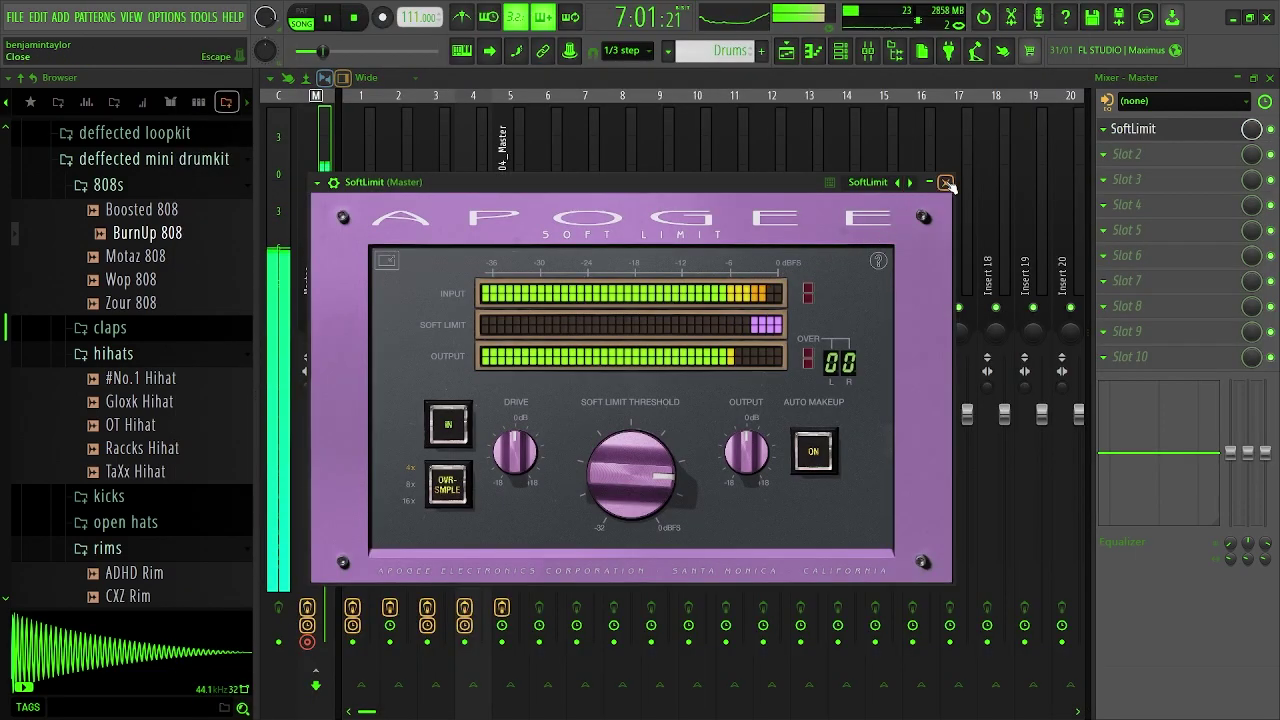
{"action": "left_click", "coordinate": [950, 182]}
{"action": "left_click", "coordinate": [1269, 78]}
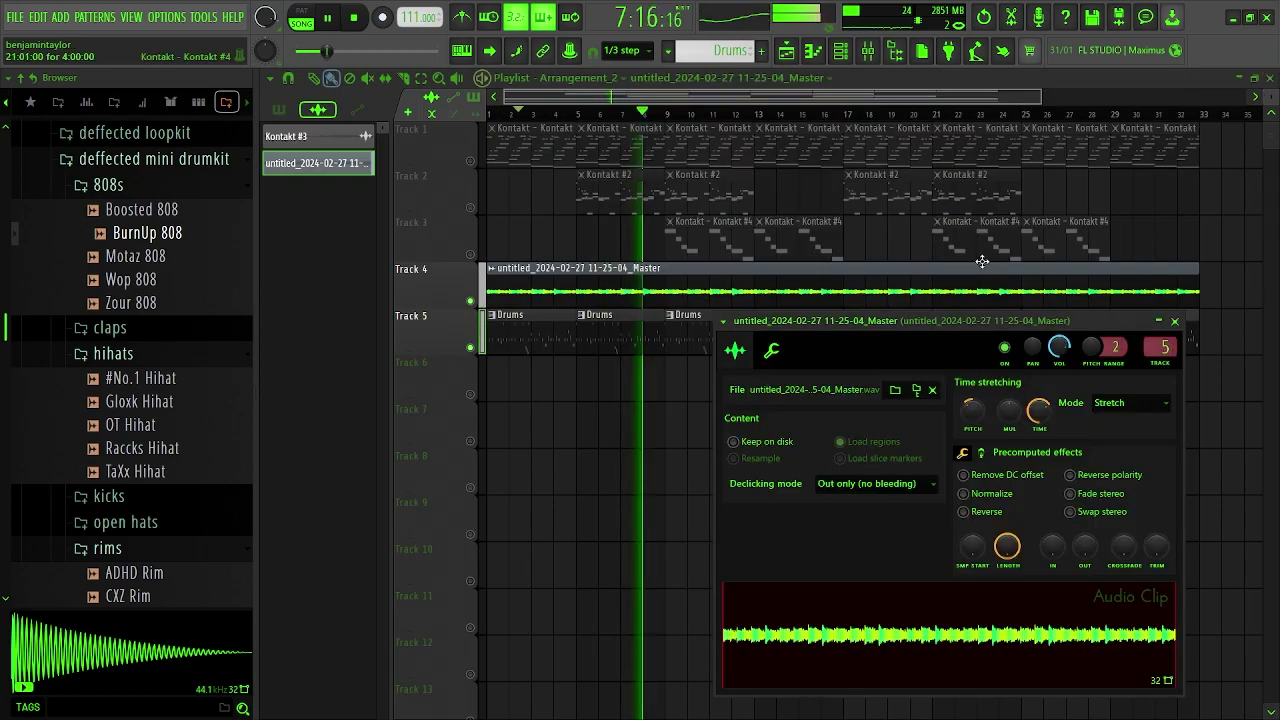
{"action": "left_click", "coordinate": [1175, 321]}
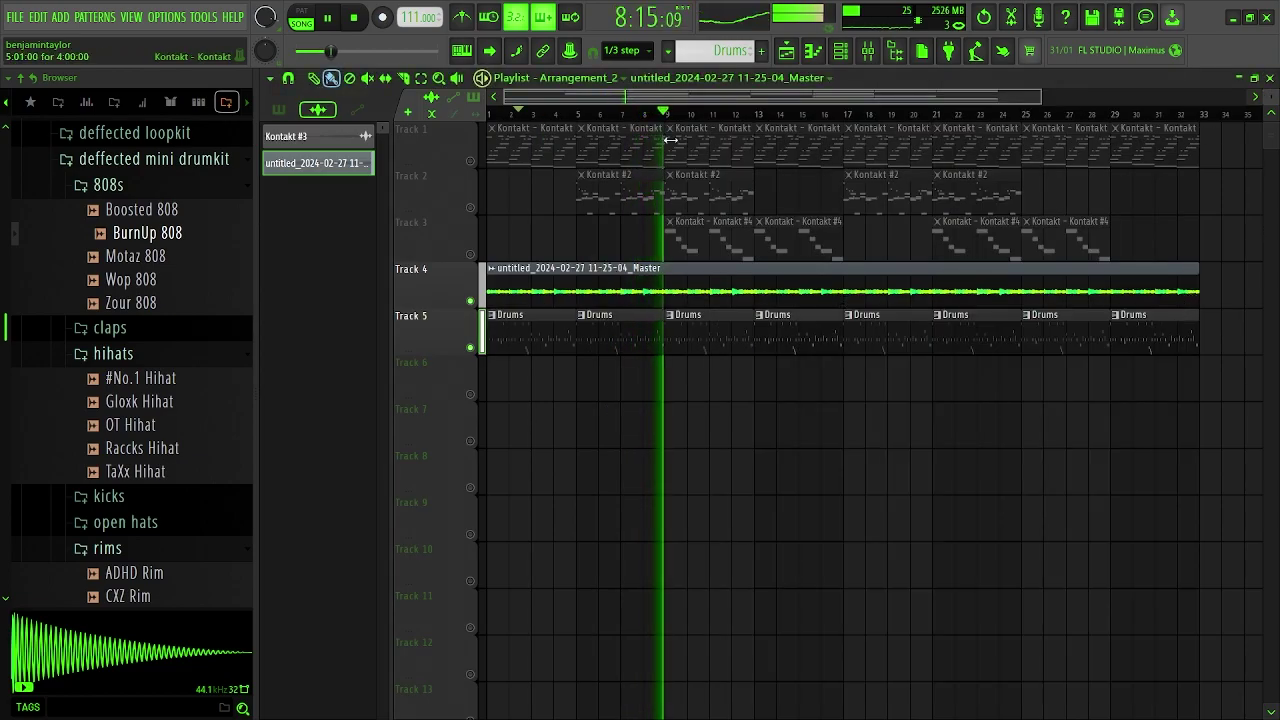
- Show the unsorted channels and transpose the DontDoDrugs rim notes up two semitones to D5
{"action": "left_click", "coordinate": [840, 51]}
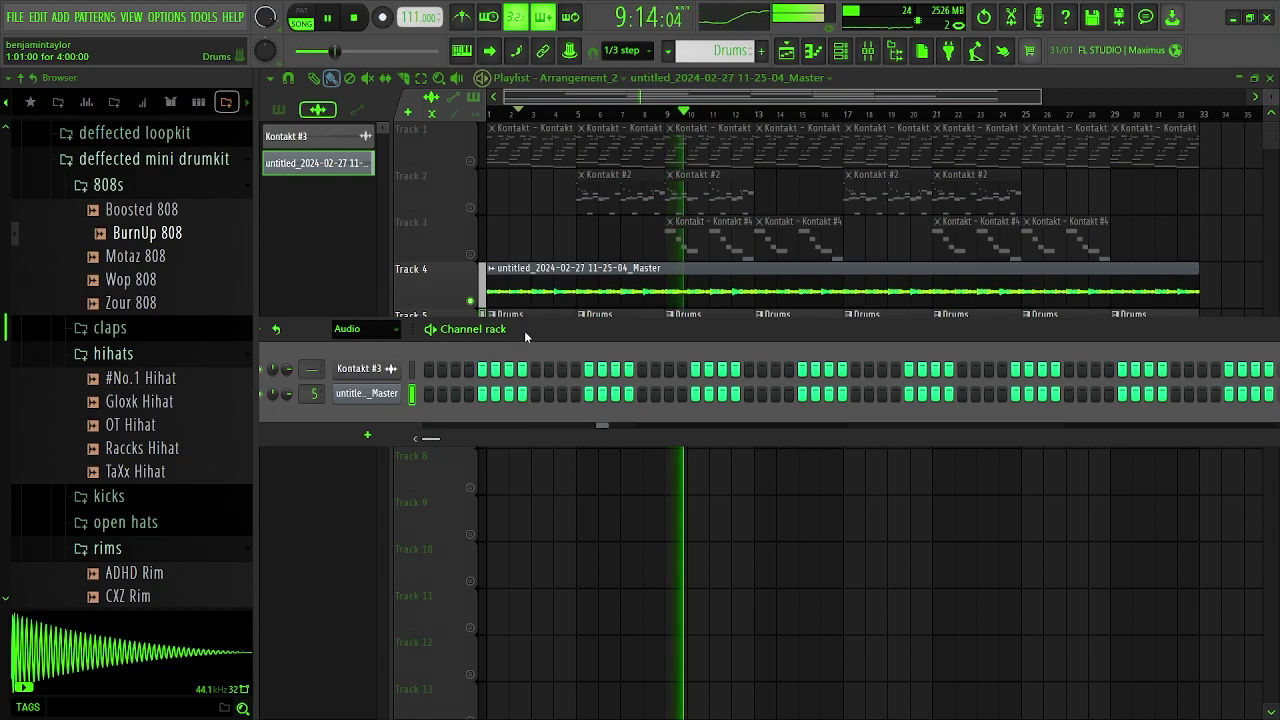
{"action": "left_click_drag", "start_coordinate": [584, 426], "coordinate": [659, 411]}
{"action": "scroll", "coordinate": [438, 431], "scroll_direction": "down", "scroll_amount": 1}
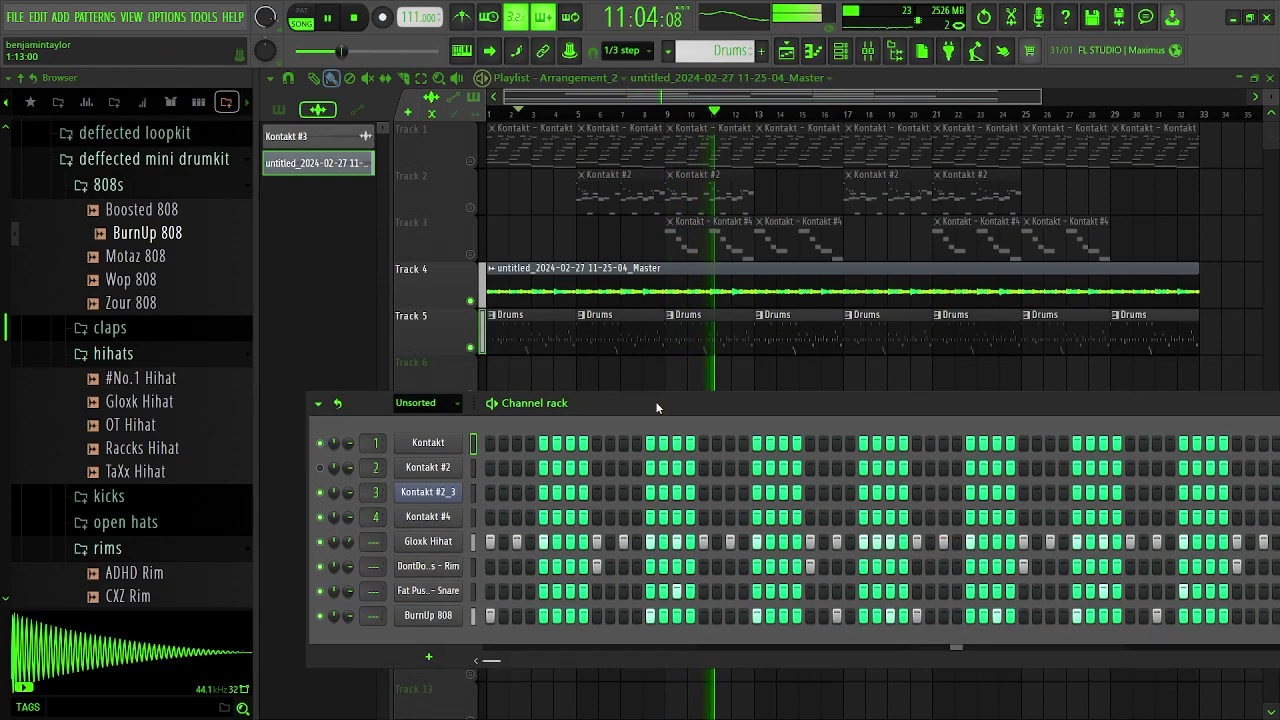
{"action": "right_click", "coordinate": [435, 566]}
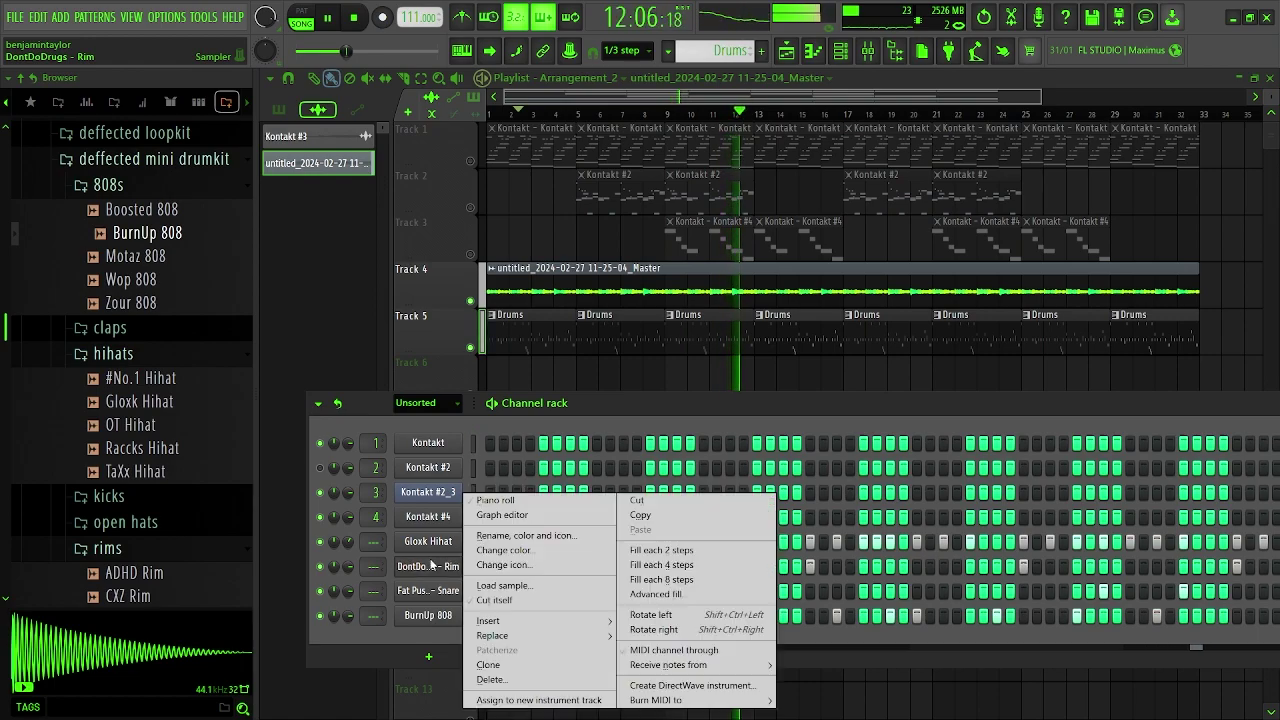
{"action": "left_click", "coordinate": [522, 502]}
{"action": "key", "text": "shift+Up"}
{"action": "key", "text": "shift+Up"}
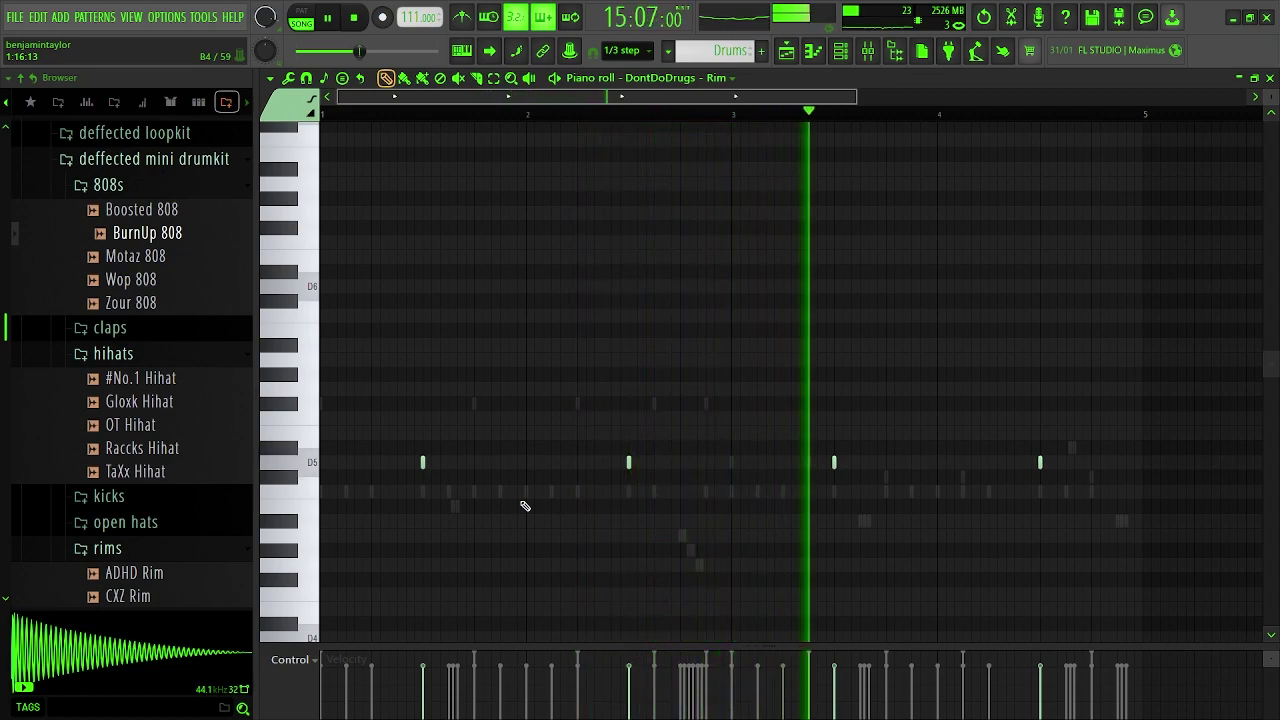
{"action": "left_click", "coordinate": [1270, 78]}
- Expand the drum kit's open hats folder and audition its samples over the playing beat
{"action": "scroll", "coordinate": [150, 350], "scroll_direction": "down", "scroll_amount": 3}
{"action": "left_click", "coordinate": [160, 380]}
{"action": "left_click", "coordinate": [150, 407]}
{"action": "left_click", "coordinate": [163, 430]}
{"action": "left_click", "coordinate": [166, 453]}
{"action": "left_click", "coordinate": [170, 477]}
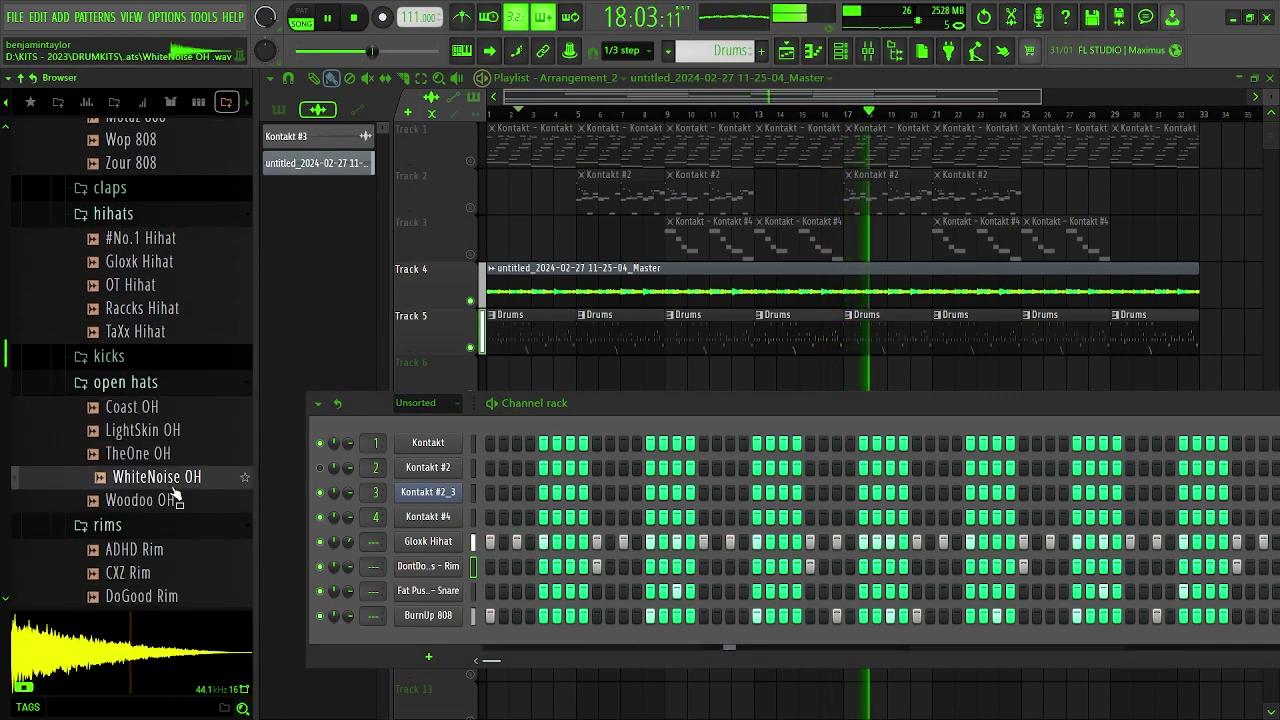
{"action": "left_click", "coordinate": [165, 430]}
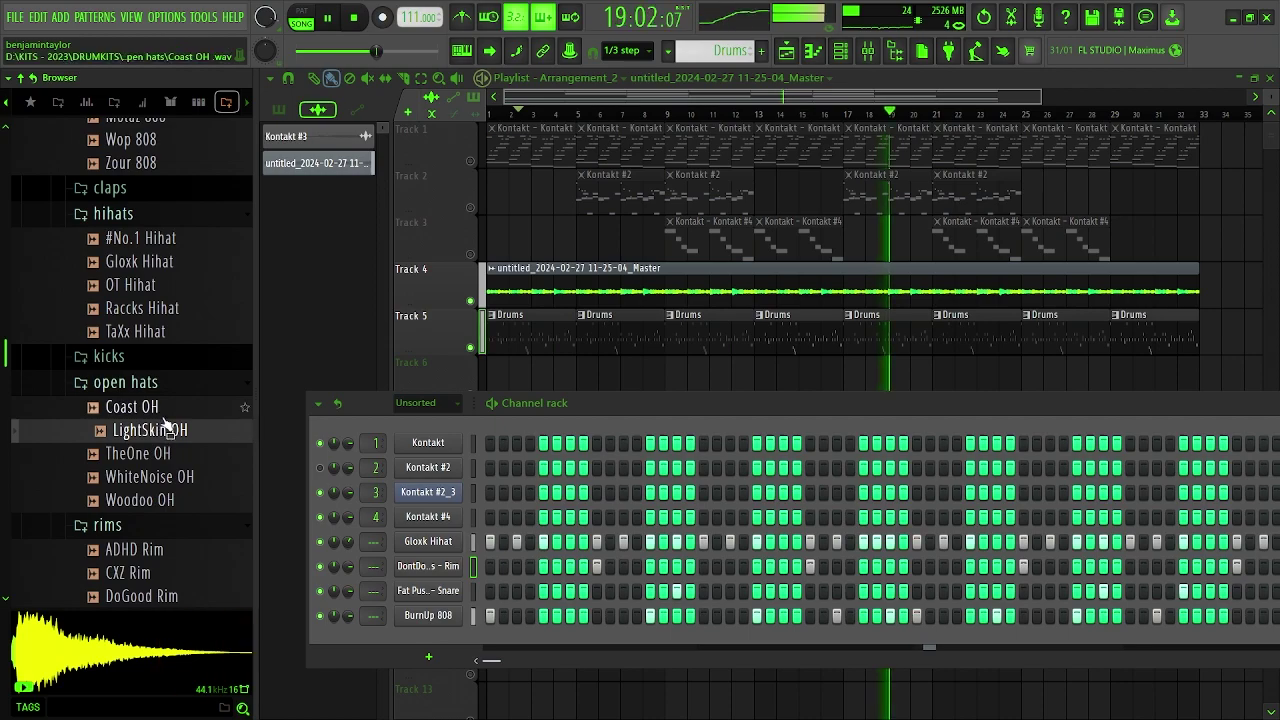
- Add Coast OH as a new channel and shape its sample with a longer fade-out and a 9% fade-in
{"action": "left_click_drag", "start_coordinate": [160, 407], "coordinate": [412, 640]}
{"action": "left_click", "coordinate": [428, 640]}
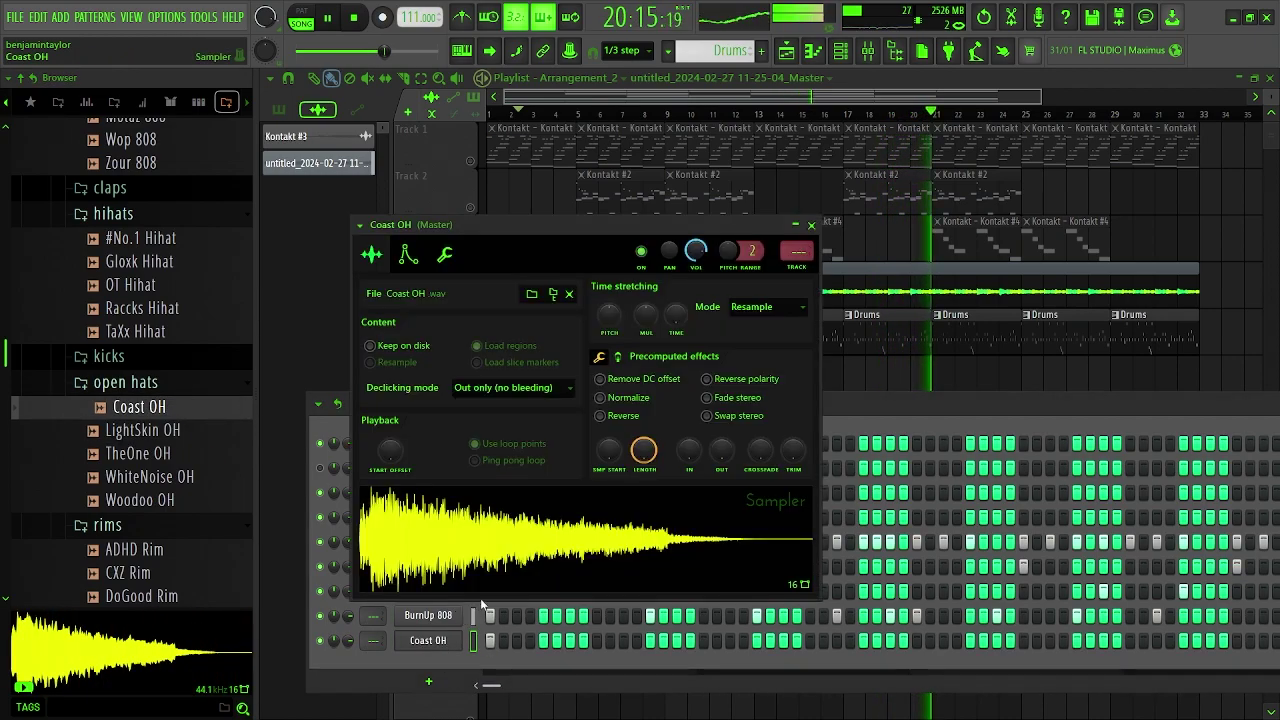
{"action": "mouse_move", "coordinate": [721, 452]}
{"action": "left_mouse_down"}
{"action": "mouse_move", "coordinate": [721, 430]}
{"action": "mouse_move", "coordinate": [702, 450]}
{"action": "left_mouse_up"}
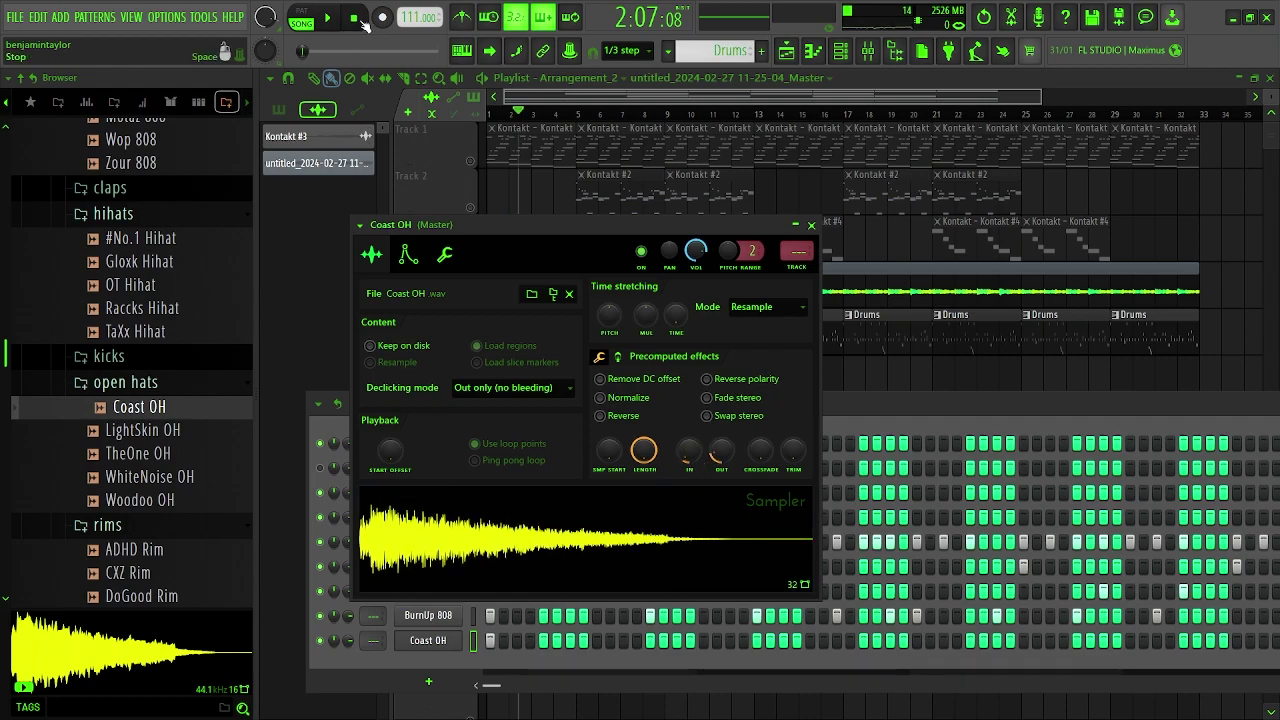
{"action": "left_click_drag", "start_coordinate": [721, 452], "coordinate": [688, 458]}
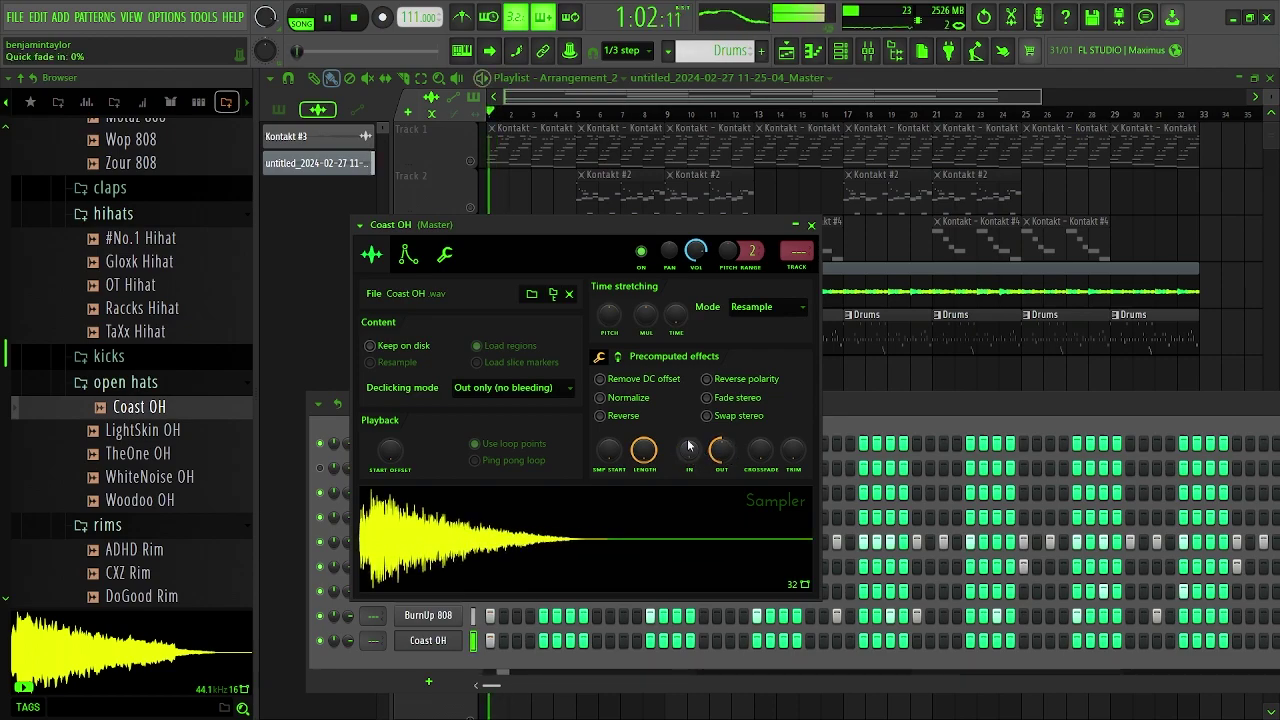
{"action": "scroll", "coordinate": [688, 447], "scroll_direction": "up", "scroll_amount": 3}
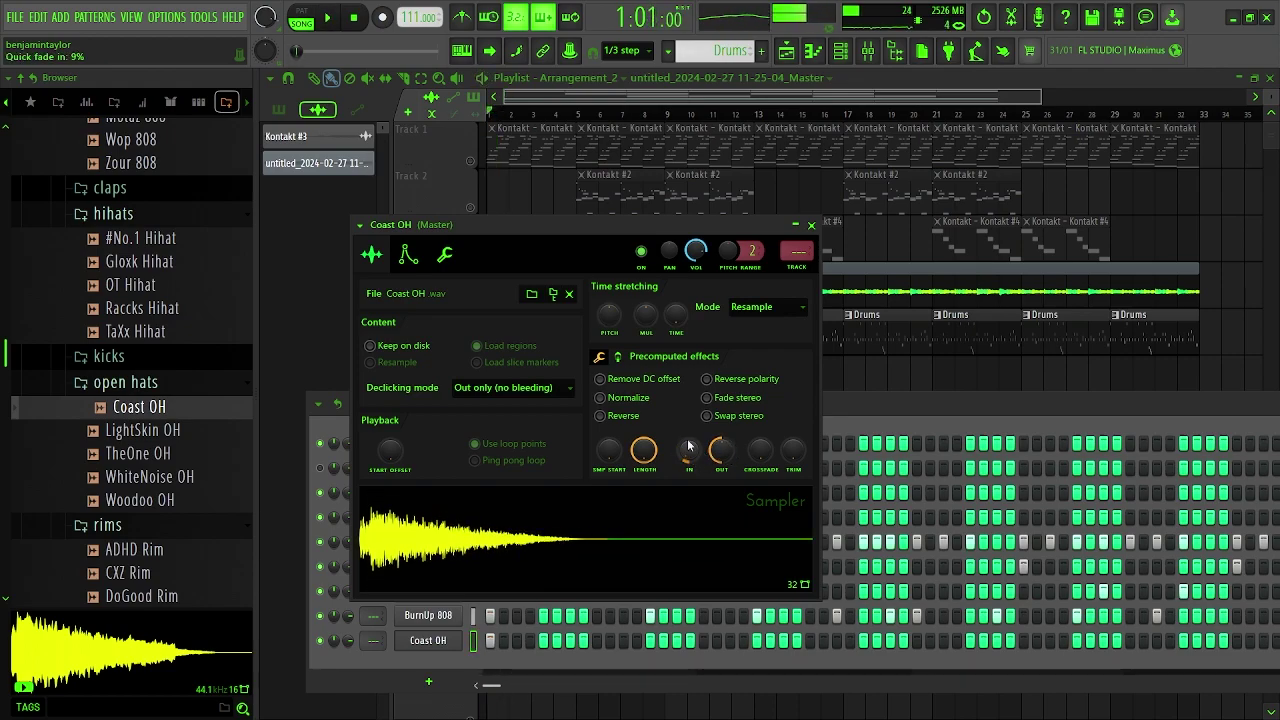
- Audition the Coast OH channel with the beat and delete it from the channel rack
{"action": "key", "text": "space"}
{"action": "right_click", "coordinate": [698, 256]}
{"action": "left_click", "coordinate": [707, 261]}
{"action": "key", "text": "space"}
{"action": "key", "text": "space"}
{"action": "left_click", "coordinate": [618, 357]}
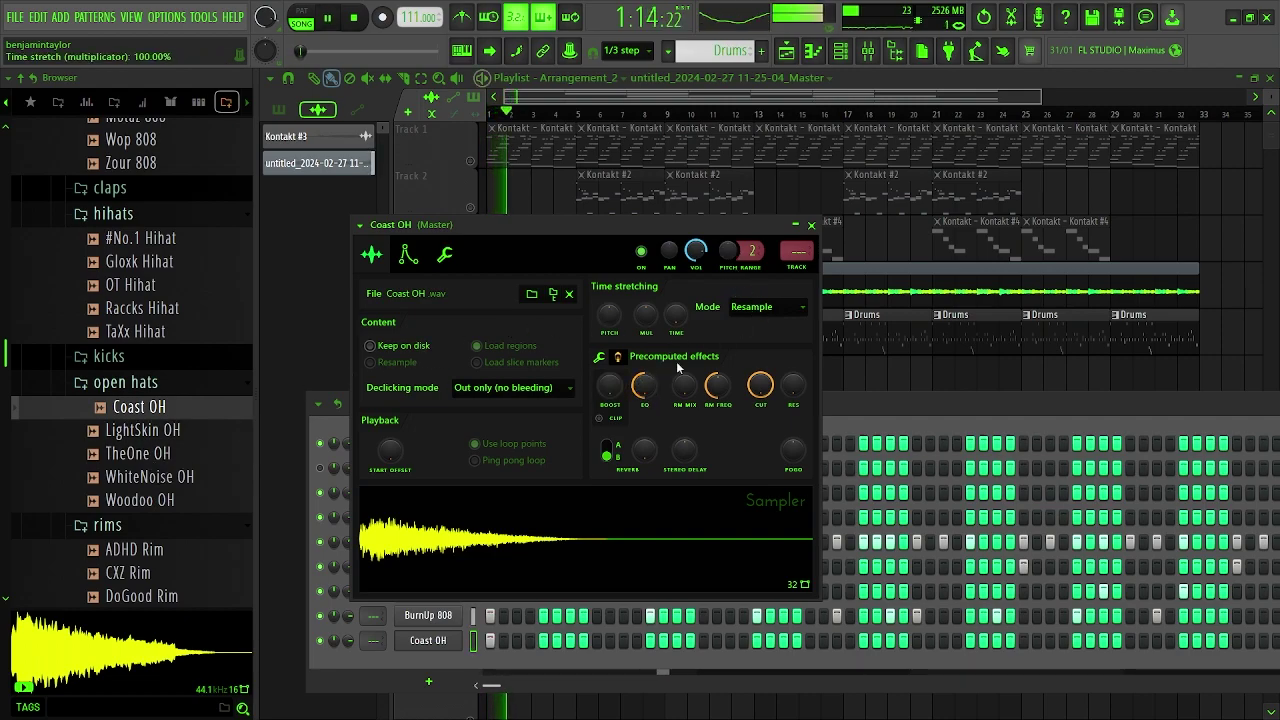
{"action": "left_click", "coordinate": [588, 667]}
{"action": "key", "text": "space"}
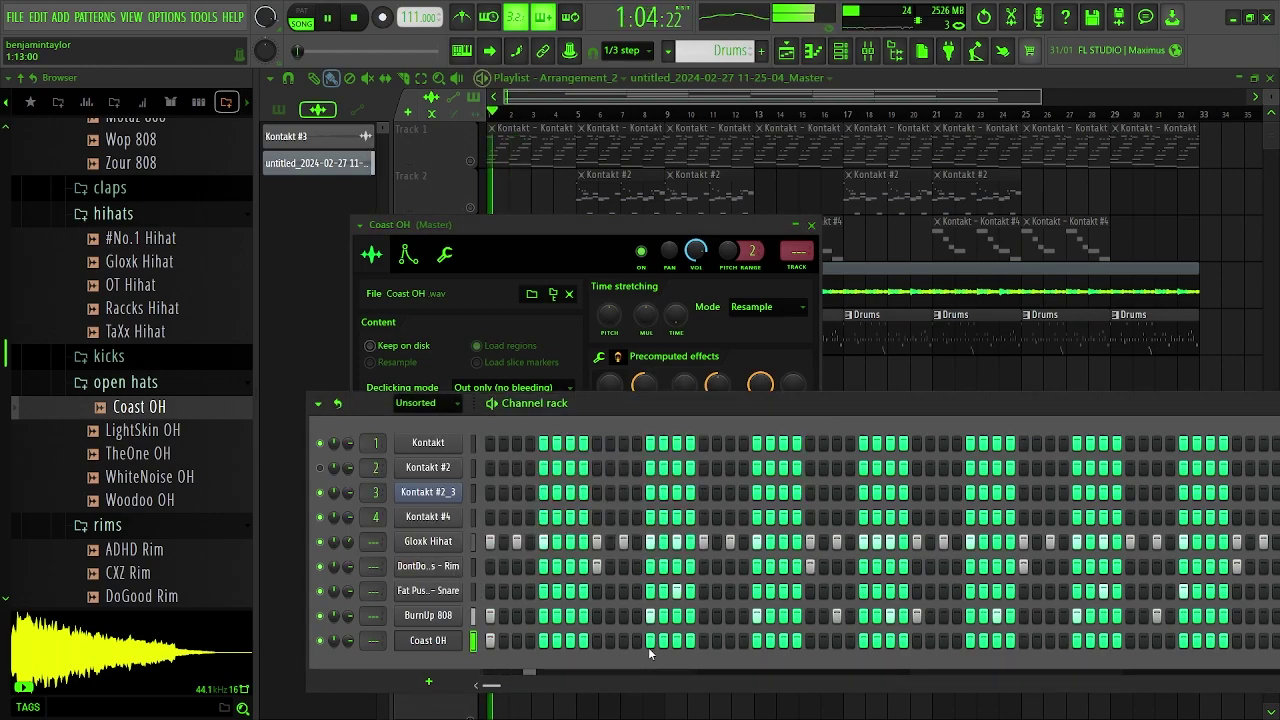
{"action": "right_click", "coordinate": [459, 638]}
{"action": "left_click", "coordinate": [490, 679]}
{"action": "key", "text": "space"}
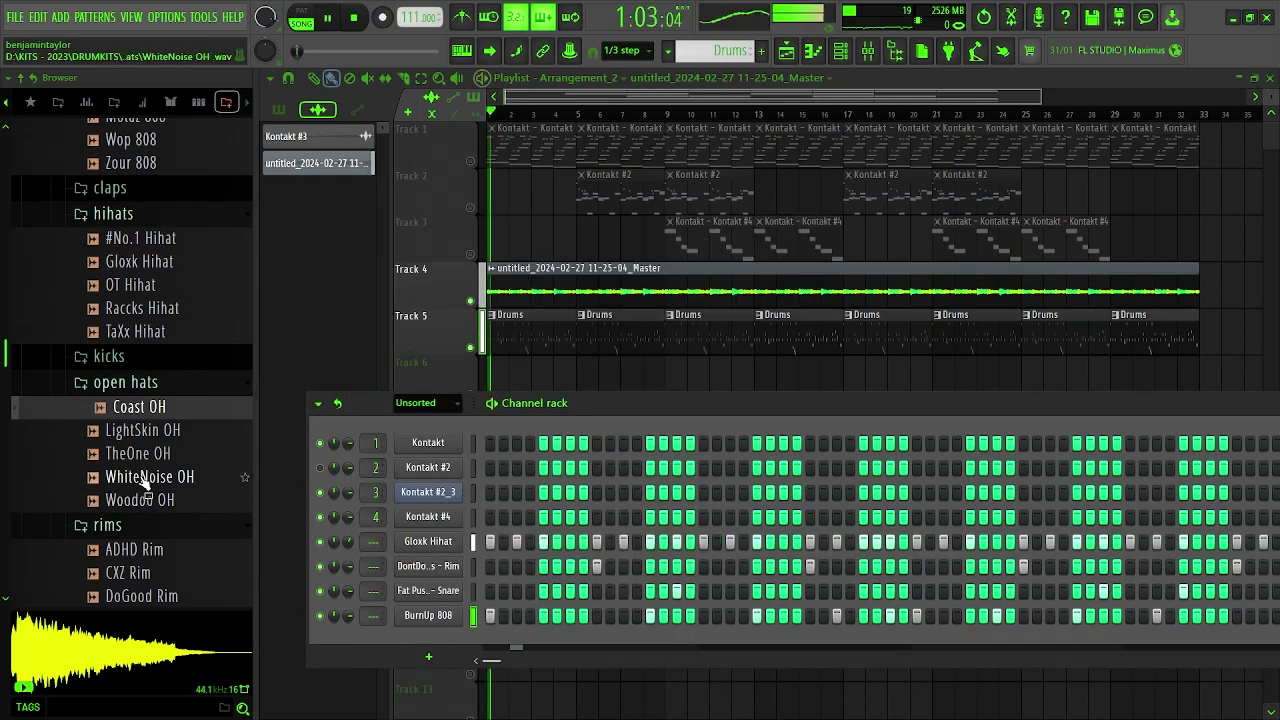
- Expand the open hats folder under HATS in the PSYCHOLOGY stash kit
{"action": "left_click", "coordinate": [148, 501]}
{"action": "scroll", "coordinate": [150, 500], "scroll_direction": "down", "scroll_amount": 10}
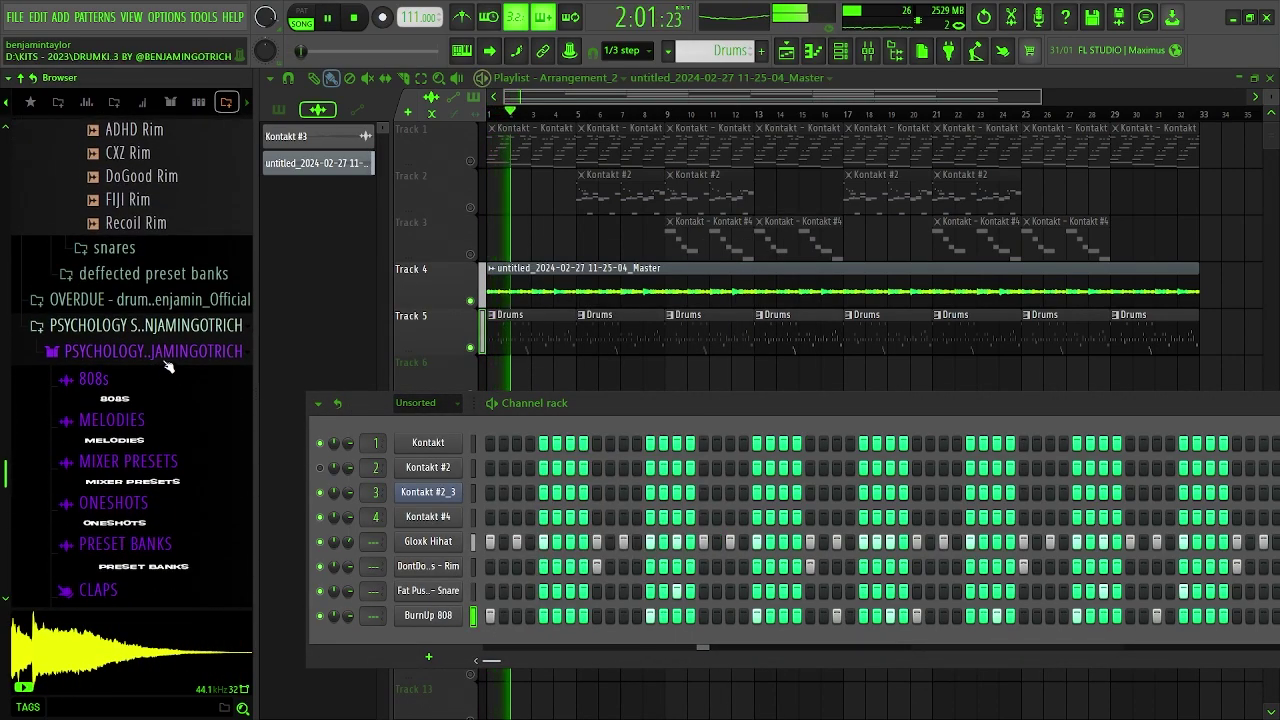
{"action": "scroll", "coordinate": [148, 420], "scroll_direction": "down", "scroll_amount": 3}
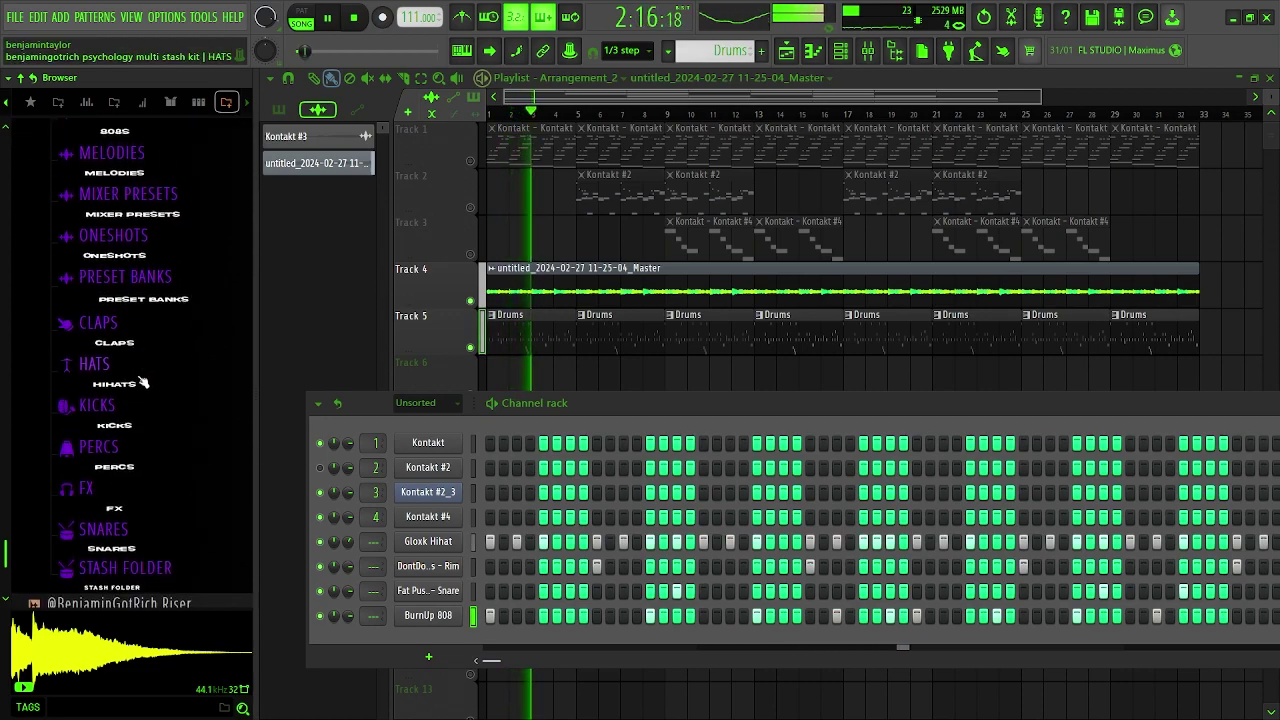
{"action": "left_click", "coordinate": [153, 348]}
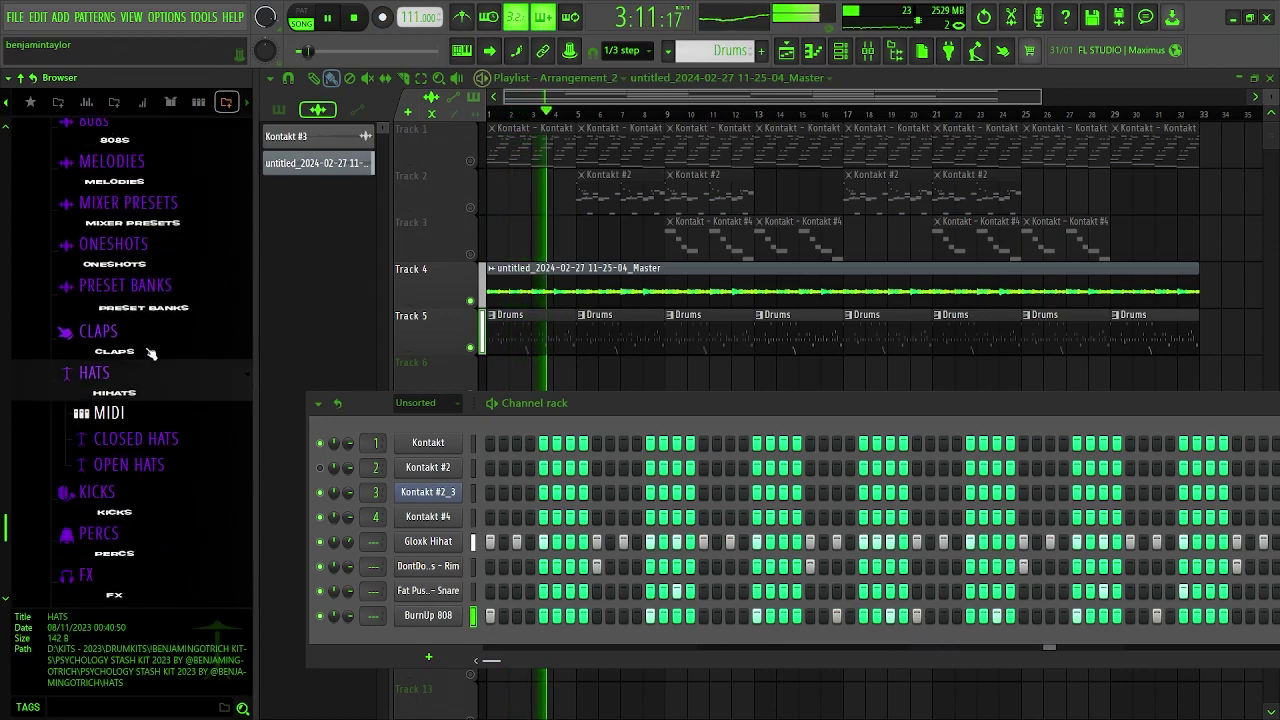
{"action": "left_click", "coordinate": [160, 443]}
- Audition the stash kit's open hat samples, including Open Hat - 2, Live-ish Openhat and Open Hat - 5, over the playing beat
{"action": "left_click", "coordinate": [160, 420]}
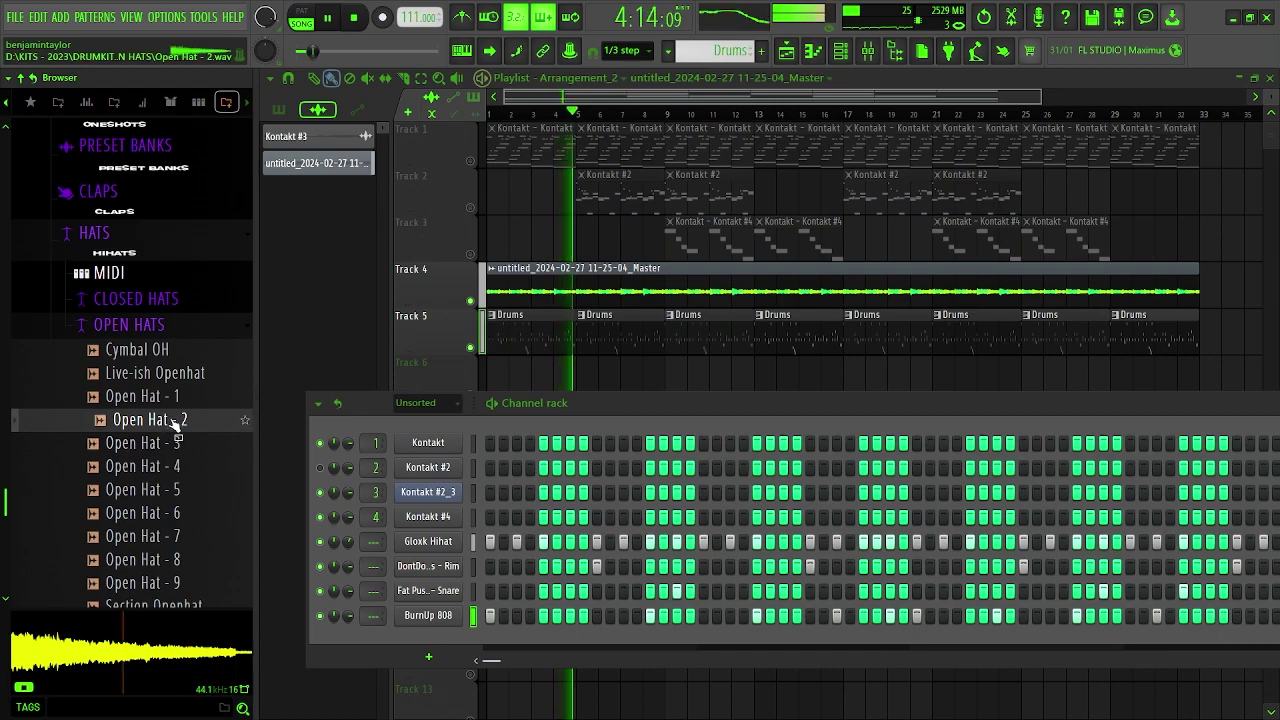
{"action": "left_click", "coordinate": [180, 396]}
{"action": "key", "text": "Up"}
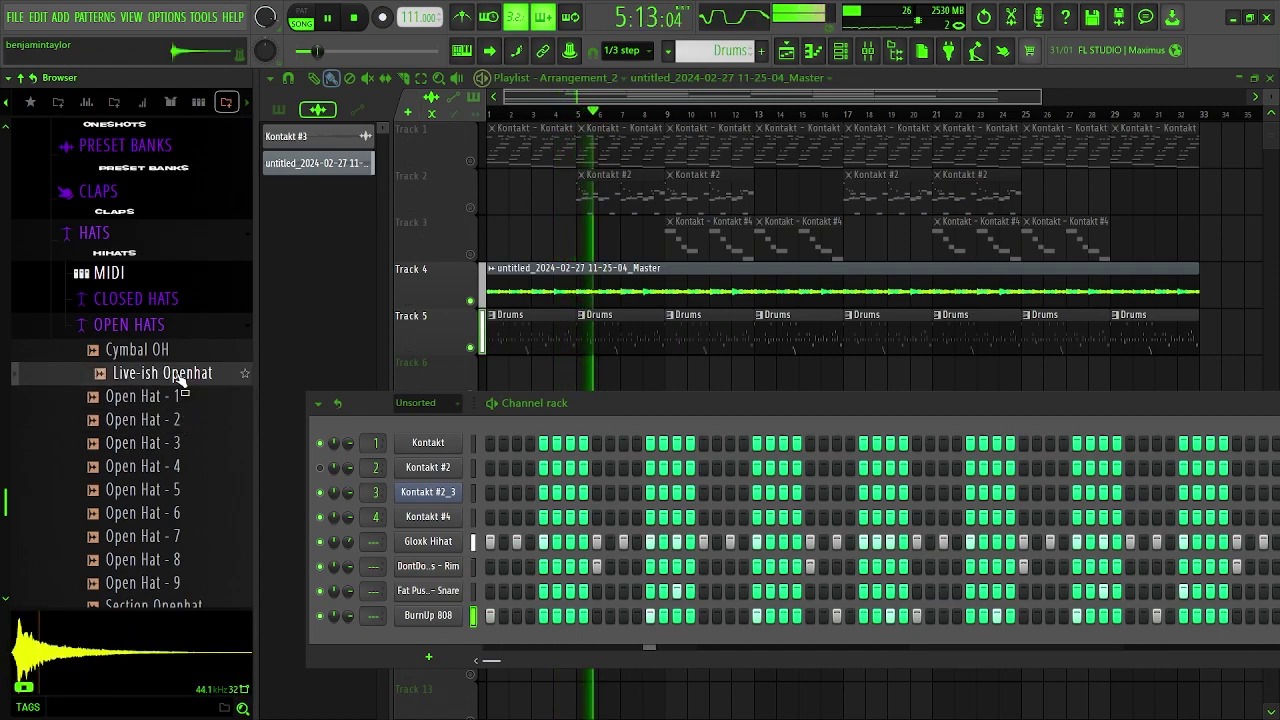
{"action": "key", "text": "Up"}
{"action": "left_click", "coordinate": [171, 489]}
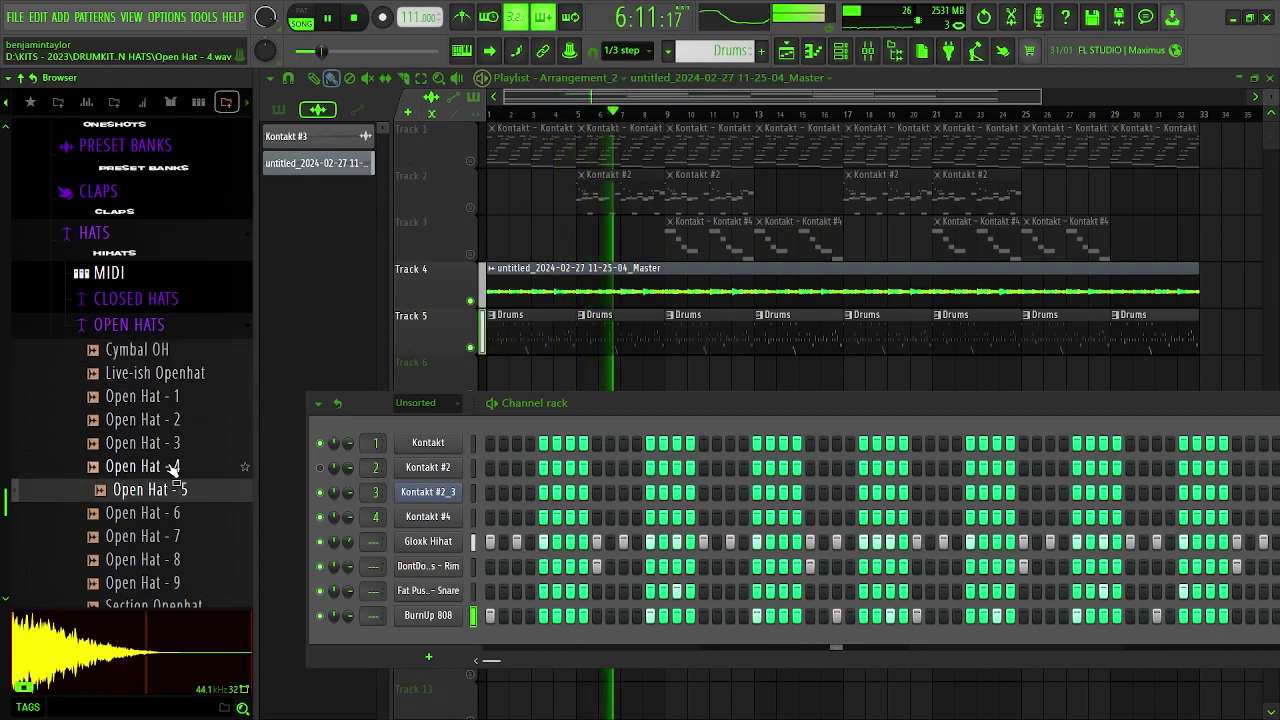
- Add Open Hat - 9 as a new channel with a hit every 16 steps from step 5, and set its volume to 54%
{"action": "scroll", "coordinate": [171, 486], "scroll_direction": "down", "scroll_amount": 3}
{"action": "left_click", "coordinate": [170, 443]}
{"action": "left_click_drag", "start_coordinate": [170, 443], "coordinate": [487, 643]}
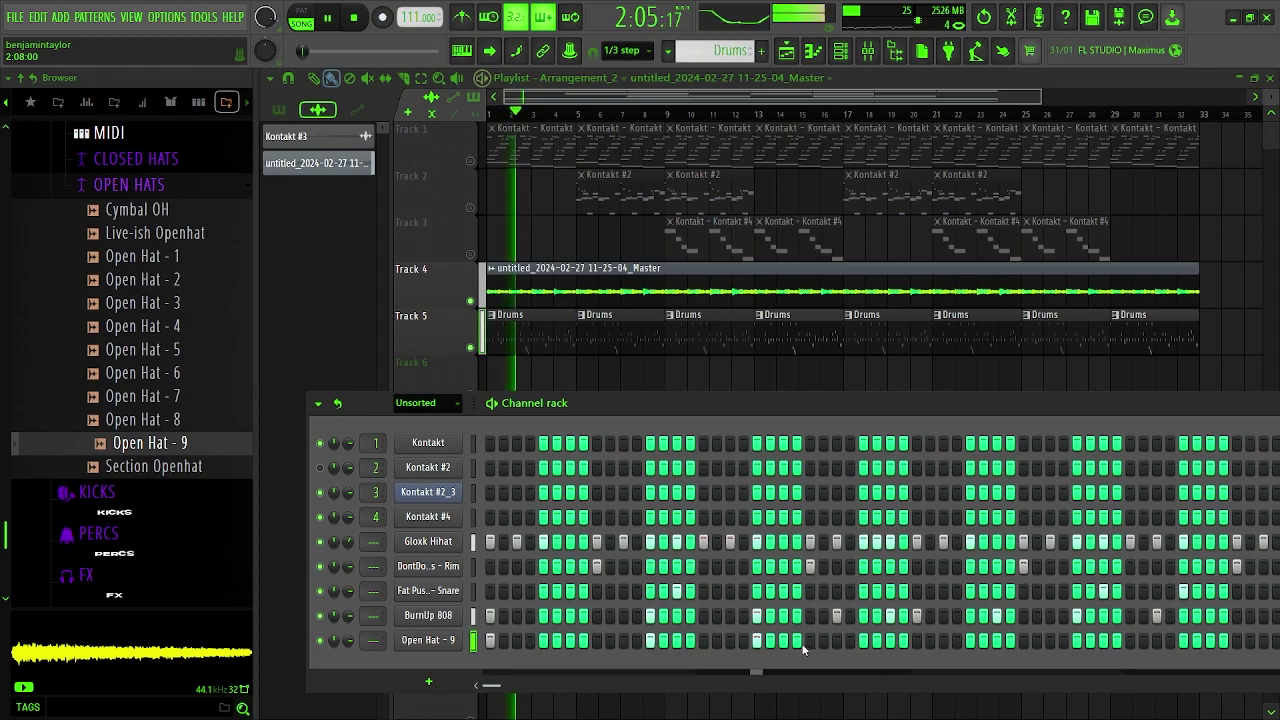
{"action": "right_click", "coordinate": [757, 641]}
{"action": "key", "text": "space"}
{"action": "key", "text": "space"}
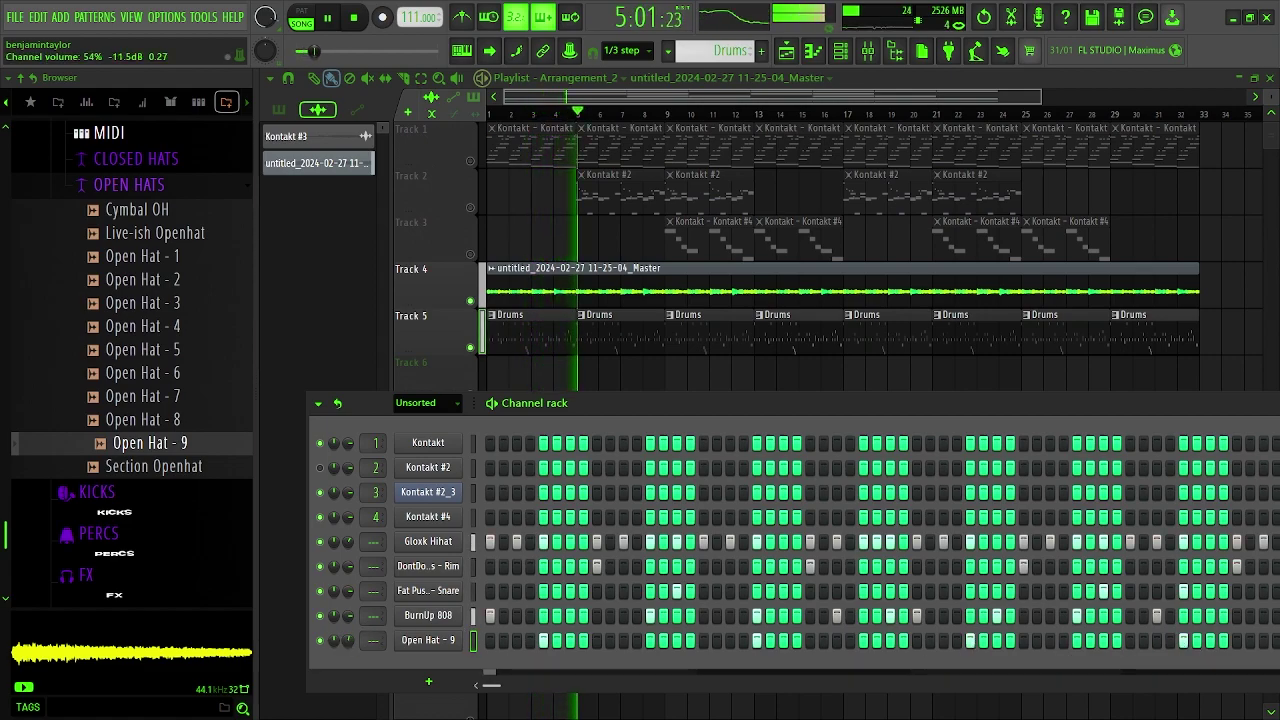
- Expand the stash kit's percs folder and add Cluckerz Perc as a new channel
{"action": "left_click", "coordinate": [104, 536]}
{"action": "scroll", "coordinate": [110, 500], "scroll_direction": "down", "scroll_amount": 2}
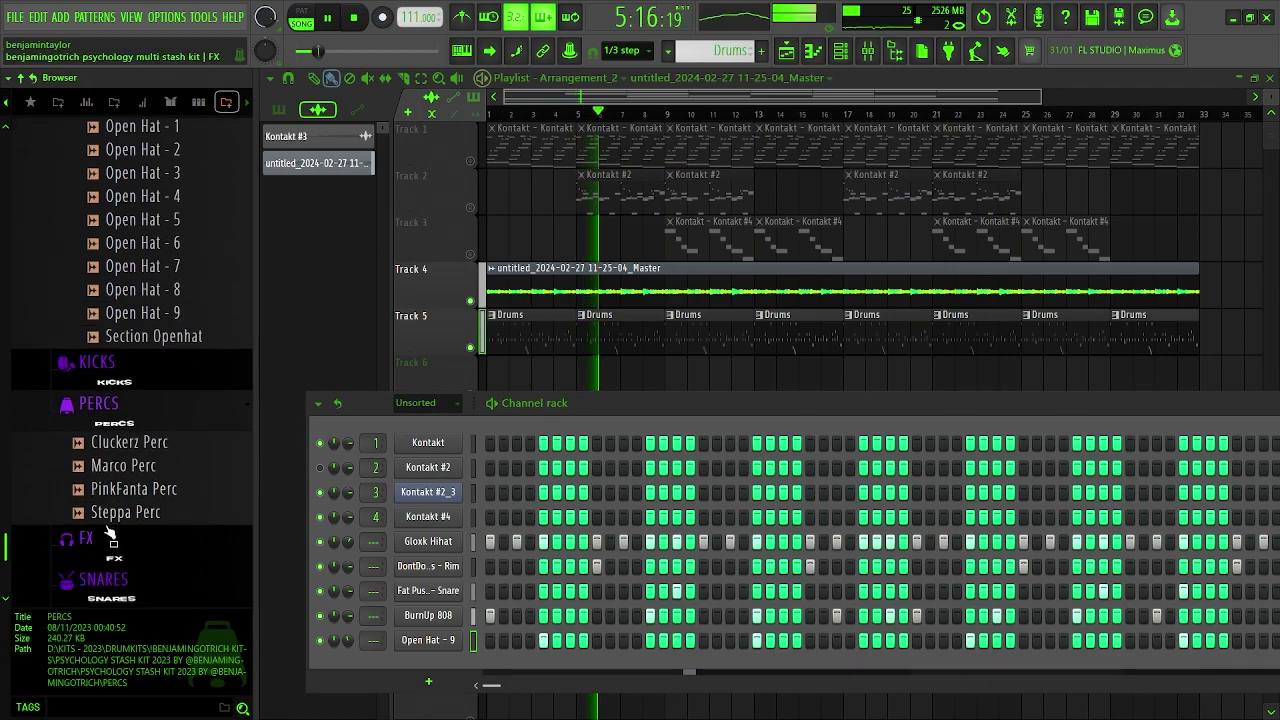
{"action": "left_click", "coordinate": [120, 455]}
{"action": "left_click_drag", "start_coordinate": [118, 432], "coordinate": [414, 664]}
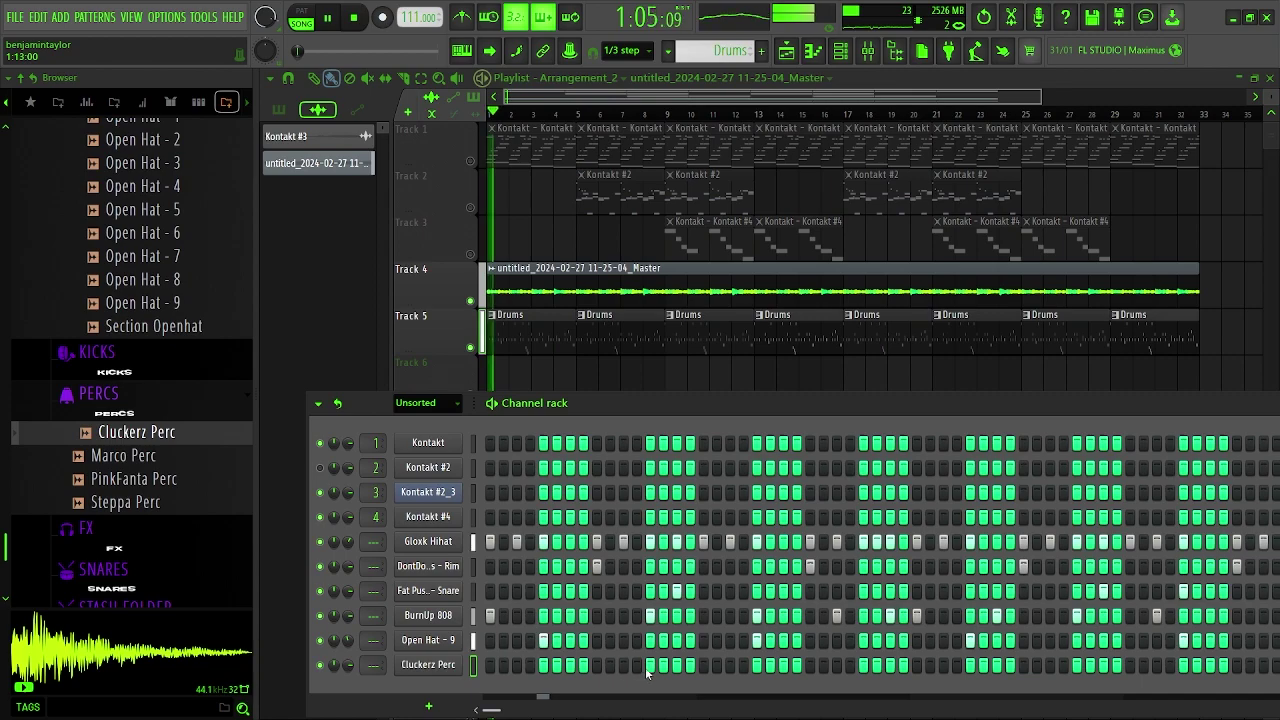
- Try Cluckerz Perc hits on different steps against the beat and delete its channel from the channel rack
{"action": "left_click", "coordinate": [729, 670]}
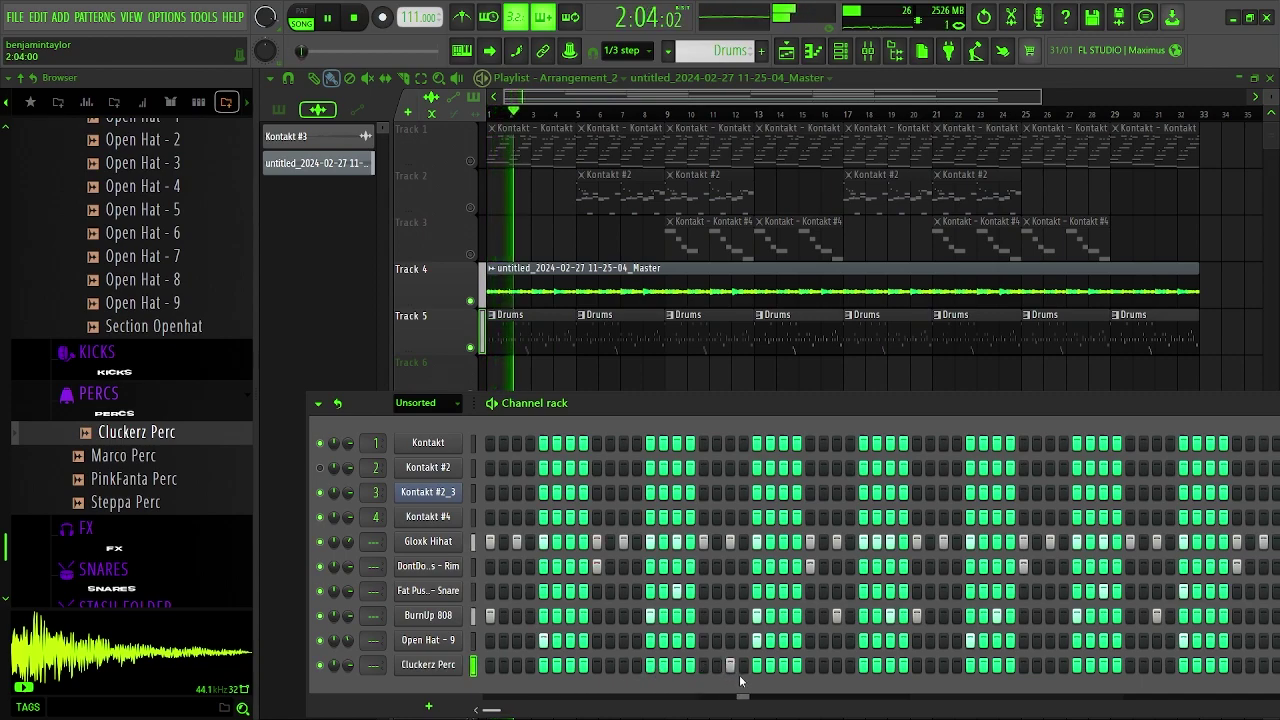
{"action": "right_click", "coordinate": [730, 667]}
{"action": "key", "text": "space"}
{"action": "key", "text": "space"}
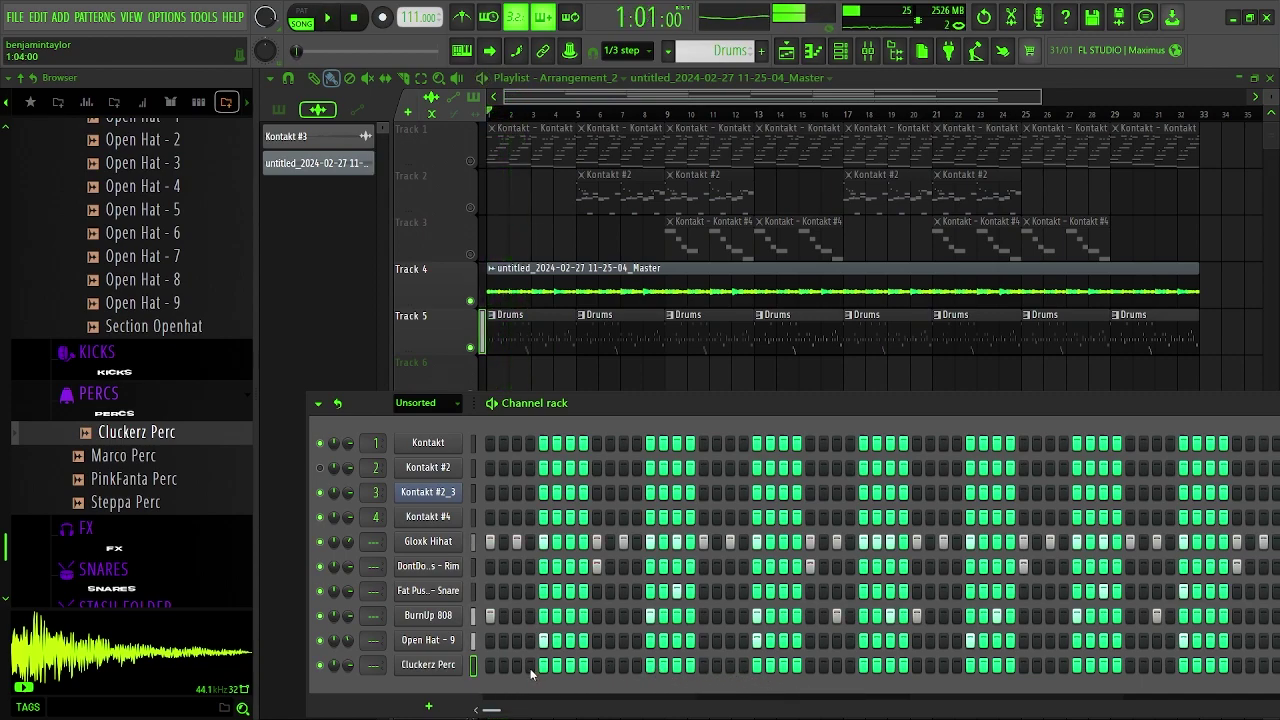
{"action": "key", "text": "space"}
{"action": "key", "text": "space"}
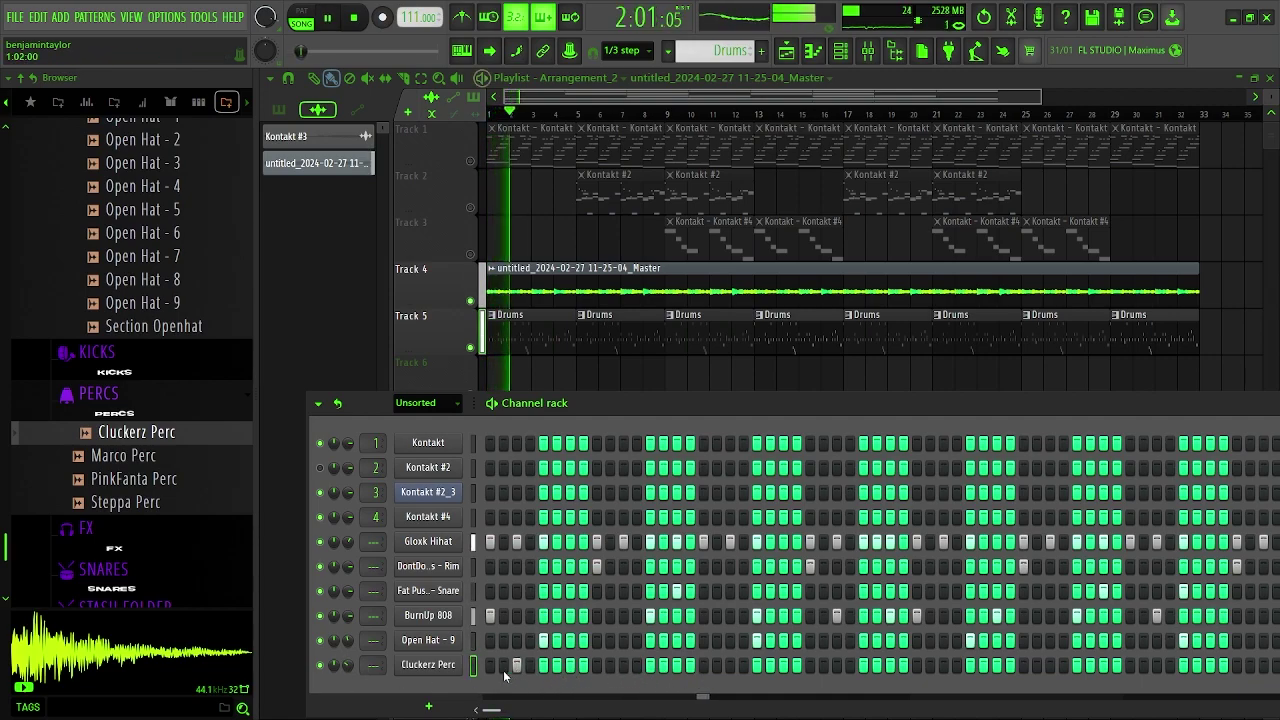
{"action": "right_click", "coordinate": [402, 666]}
{"action": "left_click", "coordinate": [486, 682]}
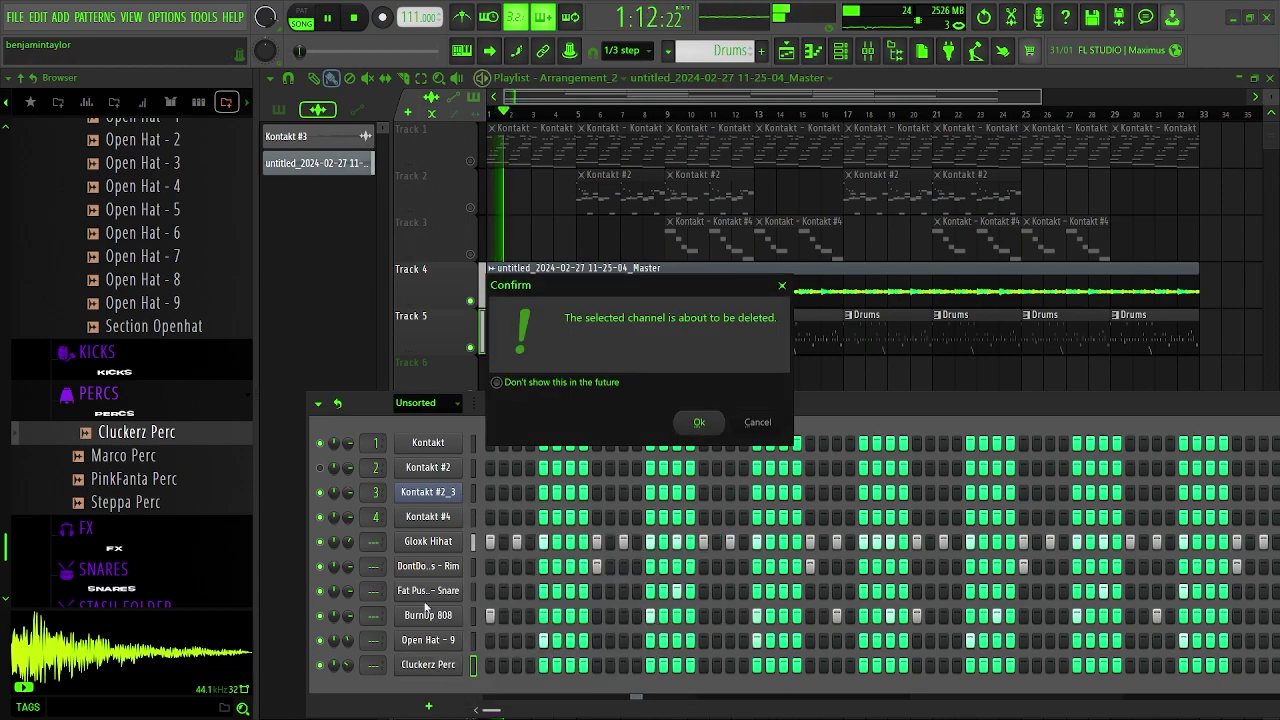
{"action": "key", "text": "Return"}
- Set the BurnUp 808 channel's volume to 50% and its boost to 13%, and slightly adjust its precomputed EQ
{"action": "scroll", "coordinate": [148, 457], "scroll_direction": "up", "scroll_amount": 3}
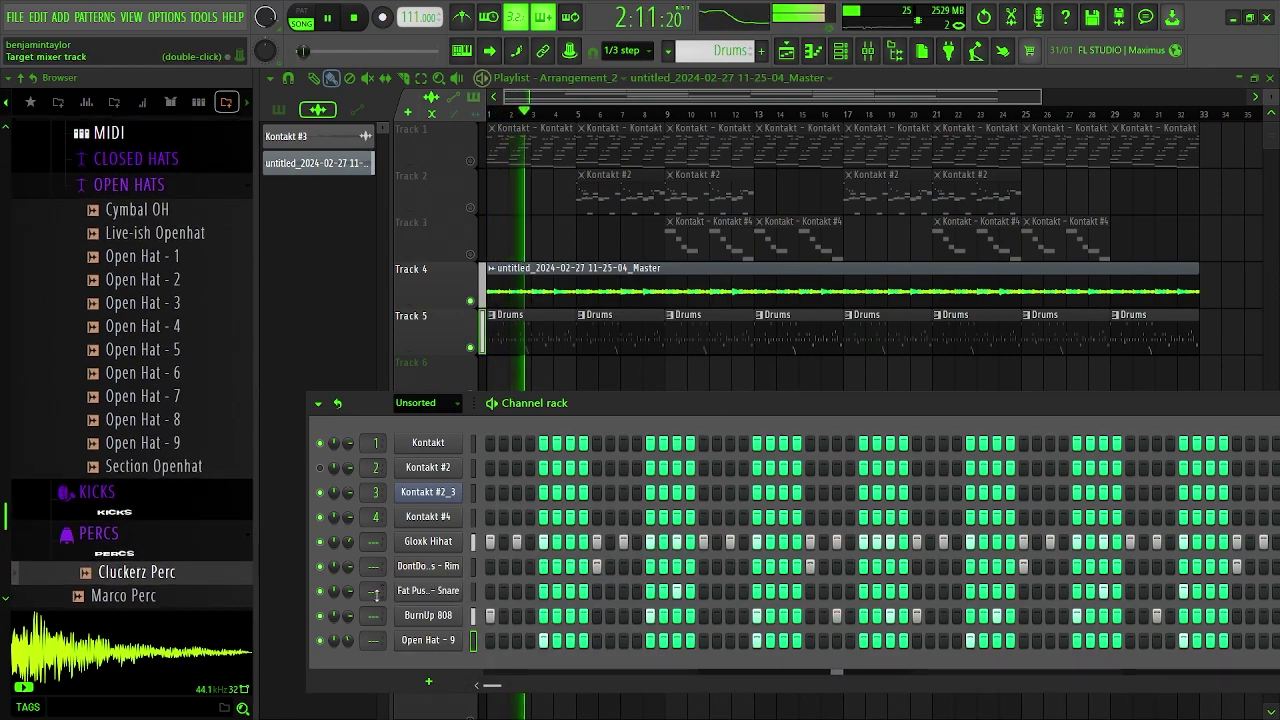
{"action": "left_click", "coordinate": [431, 616]}
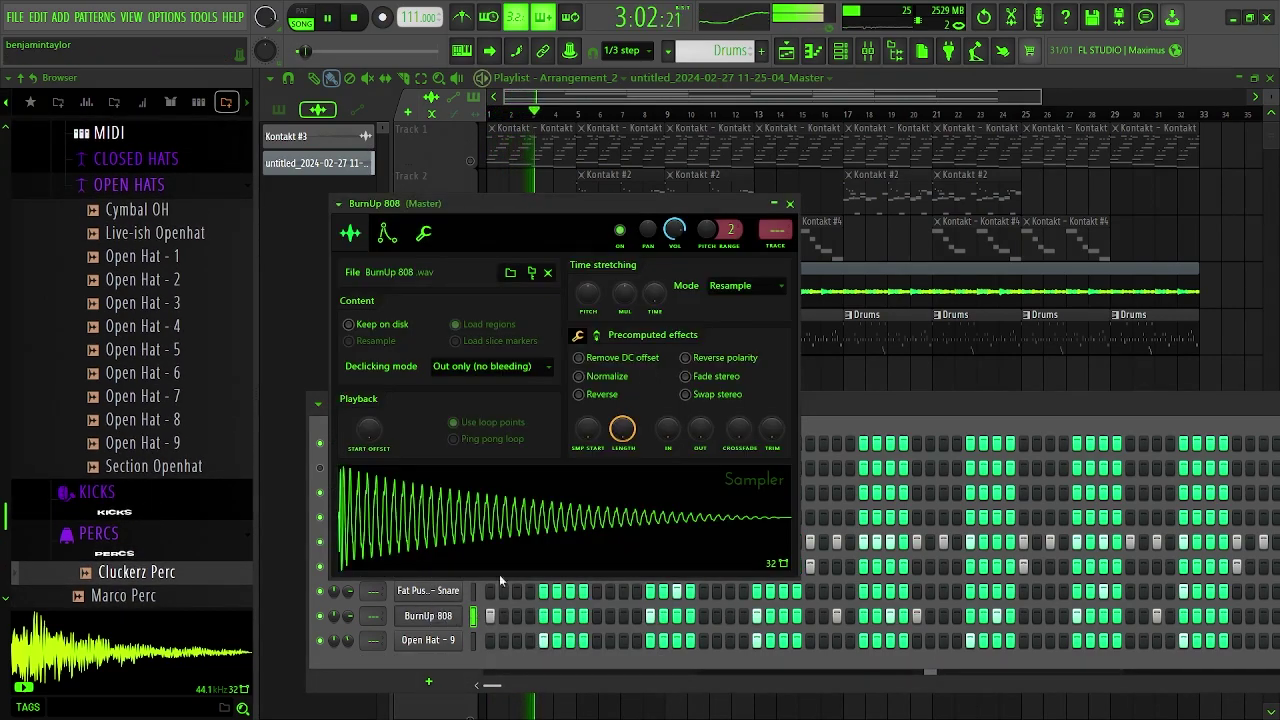
{"action": "left_click", "coordinate": [598, 337]}
{"action": "left_click_drag", "start_coordinate": [595, 378], "coordinate": [595, 370]}
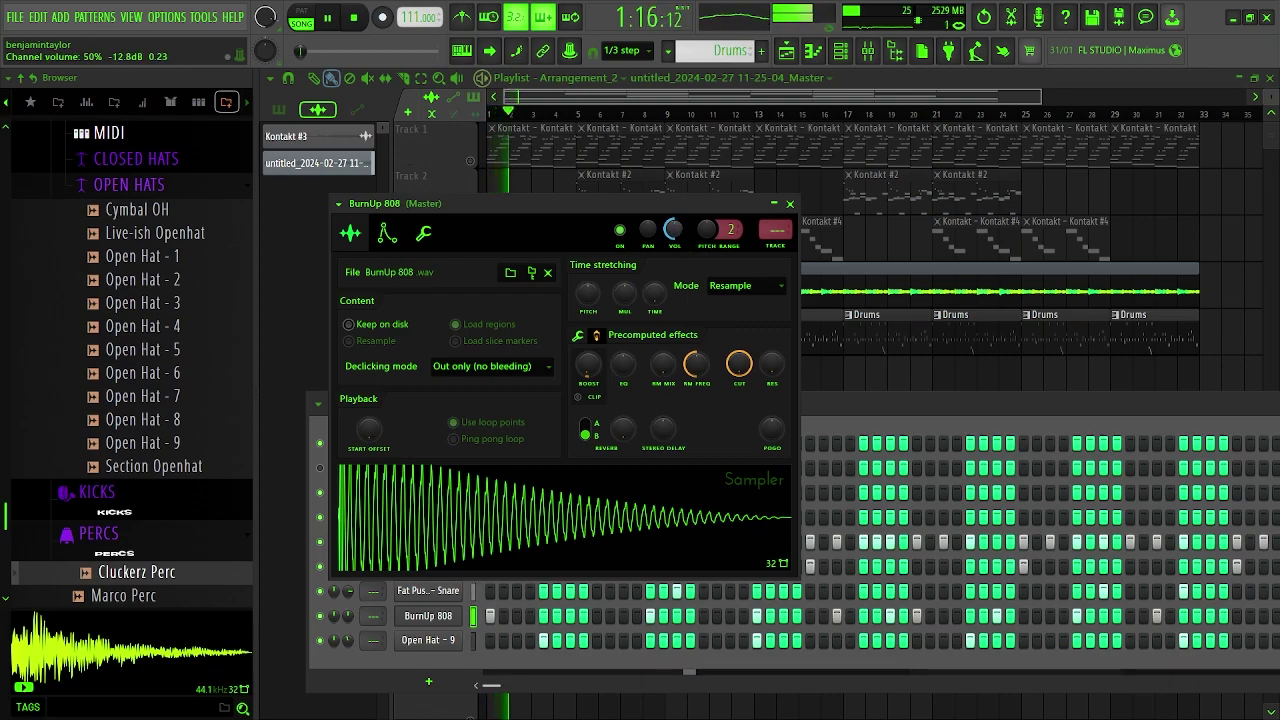
{"action": "left_click_drag", "start_coordinate": [598, 376], "coordinate": [598, 370]}
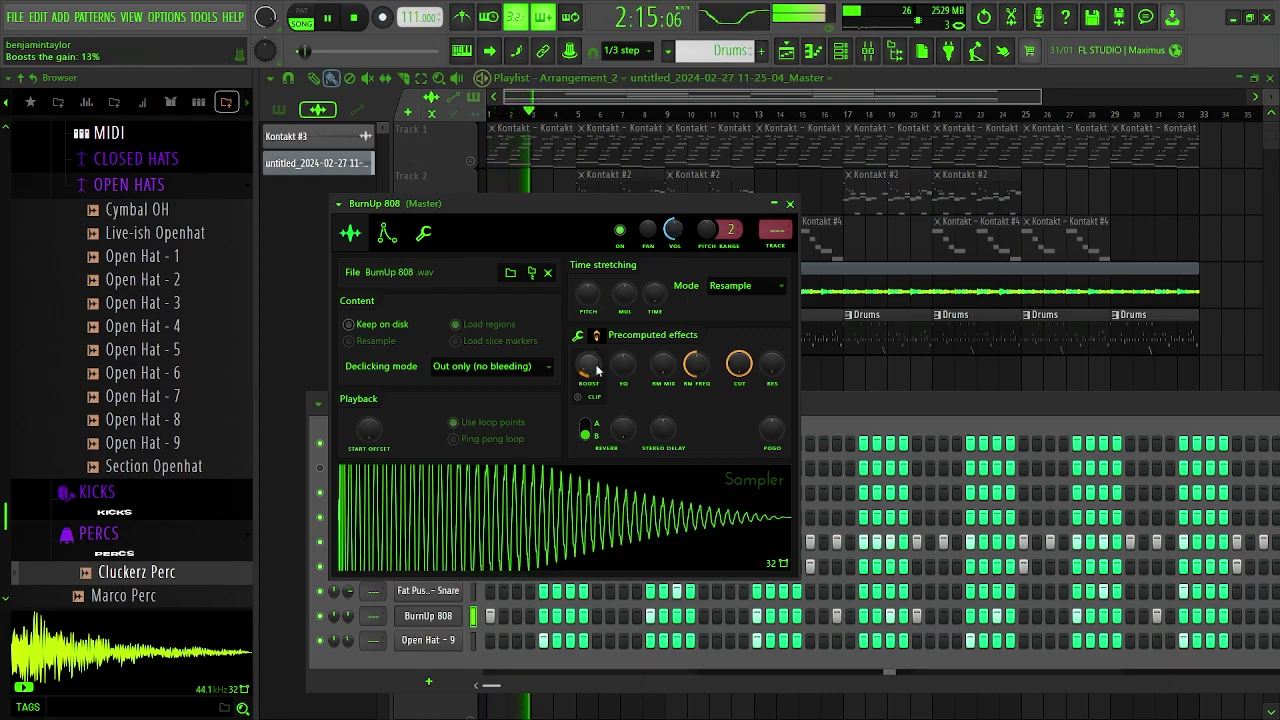
{"action": "left_click_drag", "start_coordinate": [624, 364], "coordinate": [624, 372]}
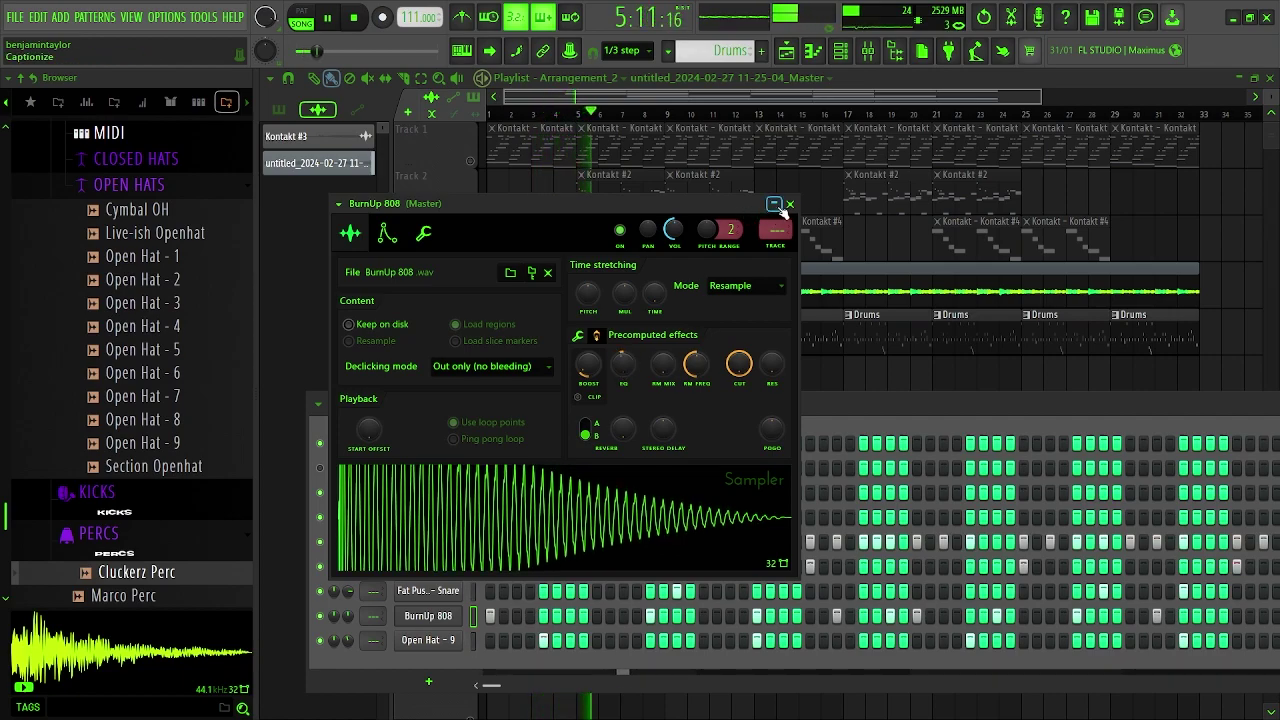
{"action": "left_click", "coordinate": [789, 204]}
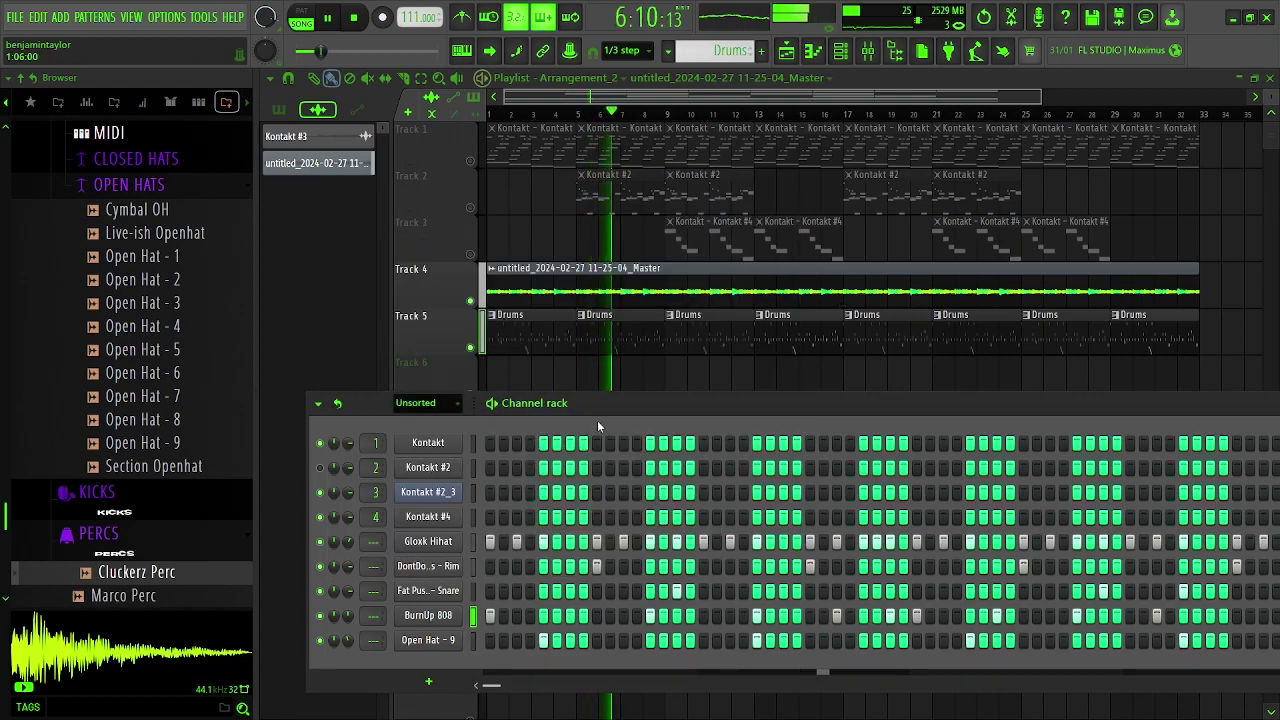
- Hide the channel rack, move the Drums clip at bar 9 down to track 6 and make it a unique pattern
{"action": "mouse_move", "coordinate": [623, 400]}
{"action": "left_mouse_down"}
{"action": "mouse_move", "coordinate": [617, 353]}
{"action": "mouse_move", "coordinate": [605, 391]}
{"action": "left_mouse_up"}
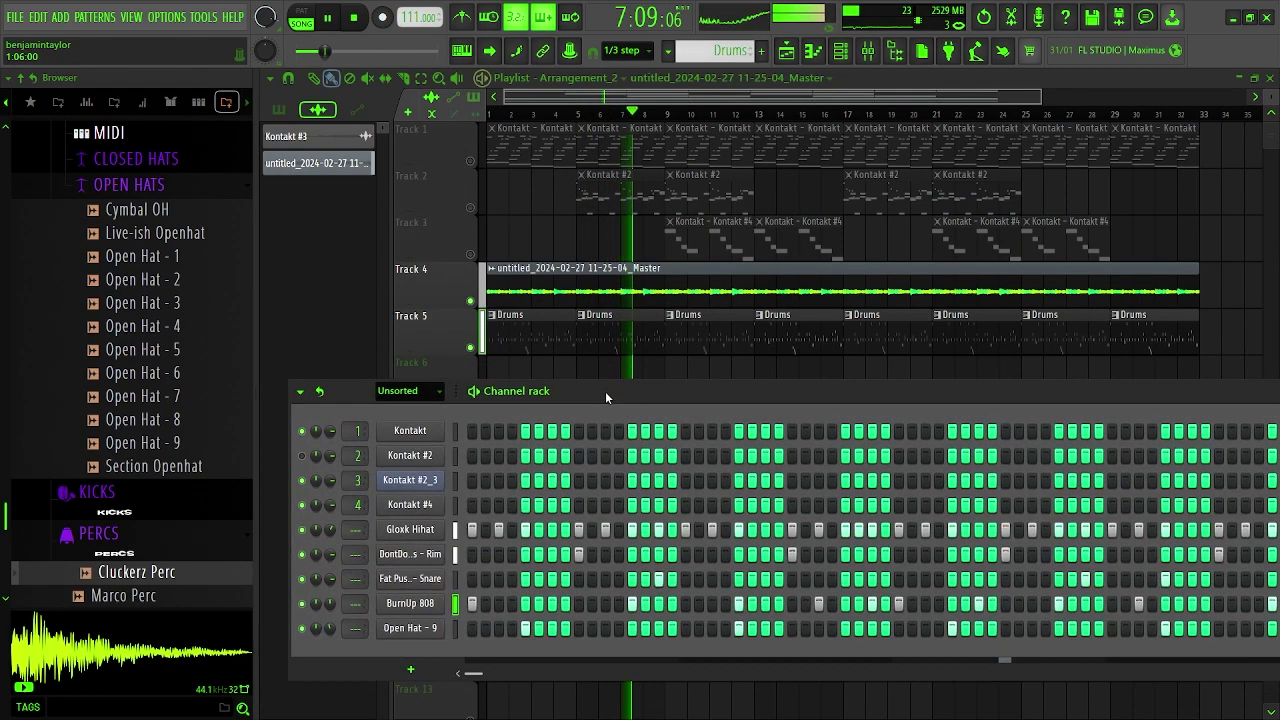
{"action": "key", "text": "F6"}
{"action": "key", "text": "space"}
{"action": "key", "text": "space"}
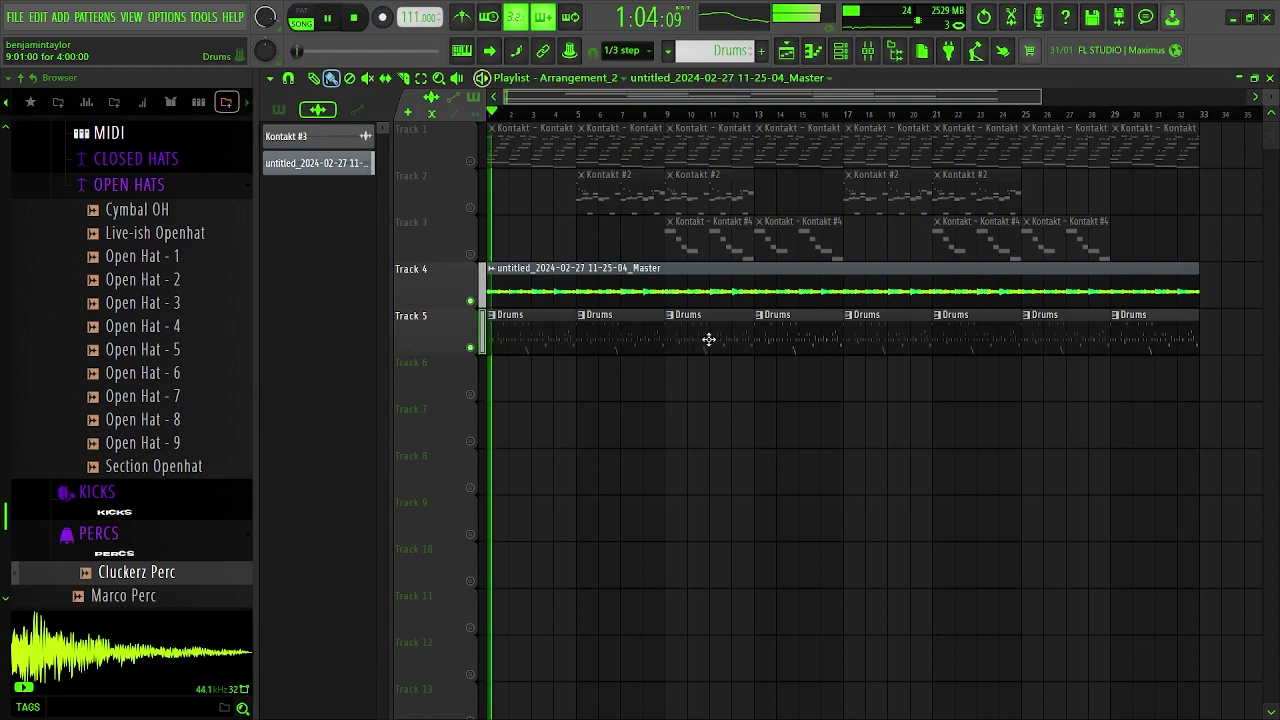
{"action": "left_click_drag", "start_coordinate": [709, 341], "coordinate": [709, 393]}
{"action": "left_click", "coordinate": [676, 361]}
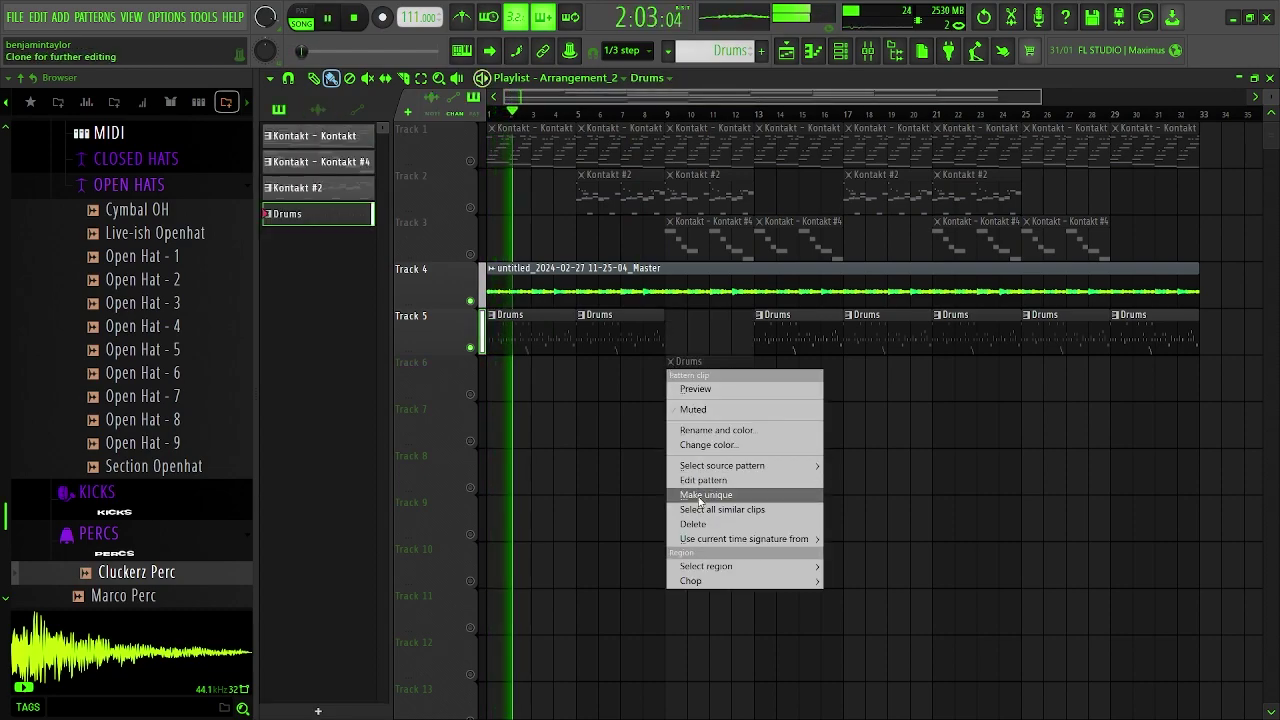
{"action": "left_click", "coordinate": [714, 491]}
- Replace the Drums clip at bar 13 with a duplicate of Drums #2 on track 6 and unmute that track
{"action": "right_click", "coordinate": [768, 347]}
{"action": "left_click", "coordinate": [723, 380], "text": "ctrl"}
{"action": "key", "text": "ctrl+b"}
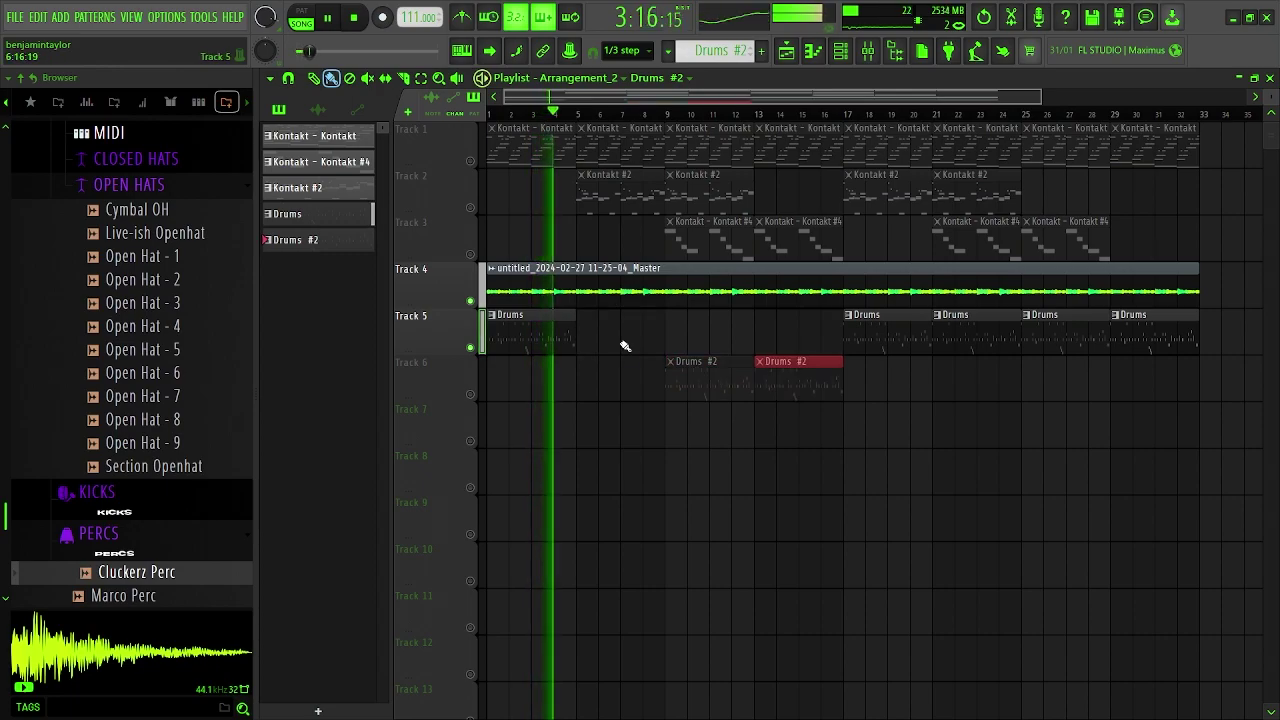
{"action": "left_click", "coordinate": [712, 477], "text": "ctrl"}
{"action": "left_click", "coordinate": [470, 395]}
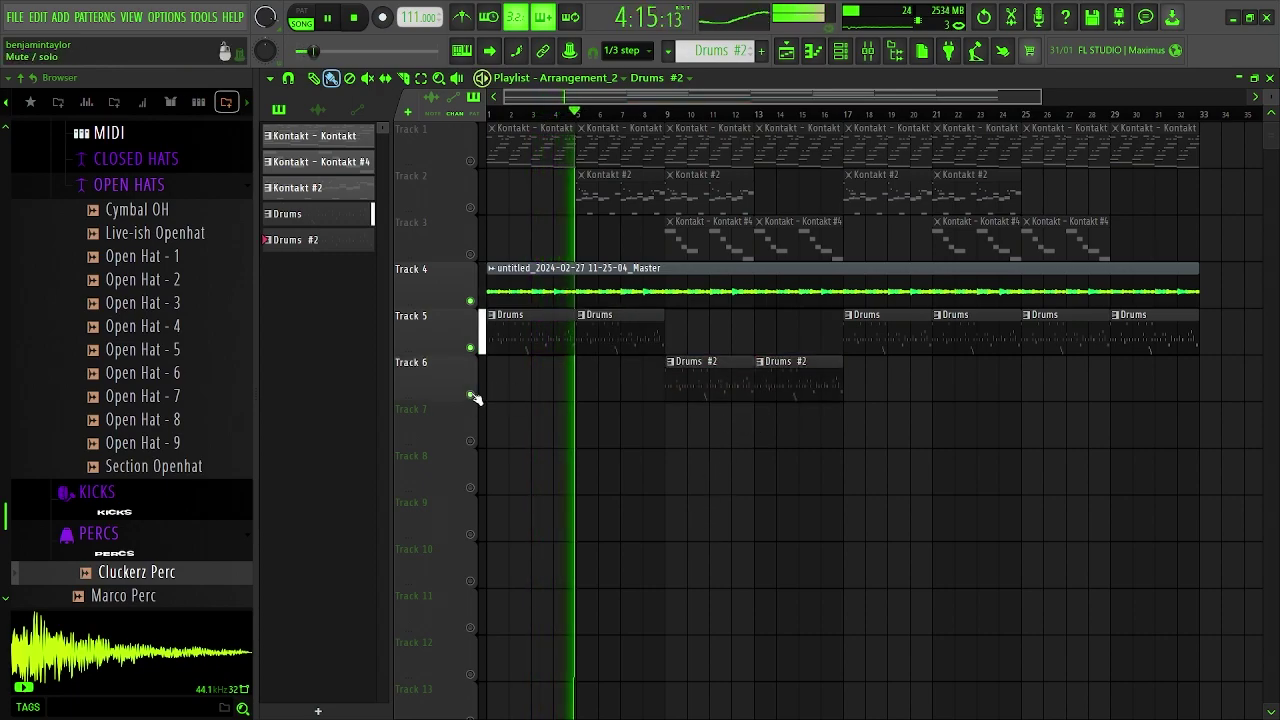
- Open the Drums #2 pattern's BurnUp 808 notes in the piano roll and play them from bar 9
{"action": "double_click", "coordinate": [691, 374]}
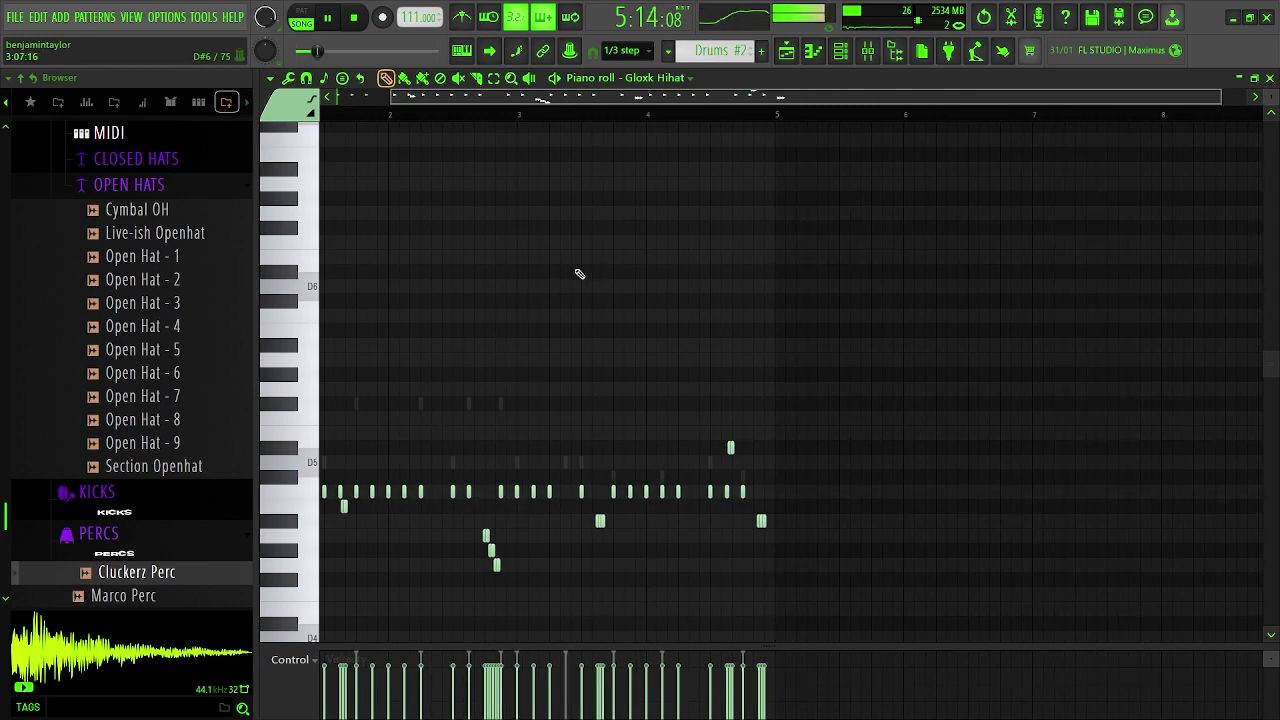
{"action": "left_click_drag", "start_coordinate": [431, 95], "coordinate": [376, 97]}
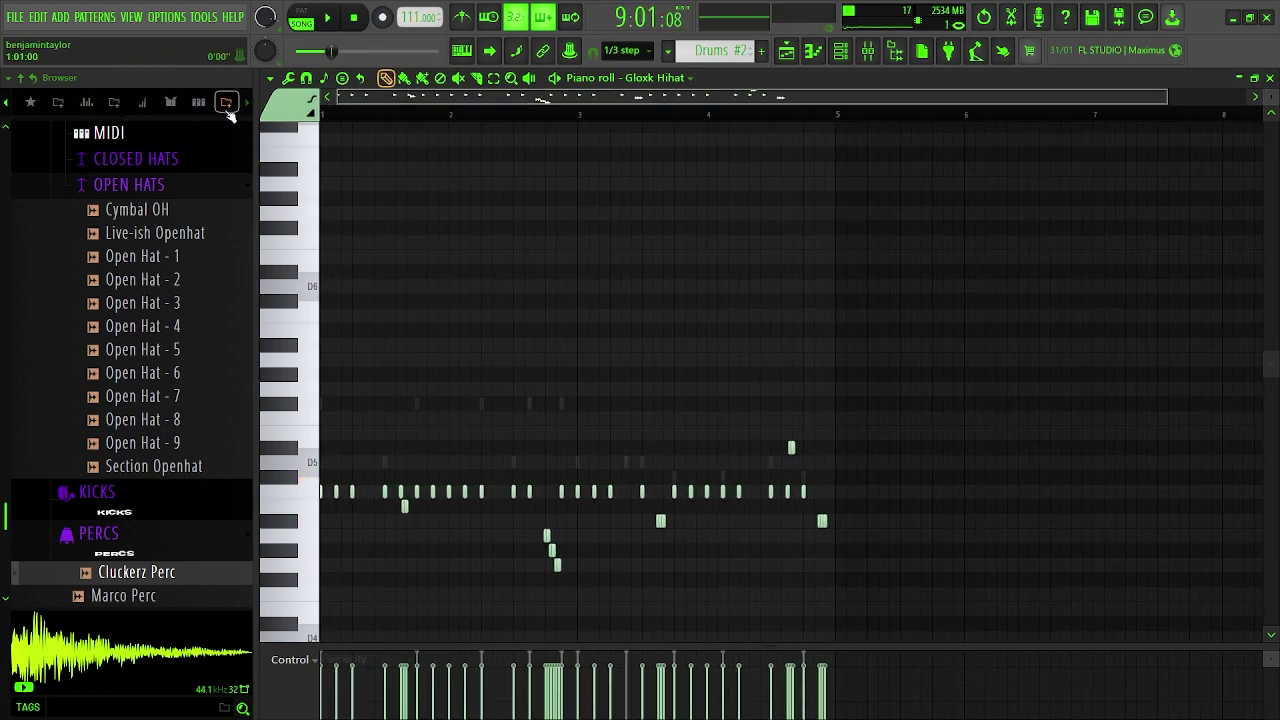
{"action": "left_click", "coordinate": [641, 86]}
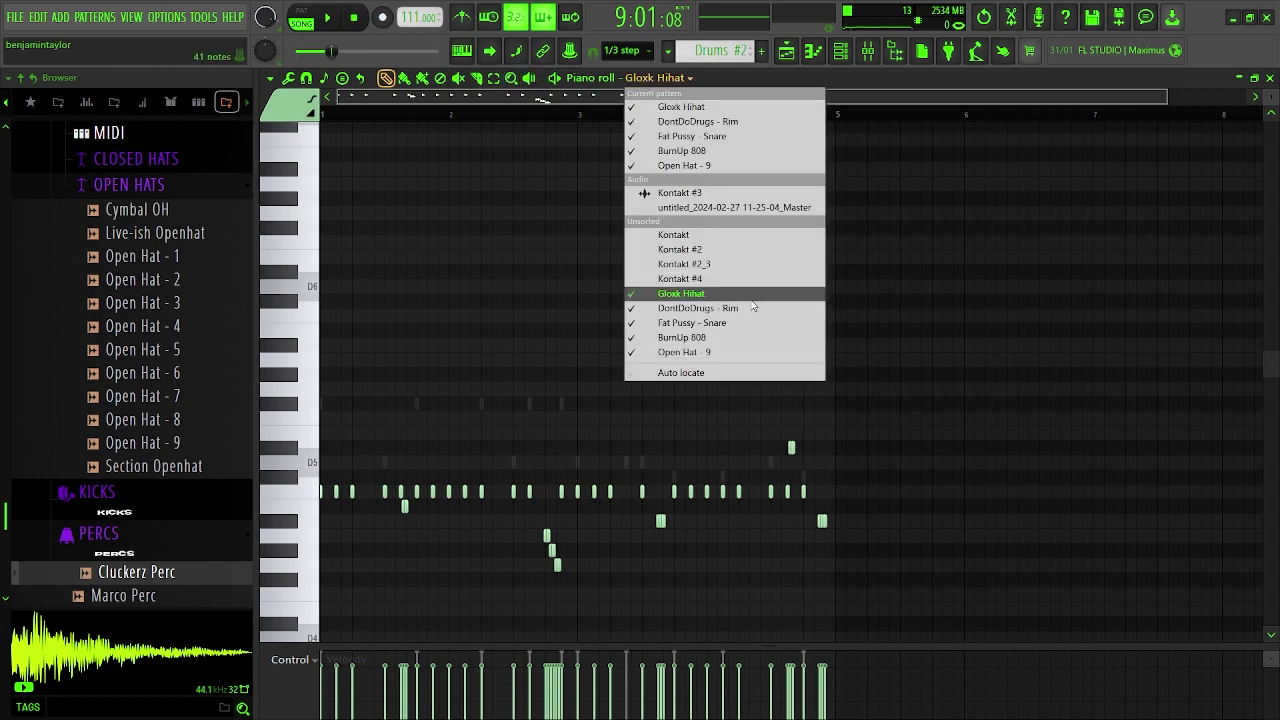
{"action": "left_click", "coordinate": [680, 340]}
{"action": "key", "text": "space"}
{"action": "scroll", "coordinate": [441, 520], "scroll_direction": "up", "scroll_amount": 4}
- Delete the second BurnUp 808 note in bars 1 and 3, and raise the note starting bar 3 one semitone to D#5
{"action": "right_click", "coordinate": [531, 404]}
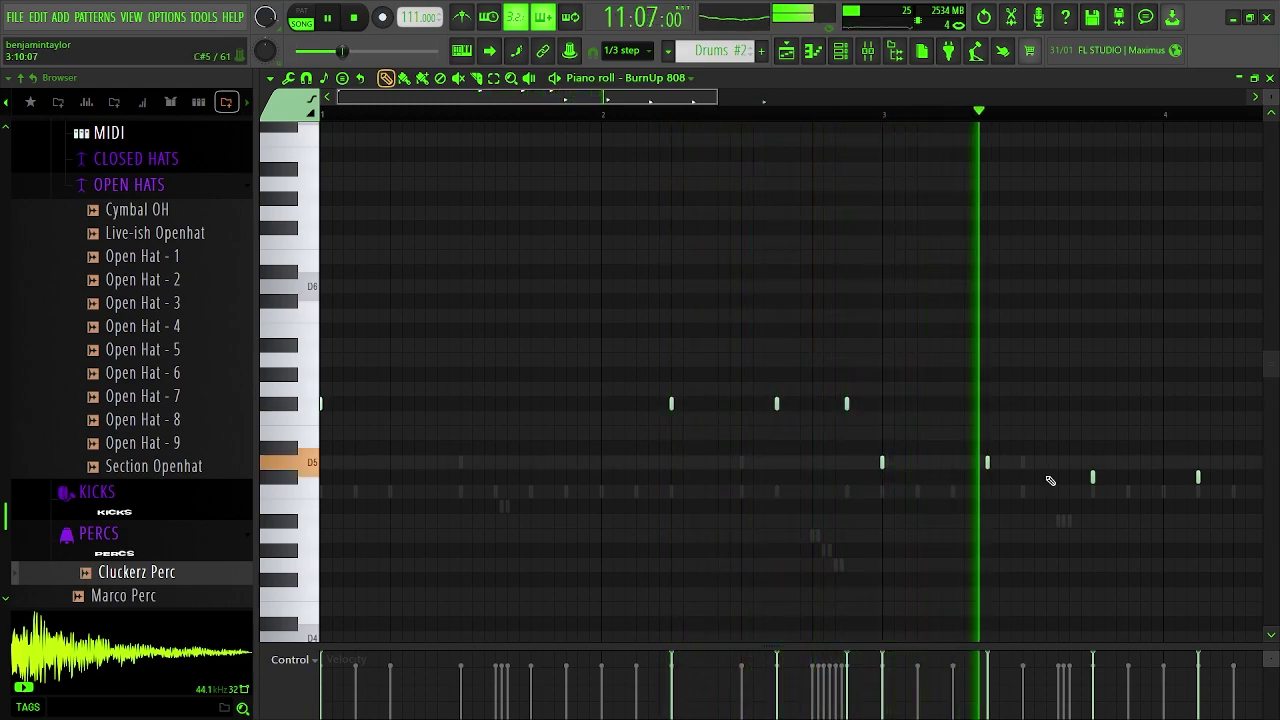
{"action": "right_click", "coordinate": [988, 463]}
{"action": "scroll", "coordinate": [931, 480], "scroll_direction": "down", "scroll_amount": 2}
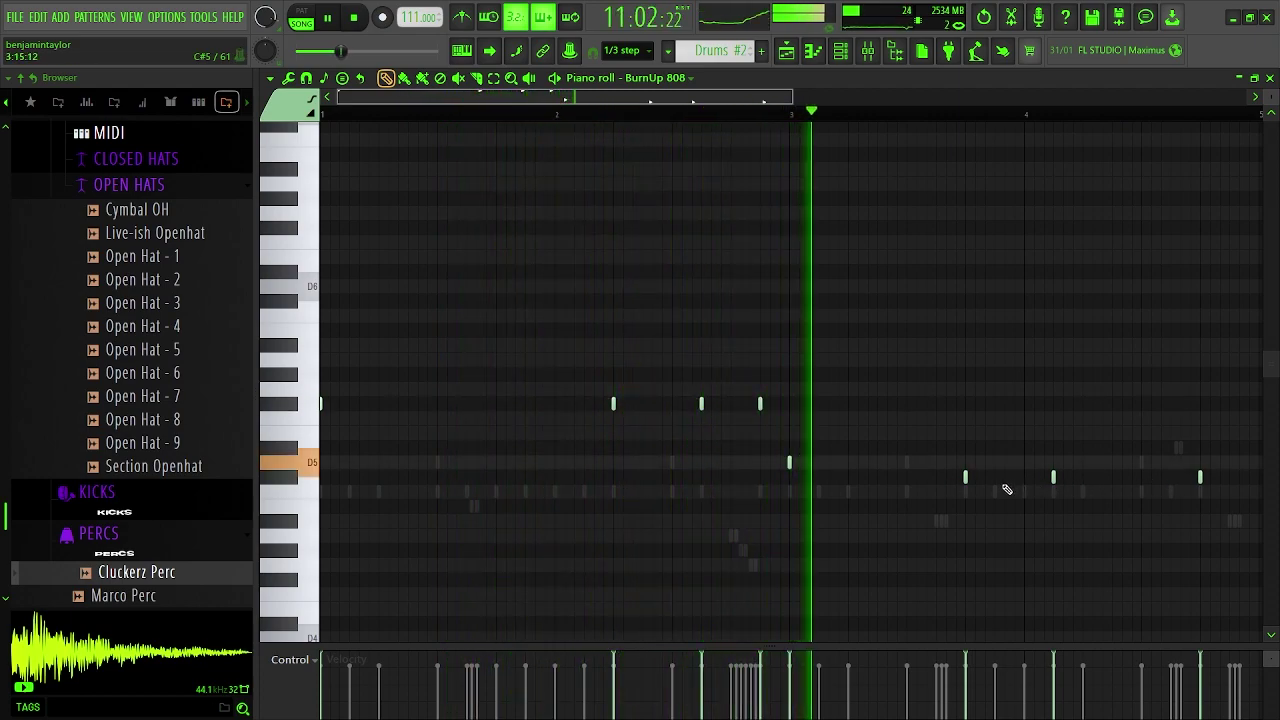
{"action": "key", "text": "space"}
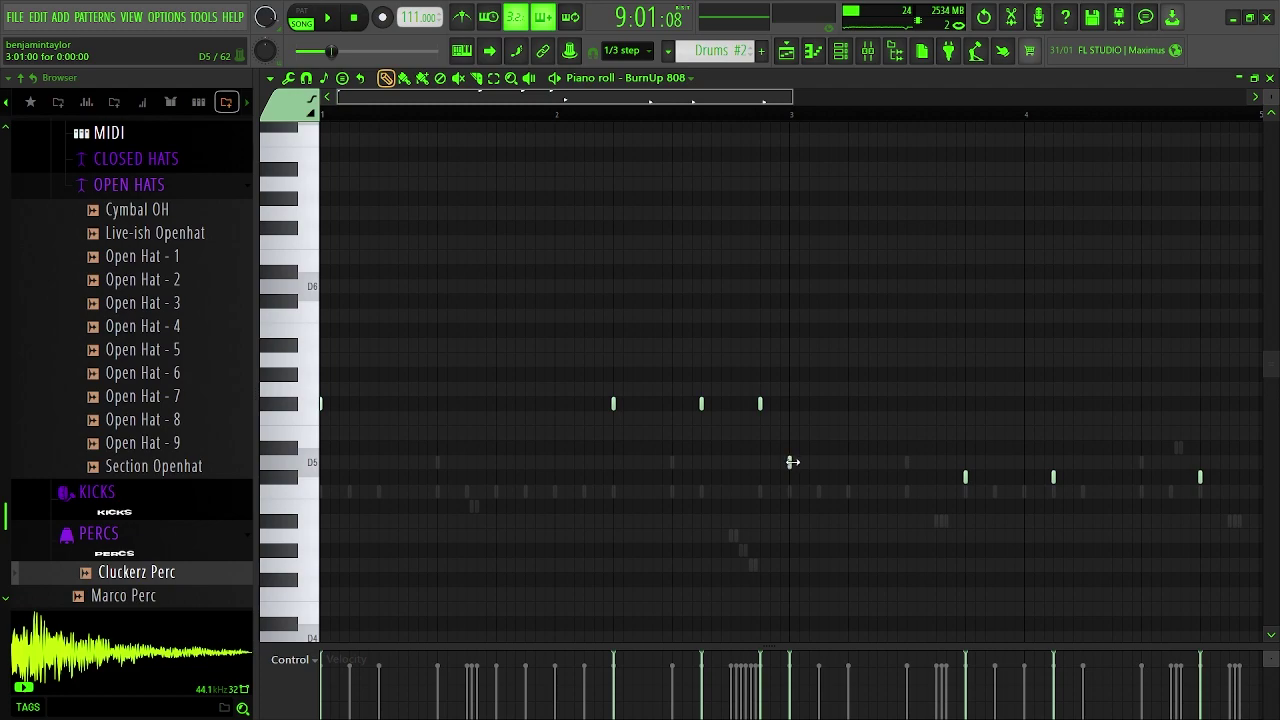
{"action": "key", "text": "space"}
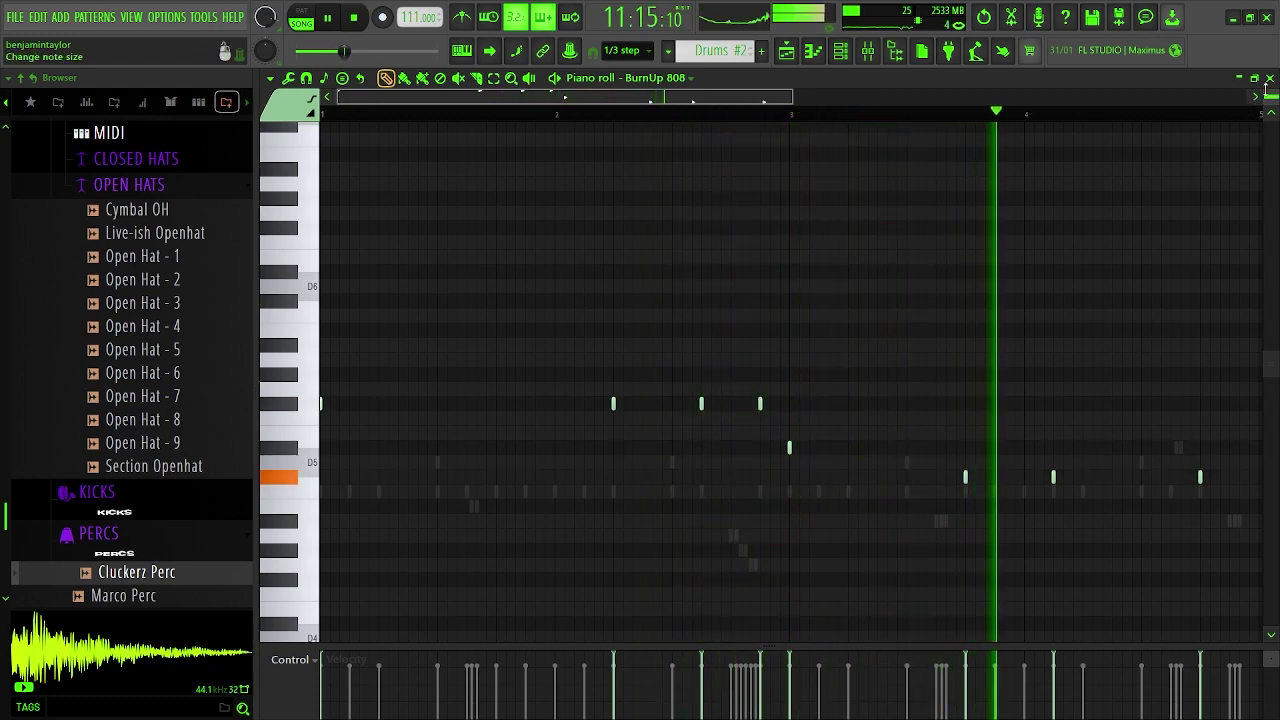
- Open the original Drums pattern's BurnUp 808 notes in the piano roll
{"action": "key", "text": "F5"}
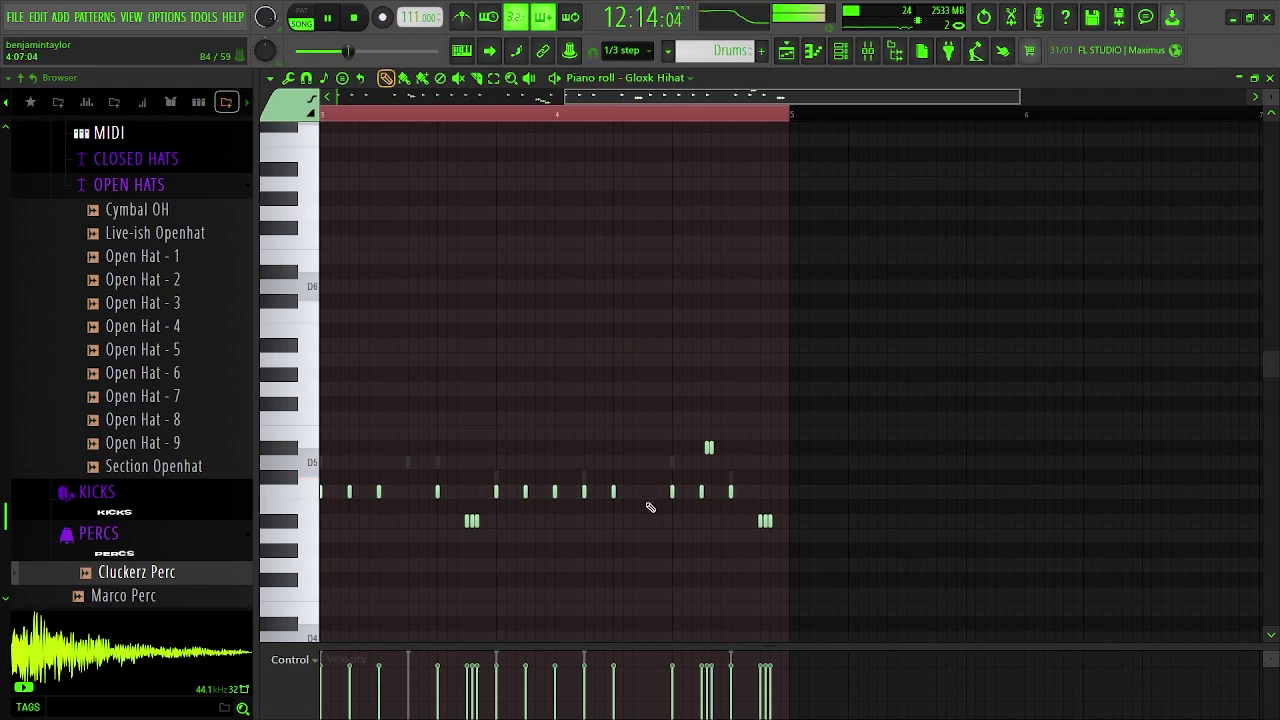
{"action": "double_click", "coordinate": [408, 463]}
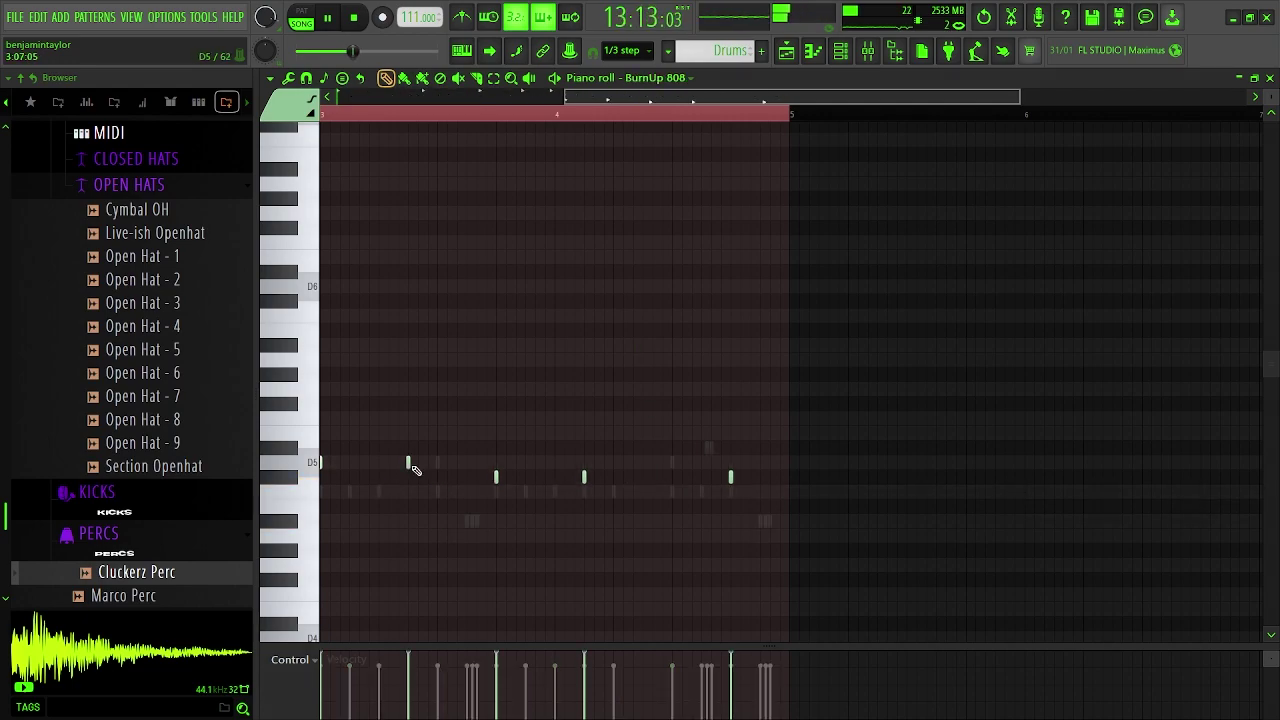
{"action": "left_click", "coordinate": [641, 83]}
{"action": "left_click", "coordinate": [357, 308]}
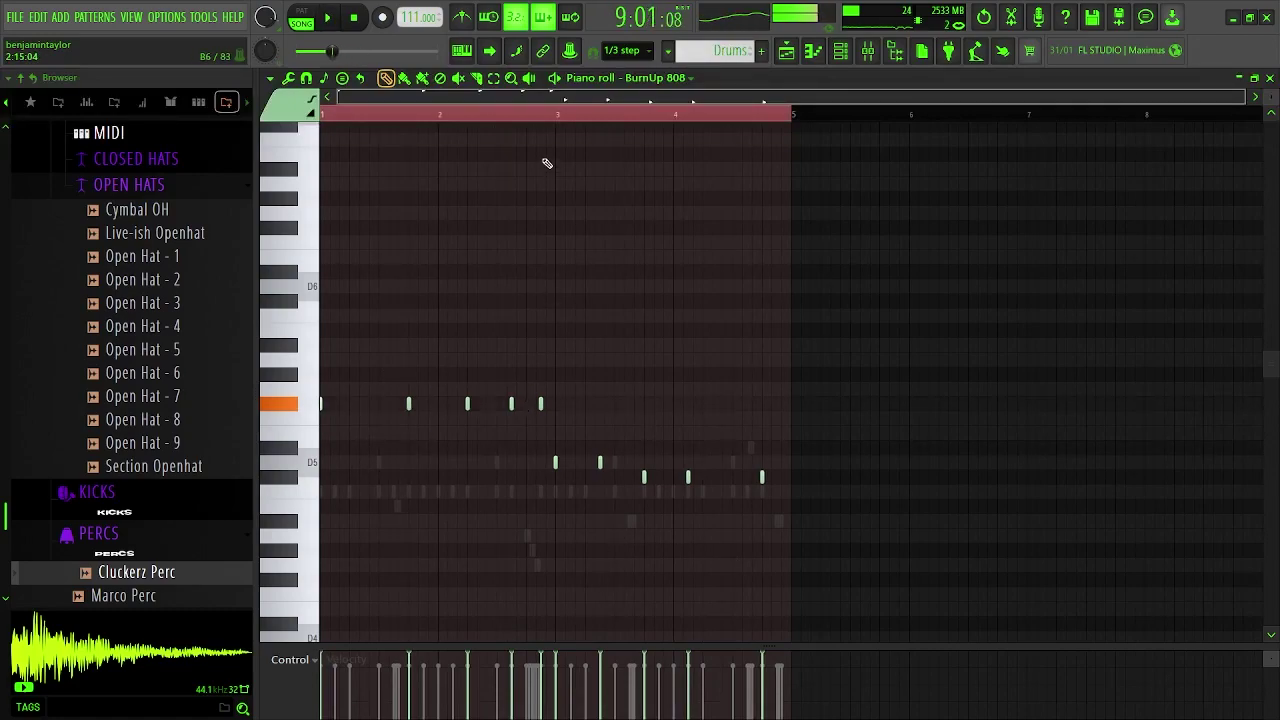
- Raise the two Drums BurnUp 808 notes at the start of bar 3 to D#5, play the section, and close the piano roll
{"action": "left_click", "coordinate": [563, 120]}
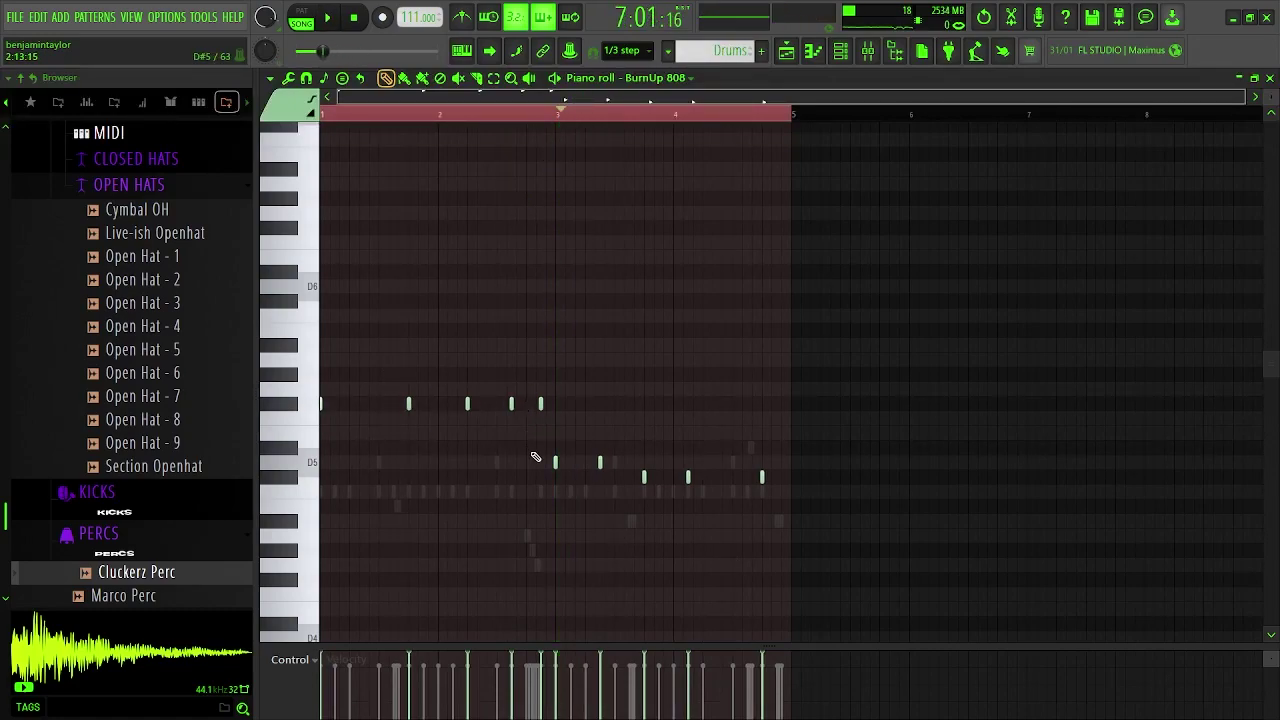
{"action": "key", "text": "shift+Up"}
{"action": "key", "text": "space"}
{"action": "left_click", "coordinate": [583, 519], "text": "ctrl"}
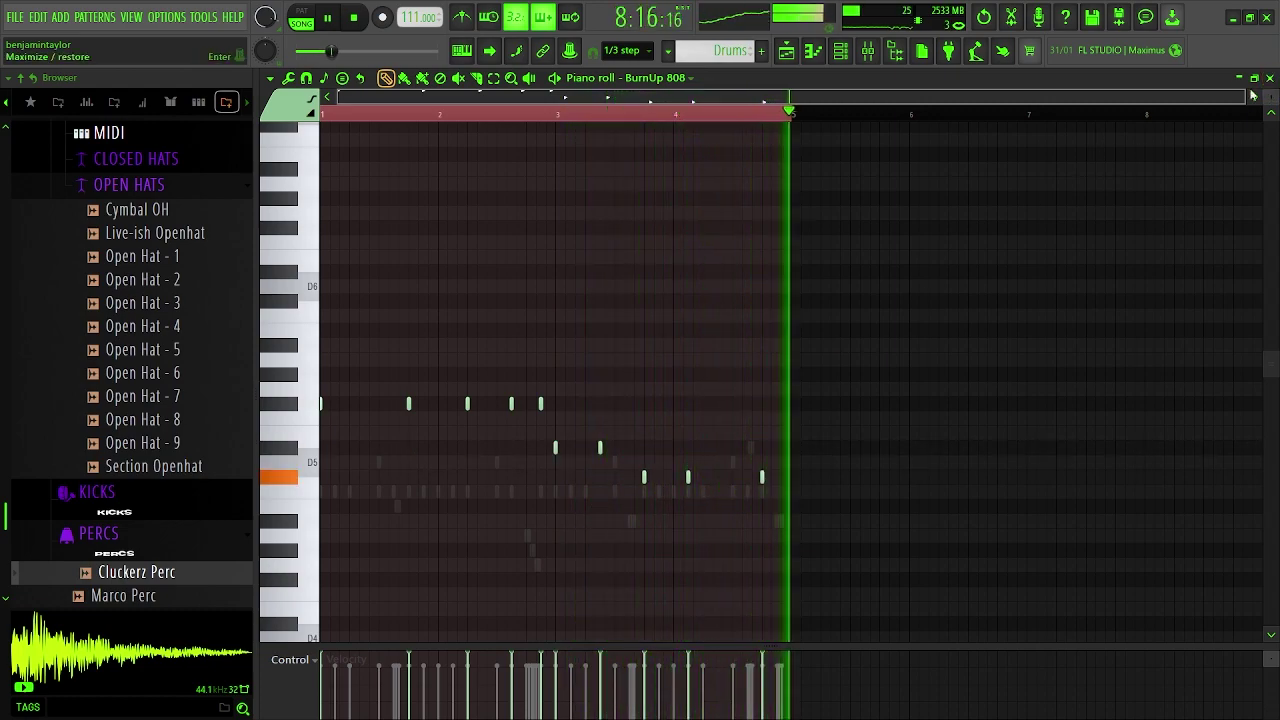
{"action": "key", "text": "space"}
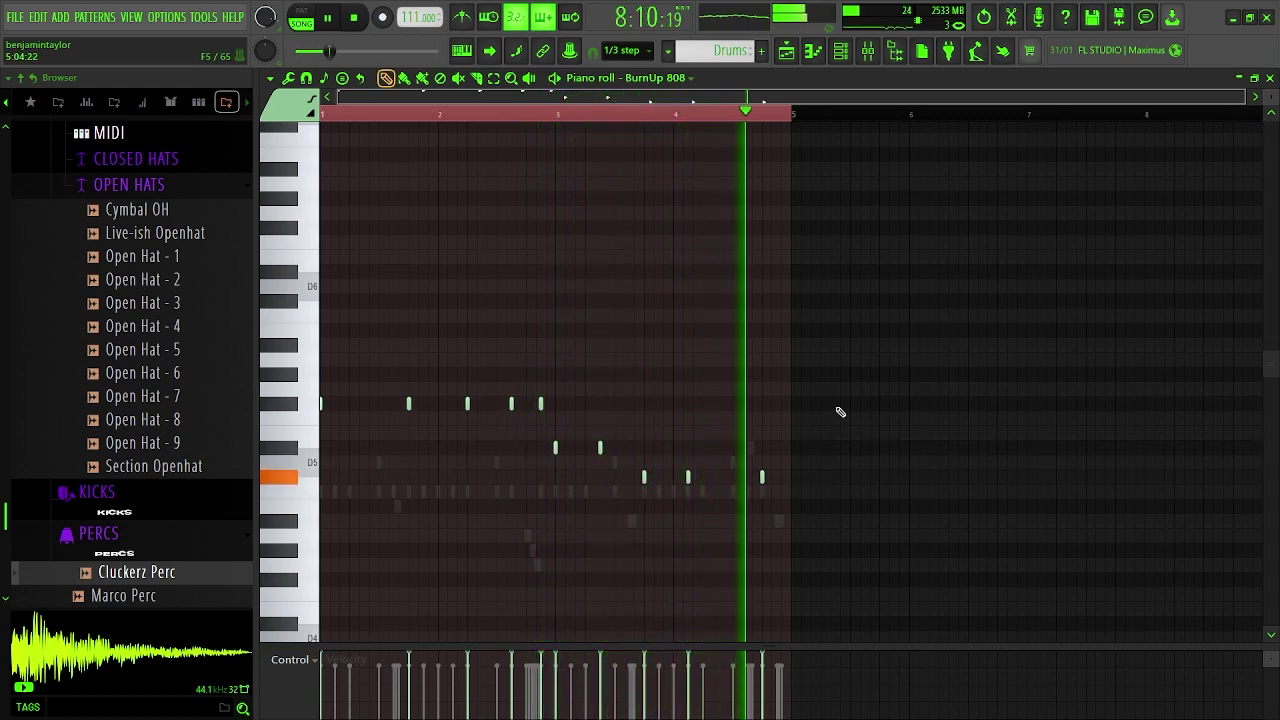
{"action": "left_click", "coordinate": [1270, 80]}
{"action": "key", "text": "space"}
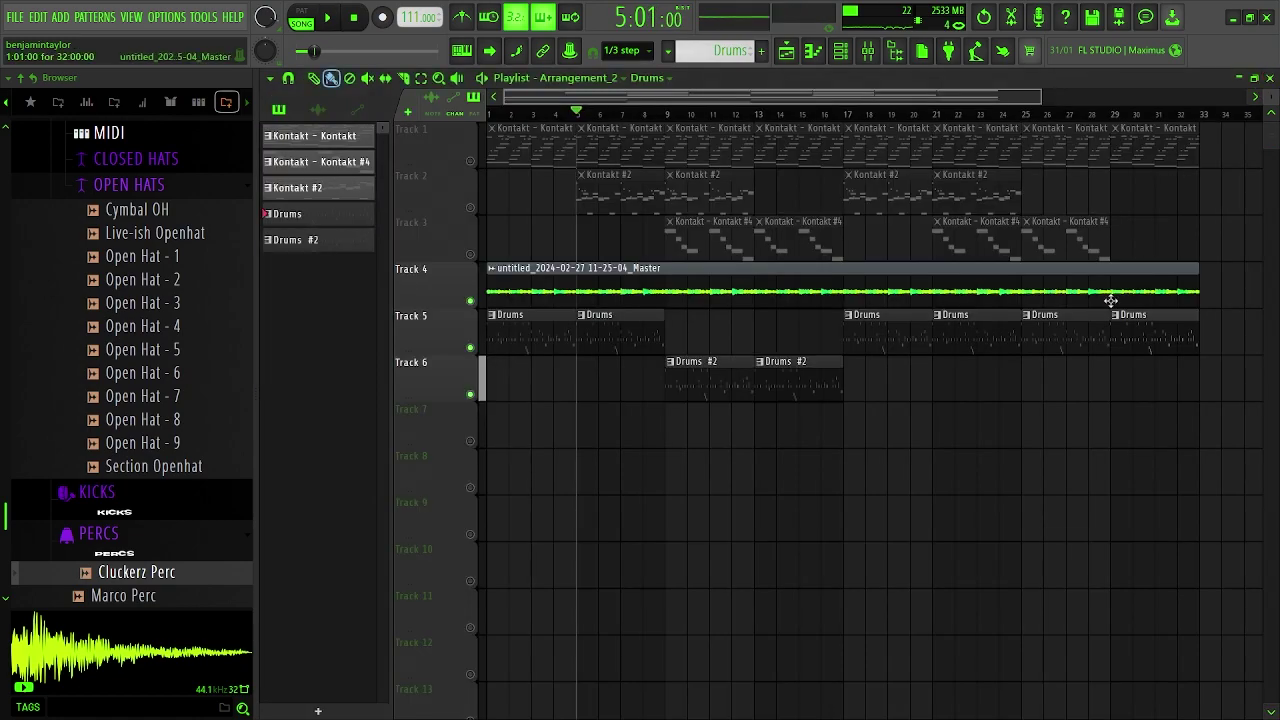
- Delete the two Drums #2 clips at bars 9 and 13 on track 6
{"action": "scroll", "coordinate": [609, 454], "scroll_direction": "up", "scroll_amount": 6}
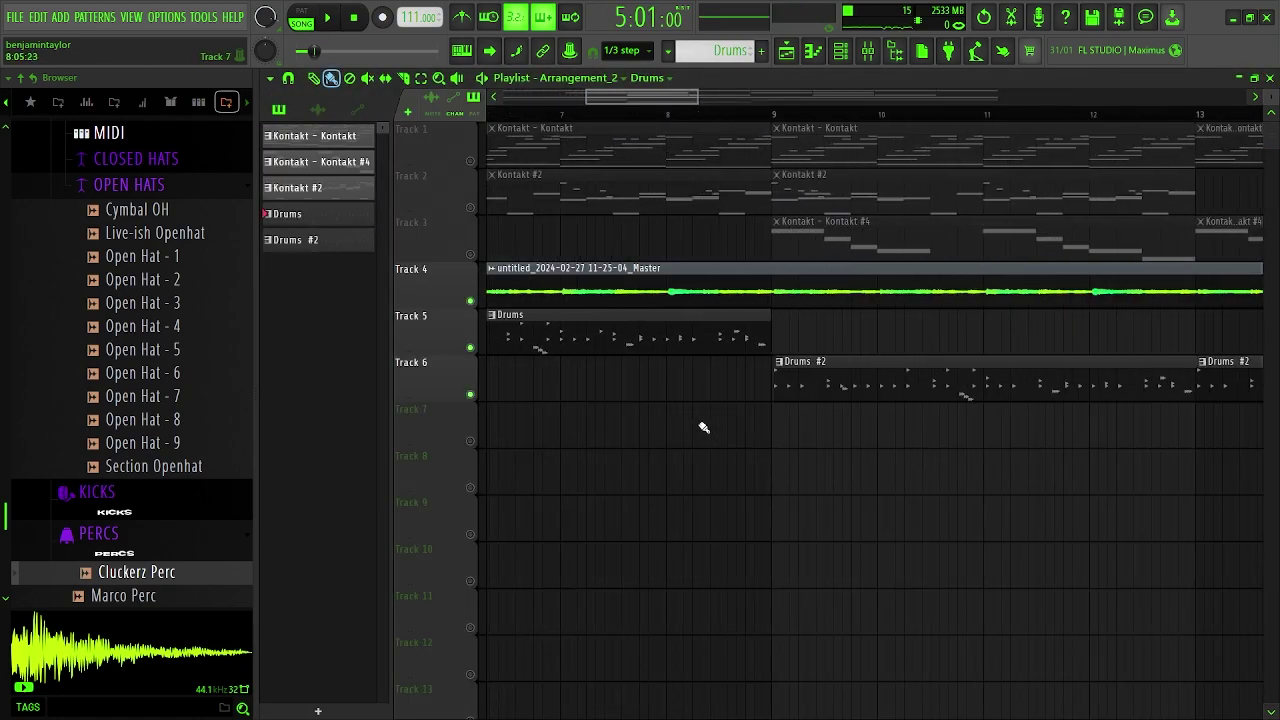
{"action": "scroll", "coordinate": [776, 425], "scroll_direction": "down", "scroll_amount": 4}
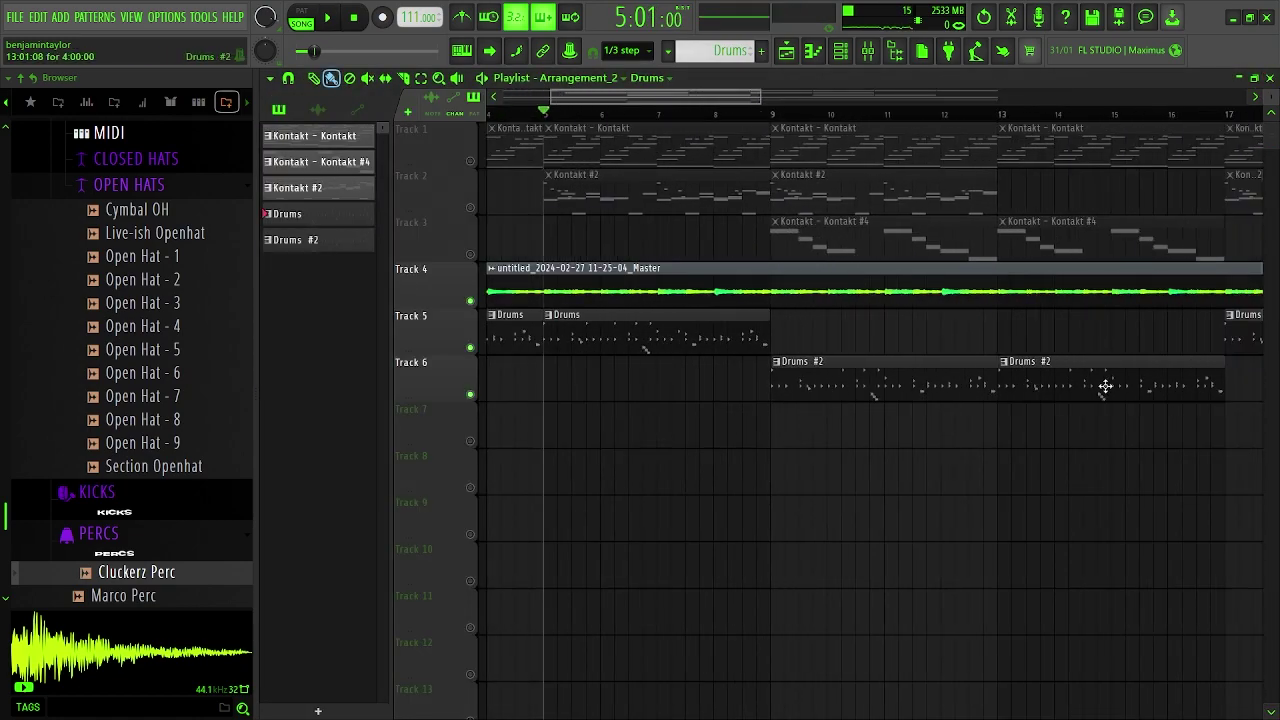
{"action": "right_click", "coordinate": [914, 383]}
{"action": "scroll", "coordinate": [1025, 410], "scroll_direction": "up", "scroll_amount": 6}
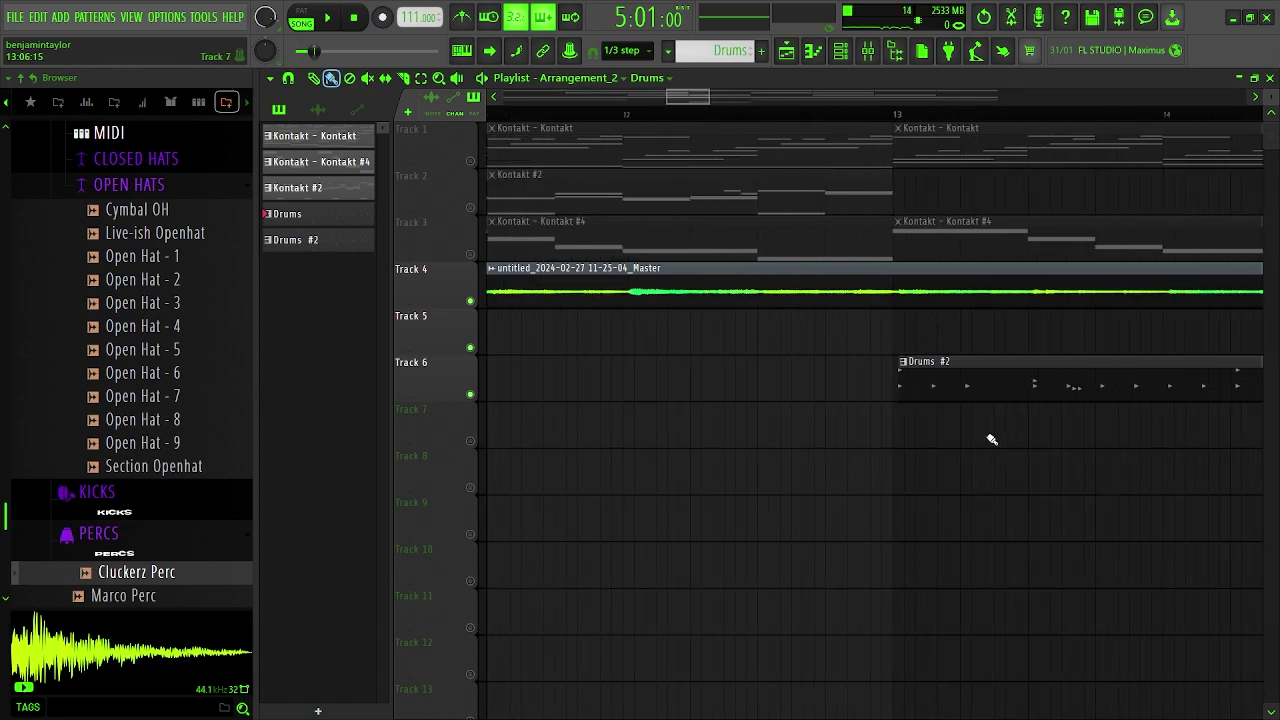
{"action": "right_click", "coordinate": [918, 388]}
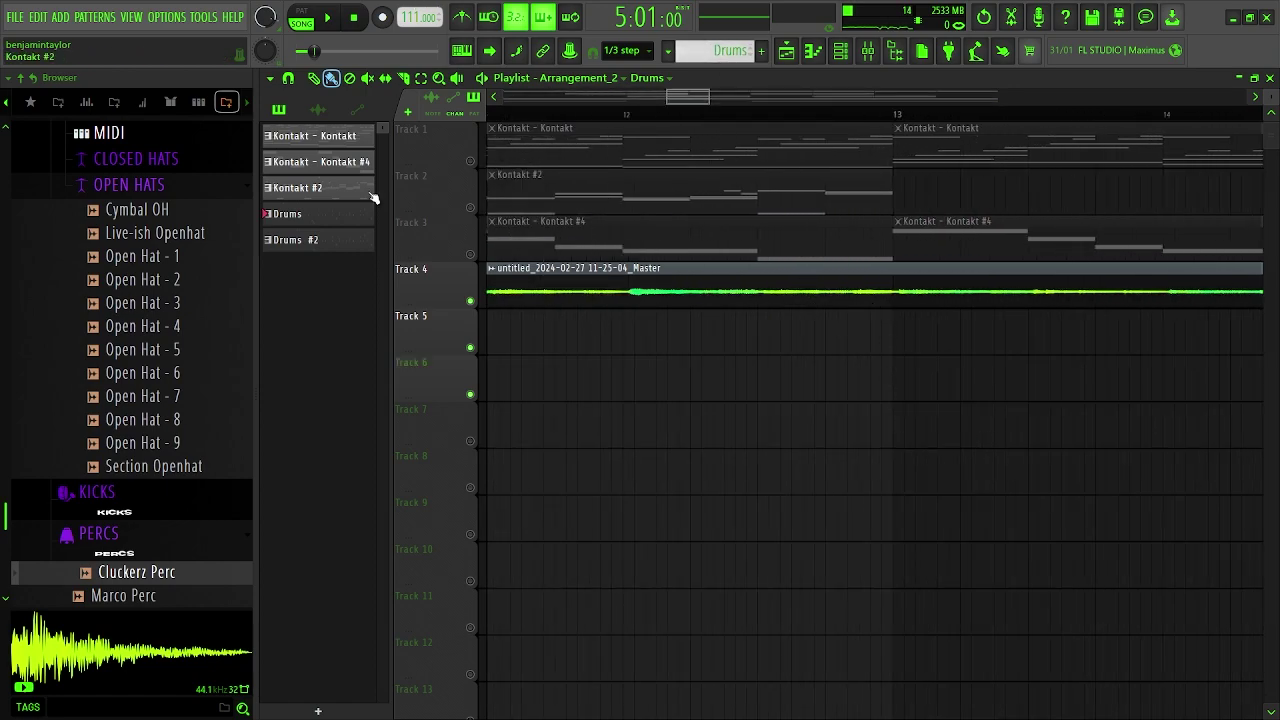
- Set the snap to Line and place Drums #2 clips exactly on bars 9 and 13 of track 6
{"action": "left_click", "coordinate": [648, 51]}
{"action": "left_click", "coordinate": [618, 113]}
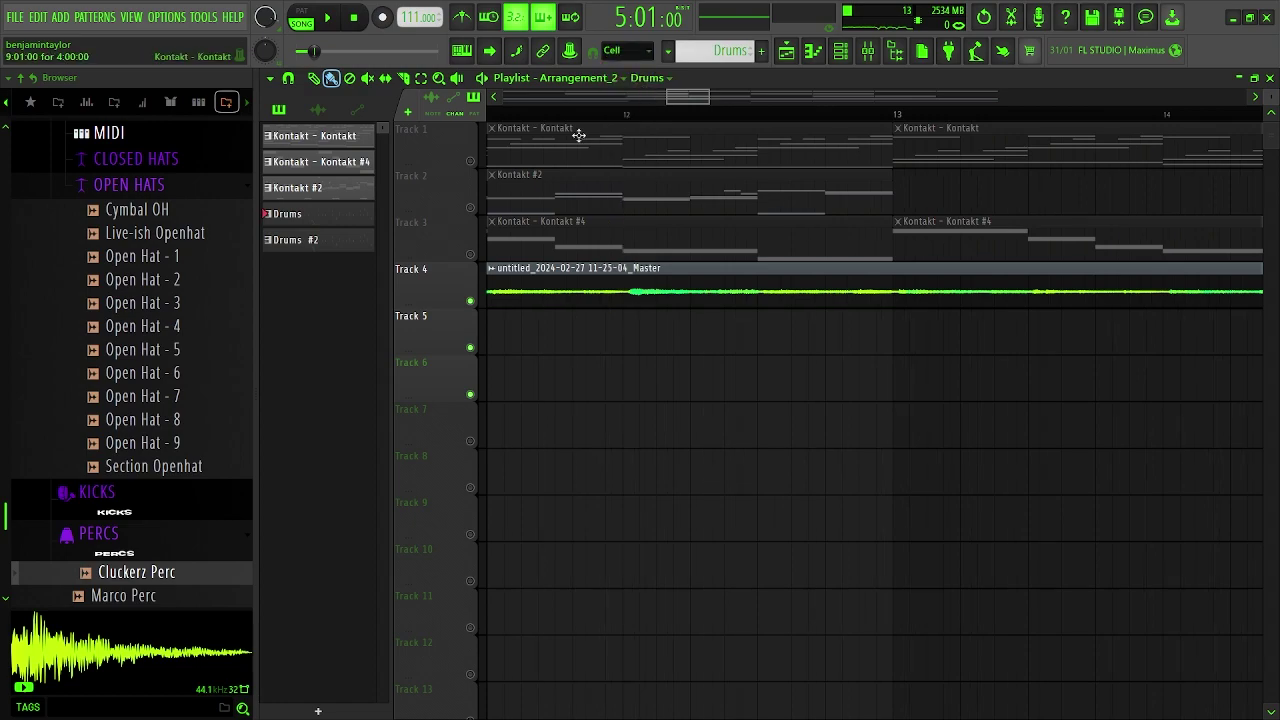
{"action": "left_click", "coordinate": [640, 52]}
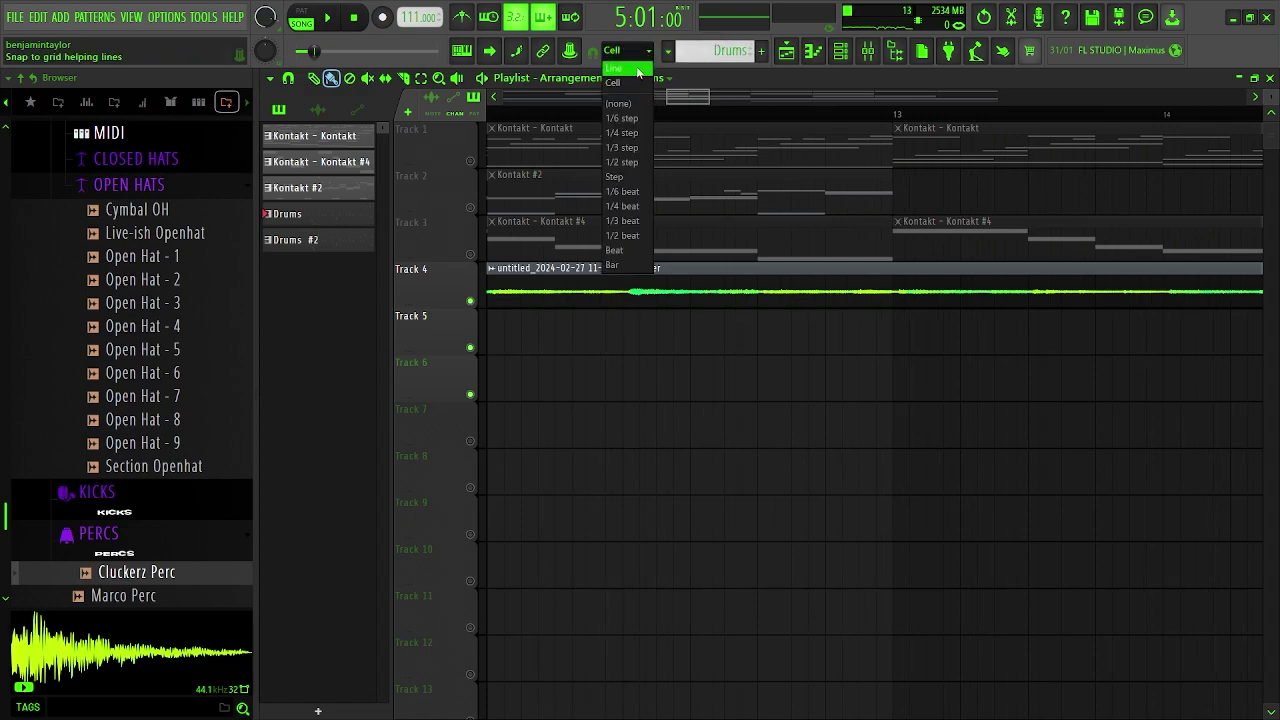
{"action": "left_click", "coordinate": [638, 69]}
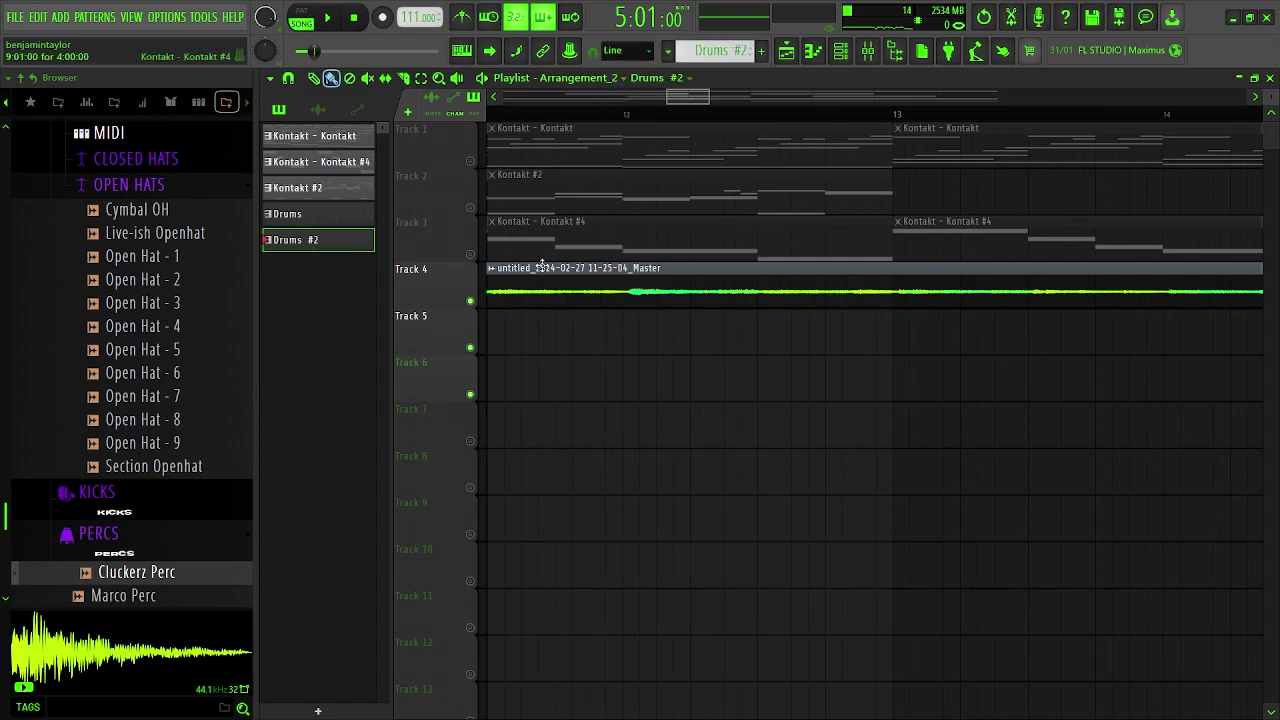
{"action": "left_click", "coordinate": [924, 343]}
{"action": "scroll", "coordinate": [814, 380], "scroll_direction": "down", "scroll_amount": 5}
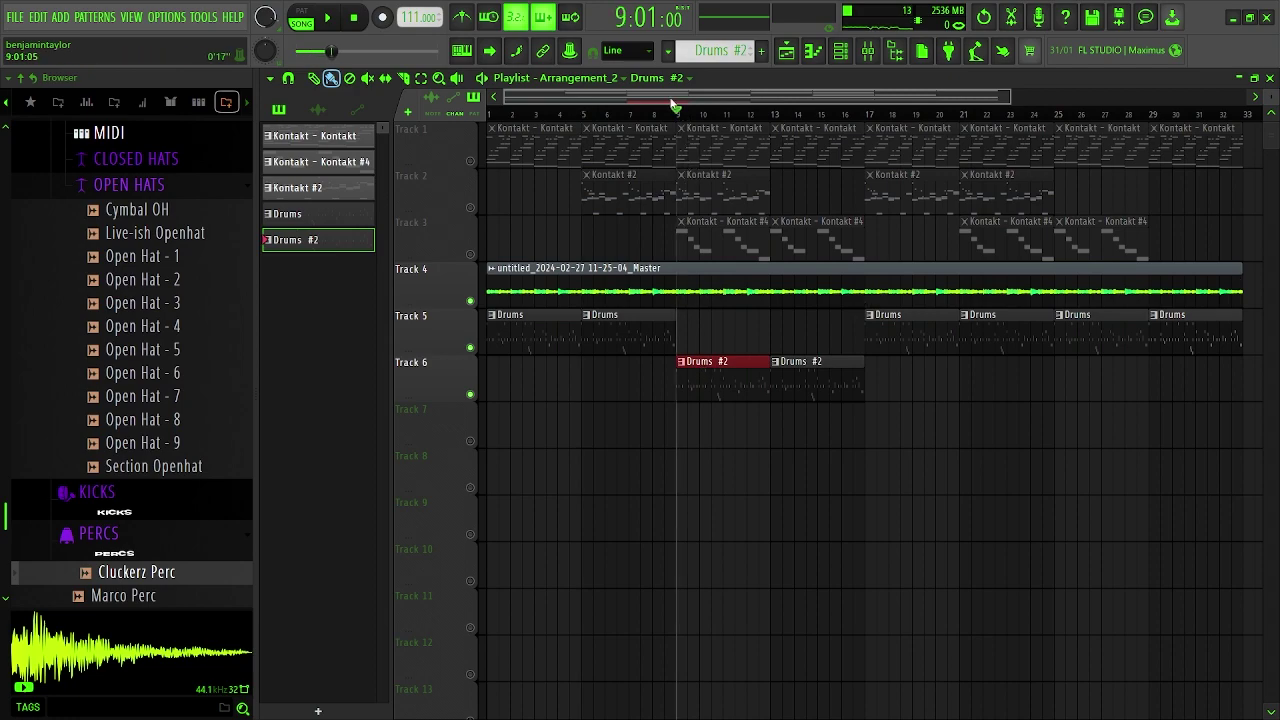
- Open the Drums #2 pattern's Gloxk Hihat notes in the piano roll and play them from bar 9
{"action": "double_click", "coordinate": [738, 374]}
{"action": "scroll", "coordinate": [447, 468], "scroll_direction": "left", "scroll_amount": 3}
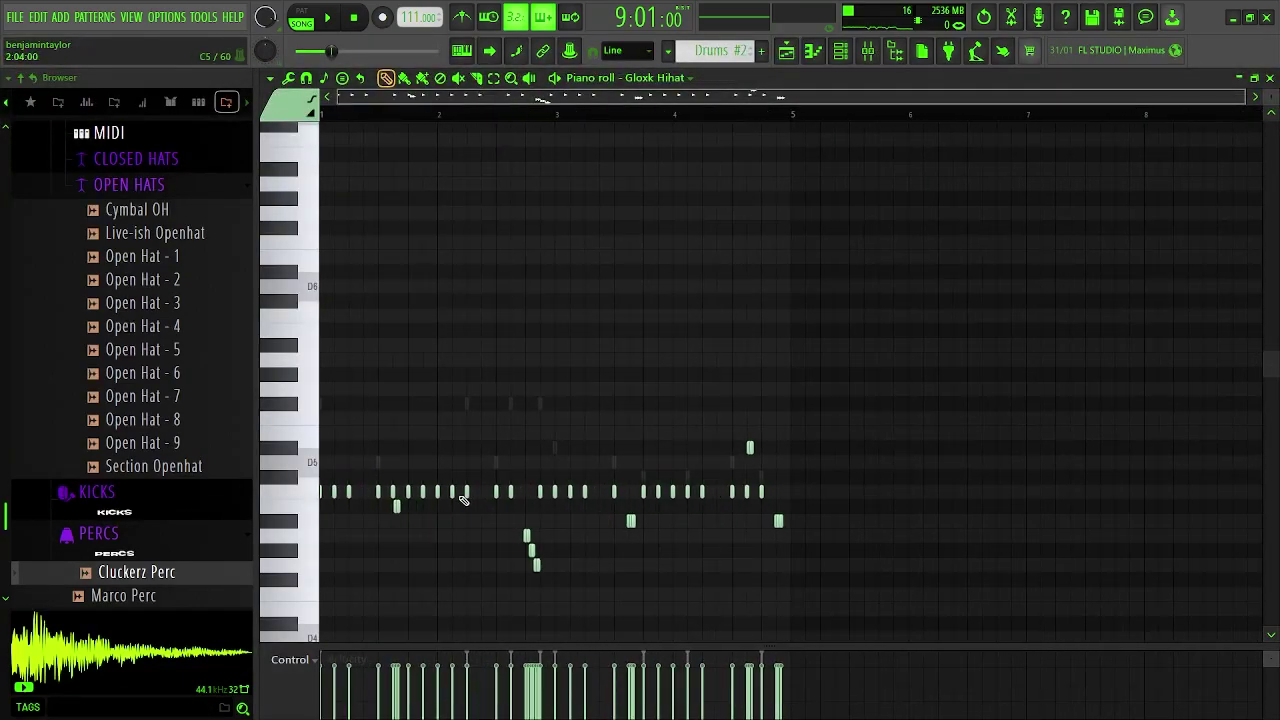
{"action": "key", "text": "space"}
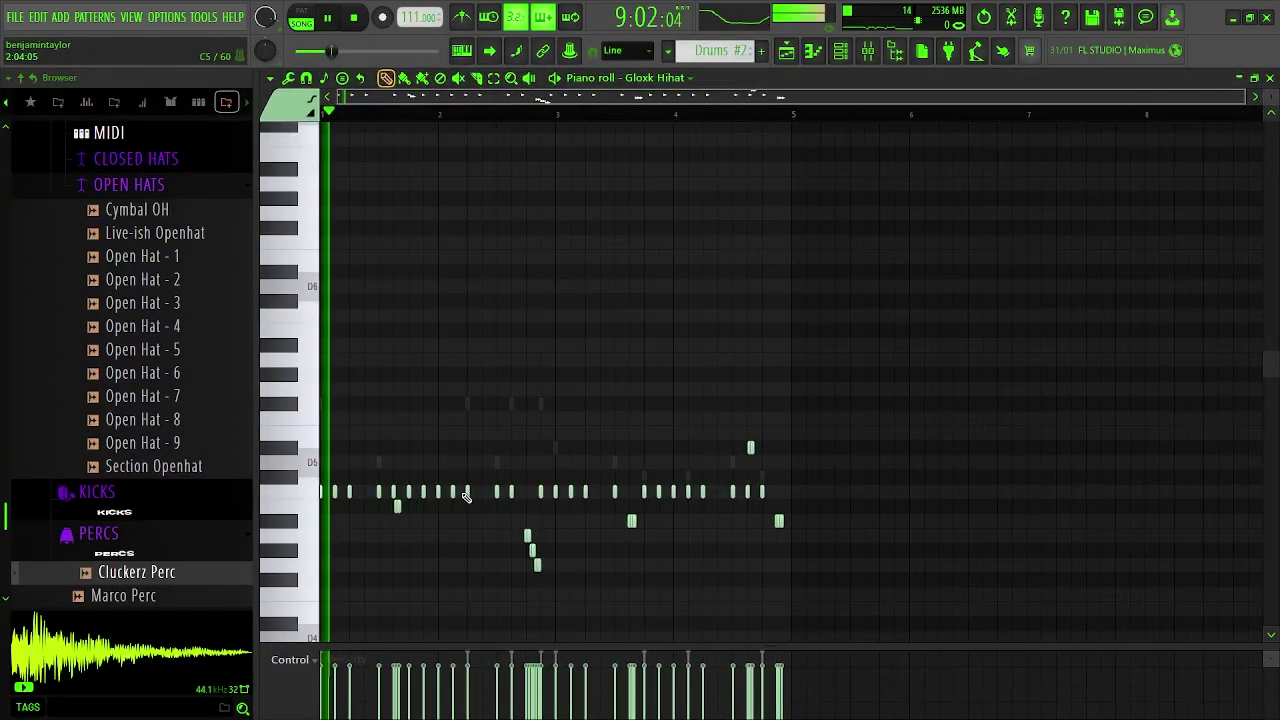
{"action": "key", "text": "space"}
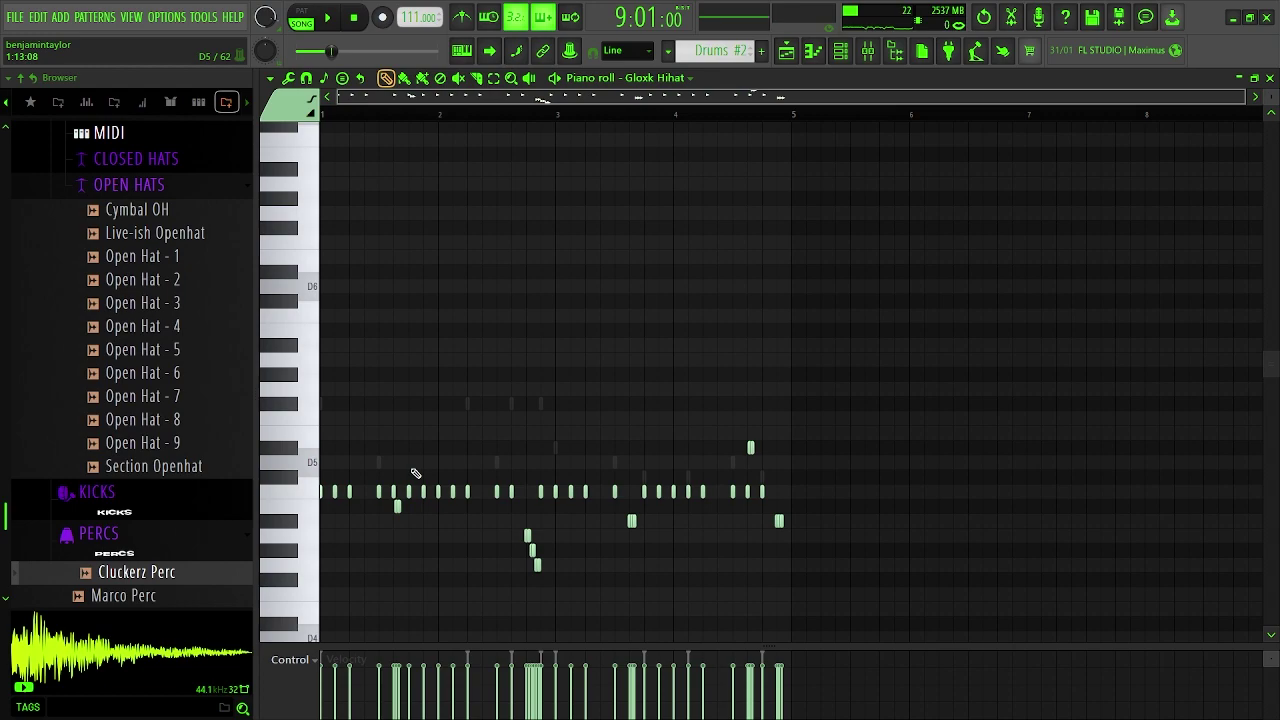
- Set the snap to 1/3 step and paint hi-hat rolls on E5 at the start of bar 1 and on A4 near its end
{"action": "scroll", "coordinate": [323, 511], "scroll_direction": "up", "scroll_amount": 4, "text": "ctrl"}
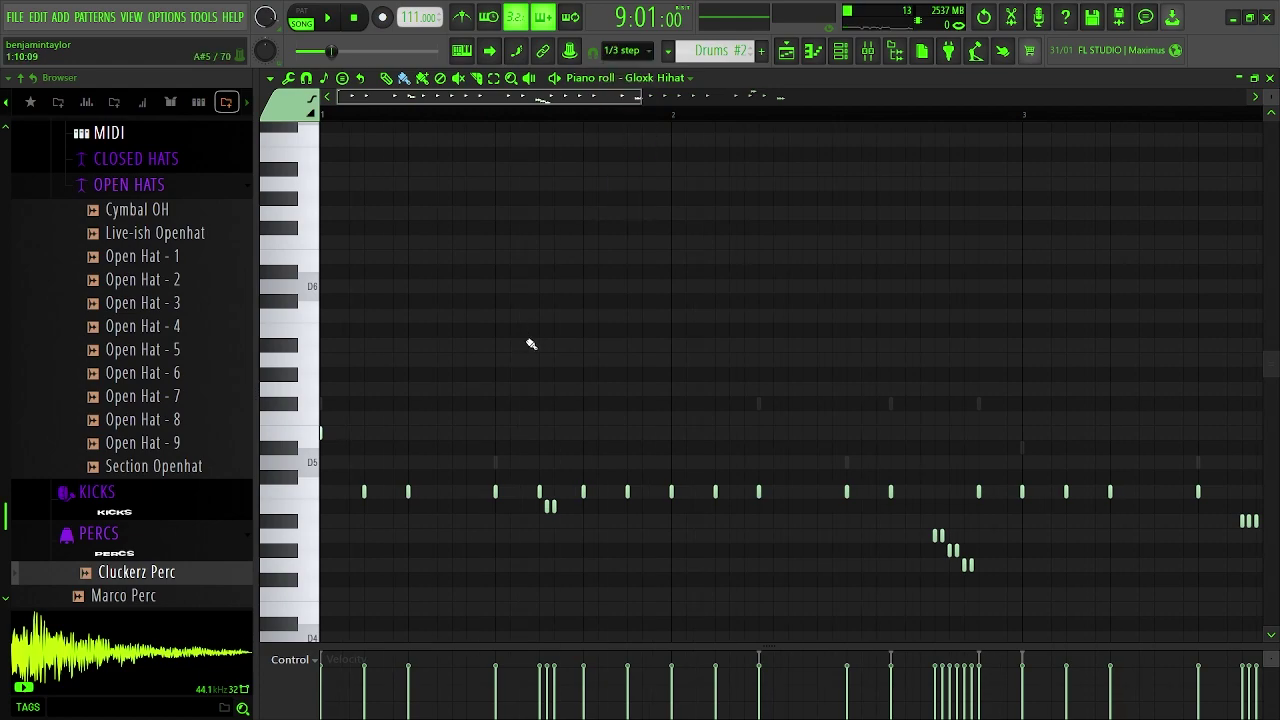
{"action": "key", "text": "space"}
{"action": "key", "text": "space"}
{"action": "left_click_drag", "start_coordinate": [553, 508], "coordinate": [670, 540]}
{"action": "scroll", "coordinate": [660, 538], "scroll_direction": "down", "scroll_amount": 3}
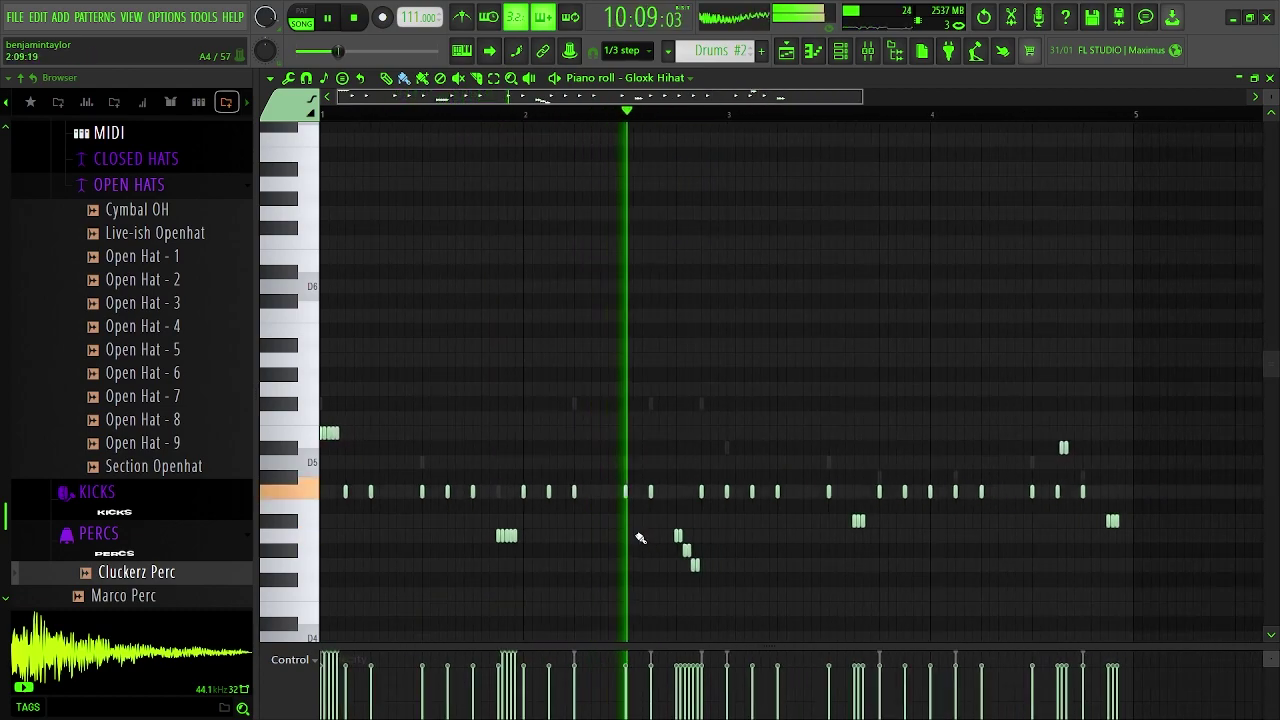
- Replace the A4 hi-hat roll near the end of bar 1 with a roll on D5
{"action": "key", "text": "ctrl+x"}
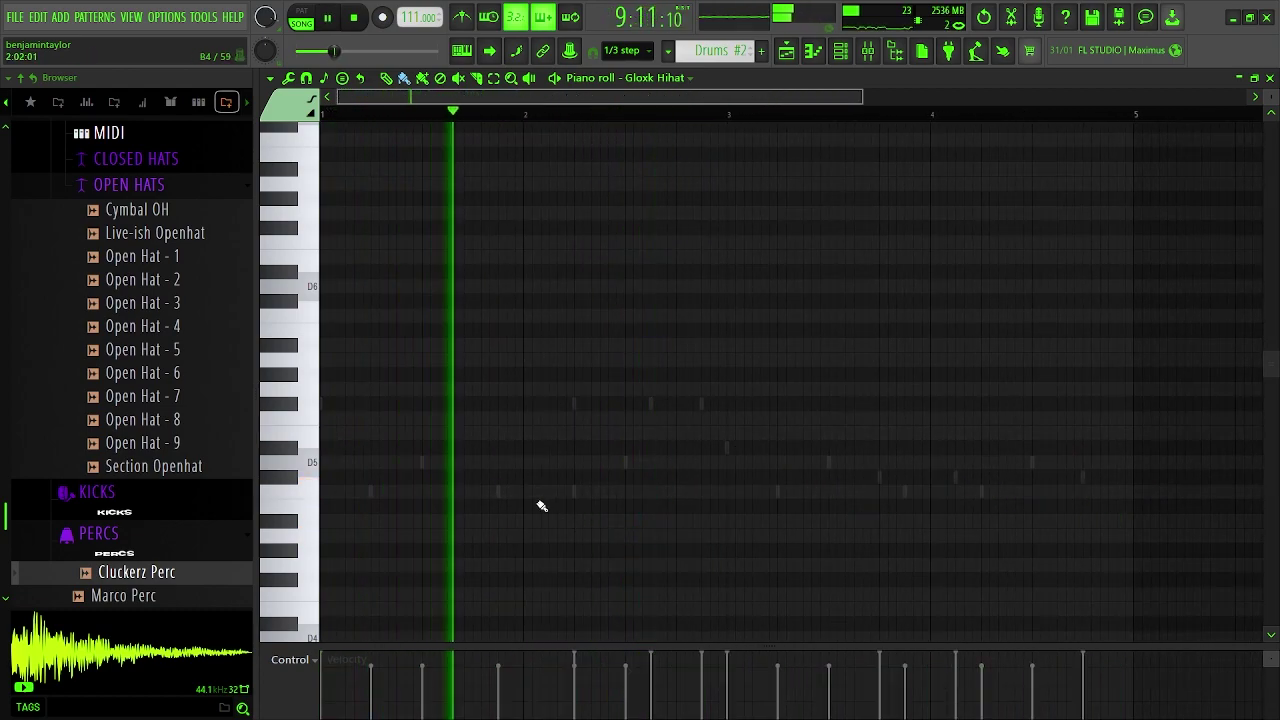
{"action": "key", "text": "ctrl+z"}
{"action": "key", "text": "space"}
{"action": "key", "text": "space"}
{"action": "key", "text": "ctrl+z"}
{"action": "left_click_drag", "start_coordinate": [502, 491], "coordinate": [498, 462]}
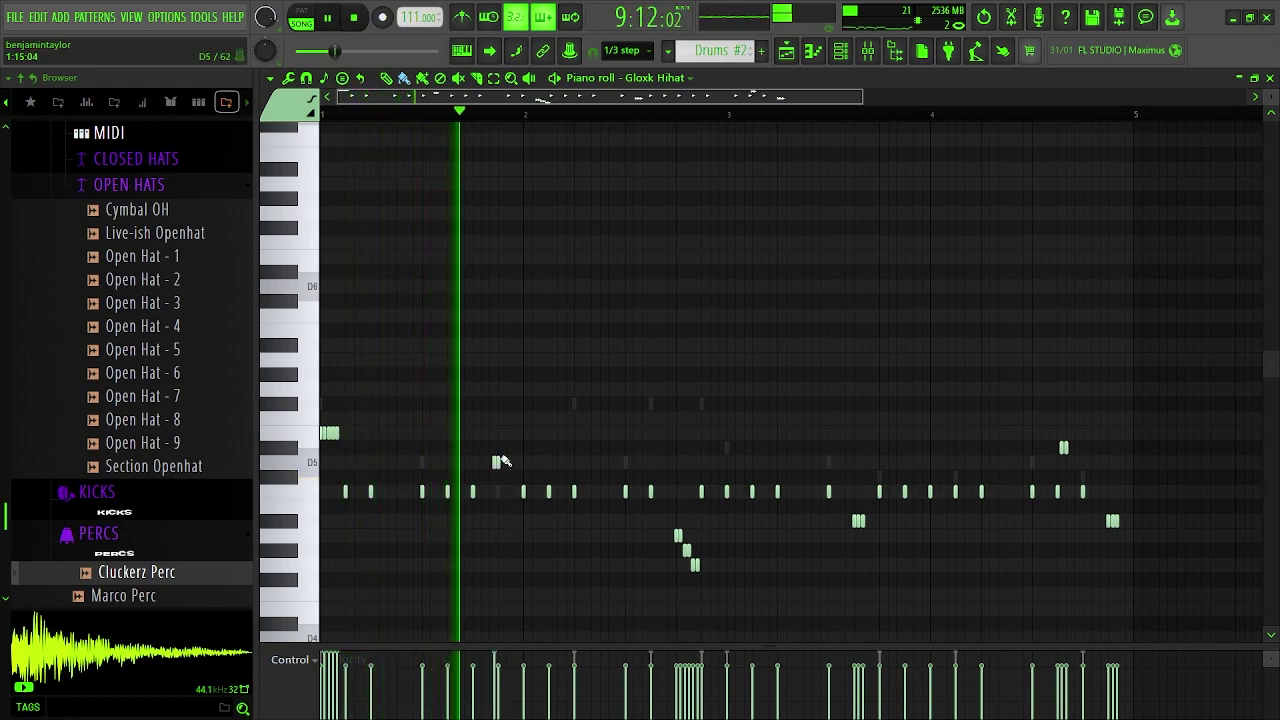
{"action": "key", "text": "ctrl+z"}
{"action": "key", "text": "space"}
{"action": "key", "text": "space"}
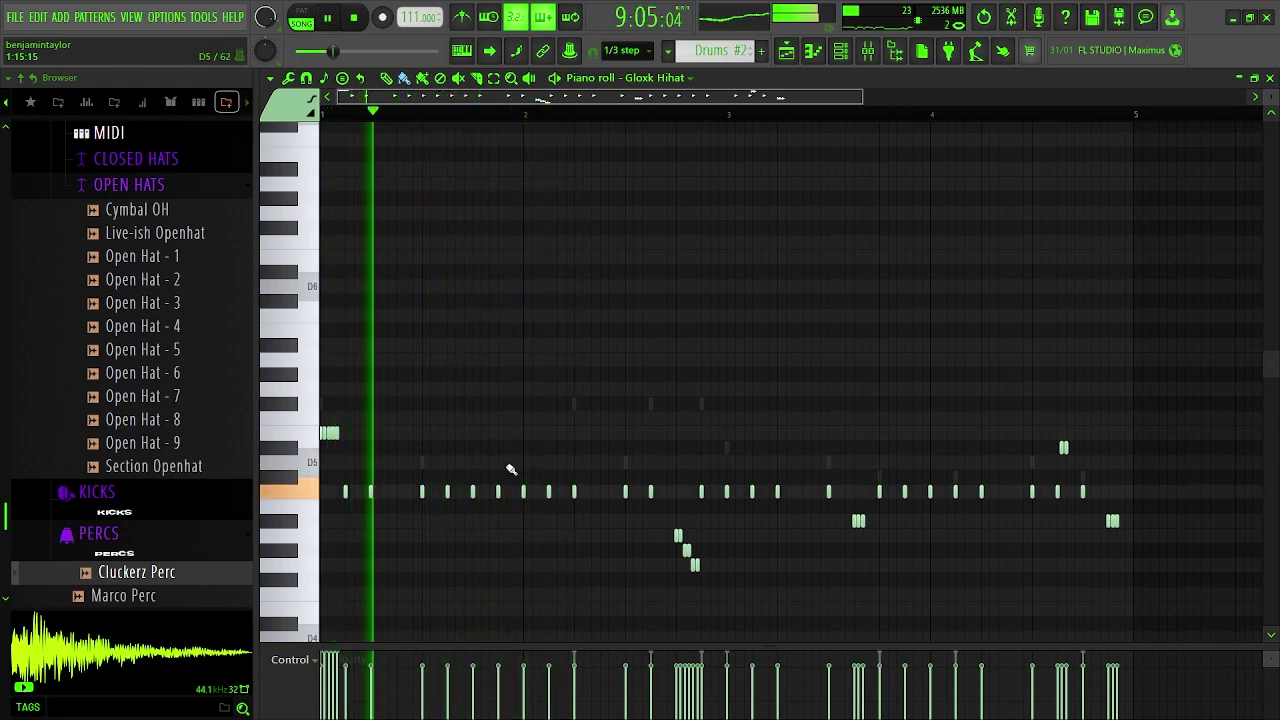
{"action": "left_click_drag", "start_coordinate": [499, 464], "coordinate": [513, 464]}
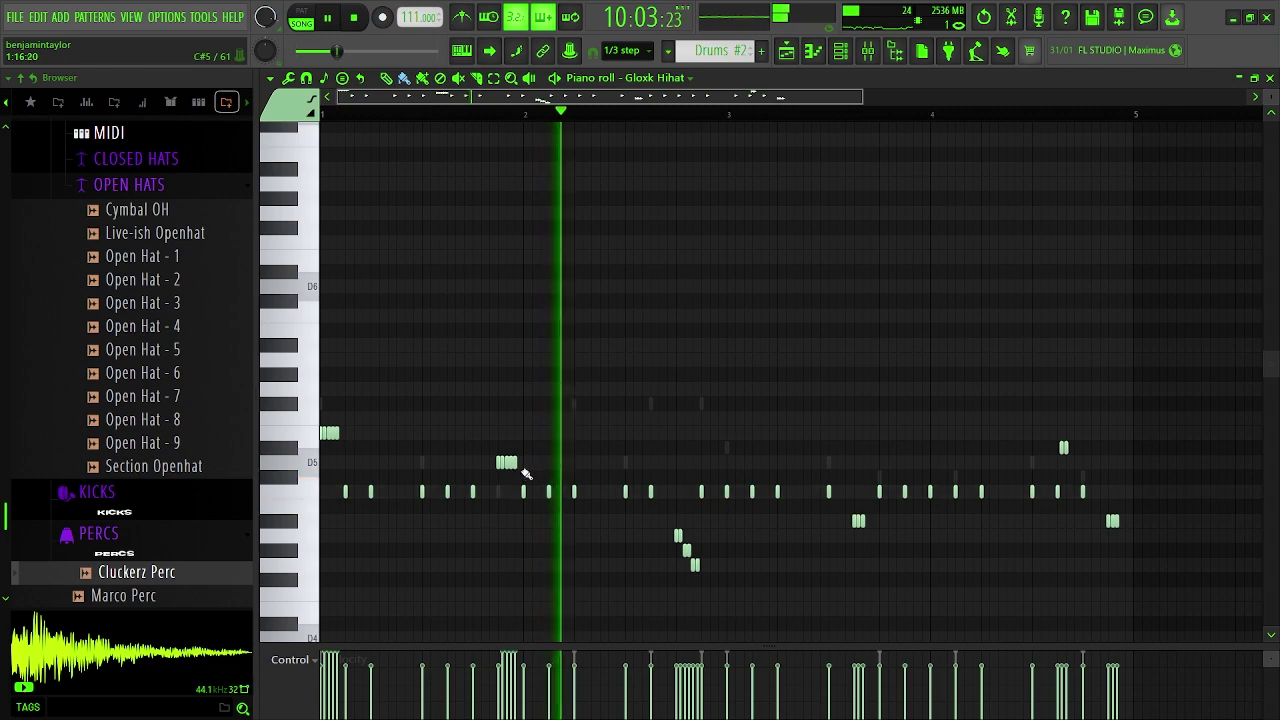
- Extend the hi-hat roll at the end of bar 2 and raise it one octave, and paint an A#4 roll in bar 4
{"action": "left_click", "coordinate": [707, 535]}
{"action": "left_click_drag", "start_coordinate": [710, 531], "coordinate": [707, 586]}
{"action": "key", "text": "space"}
{"action": "key", "text": "space"}
{"action": "key", "text": "ctrl+Up"}
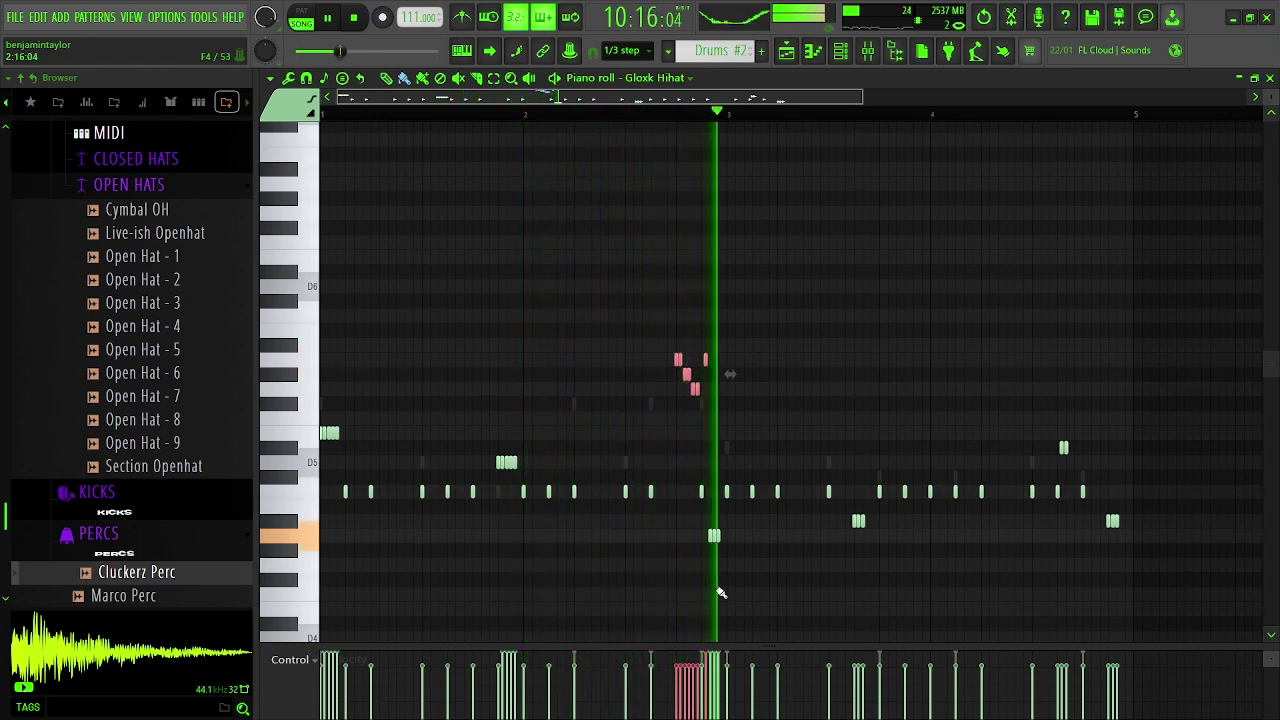
{"action": "left_click", "coordinate": [714, 535]}
{"action": "key", "text": "ctrl+Up"}
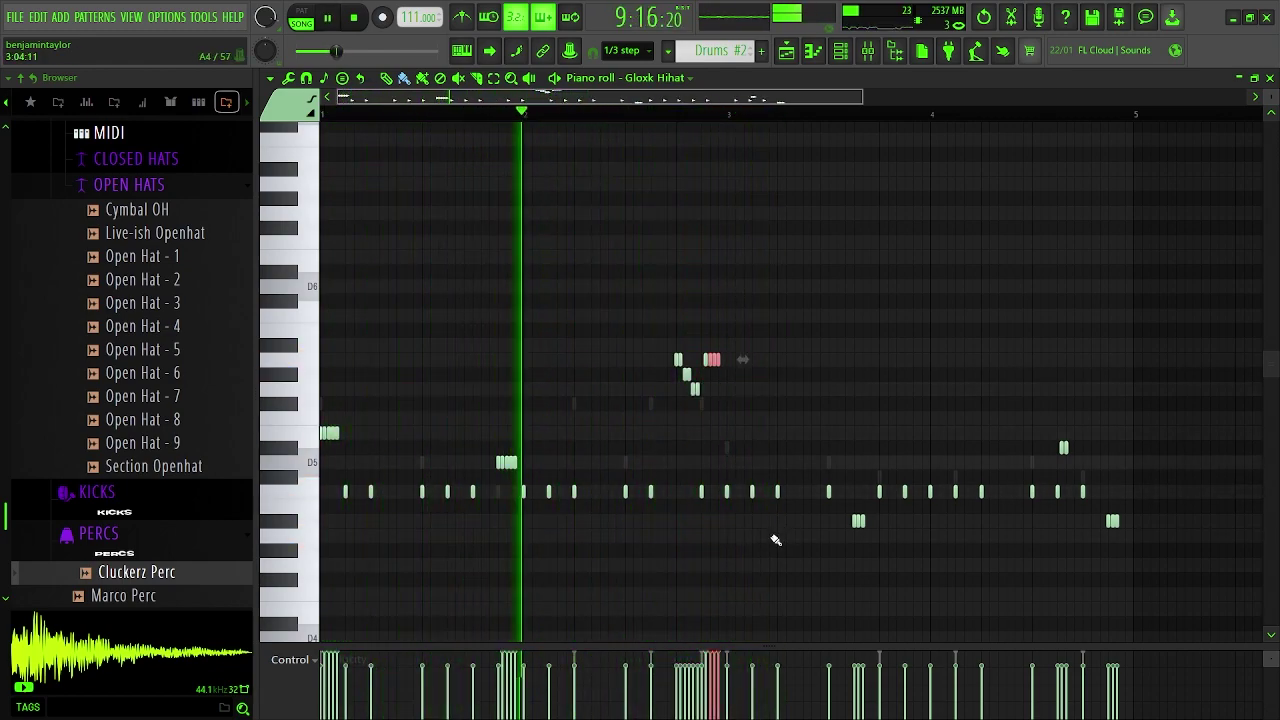
{"action": "left_click", "coordinate": [773, 534], "text": "ctrl"}
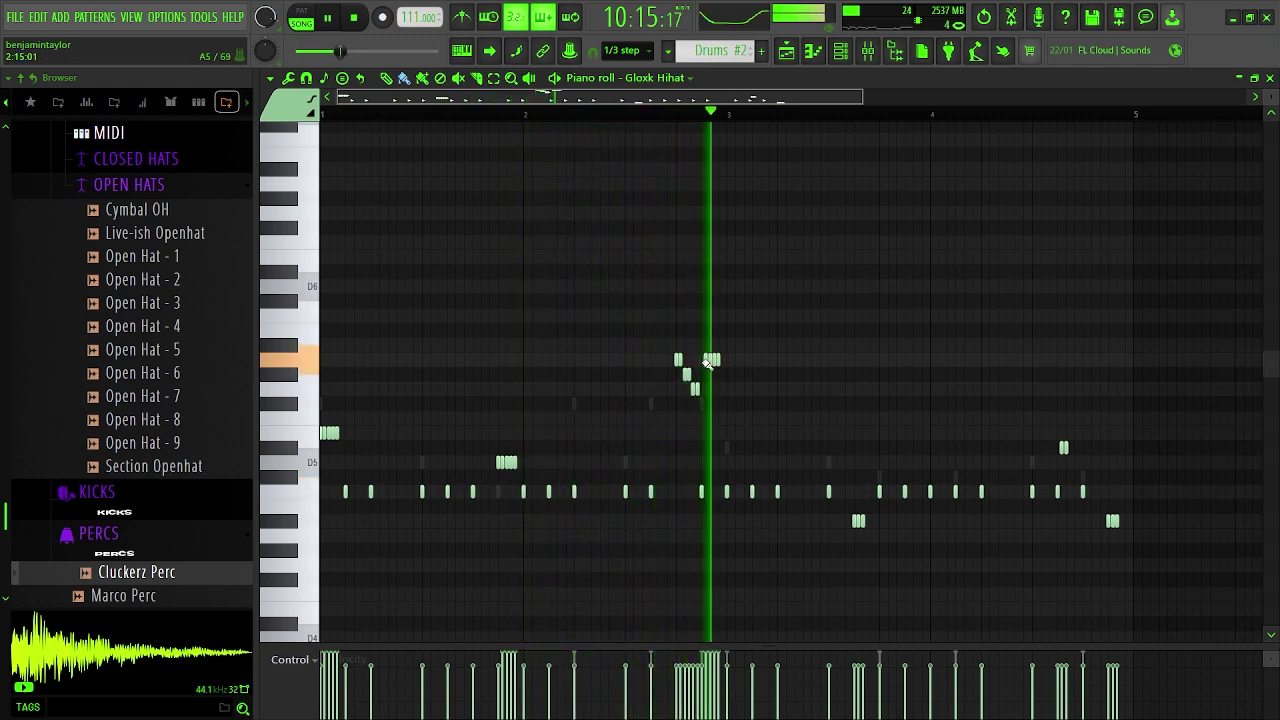
{"action": "left_click", "coordinate": [990, 521]}
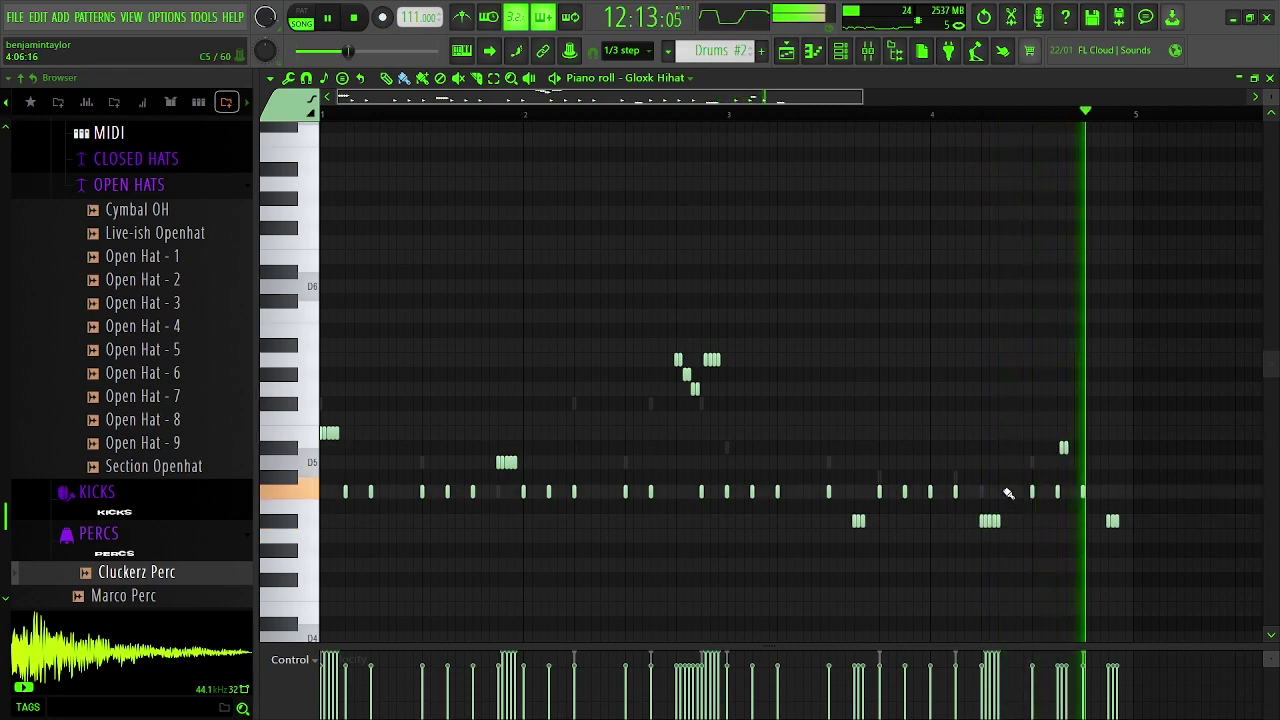
- Set the snap to 1/3 beat and paint descending hi-hat runs across bars 1, 3 and 4
{"action": "left_click", "coordinate": [306, 78]}
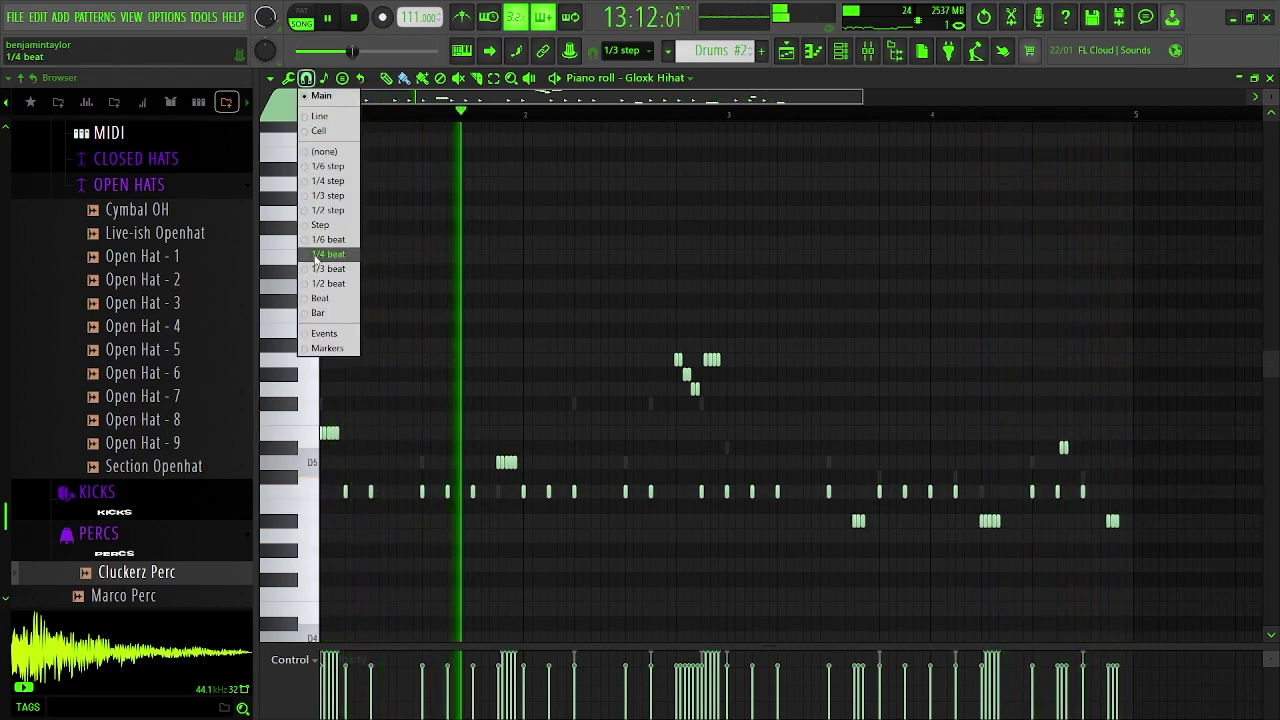
{"action": "left_click", "coordinate": [642, 51]}
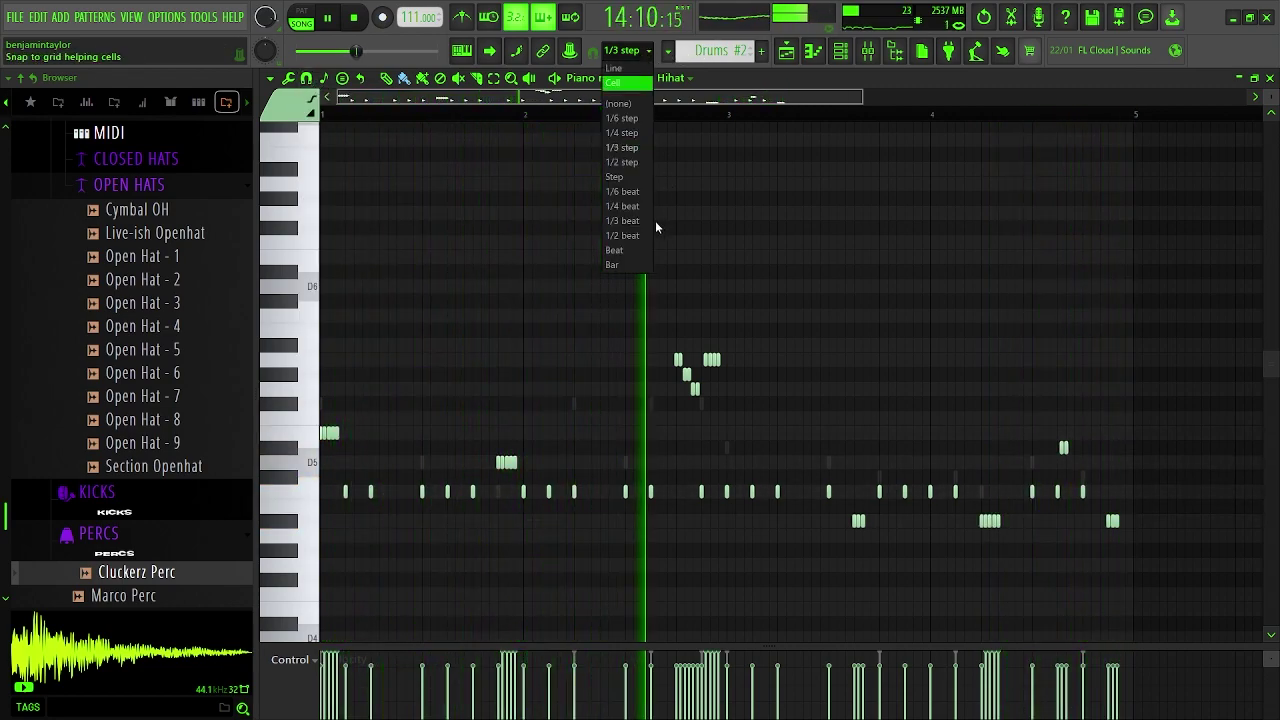
{"action": "left_click", "coordinate": [643, 221]}
{"action": "key", "text": "space"}
{"action": "key", "text": "space"}
{"action": "key", "text": "space"}
{"action": "key", "text": "space"}
{"action": "left_click_drag", "start_coordinate": [424, 403], "coordinate": [506, 523]}
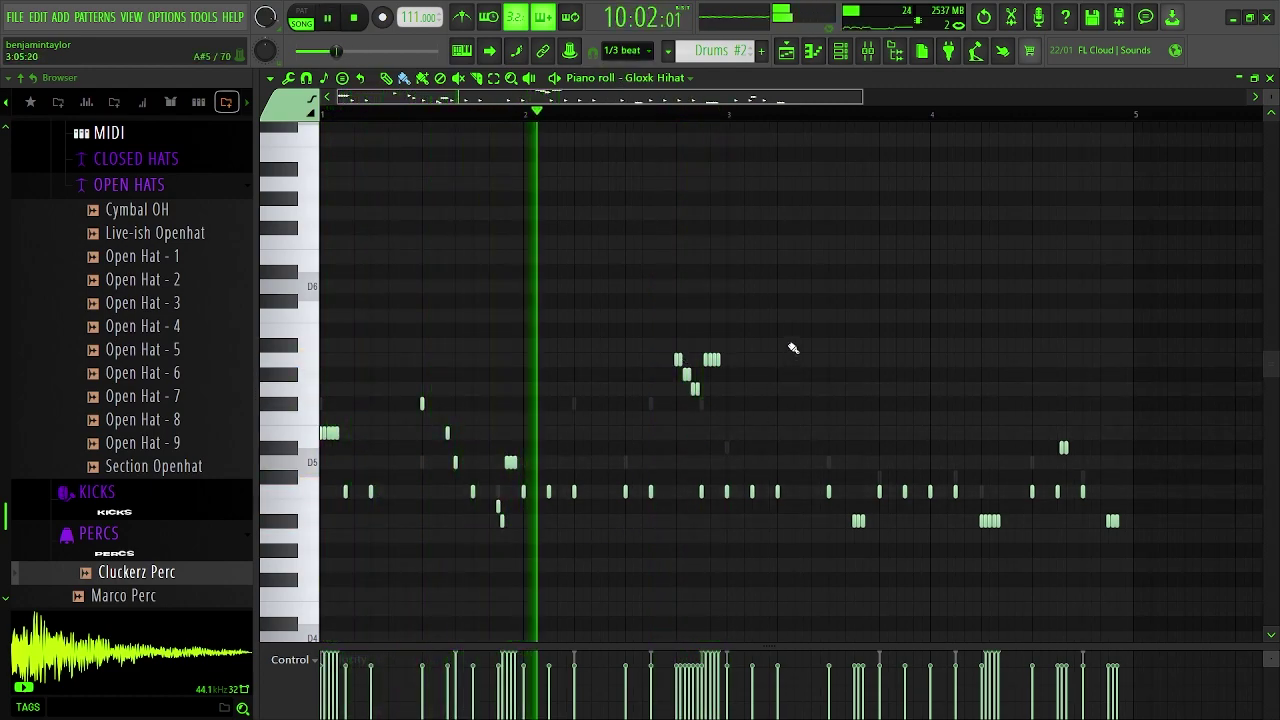
{"action": "left_click_drag", "start_coordinate": [754, 370], "coordinate": [860, 568]}
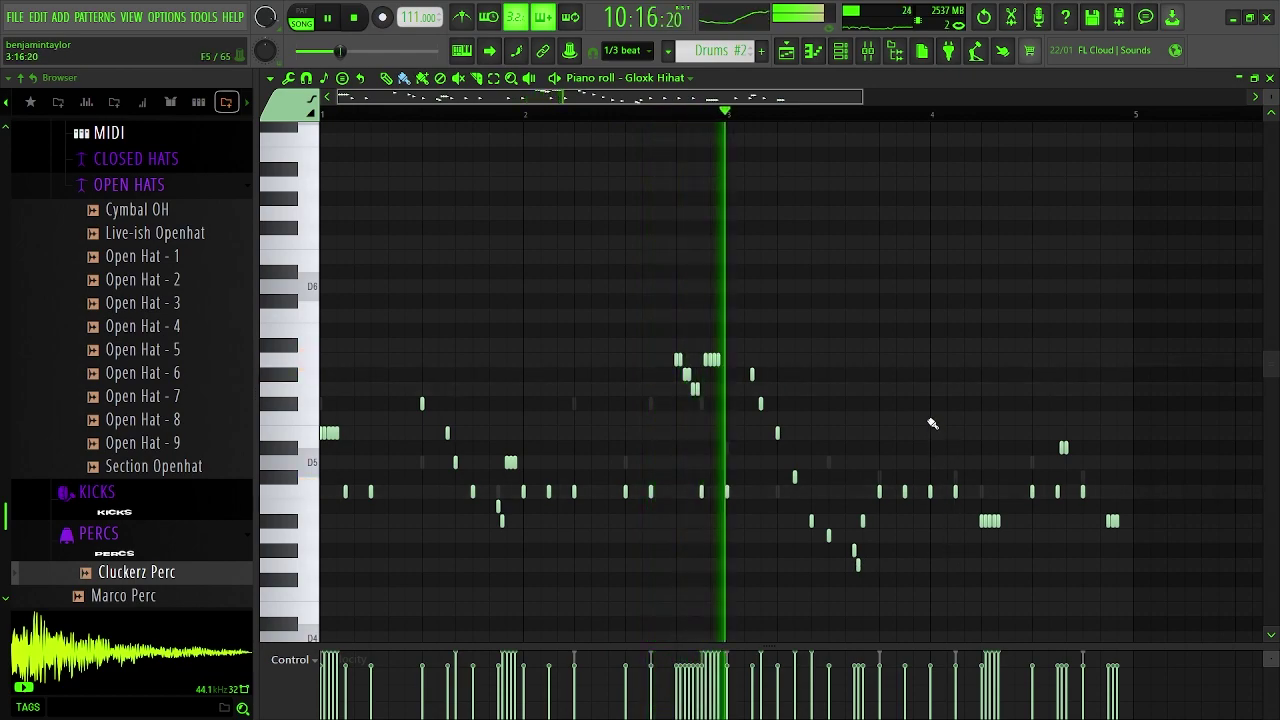
{"action": "left_click_drag", "start_coordinate": [881, 386], "coordinate": [997, 641]}
{"action": "left_click_drag", "start_coordinate": [1017, 459], "coordinate": [1102, 603]}
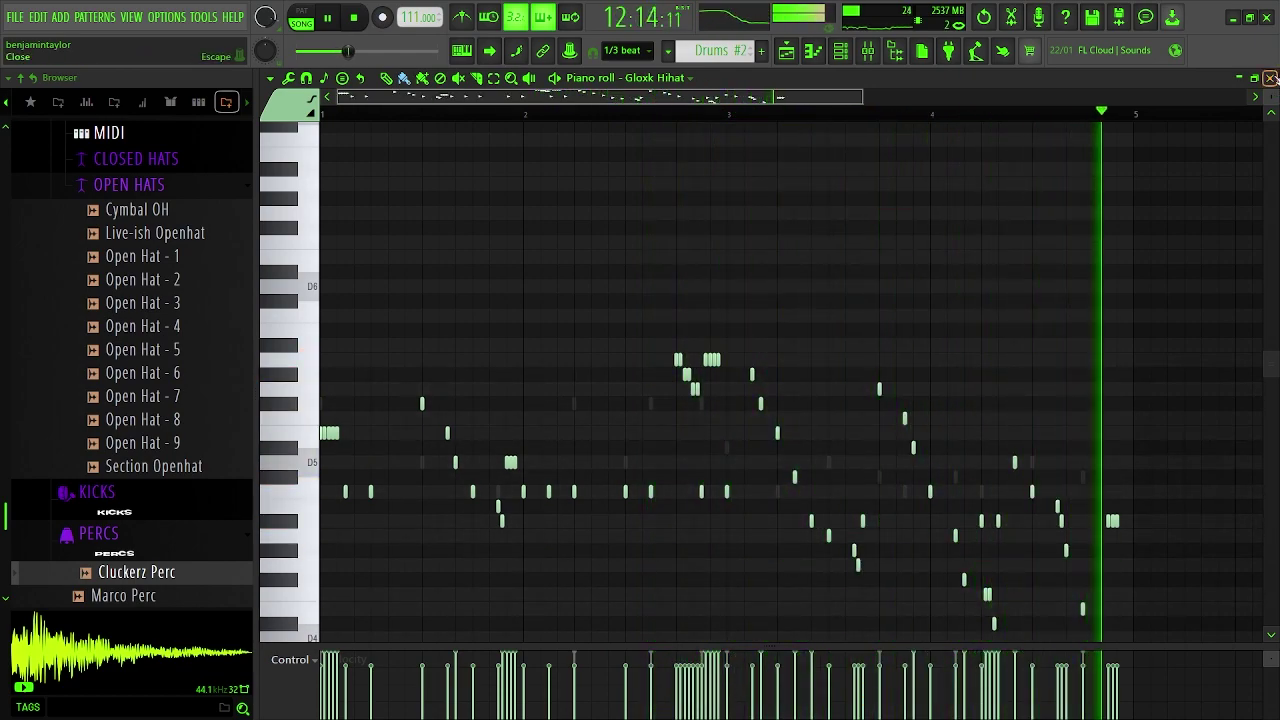
- Replace the Drums clips at bars 25 and 29 with copies of the two Drums #2 clips on track 6
{"action": "key", "text": "F5"}
{"action": "scroll", "coordinate": [825, 468], "scroll_direction": "down", "scroll_amount": 2}
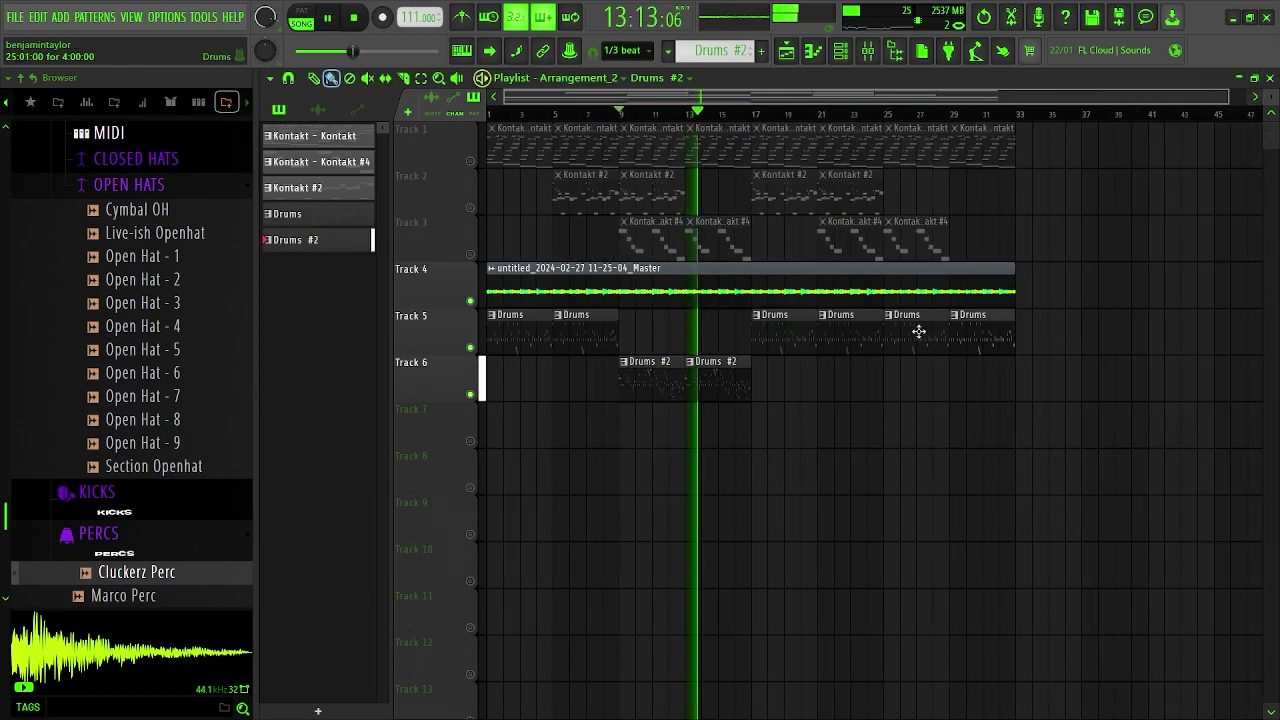
{"action": "right_click", "coordinate": [918, 331]}
{"action": "right_click", "coordinate": [972, 334]}
{"action": "left_click_drag", "start_coordinate": [755, 380], "coordinate": [926, 413]}
{"action": "scroll", "coordinate": [851, 443], "scroll_direction": "up", "scroll_amount": 4}
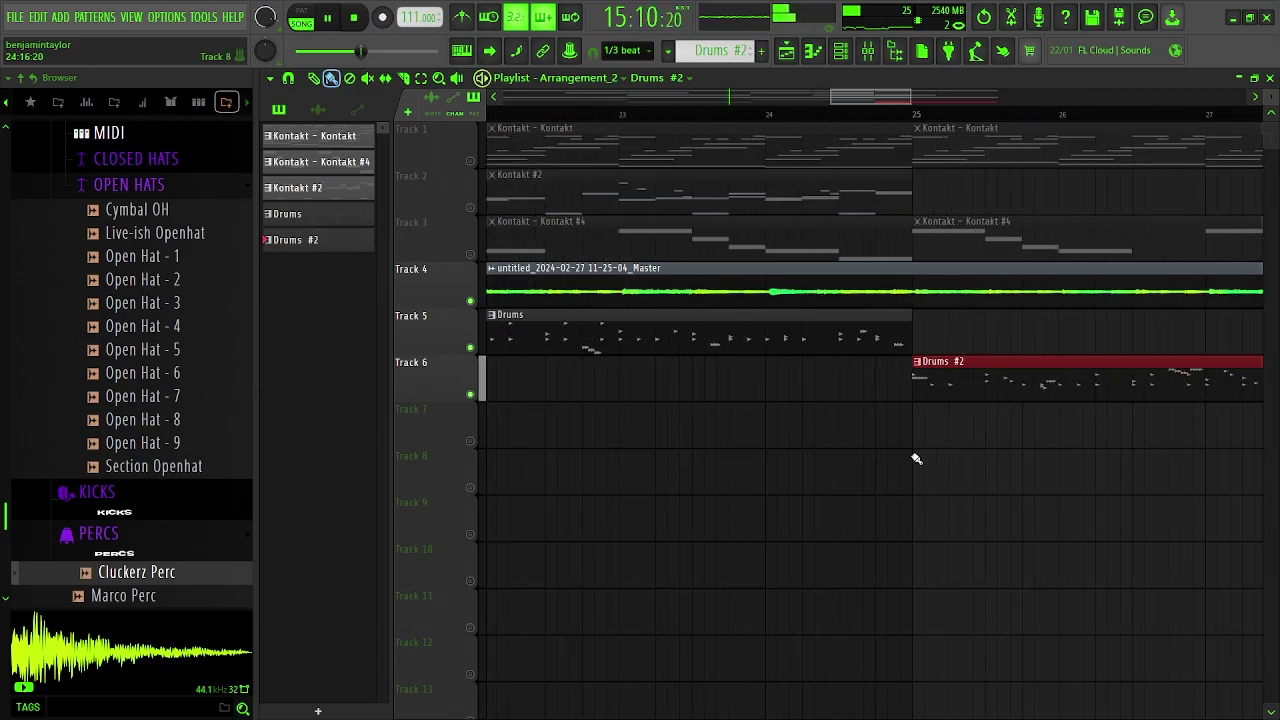
{"action": "scroll", "coordinate": [853, 481], "scroll_direction": "down", "scroll_amount": 4}
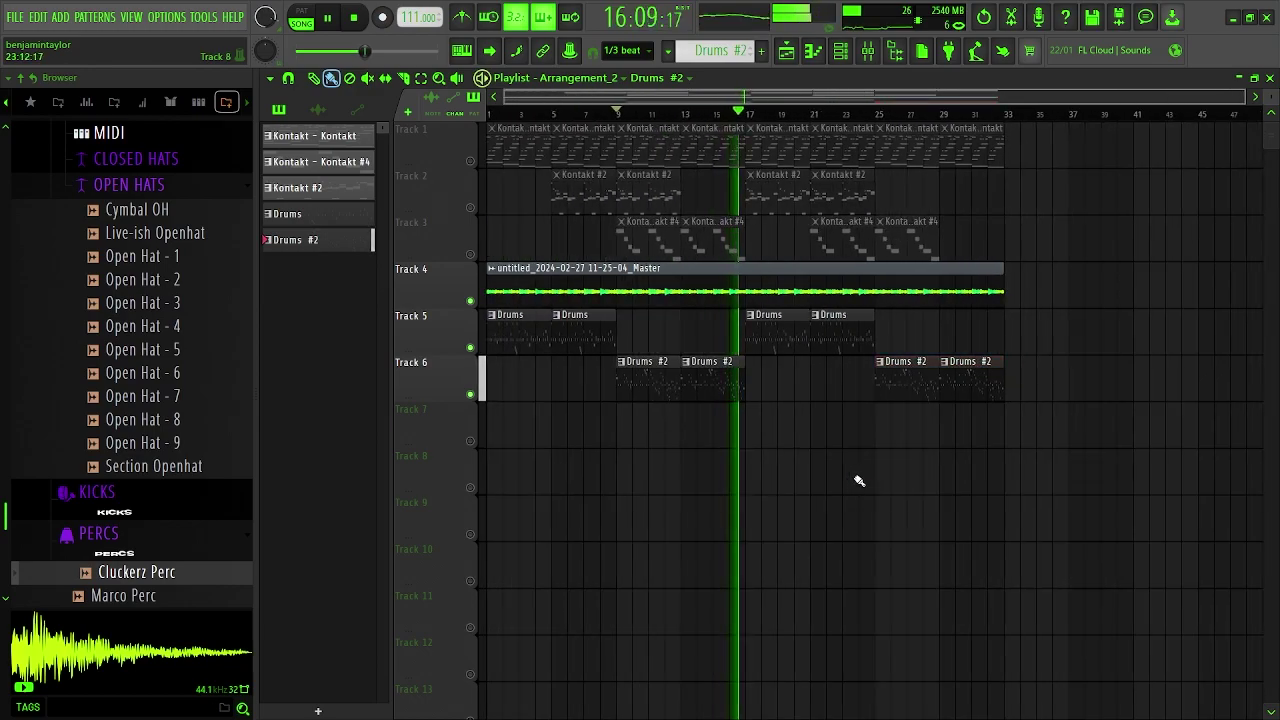
- Delete the Drums clips at bars 1 and 5 on track 5 and play the arrangement from the start
{"action": "right_click", "coordinate": [570, 338]}
{"action": "right_click", "coordinate": [520, 338]}
{"action": "key", "text": "space"}
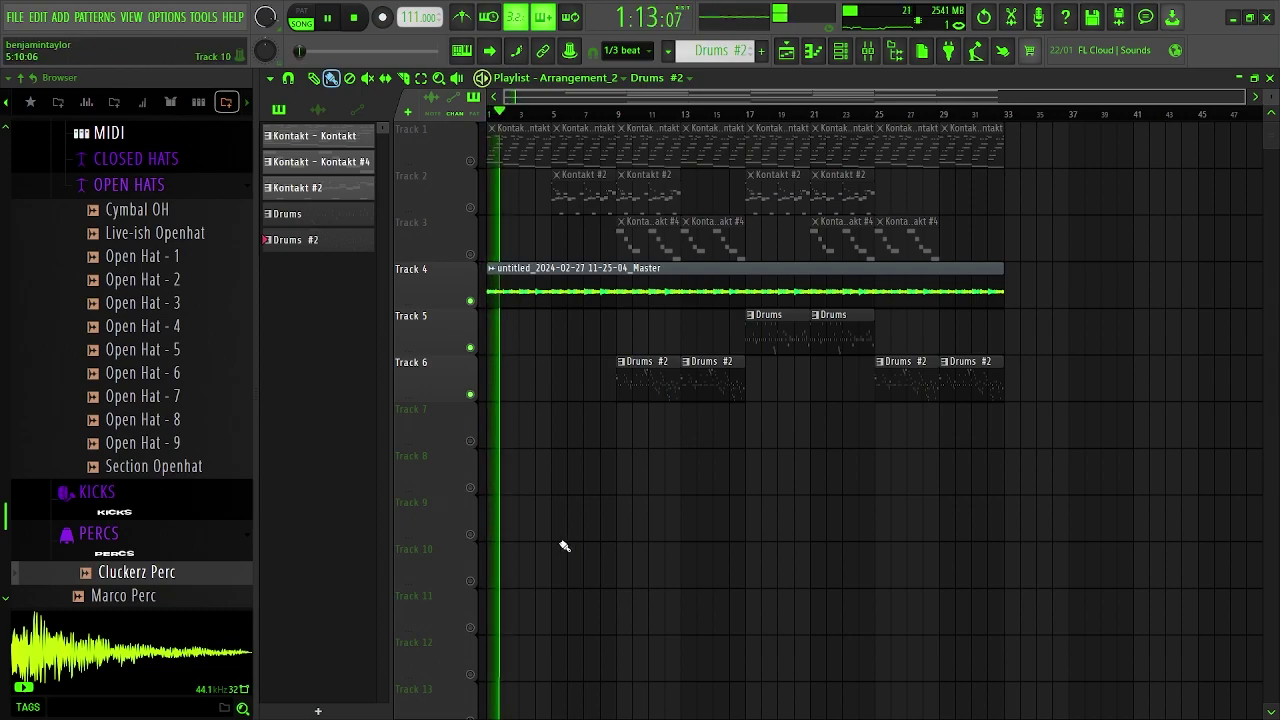
{"action": "scroll", "coordinate": [511, 546], "scroll_direction": "up", "scroll_amount": 3}
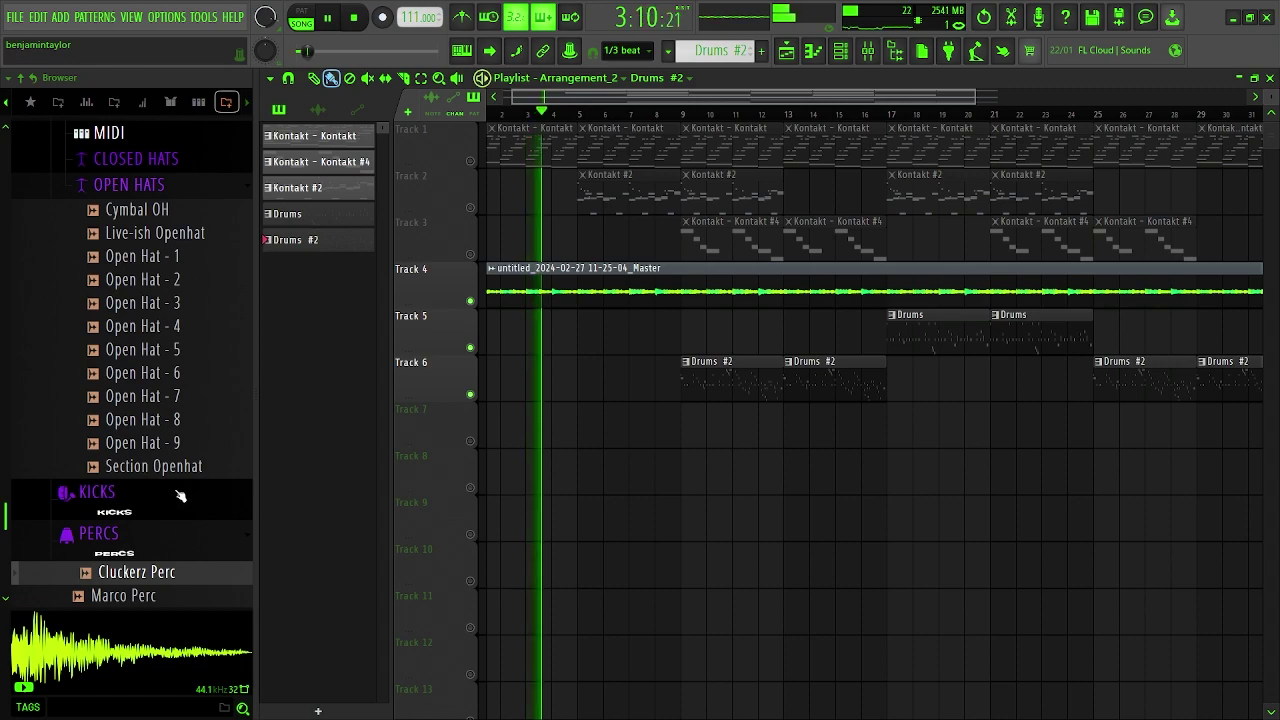
{"action": "scroll", "coordinate": [181, 497], "scroll_direction": "up", "scroll_amount": 2}
{"action": "left_click", "coordinate": [21, 78]}
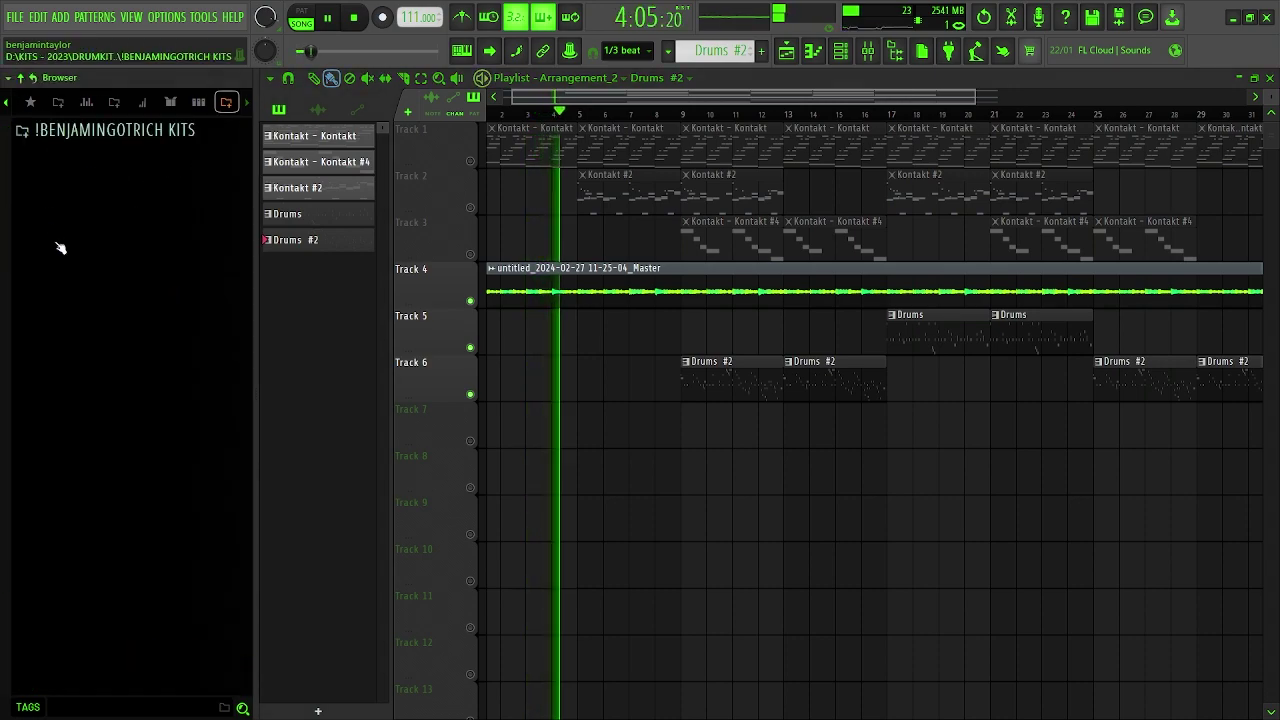
{"action": "left_click", "coordinate": [95, 137]}
{"action": "left_click_drag", "start_coordinate": [120, 259], "coordinate": [675, 420]}
- Unmute track 7 and align the riser clip so that it ends at the start of bar 9
{"action": "scroll", "coordinate": [680, 425], "scroll_direction": "up", "scroll_amount": 3}
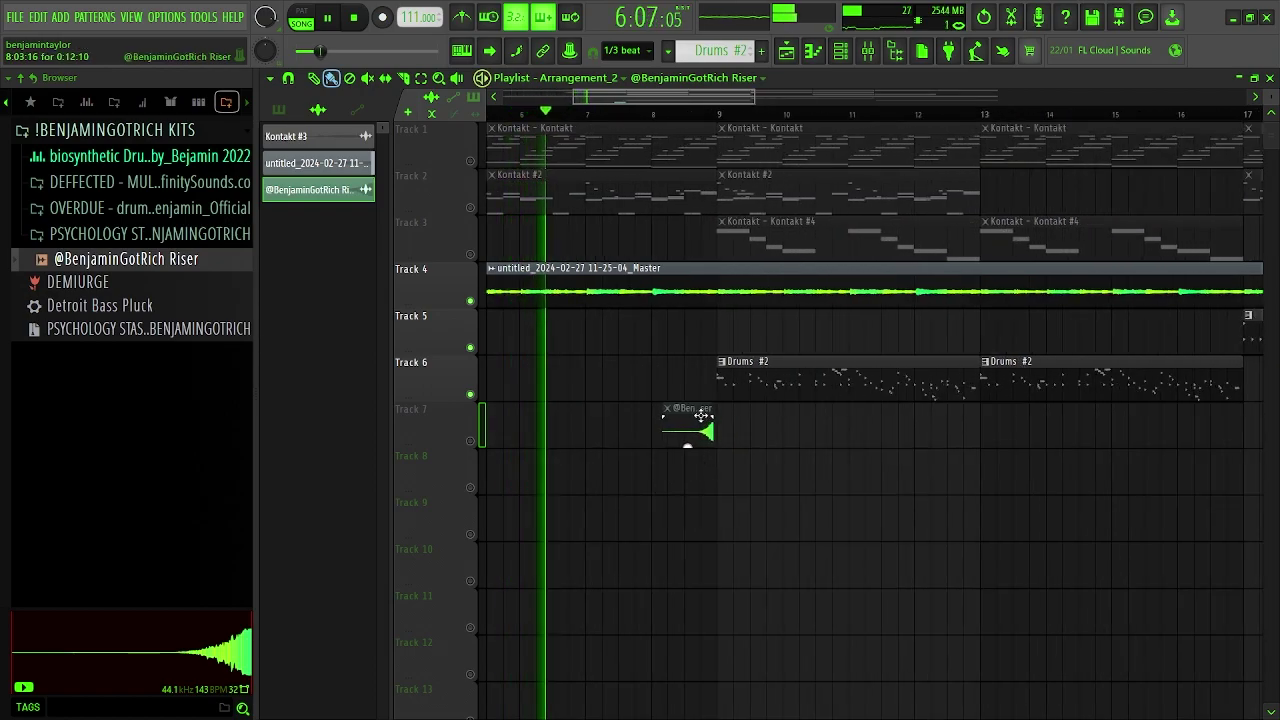
{"action": "left_click", "coordinate": [471, 442]}
{"action": "left_click_drag", "start_coordinate": [681, 408], "coordinate": [685, 412]}
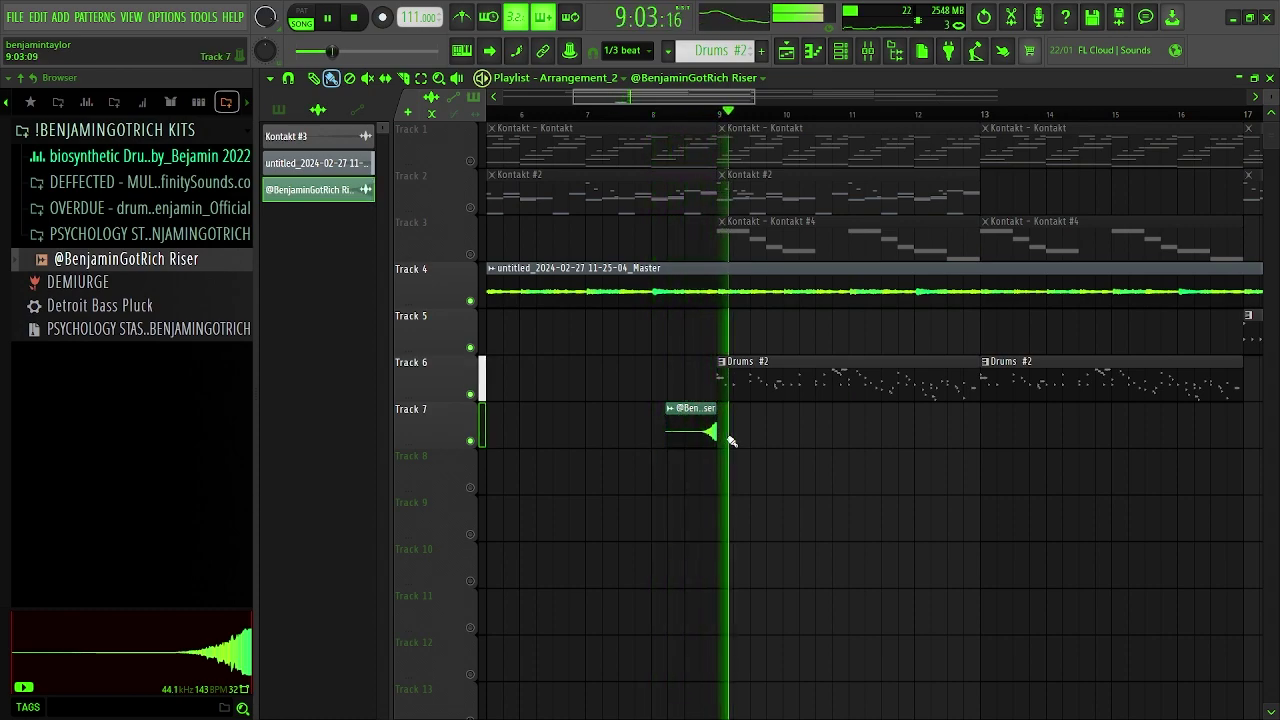
- Lower the riser clip's gain on track 7 to about -2.4 dB
{"action": "scroll", "coordinate": [667, 473], "scroll_direction": "down", "scroll_amount": 2}
{"action": "left_click_drag", "start_coordinate": [682, 445], "coordinate": [682, 453]}
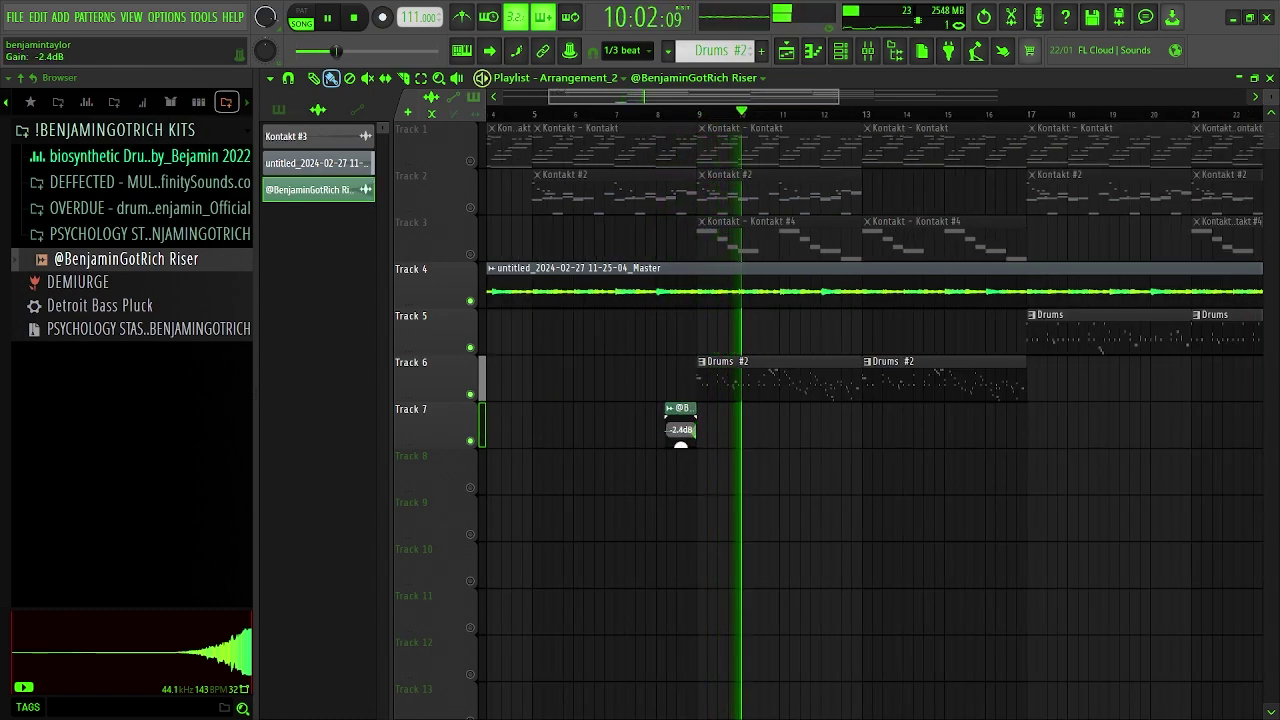
{"action": "scroll", "coordinate": [677, 518], "scroll_direction": "down", "scroll_amount": 3}
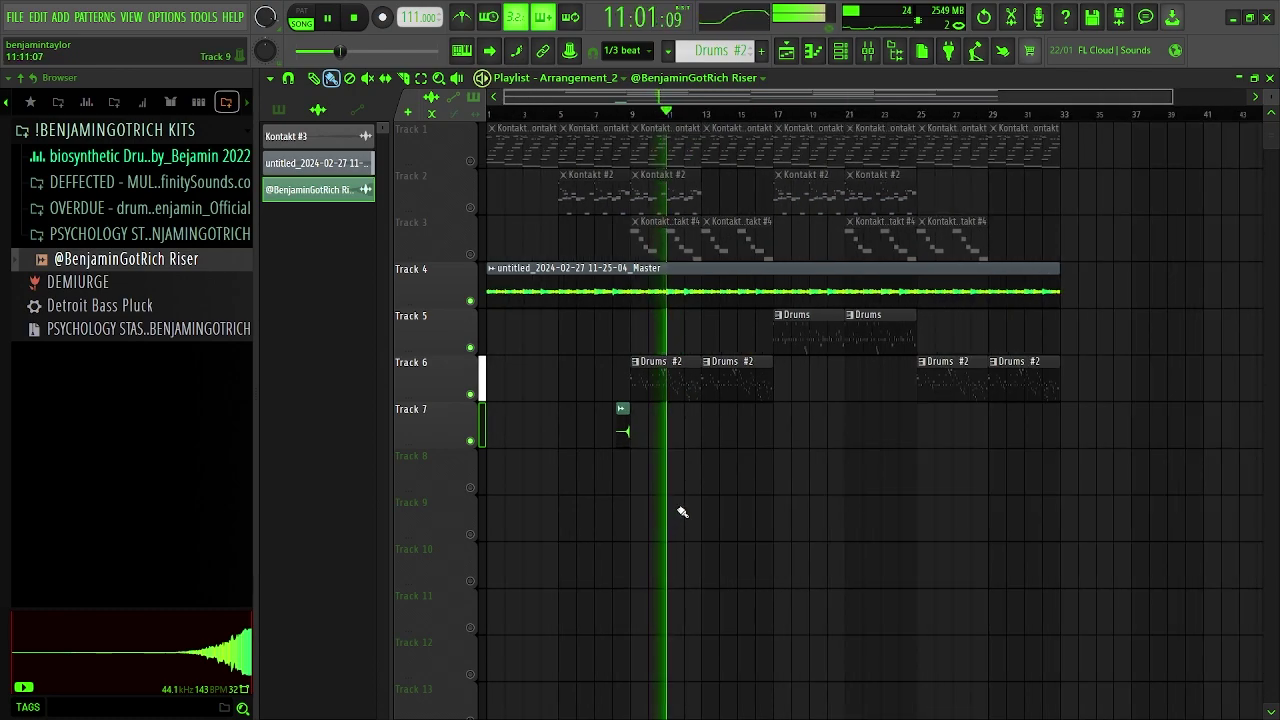
{"action": "scroll", "coordinate": [558, 517], "scroll_direction": "up", "scroll_amount": 1}
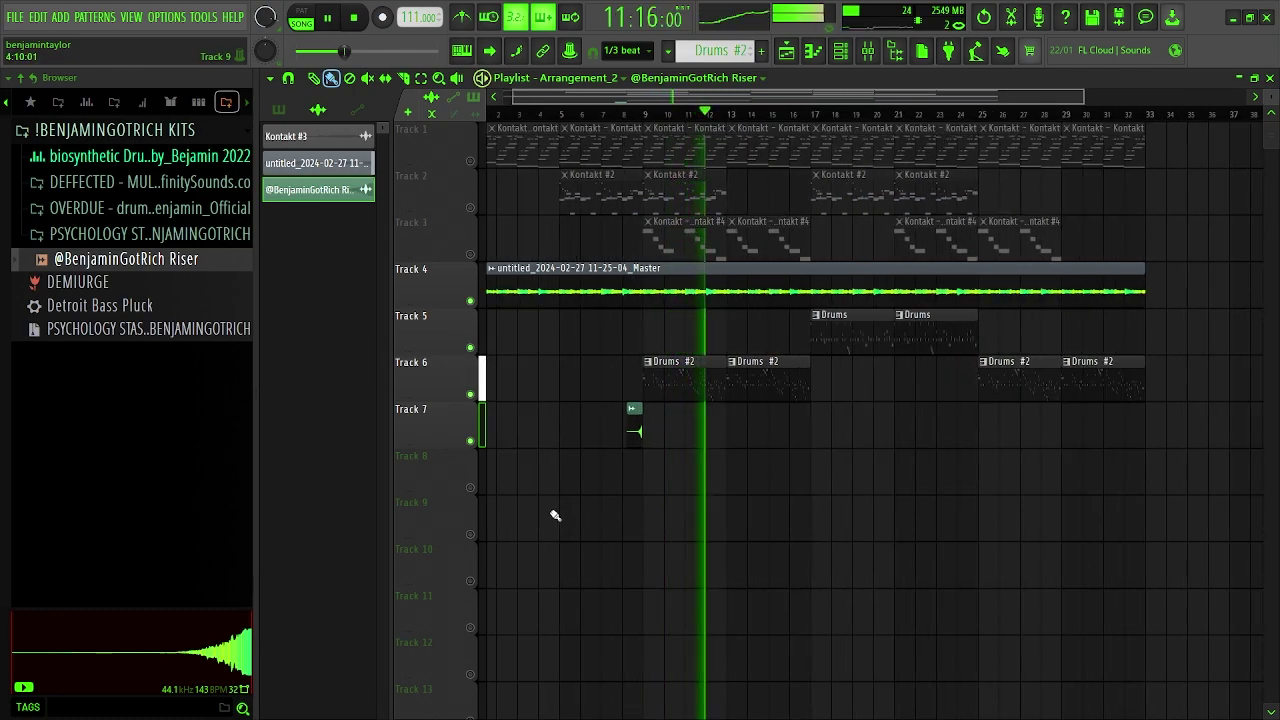